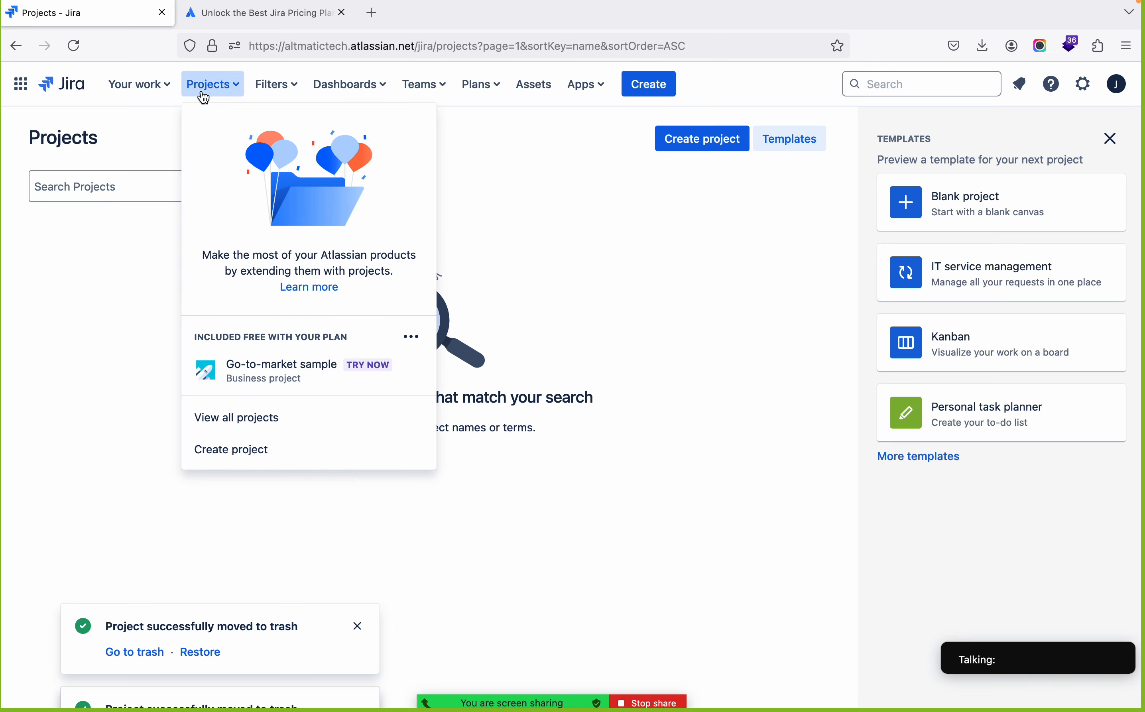
# Log out of the current Atlassian account and confirm the logout
pyautogui.click(177, 313)
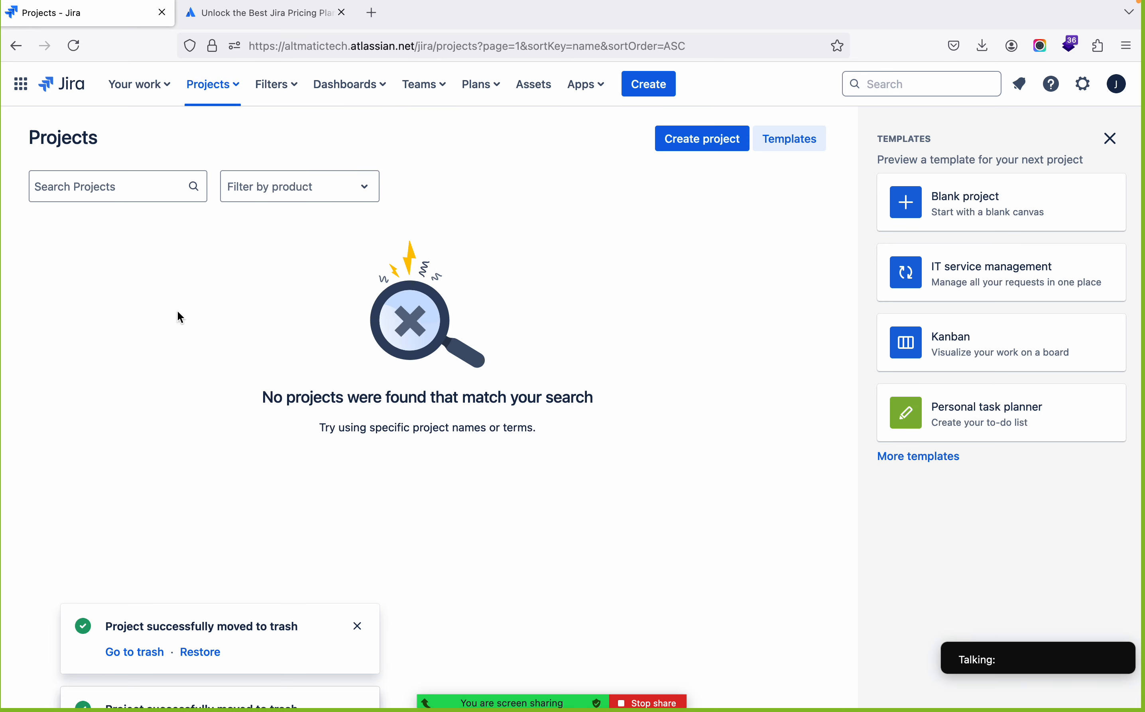
pyautogui.click(1117, 85)
pyautogui.click(970, 413)
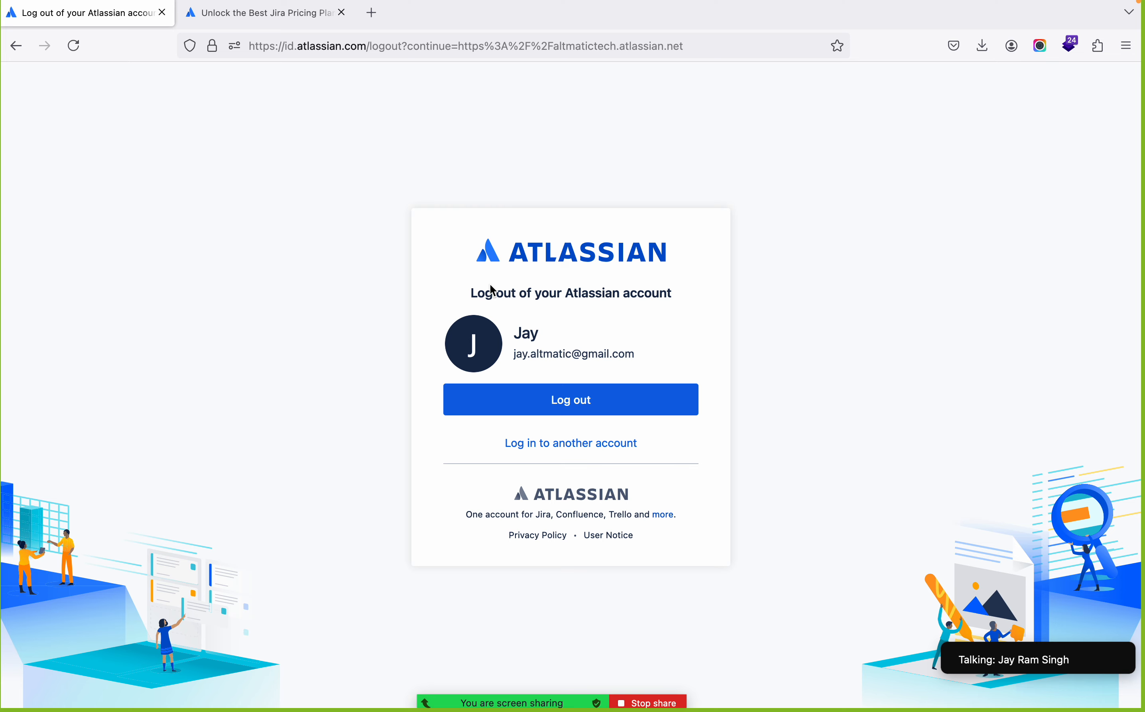
pyautogui.click(534, 400)
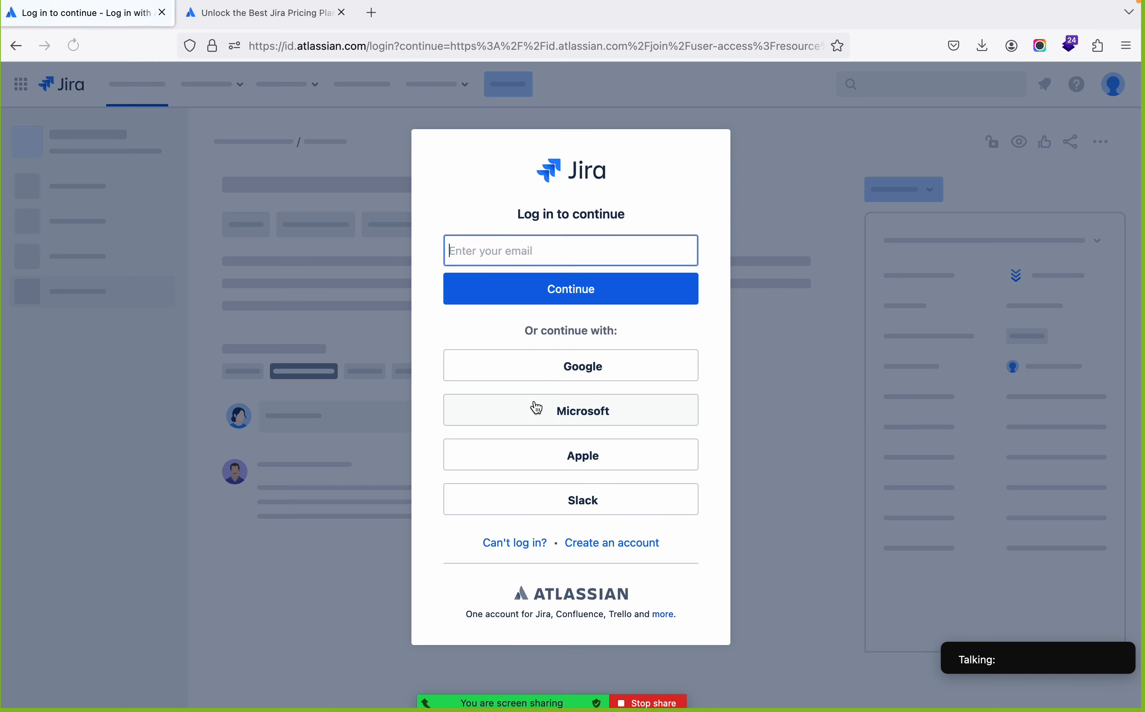
# Enter the account's e-mail address on the Jira login form and continue to the password stage
pyautogui.click(511, 247)
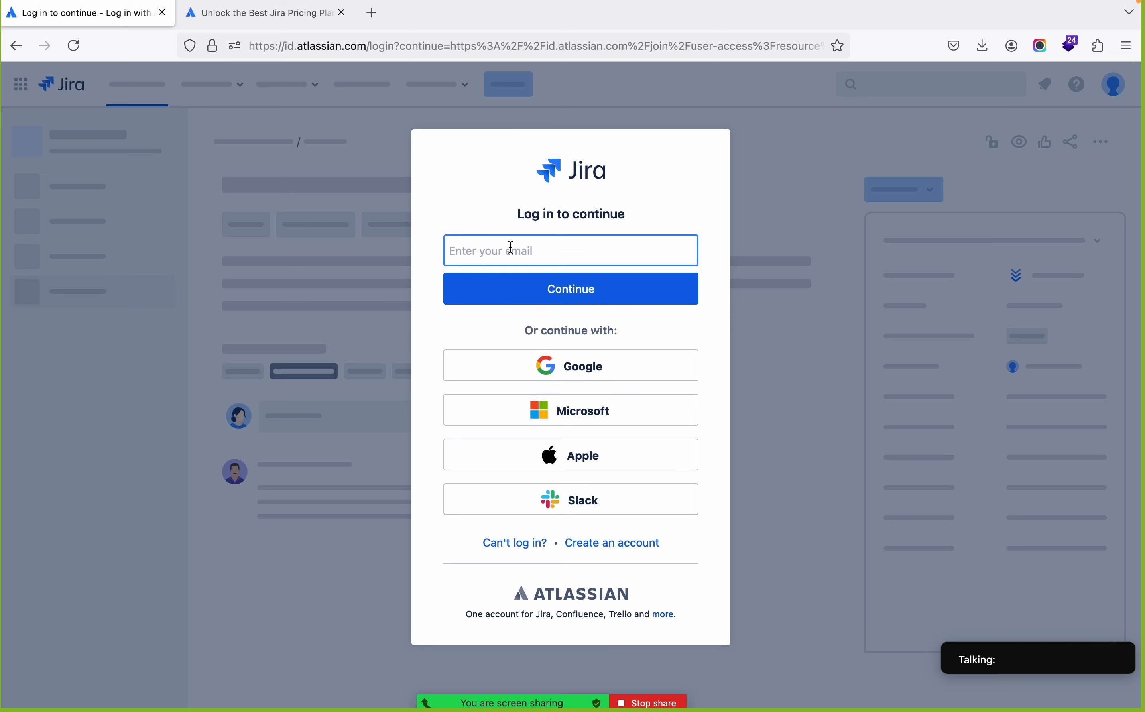
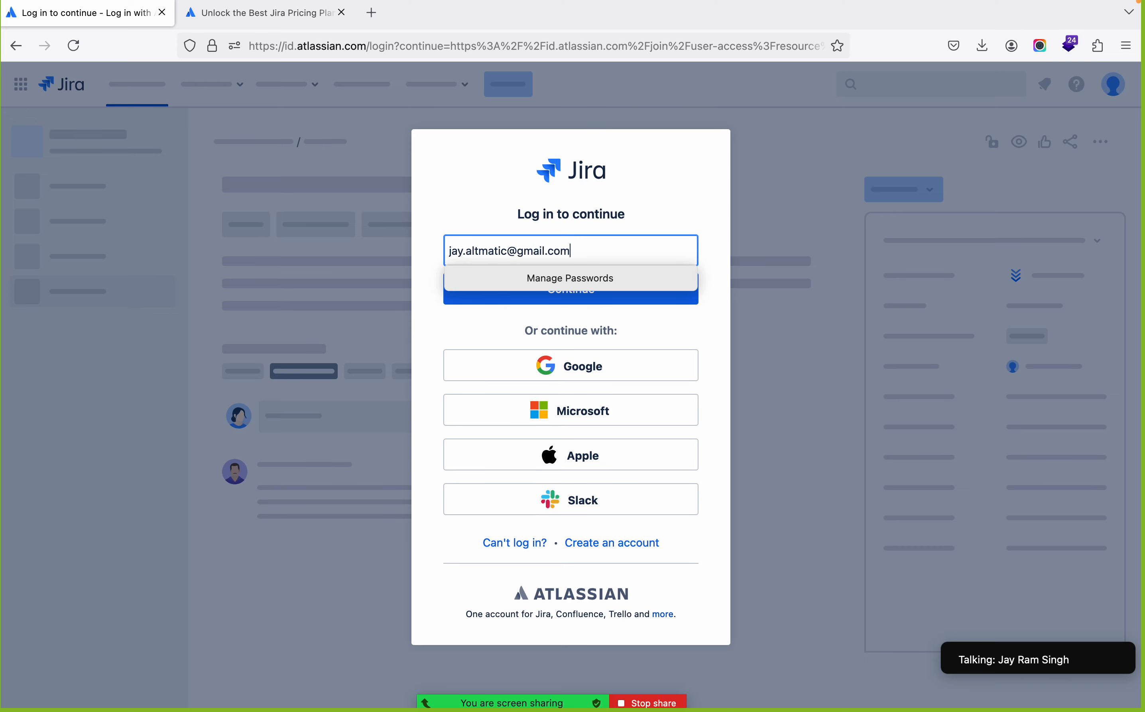
pyautogui.click(473, 296)
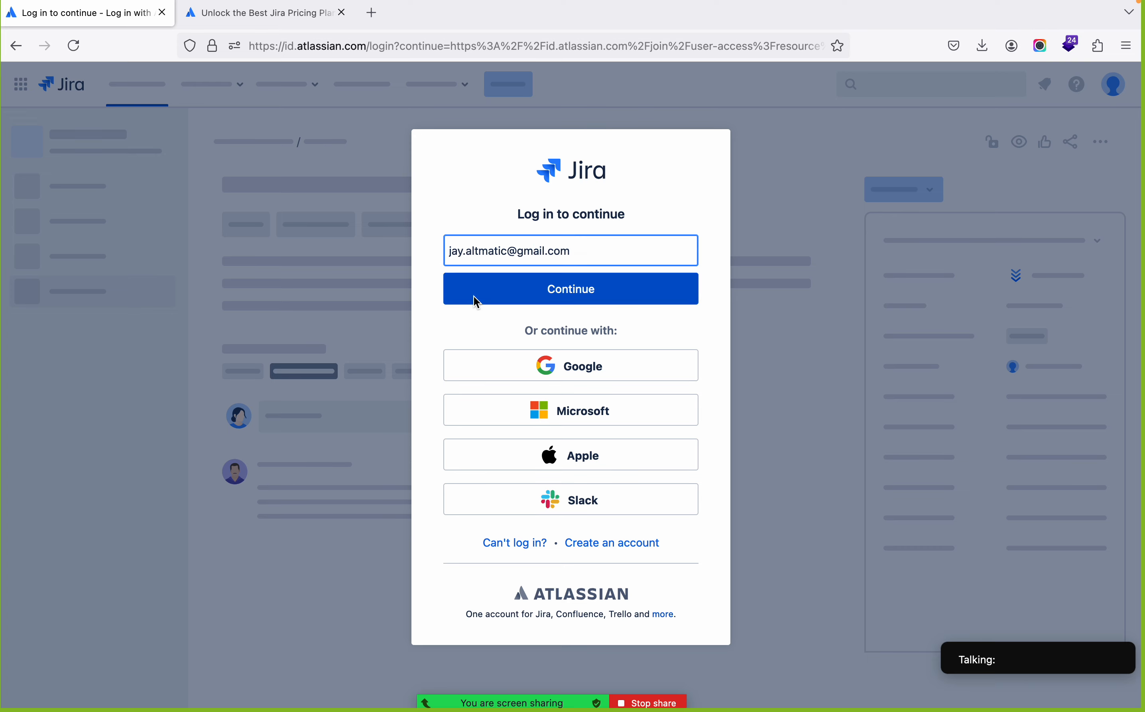
# Enter the account password, log in, and decline updating the password saved in the browser
pyautogui.write('•')
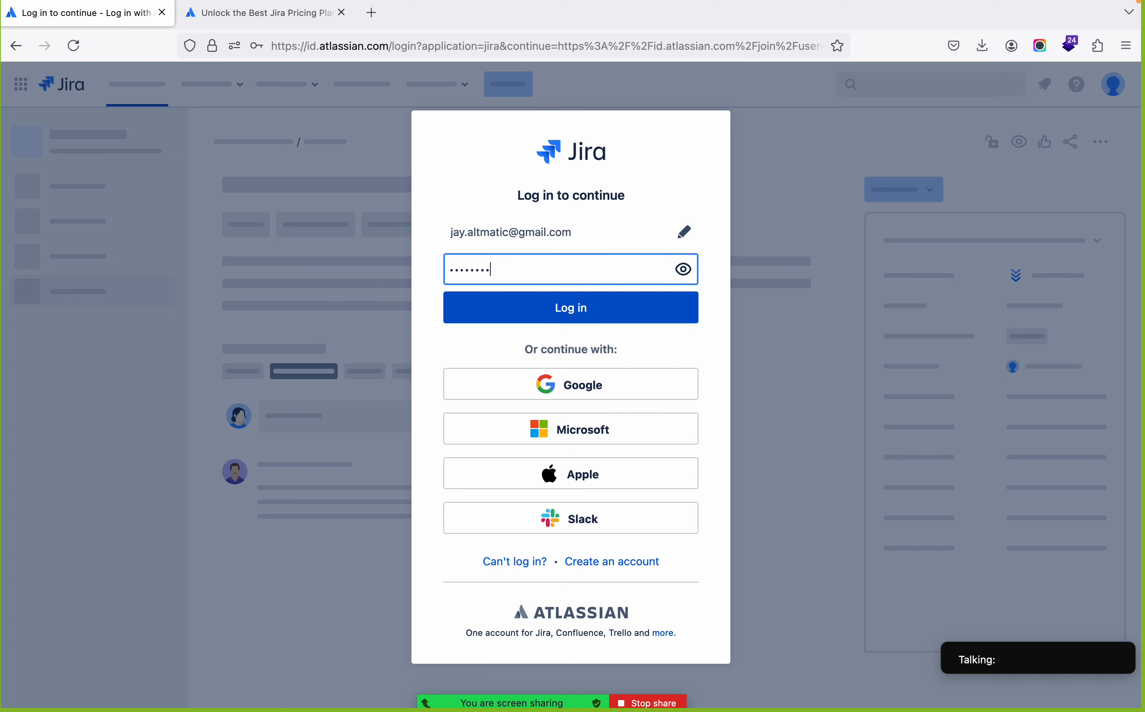
pyautogui.click(512, 316)
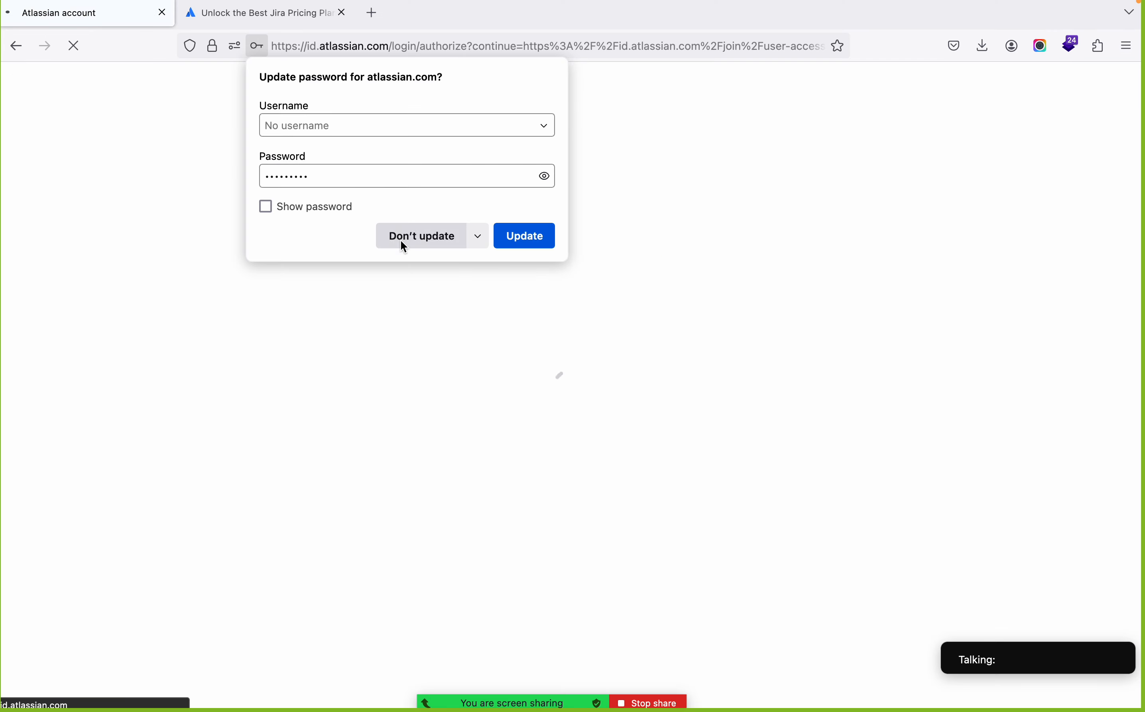
pyautogui.click(404, 244)
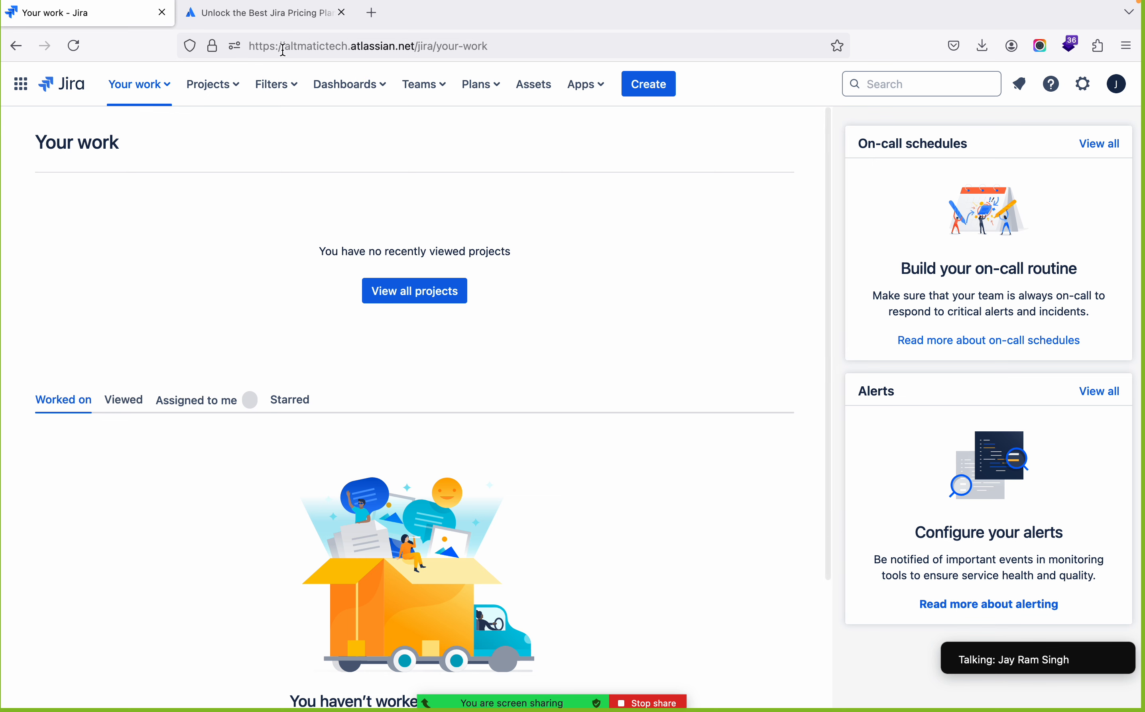
# Highlight the site name altmatictech in the page's web address
pyautogui.click(329, 46)
pyautogui.doubleClick(323, 46)
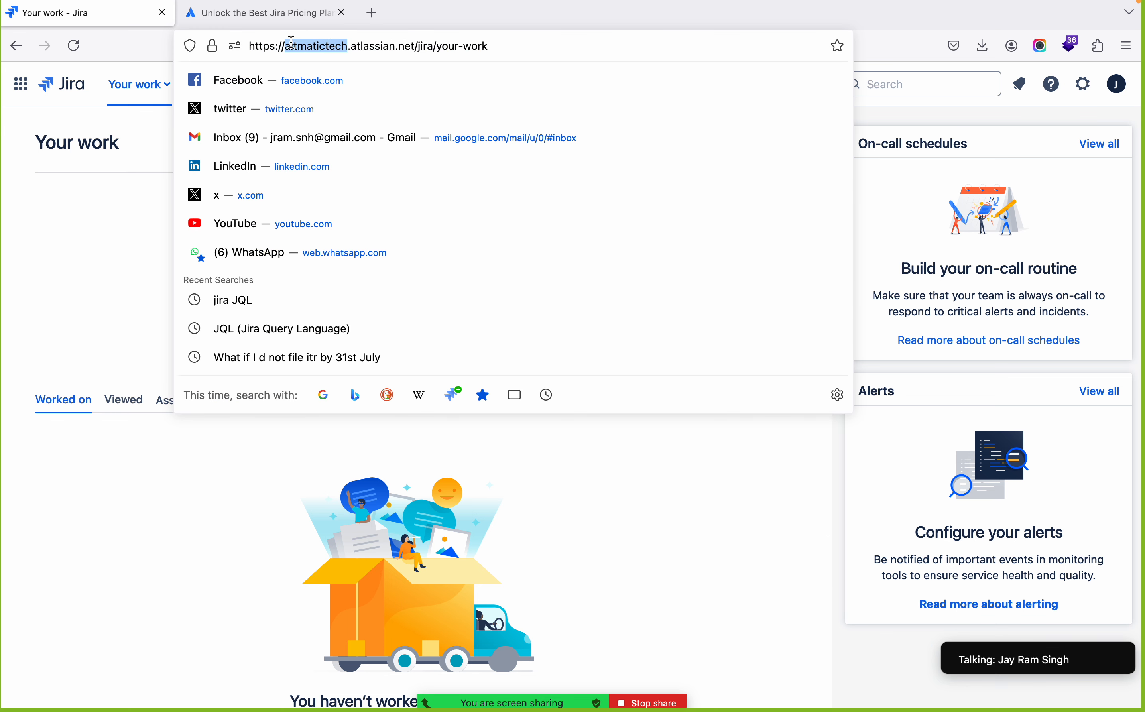
pyautogui.tripleClick(313, 44)
pyautogui.doubleClick(312, 45)
pyautogui.press('Escape')
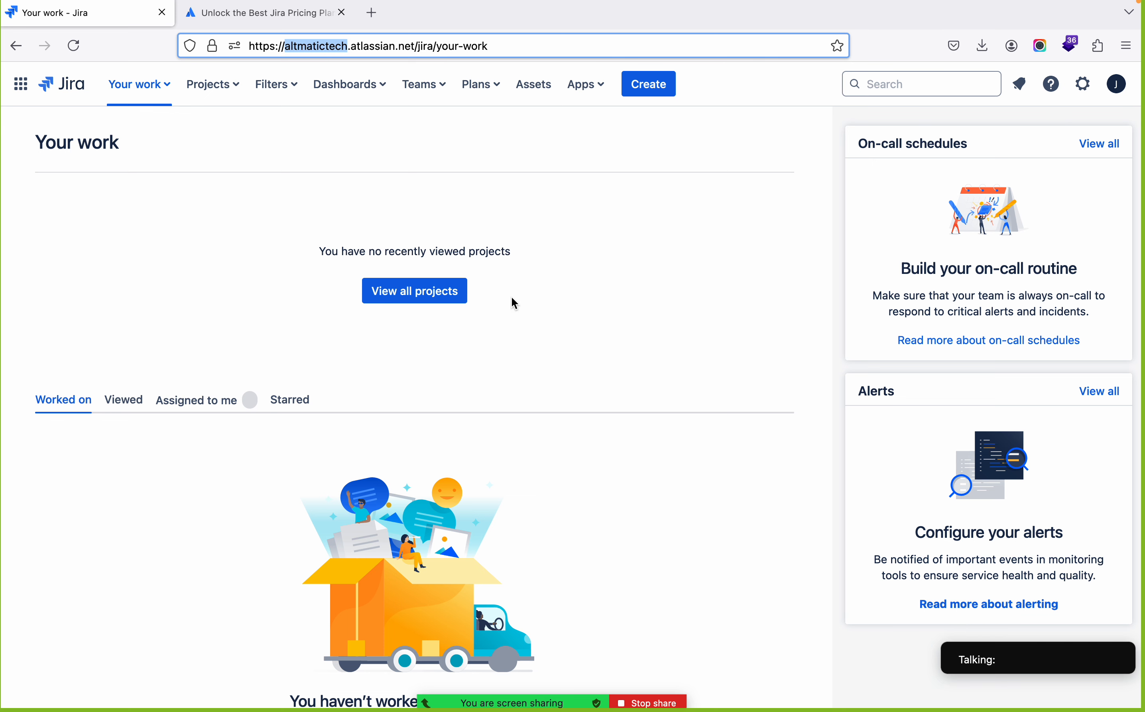
# Show all projects and start creating a new project
pyautogui.click(386, 297)
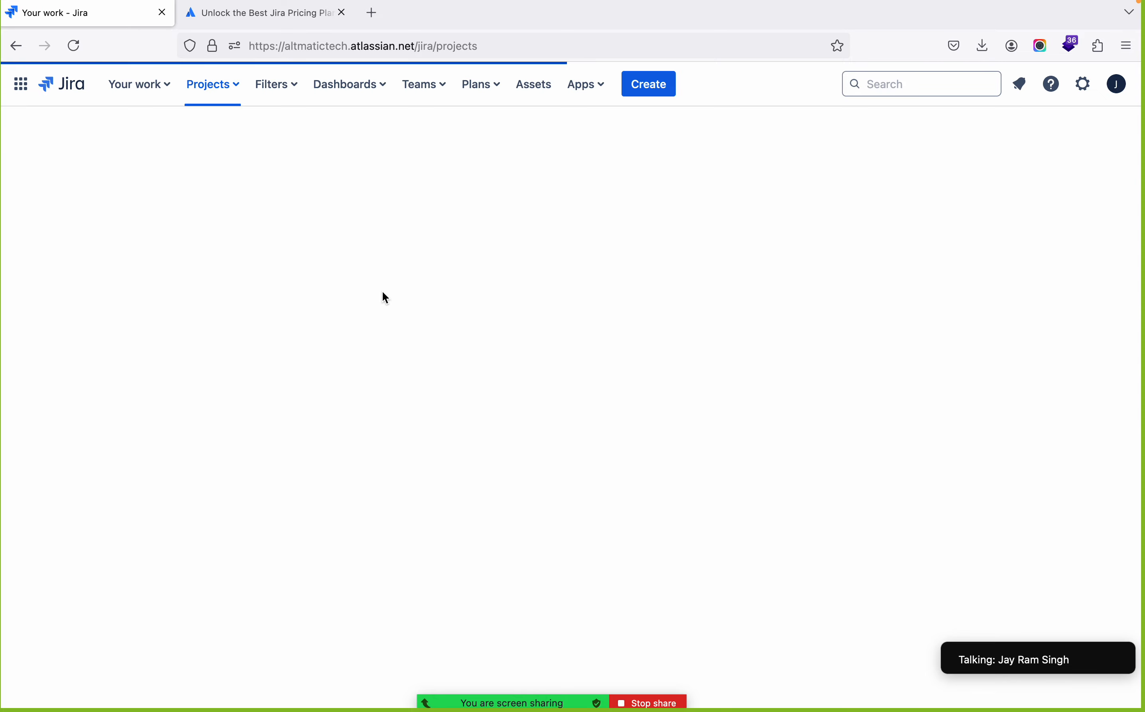
pyautogui.click(232, 91)
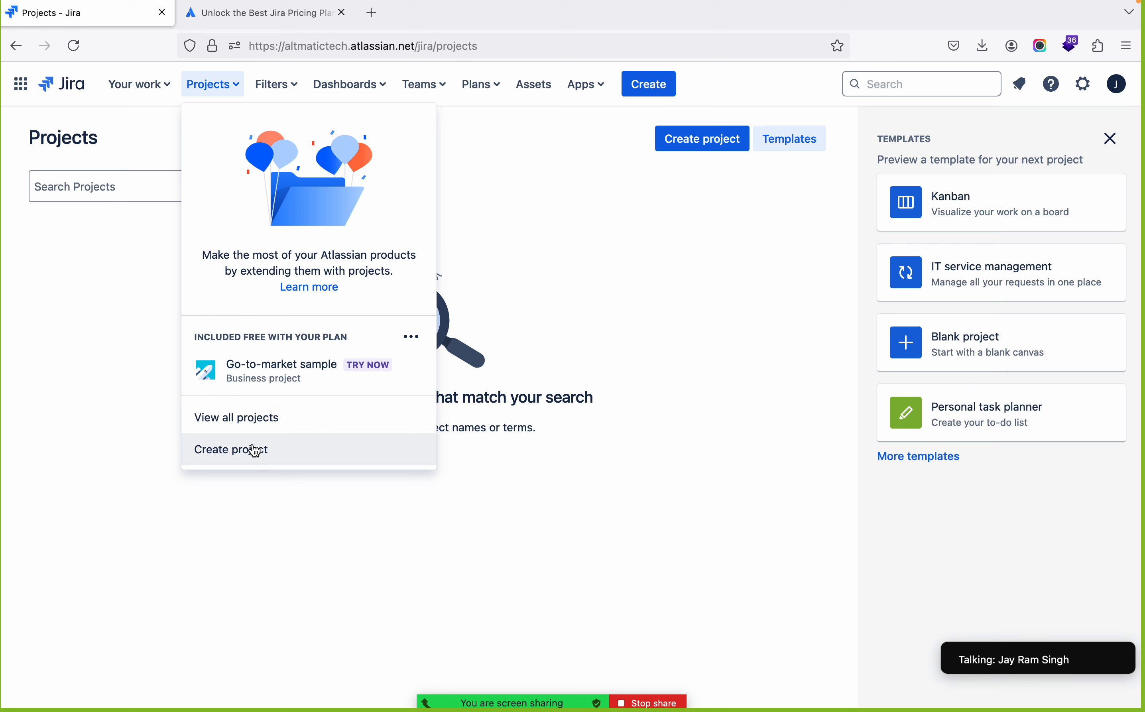
pyautogui.click(115, 389)
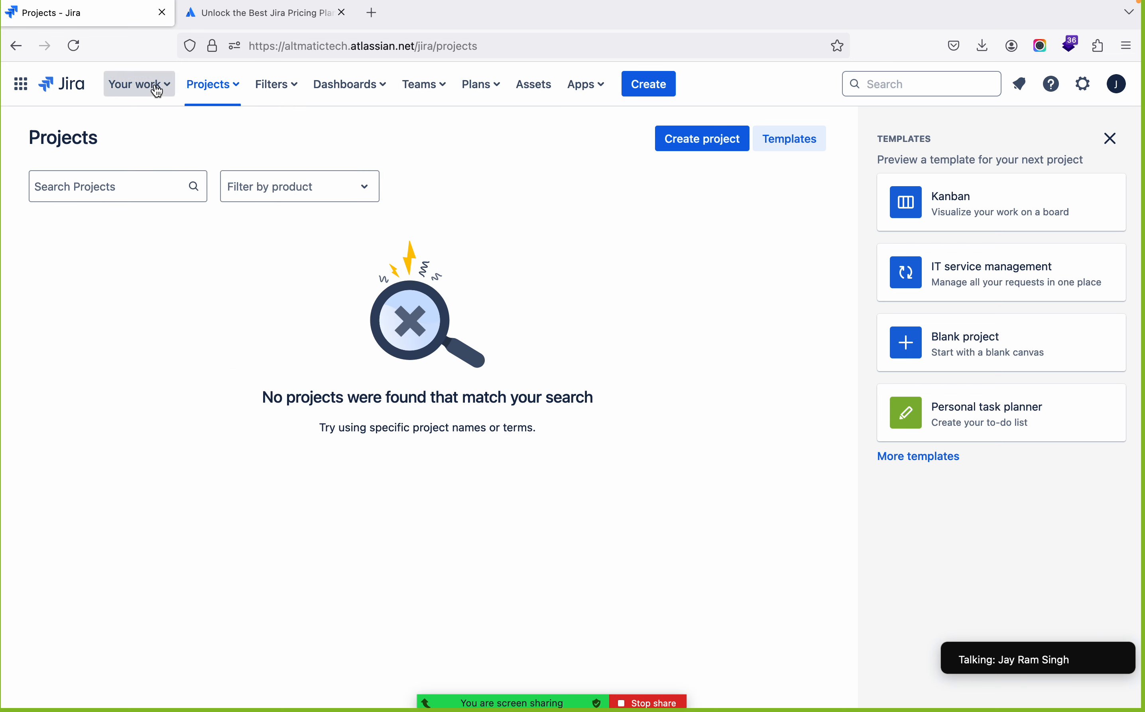
pyautogui.click(214, 89)
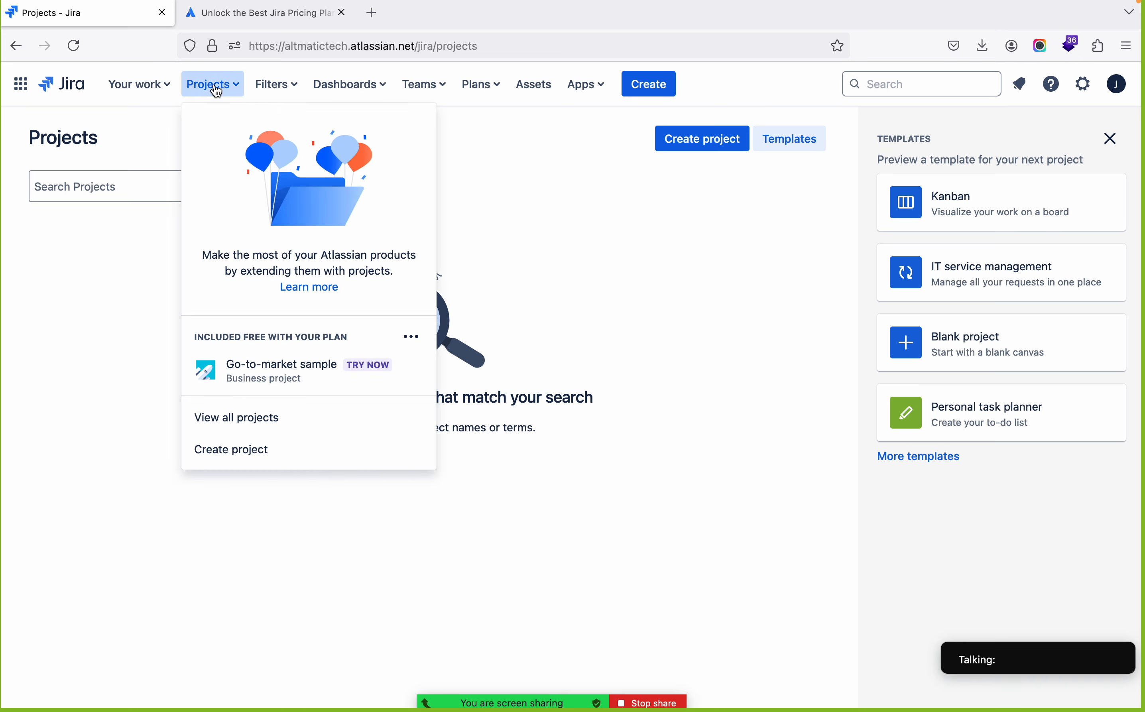
pyautogui.click(223, 453)
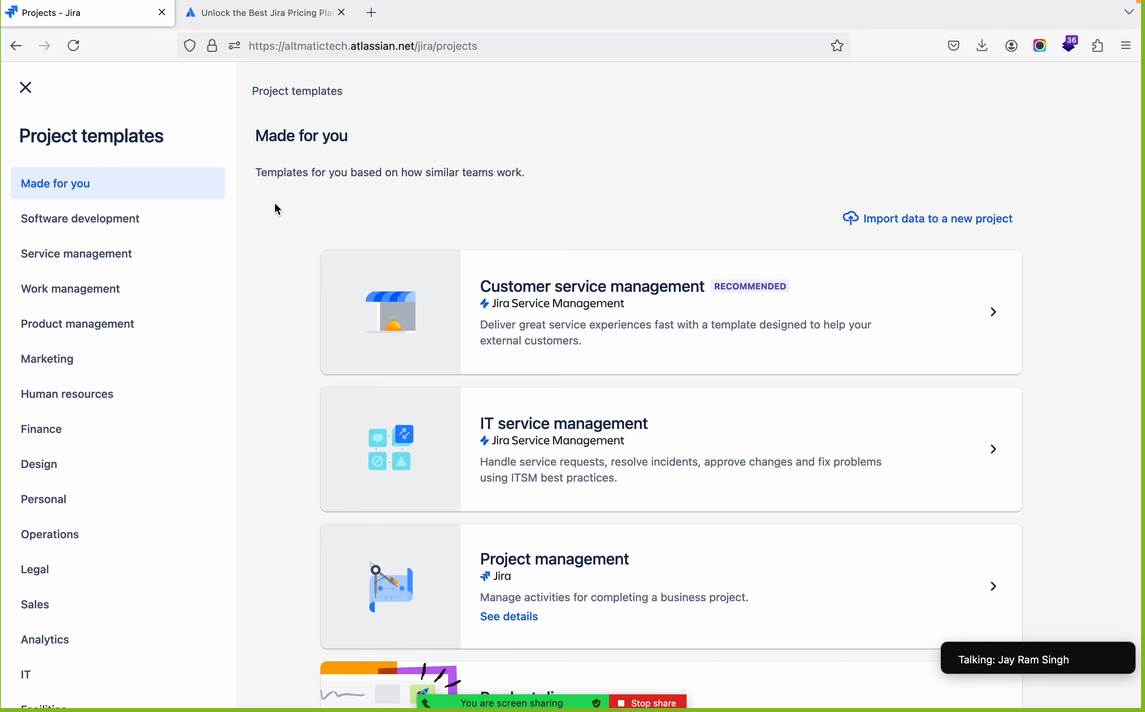
# Look through the suggested project templates and categories, and show the Software development templates
pyautogui.scroll(-2, 279, 263)
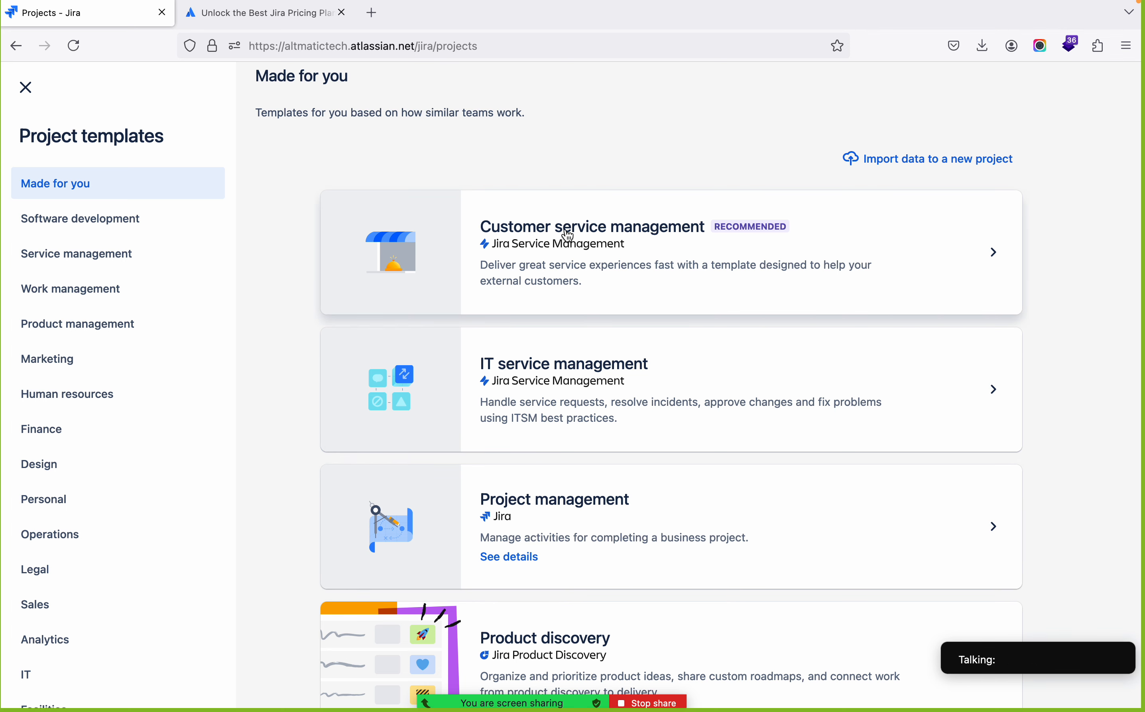
pyautogui.scroll(-1, 669, 299)
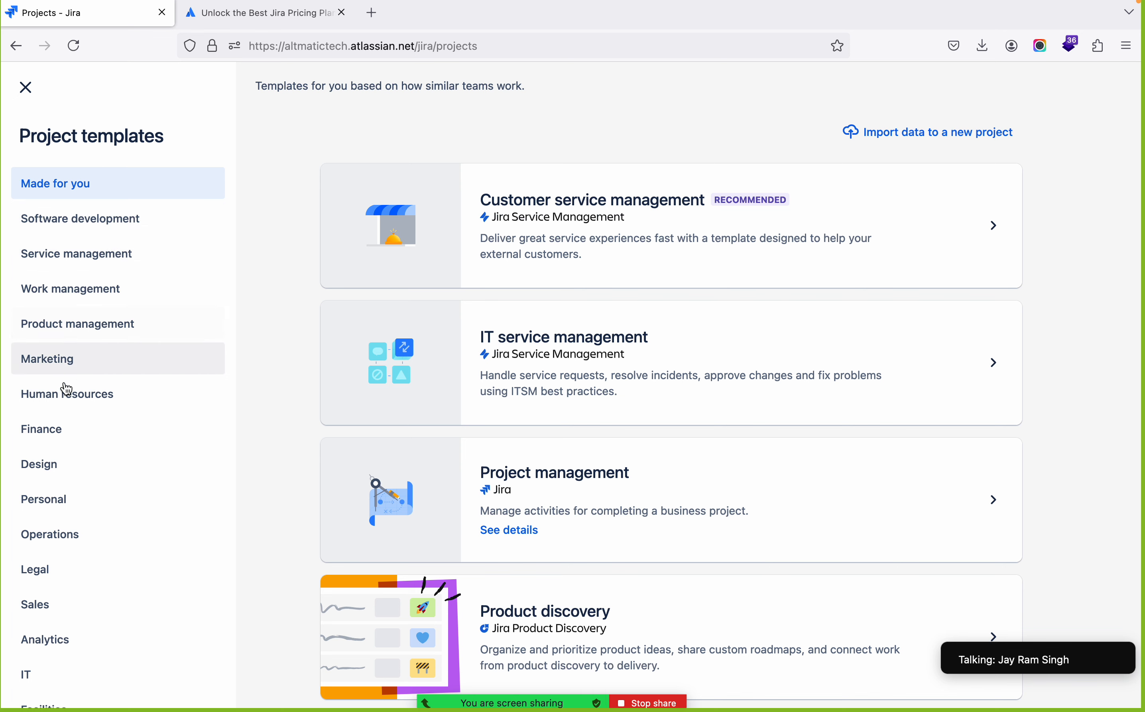
pyautogui.scroll(-5, 38, 619)
pyautogui.scroll(6, 42, 619)
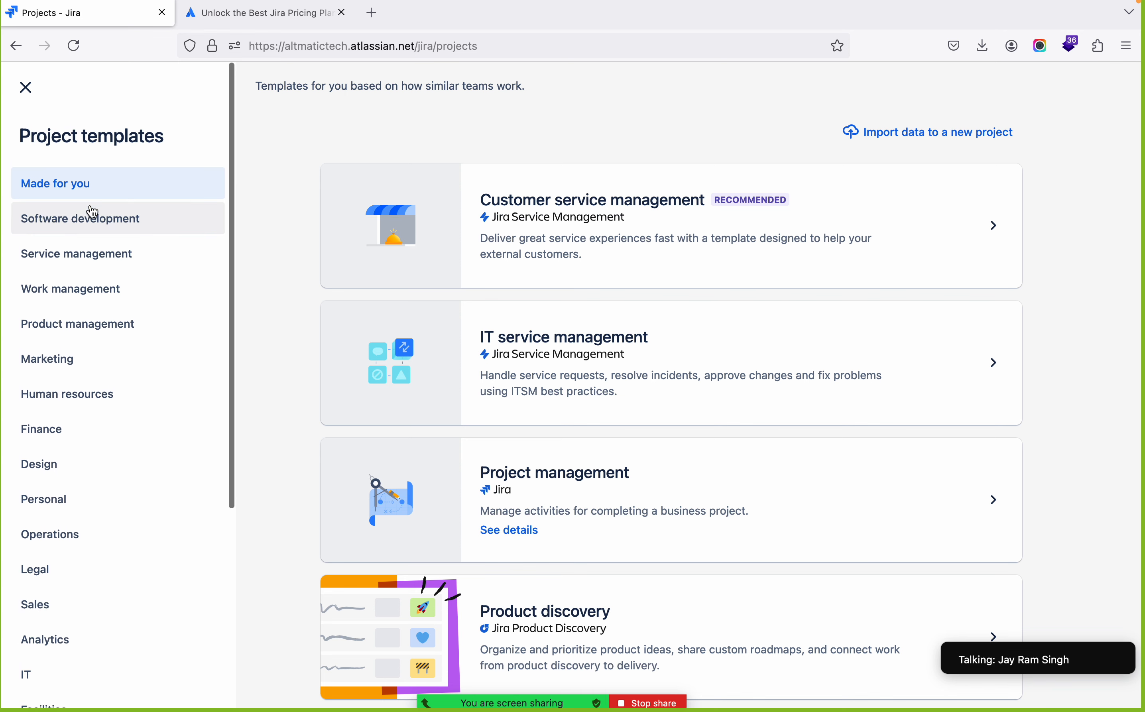
pyautogui.click(77, 230)
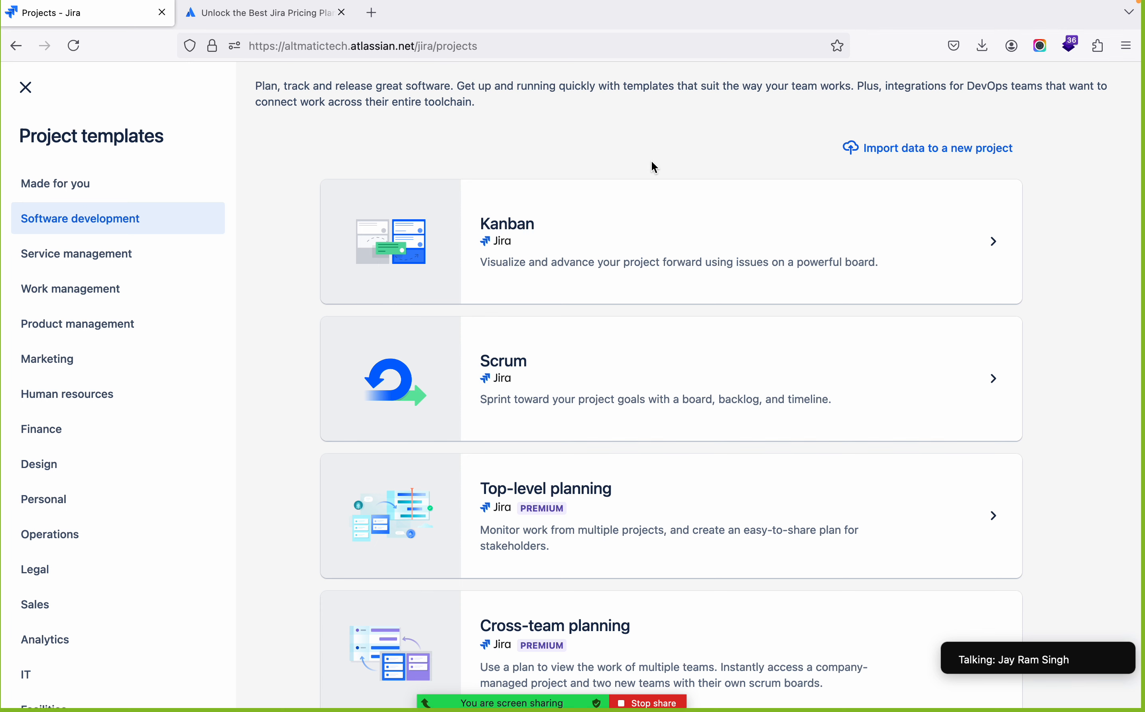
# Examine the Software development templates, from Kanban and Scrum through the planning and roadmap options to Bug tracking
pyautogui.scroll(-2, 651, 161)
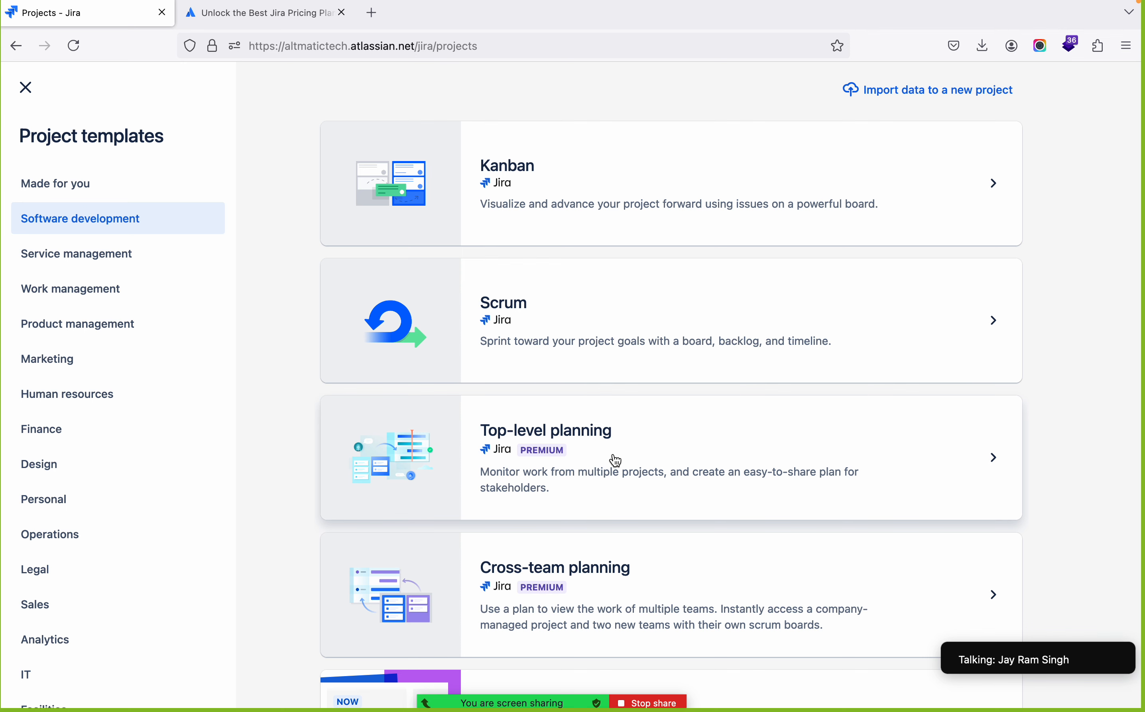
pyautogui.scroll(-5, 614, 461)
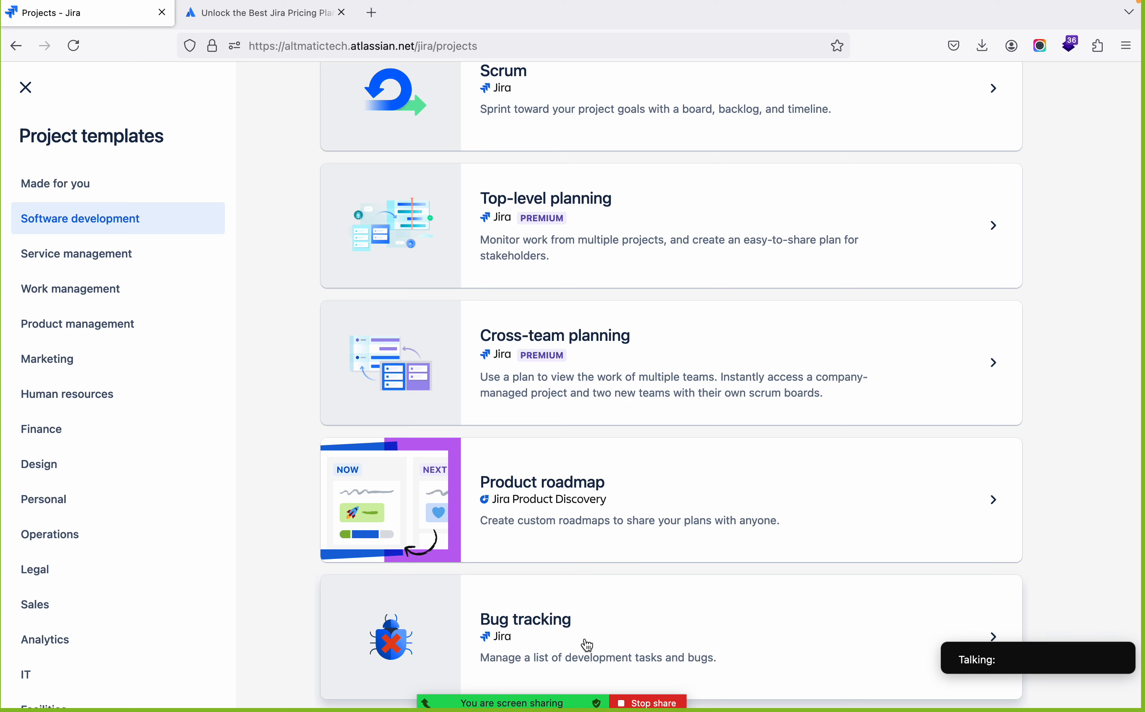
pyautogui.scroll(8, 580, 398)
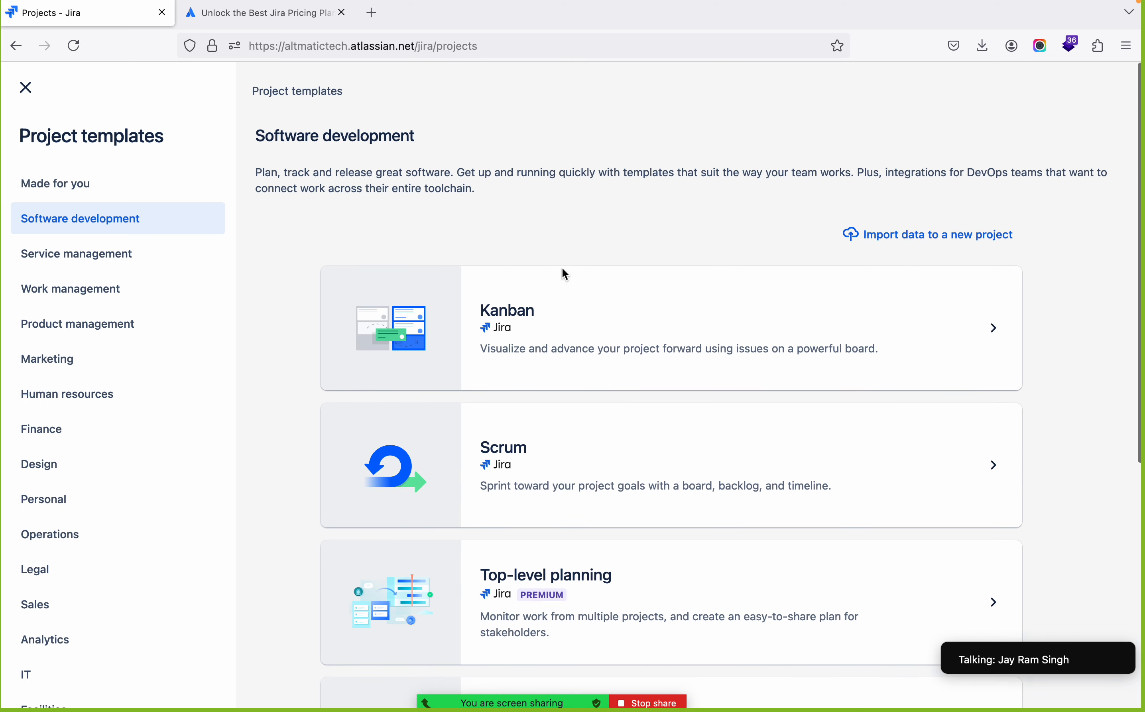
pyautogui.scroll(-8, 585, 585)
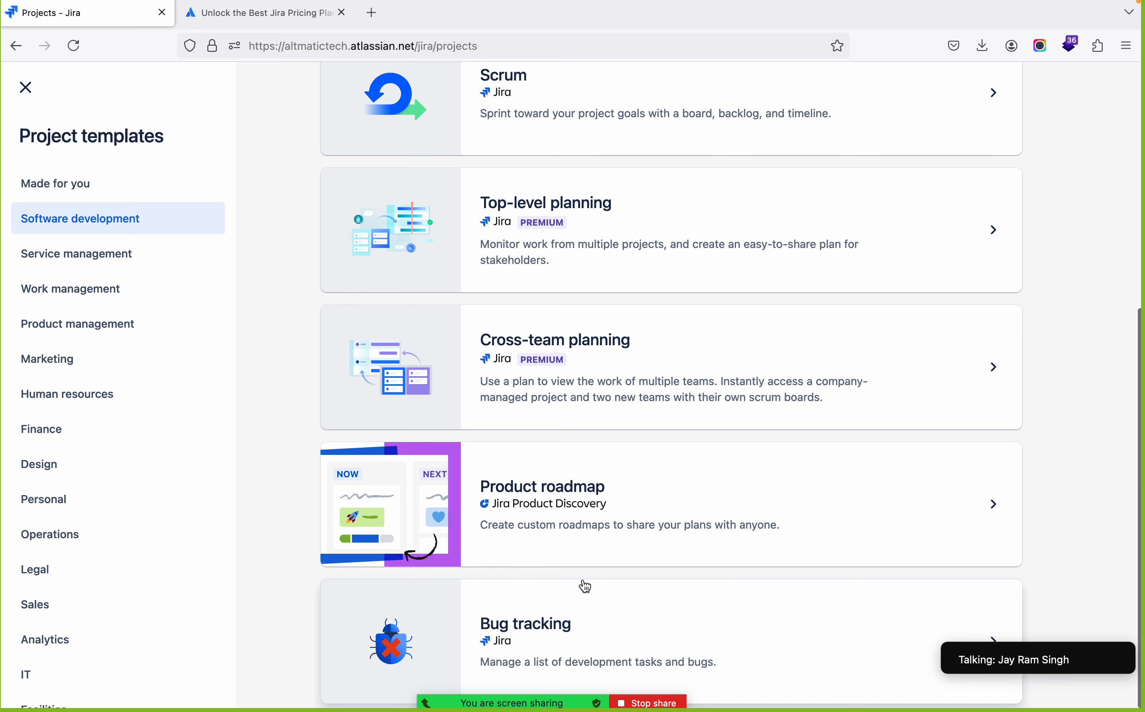
pyautogui.scroll(8, 585, 586)
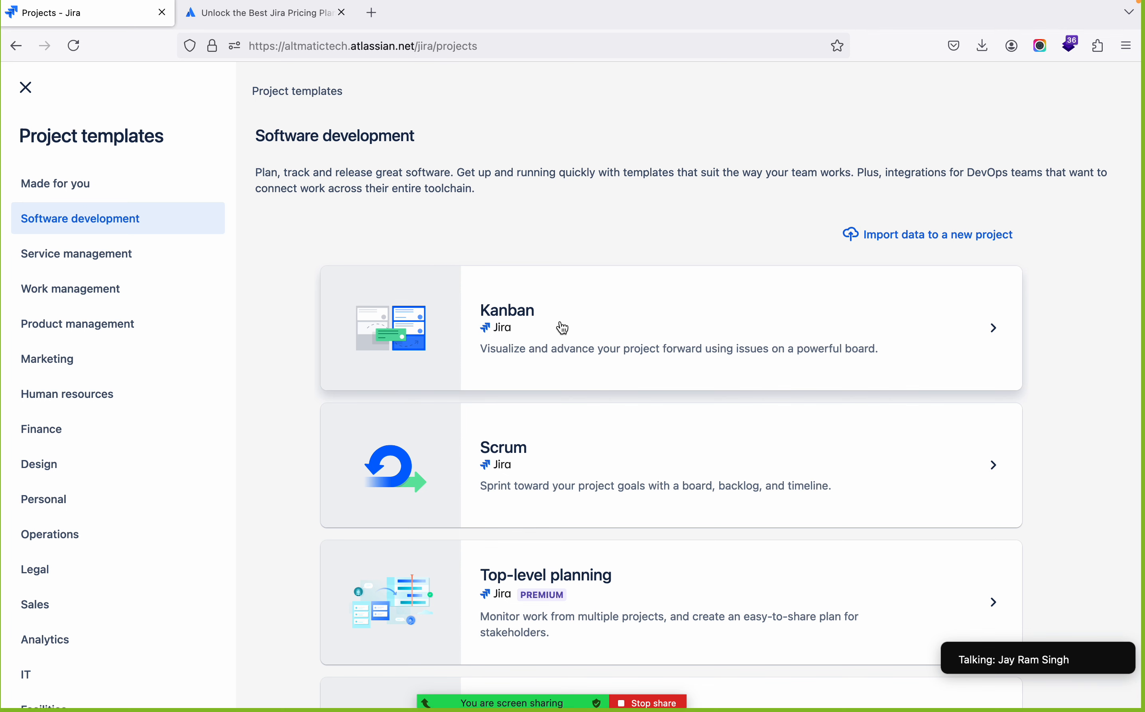
pyautogui.scroll(-2, 578, 470)
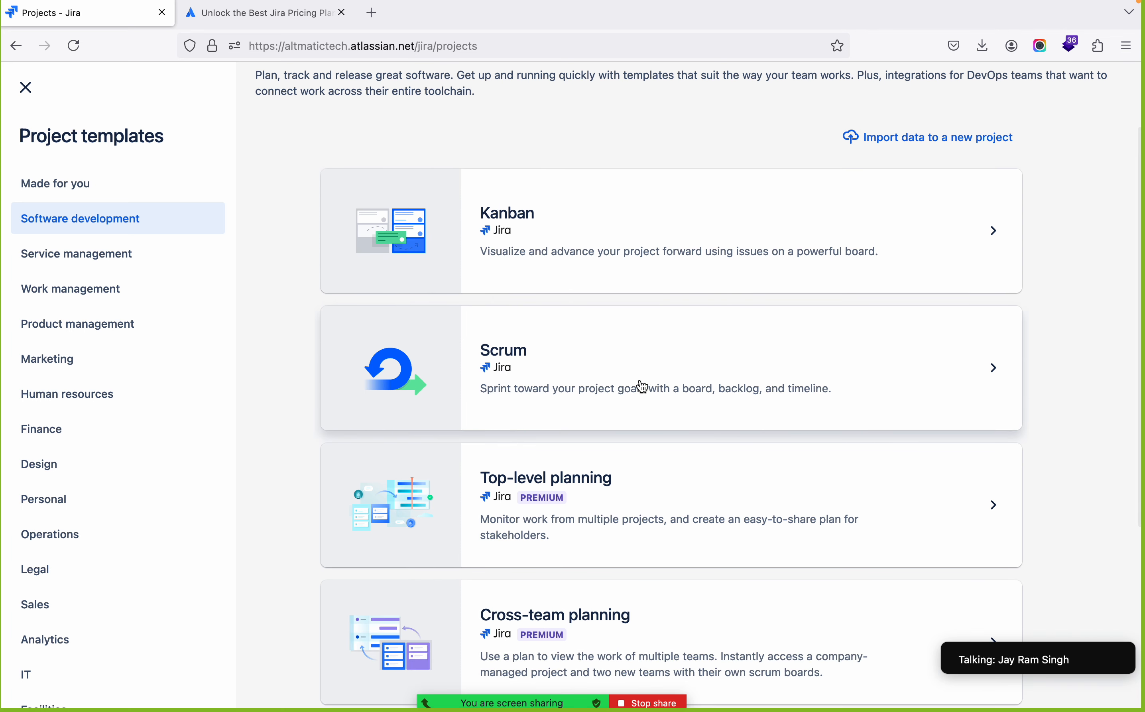
pyautogui.scroll(-1, 610, 375)
pyautogui.scroll(-4, 613, 380)
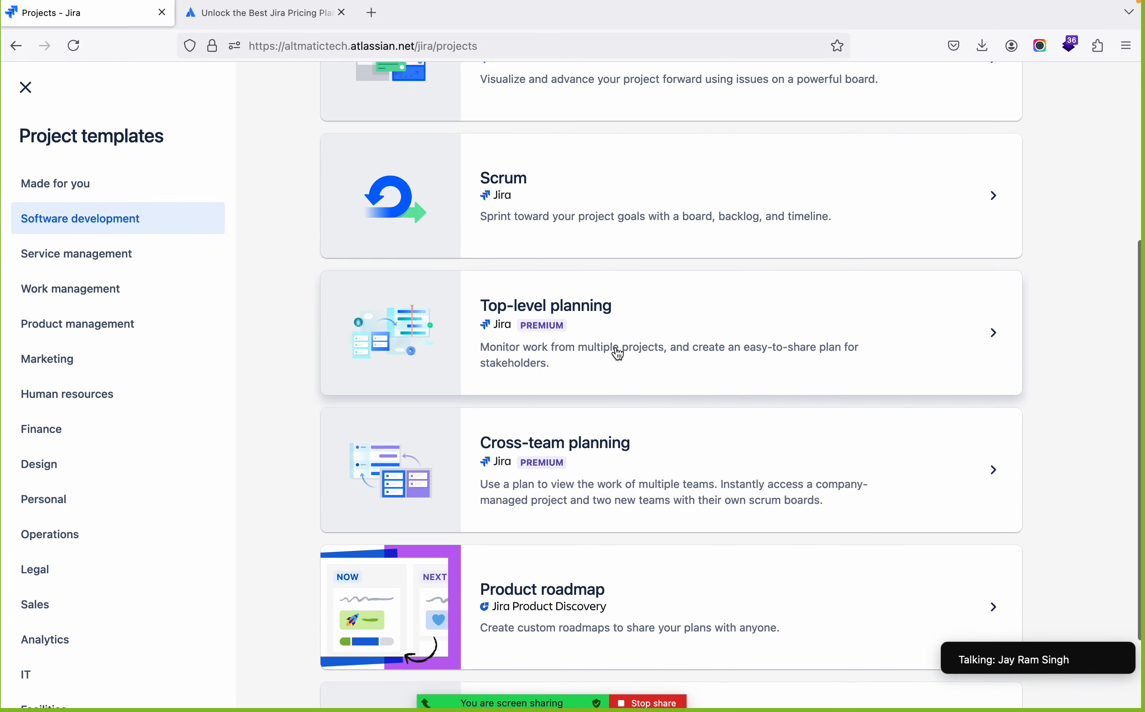
pyautogui.scroll(-1, 619, 354)
pyautogui.scroll(-2, 619, 354)
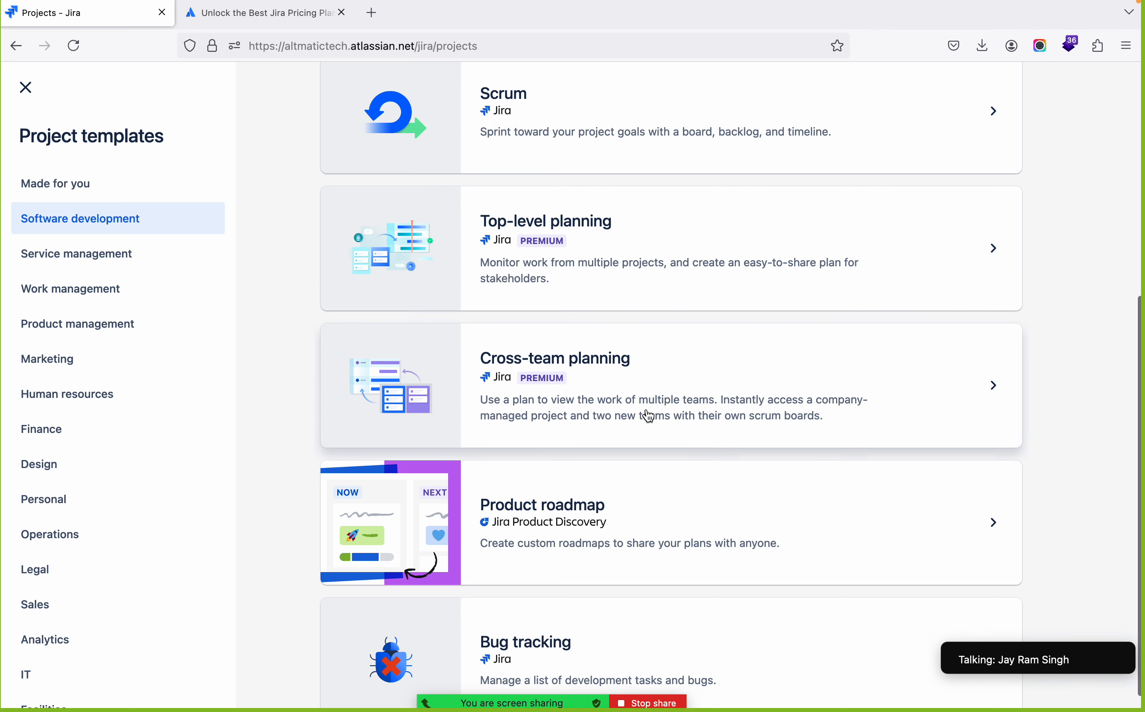
pyautogui.scroll(-1, 650, 417)
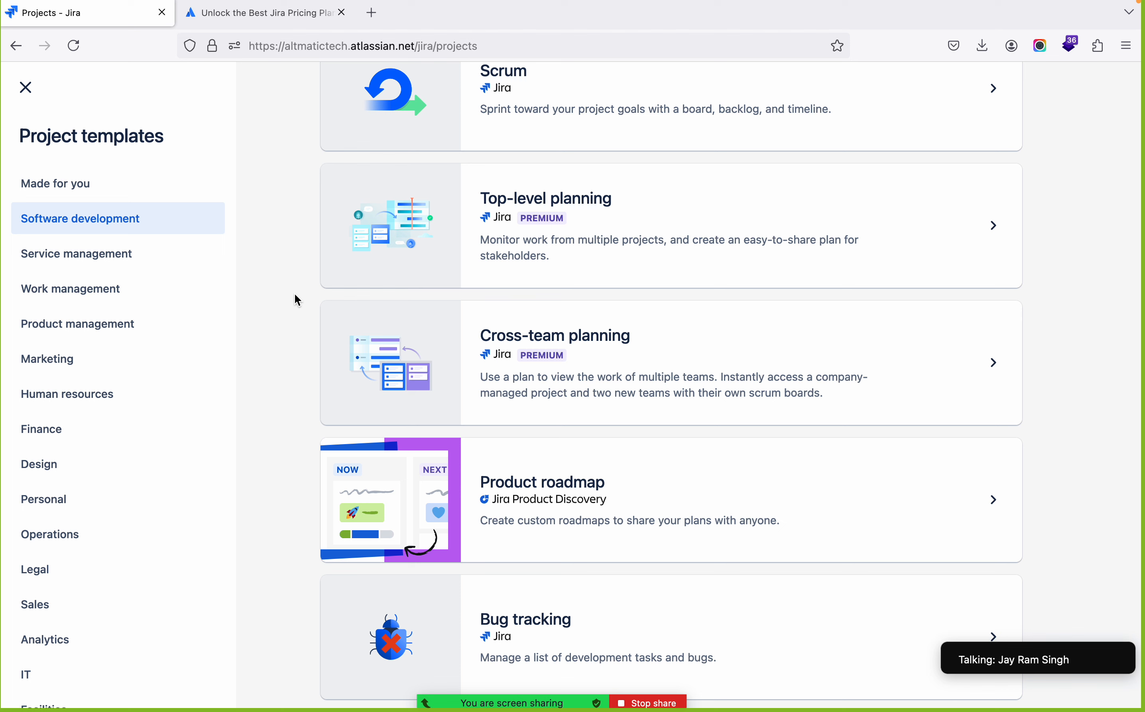
pyautogui.scroll(5, 639, 251)
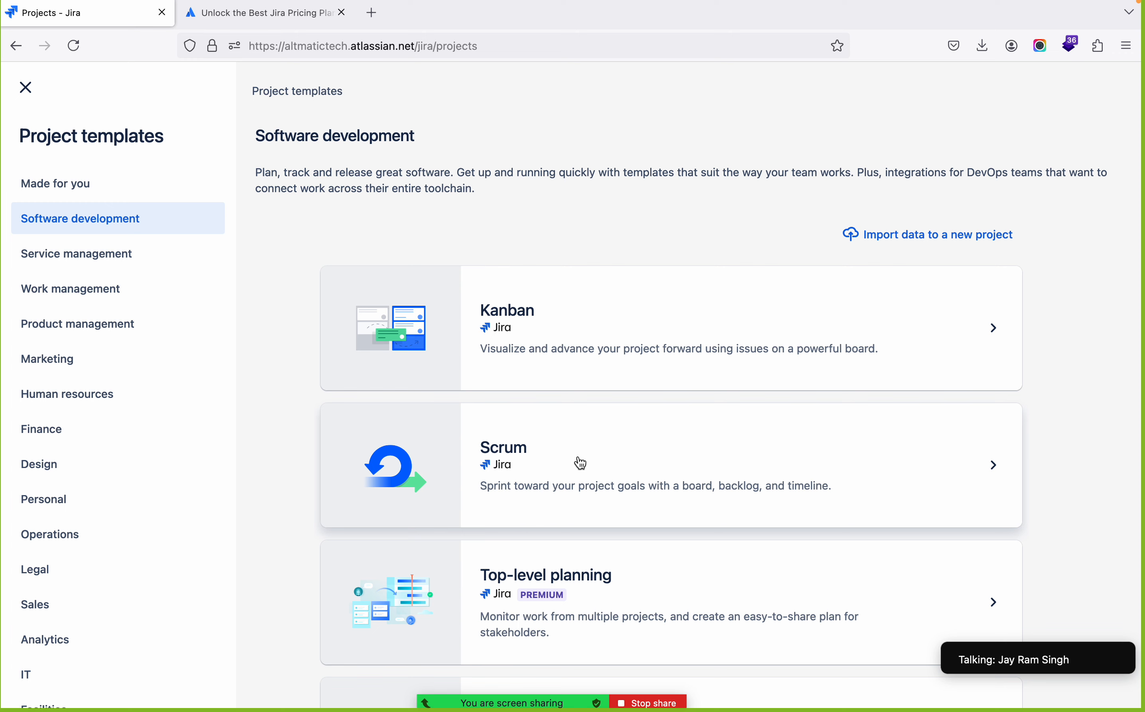
pyautogui.scroll(-5, 542, 296)
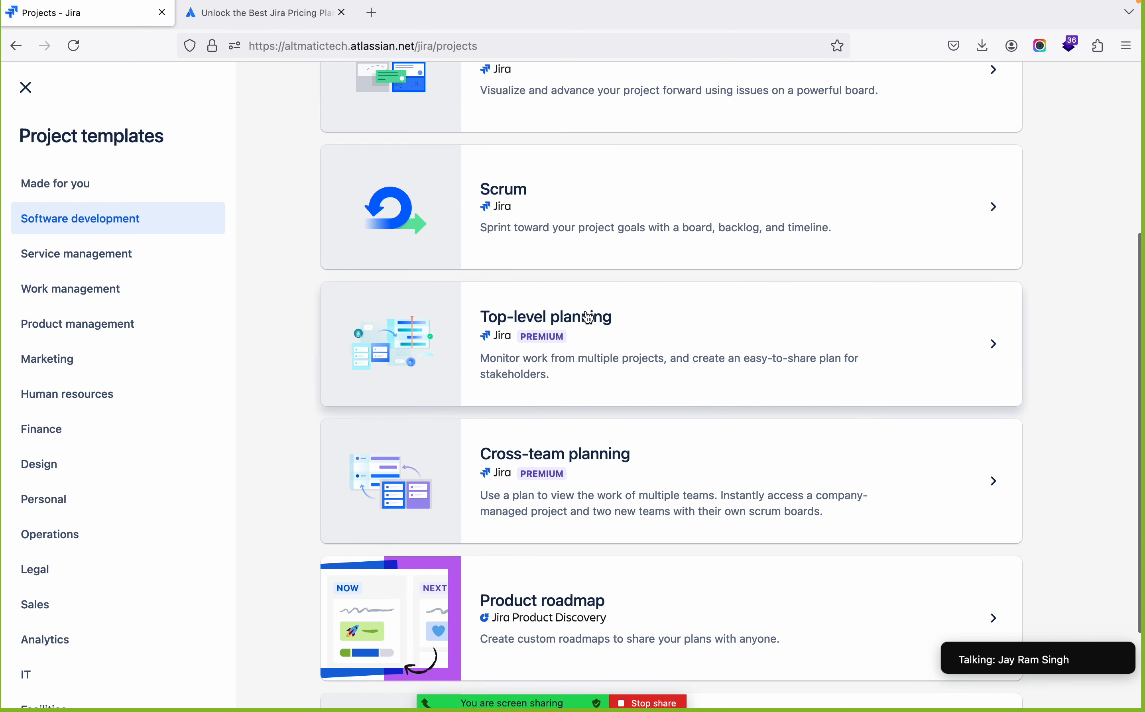
pyautogui.scroll(-2, 583, 518)
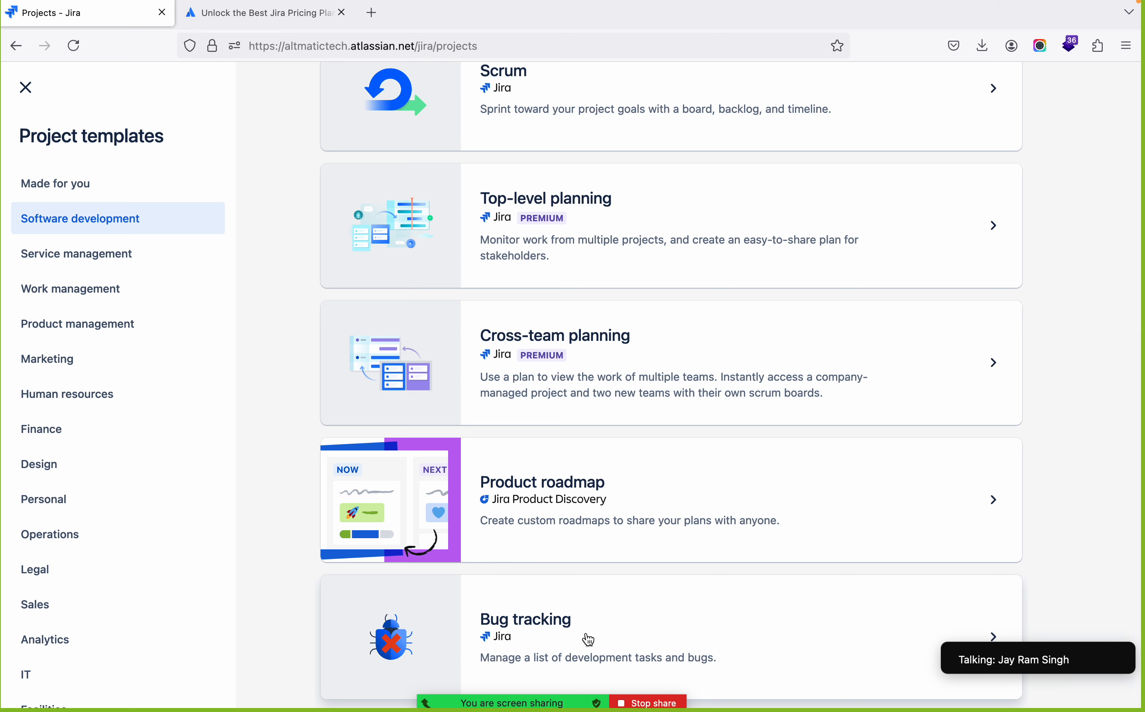
pyautogui.scroll(1, 518, 637)
pyautogui.scroll(-1, 518, 636)
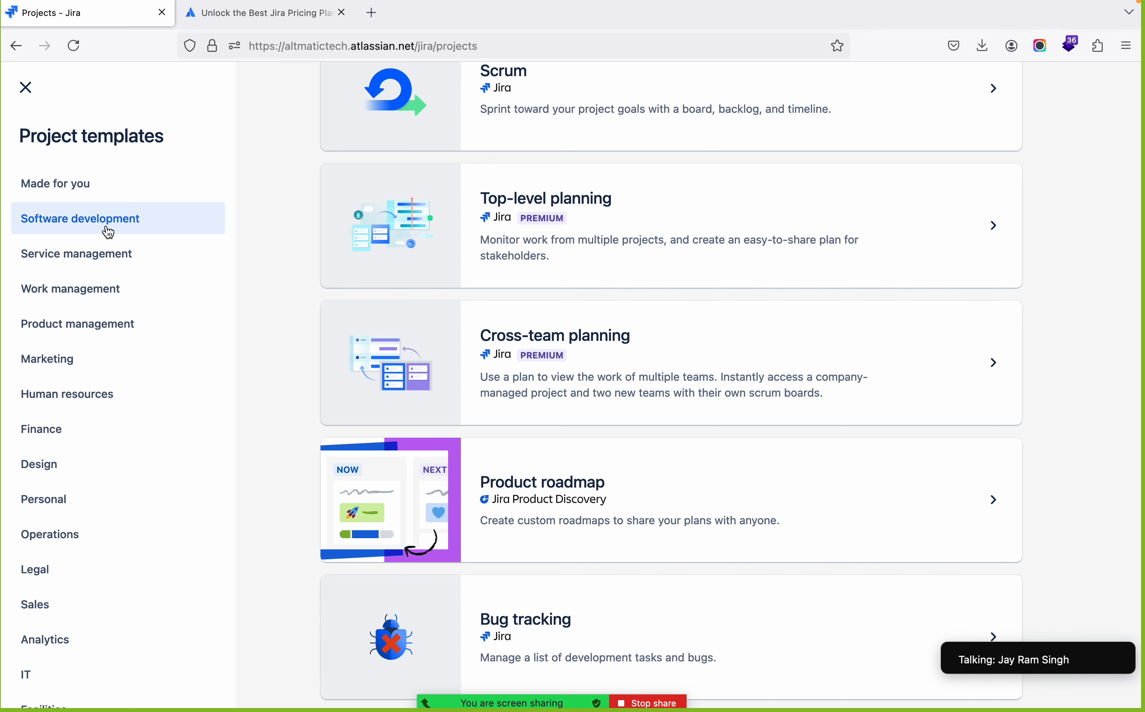
pyautogui.scroll(6, 588, 284)
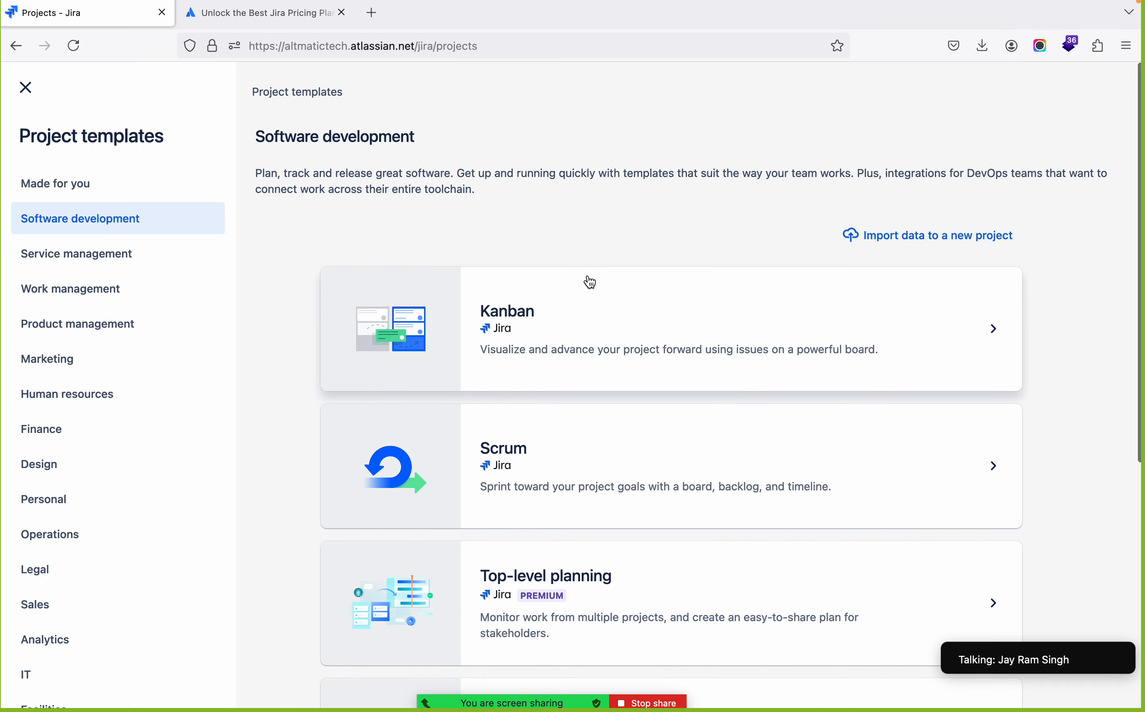
# Show the Service management templates and examine them, from Customer service management through to IT service management (Essentials)
pyautogui.scroll(-6, 591, 281)
pyautogui.scroll(1, 591, 282)
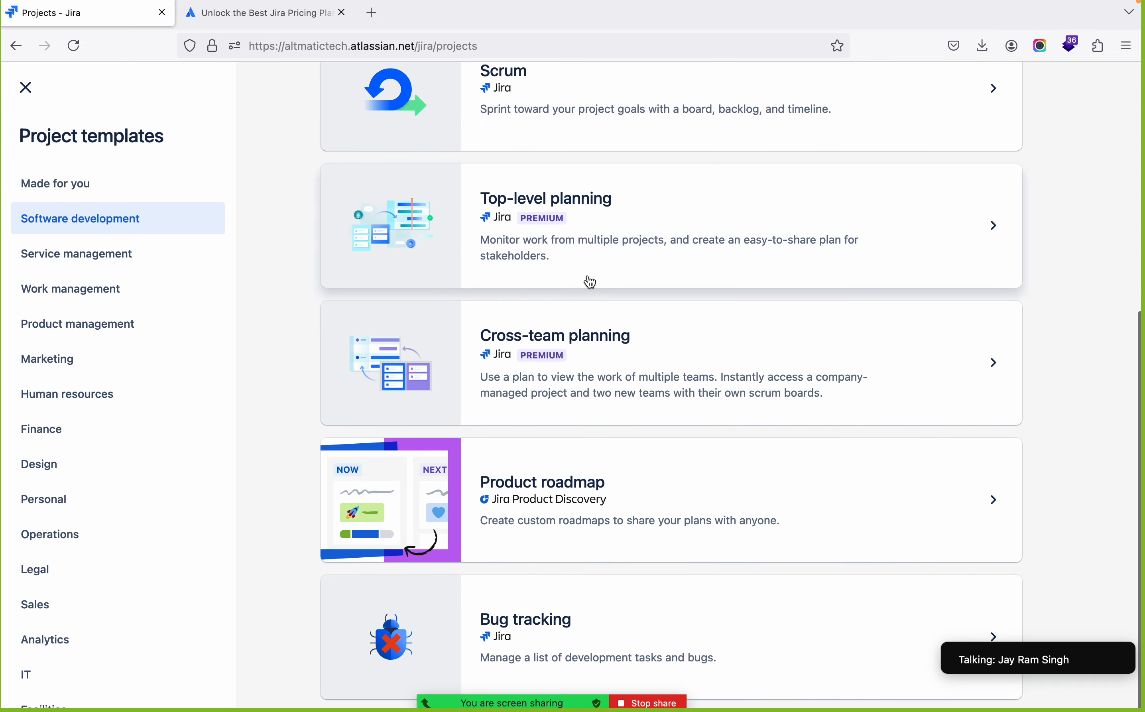
pyautogui.click(39, 264)
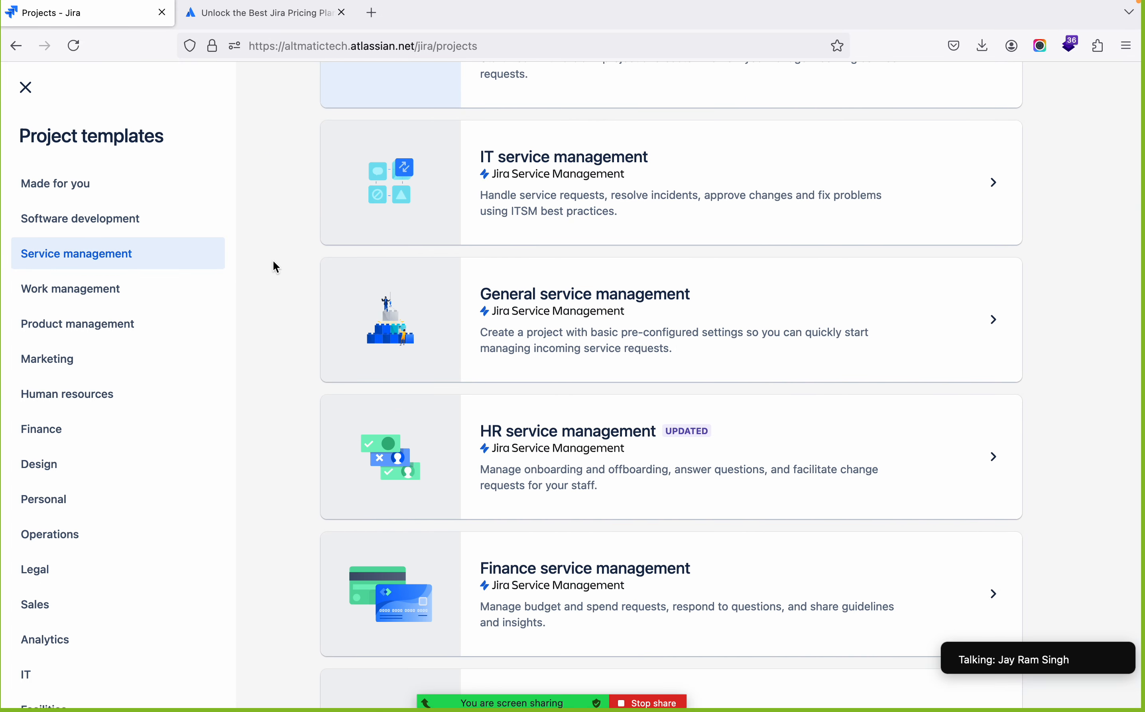
pyautogui.scroll(8, 306, 265)
pyautogui.scroll(-7, 307, 265)
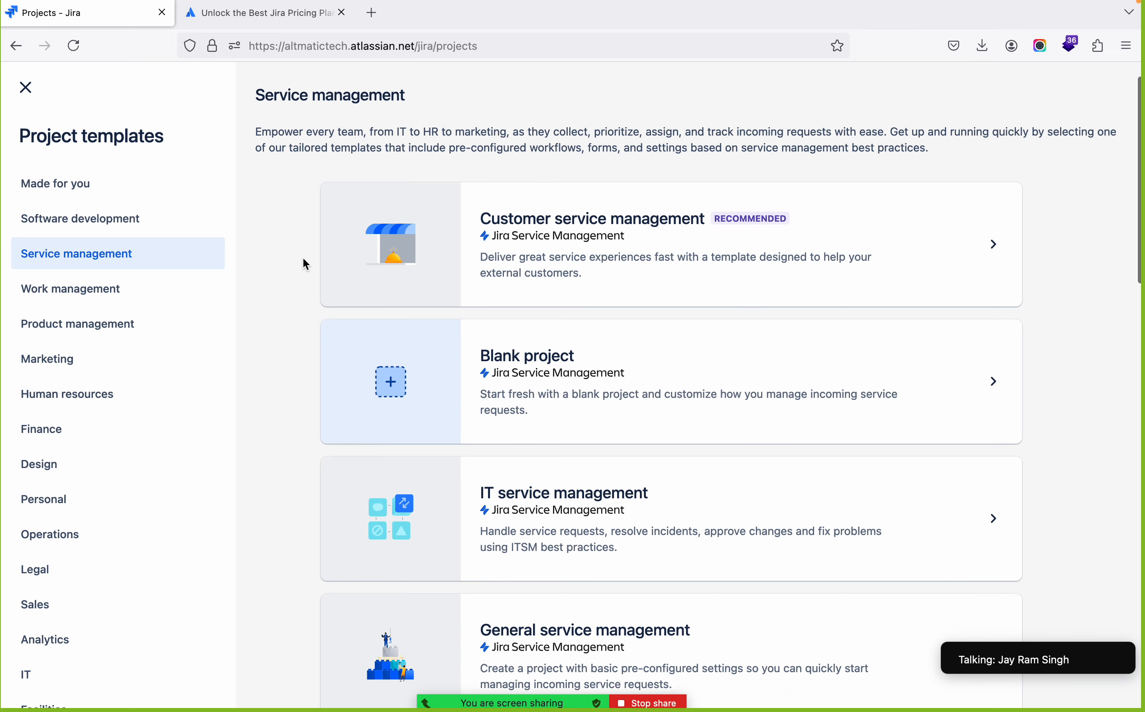
pyautogui.scroll(-1, 306, 265)
pyautogui.scroll(8, 304, 259)
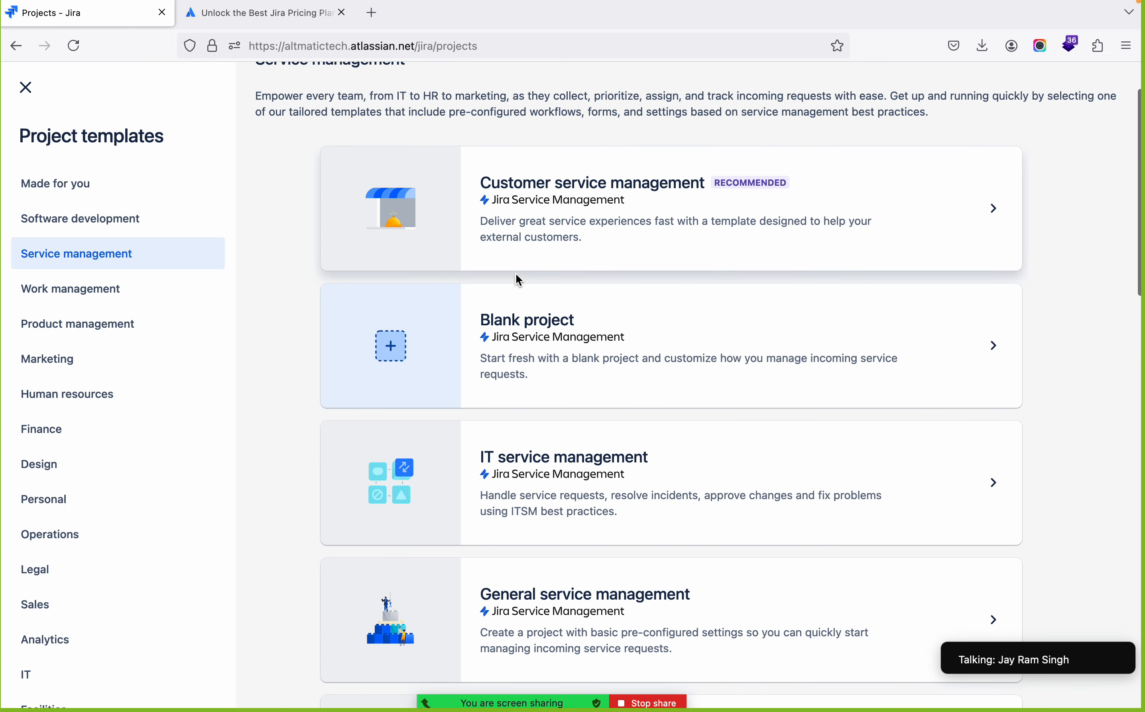
pyautogui.scroll(-7, 518, 278)
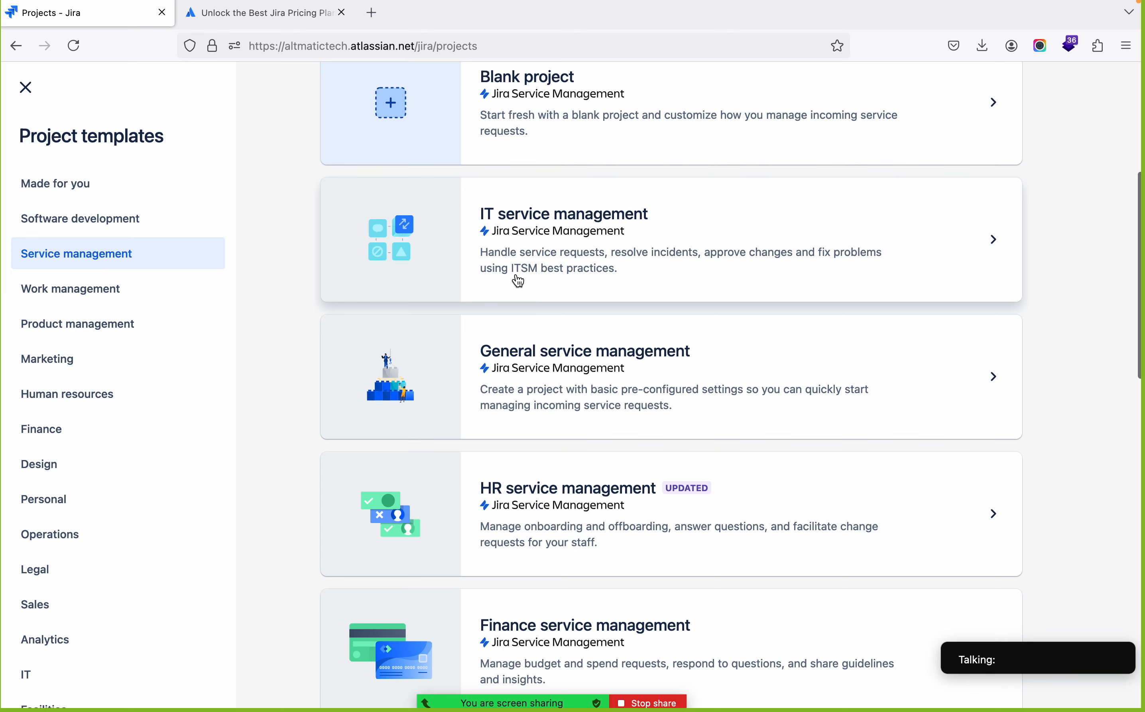
pyautogui.scroll(-5, 518, 281)
pyautogui.scroll(-2, 518, 281)
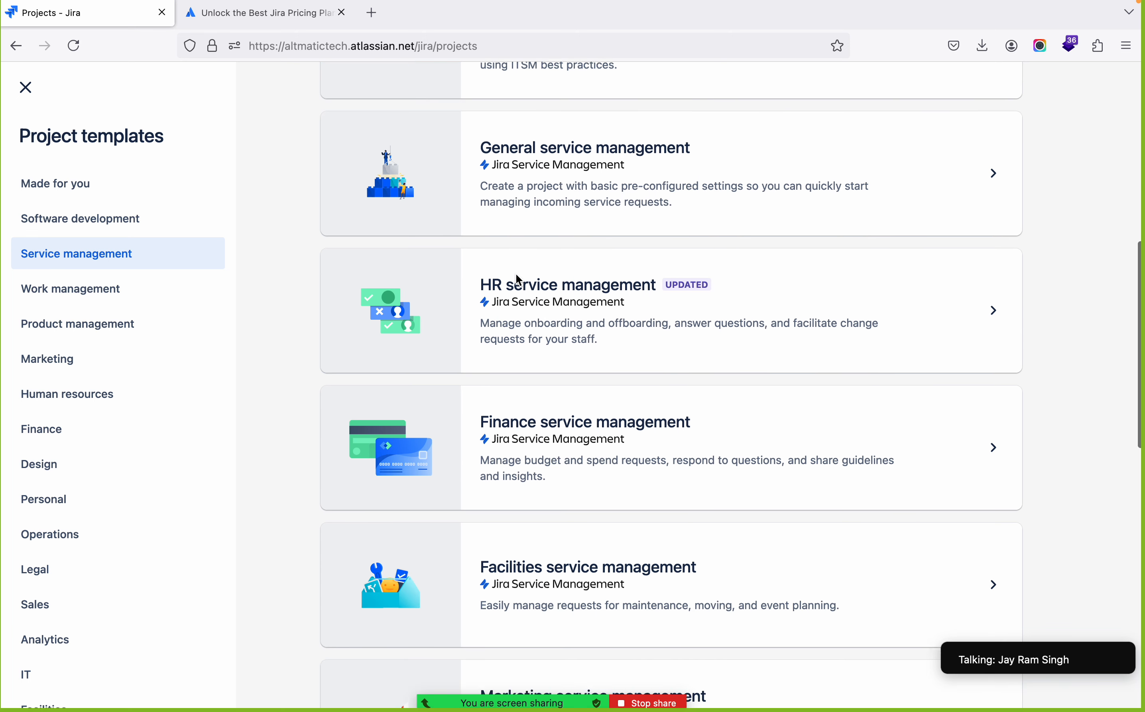
pyautogui.scroll(-11, 518, 282)
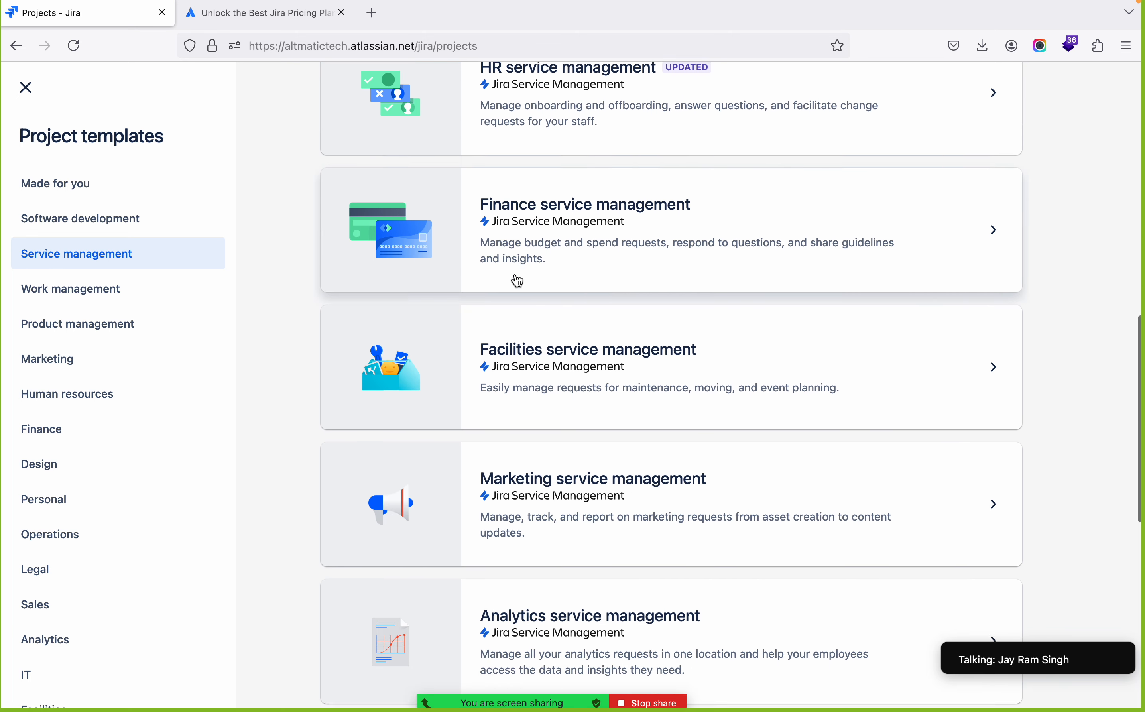
pyautogui.scroll(-8, 518, 281)
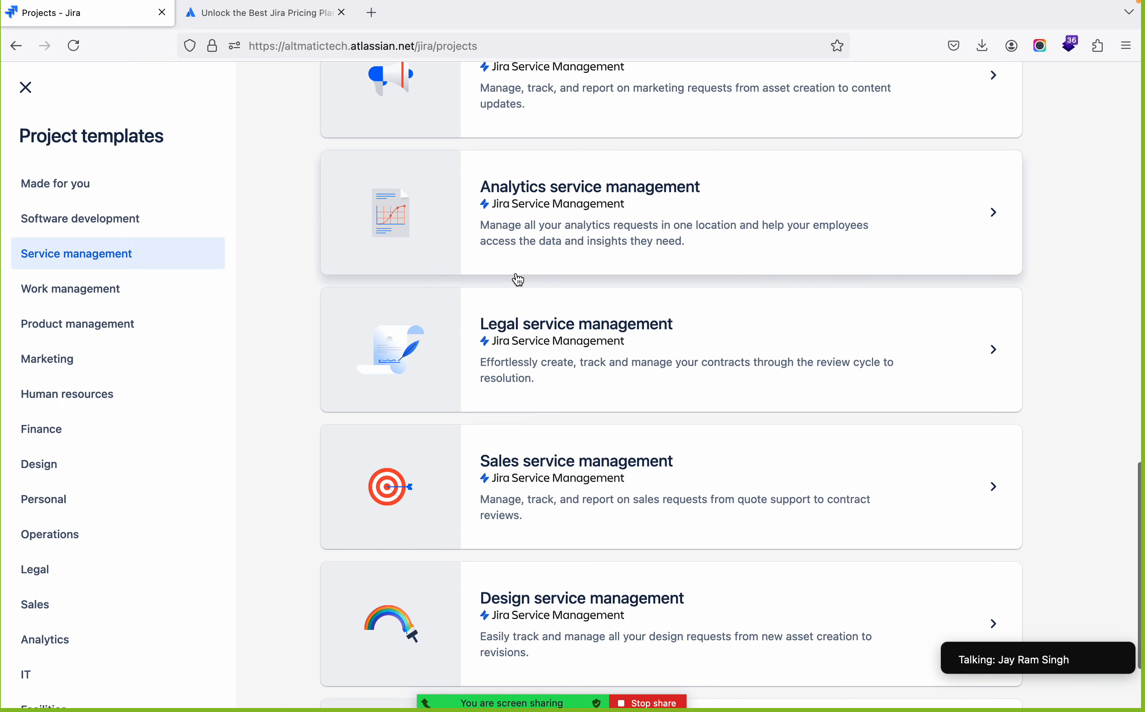
pyautogui.scroll(-4, 518, 280)
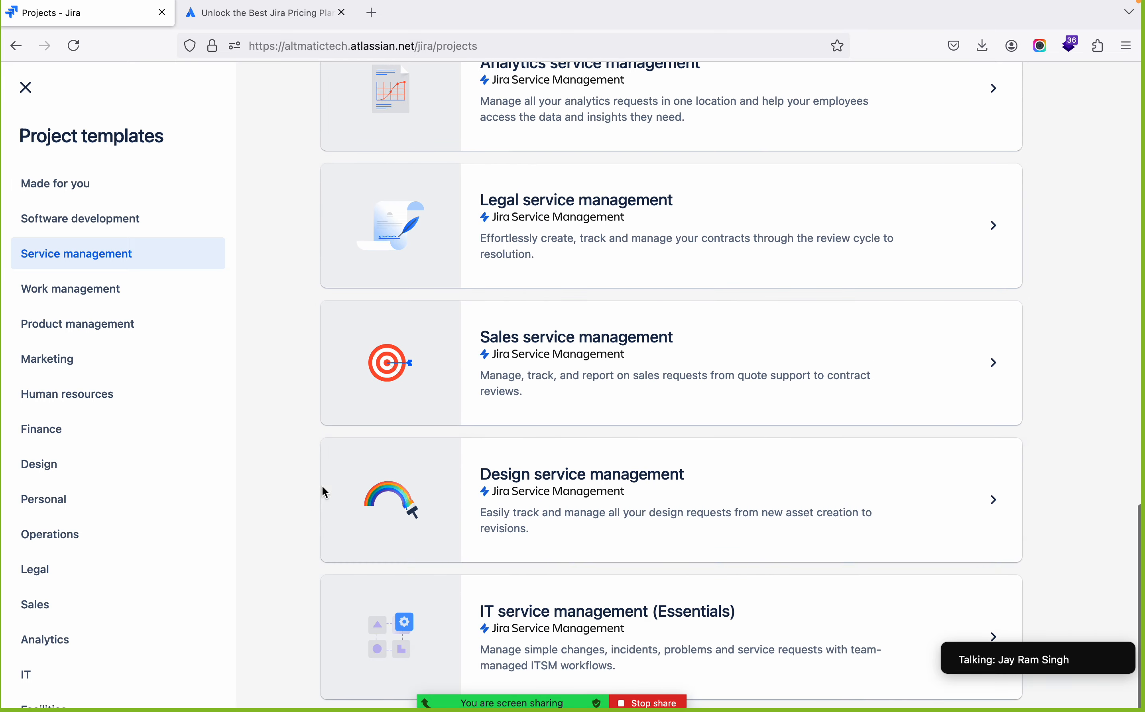
# Show the Work management templates and look through them, from Blank project and Project management to Lead tracking and IP infringement
pyautogui.click(92, 306)
pyautogui.scroll(10, 518, 363)
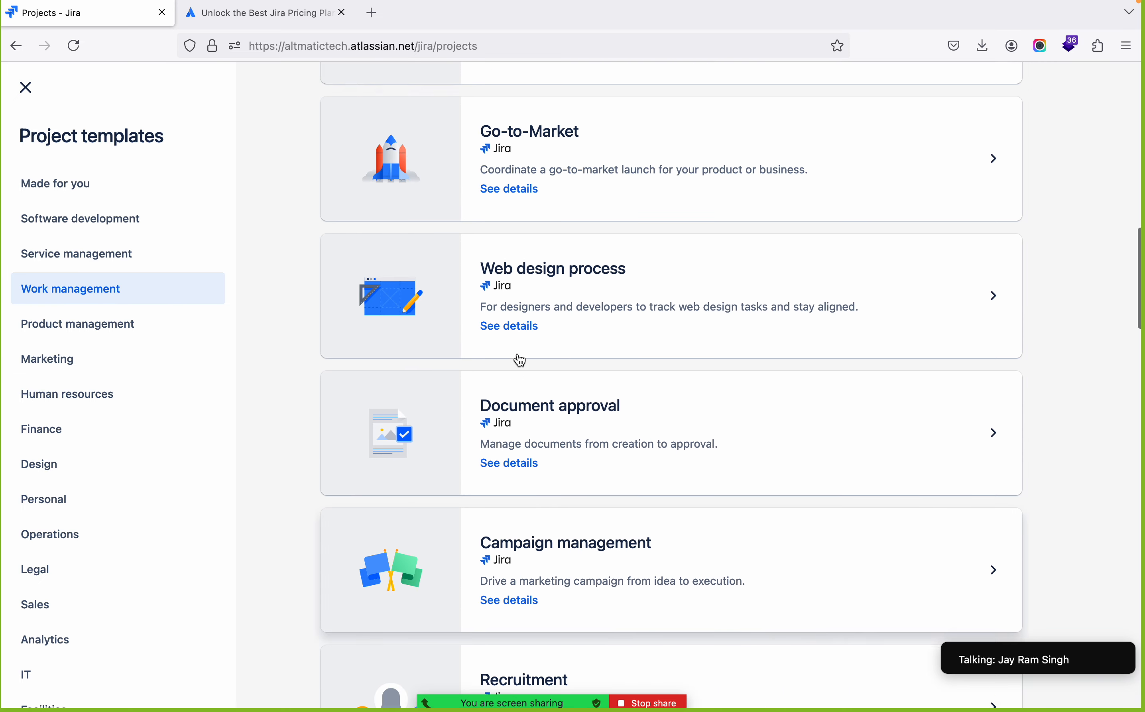
pyautogui.scroll(10, 520, 360)
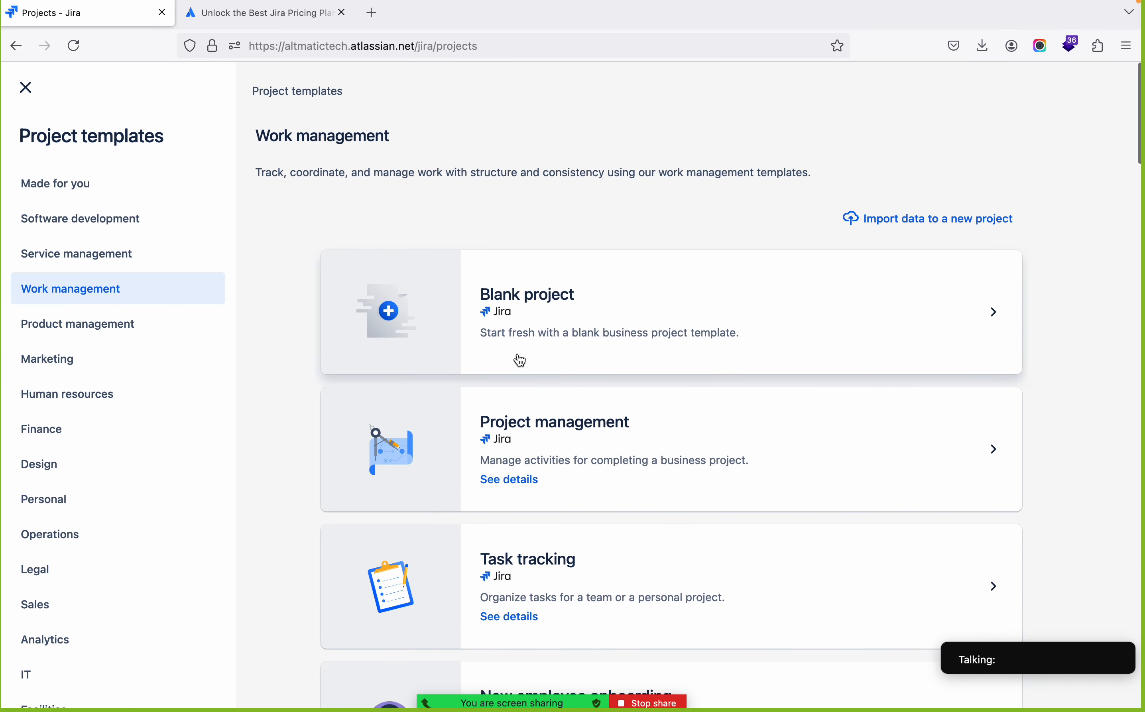
pyautogui.scroll(-4, 516, 330)
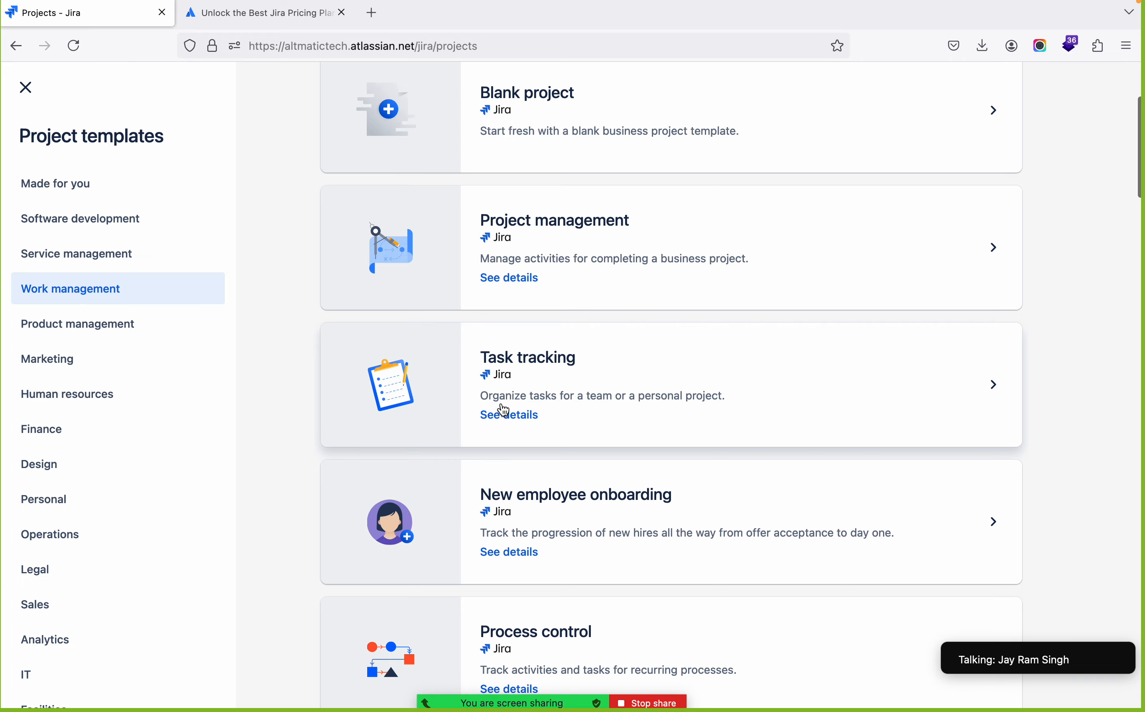
pyautogui.scroll(-6, 502, 409)
pyautogui.scroll(-15, 503, 410)
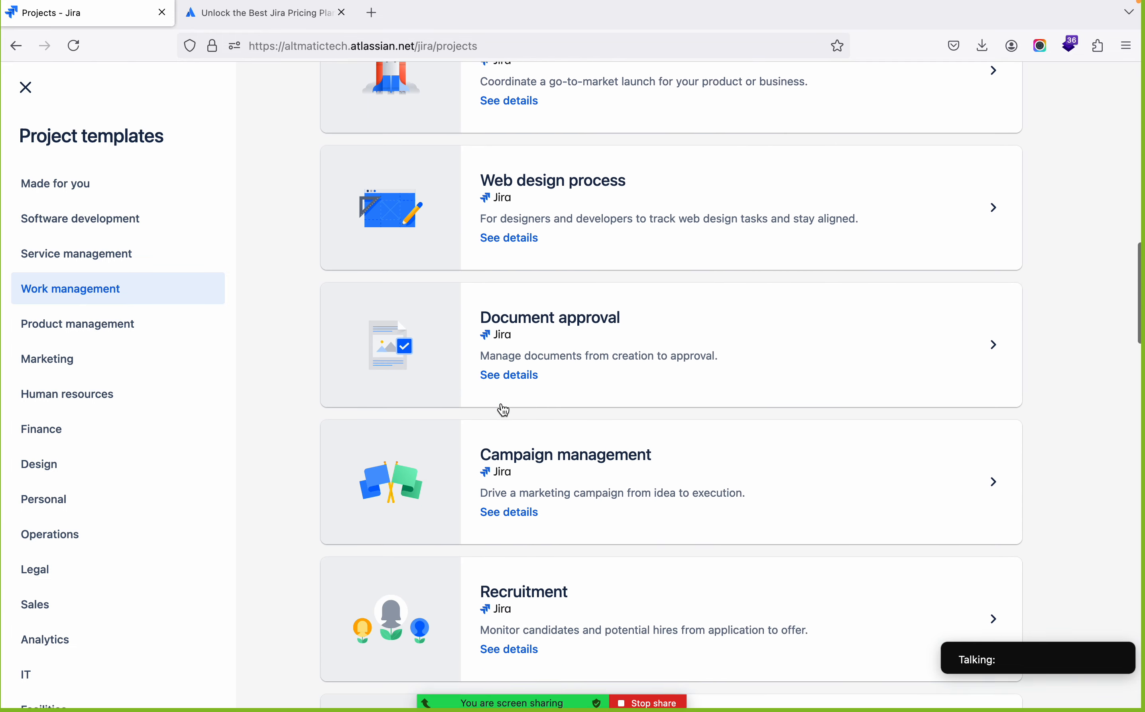
pyautogui.scroll(-5, 504, 411)
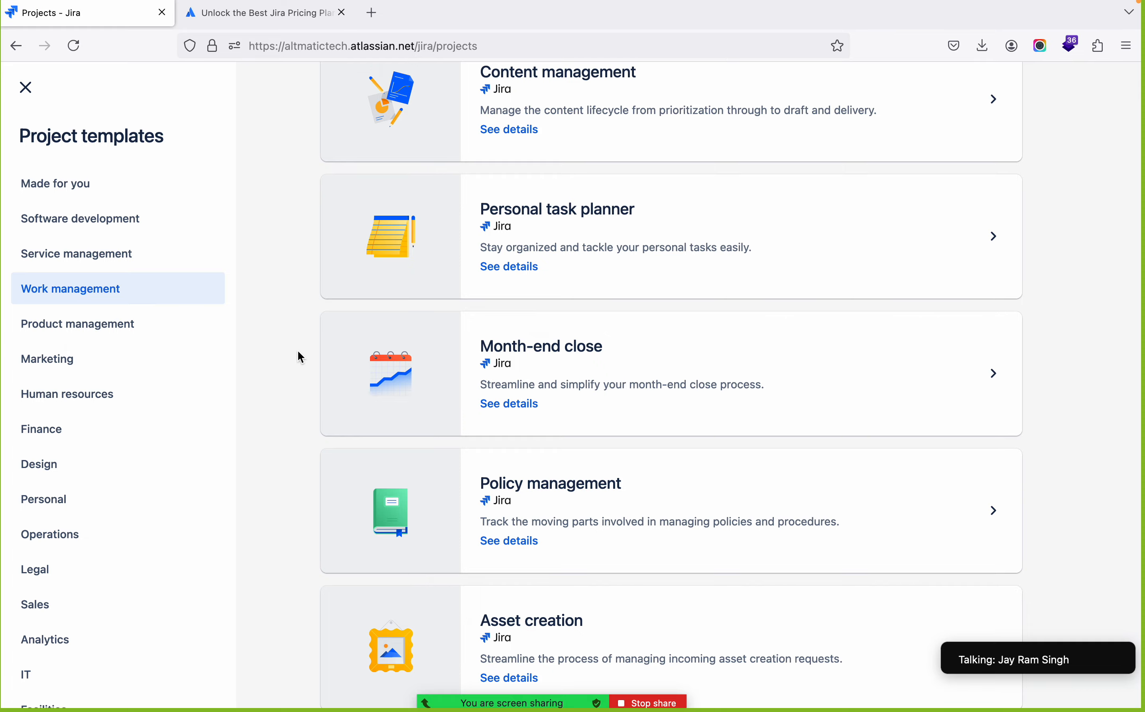
pyautogui.scroll(-5, 599, 457)
pyautogui.scroll(-4, 601, 456)
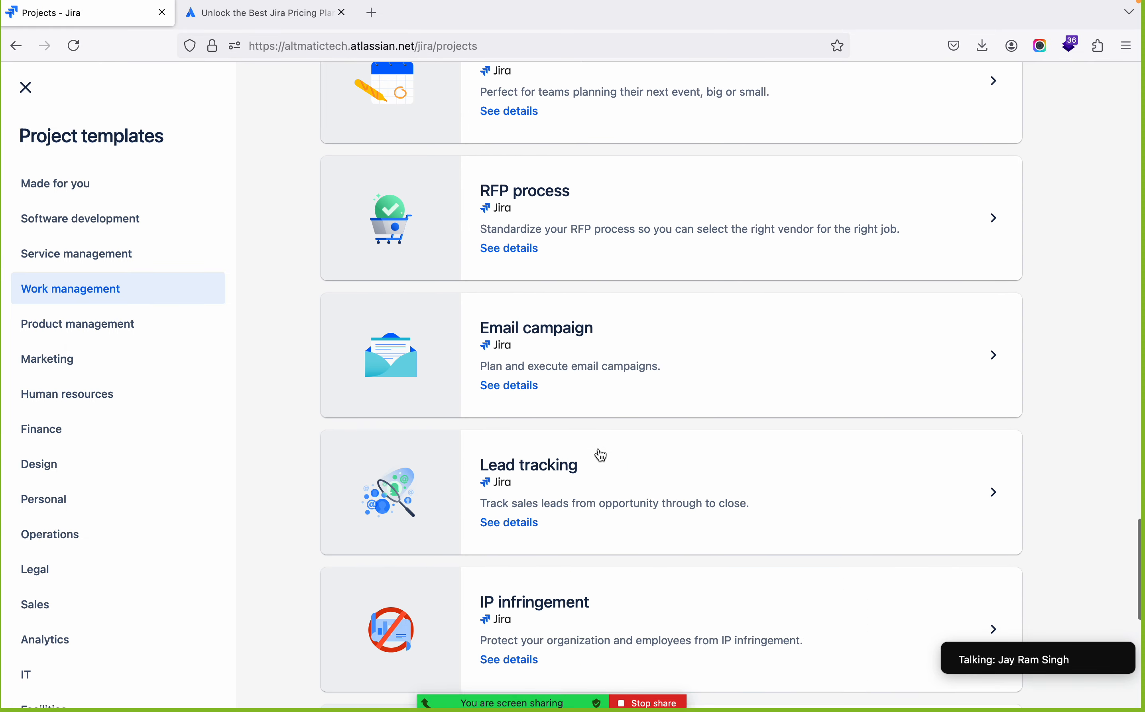
pyautogui.scroll(12, 601, 455)
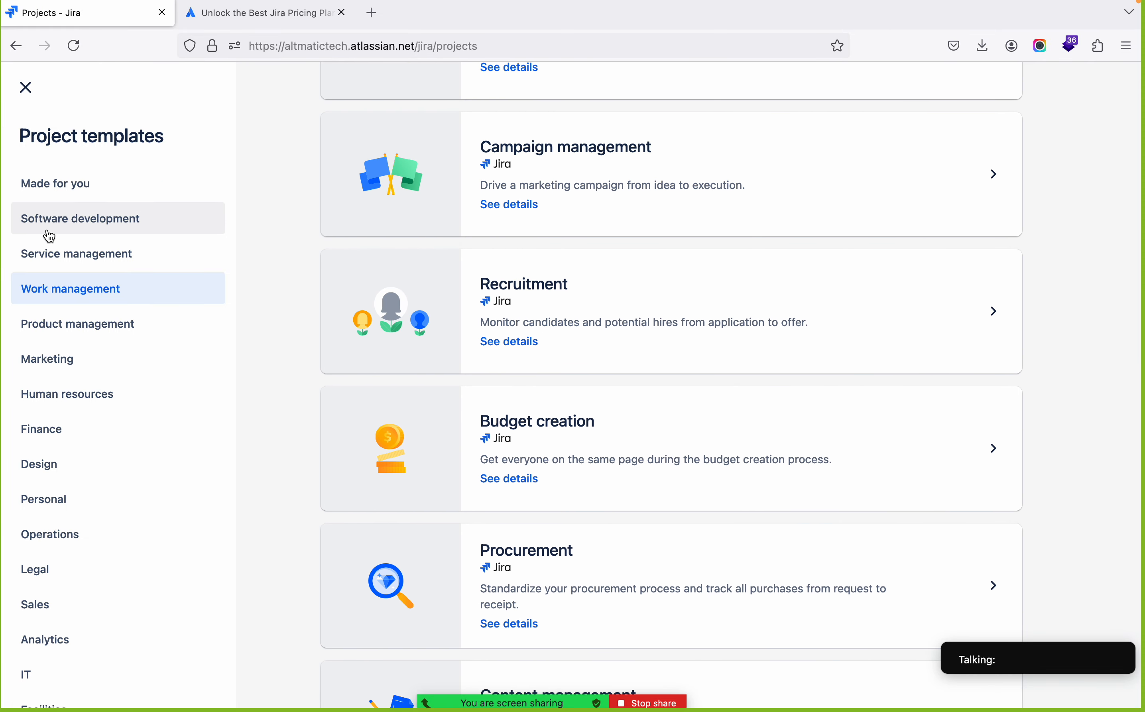
# Return to the Software development templates and use the Scrum template for the new project
pyautogui.click(66, 224)
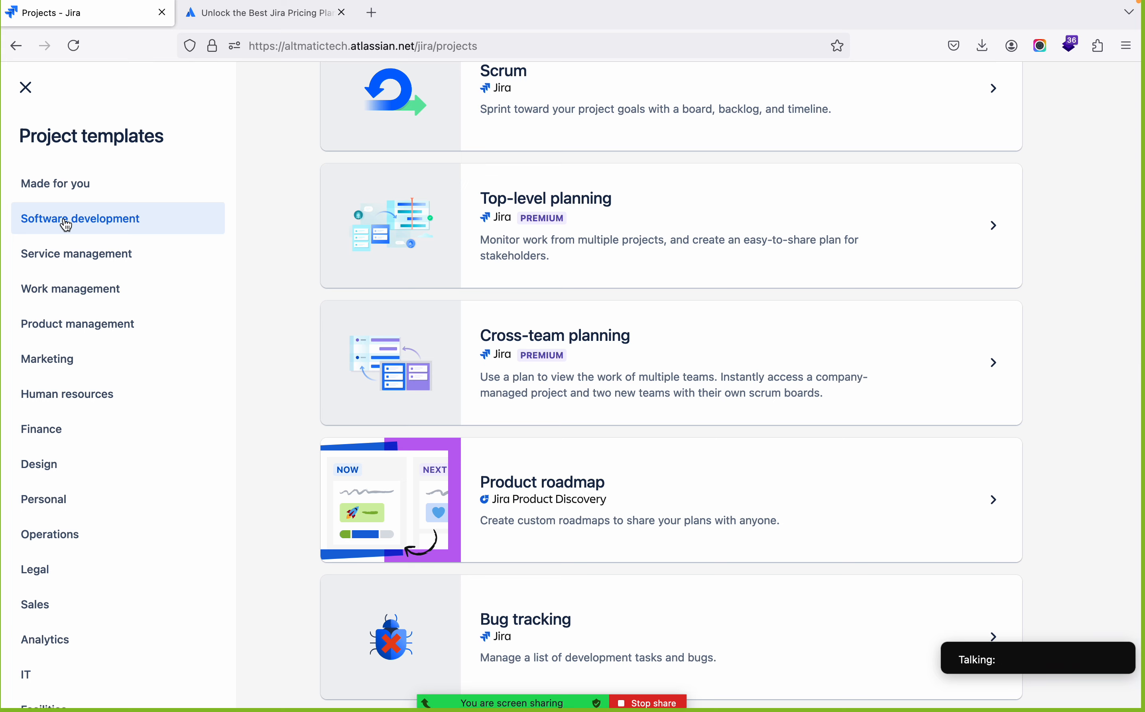
pyautogui.scroll(5, 440, 273)
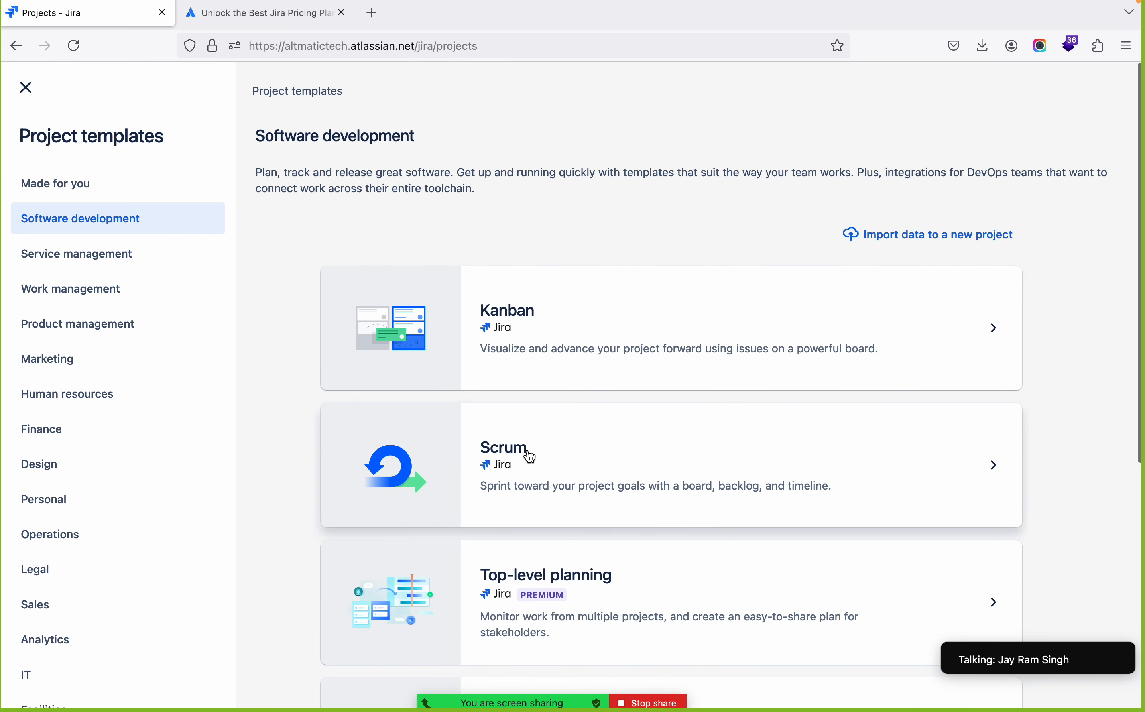
pyautogui.click(582, 461)
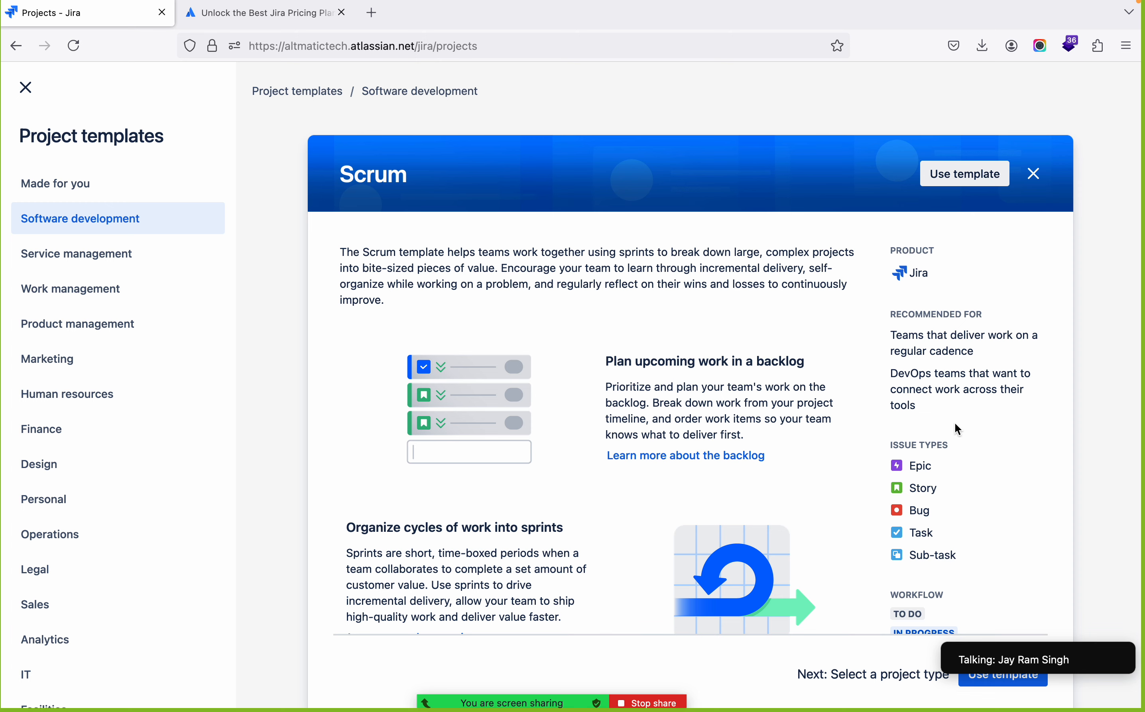
pyautogui.click(992, 686)
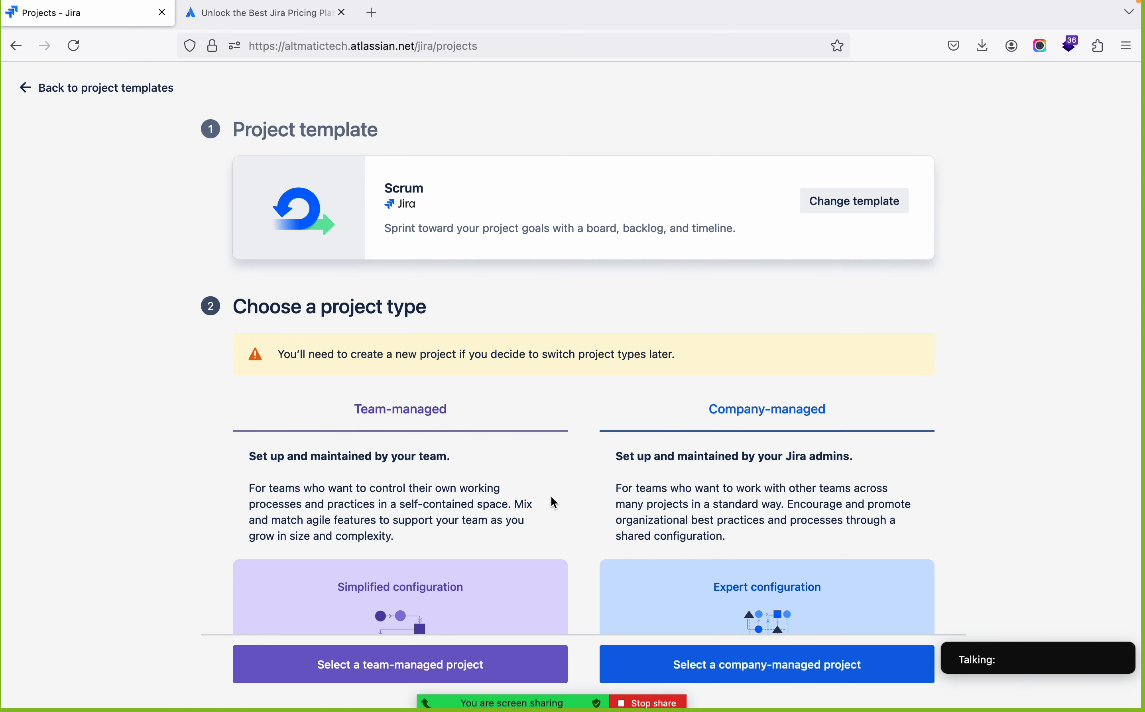
# Compare the team-managed and company-managed project types, highlighting the Choose a project type heading and the Simplified and Expert configuration labels
pyautogui.scroll(-3, 551, 498)
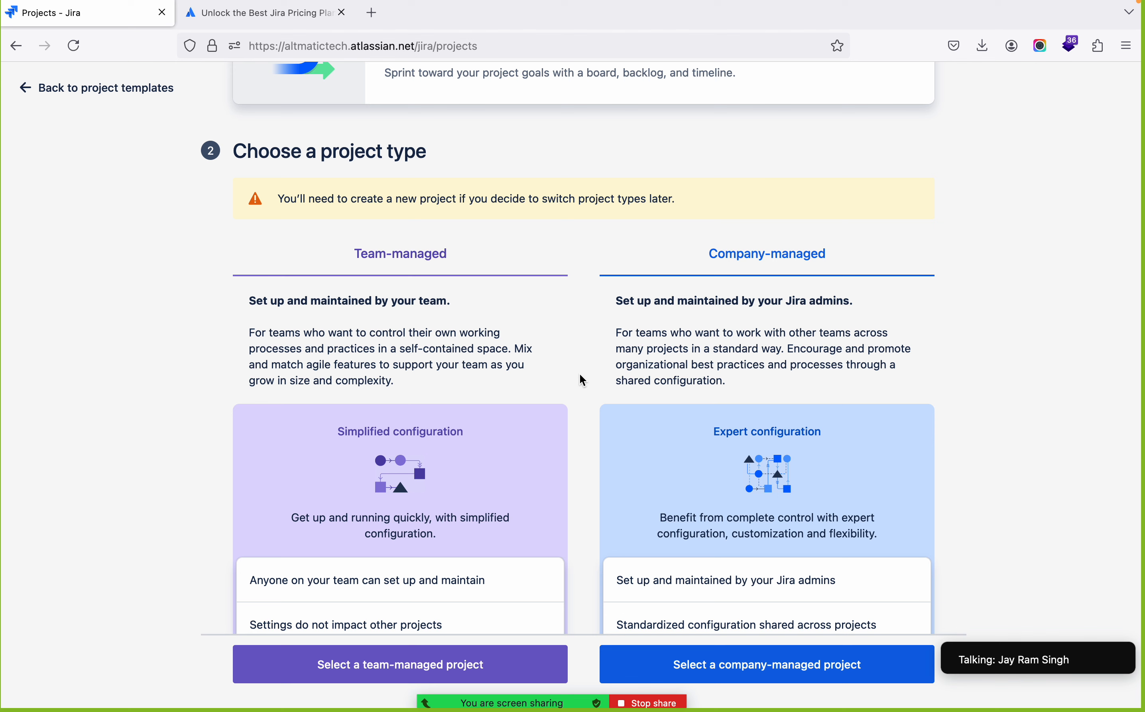
pyautogui.tripleClick(403, 153)
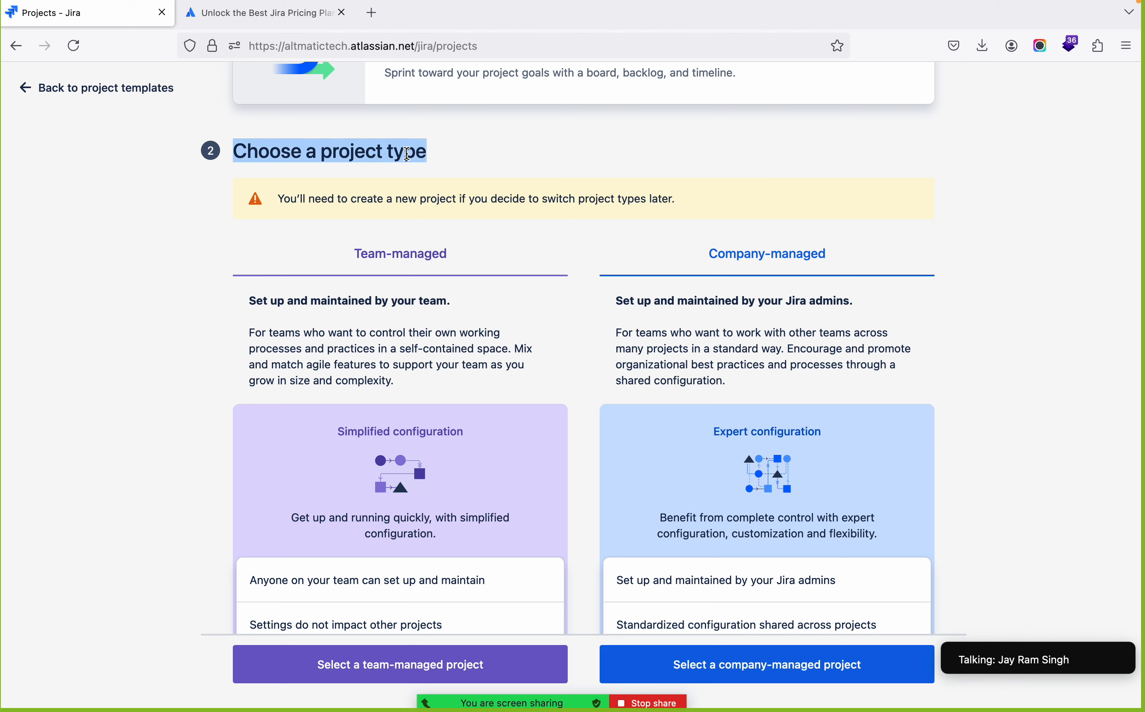
pyautogui.click(584, 411)
pyautogui.scroll(-1, 585, 412)
pyautogui.scroll(-1, 583, 407)
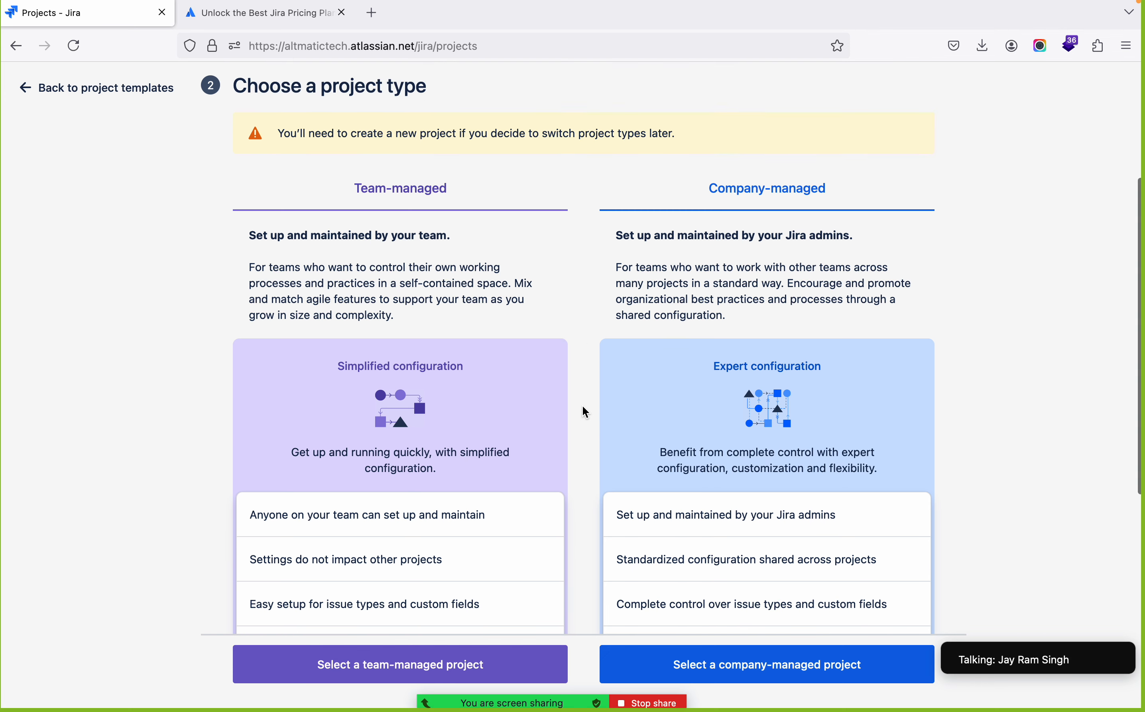
pyautogui.tripleClick(445, 366)
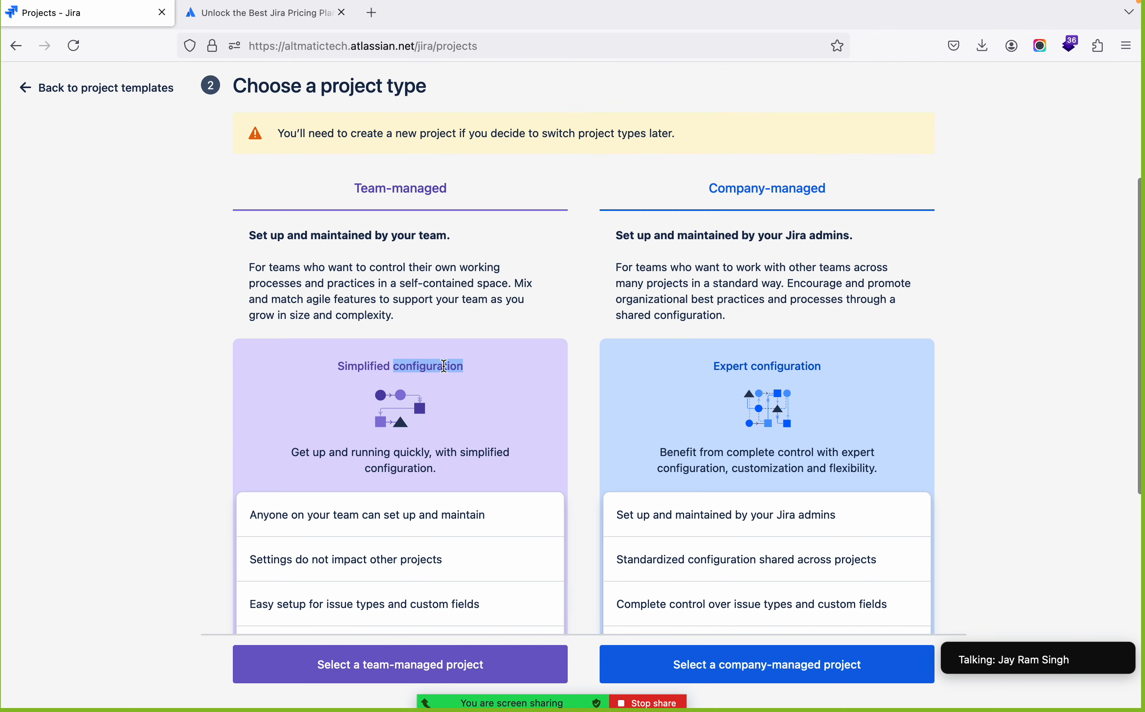
pyautogui.tripleClick(737, 367)
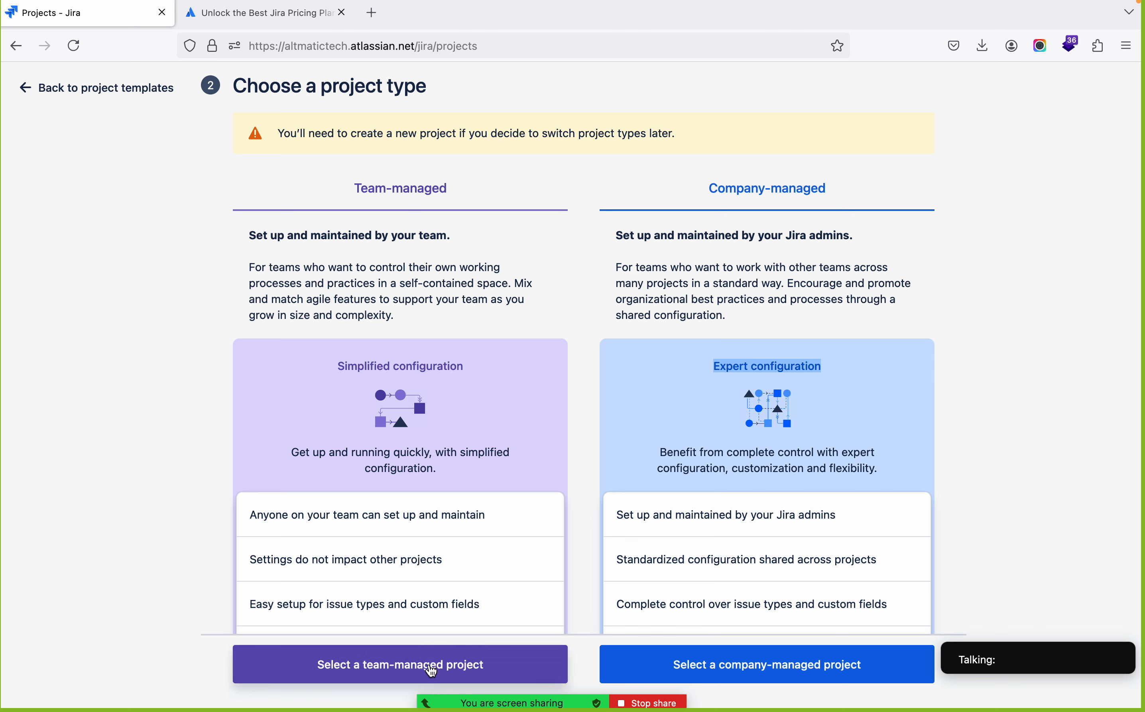
# Switch to Zoom and expand the floating meeting video to a gallery of all participants
pyautogui.press('super+Tab')
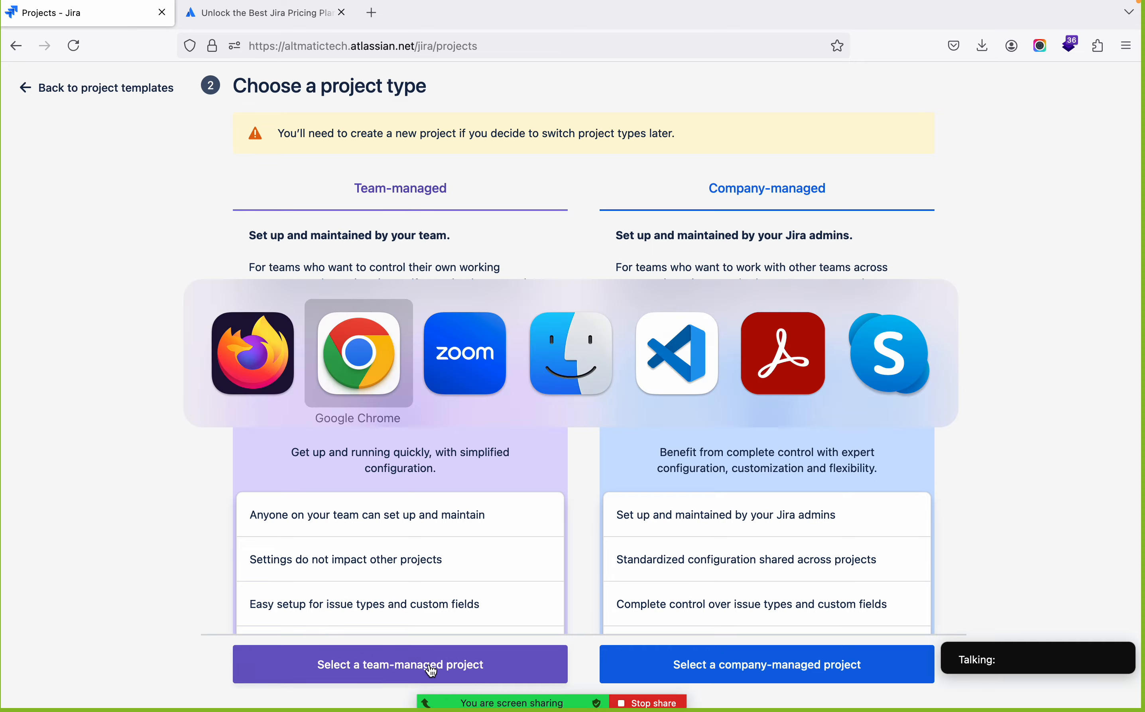
pyautogui.press('super+Tab')
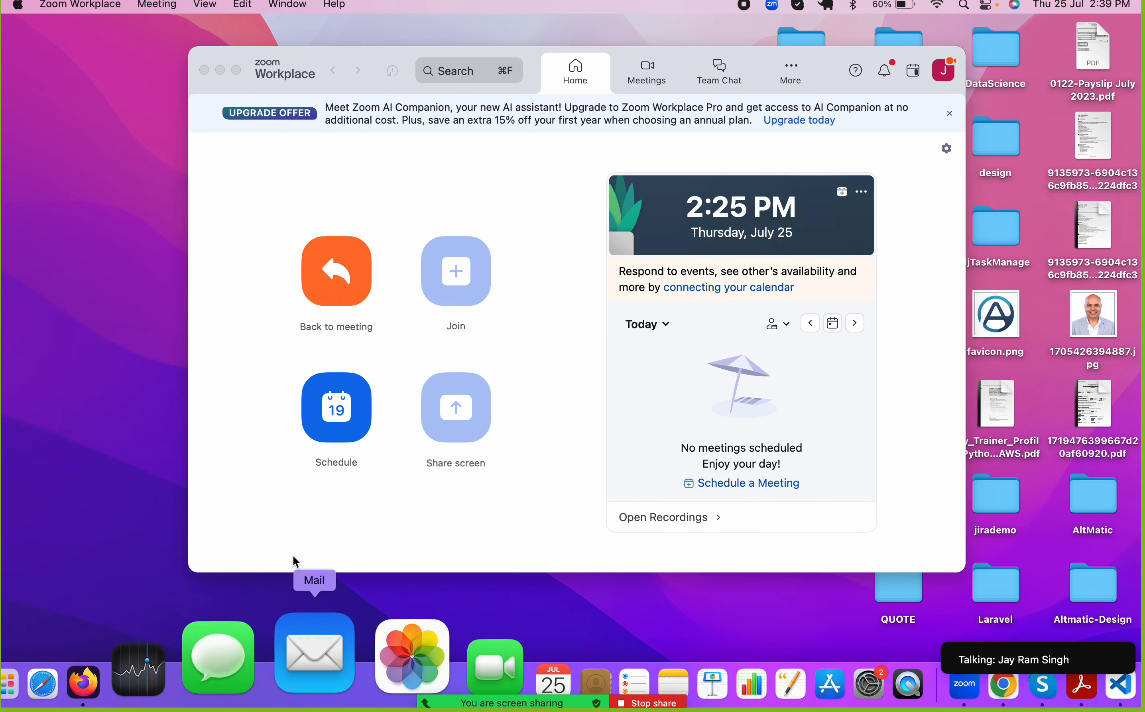
pyautogui.moveTo(984, 649)
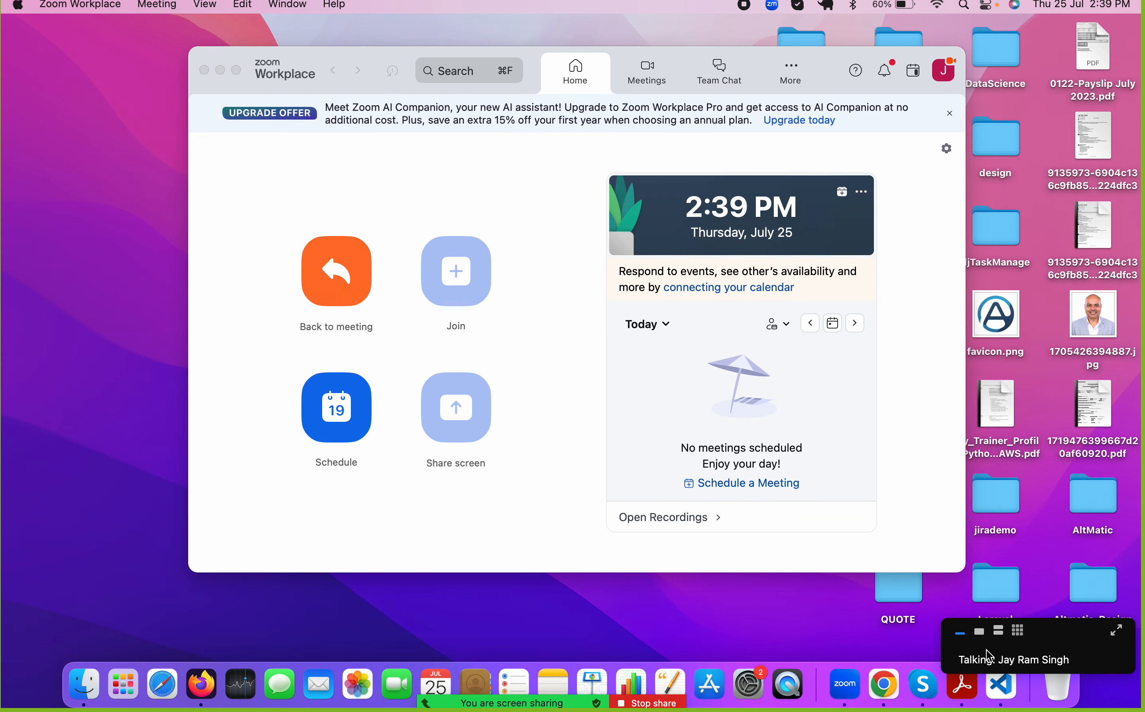
pyautogui.click(1017, 632)
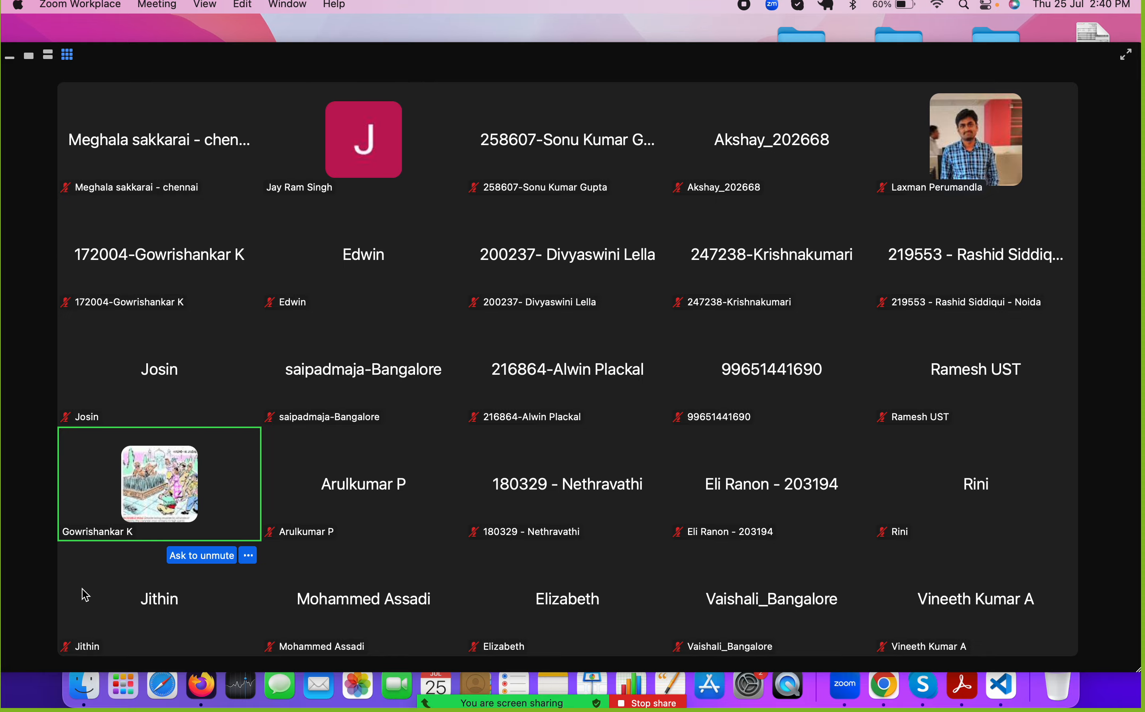
pyautogui.hotkey('ctrl', 'Right')
pyautogui.hotkey('ctrl', 'Left')
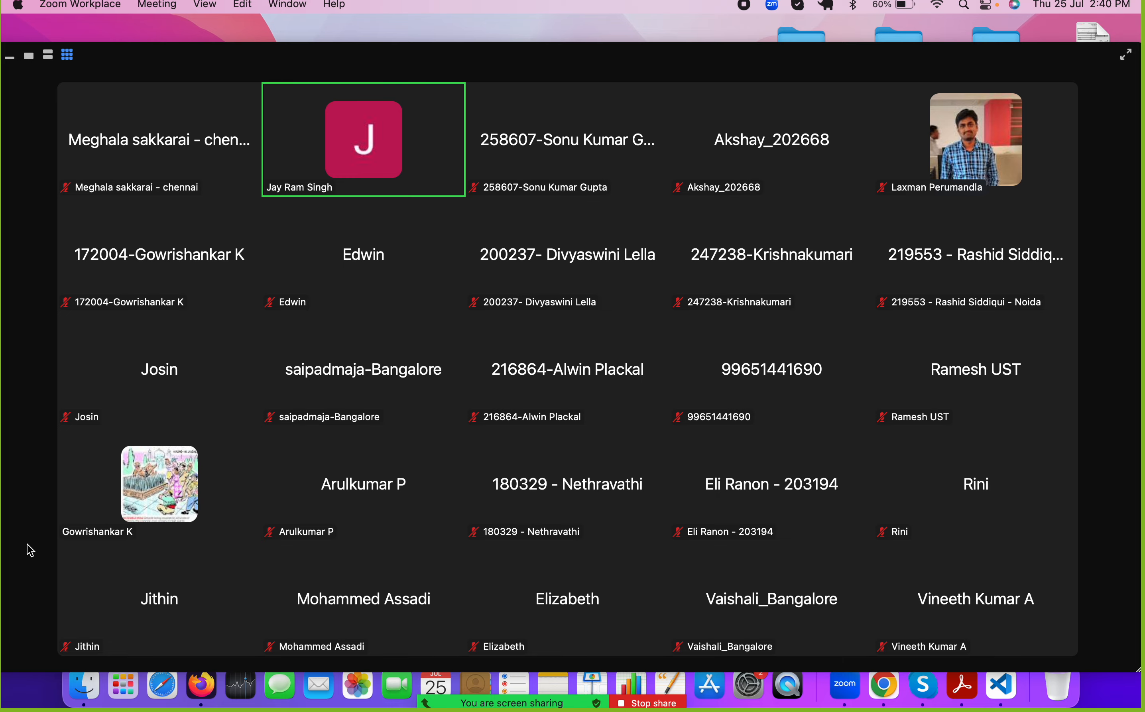
# Collapse the meeting's participant gallery and switch to the Jira project templates slide in Google Chrome
pyautogui.press('super+Tab')
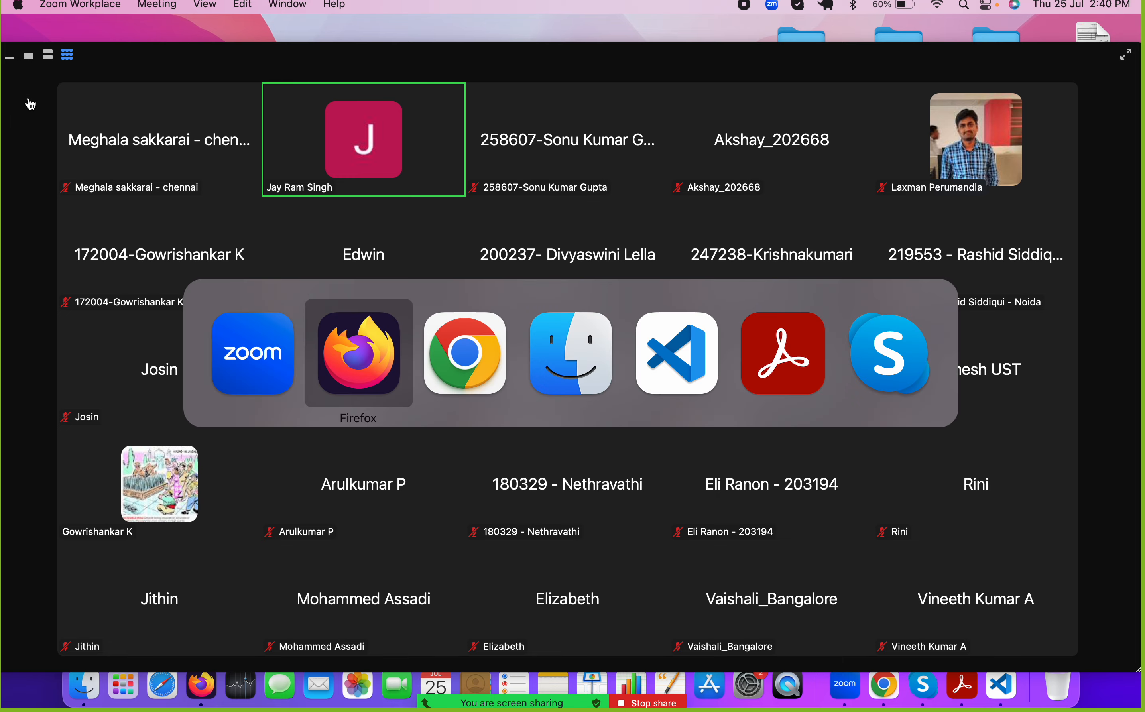
pyautogui.press('super+Tab')
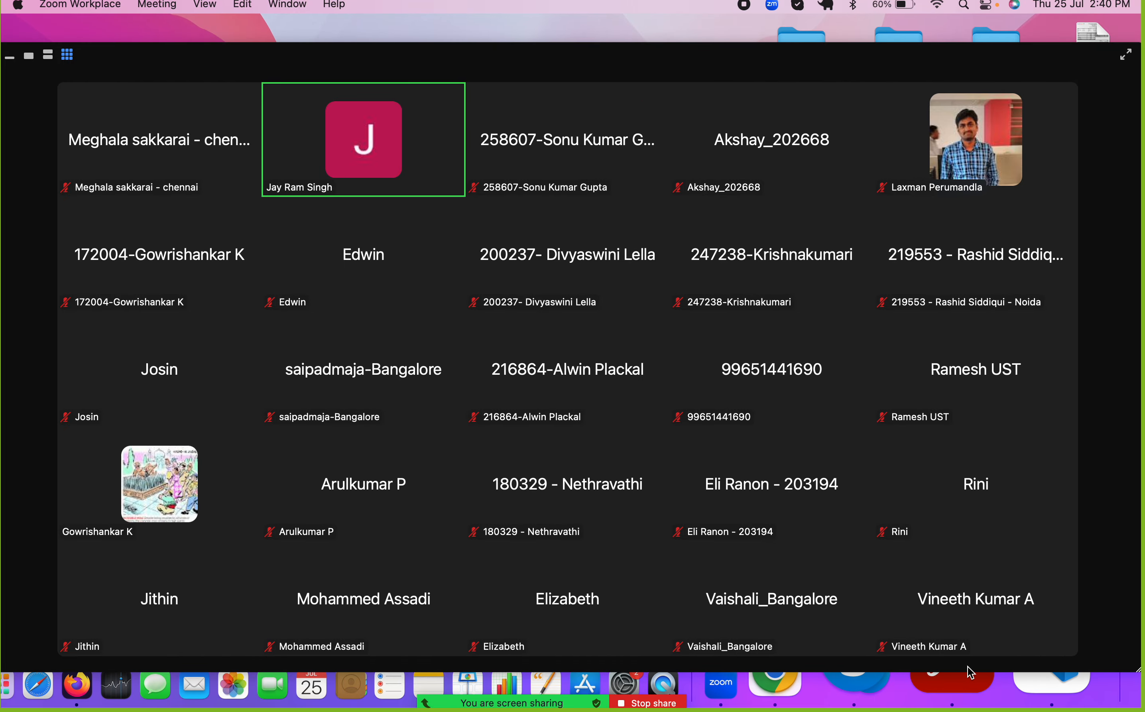
pyautogui.click(10, 58)
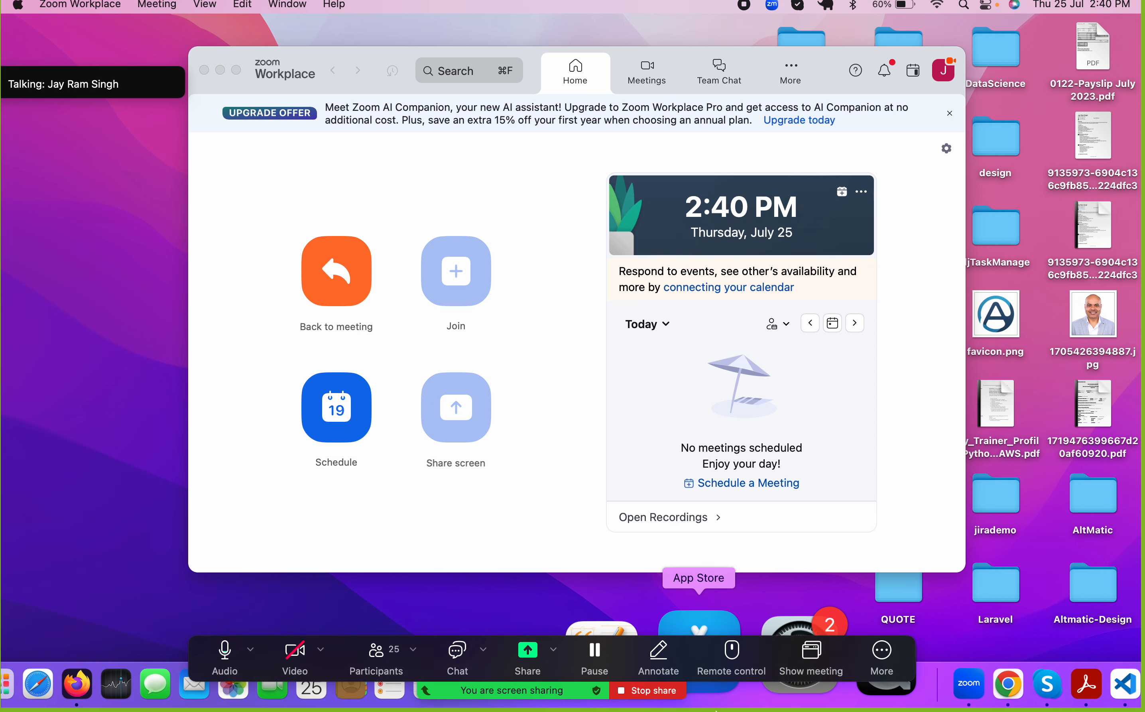
pyautogui.click(886, 683)
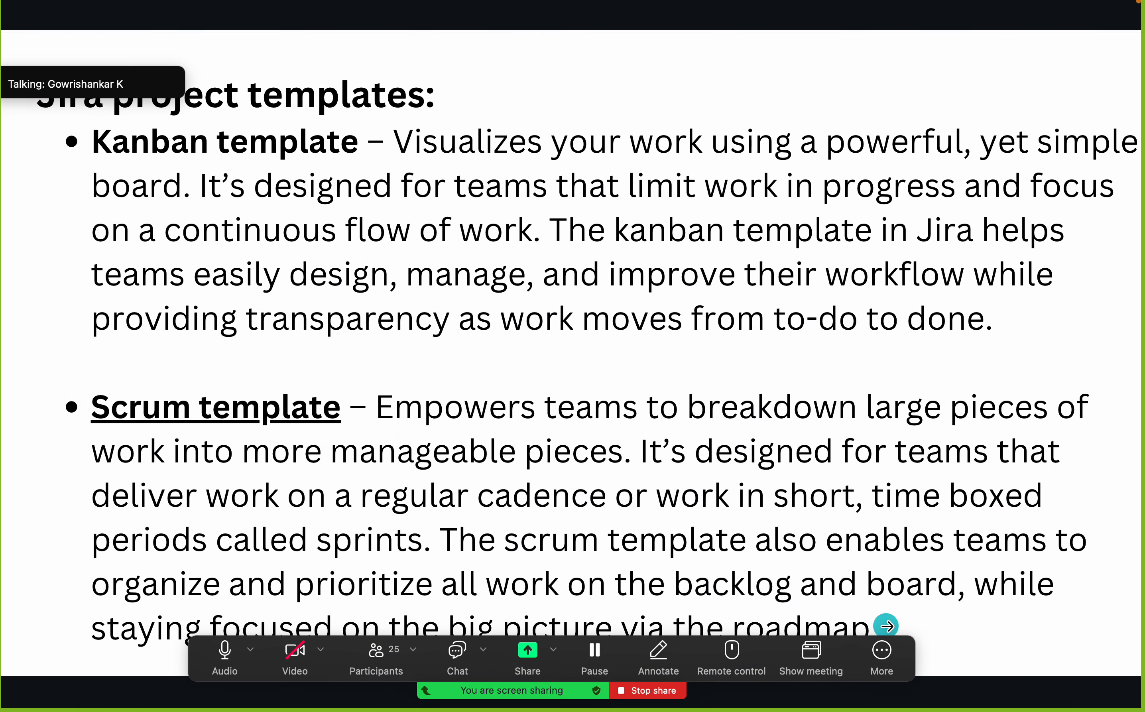
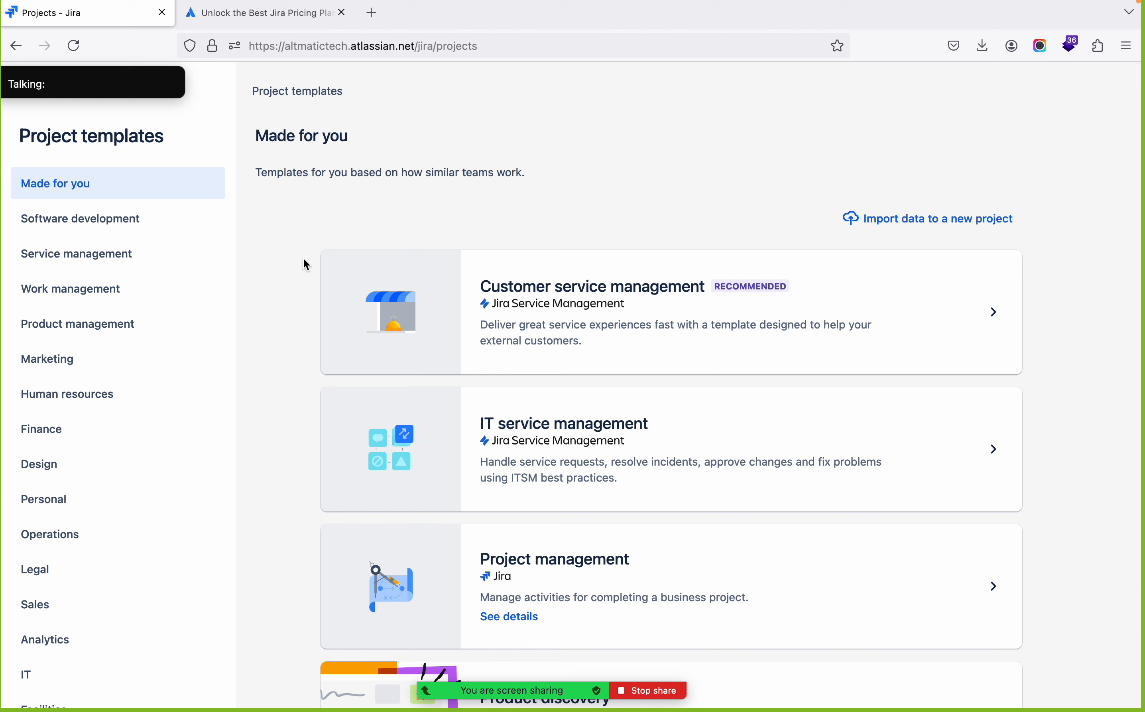
# Review the Made for you and Software development template lists and preview the Scrum template's details
pyautogui.scroll(-2, 303, 258)
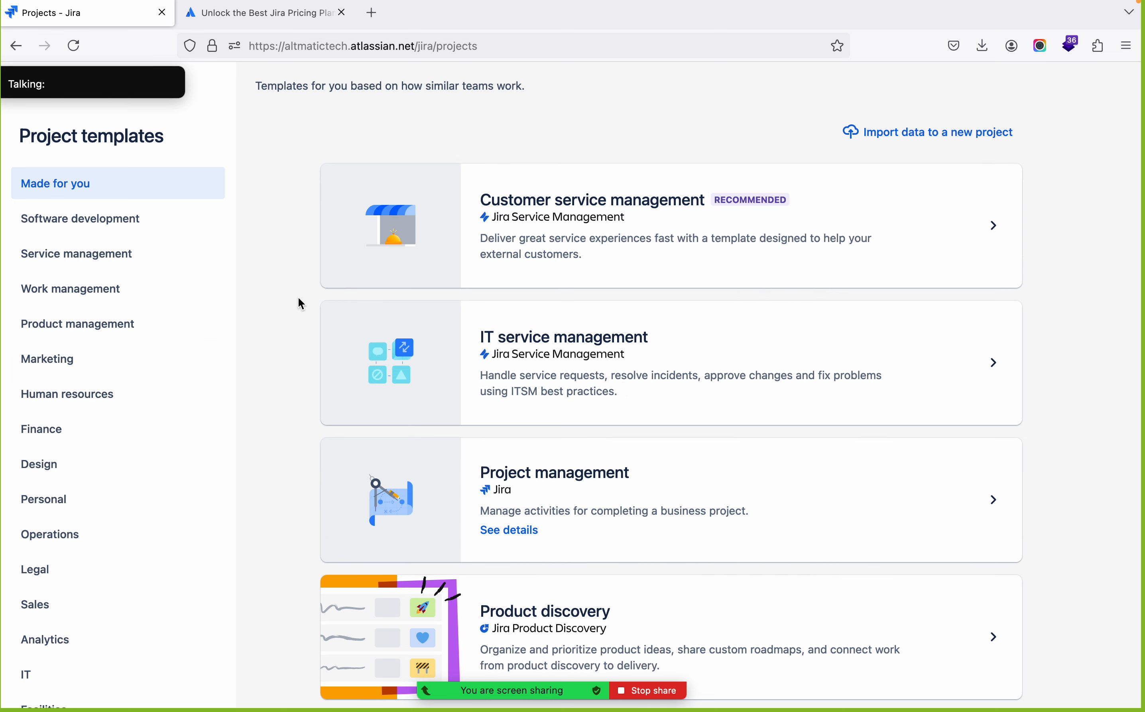
pyautogui.click(71, 230)
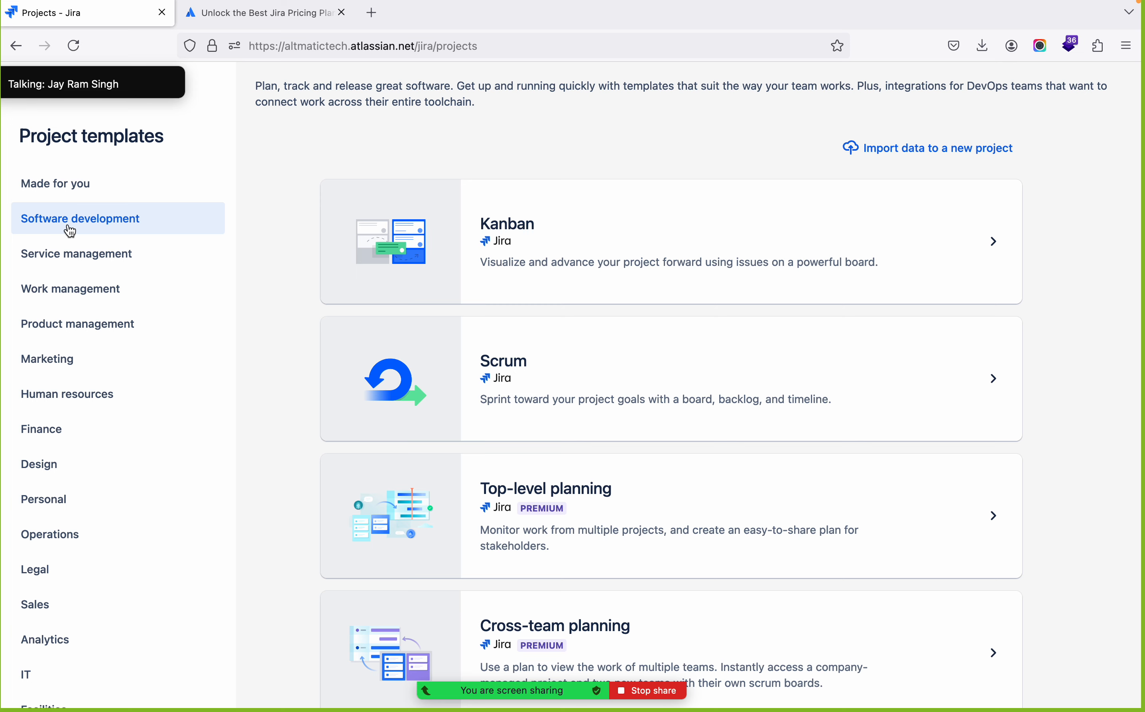
pyautogui.scroll(-5, 512, 546)
pyautogui.scroll(5, 512, 547)
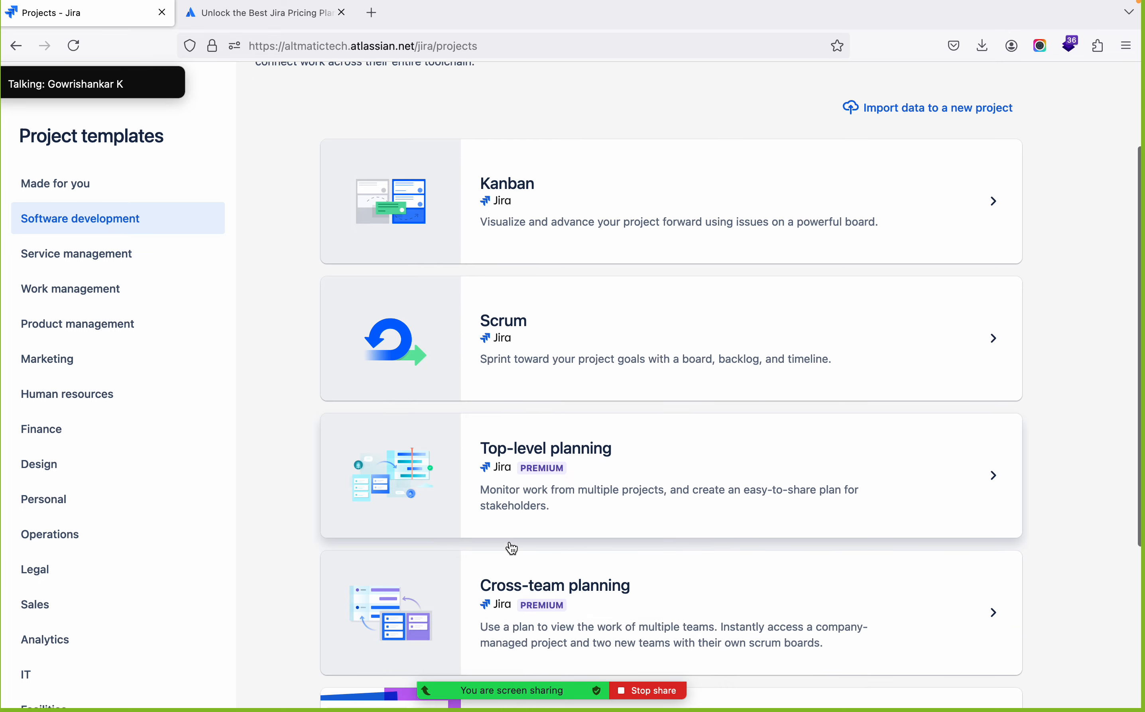
pyautogui.scroll(-3, 511, 547)
pyautogui.scroll(5, 511, 547)
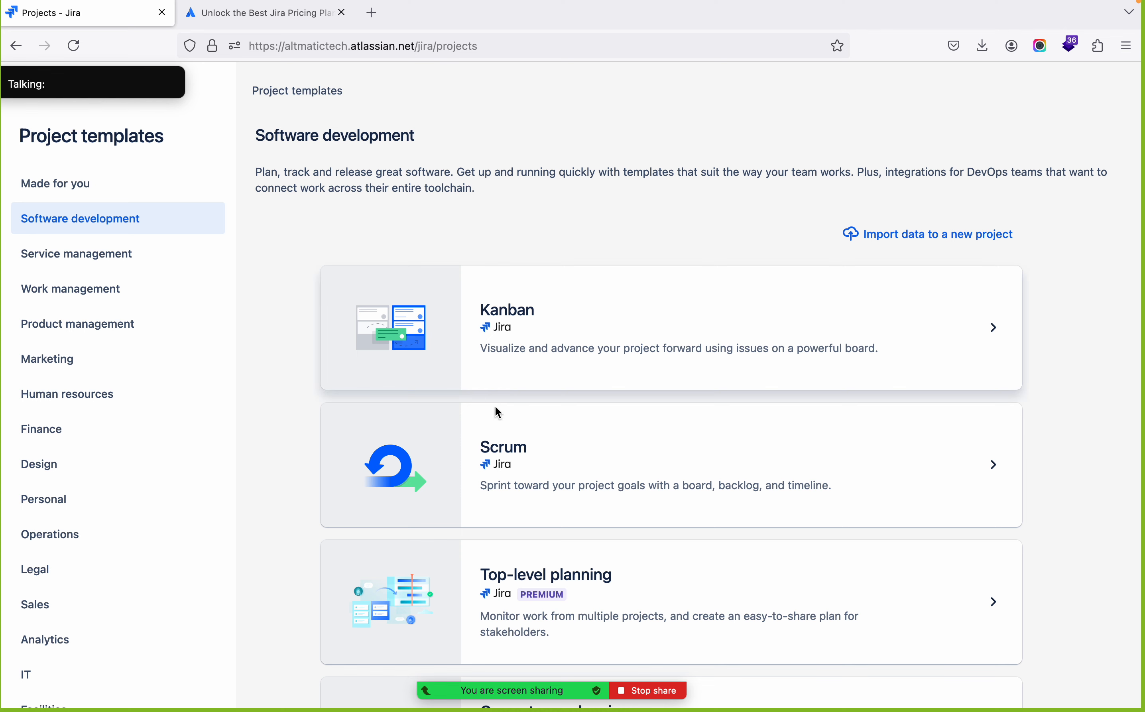
pyautogui.click(544, 462)
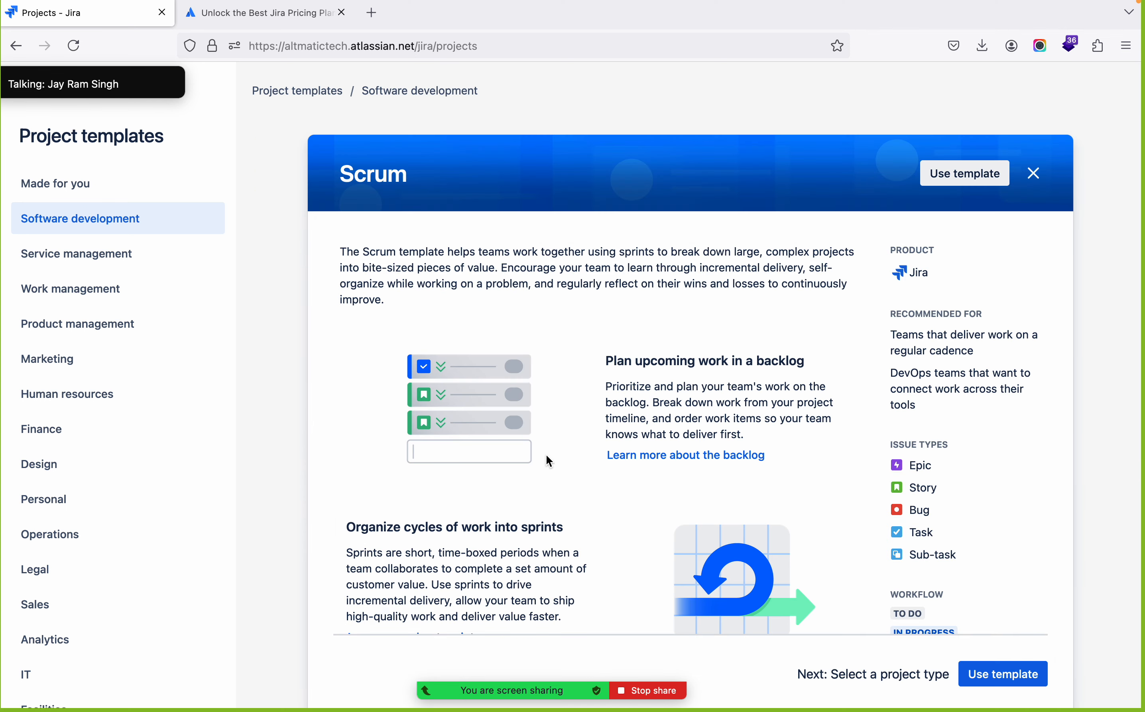
pyautogui.click(1034, 174)
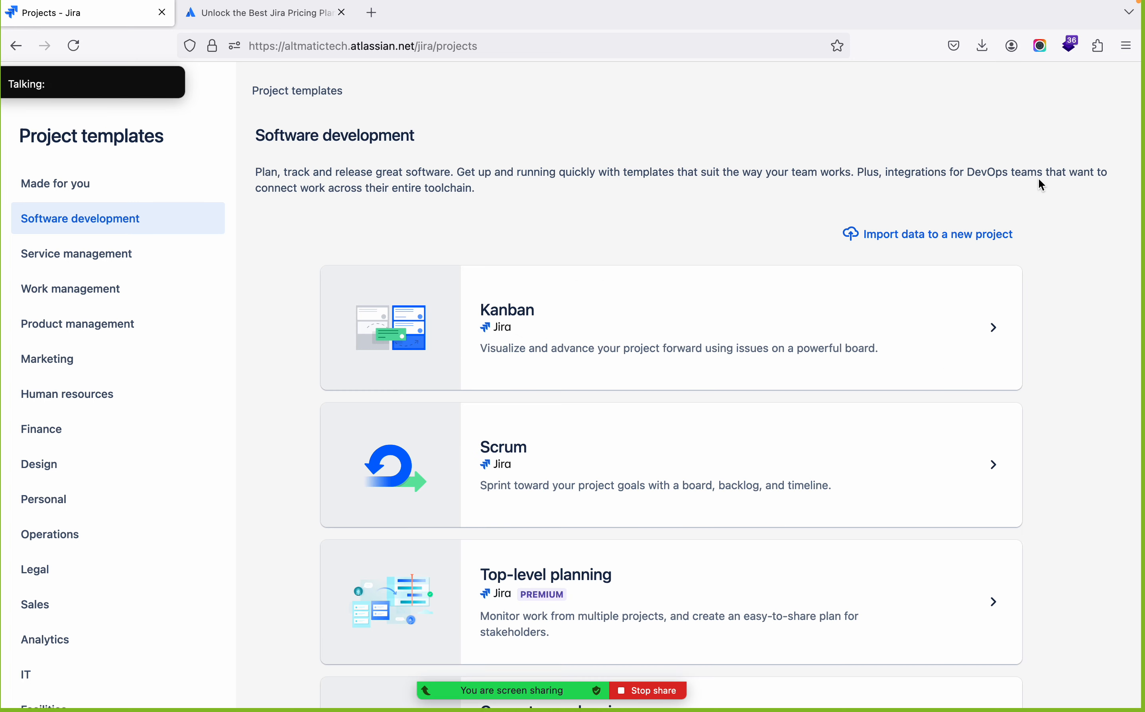
# Switch to Zoom to view the gallery of all meeting participants, and collapse it over the Jira project templates slide
pyautogui.press('super+Tab')
pyautogui.press('super+Tab')
pyautogui.press('Tab')
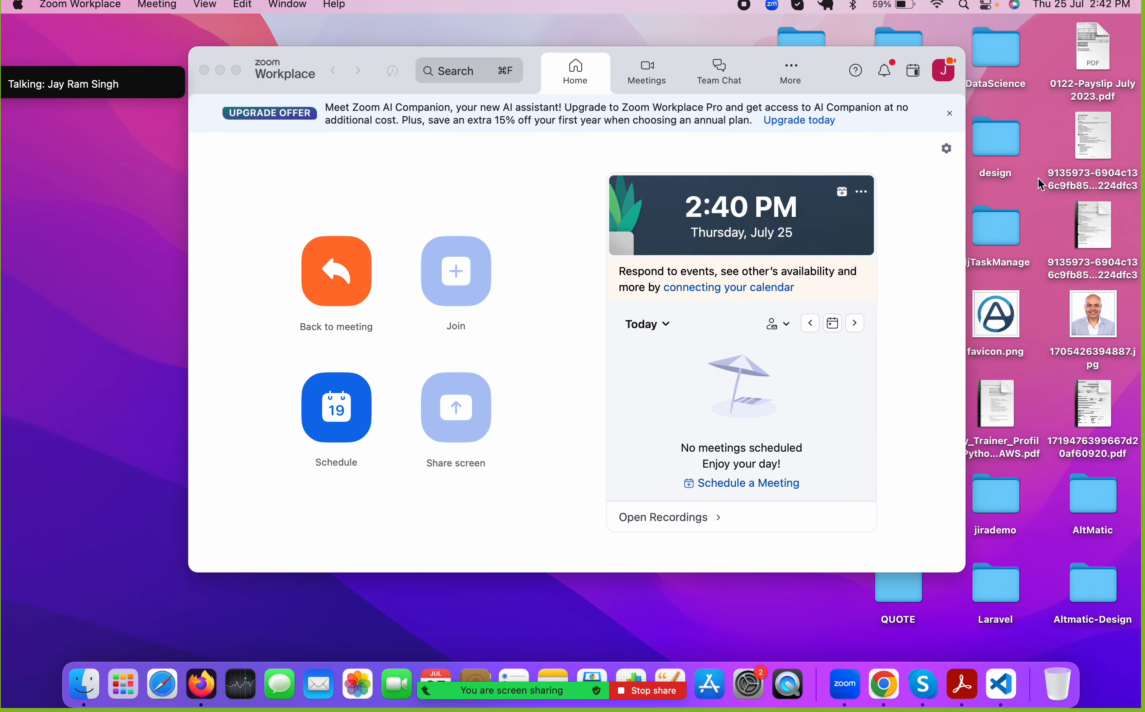
pyautogui.moveTo(67, 80)
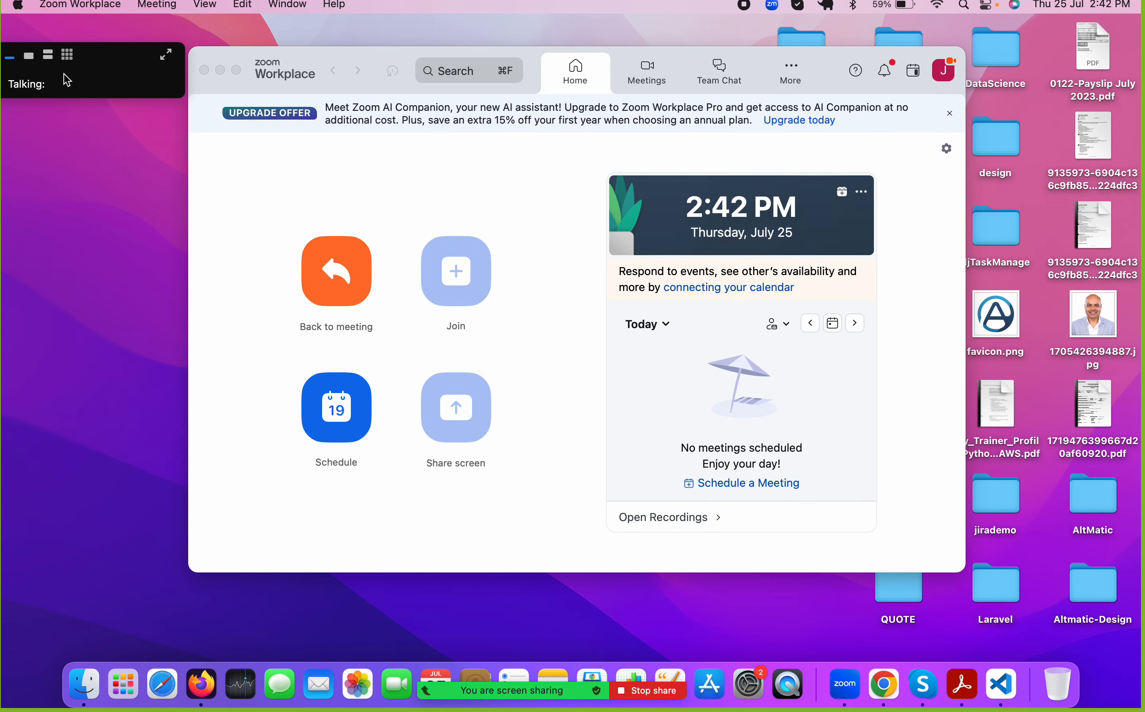
pyautogui.click(68, 55)
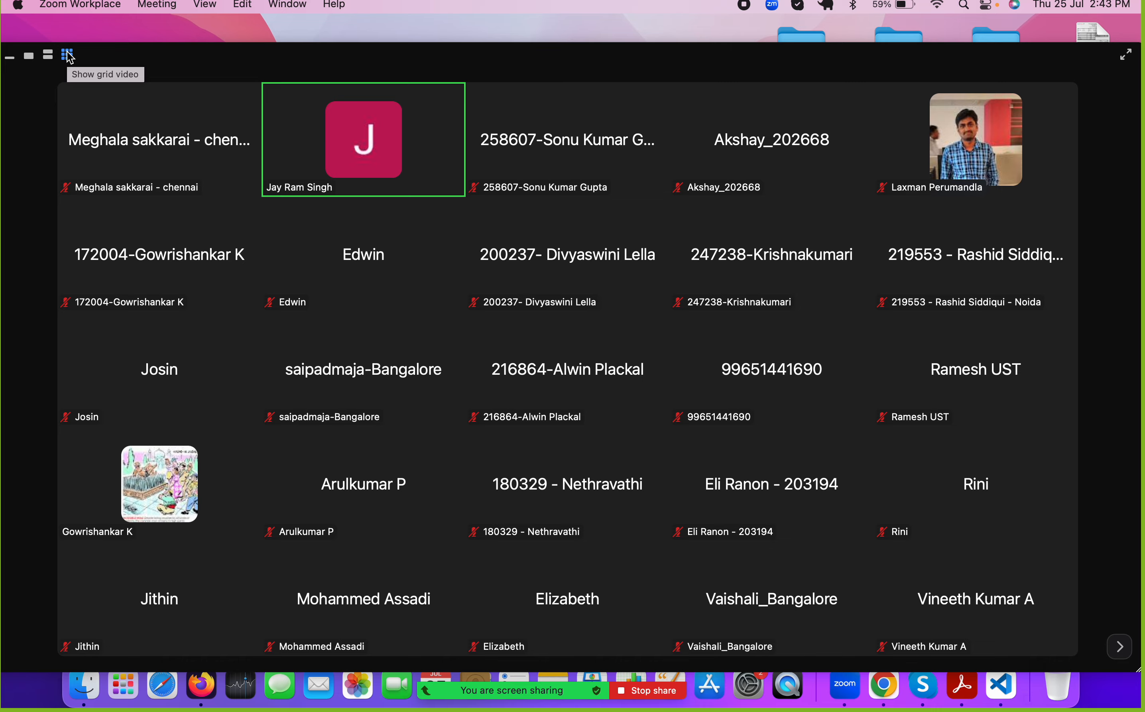
pyautogui.press('super+Tab')
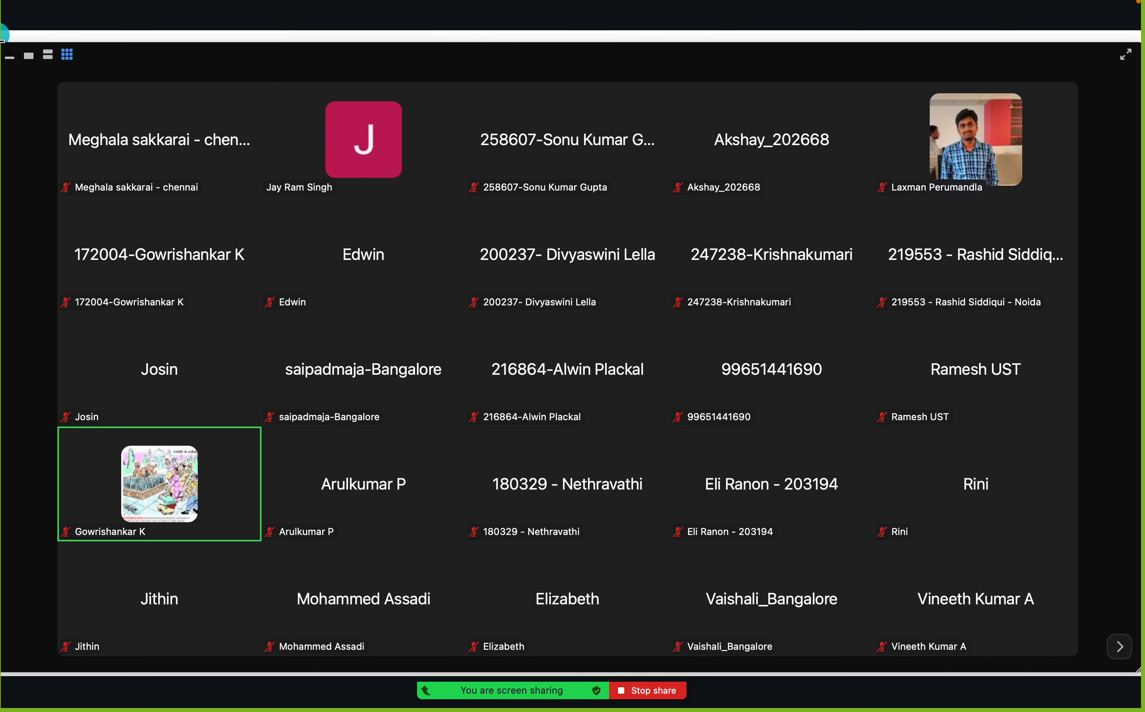
pyautogui.click(11, 57)
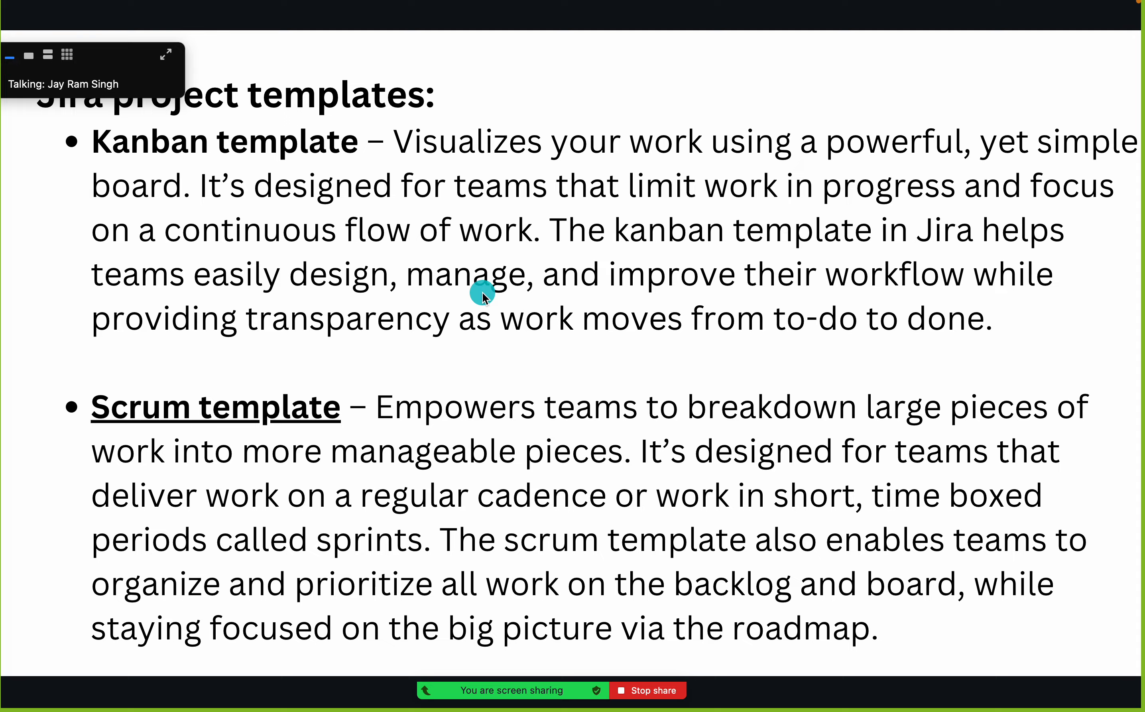
# Switch back to Jira in Firefox and use the Scrum template for the new project
pyautogui.press('super+Tab')
pyautogui.press('super+Tab')
pyautogui.press('super+Tab')
pyautogui.press('super+Tab')
pyautogui.press('super+Tab')
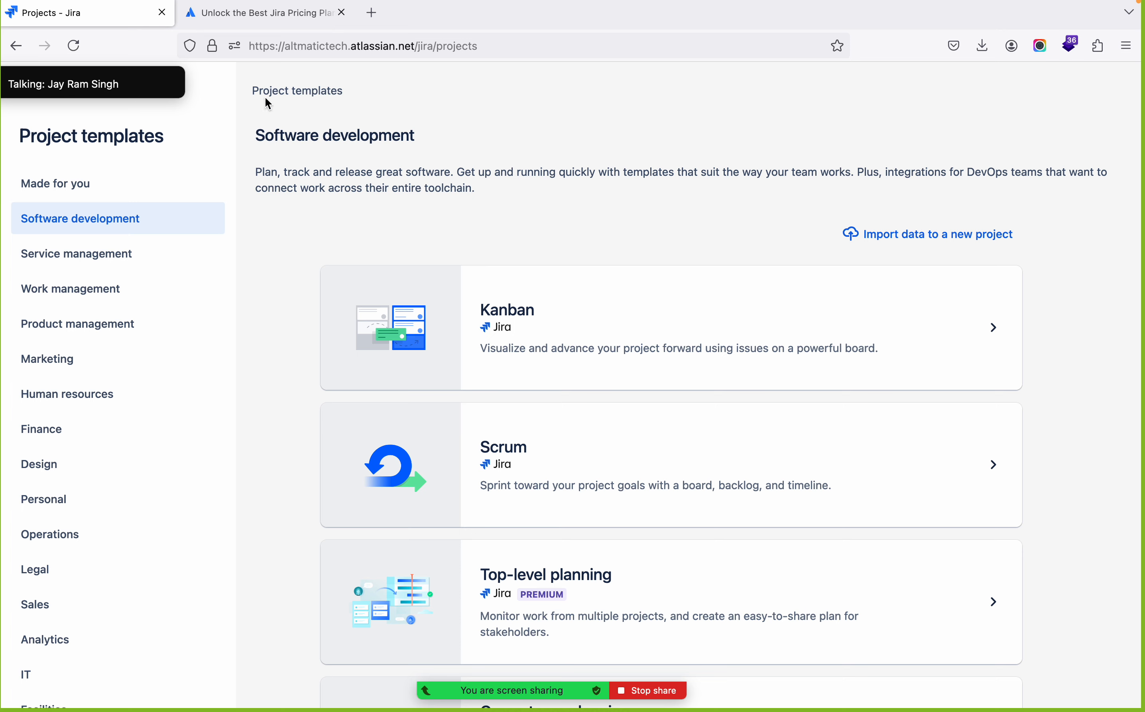
pyautogui.click(522, 460)
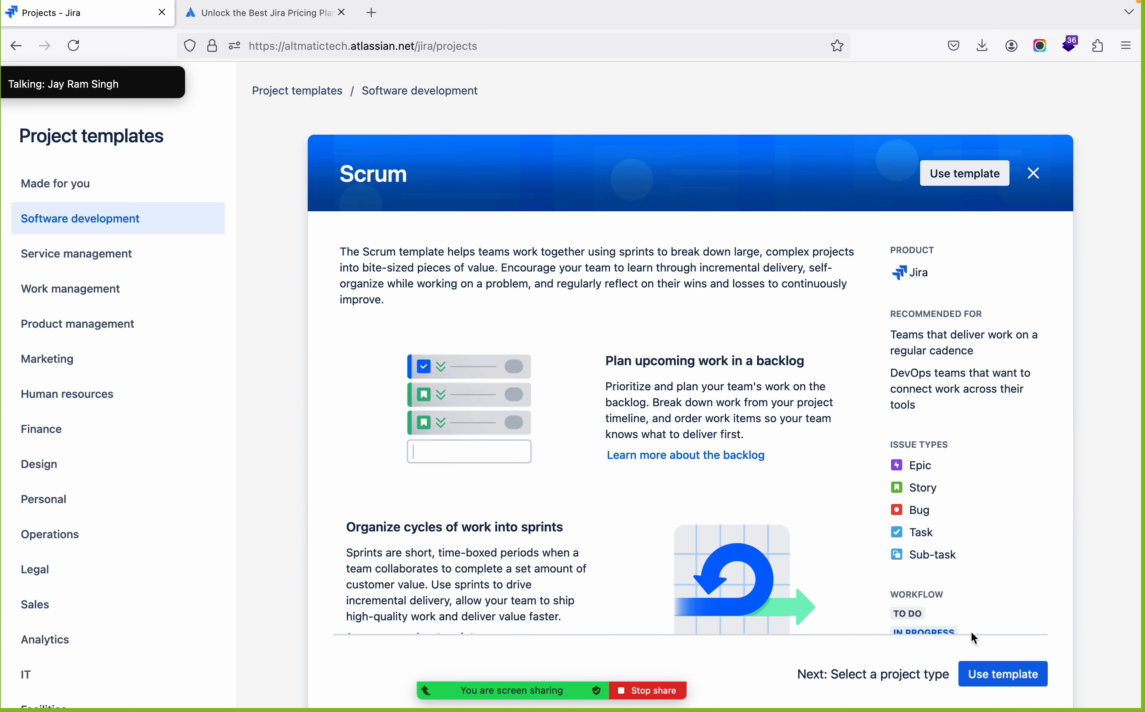
pyautogui.click(989, 676)
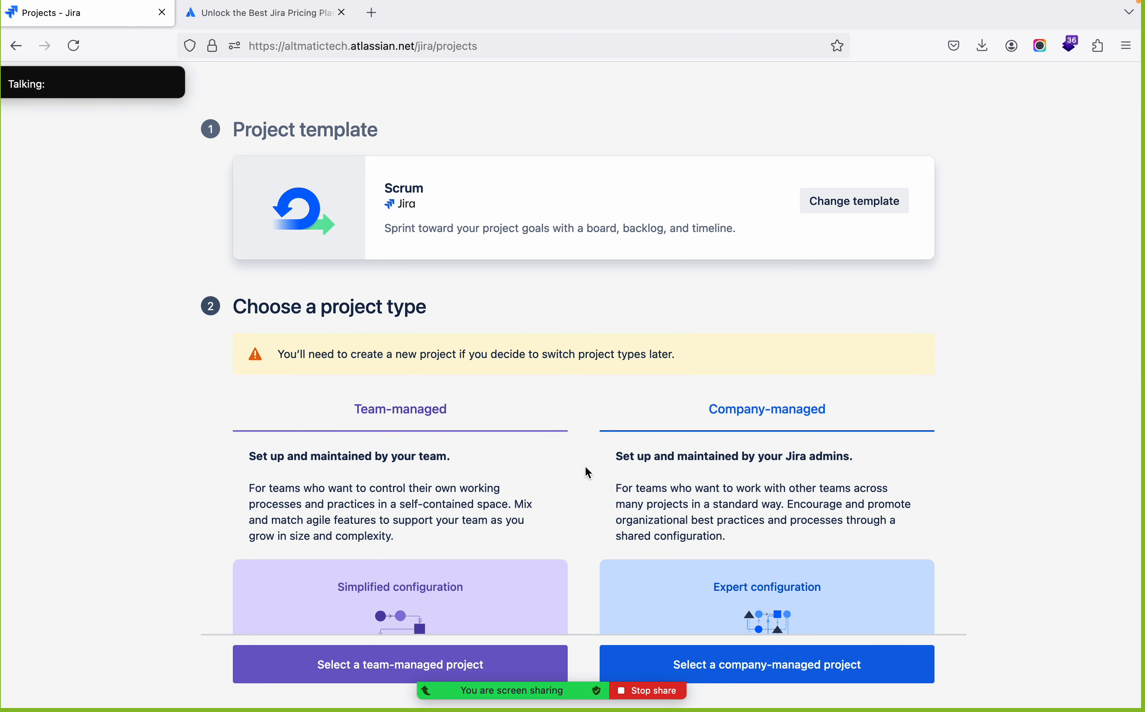
# Compare the simplified and expert configurations of the two project types, highlighting the company-managed description paragraph
pyautogui.scroll(-5, 586, 468)
pyautogui.scroll(-2, 586, 467)
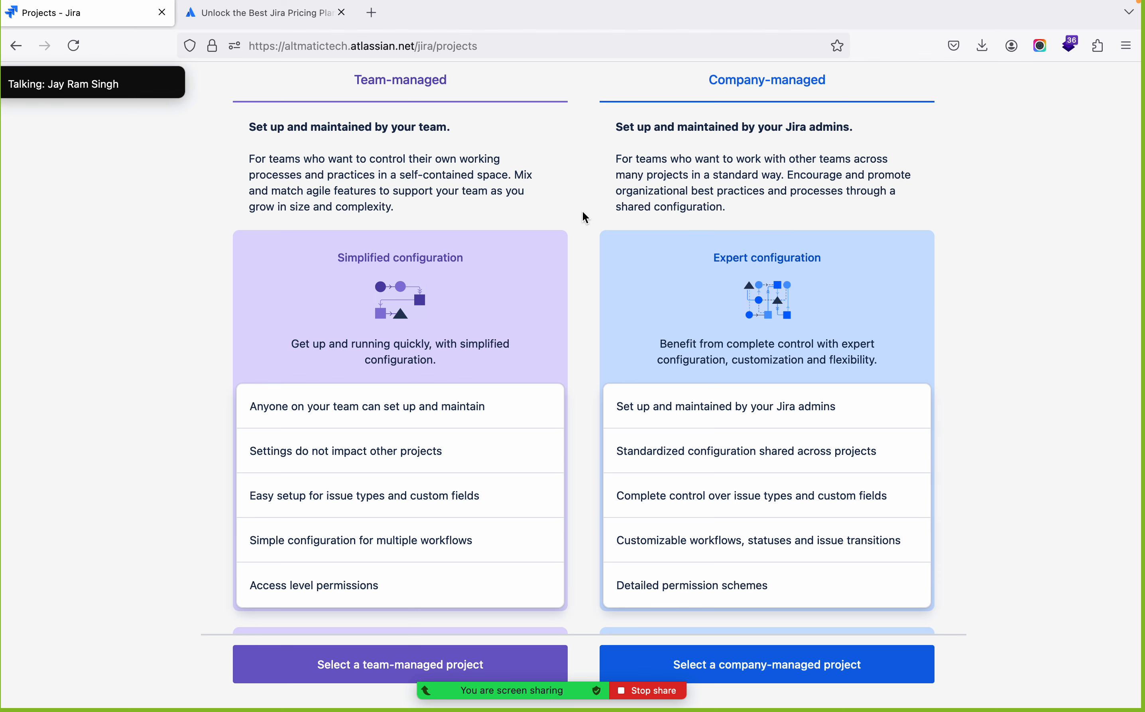
pyautogui.scroll(3, 583, 212)
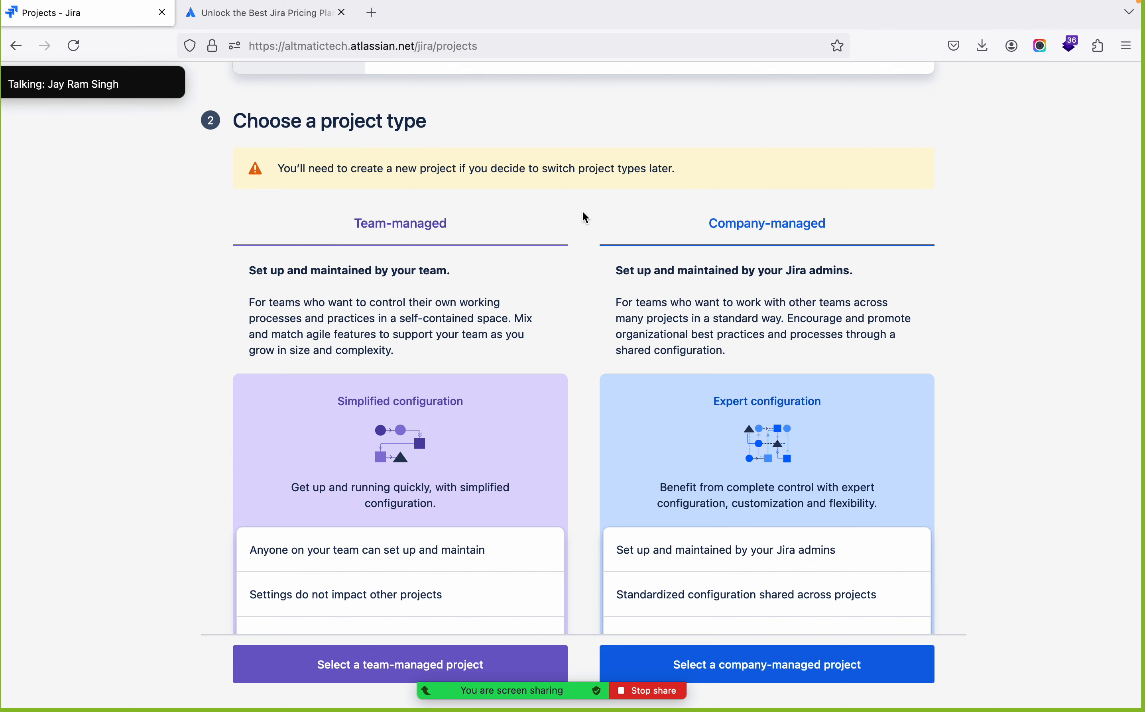
pyautogui.scroll(-3, 582, 212)
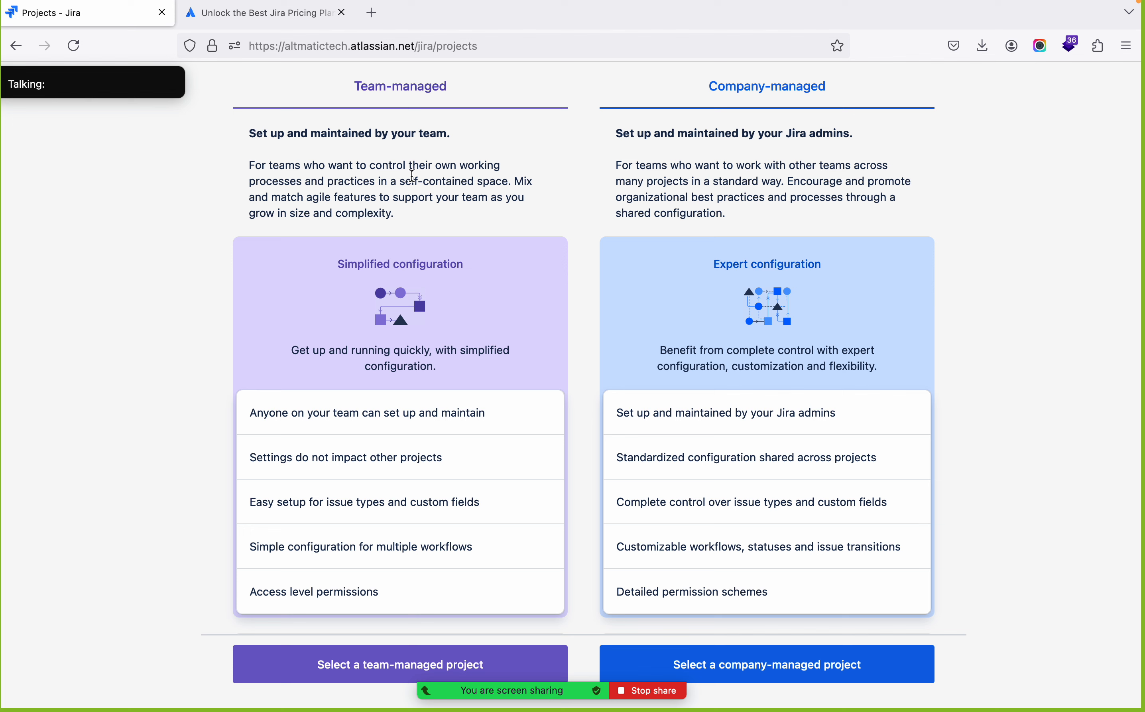
pyautogui.doubleClick(710, 177)
pyautogui.tripleClick(711, 178)
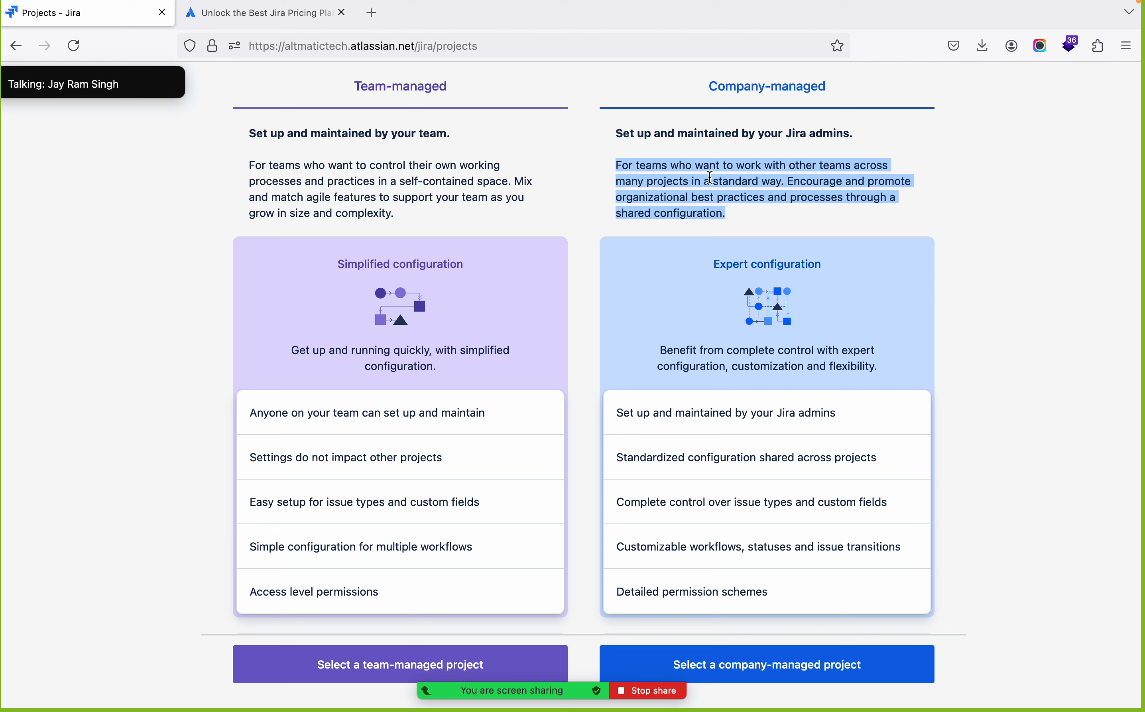
pyautogui.click(731, 86)
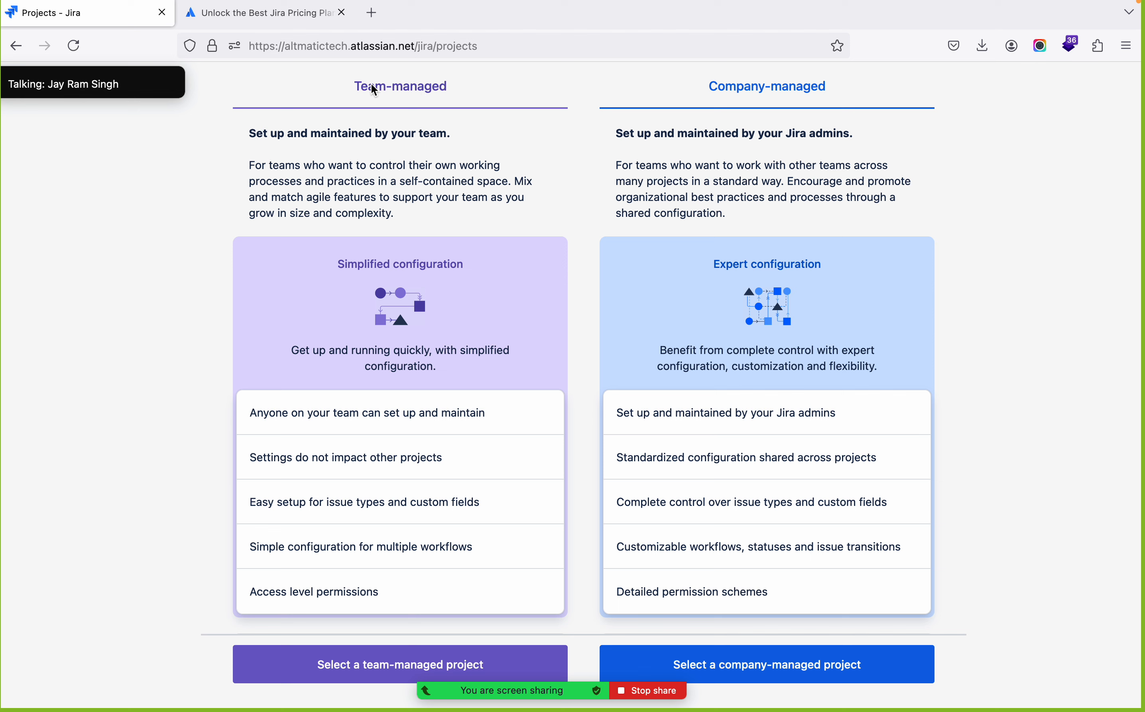
# Select a team-managed project and highlight the Template and Type labels beside the project details form
pyautogui.scroll(-6, 391, 270)
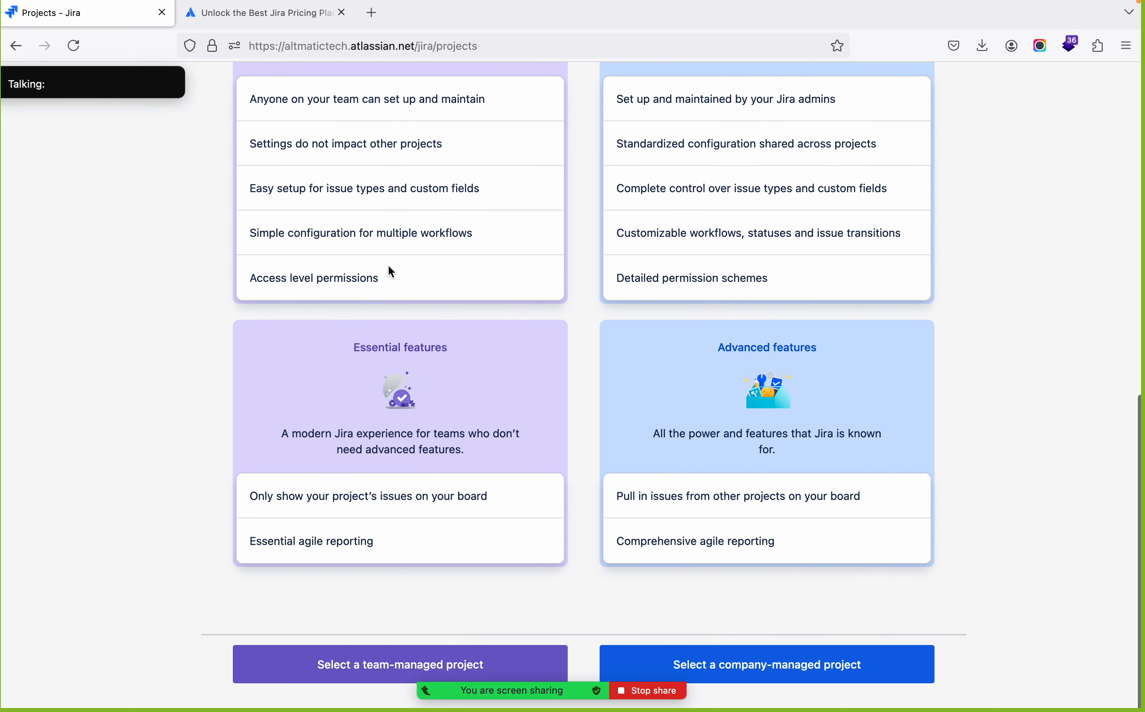
pyautogui.click(359, 662)
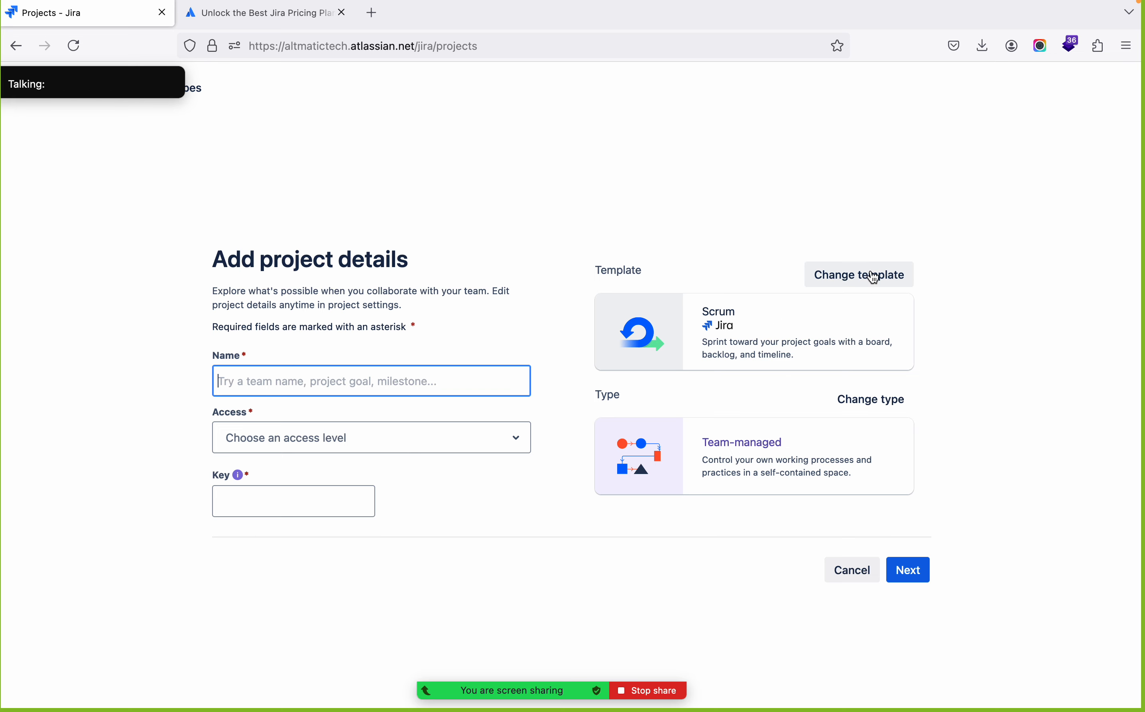
pyautogui.doubleClick(626, 269)
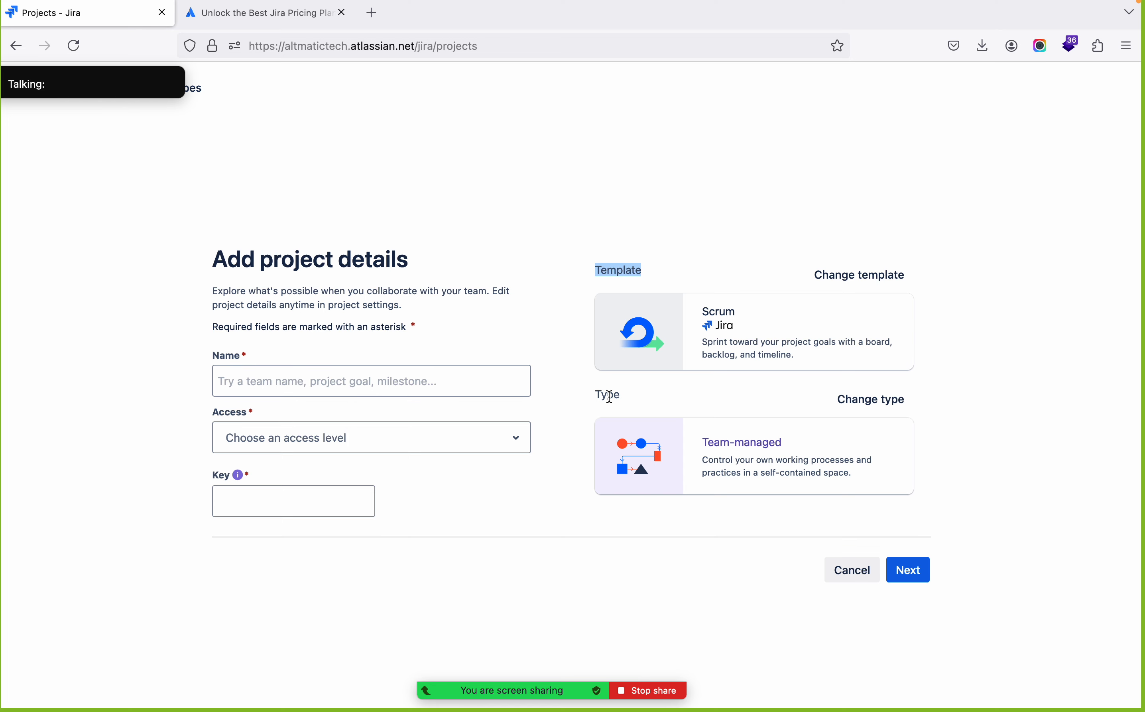
pyautogui.doubleClick(609, 395)
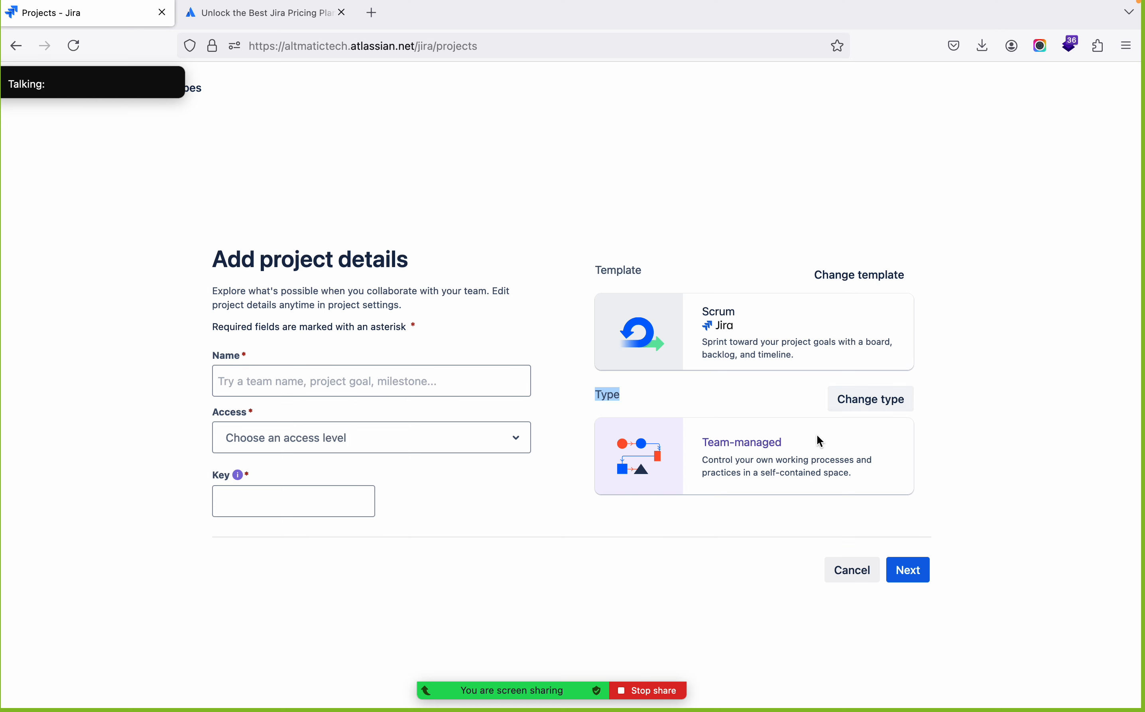
pyautogui.click(931, 452)
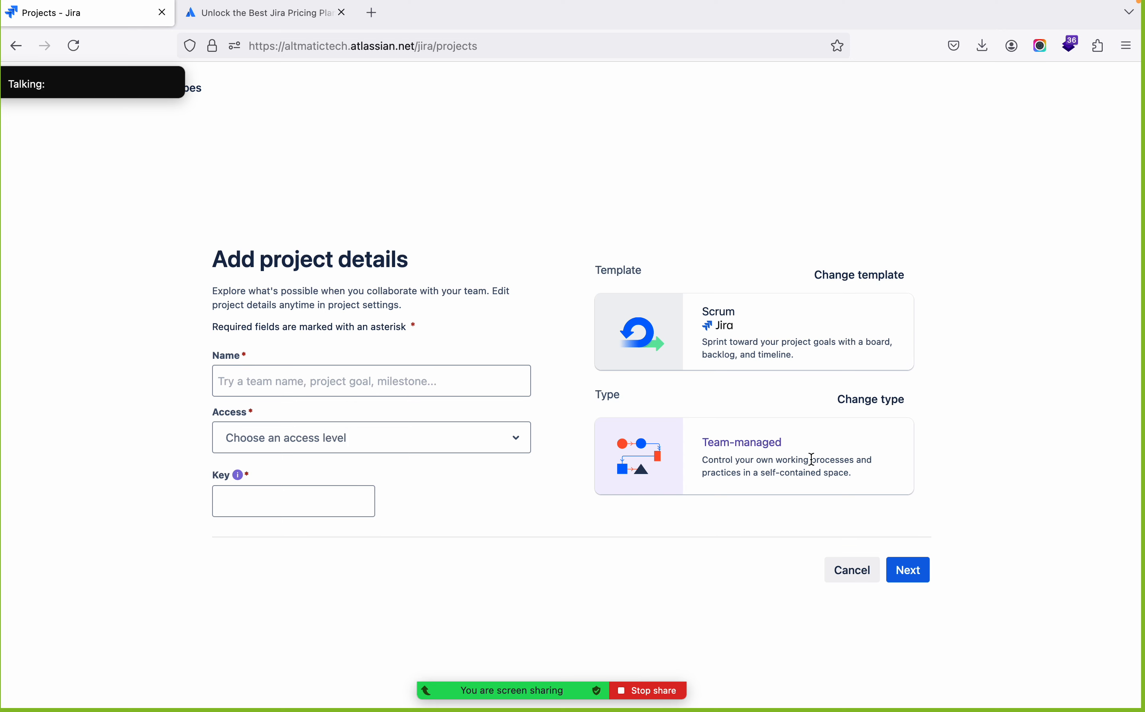
# Name the project "My First Scrum Project"
pyautogui.click(446, 375)
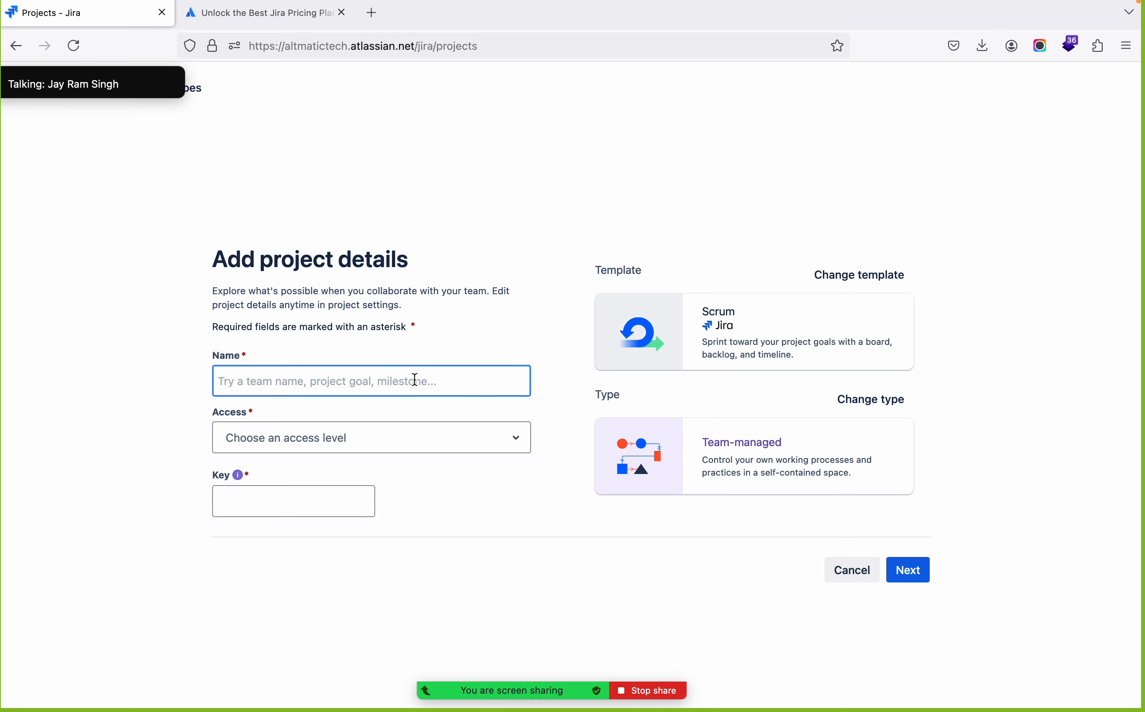
pyautogui.write('M')
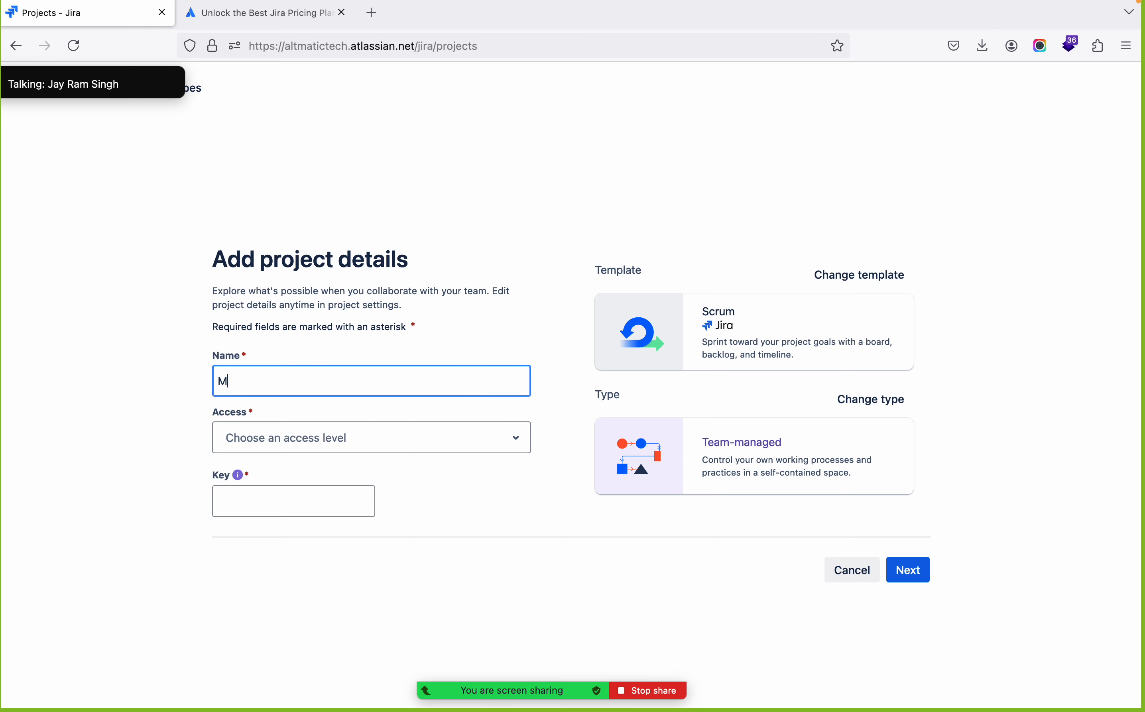
pyautogui.write('y First Scrum Project')
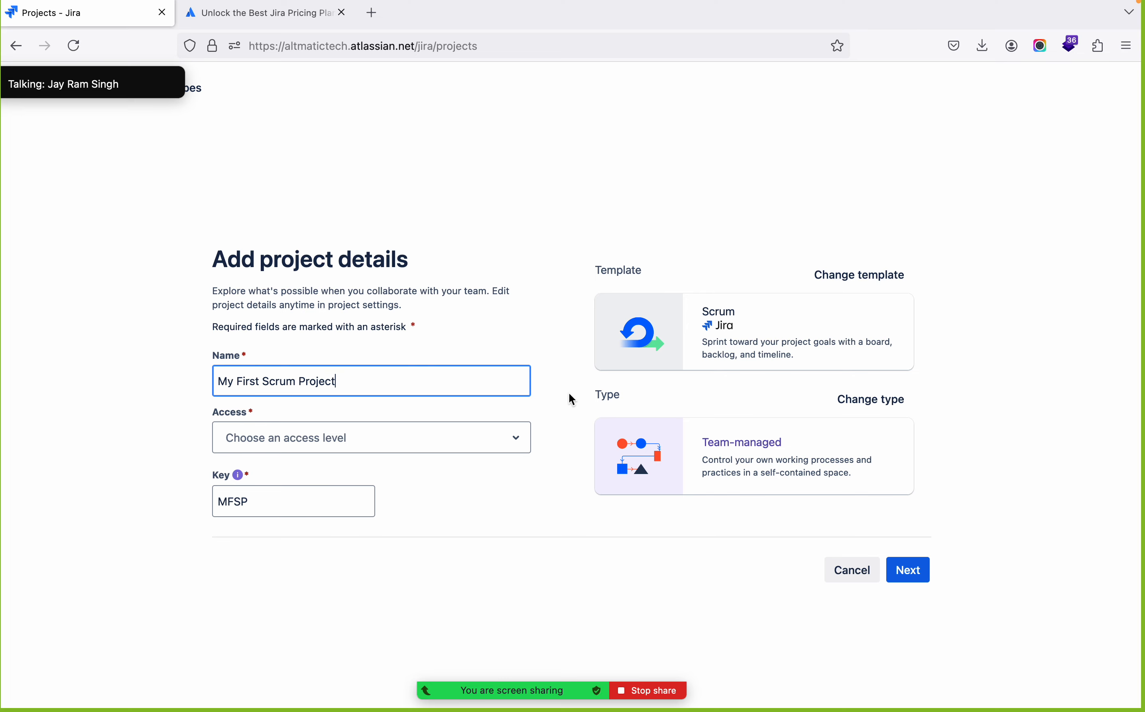
# Examine the Private, Limited and Open access levels and highlight the Jira site's web address
pyautogui.click(469, 442)
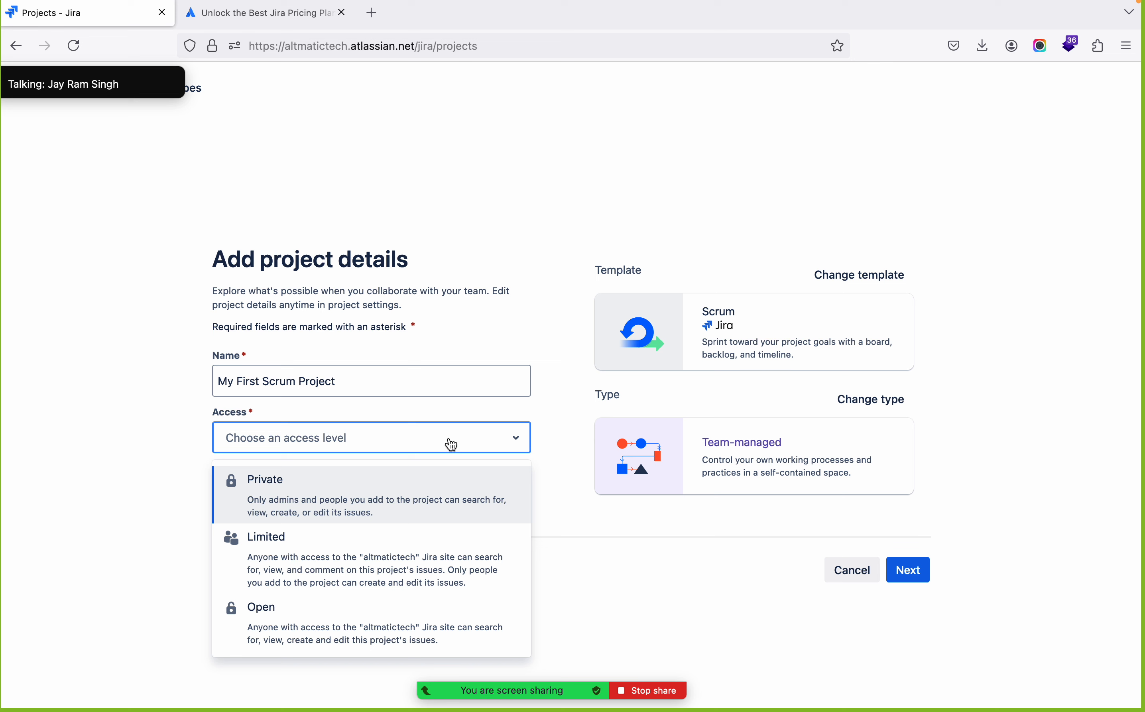
pyautogui.click(124, 488)
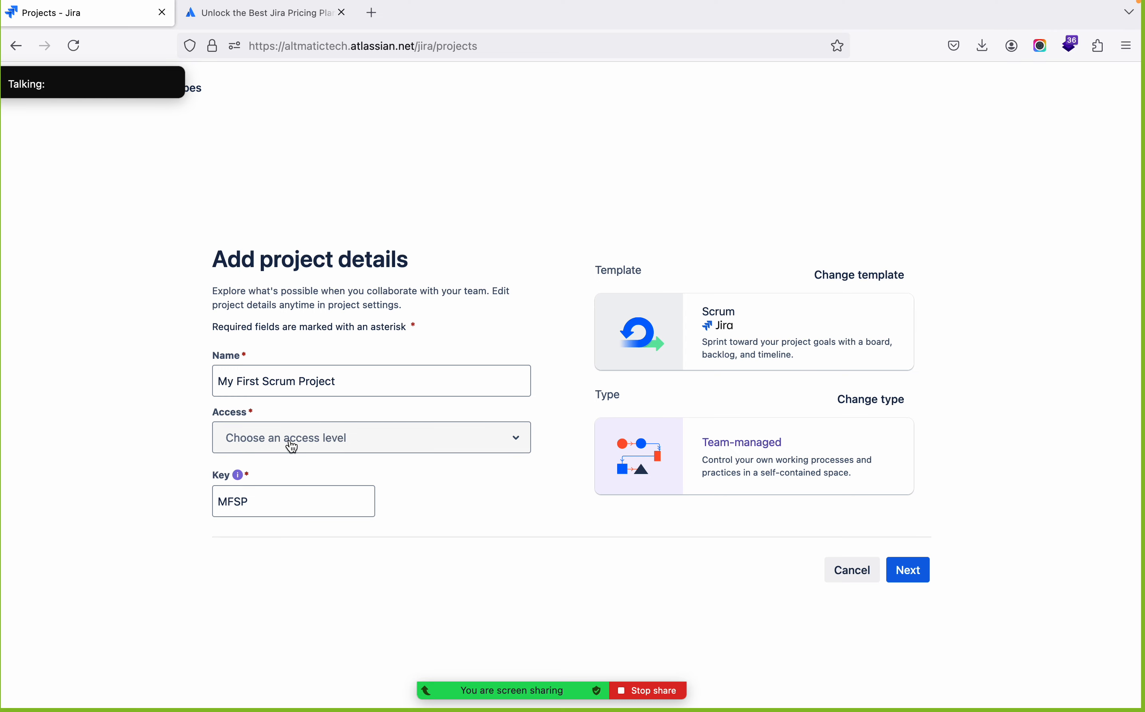
pyautogui.click(292, 445)
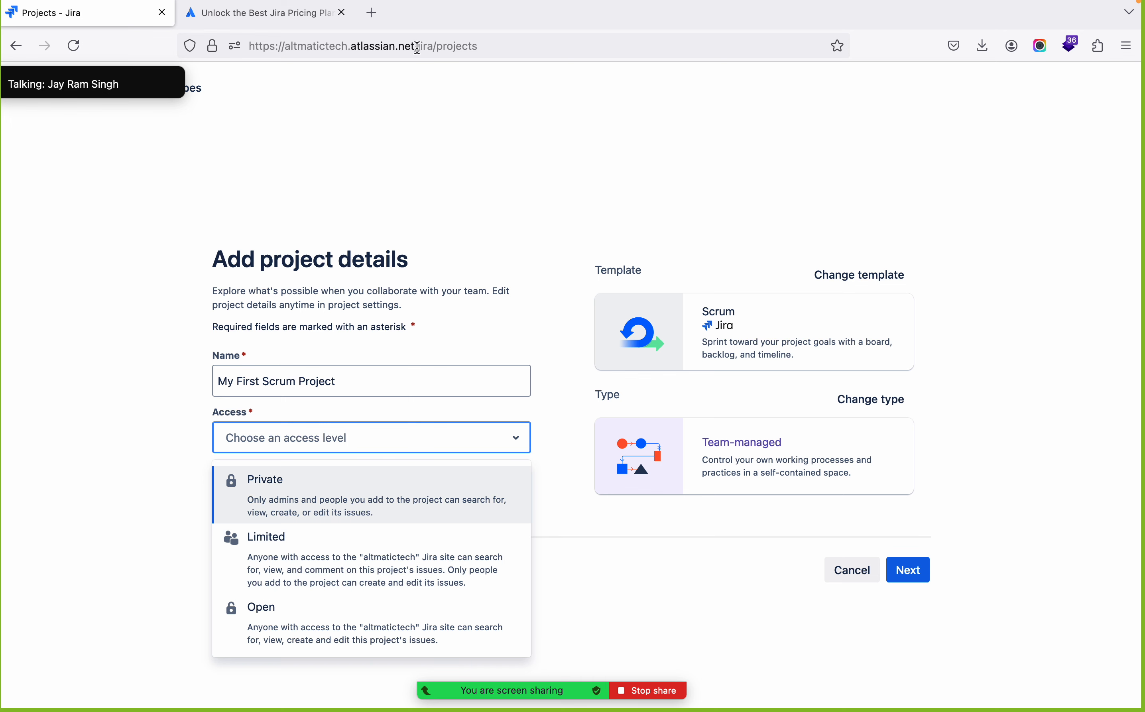
pyautogui.click(418, 47)
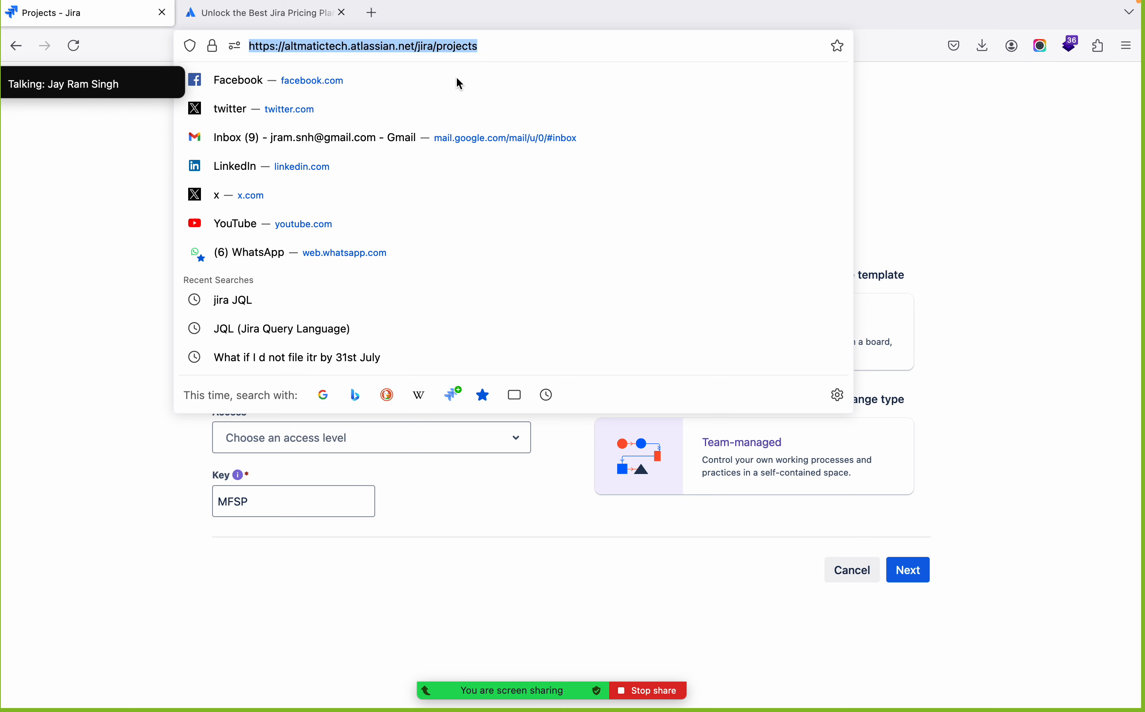
pyautogui.click(120, 289)
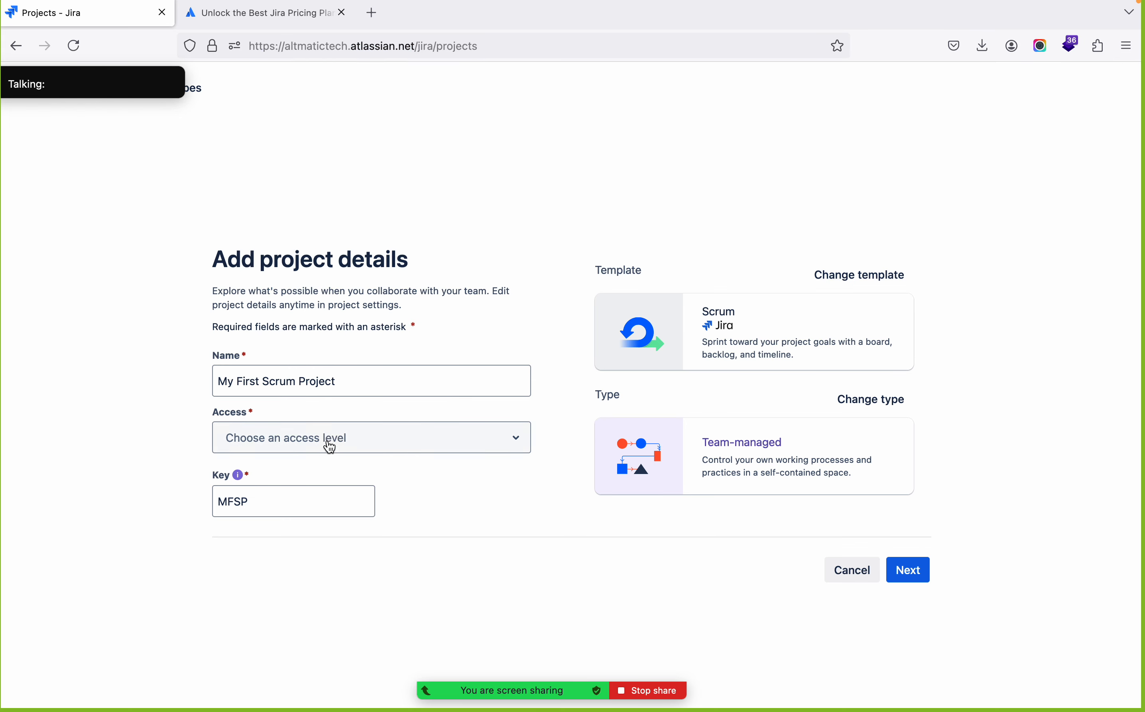
# Set the project's access level to Private and highlight the project key
pyautogui.click(328, 445)
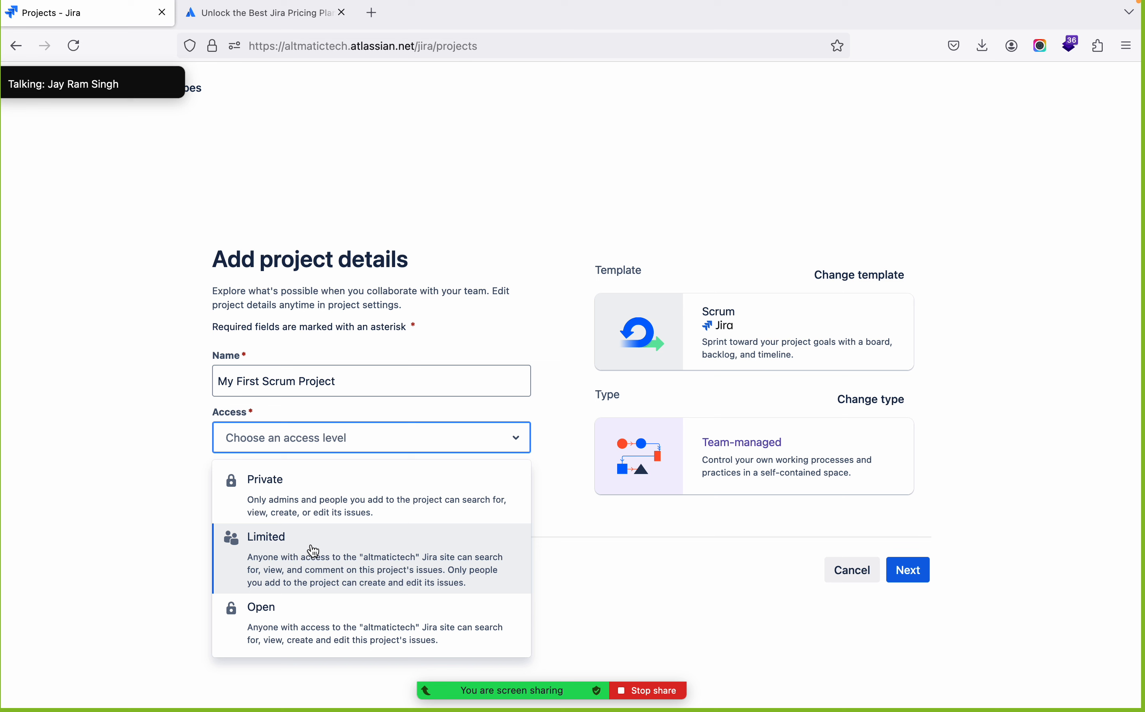
pyautogui.click(322, 486)
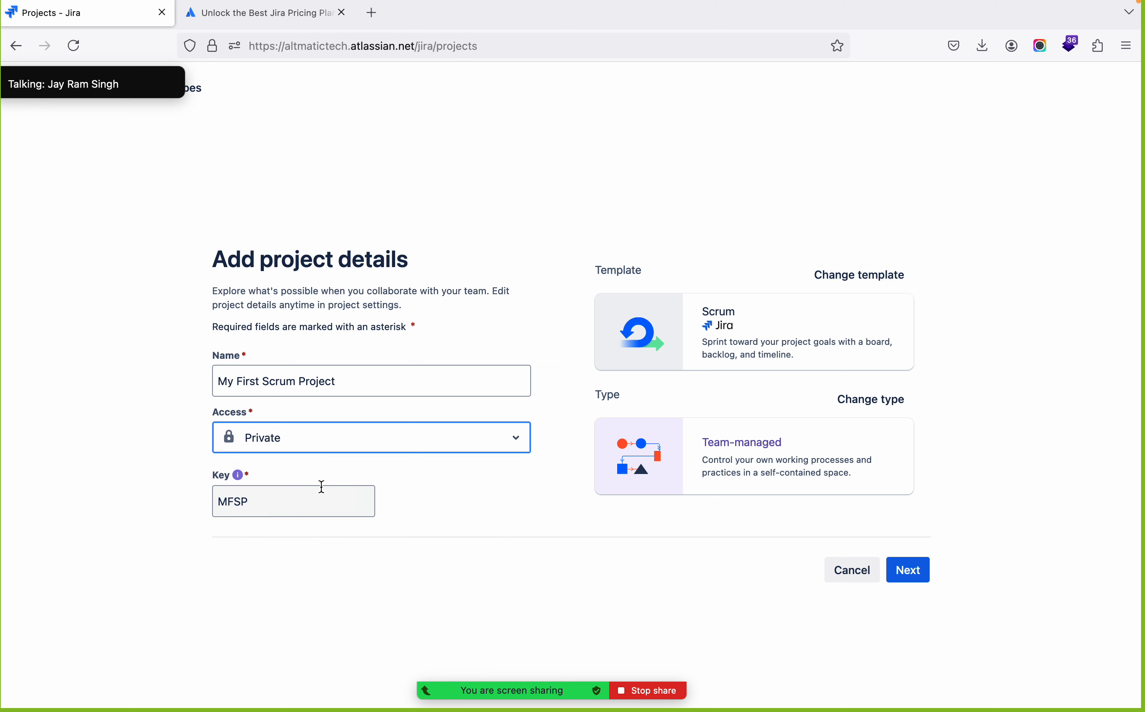
pyautogui.doubleClick(228, 501)
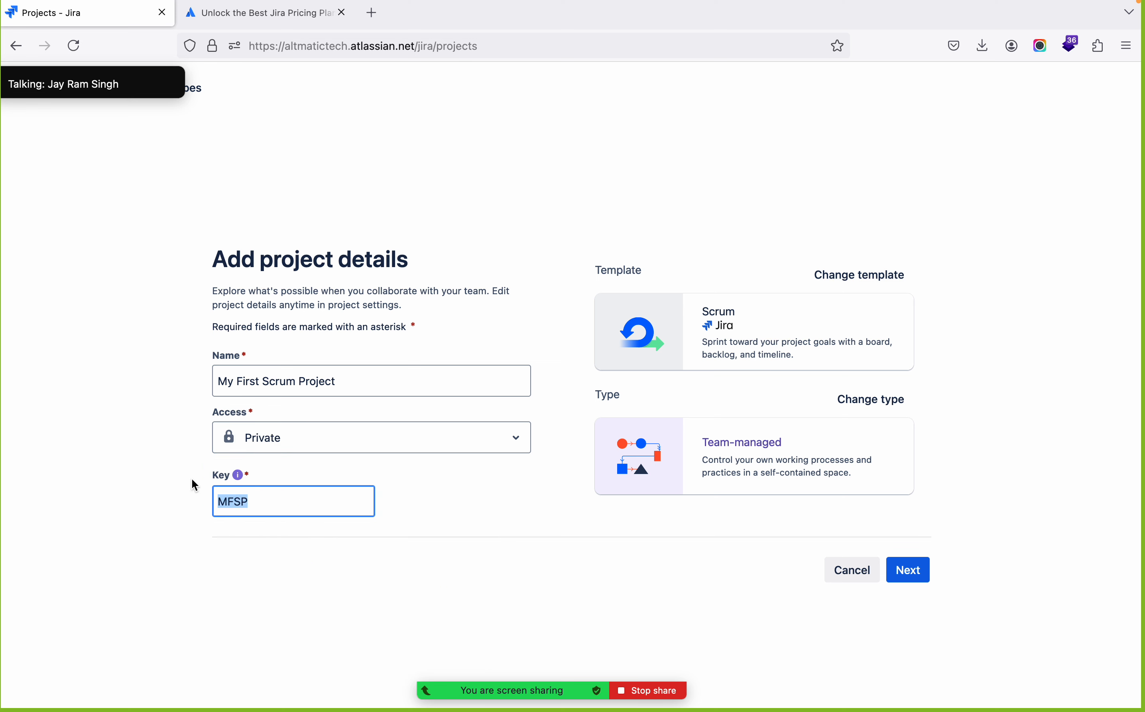
# Accept the project details and finish creating the project without connecting a GitHub repository or security container
pyautogui.click(201, 437)
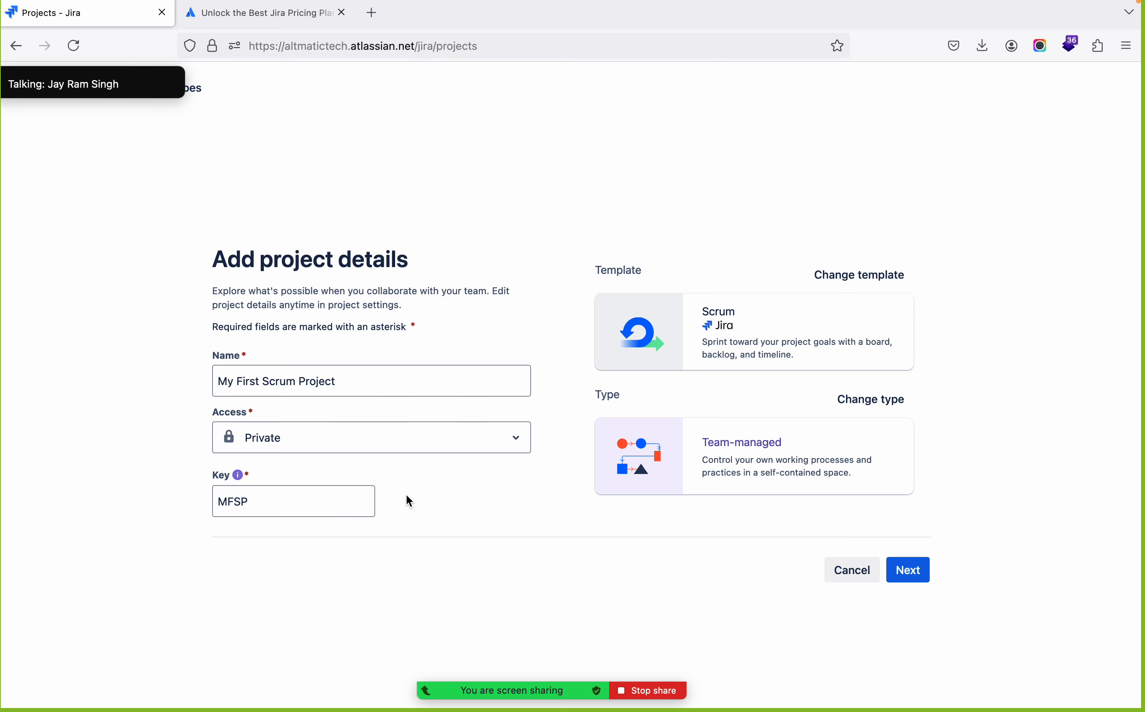
pyautogui.click(909, 574)
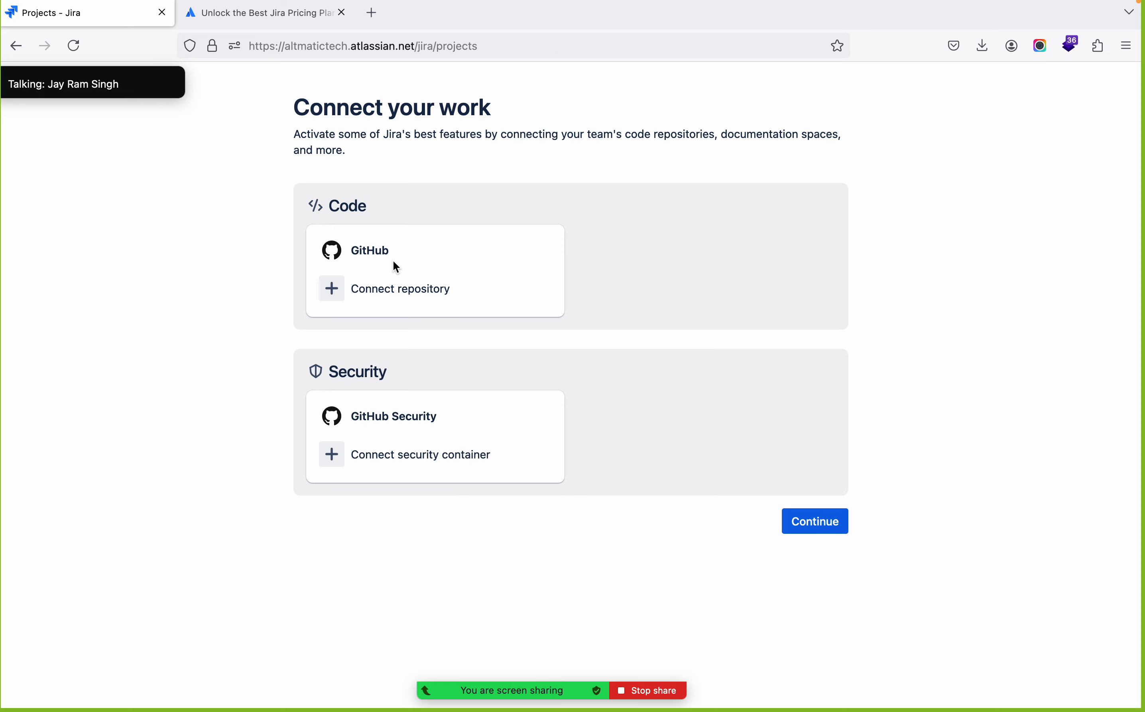
pyautogui.doubleClick(377, 253)
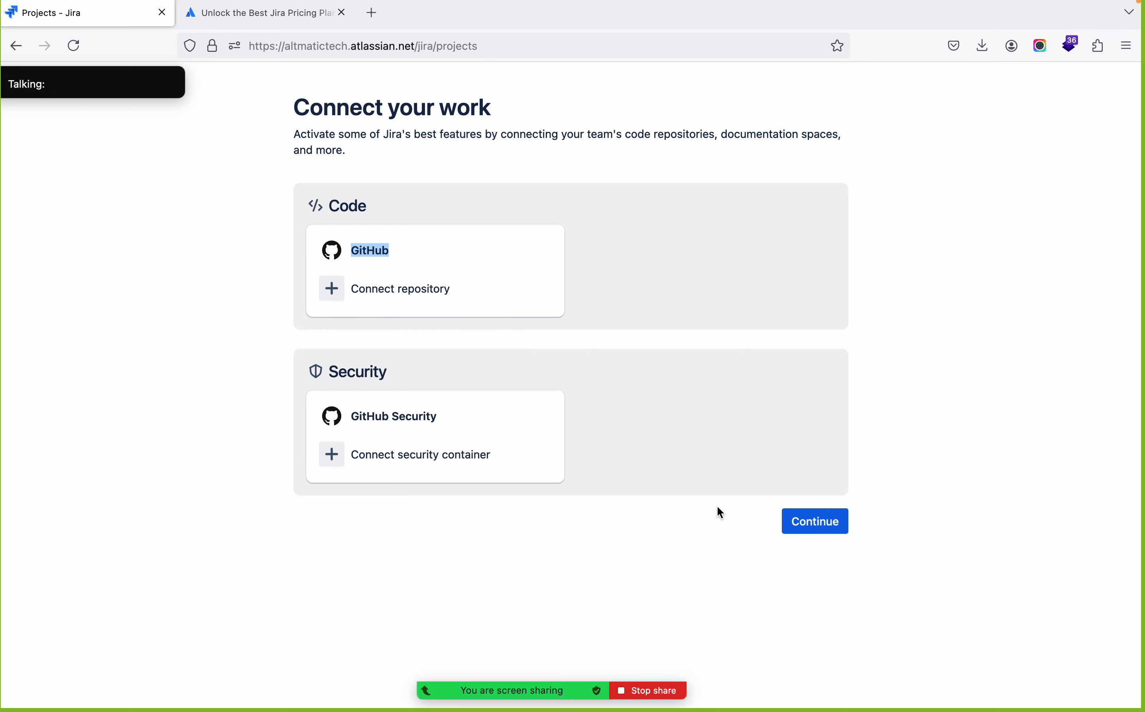
pyautogui.click(839, 522)
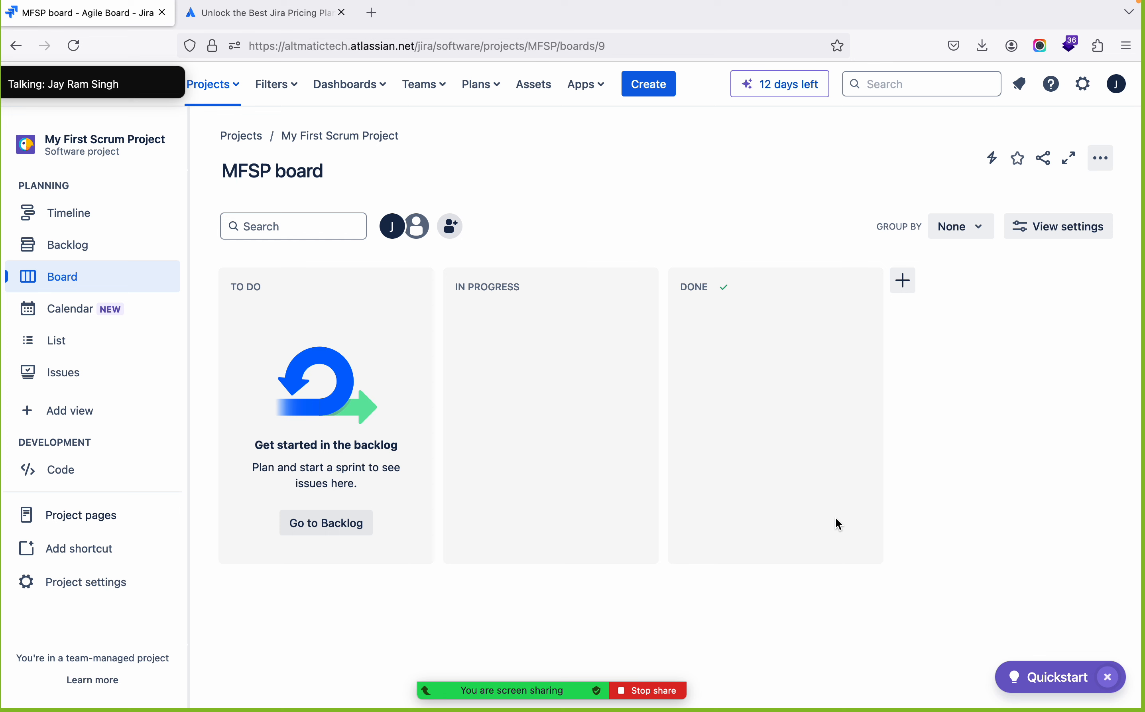
# Switch to Zoom and show the meeting participants in grid view
pyautogui.press('super+Tab')
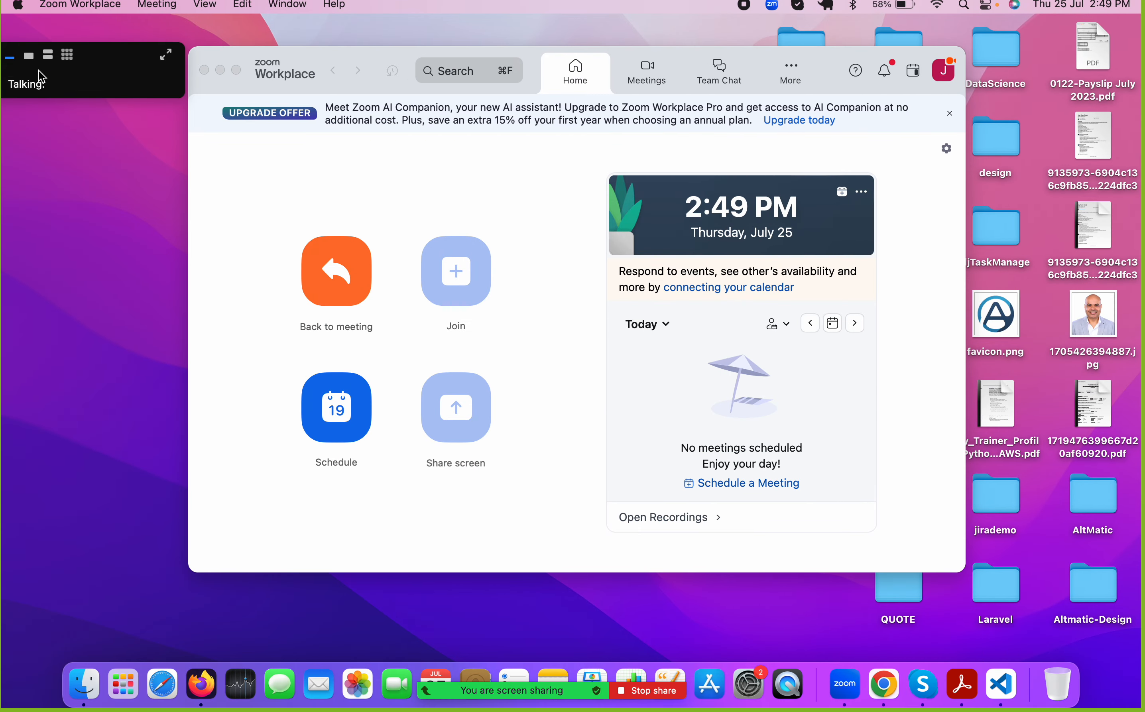
pyautogui.click(68, 58)
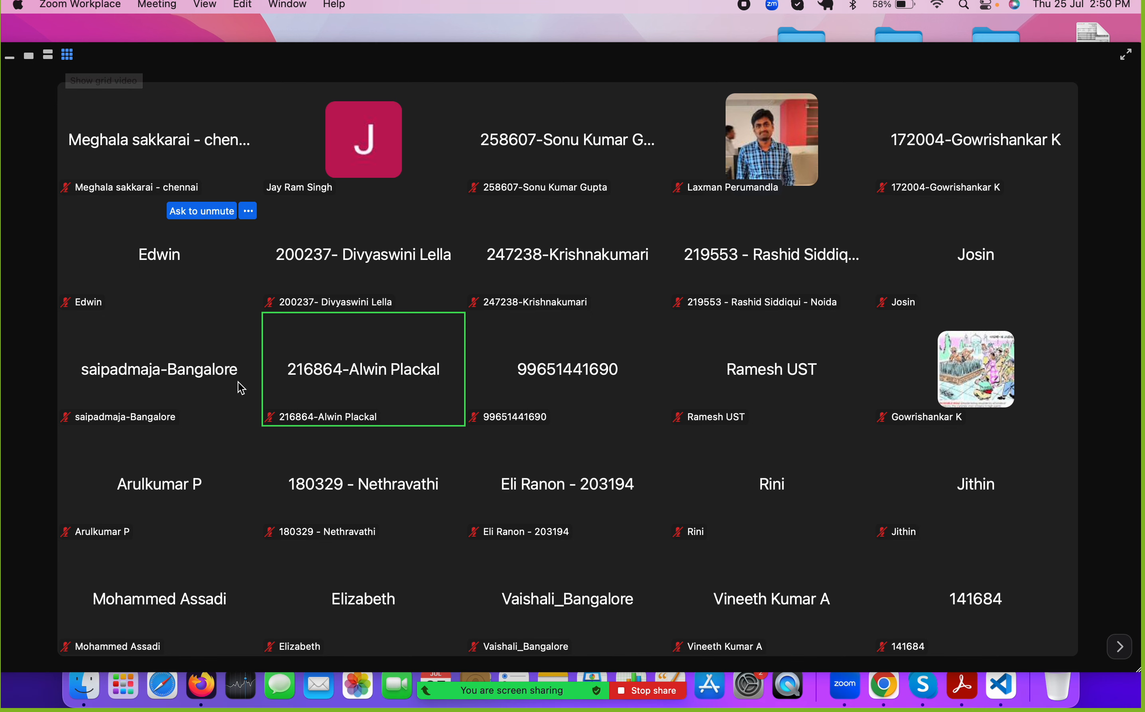
# Switch to the slide presentation, collapse the participant video grid and advance to the Jira project types slide
pyautogui.press('super+Tab')
pyautogui.press('super+Tab')
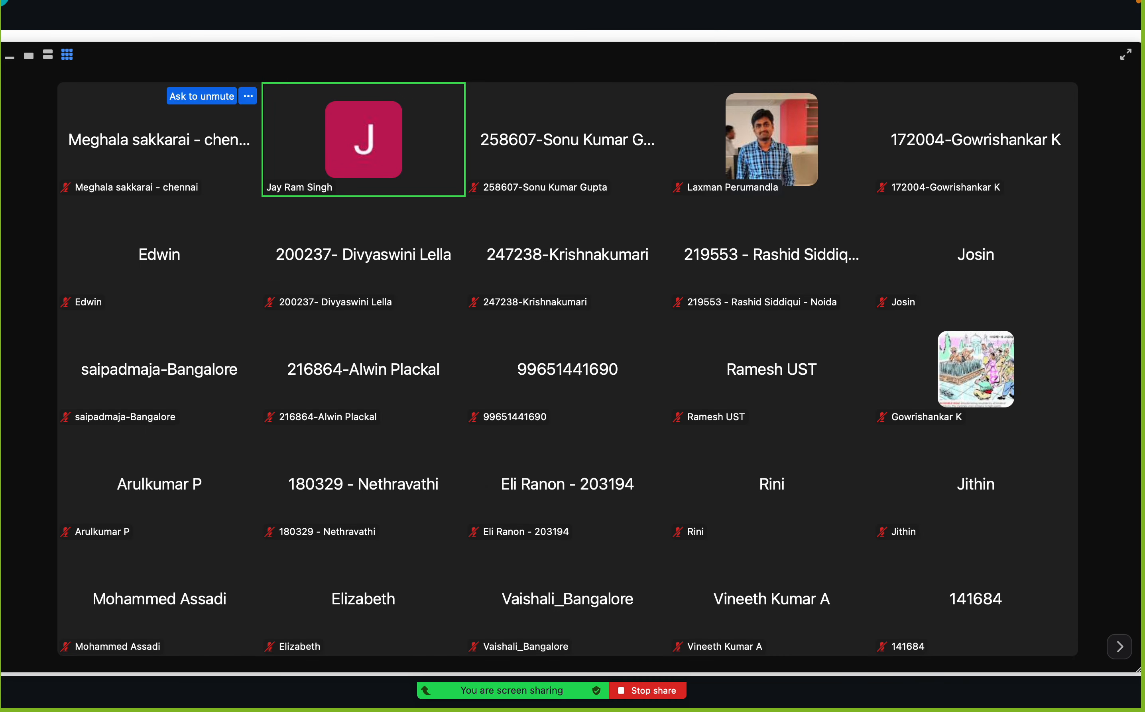
pyautogui.click(10, 57)
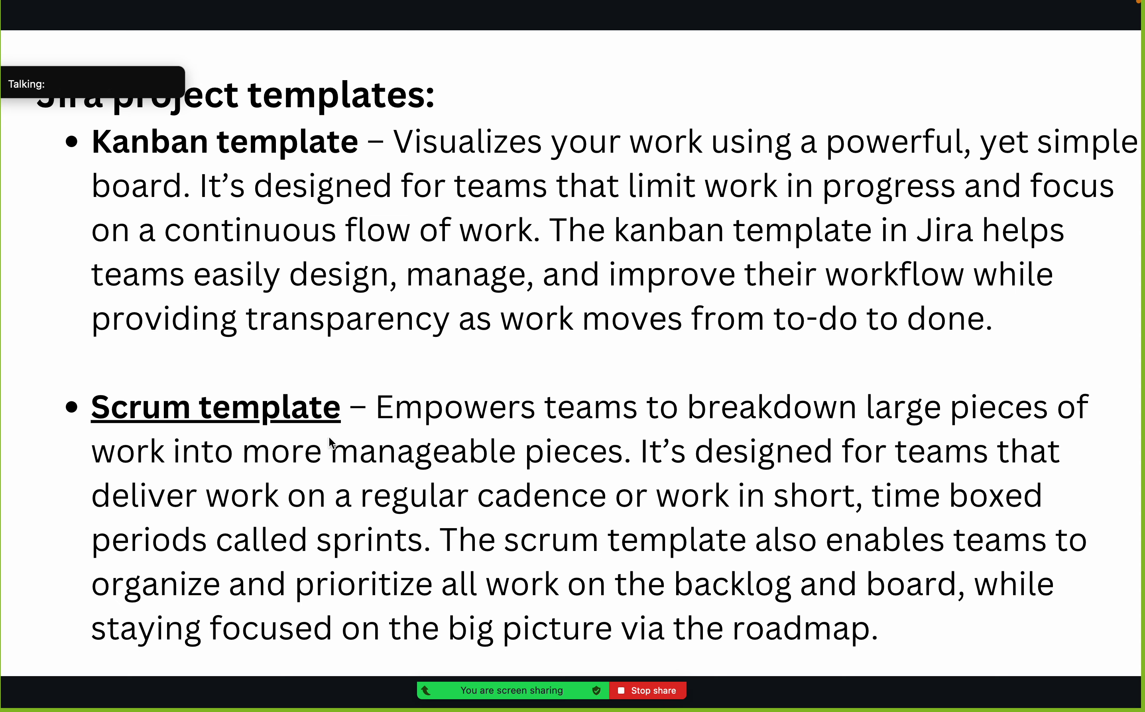
pyautogui.click(1079, 391)
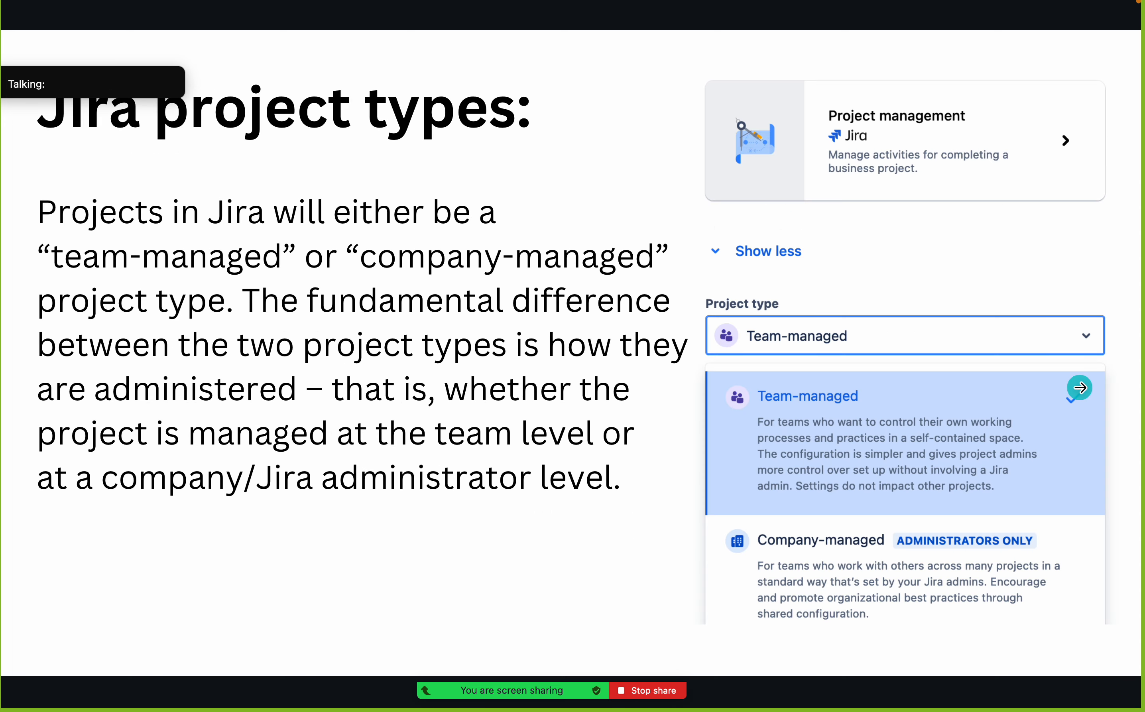
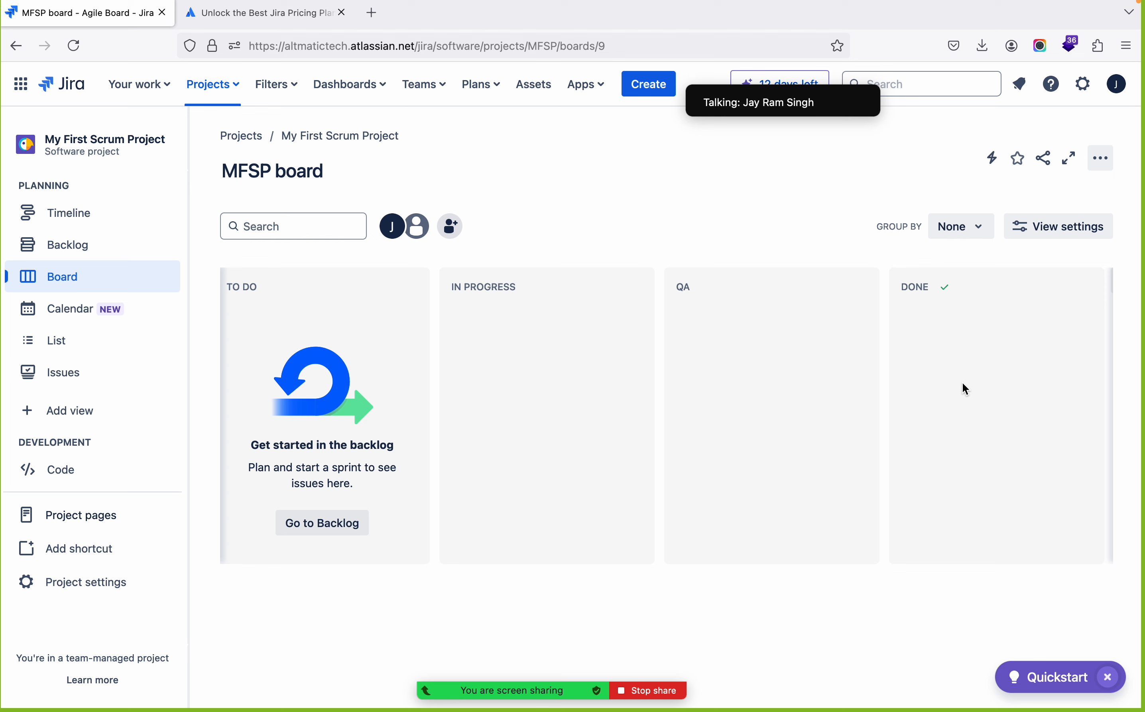
# Compare the example sprint board slide with the MFSP board in Firefox, and advance the presentation to the slide on types of boards in Jira
pyautogui.press('super+Tab')
pyautogui.click(963, 383)
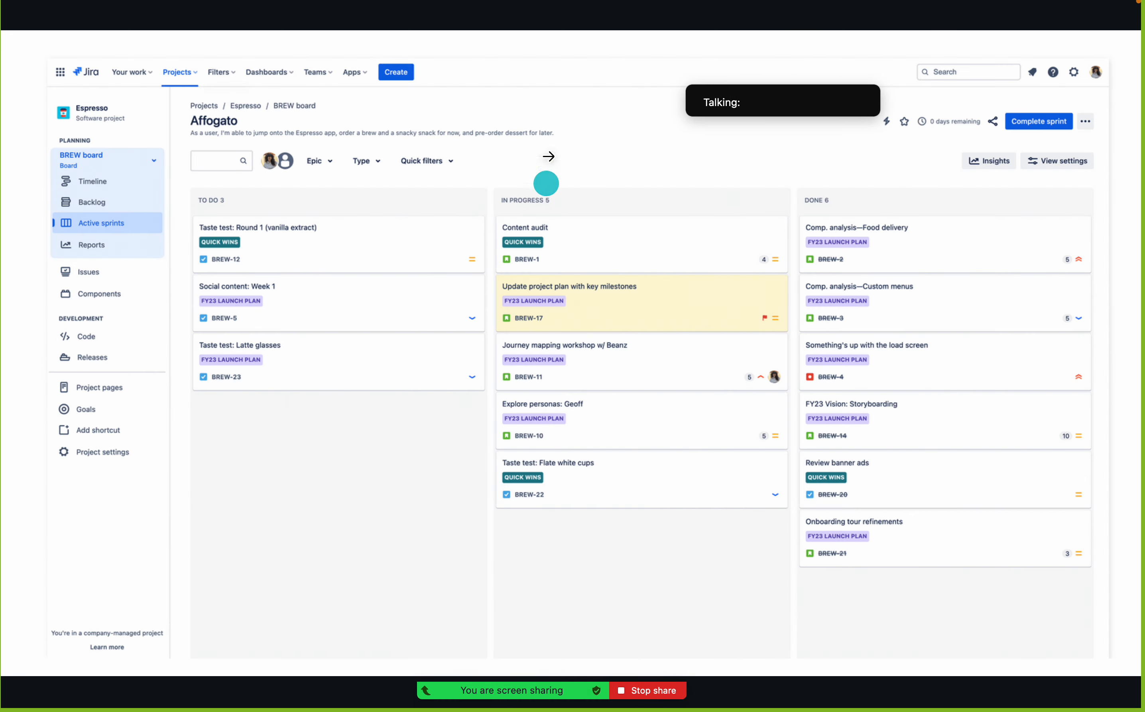
pyautogui.press('super+Tab')
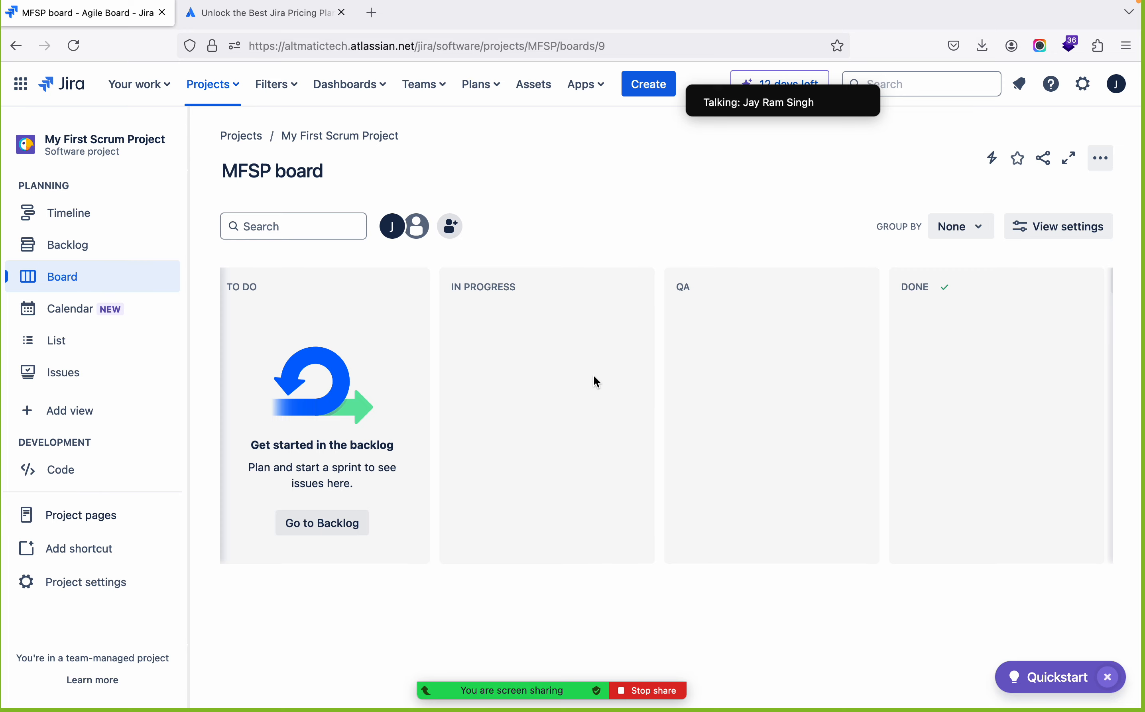
pyautogui.press('super+Tab')
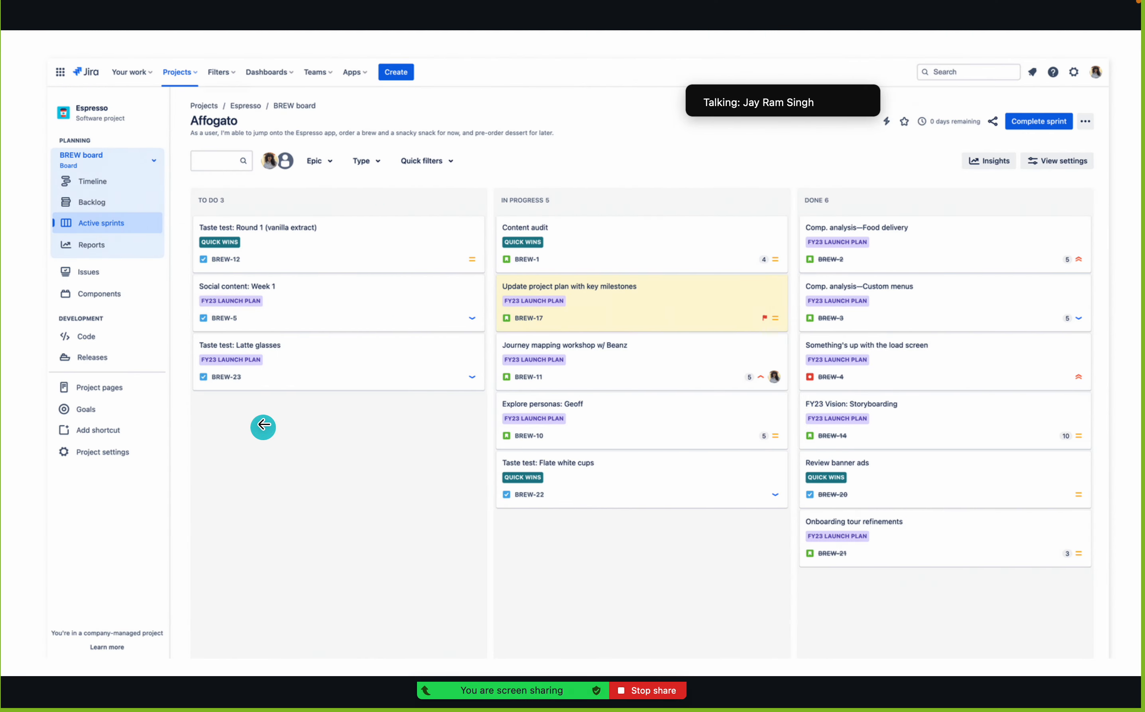
pyautogui.press('super+Tab')
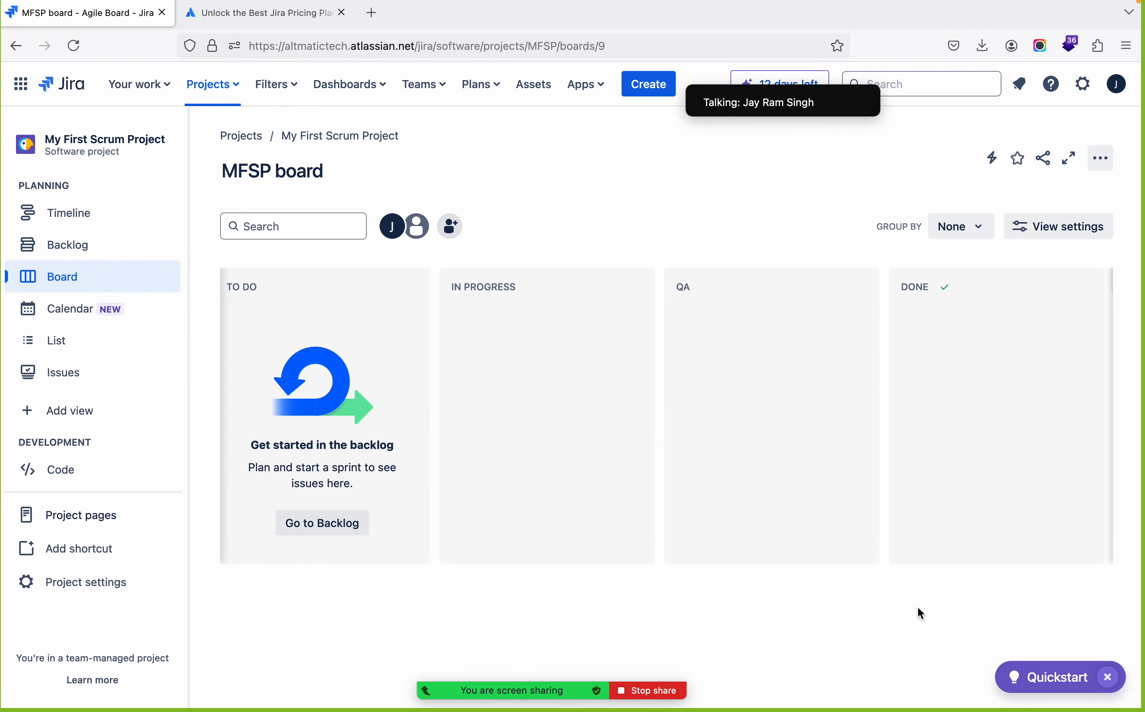
pyautogui.press('super+Tab')
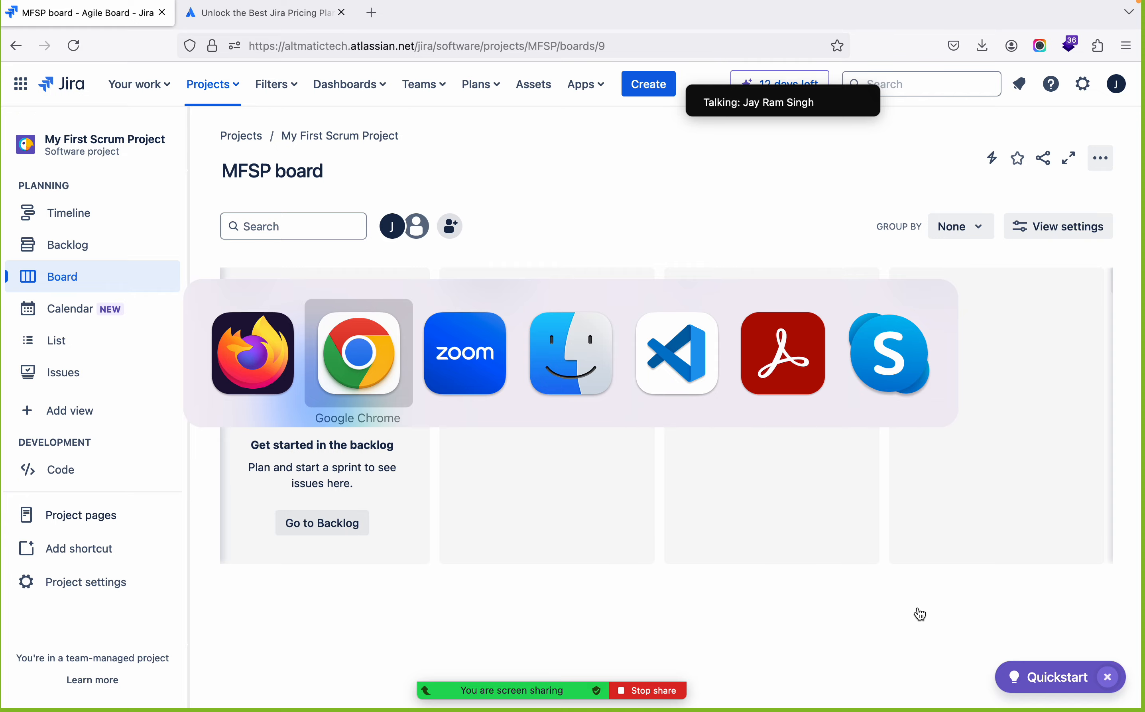
pyautogui.press('Right')
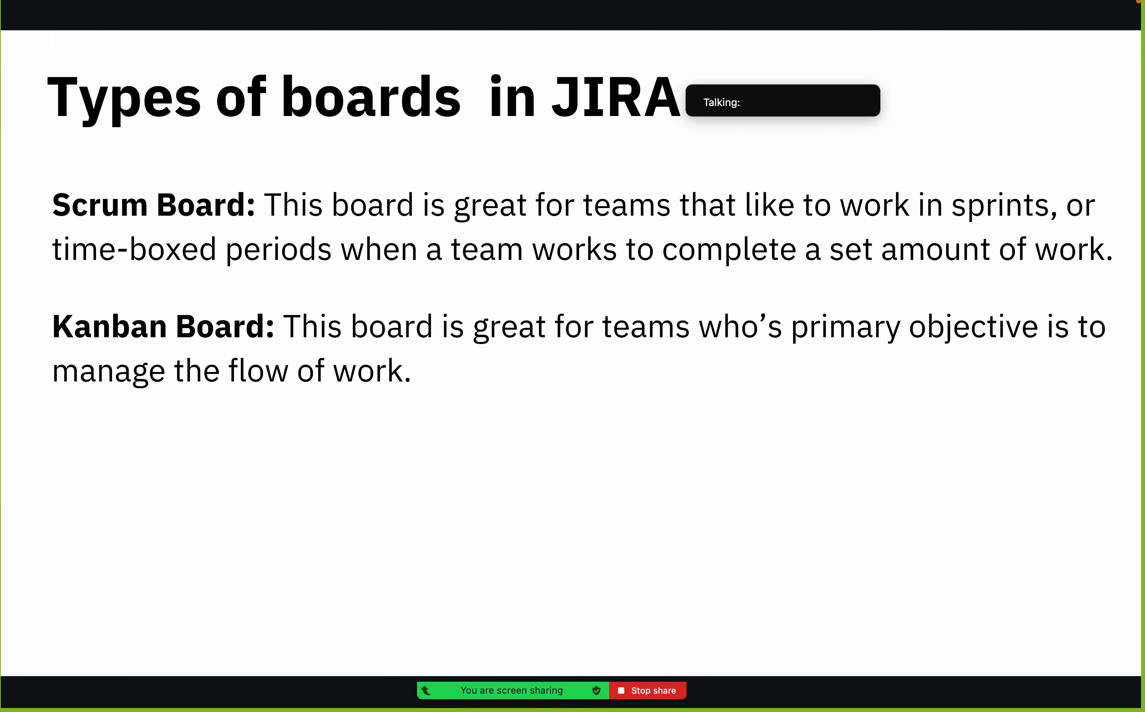
# Switch to Jira in Firefox and start a team-managed project from the Kanban template for software development
pyautogui.press('super+Tab')
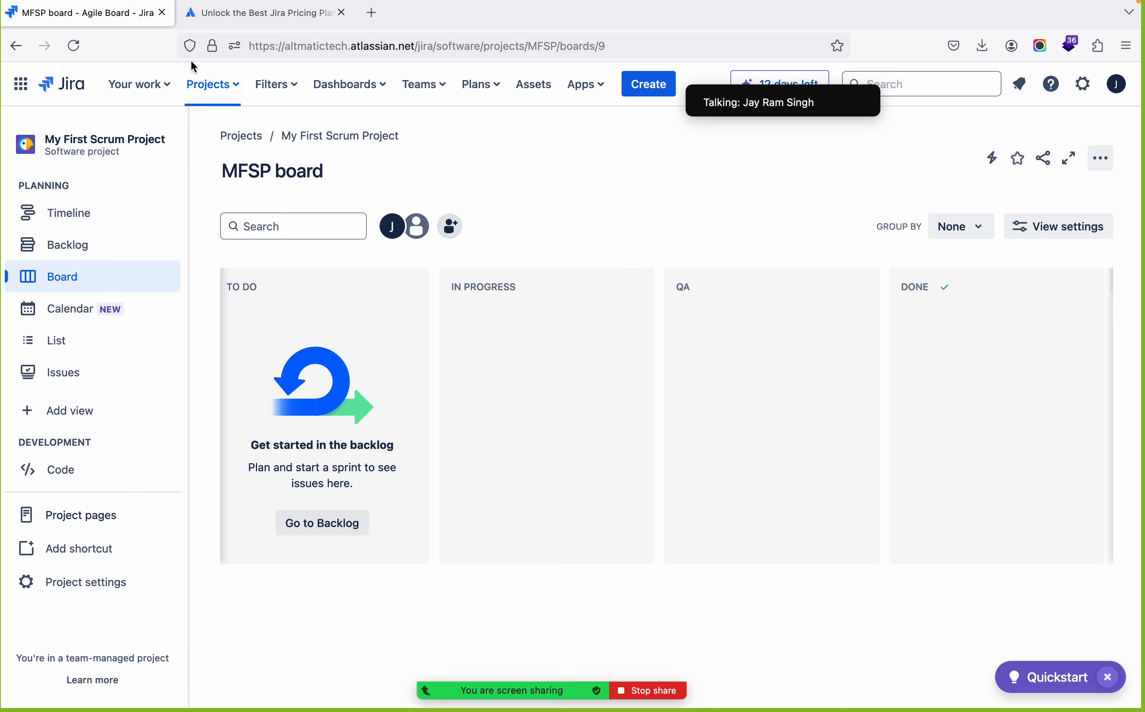
pyautogui.click(206, 87)
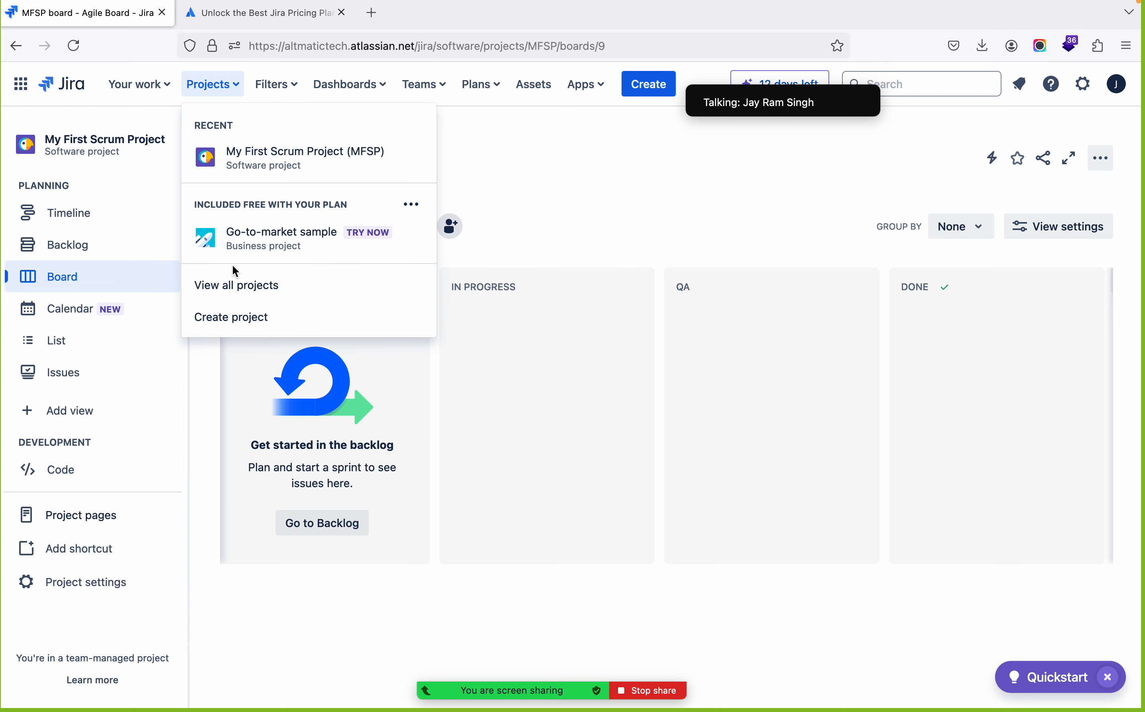
pyautogui.click(209, 321)
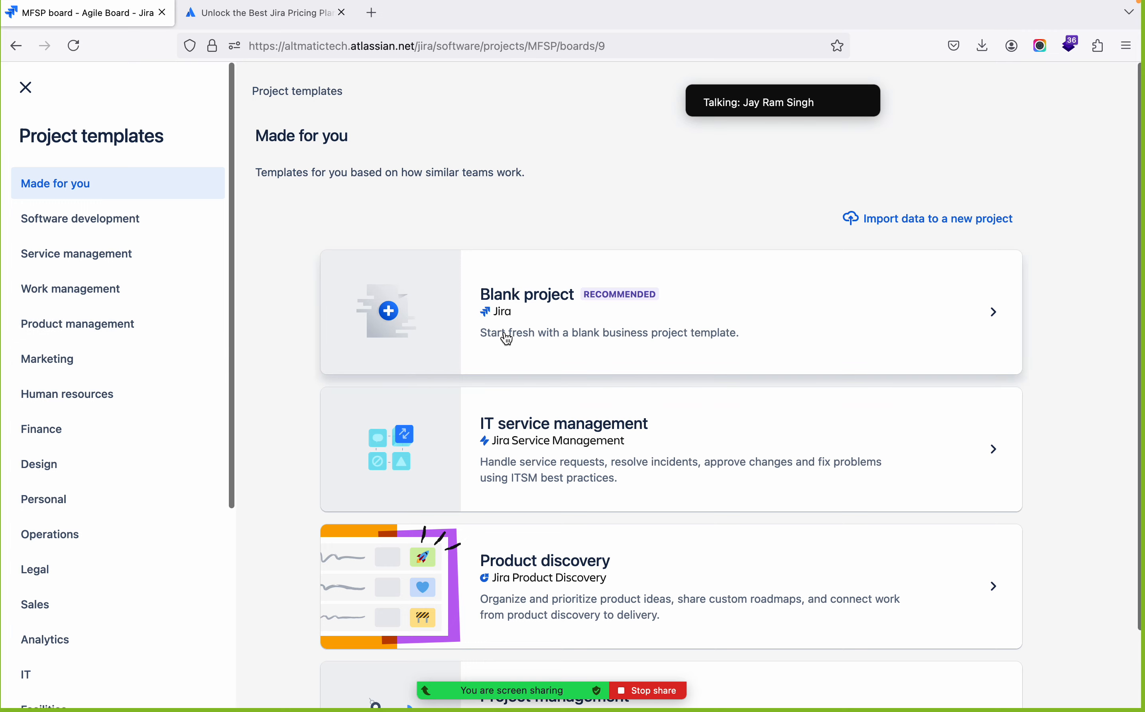
pyautogui.click(133, 220)
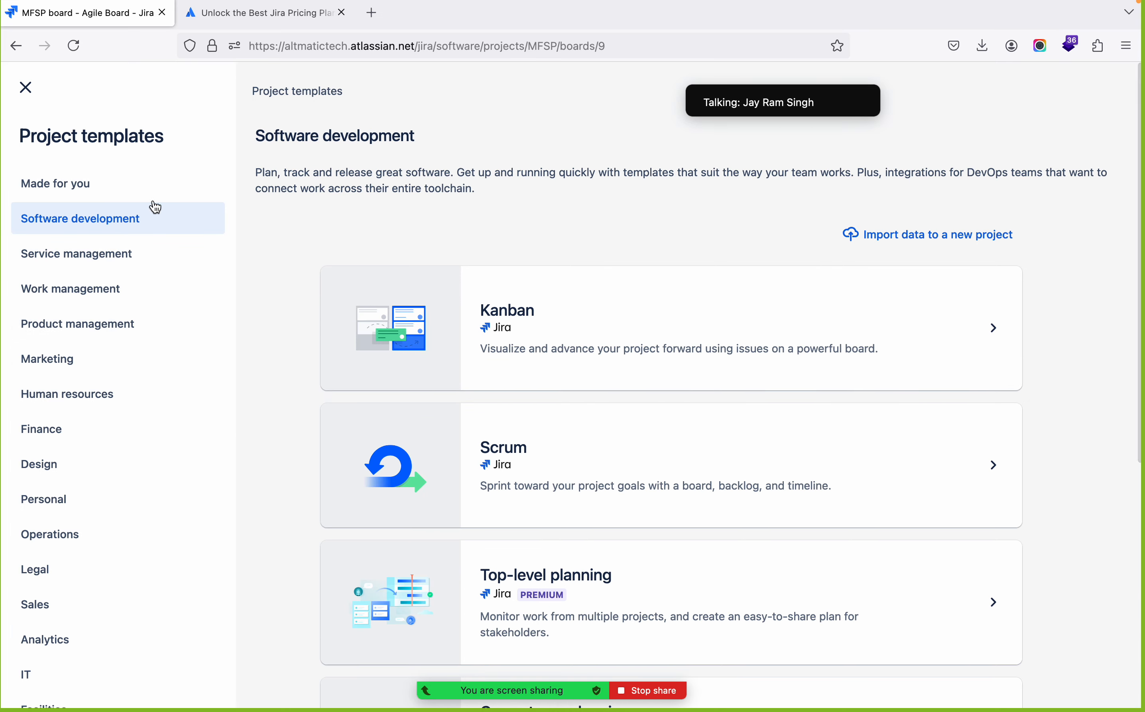
pyautogui.click(512, 321)
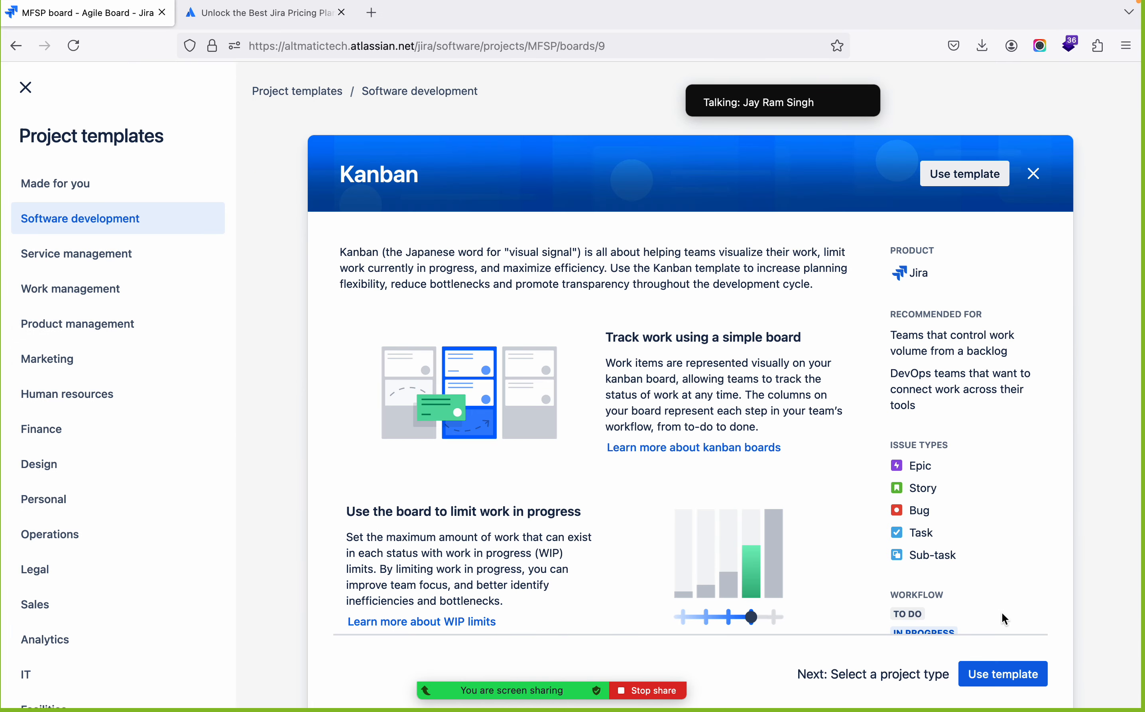
pyautogui.click(997, 673)
pyautogui.scroll(-9, 504, 445)
pyautogui.click(381, 671)
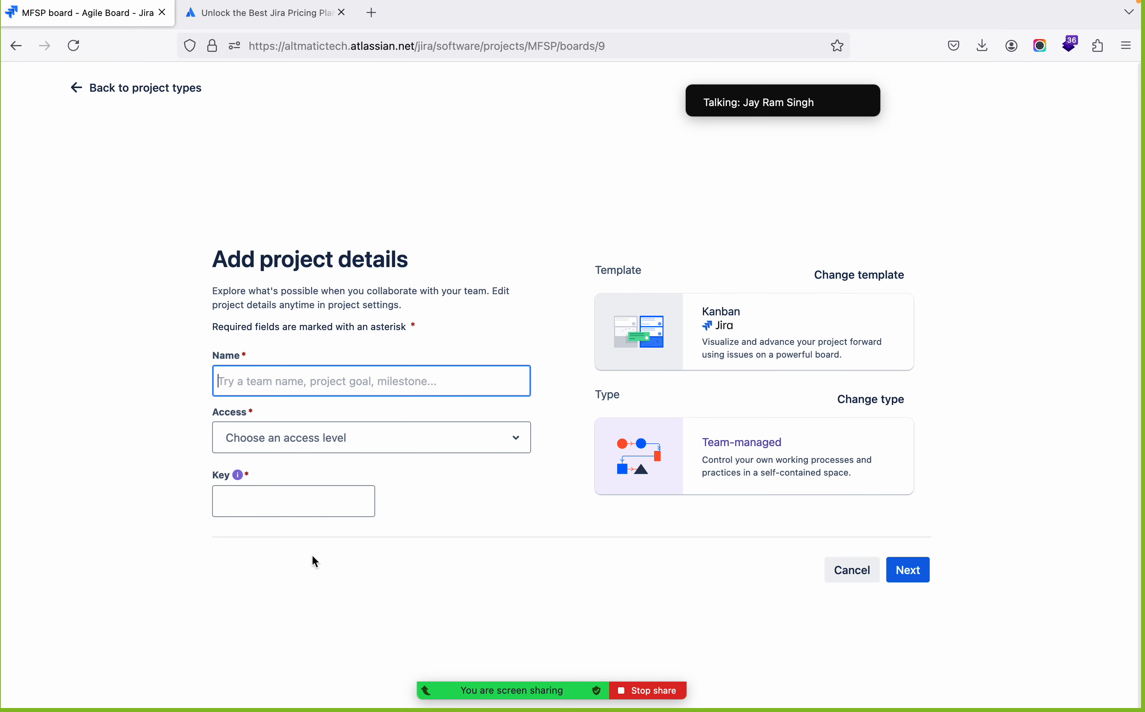
# Name the new project "My First Kanban Project"
pyautogui.write('My')
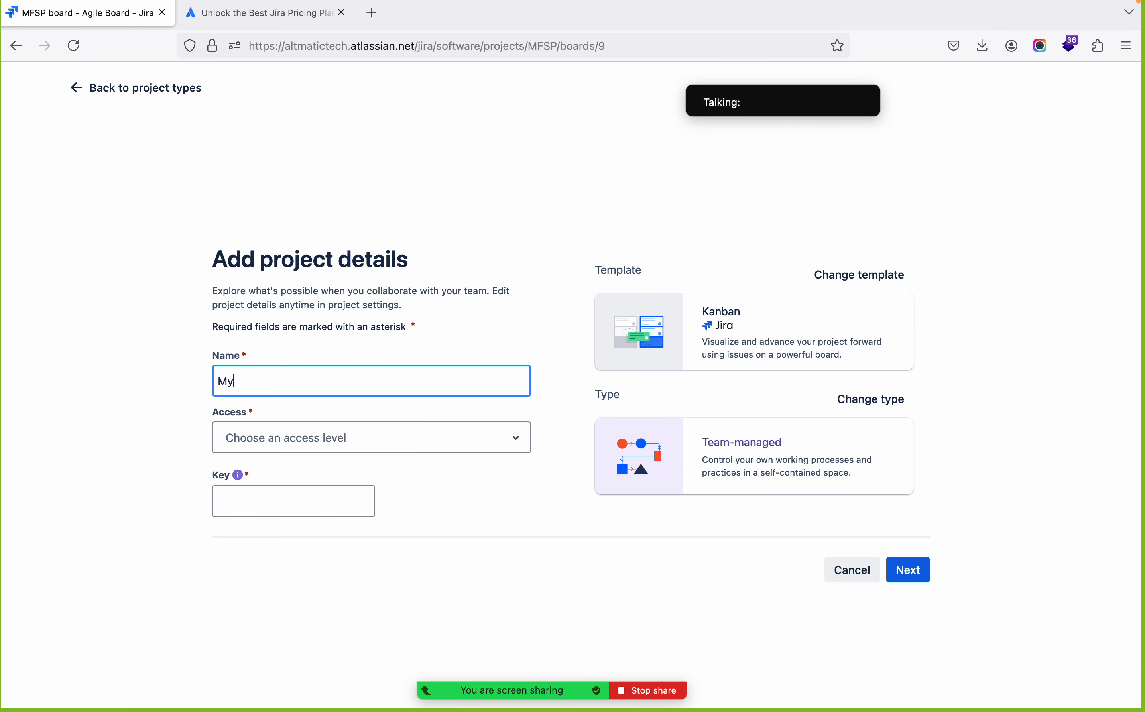
pyautogui.write(' First Kanb')
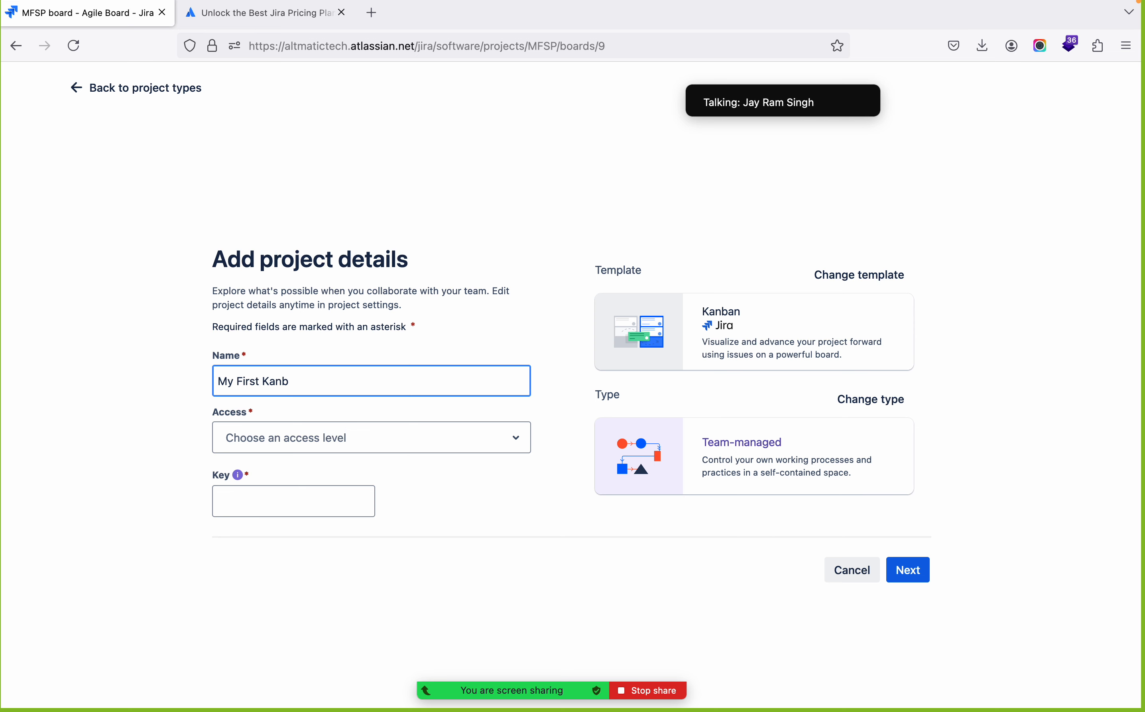
pyautogui.write('an Project')
# Set the project's access level to Private and finish creating it without connecting a GitHub repository or security container
pyautogui.click(438, 442)
pyautogui.click(381, 502)
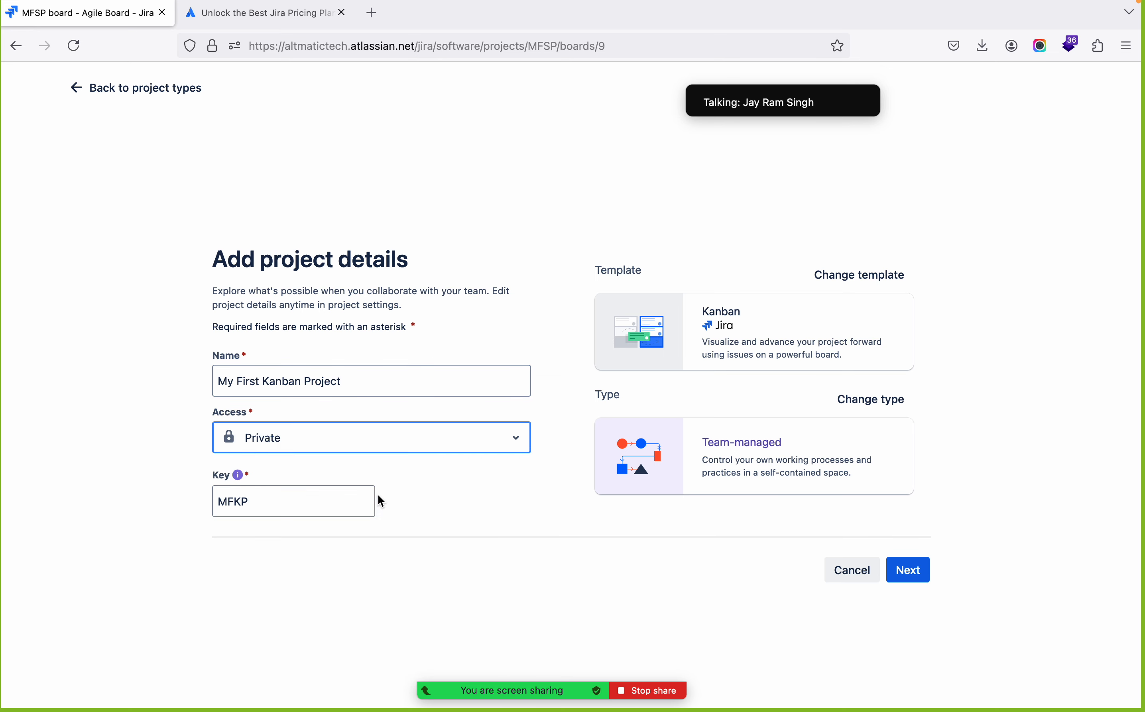
pyautogui.click(911, 567)
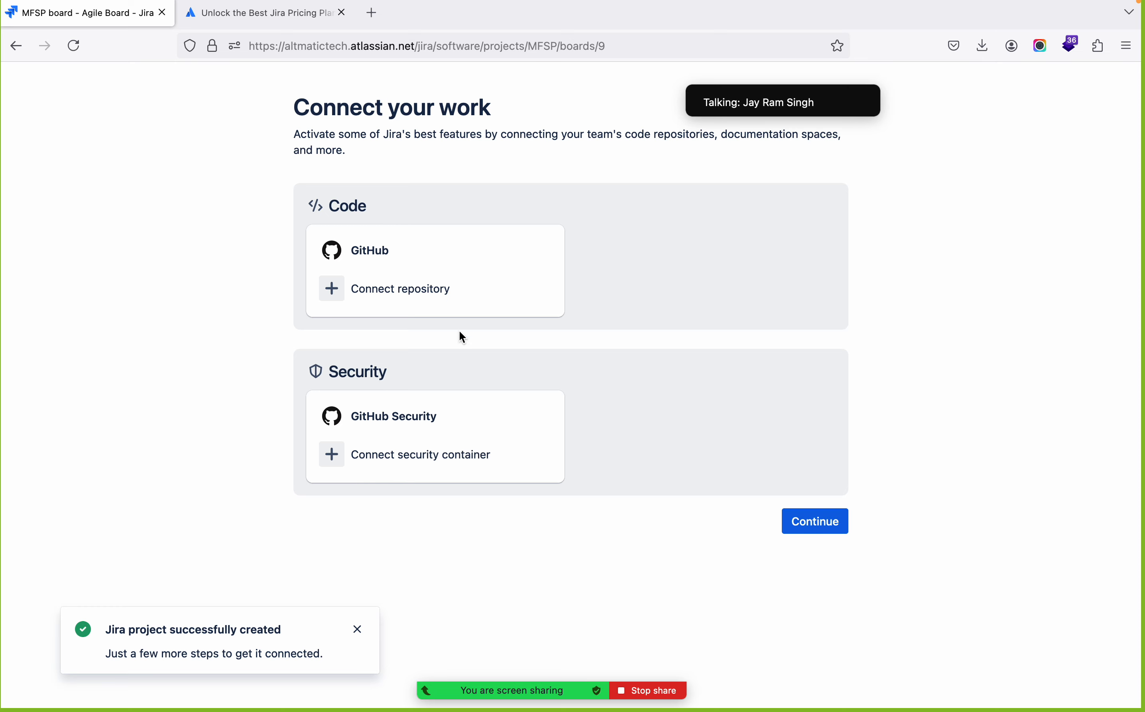
pyautogui.click(835, 532)
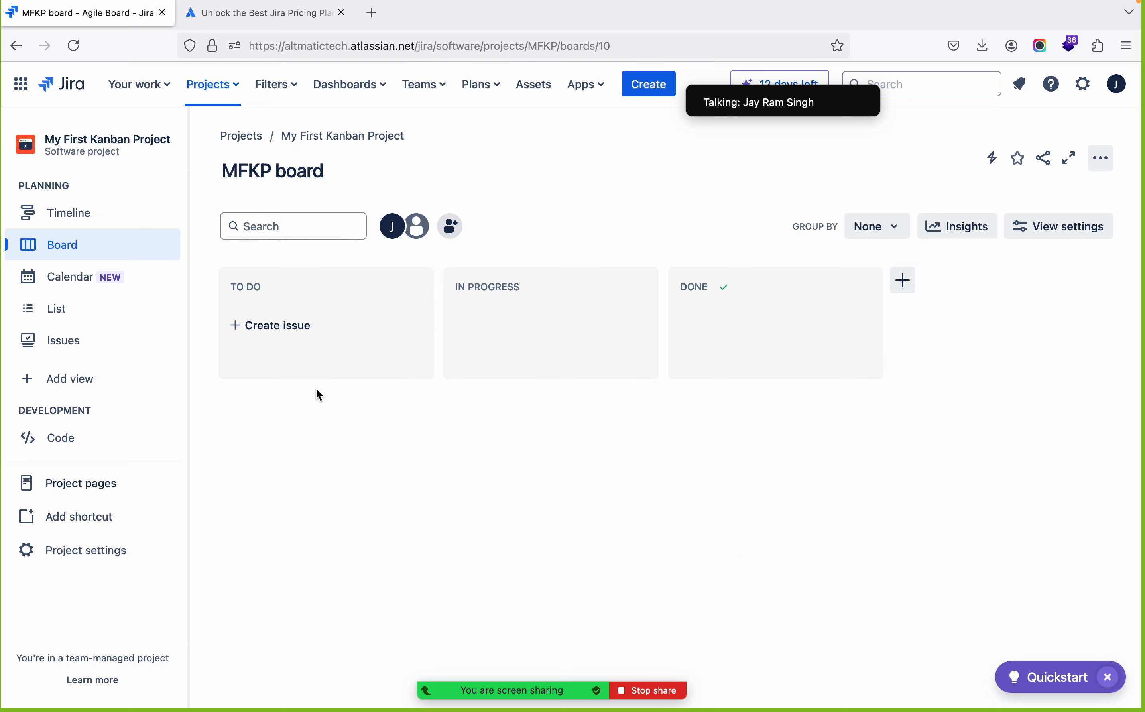
# Open My First Scrum Project from the recent projects in a new browser tab and show its board
pyautogui.click(213, 84)
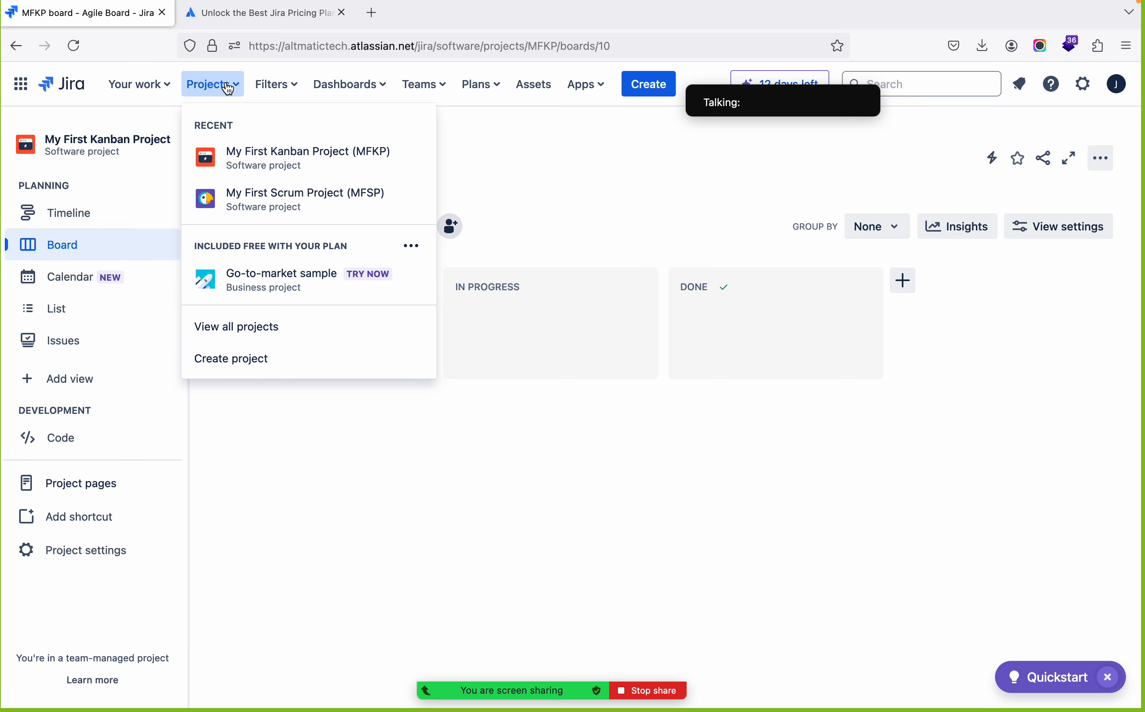
pyautogui.rightClick(256, 221)
pyautogui.click(284, 222)
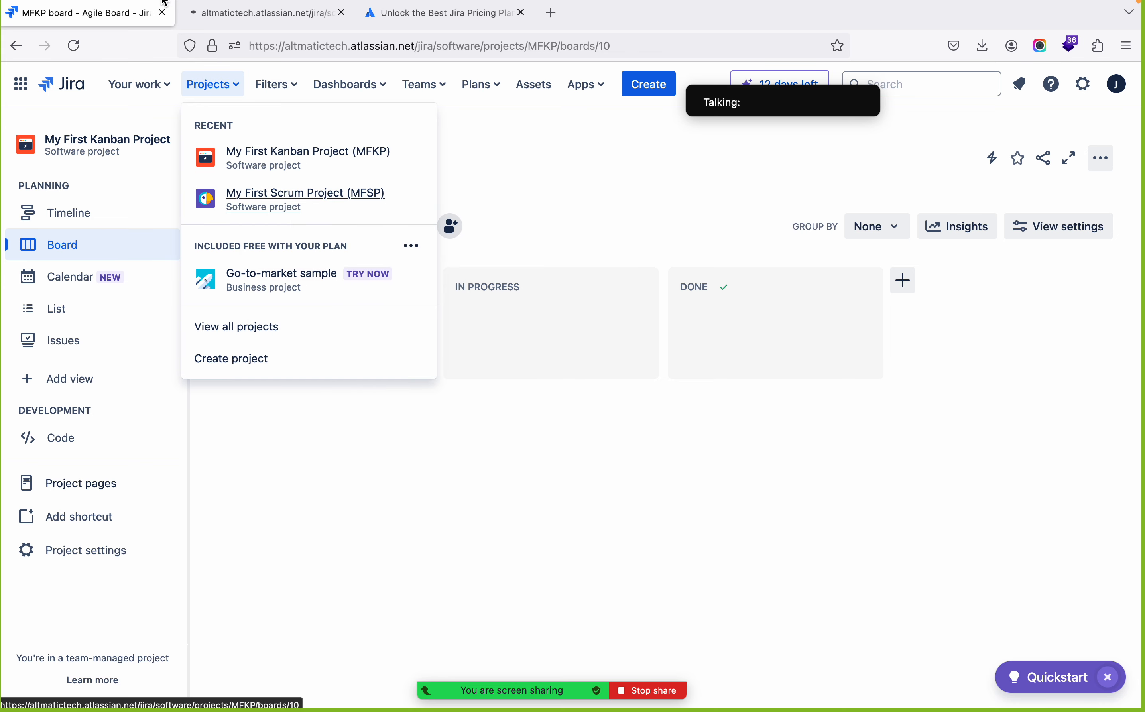
pyautogui.click(243, 18)
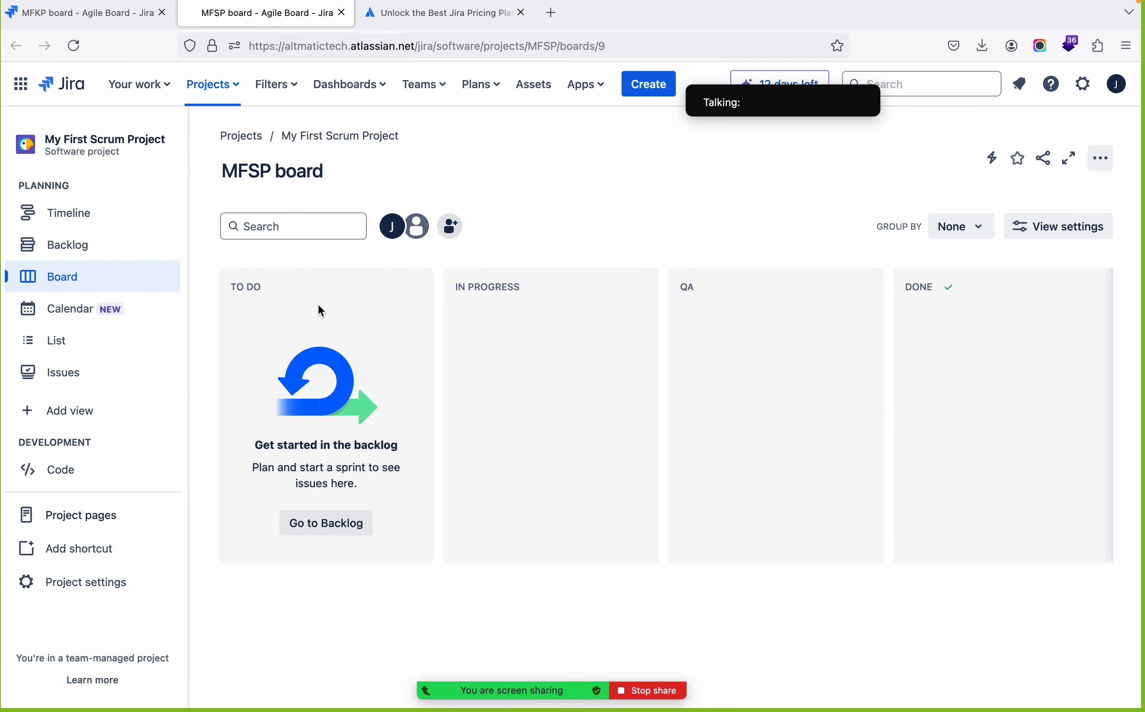
# Compare the columns and views of the Kanban project's board with those of the Scrum project's board
pyautogui.click(136, 23)
pyautogui.click(327, 518)
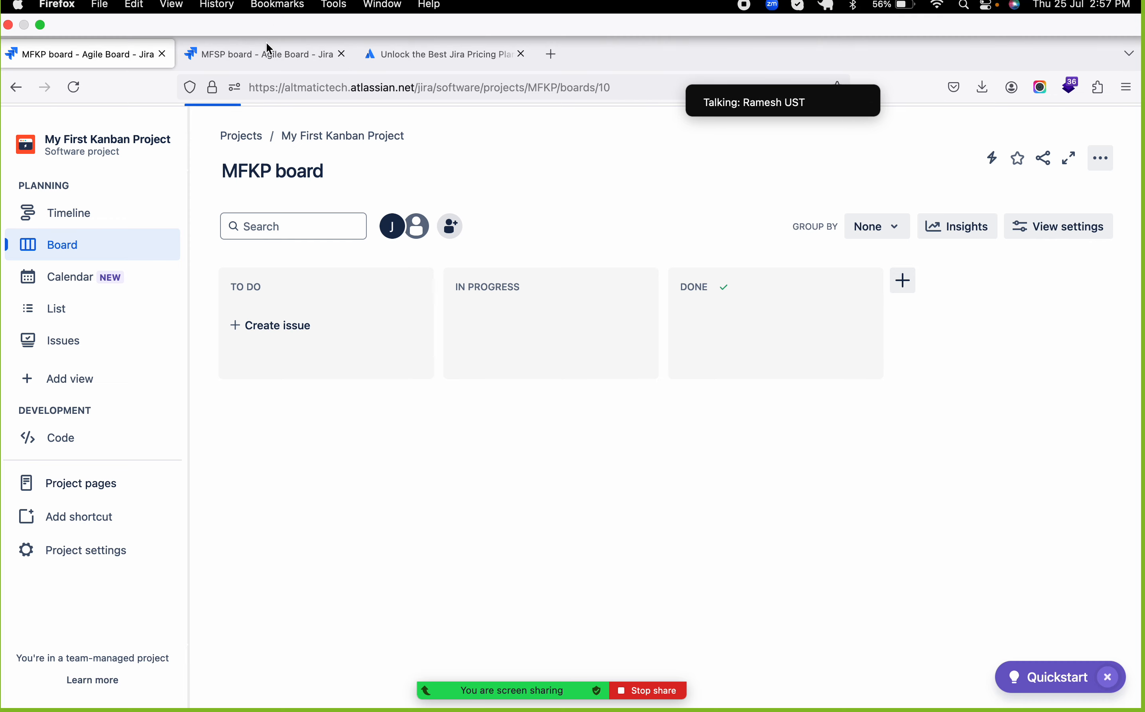
pyautogui.click(261, 57)
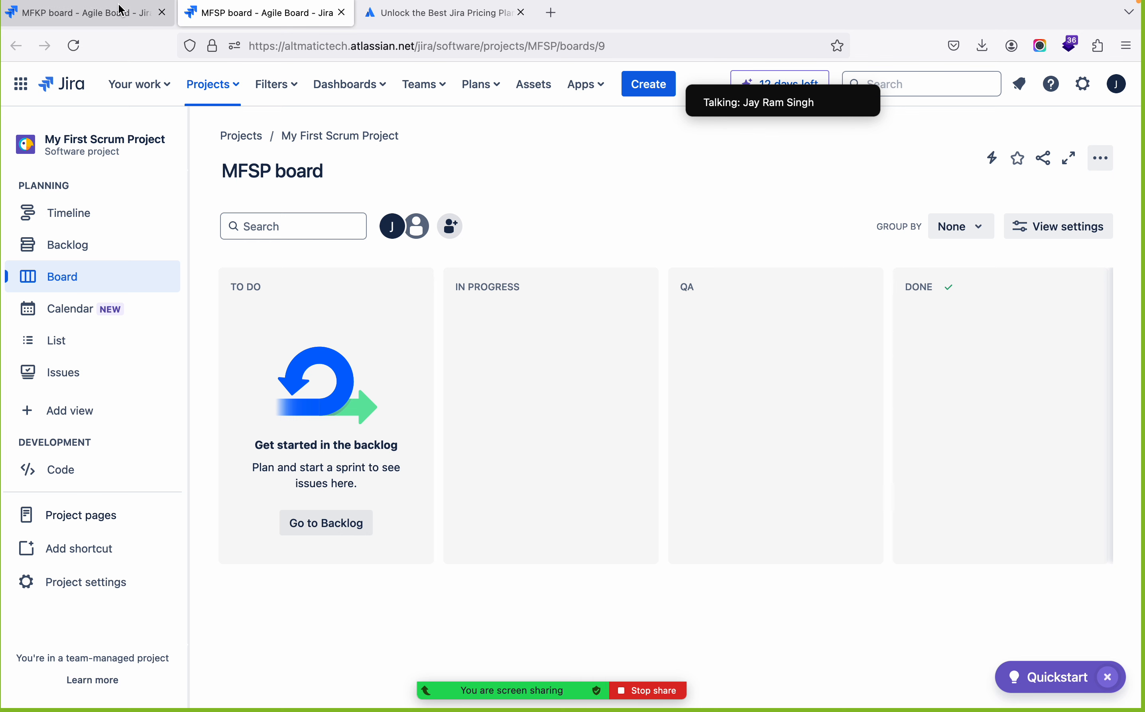
pyautogui.click(120, 21)
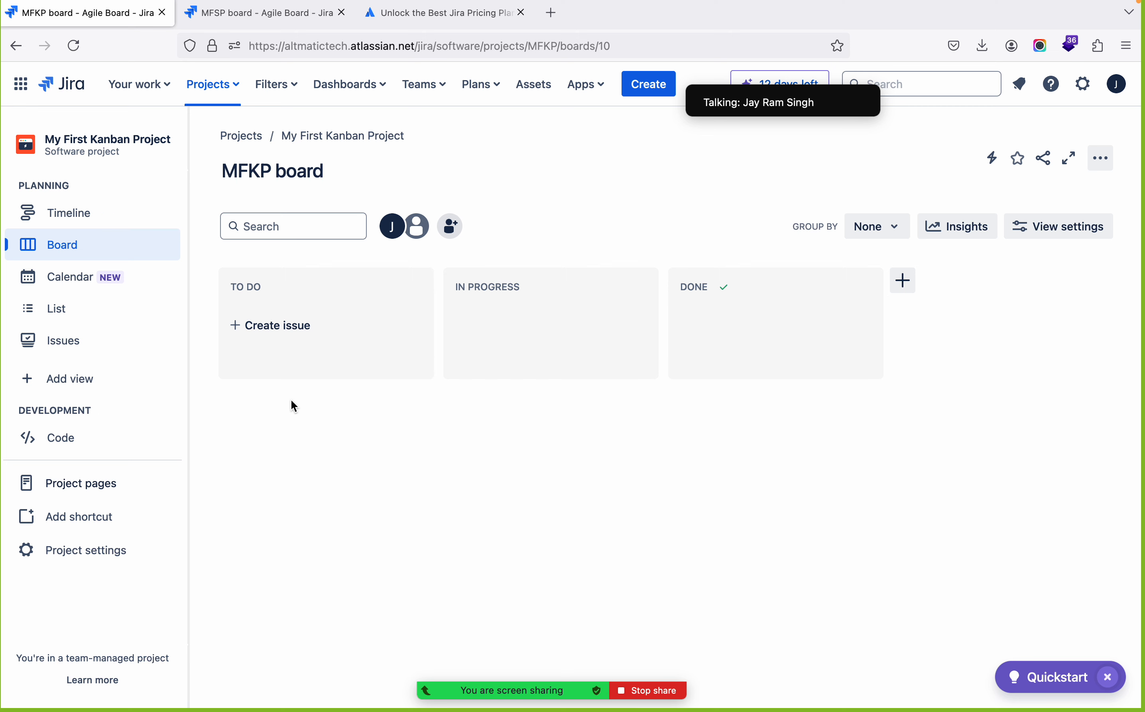
pyautogui.click(240, 24)
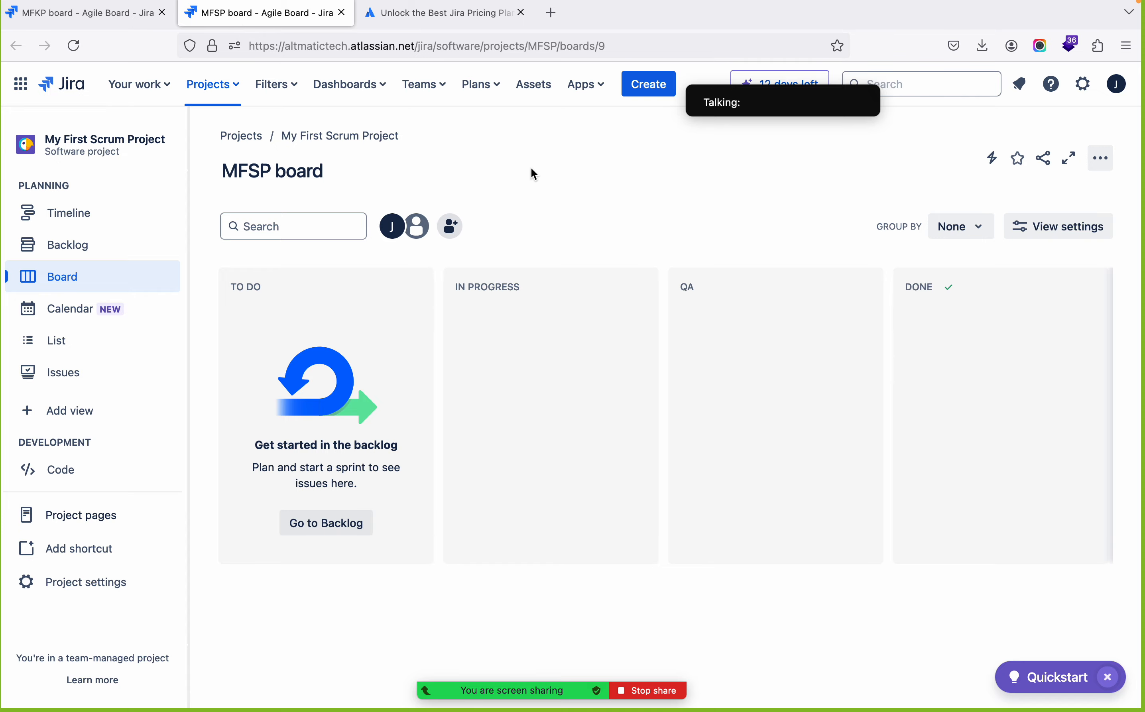
# Switch to the slide presentation and go through the Scrum Board vs Kanban Board slide to the Jira Issues slide
pyautogui.hotkey('ctrl', 'Left')
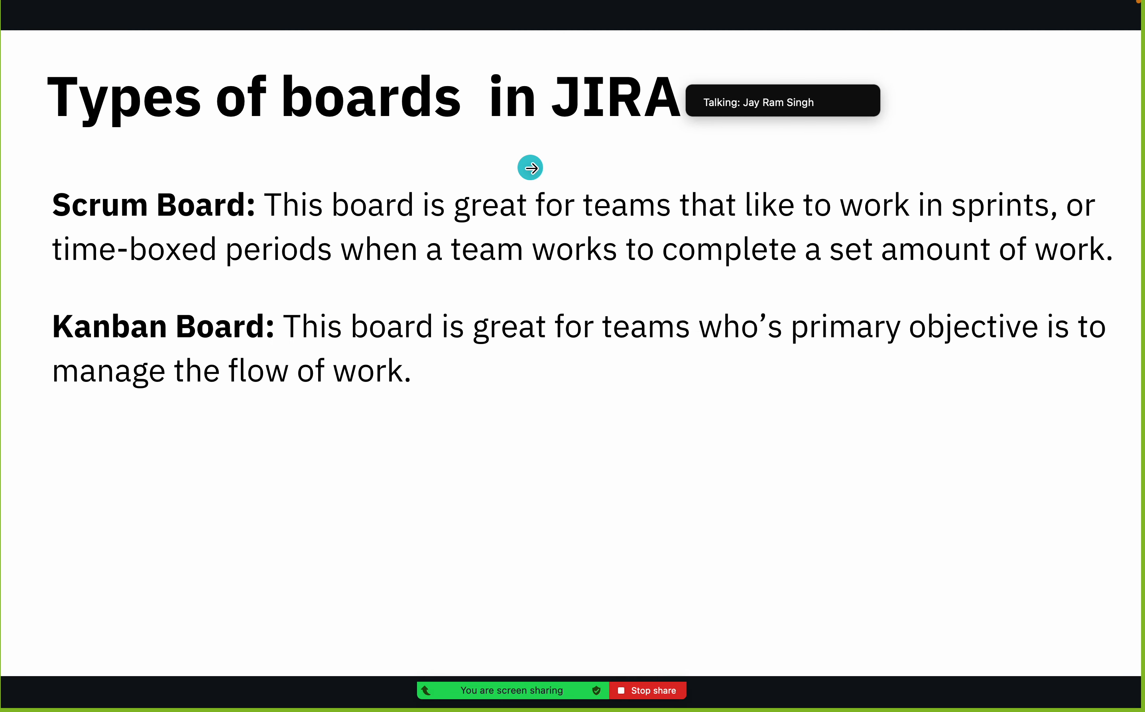
pyautogui.click(531, 167)
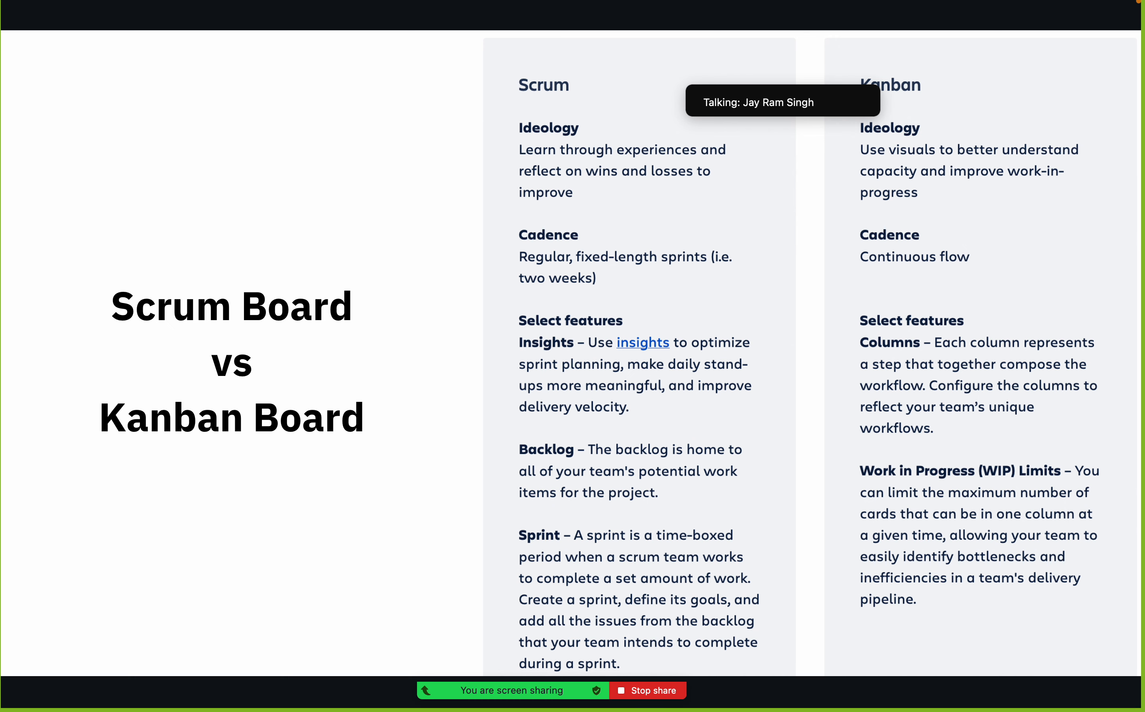
pyautogui.press('Right')
# Switch to Firefox to view the Kanban and Scrum project boards, and return to the Jira Issues slide in the presentation
pyautogui.hotkey('ctrl', 'Right')
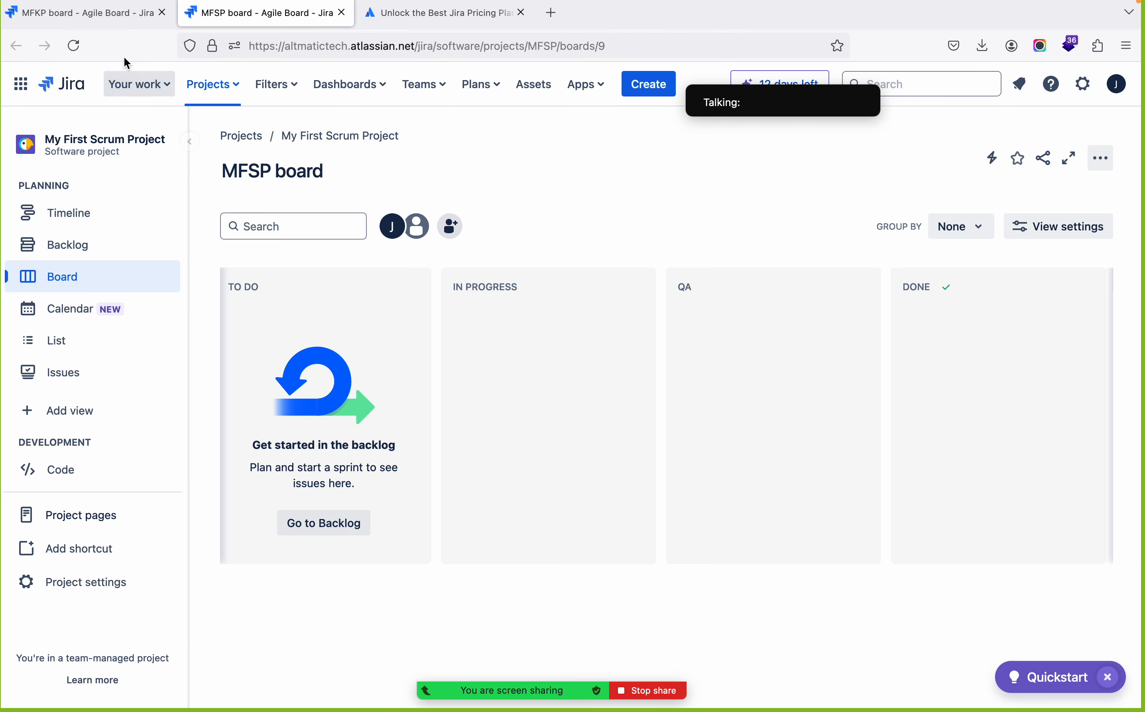
pyautogui.click(123, 20)
pyautogui.click(227, 20)
pyautogui.hotkey('ctrl', 'Right')
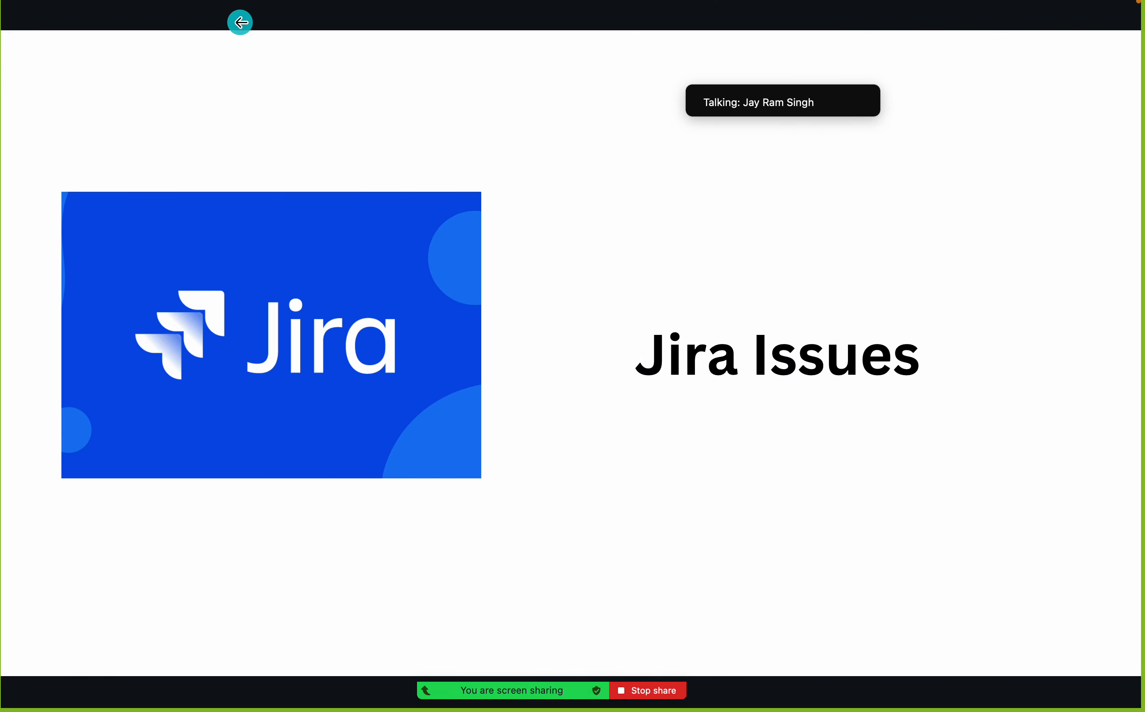
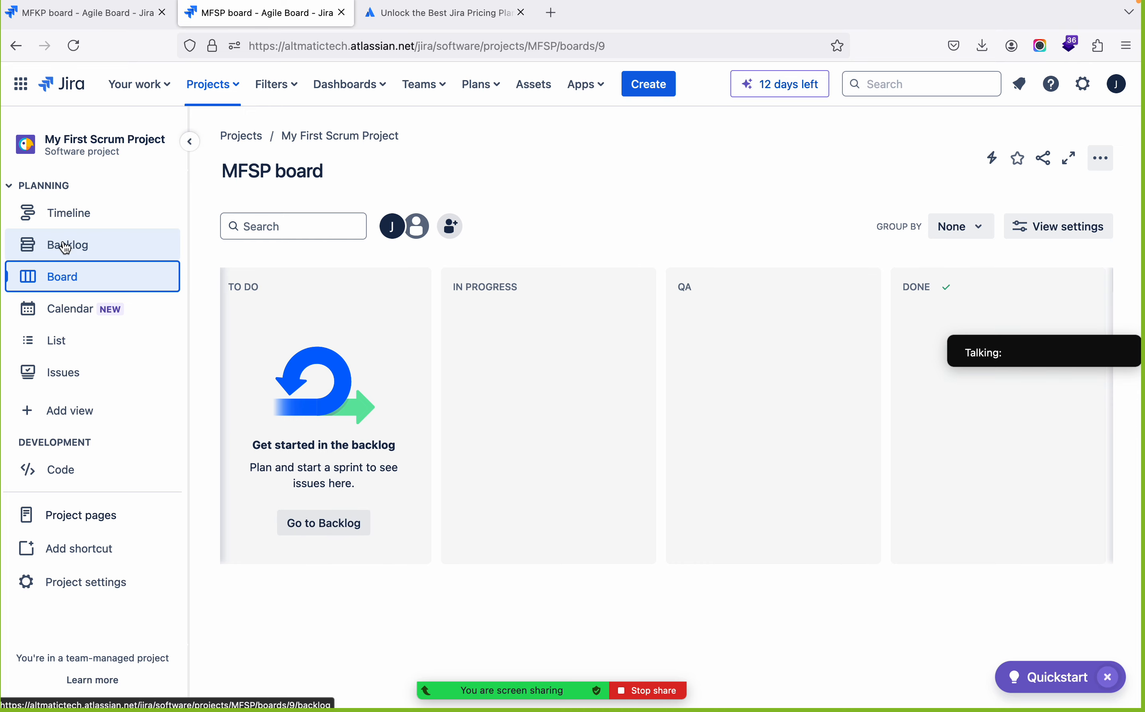
# Open the Scrum project's backlog and start creating an issue in it with Story as the issue type
pyautogui.click(59, 254)
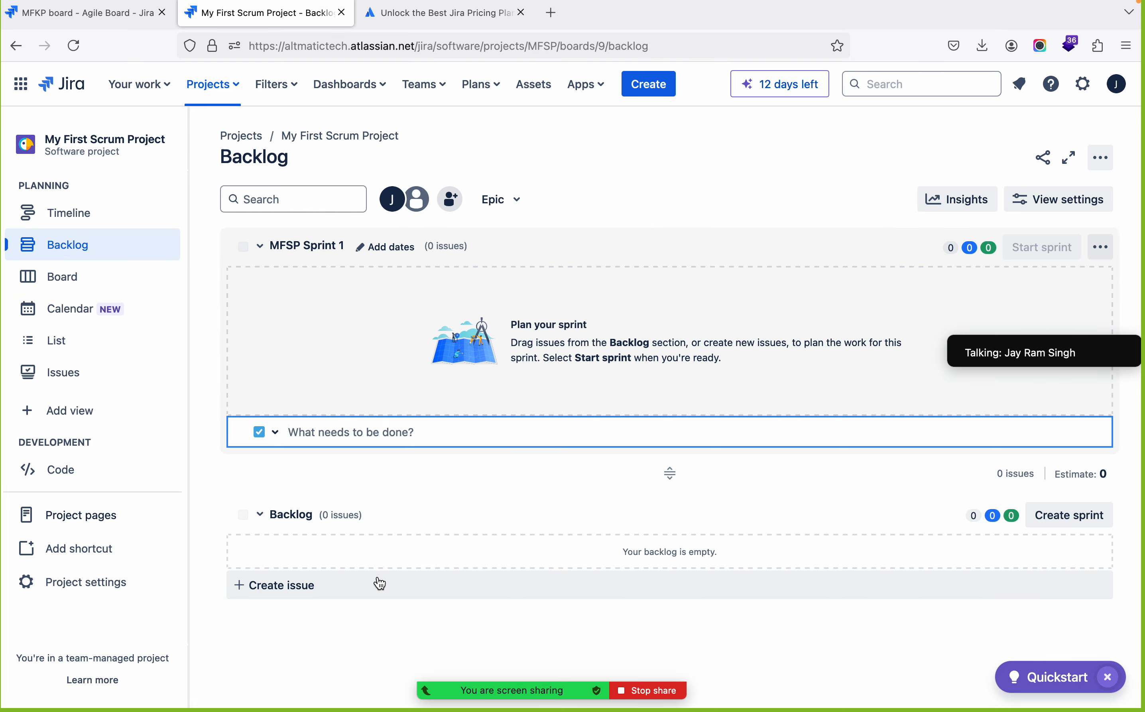
pyautogui.click(63, 285)
pyautogui.click(312, 529)
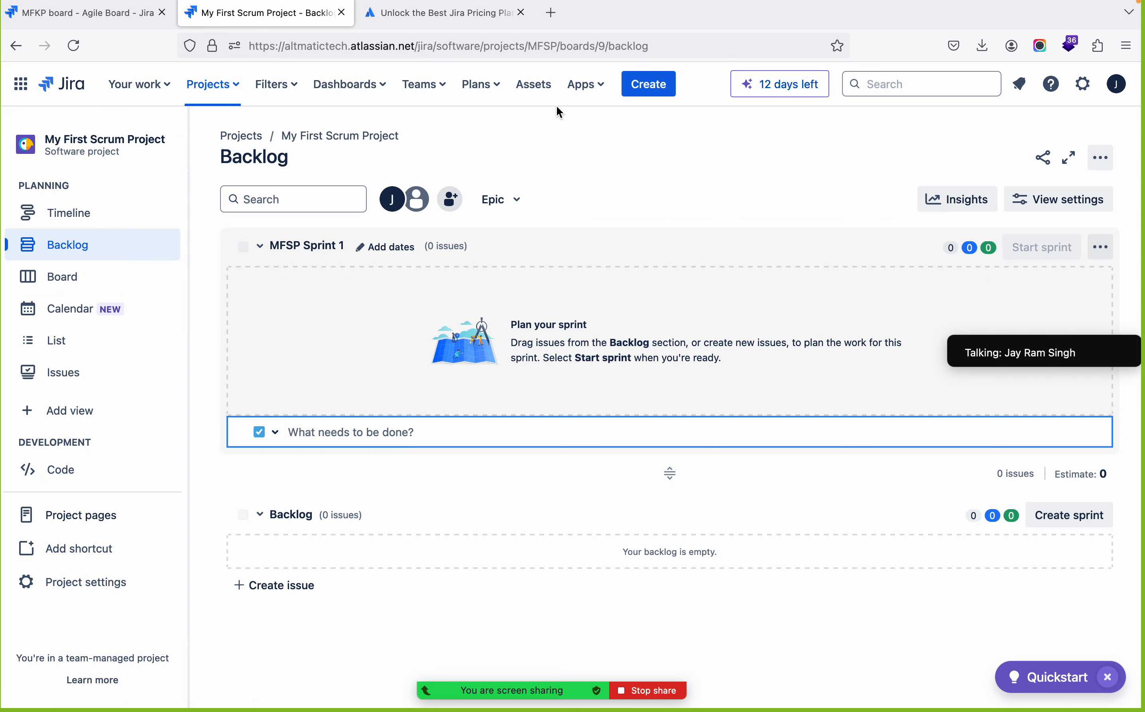
pyautogui.click(659, 85)
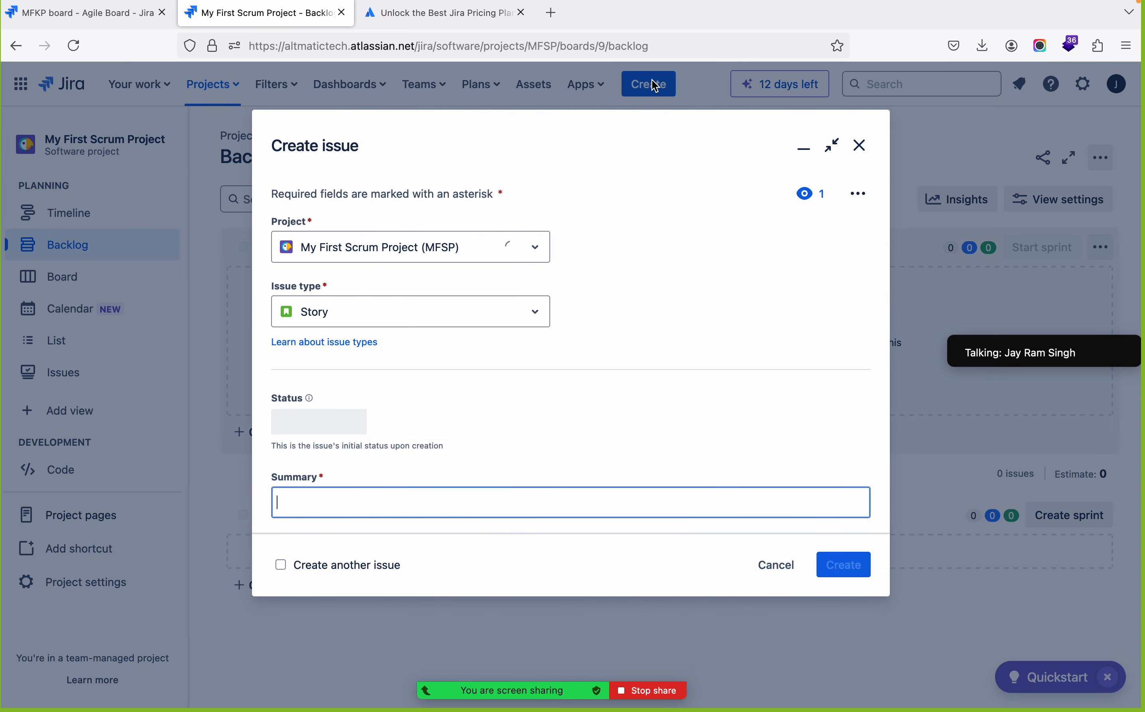
pyautogui.click(539, 322)
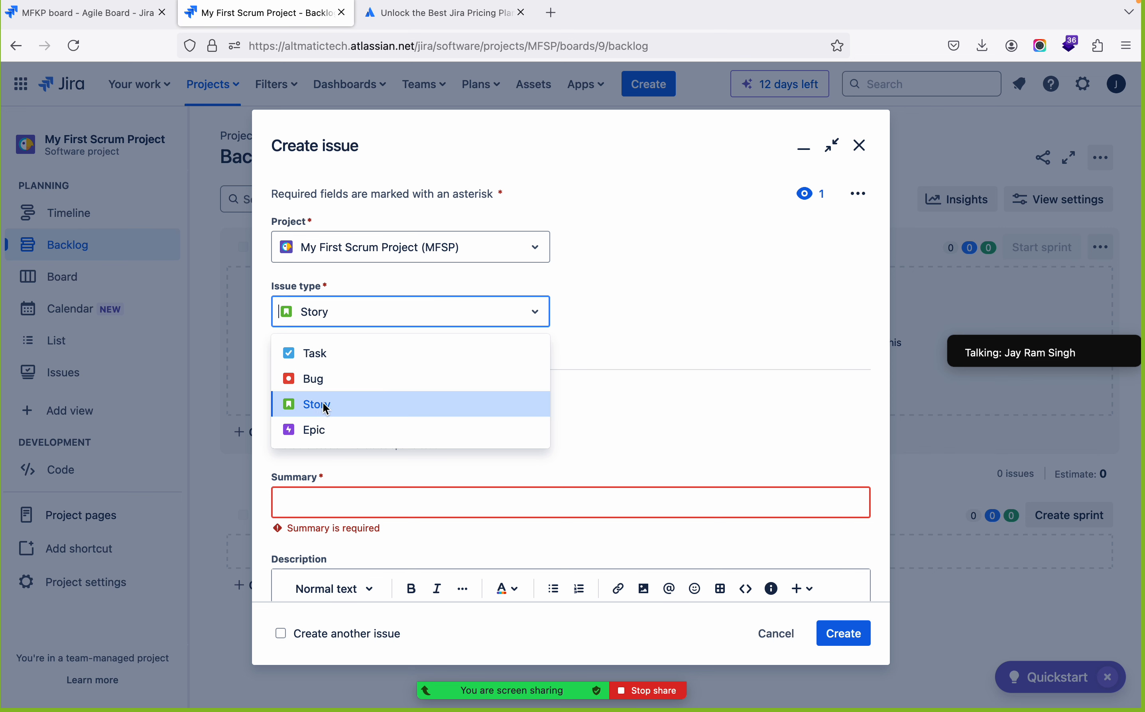
pyautogui.click(601, 323)
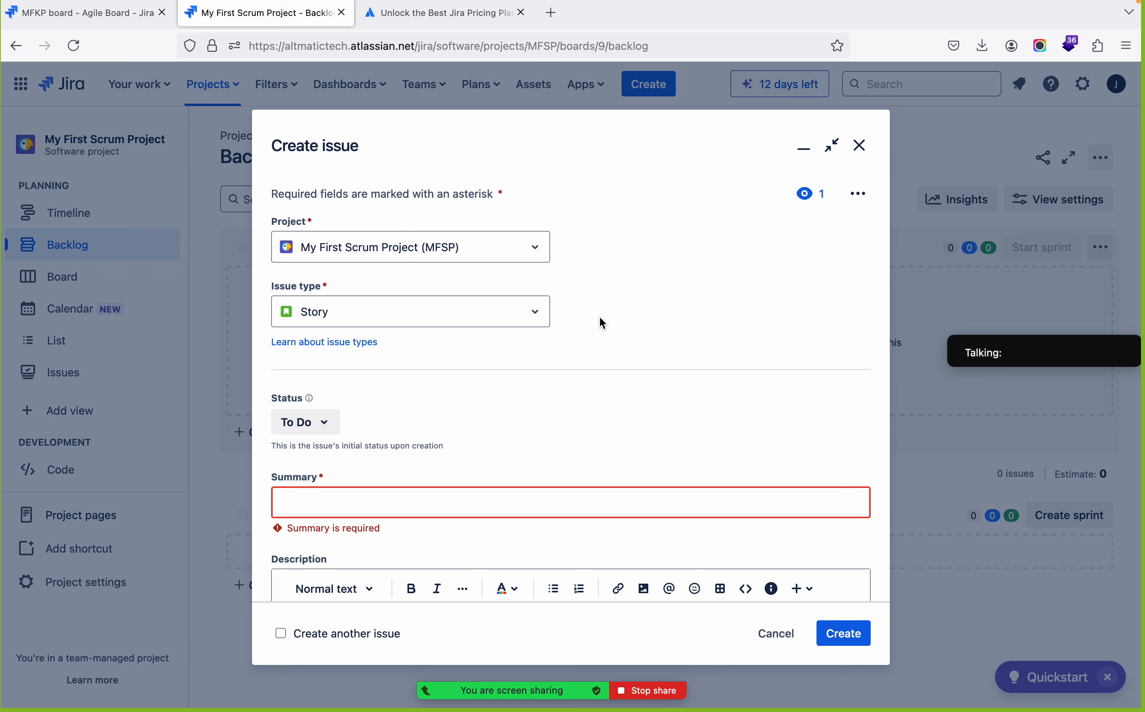
# Enter "My first Story" as the summary of the new issue
pyautogui.scroll(-5, 602, 323)
pyautogui.scroll(5, 603, 323)
pyautogui.scroll(-3, 599, 316)
pyautogui.scroll(3, 599, 317)
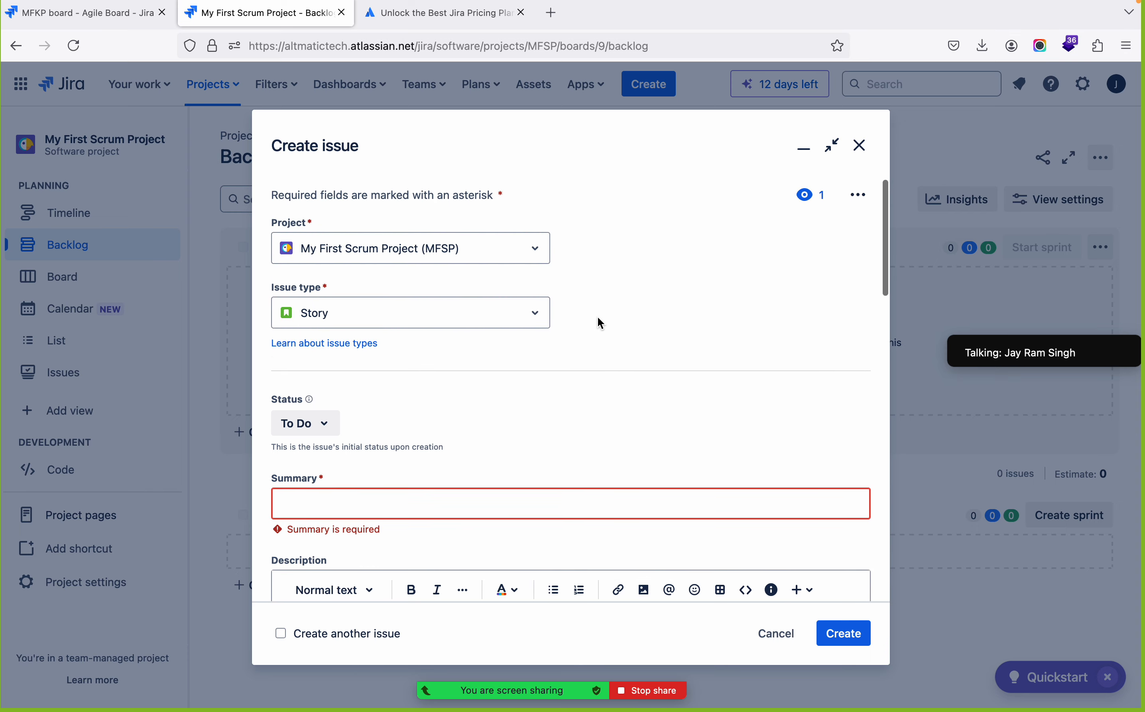
pyautogui.scroll(-3, 634, 348)
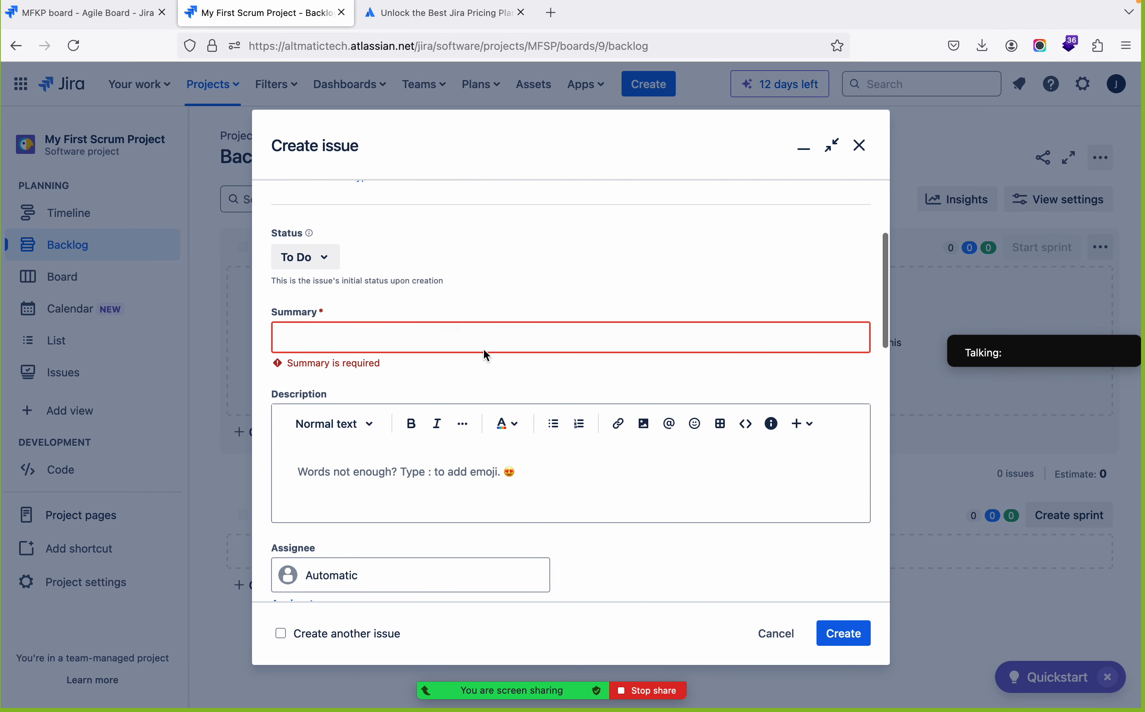
pyautogui.click(425, 336)
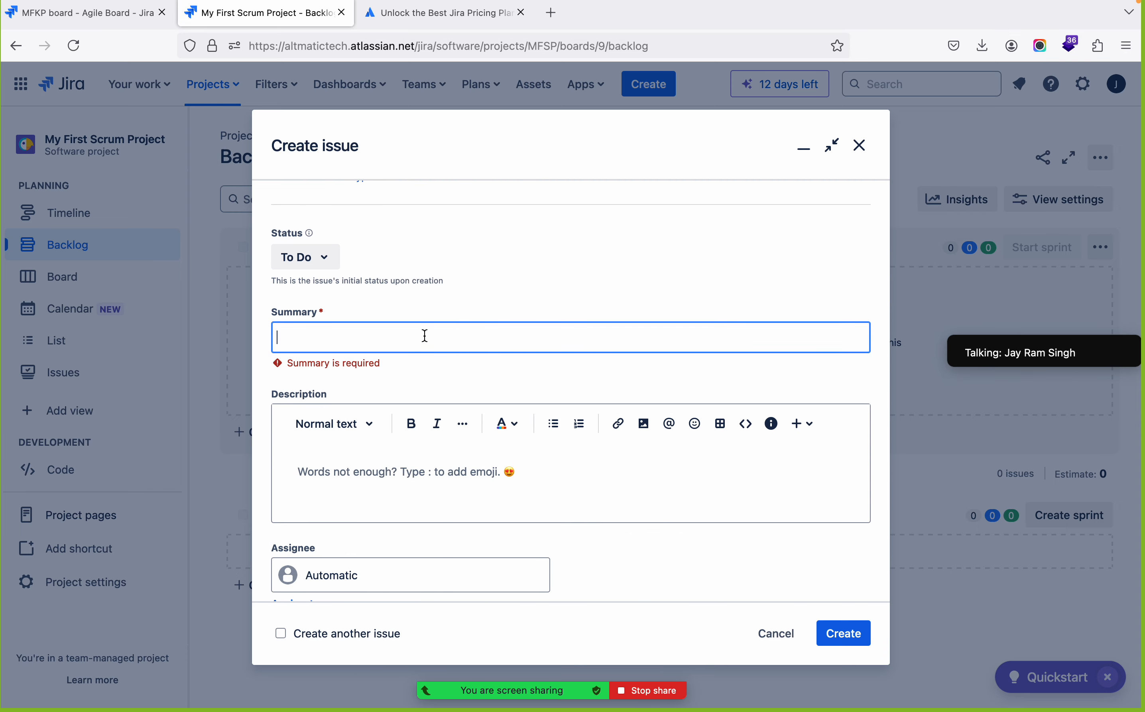
pyautogui.write('My f')
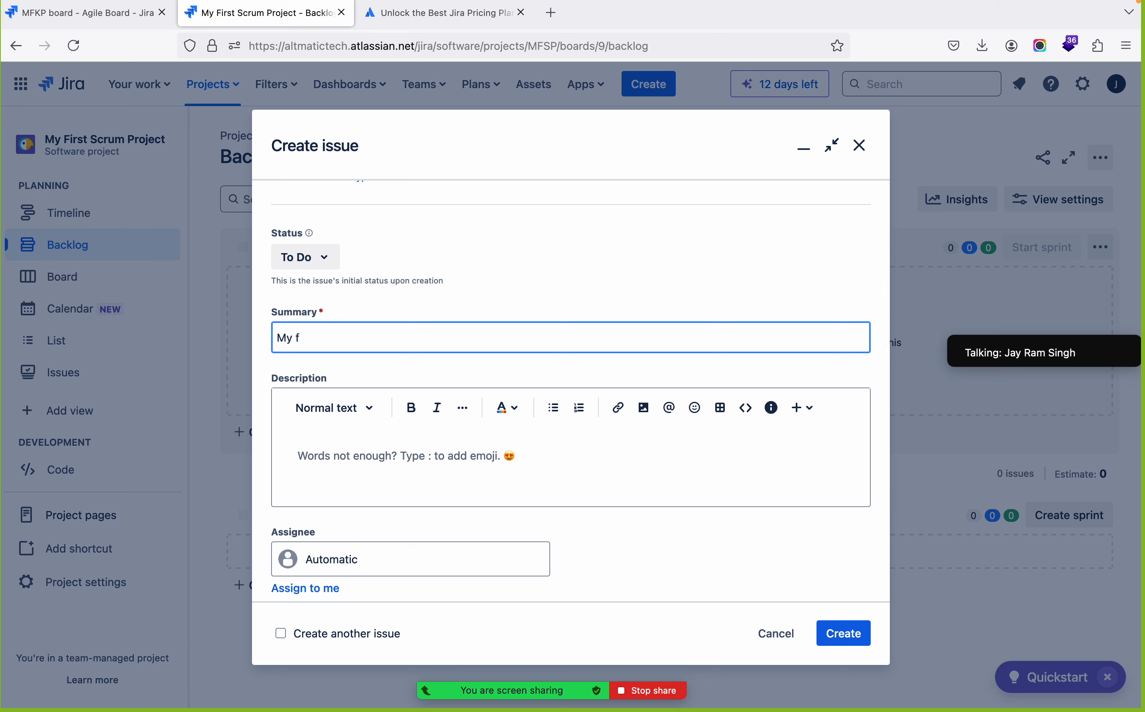
pyautogui.write('irst Sro')
pyautogui.press('BackSpace')
pyautogui.write('tory')
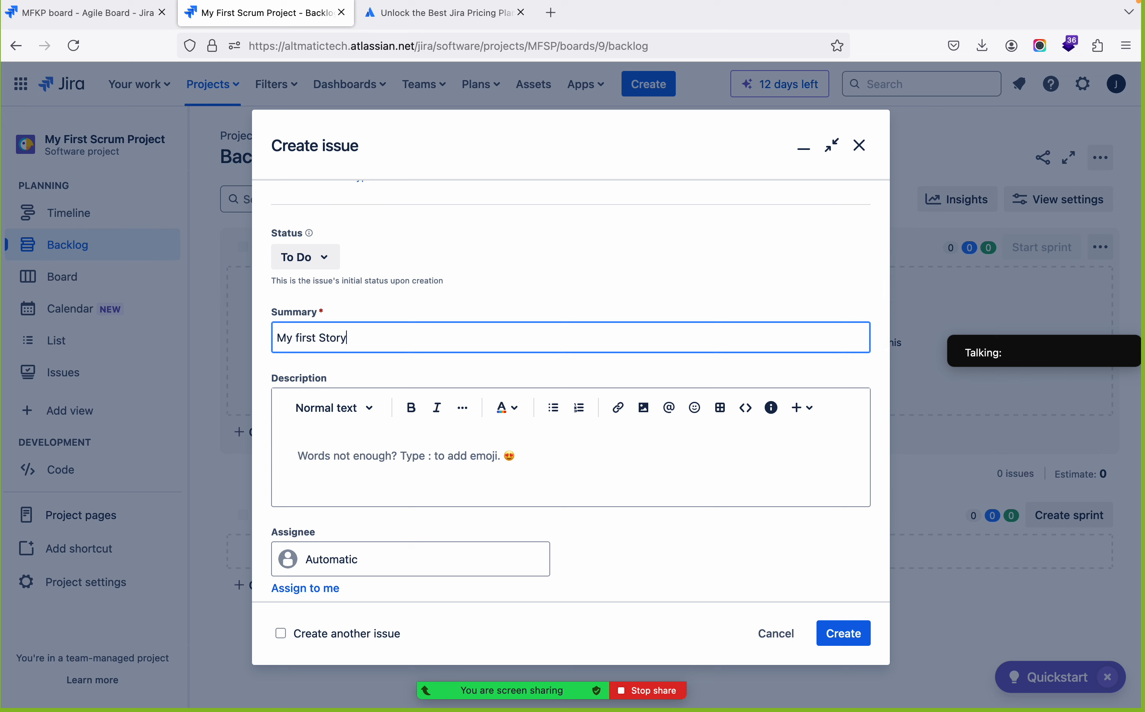
# Enter the story's description as "User Will be able to add items into cart"
pyautogui.click(397, 468)
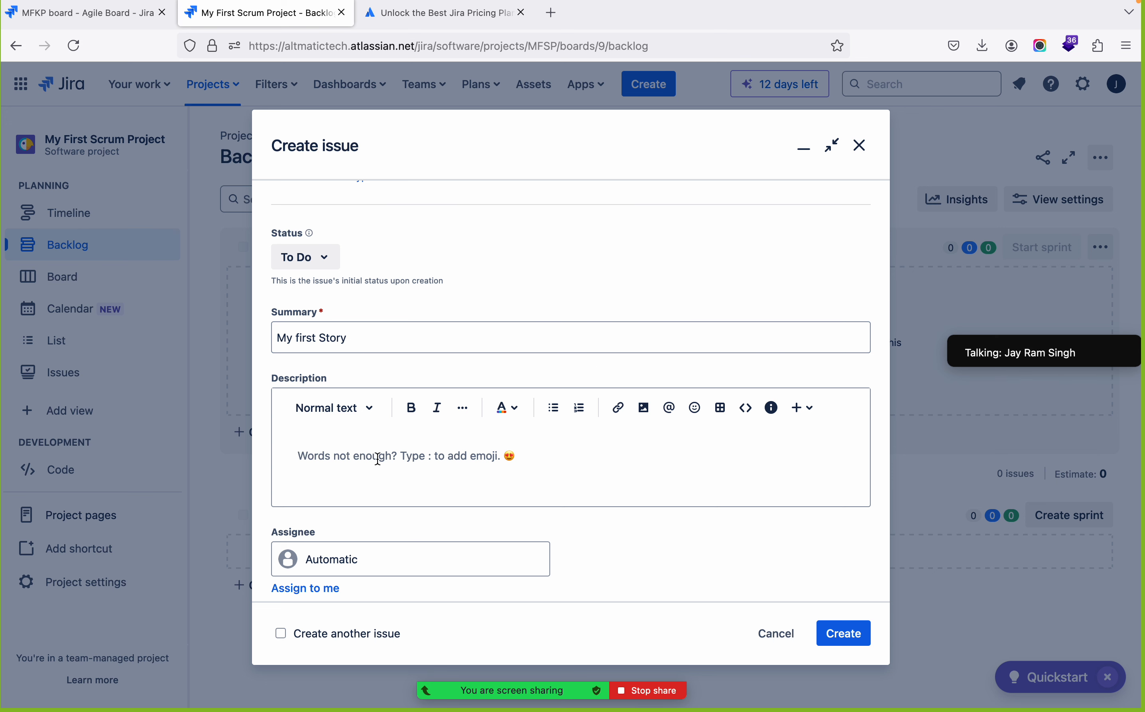
pyautogui.write('Us')
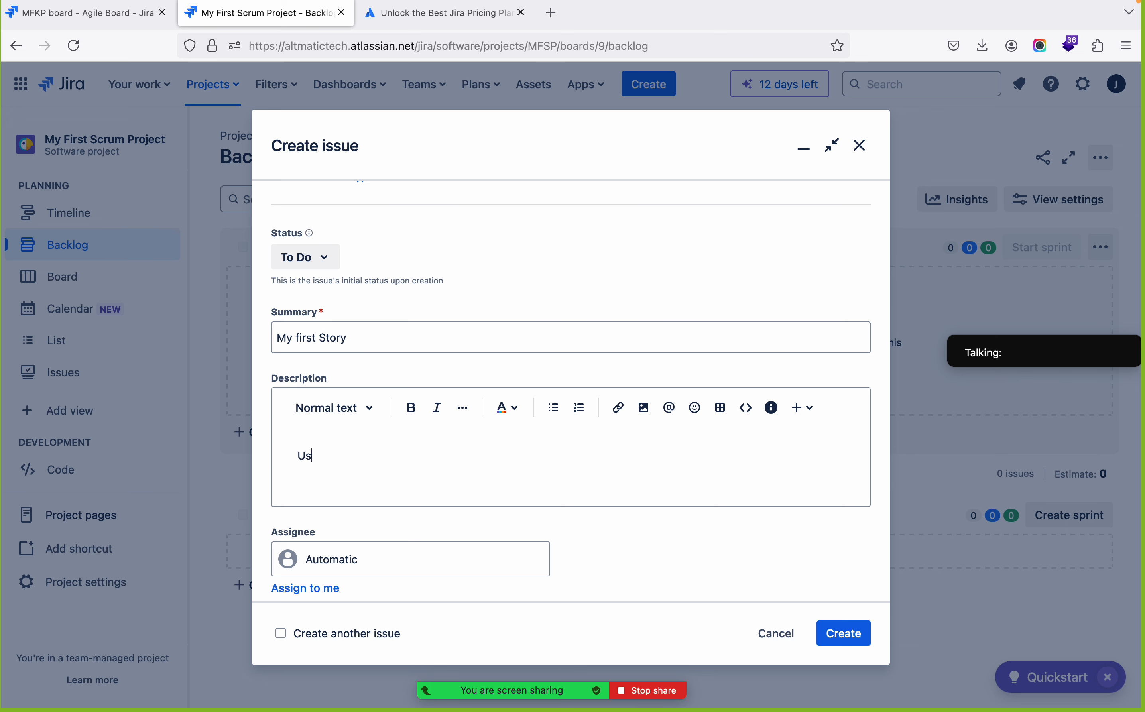
pyautogui.write('er Will b')
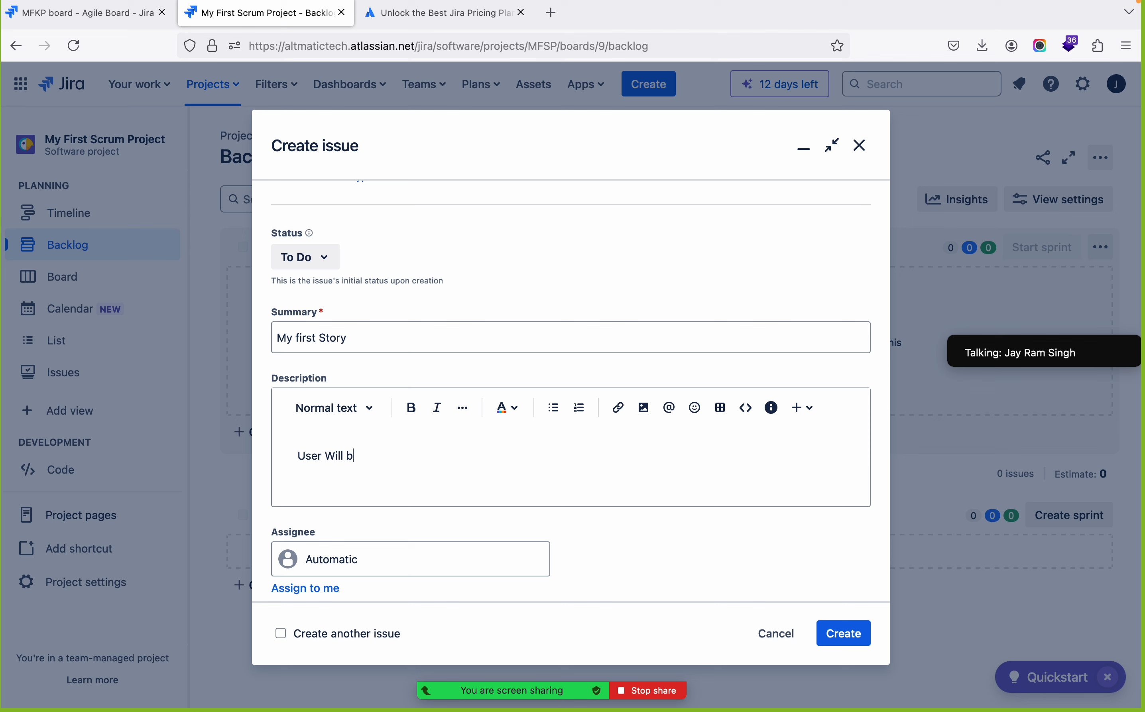
pyautogui.write('e able to add items into cart')
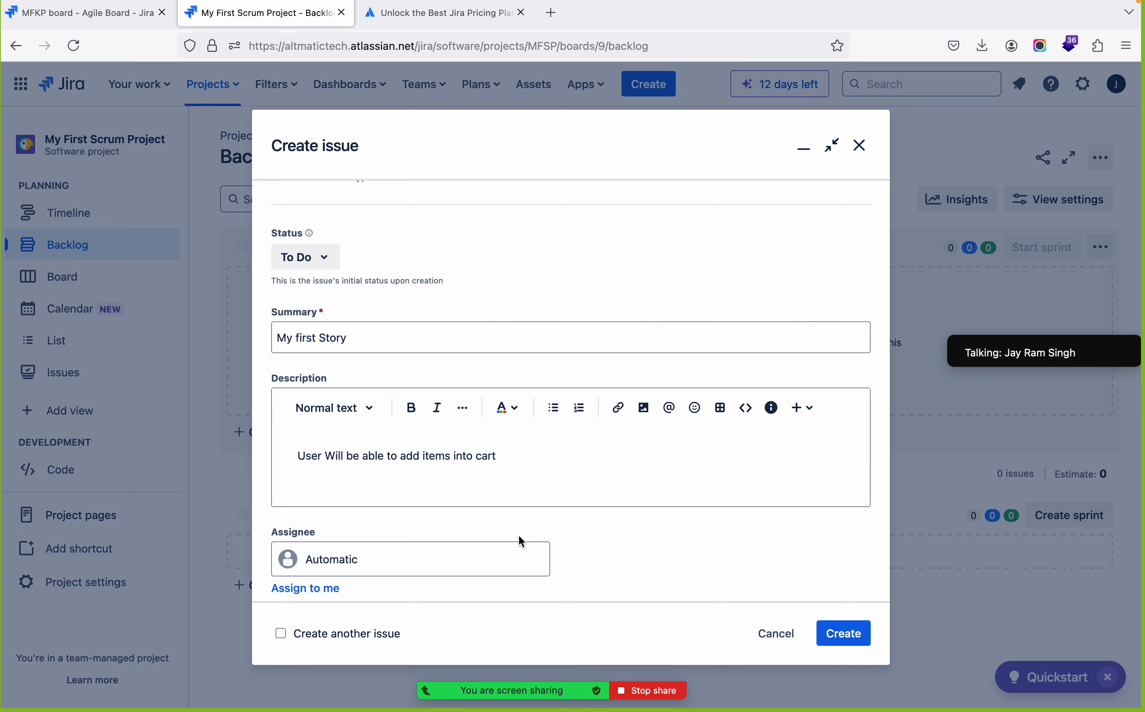
# Set the story's assignee to Unassigned
pyautogui.scroll(-5, 518, 537)
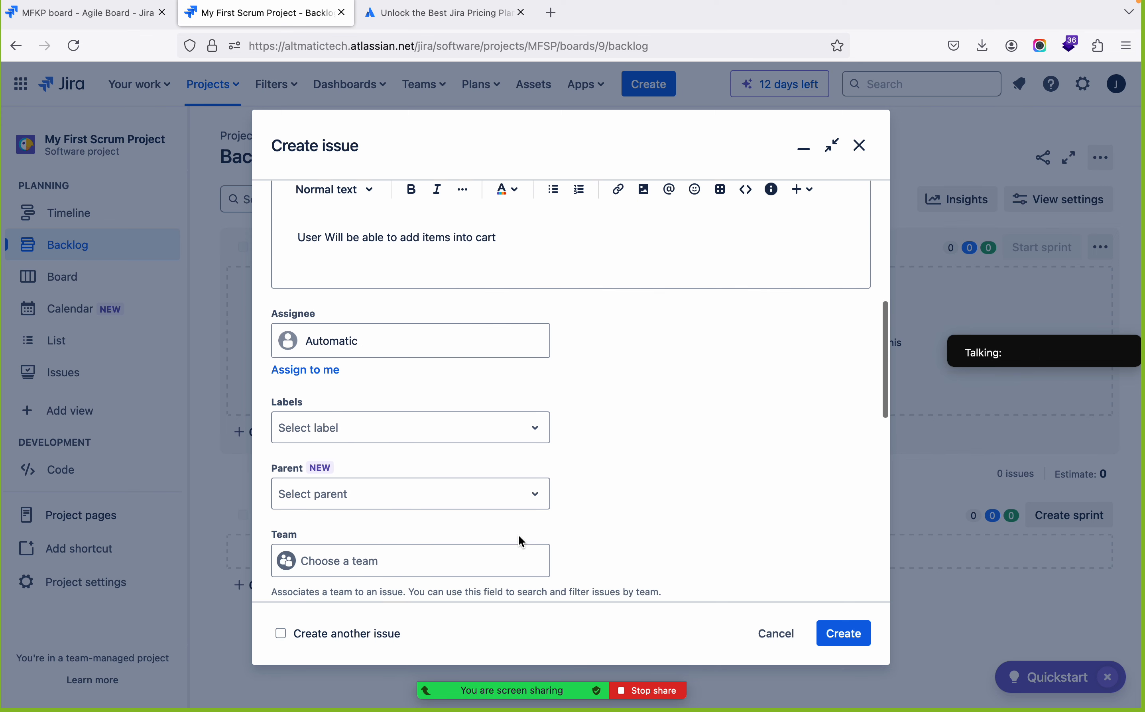
pyautogui.click(411, 317)
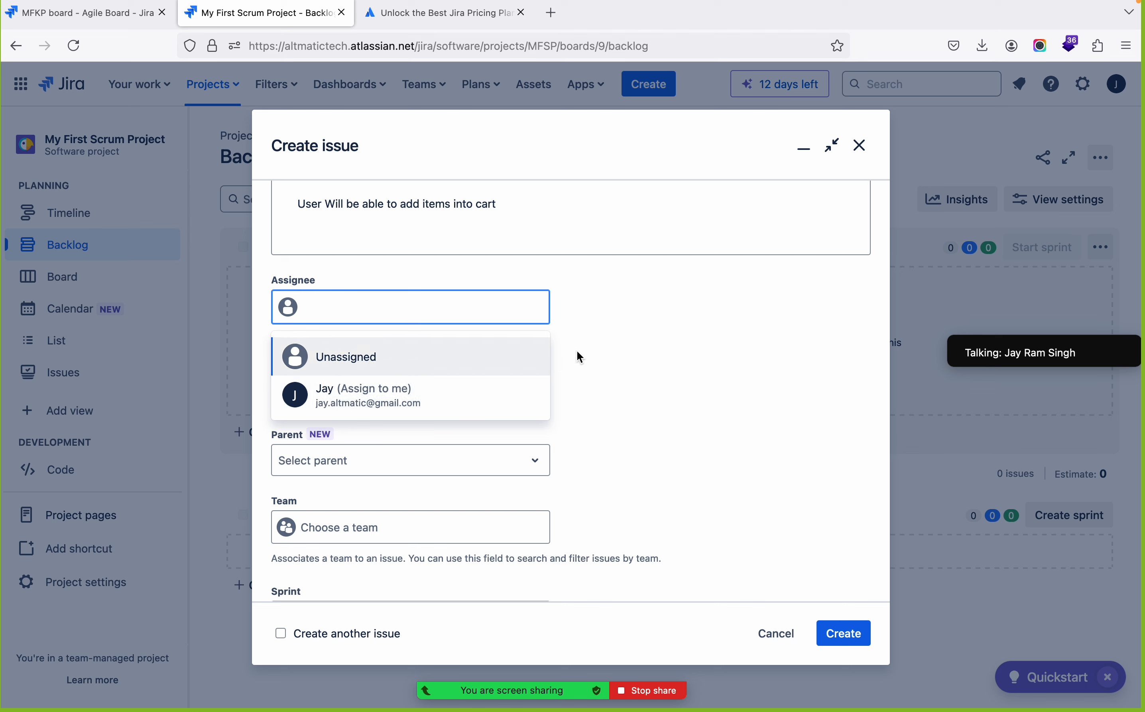
pyautogui.click(336, 366)
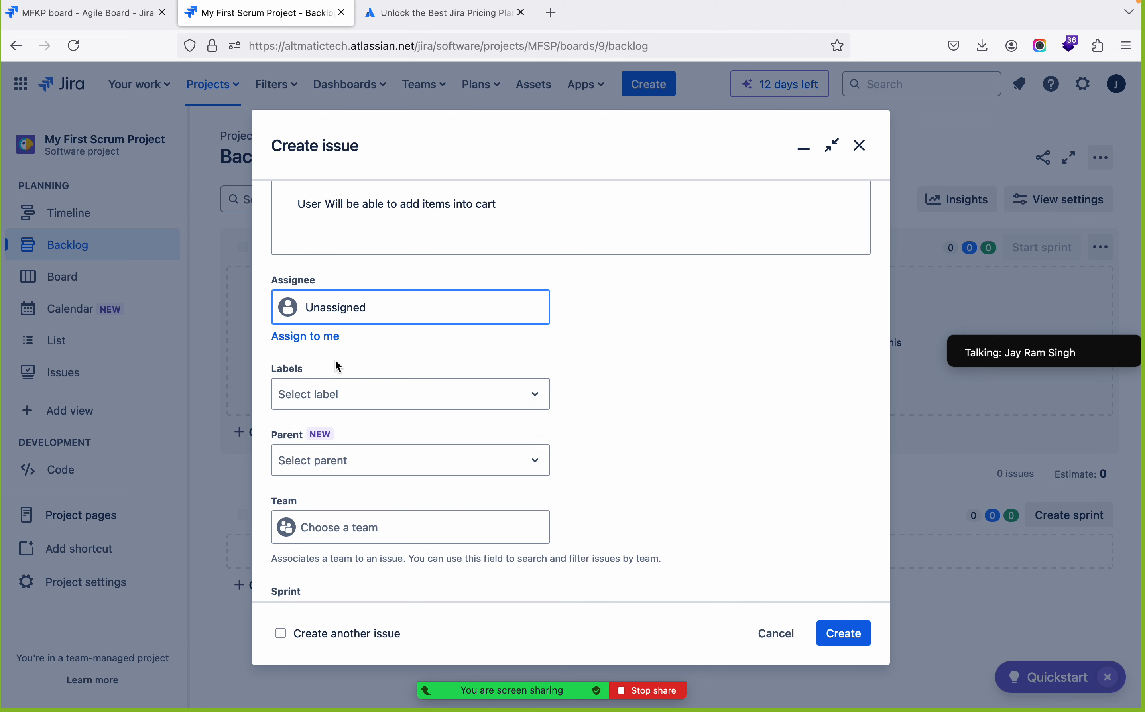
# Add the new label ScrumPro to the story
pyautogui.scroll(-5, 600, 374)
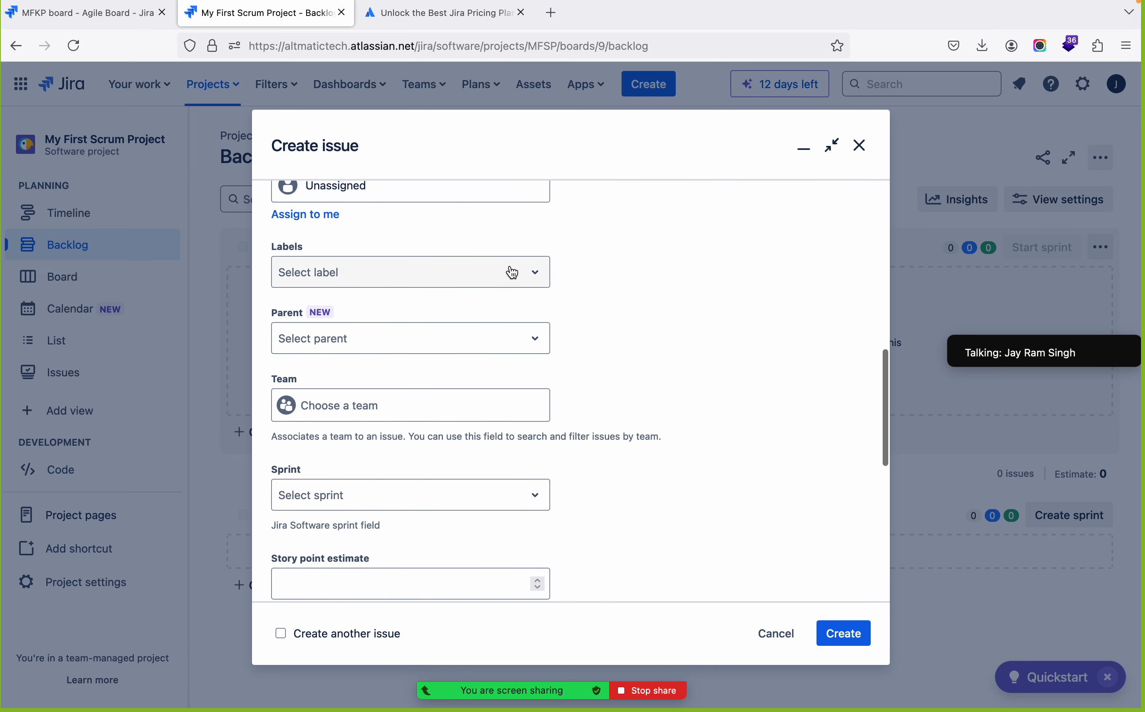
pyautogui.click(522, 280)
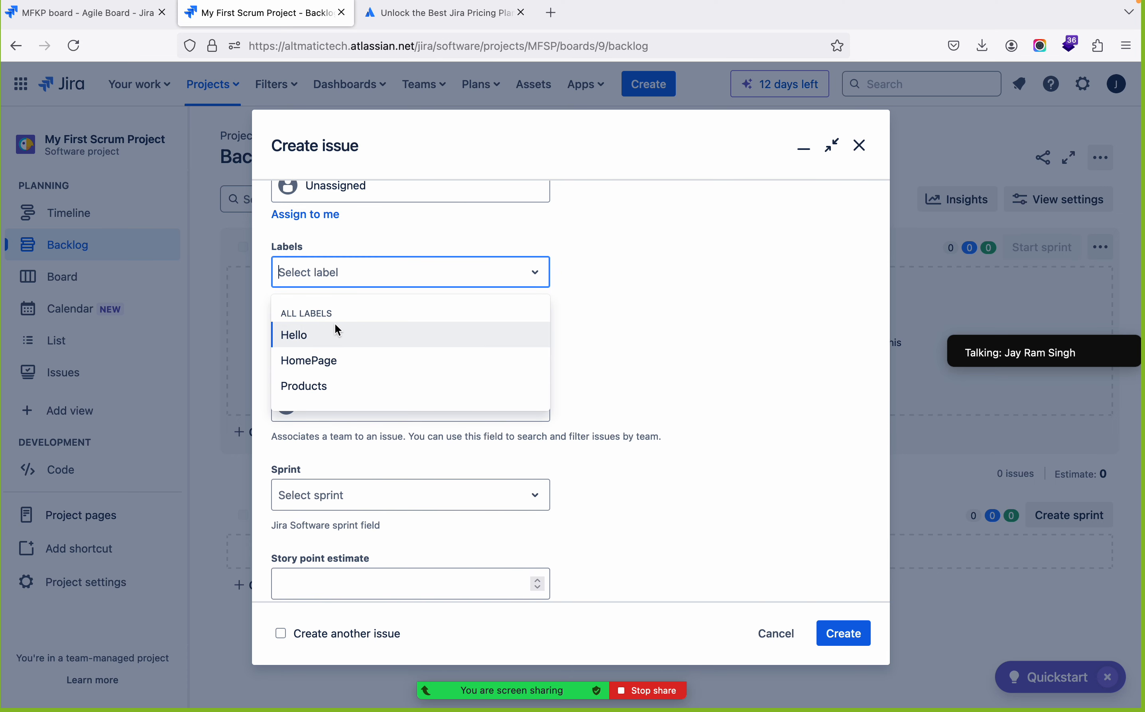
pyautogui.click(404, 278)
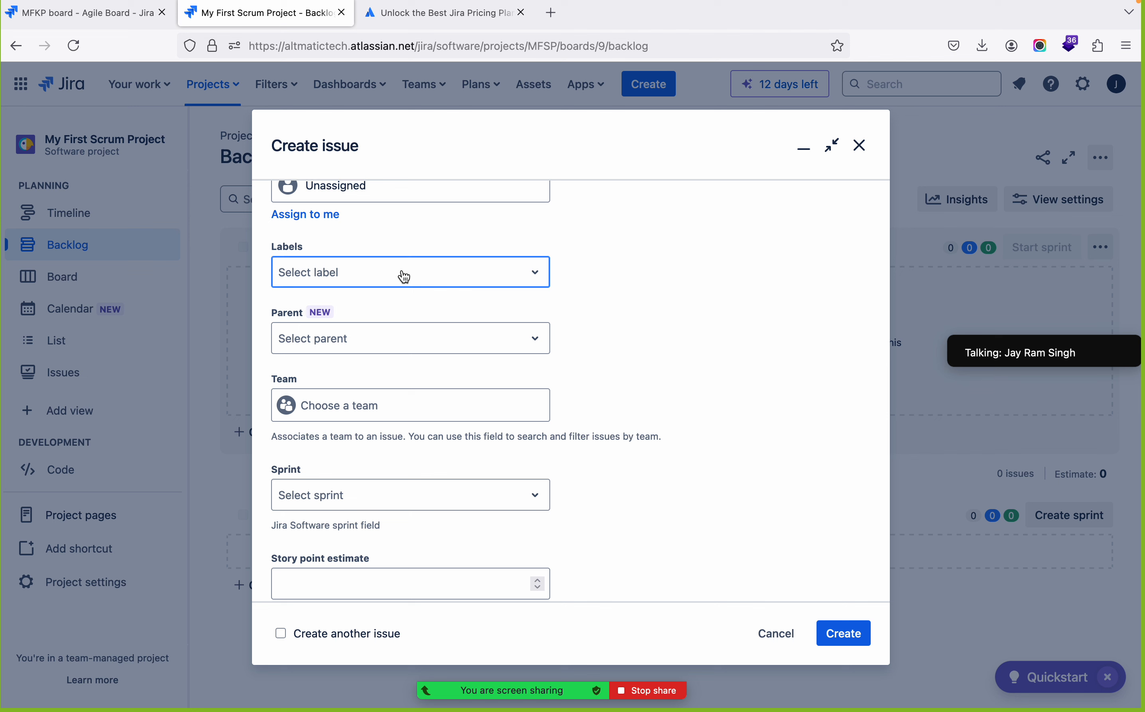
pyautogui.write('Scrun')
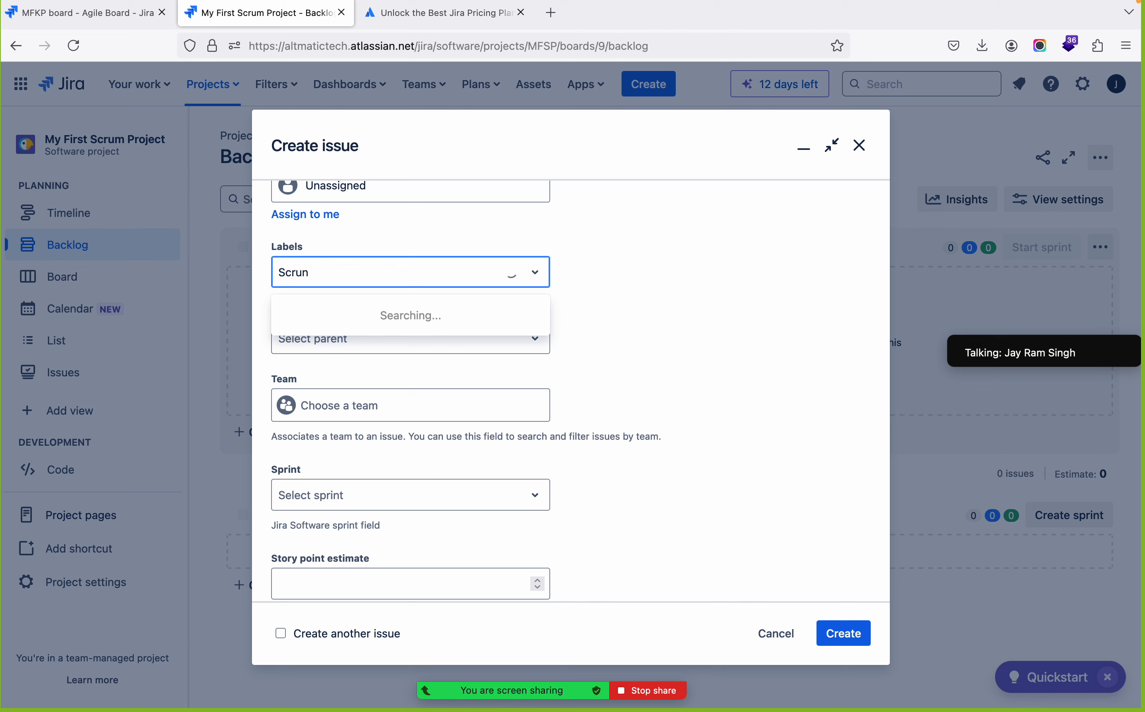
pyautogui.press('BackSpace')
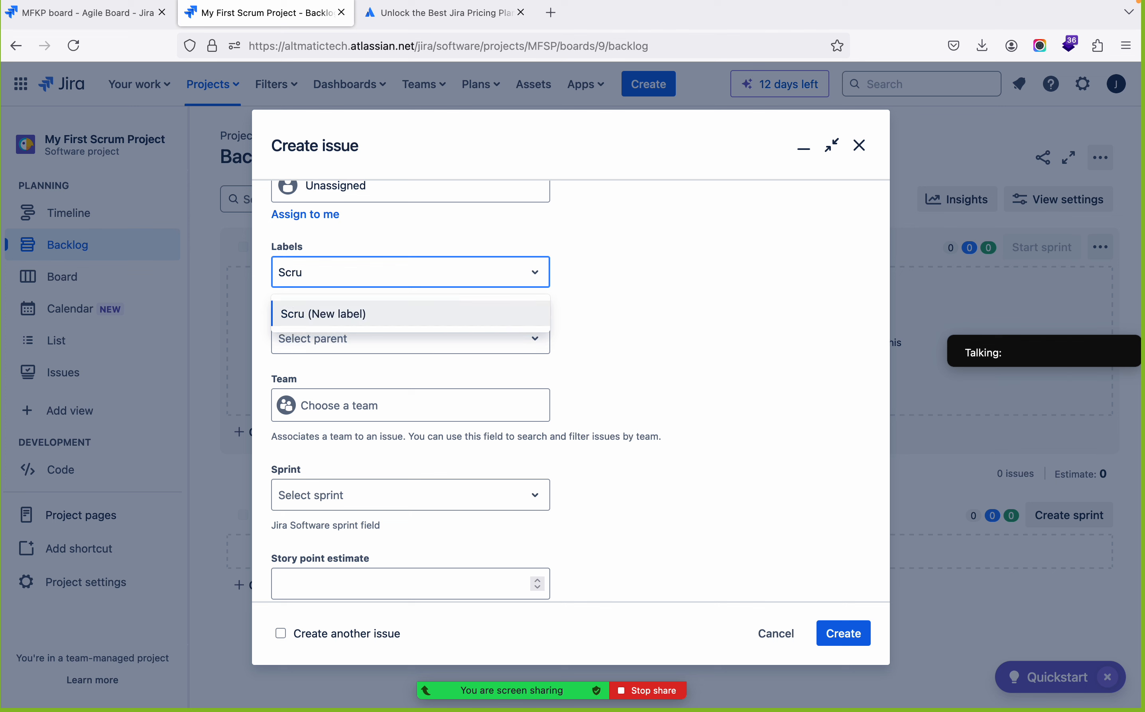
pyautogui.write('mPro')
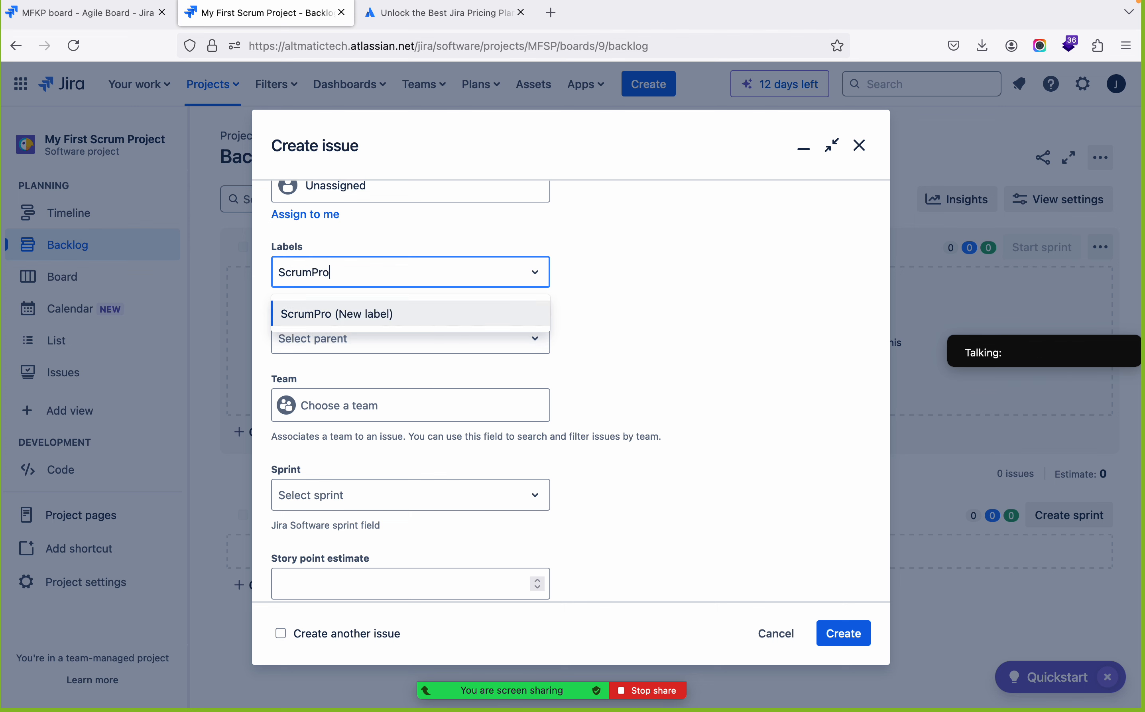
pyautogui.press('Return')
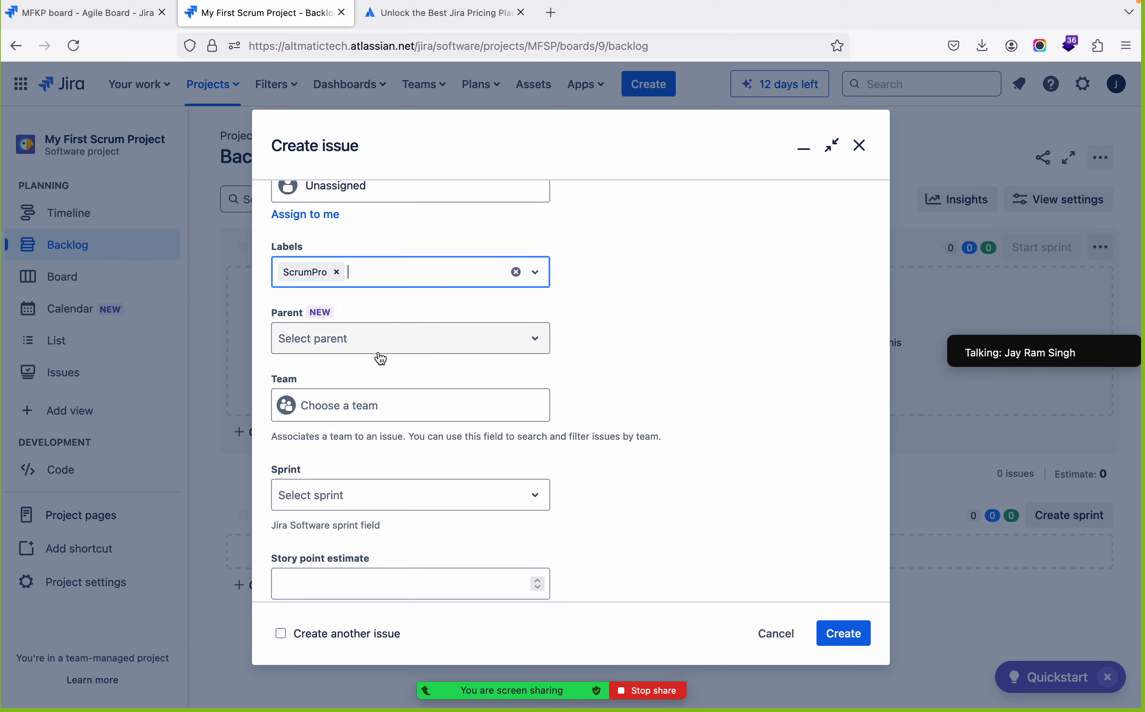
# Examine the story's Parent field and the teams it can be associated with
pyautogui.scroll(10, 518, 255)
pyautogui.scroll(-3, 518, 255)
pyautogui.scroll(-10, 518, 254)
pyautogui.scroll(4, 518, 249)
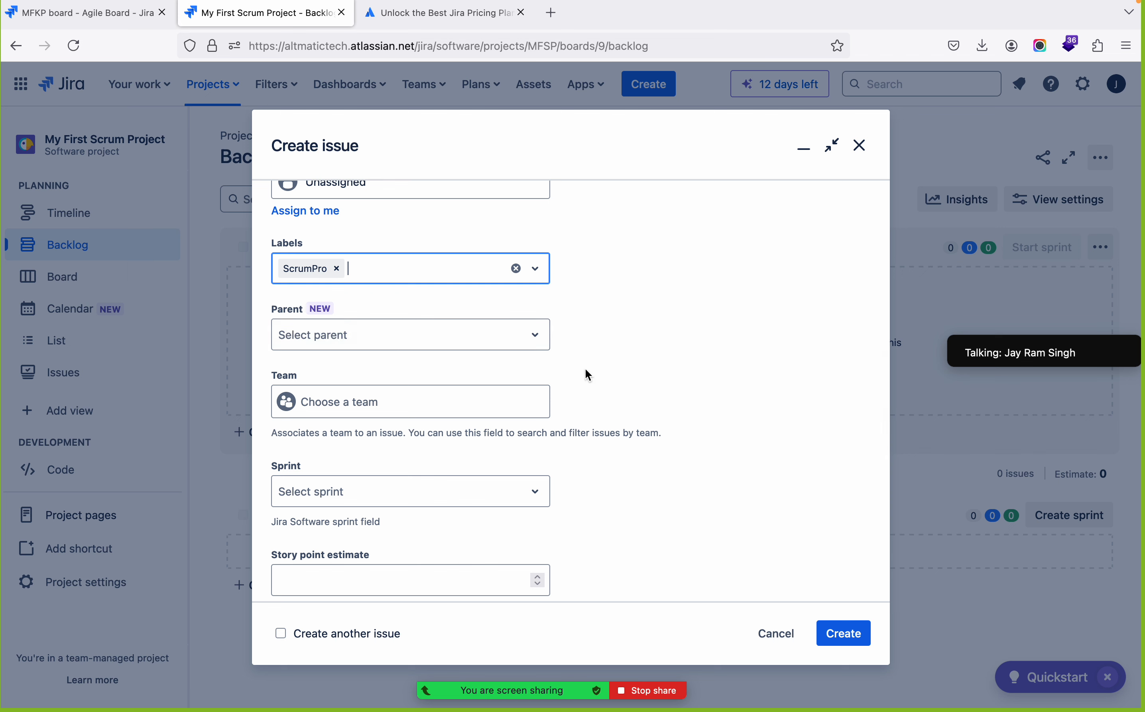
pyautogui.scroll(-3, 586, 369)
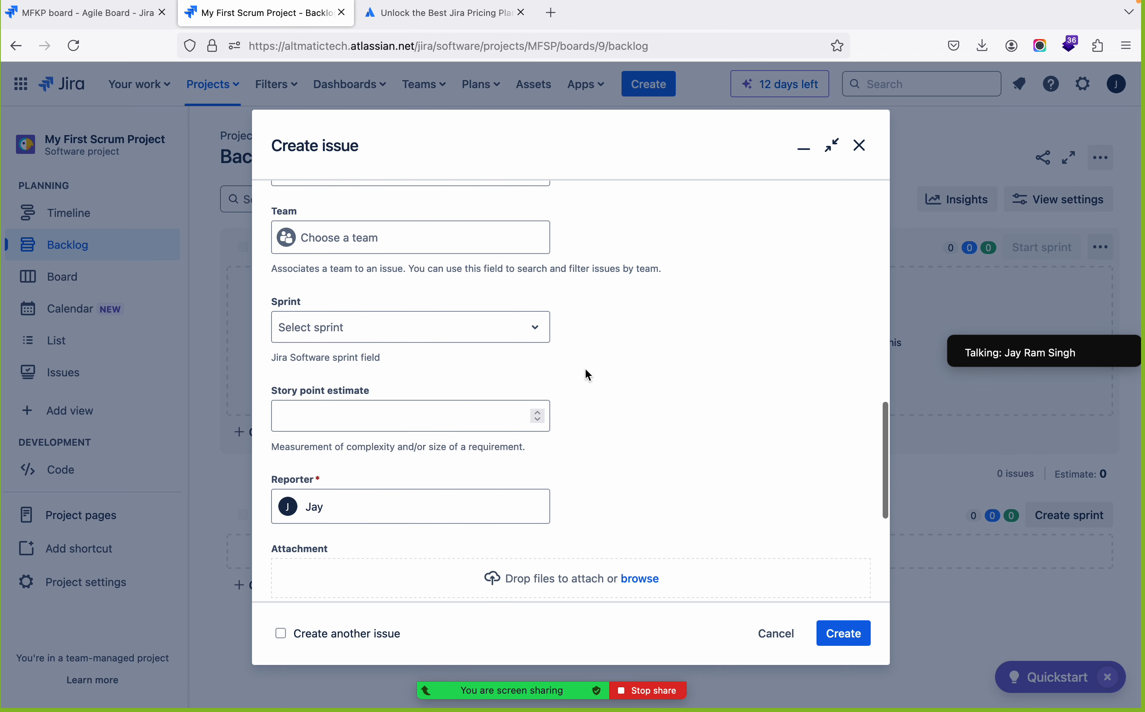
pyautogui.click(380, 244)
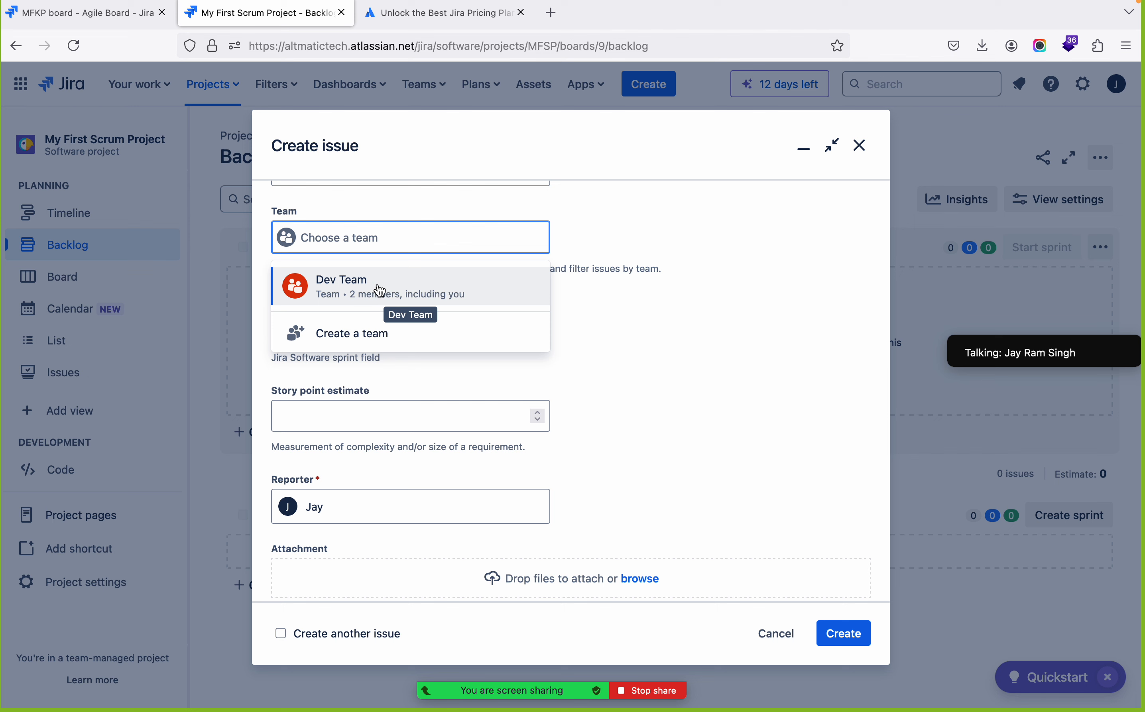
pyautogui.click(623, 224)
# Review the Sprint, Story point estimate and Reporter fields of the new story
pyautogui.scroll(-1, 659, 334)
pyautogui.scroll(-2, 653, 347)
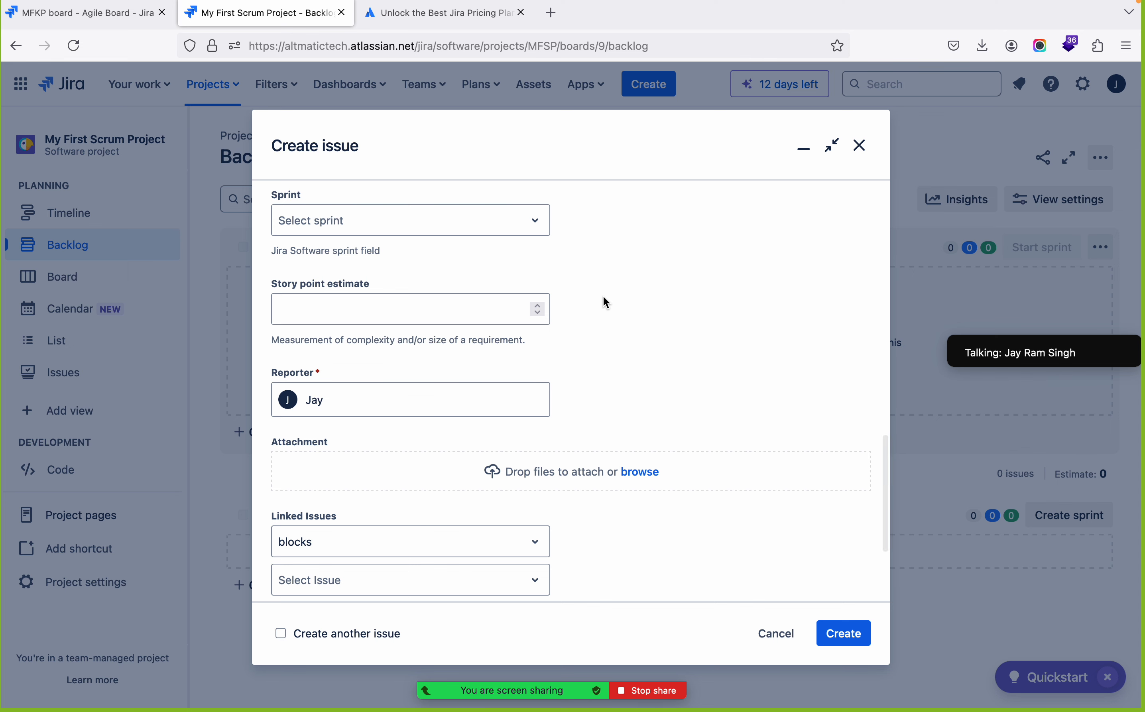
pyautogui.scroll(-3, 603, 297)
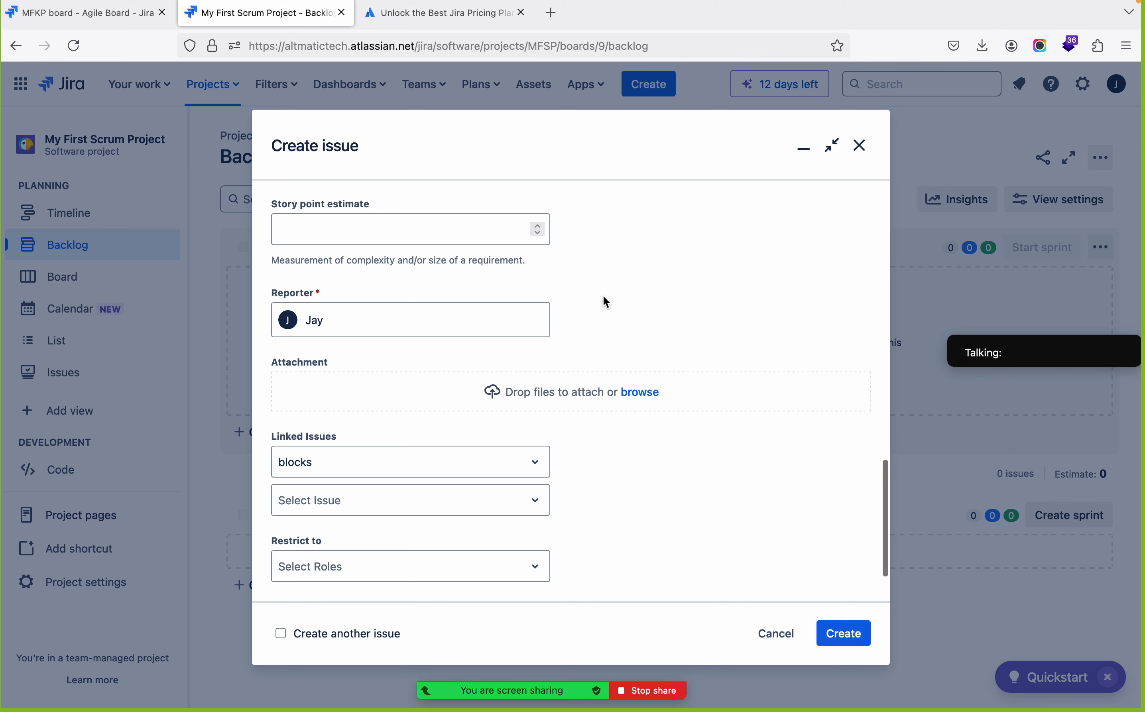
pyautogui.click(351, 240)
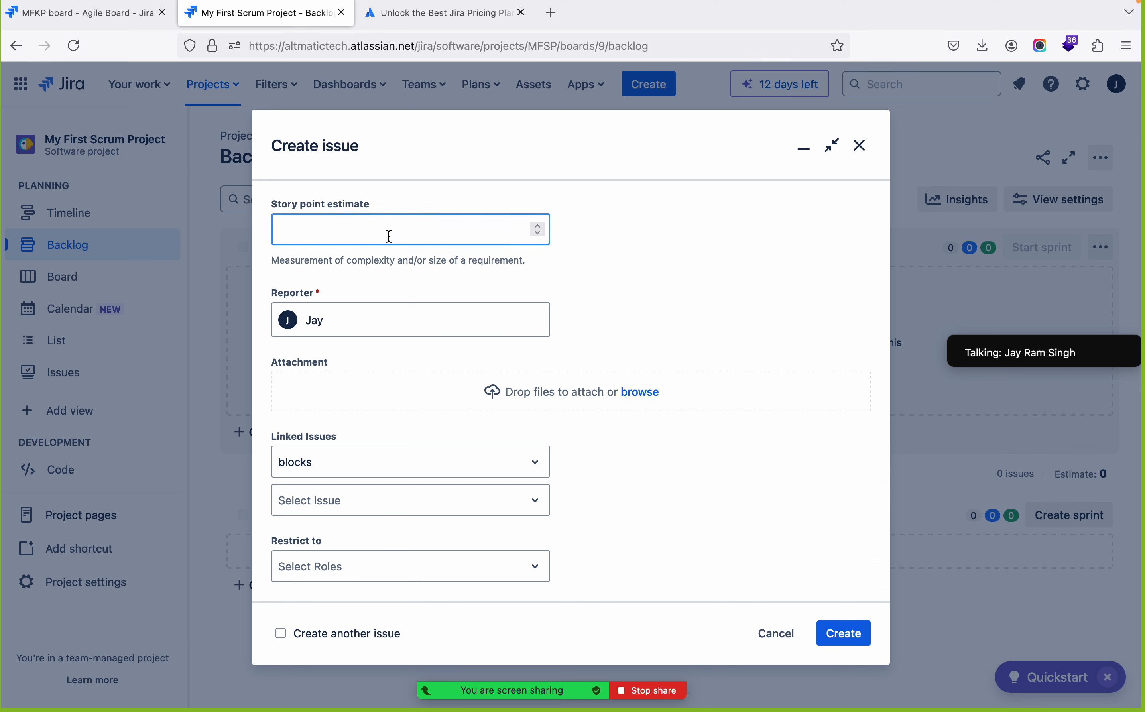
pyautogui.scroll(1, 389, 236)
pyautogui.click(346, 279)
pyautogui.scroll(-3, 591, 312)
pyautogui.scroll(2, 592, 311)
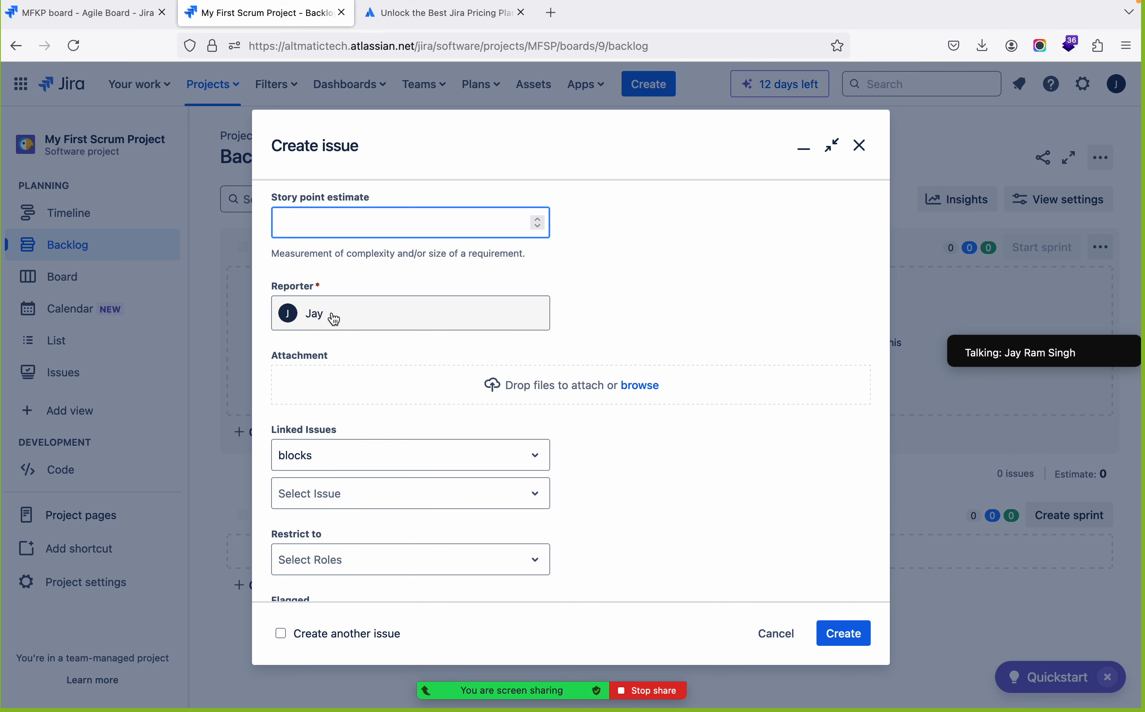
# Review the story's Linked Issues field and the roles available for restricting access to it
pyautogui.scroll(-2, 541, 328)
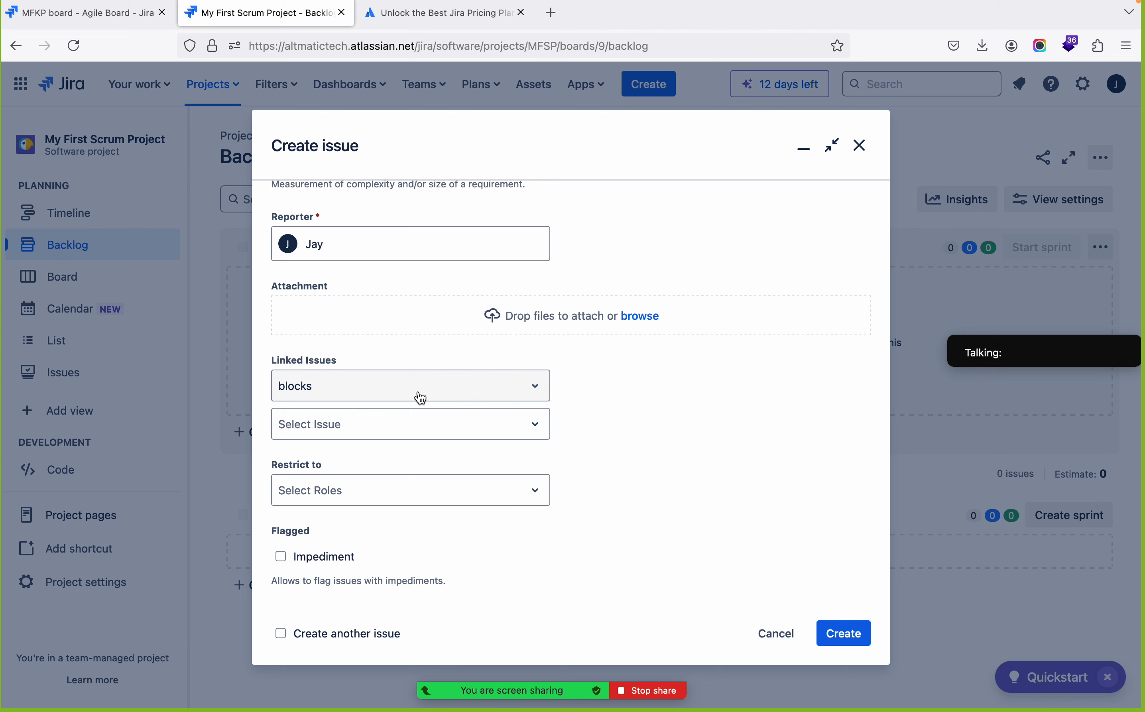
pyautogui.click(446, 441)
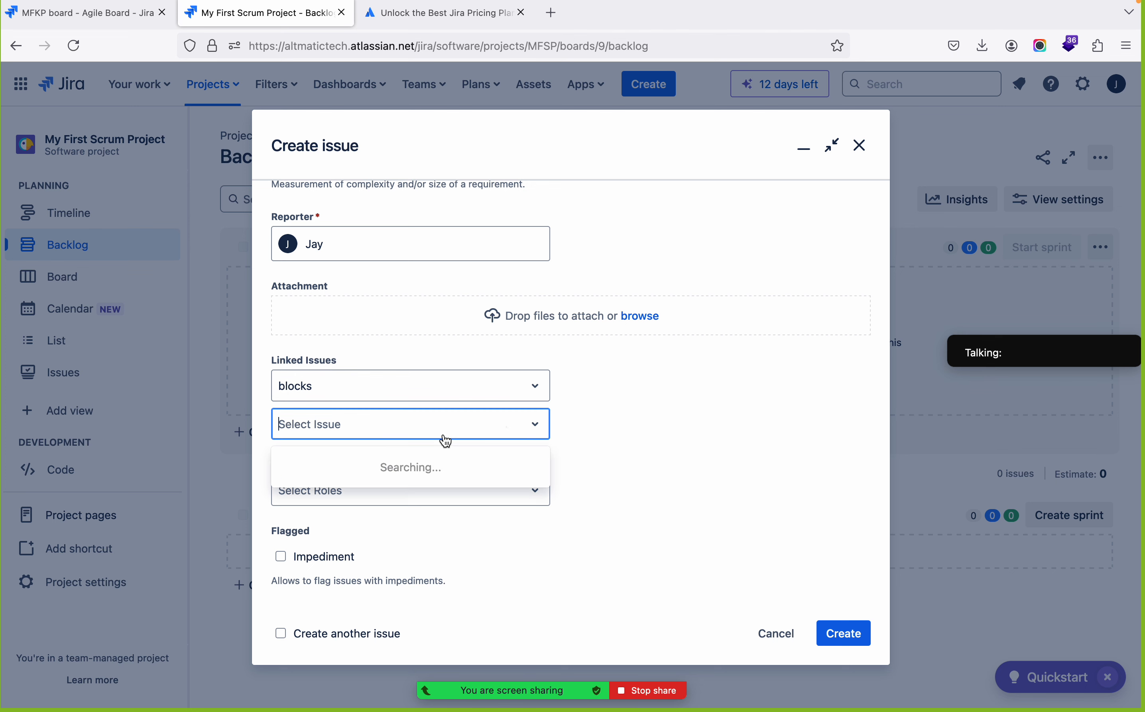
pyautogui.click(620, 429)
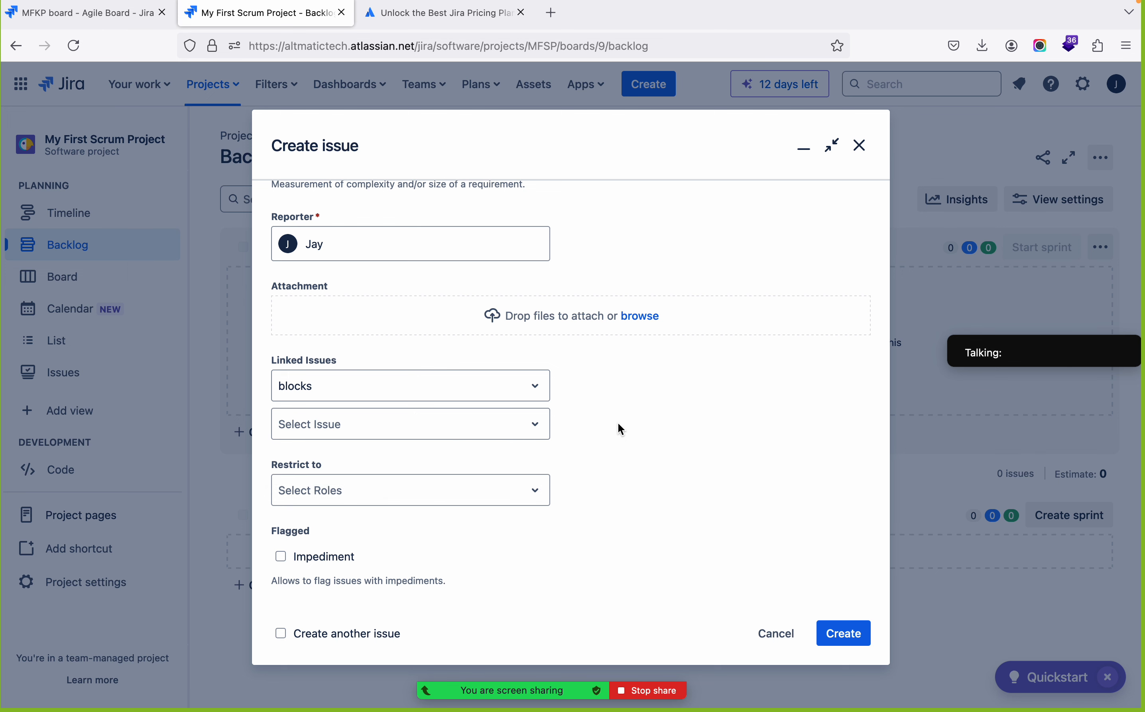
pyautogui.click(514, 492)
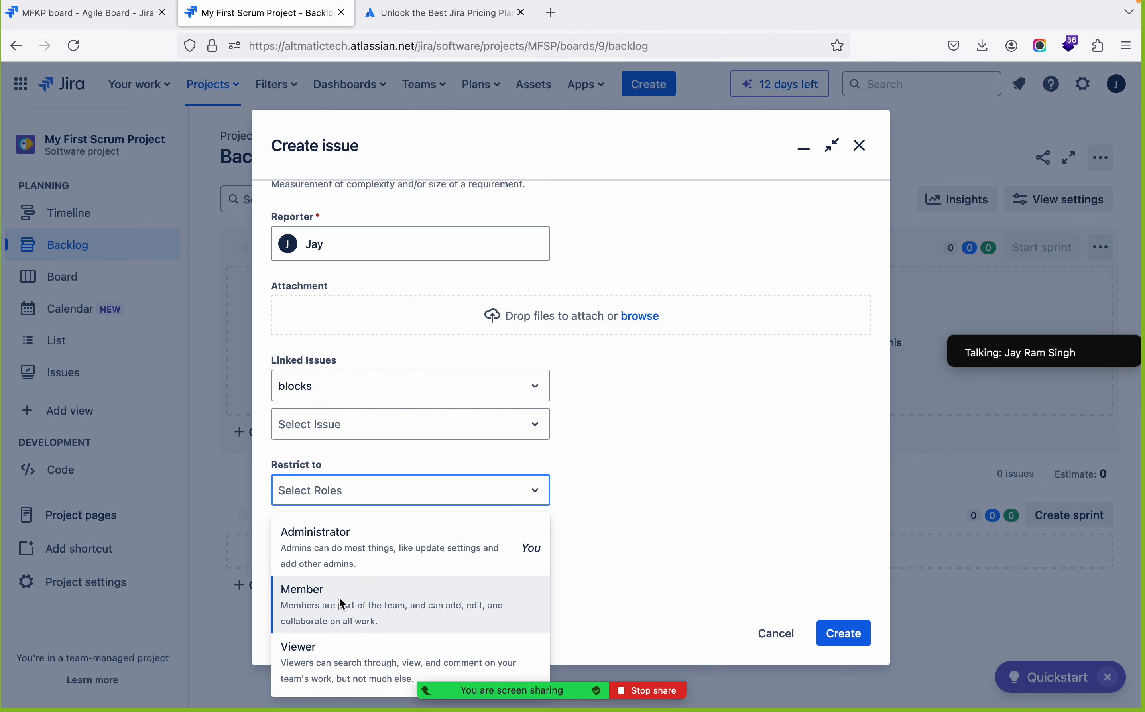
pyautogui.click(614, 483)
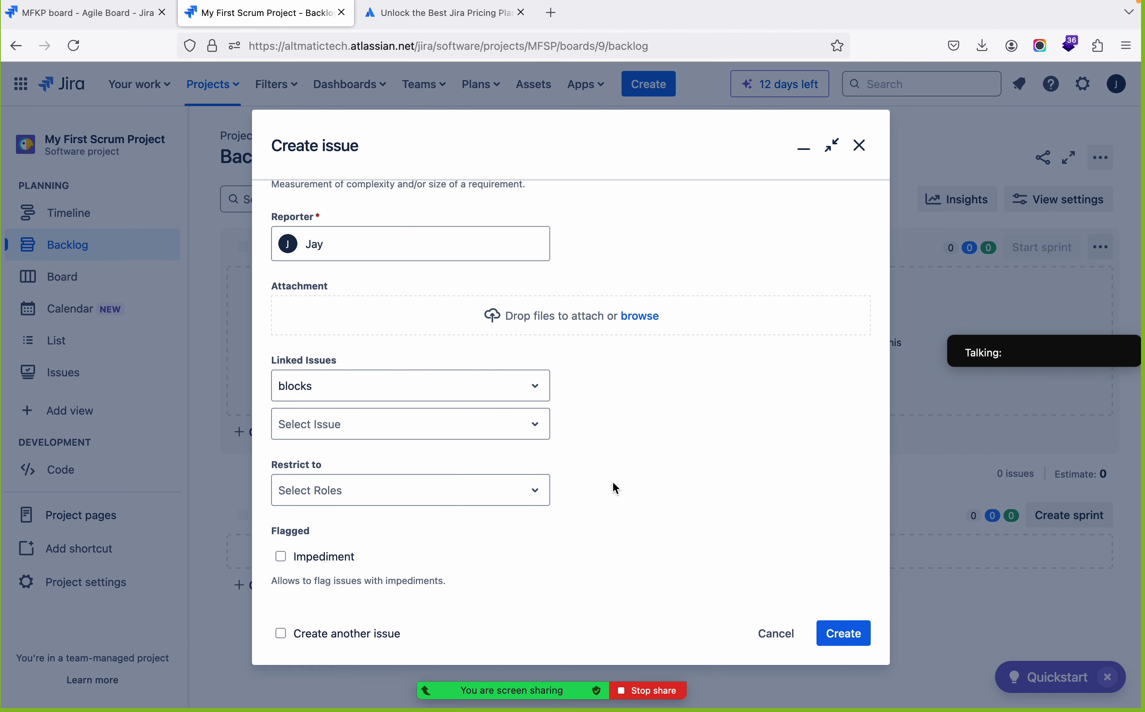
pyautogui.click(499, 497)
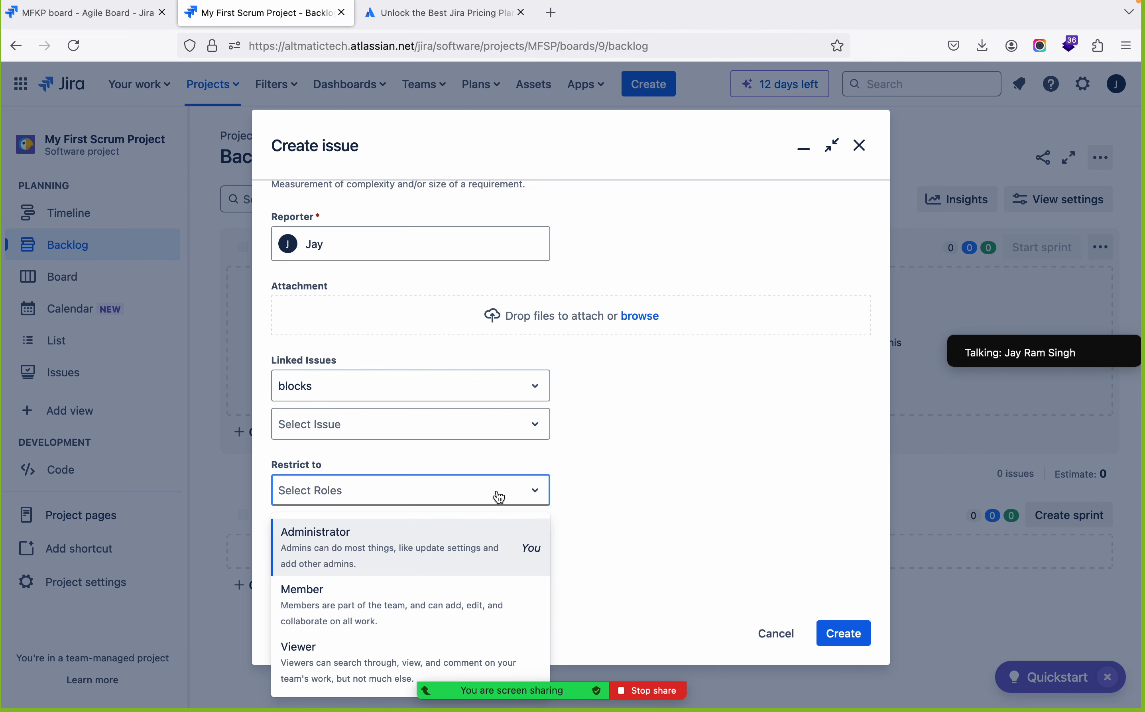
pyautogui.click(633, 479)
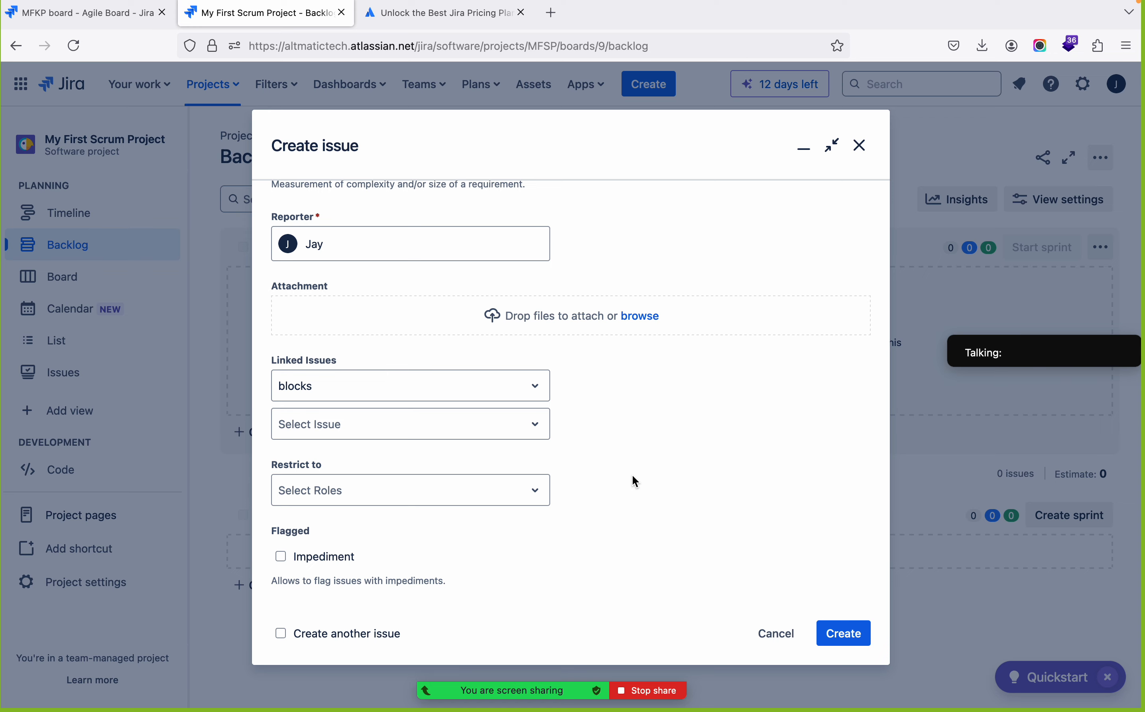
# Create the story with the filled-in details and dismiss the confirmation notice
pyautogui.click(841, 636)
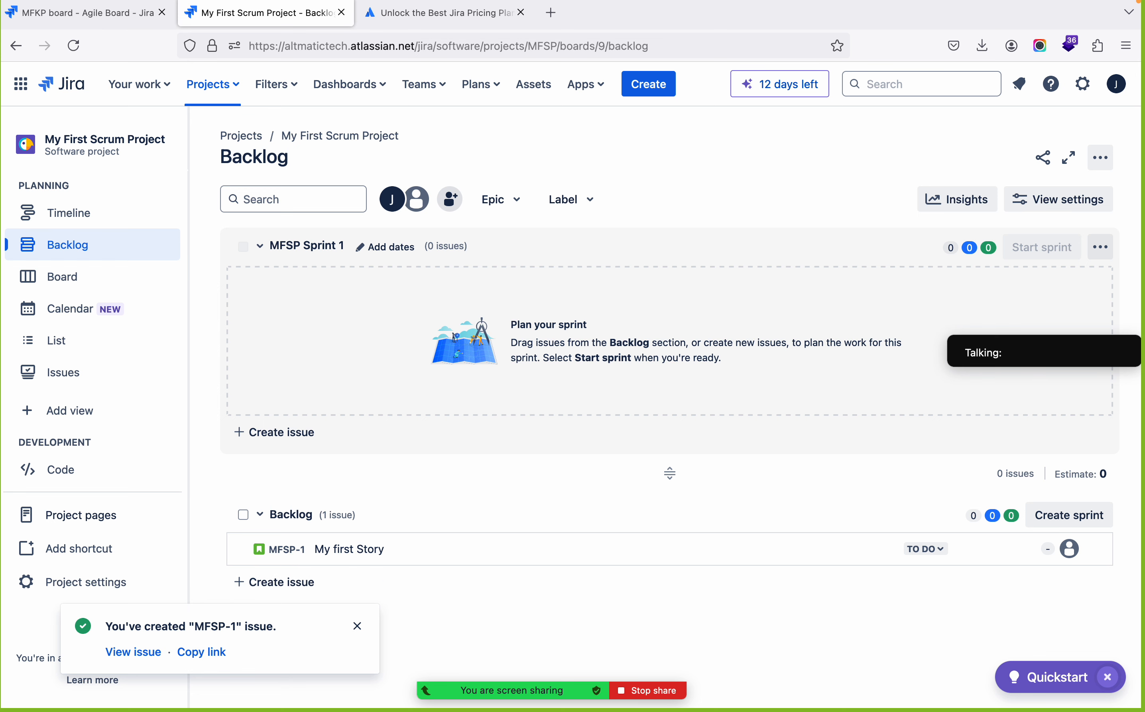
pyautogui.click(354, 628)
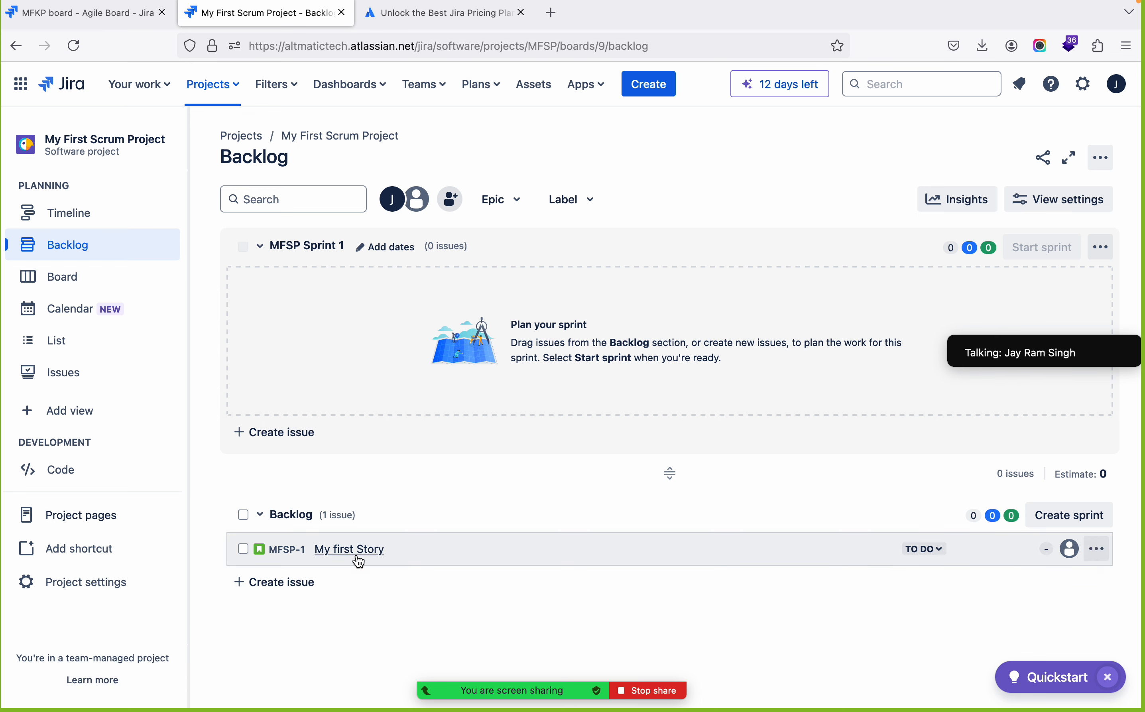
# Add two task issues named Second Story and Third Story to the backlog
pyautogui.click(254, 583)
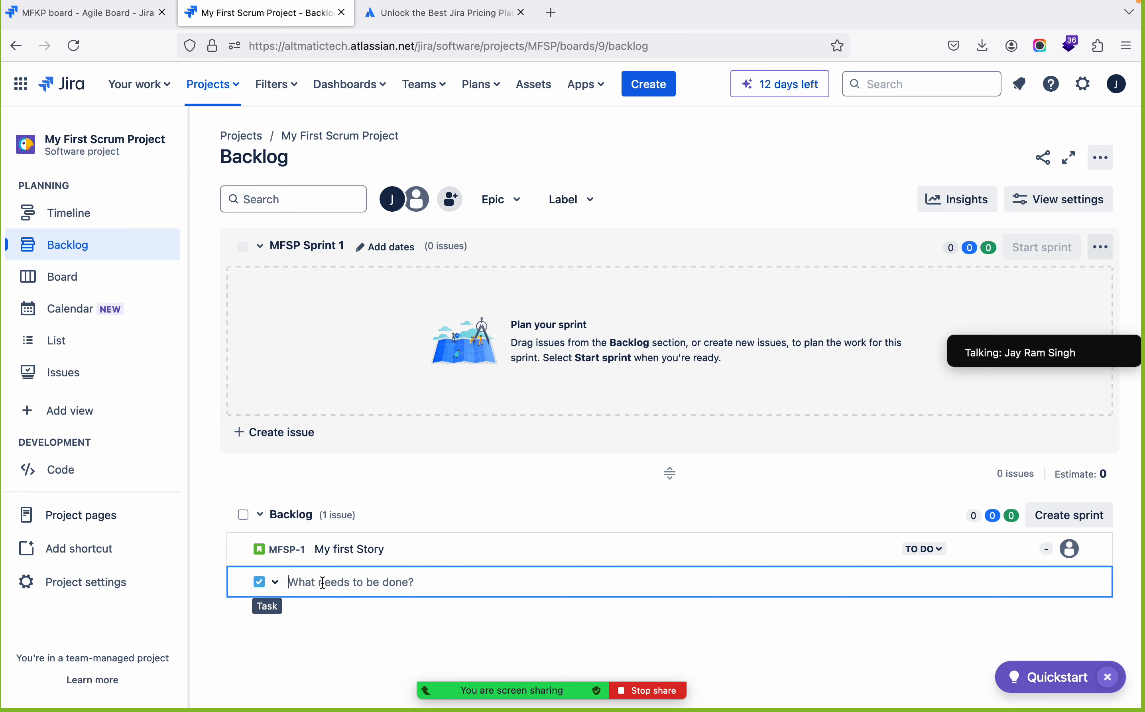
pyautogui.write('Se')
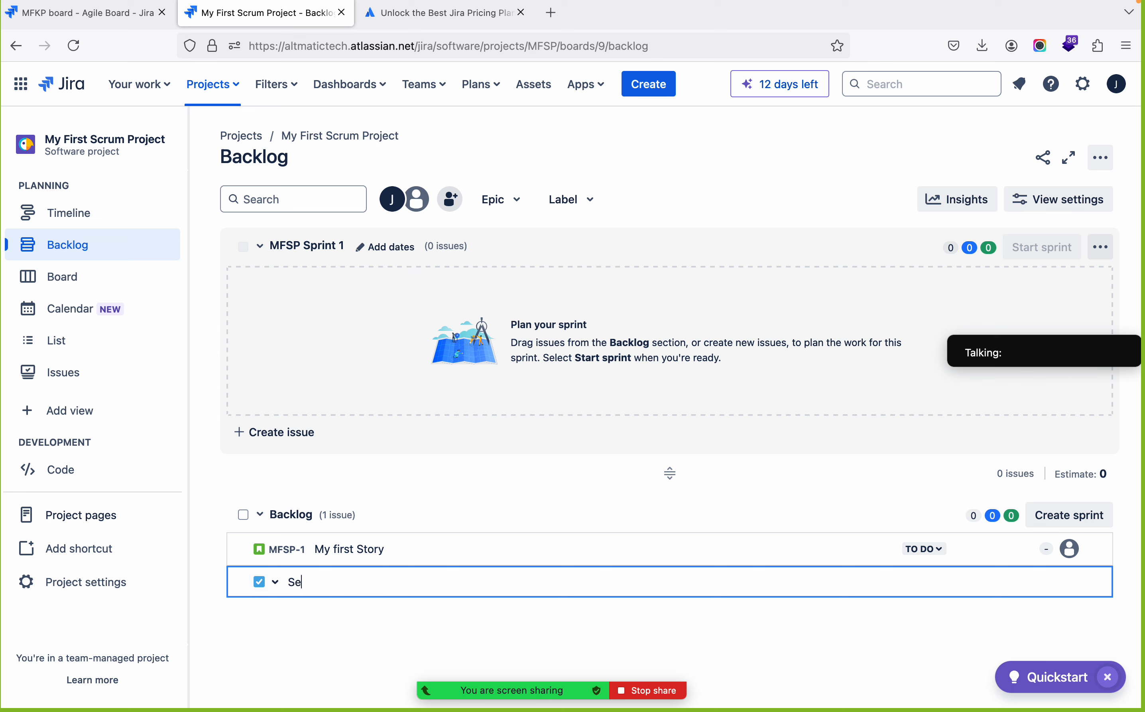
pyautogui.write('cond Story')
pyautogui.press('Return')
pyautogui.write('Th')
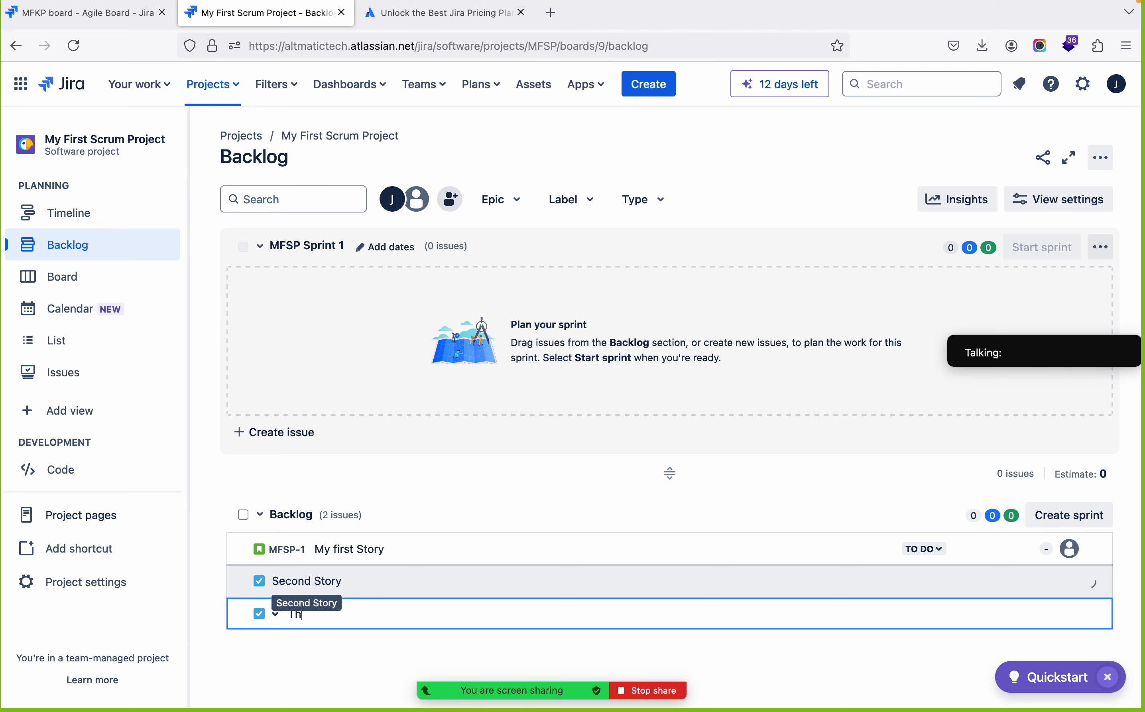
pyautogui.write('ird Story')
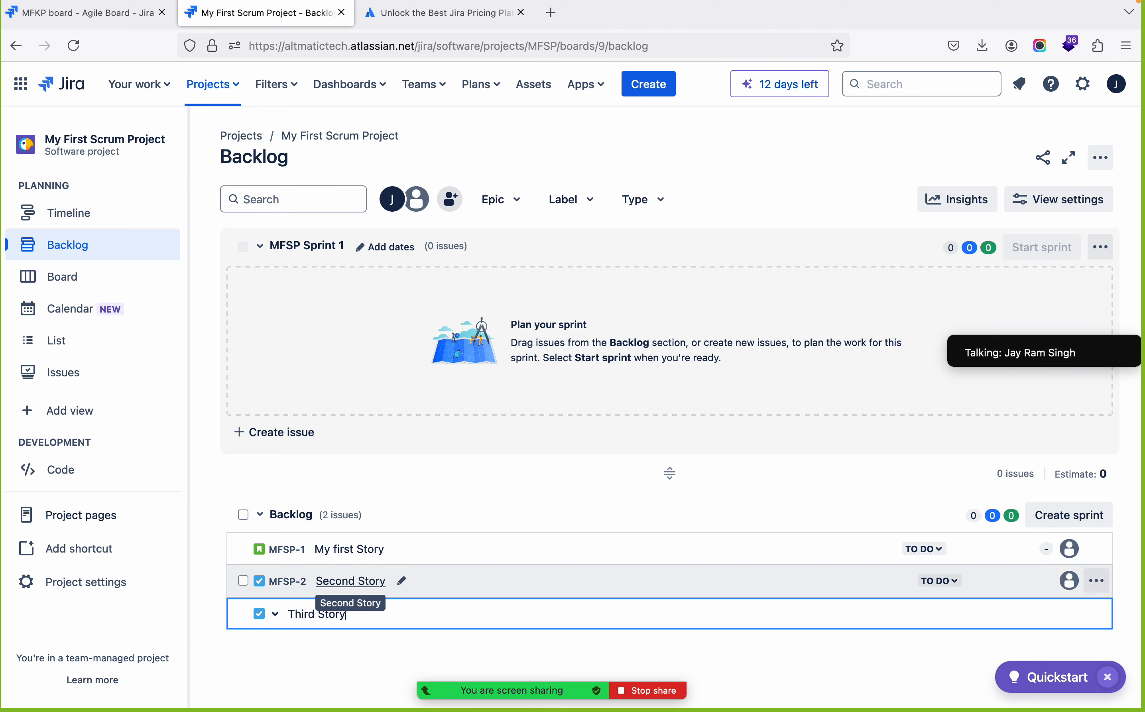
pyautogui.press('Return')
# Add two more task issues named Forth Story and Fifth Story to the backlog
pyautogui.write('F')
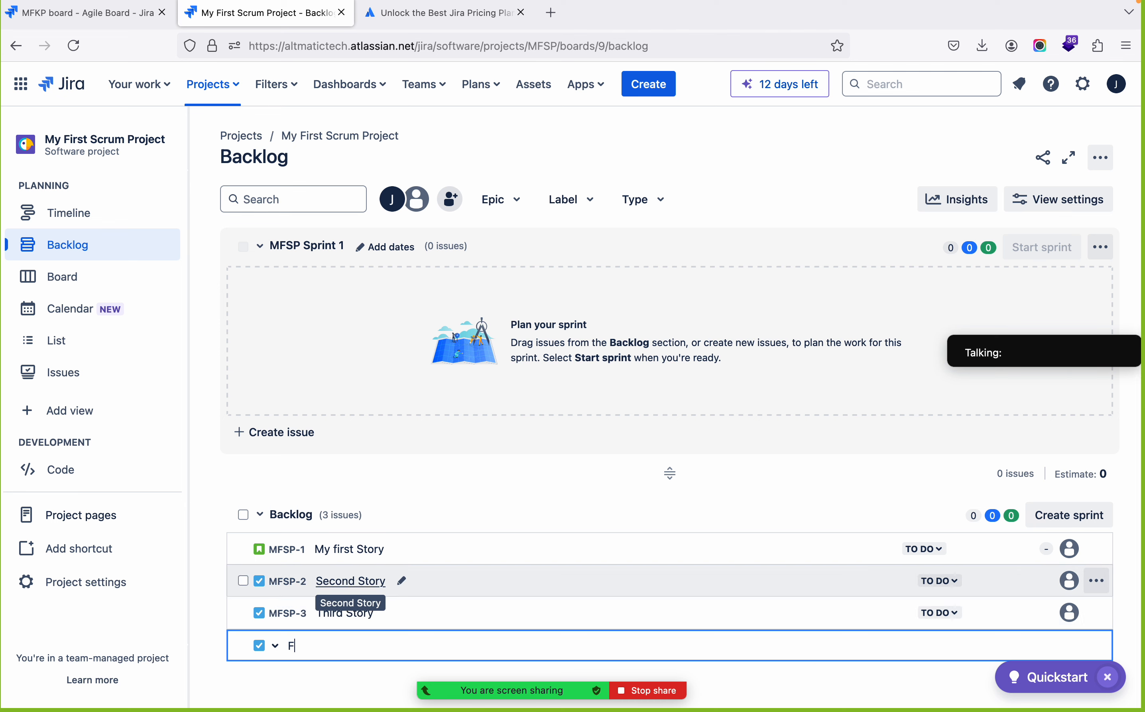
pyautogui.write('orth Story')
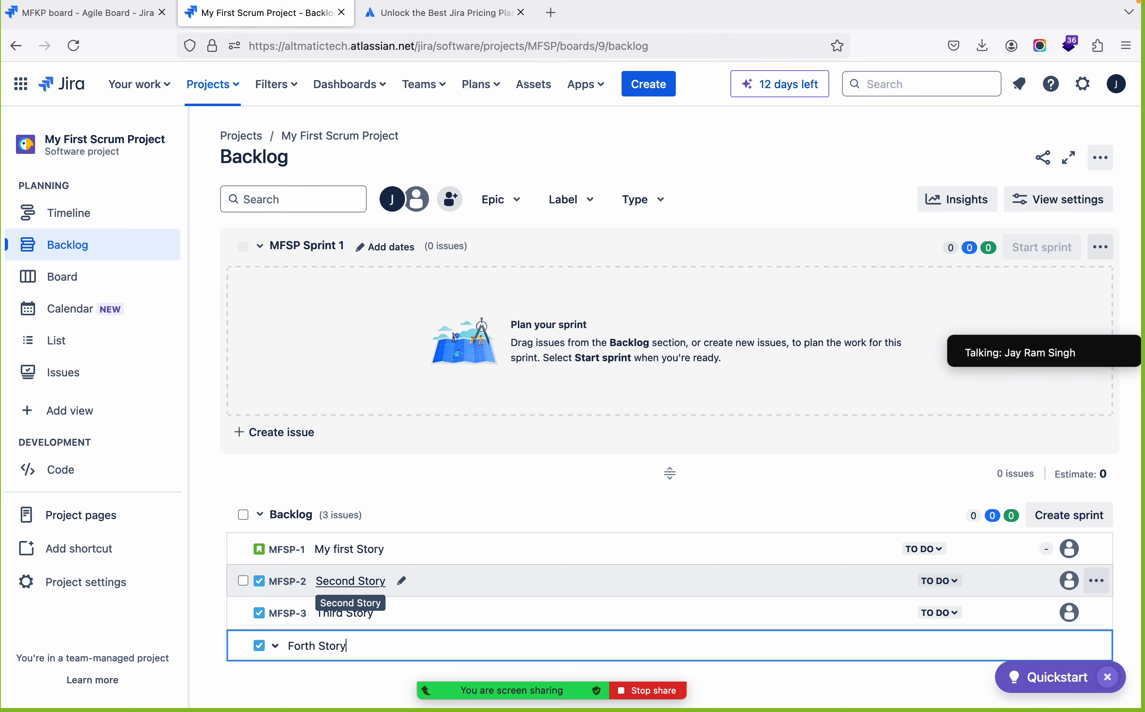
pyautogui.press('Return')
pyautogui.write('Fi')
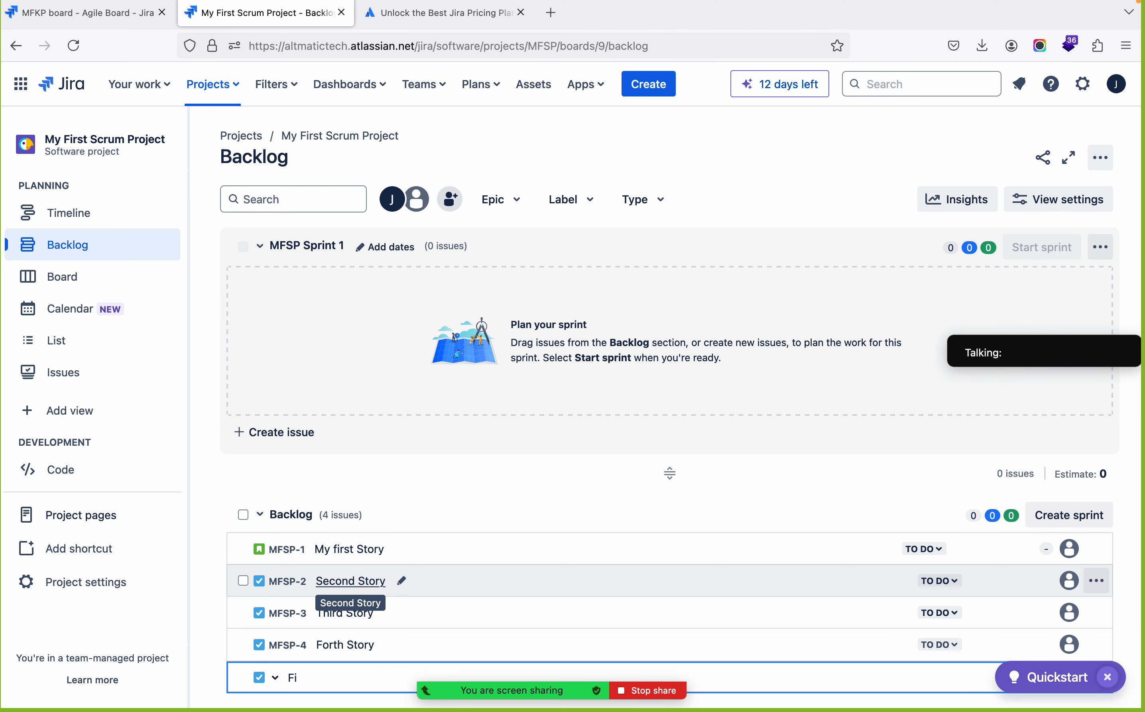
pyautogui.write('fth Story')
pyautogui.press('Return')
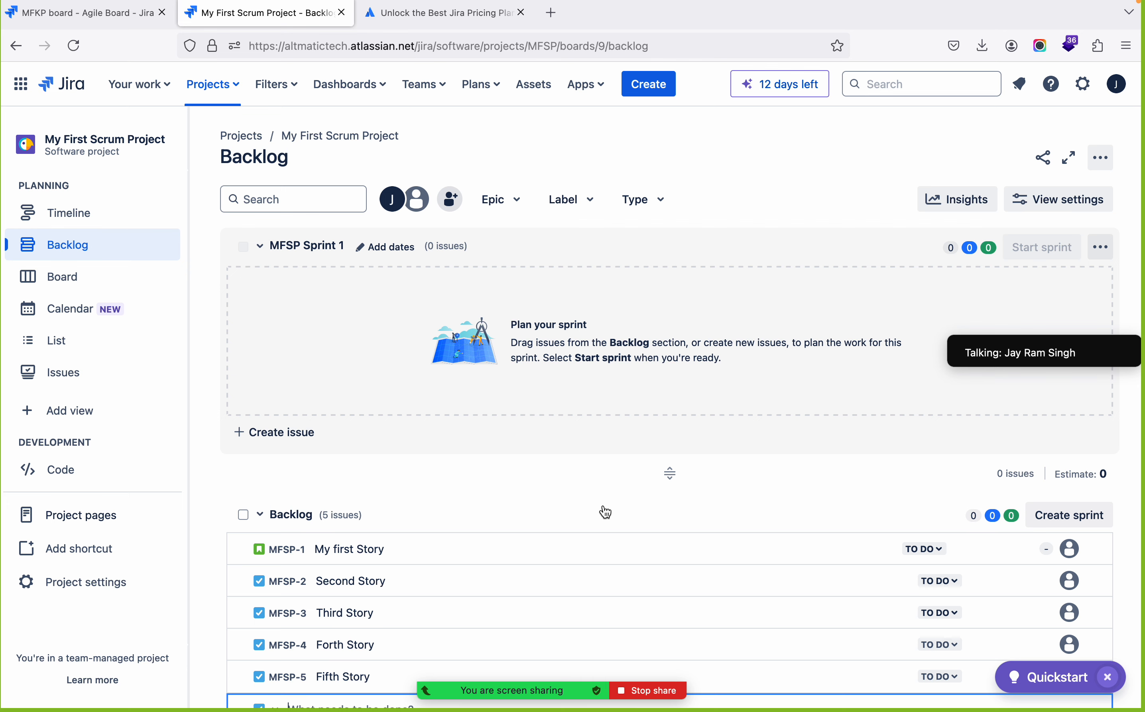
# Edit MFSP Sprint 1 and set its duration to 2 weeks
pyautogui.scroll(-2, 518, 509)
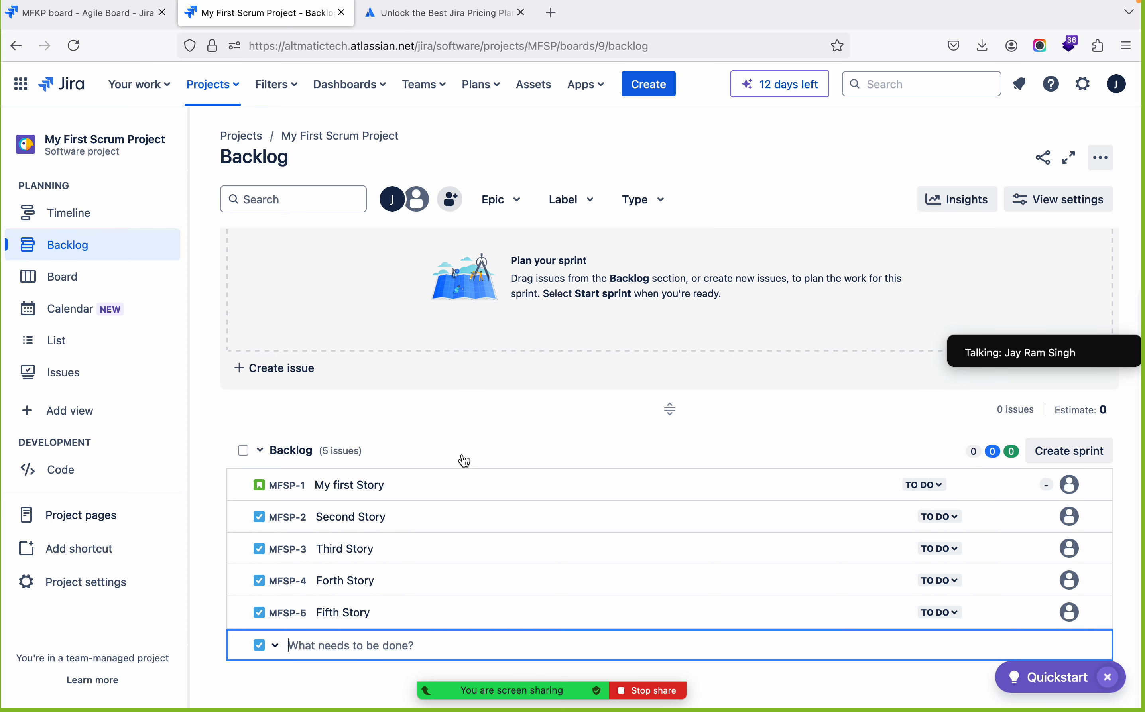
pyautogui.scroll(3, 465, 461)
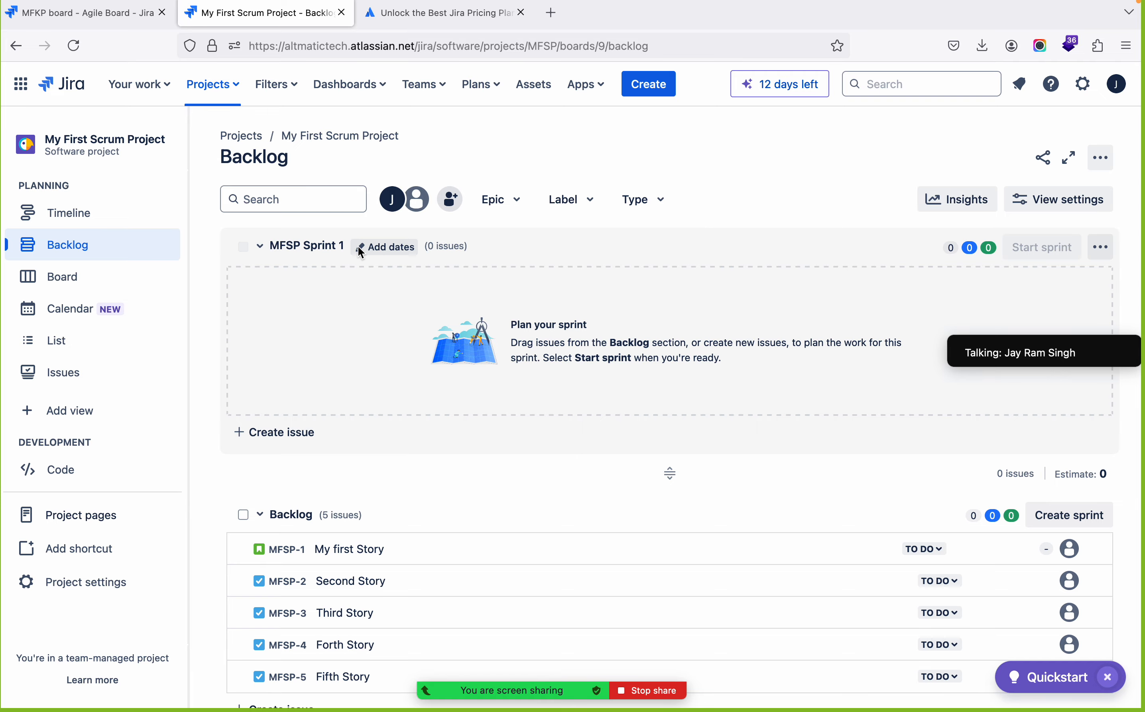
pyautogui.click(358, 247)
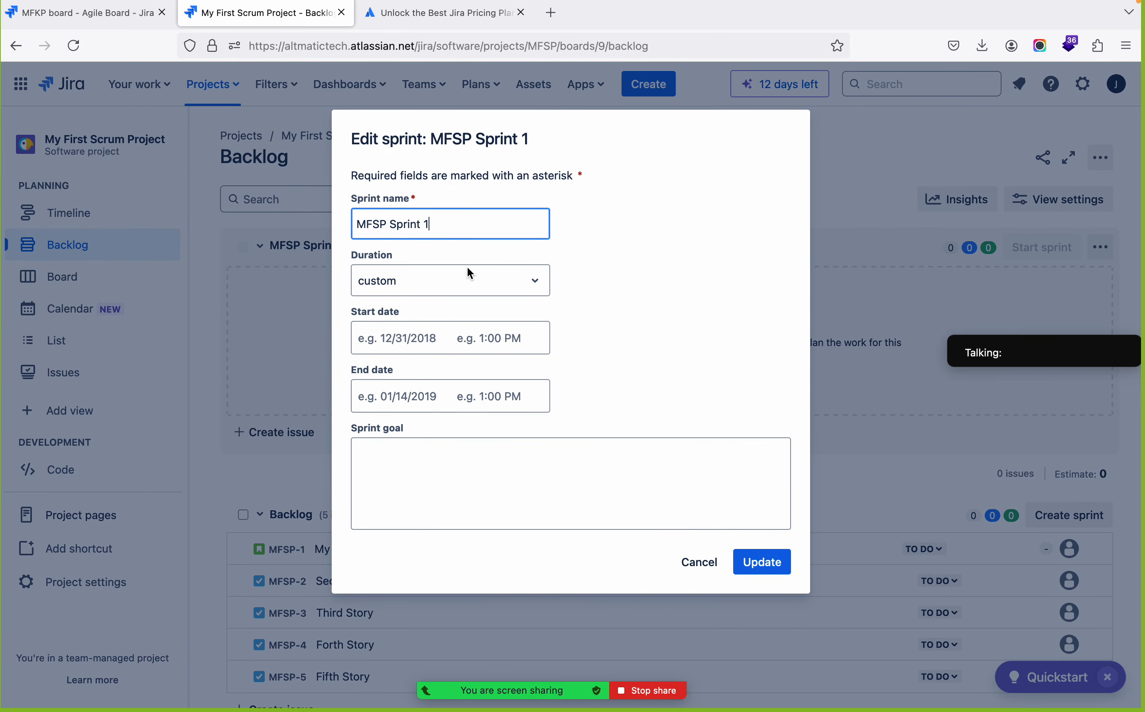
pyautogui.click(463, 296)
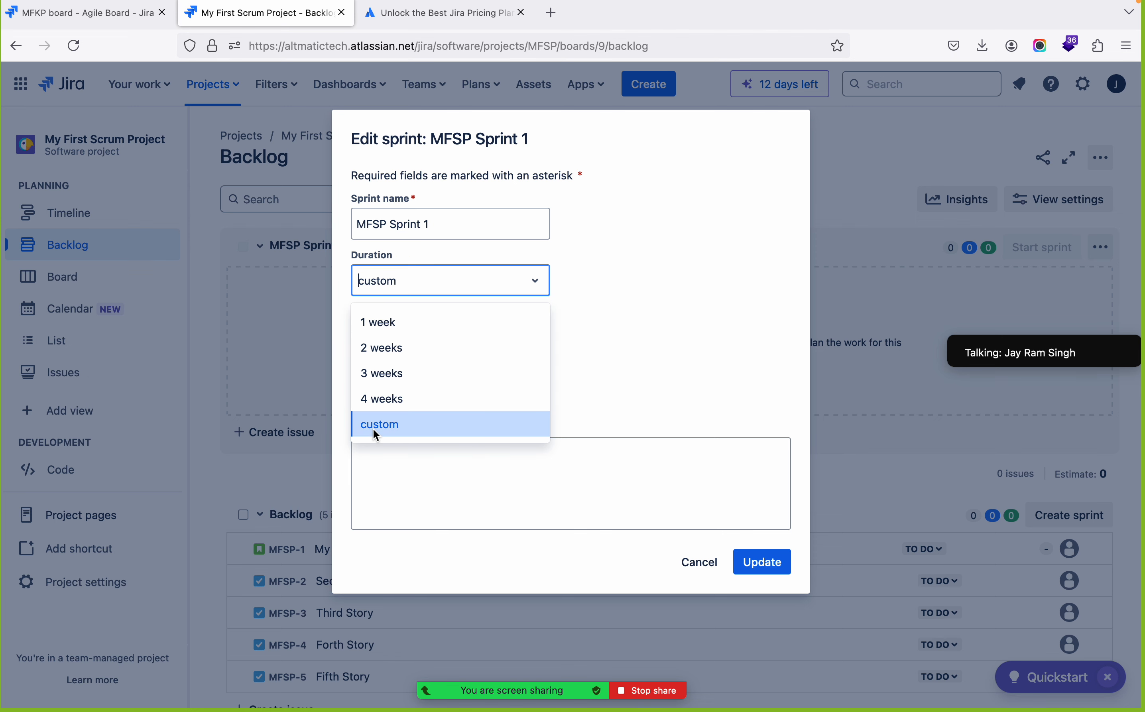
pyautogui.click(378, 357)
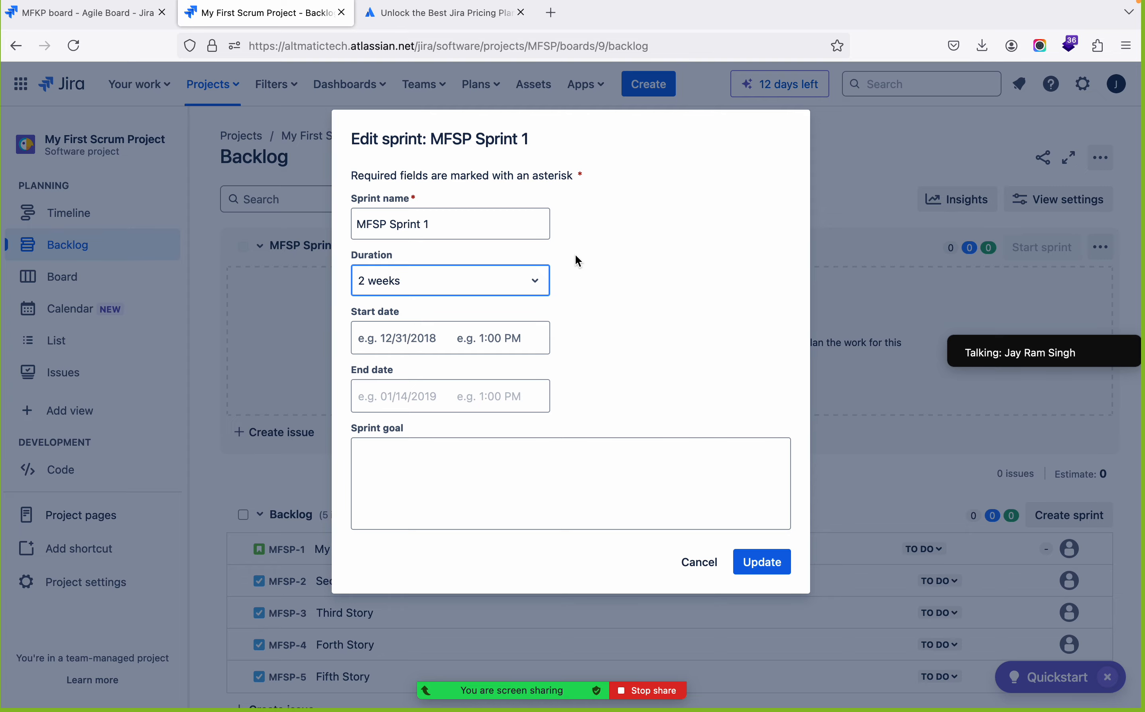
# Switch to Zoom to view the meeting participants as a gallery, collapse the view, and return to the sprint editing dialog in Firefox
pyautogui.press('super+Tab')
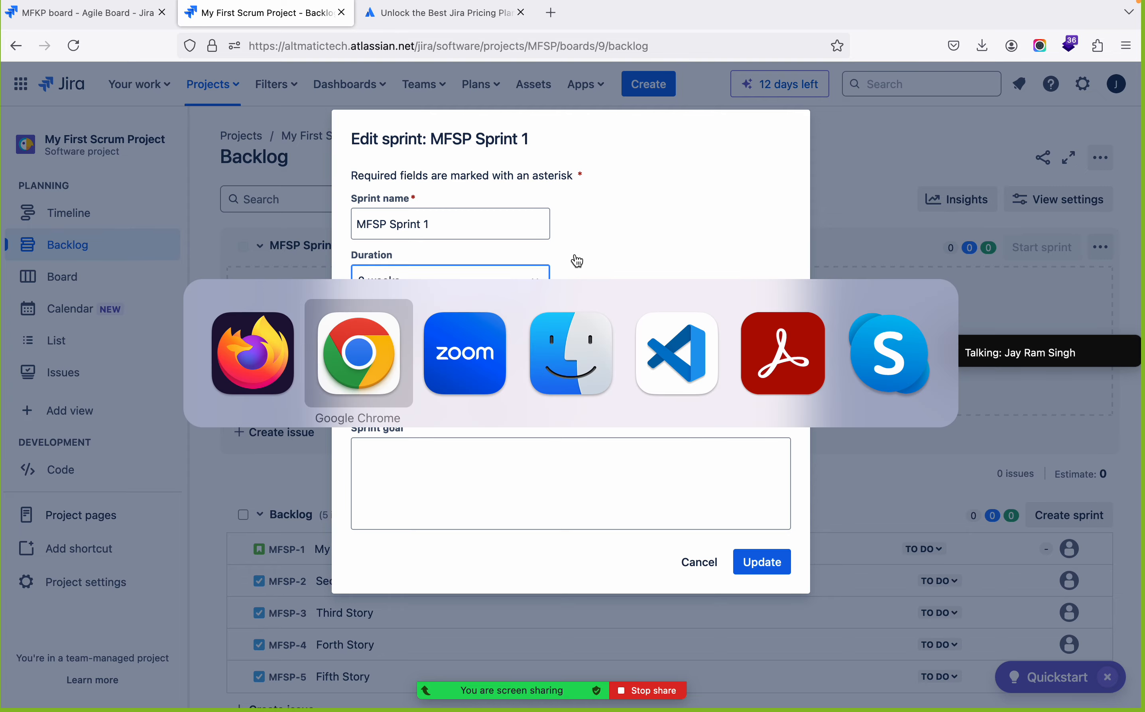
pyautogui.press('super+Tab')
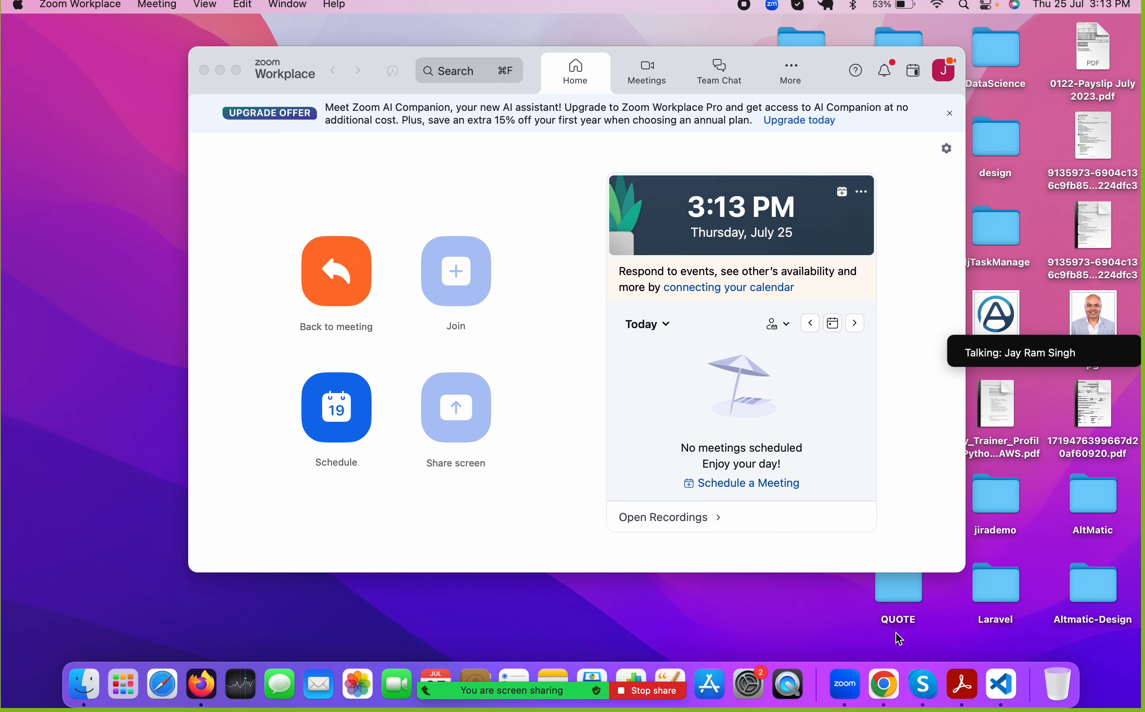
pyautogui.moveTo(510, 705)
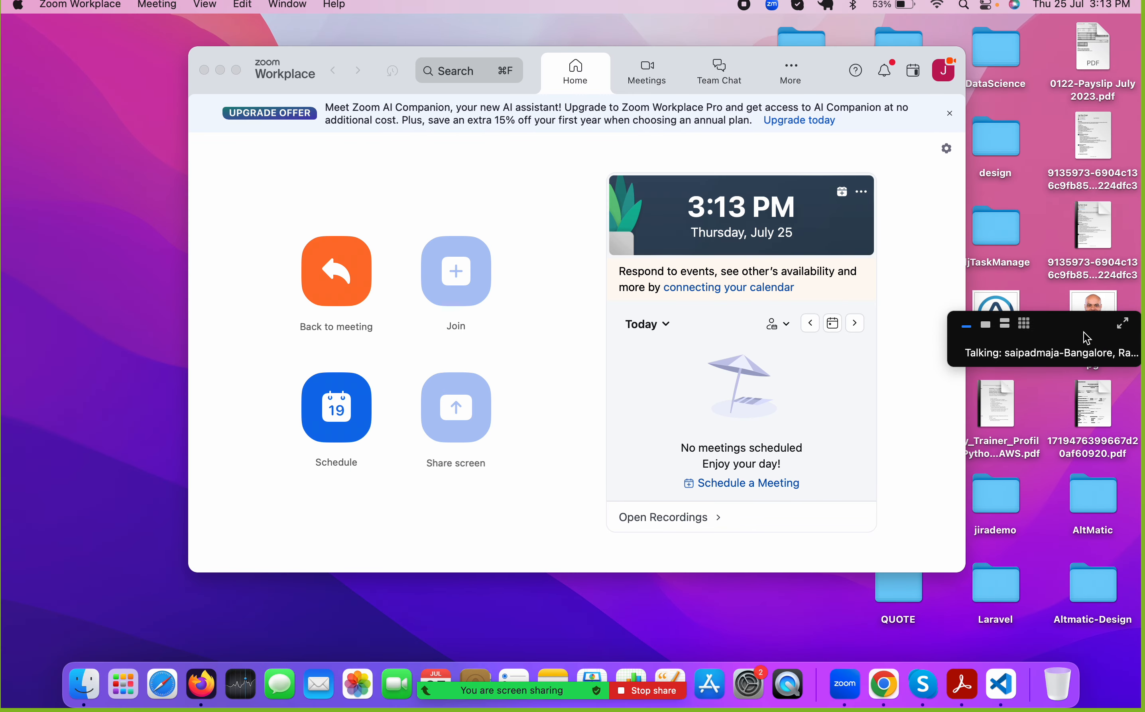
pyautogui.click(1021, 327)
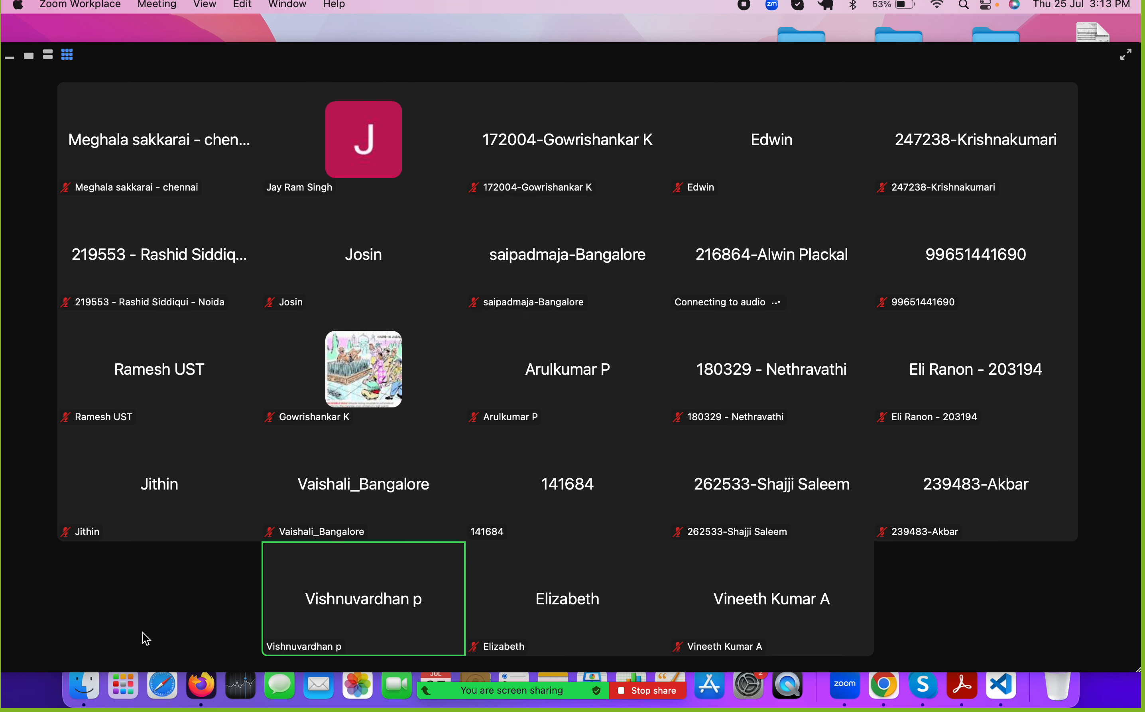
pyautogui.press('super+Tab')
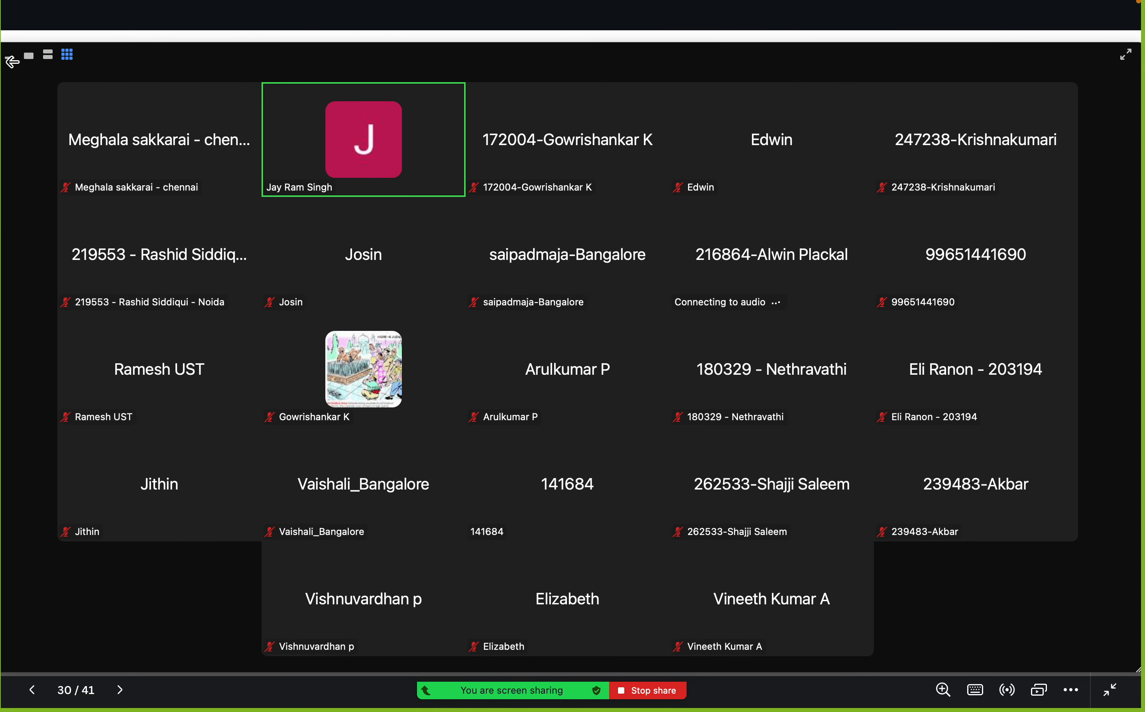
pyautogui.click(12, 60)
pyautogui.press('super+Tab')
pyautogui.press('super+Tab')
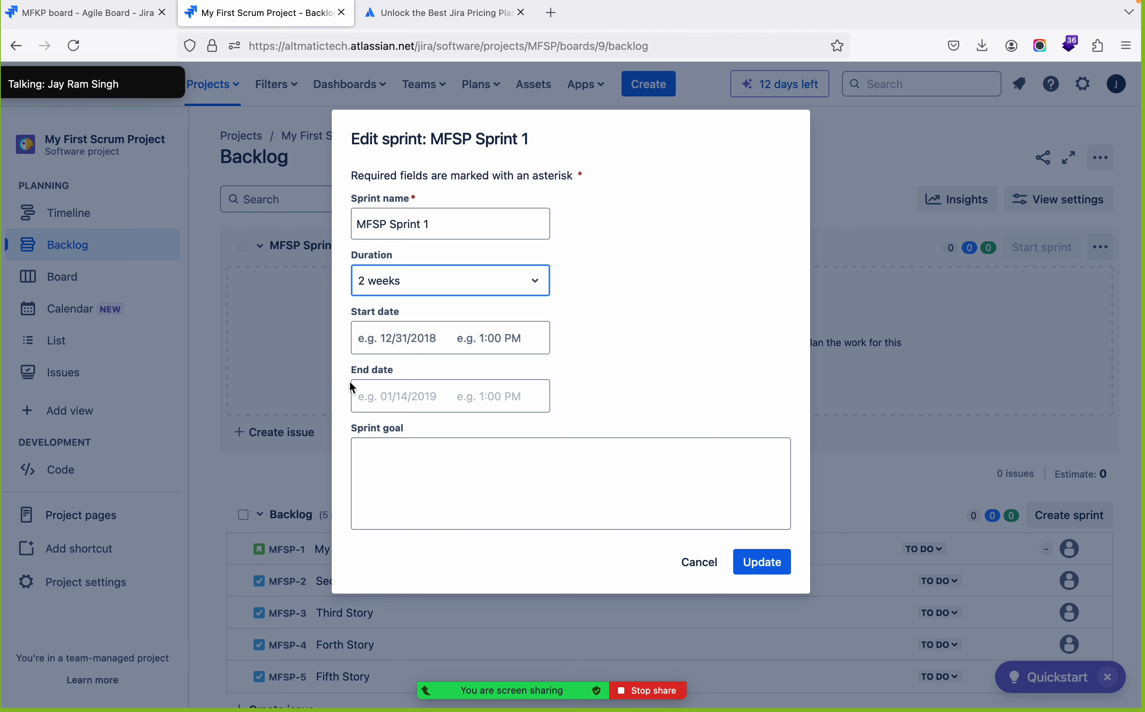
# Set the sprint's start date to 7/29/2024 and look through the start time choices, keeping 12:30 AM
pyautogui.click(400, 353)
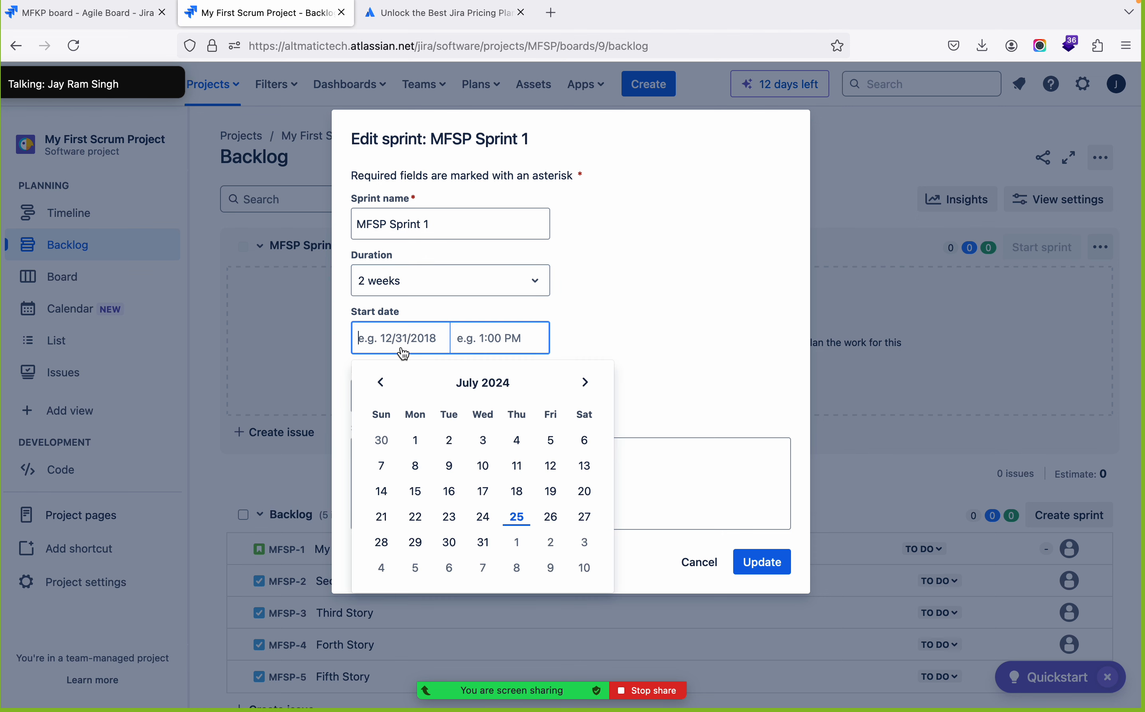
pyautogui.click(417, 541)
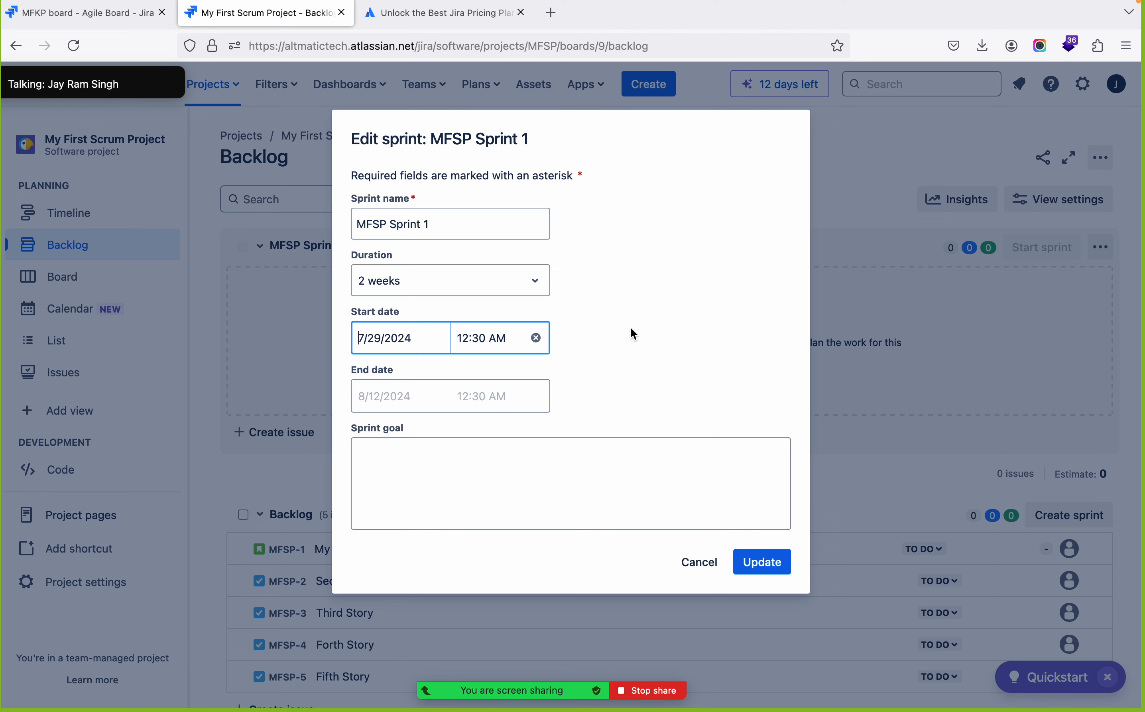
pyautogui.click(487, 345)
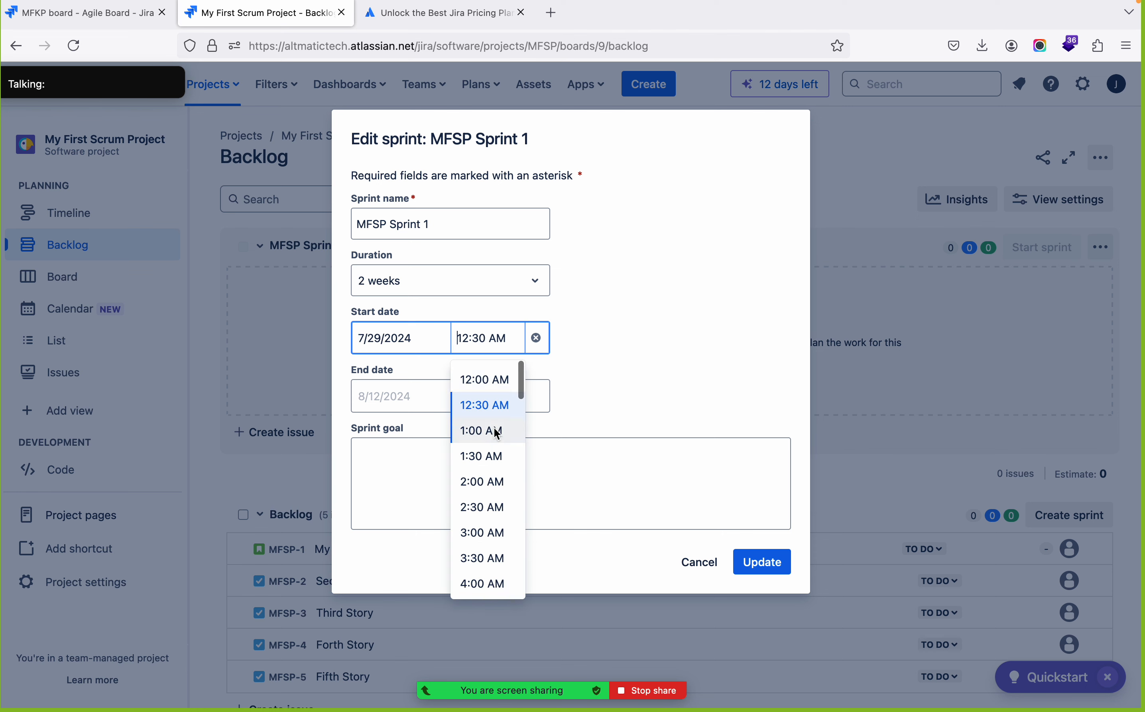
pyautogui.scroll(-20, 497, 433)
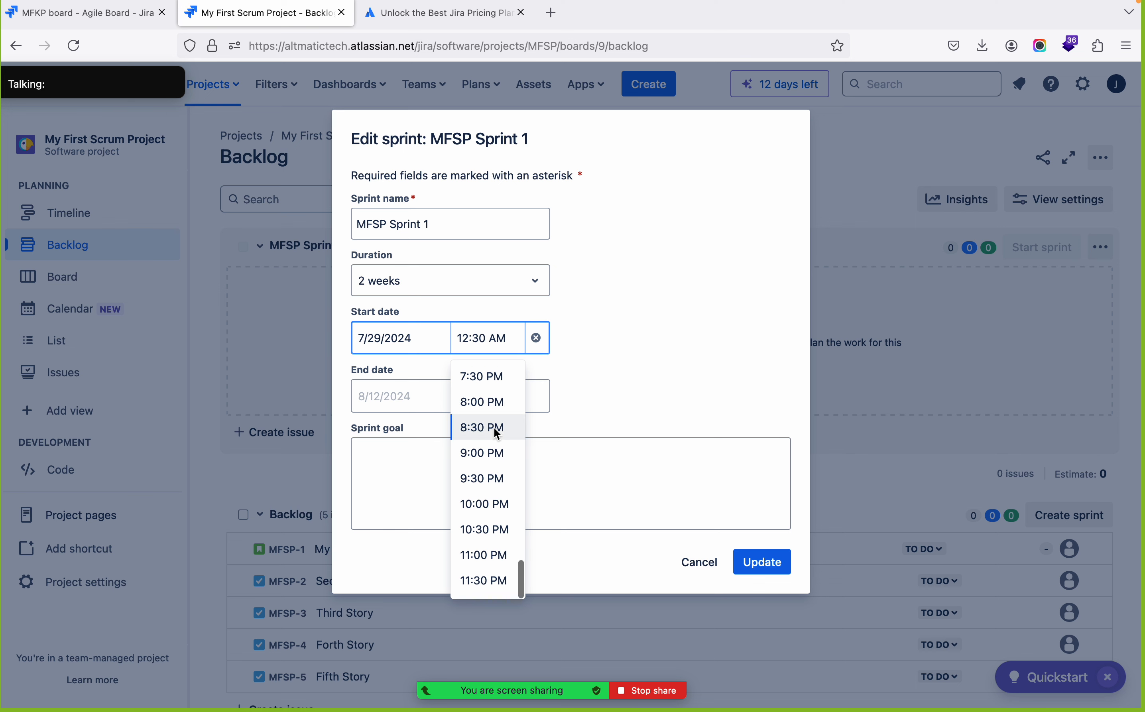
pyautogui.scroll(20, 472, 445)
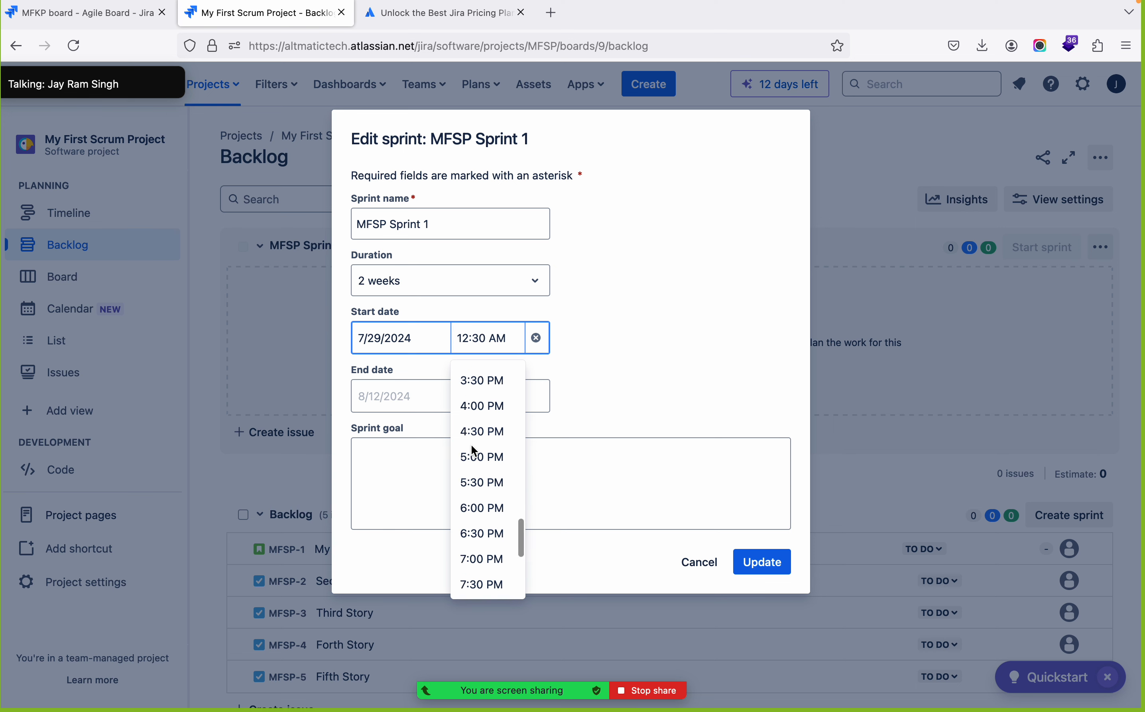
pyautogui.click(649, 390)
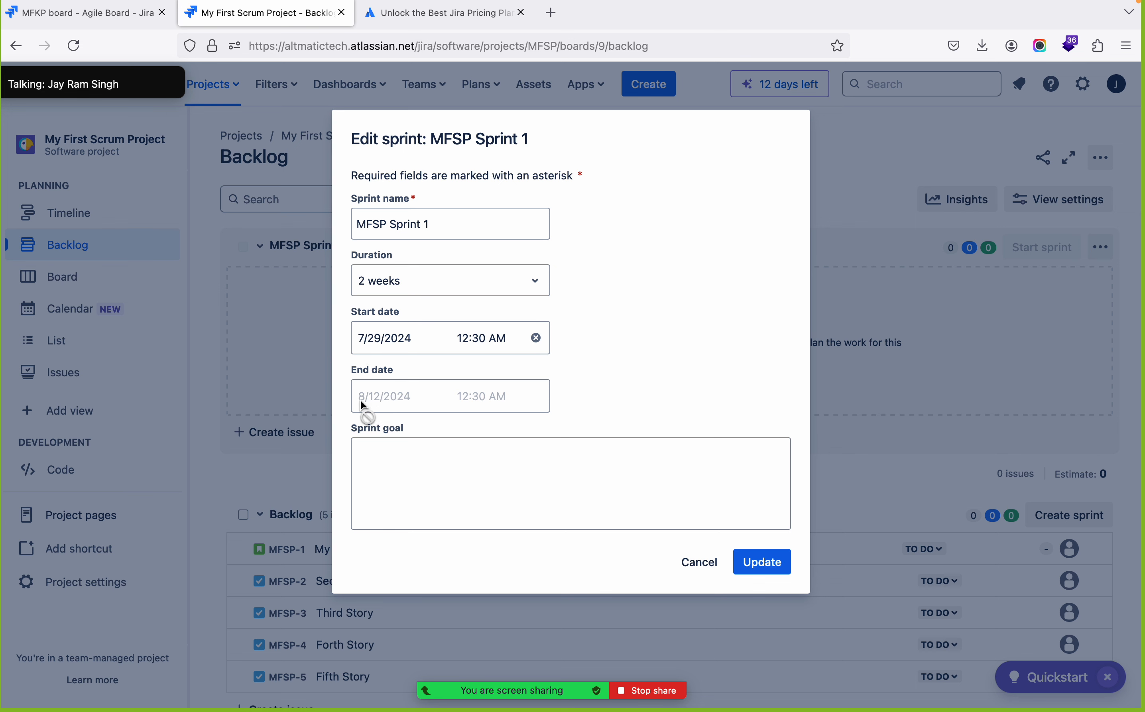
# Set the sprint goal to Home Page Completion and save the changes to MFSP Sprint 1
pyautogui.click(407, 478)
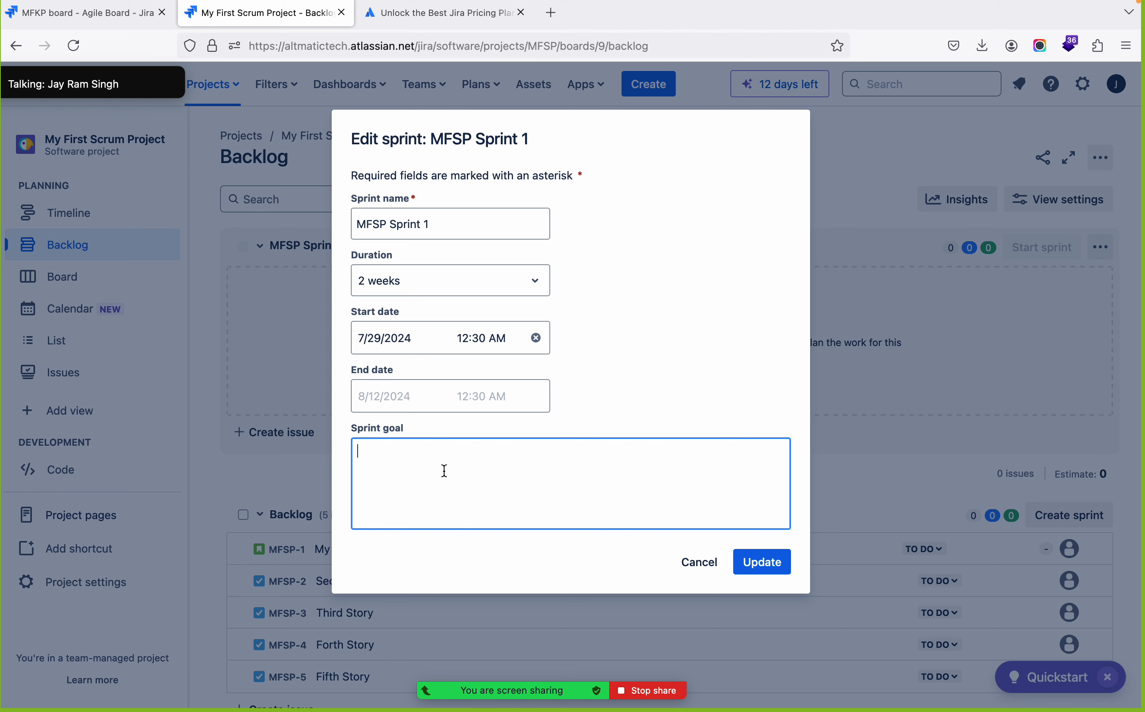
pyautogui.write('Home Page Com')
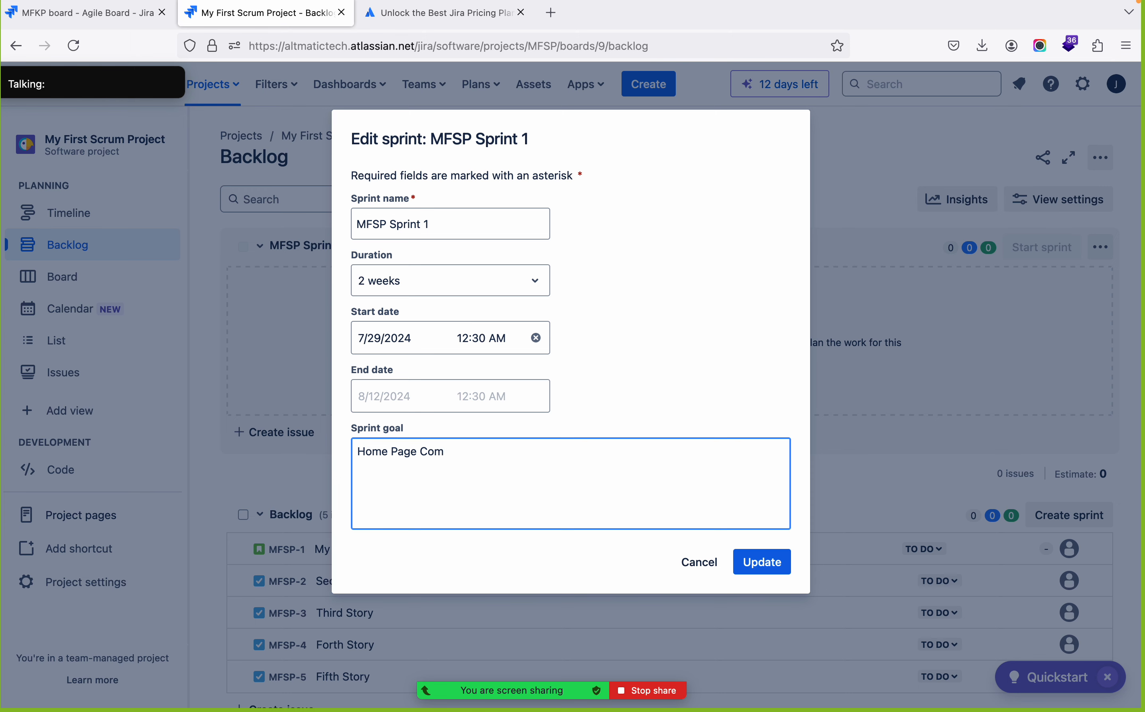
pyautogui.write('pletion')
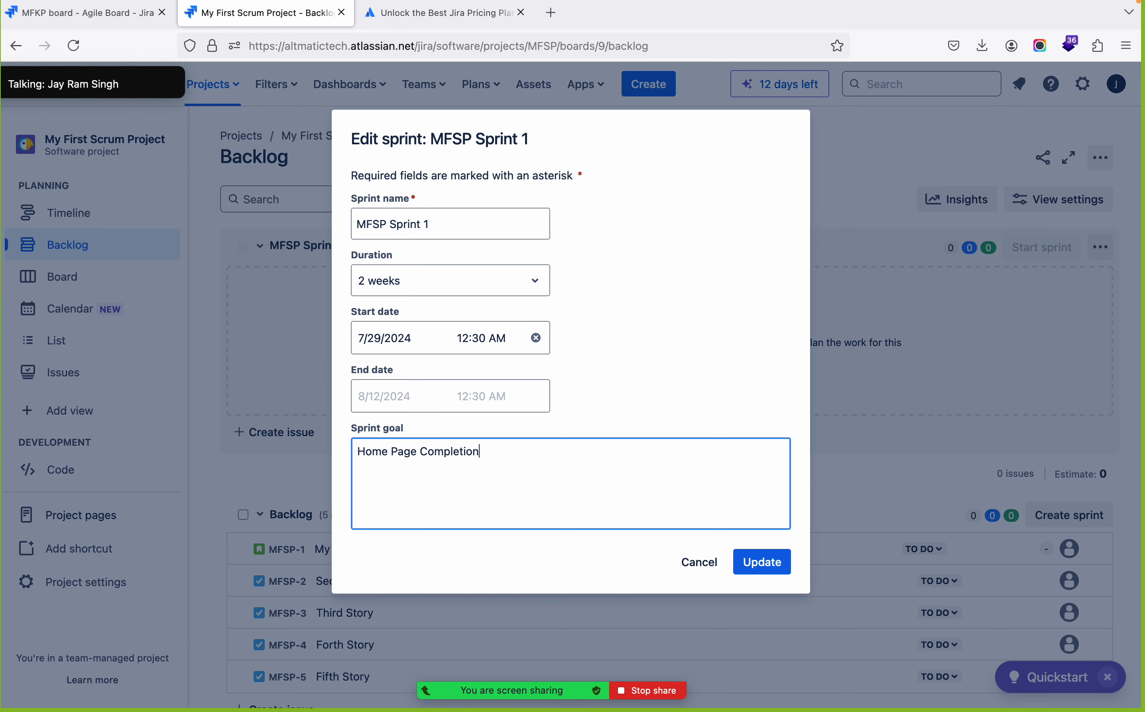
pyautogui.click(759, 572)
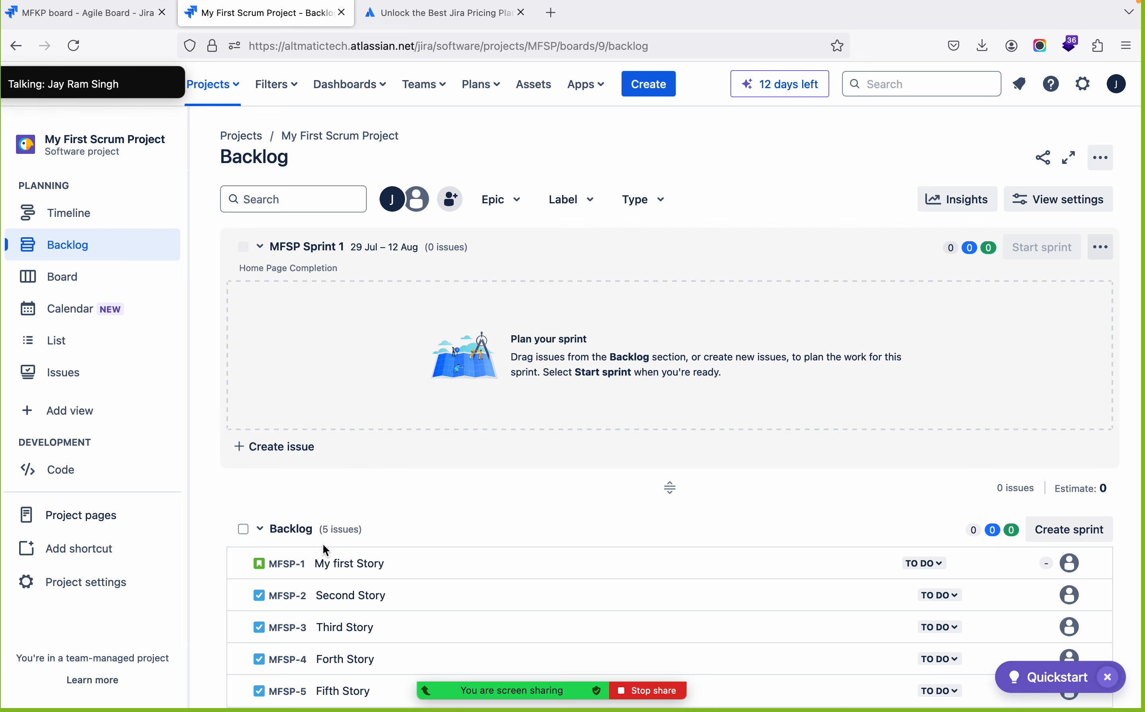
# Move My first Story, Second Story, Third Story and Forth Story from the backlog into MFSP Sprint 1, placing Forth Story above Third Story
pyautogui.moveTo(430, 568); pyautogui.dragTo(398, 313)
pyautogui.moveTo(419, 450); pyautogui.dragTo(419, 304)
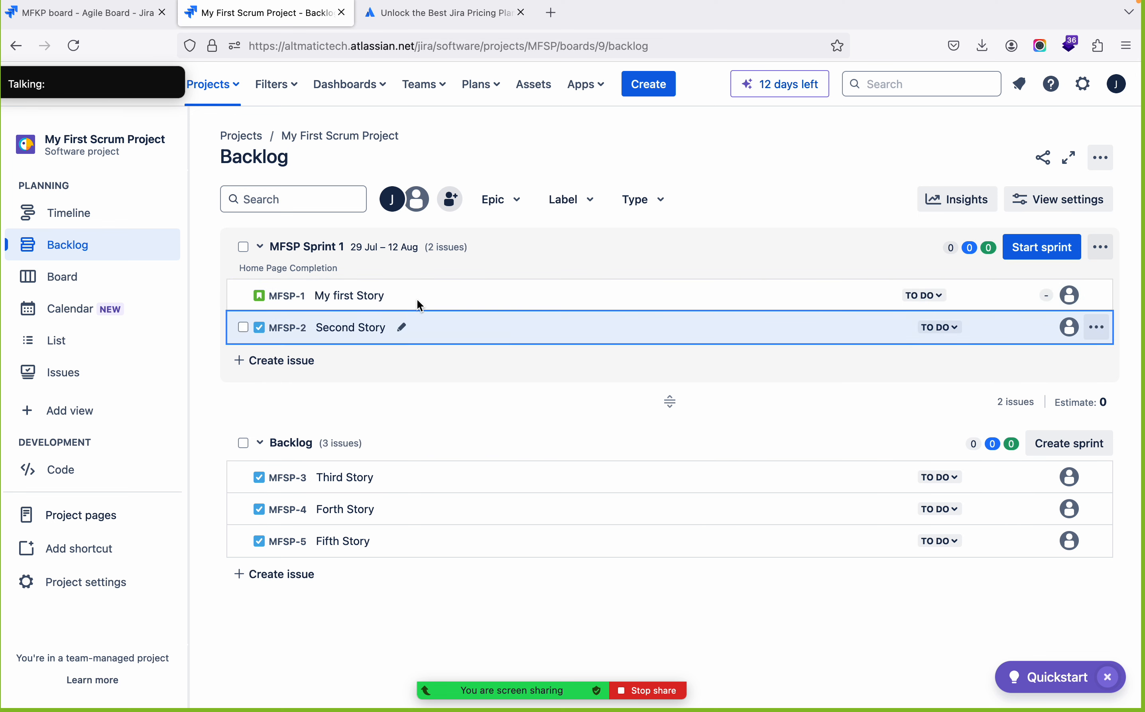
pyautogui.moveTo(408, 479); pyautogui.dragTo(451, 328)
pyautogui.moveTo(424, 522); pyautogui.dragTo(472, 355)
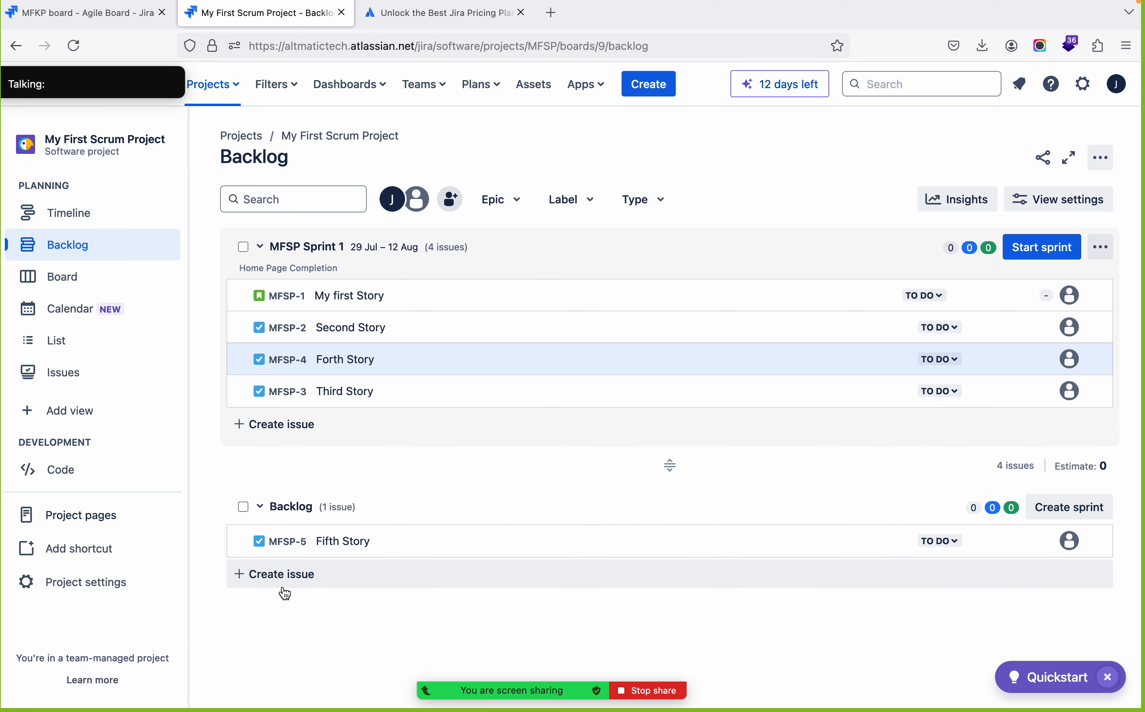
# Add a task issue named Sixth Story to the backlog below Fifth Story
pyautogui.click(257, 577)
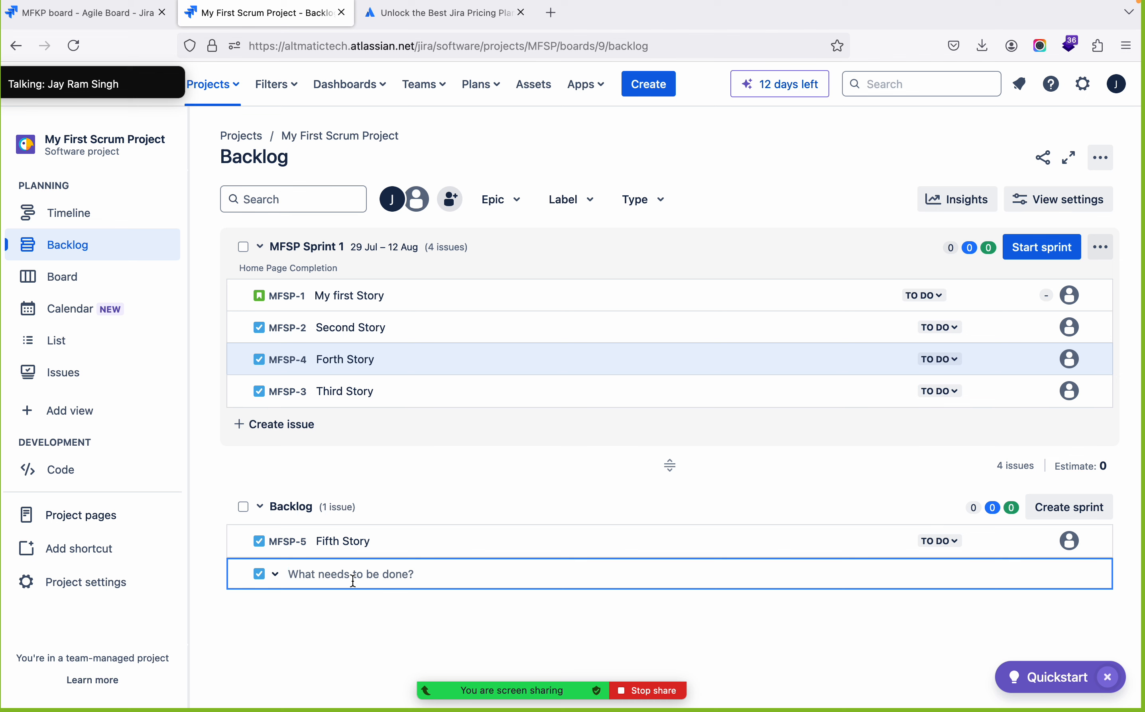
pyautogui.write('Task')
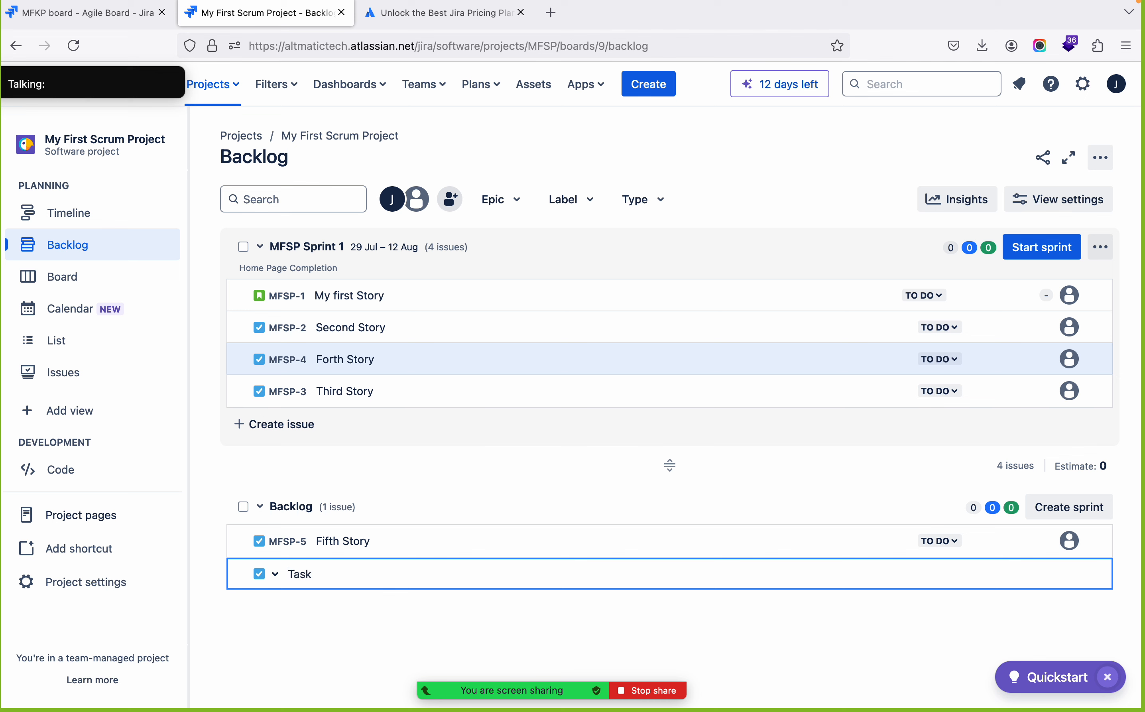
pyautogui.press('BackSpace')
pyautogui.press('BackSpace')
pyautogui.press('BackSpace')
pyautogui.press('BackSpace')
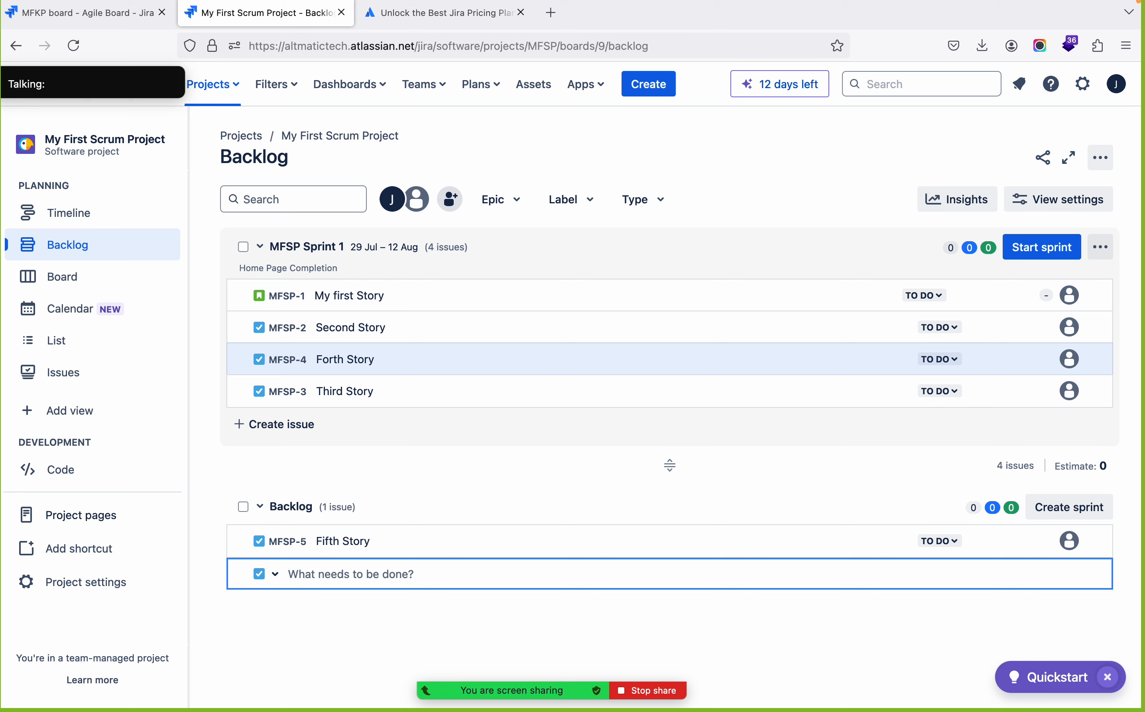
pyautogui.write('Si')
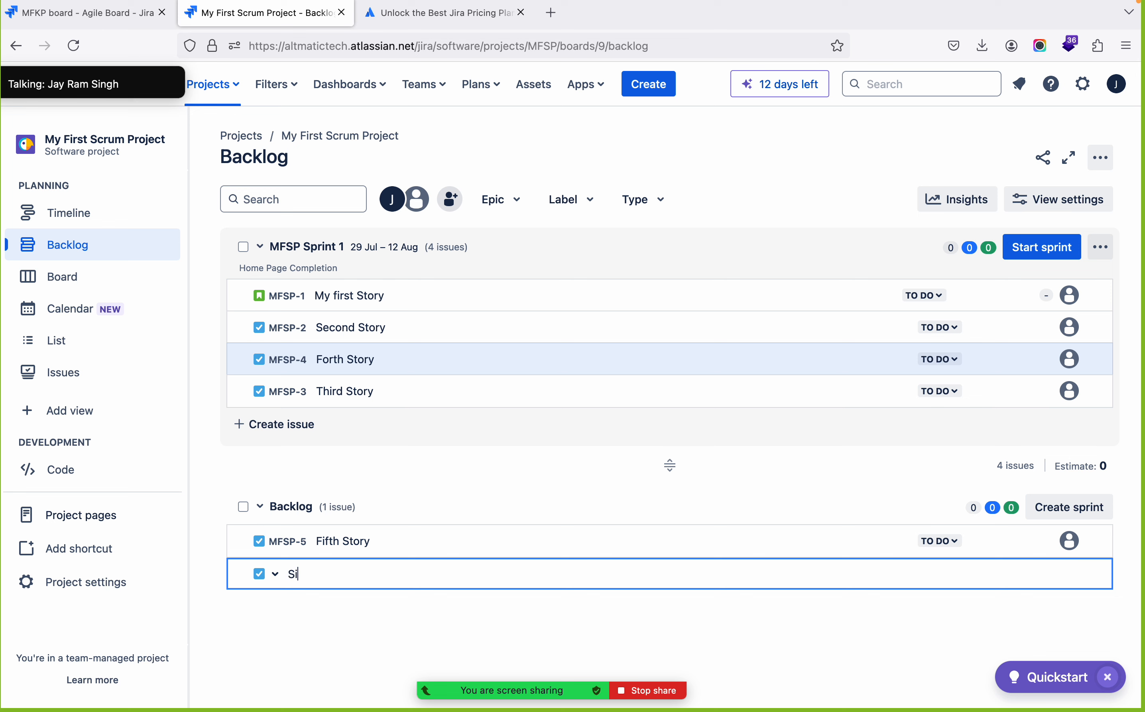
pyautogui.write('xth Story')
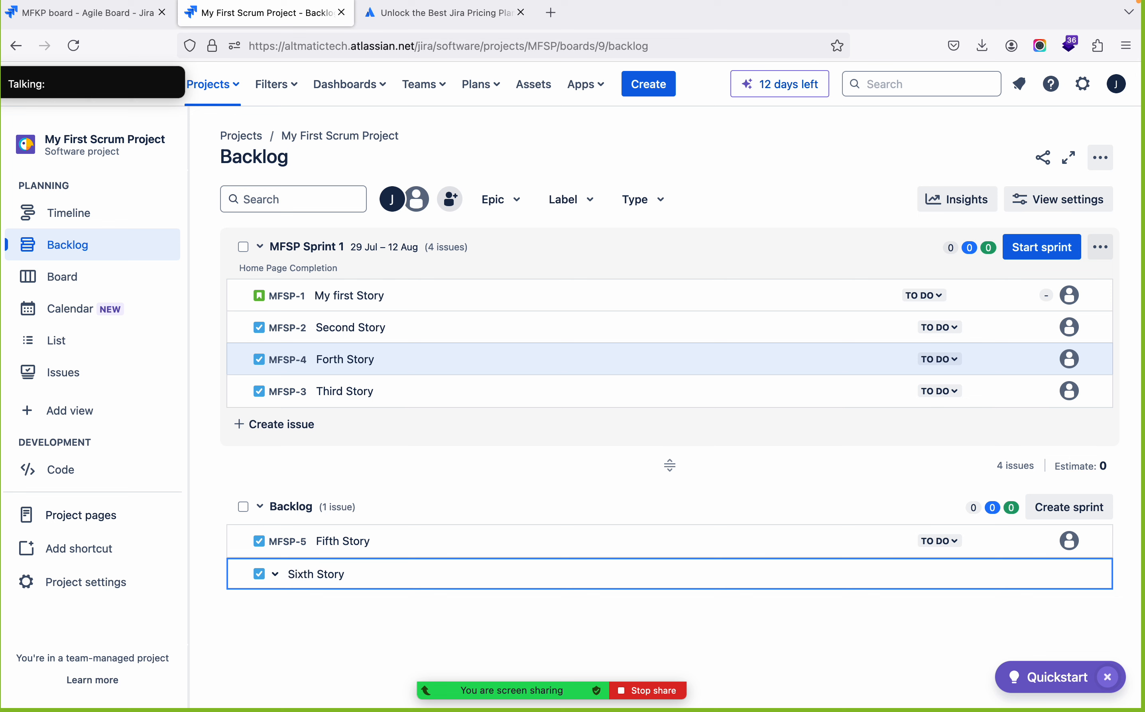
pyautogui.press('Return')
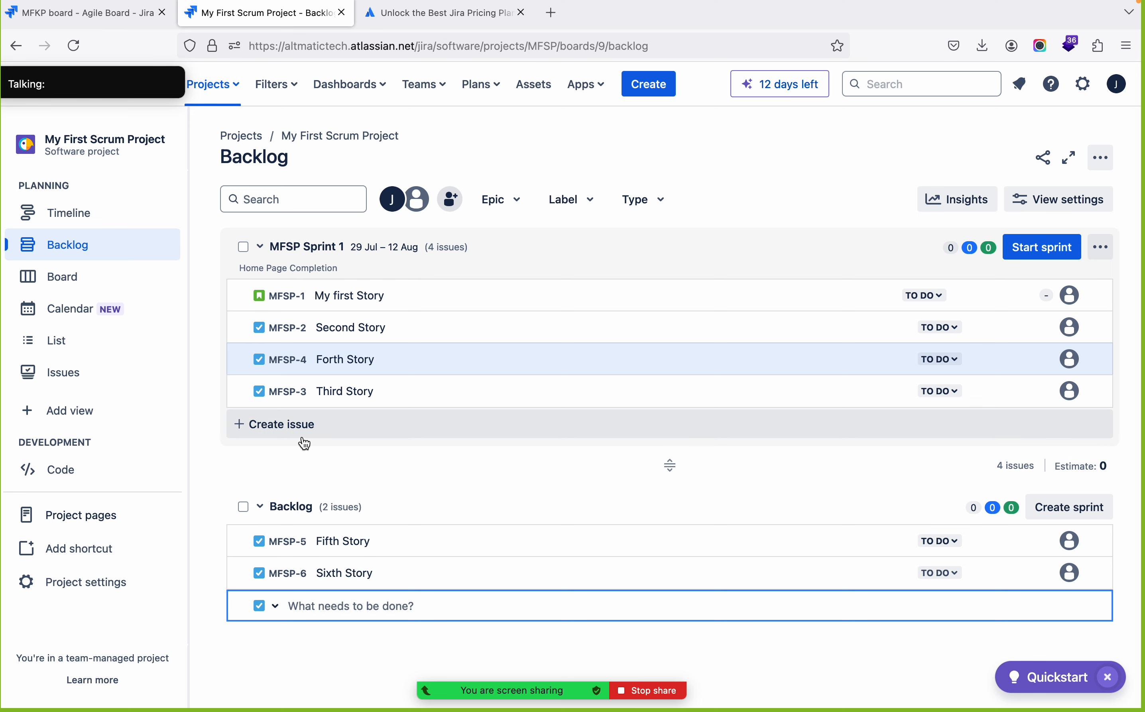
# Add a task issue named Seventh Story directly to MFSP Sprint 1 and close the issue entry row
pyautogui.click(280, 435)
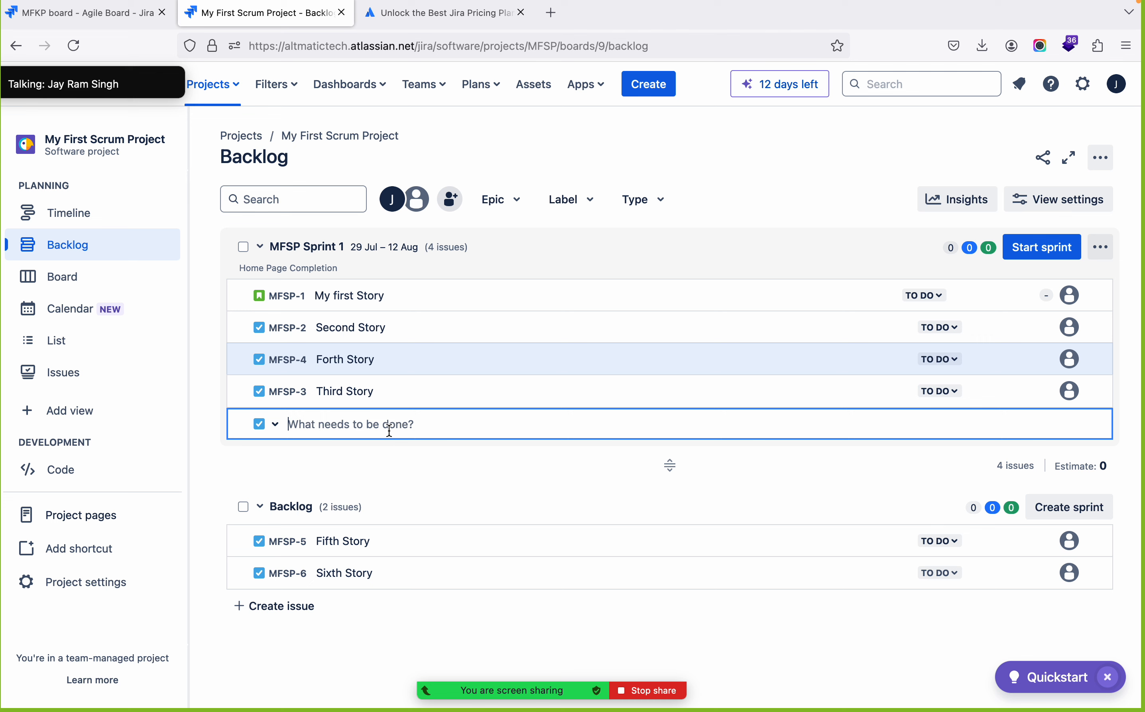
pyautogui.write('Se')
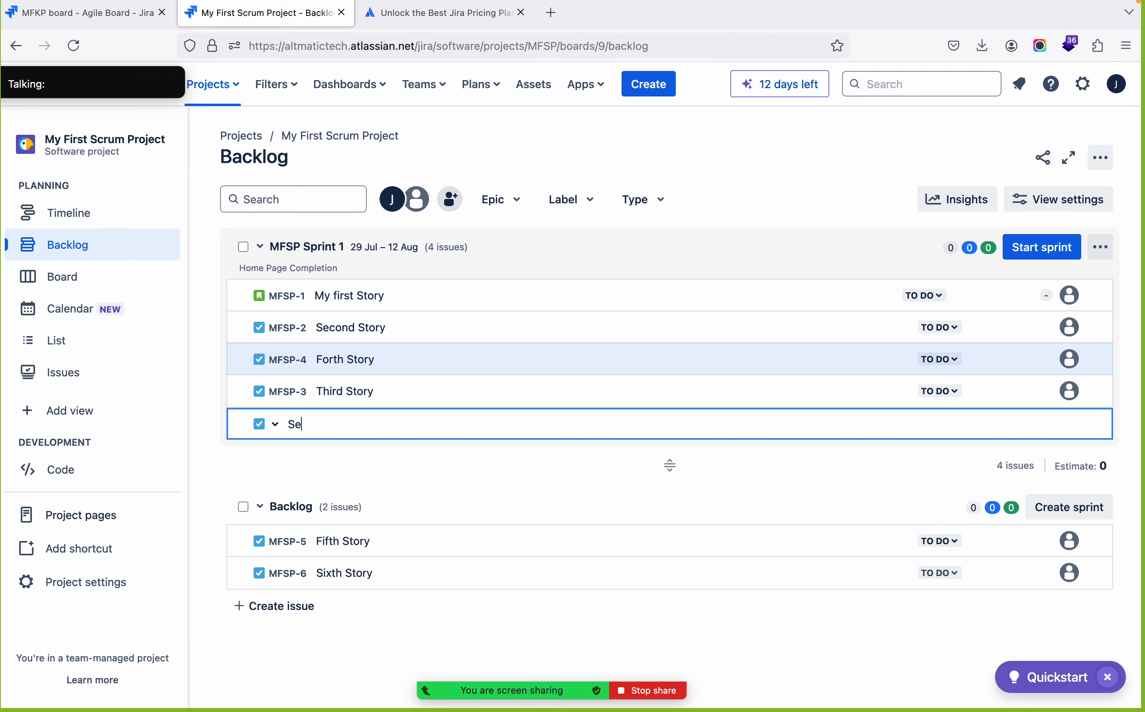
pyautogui.write('venth Story')
pyautogui.press('Return')
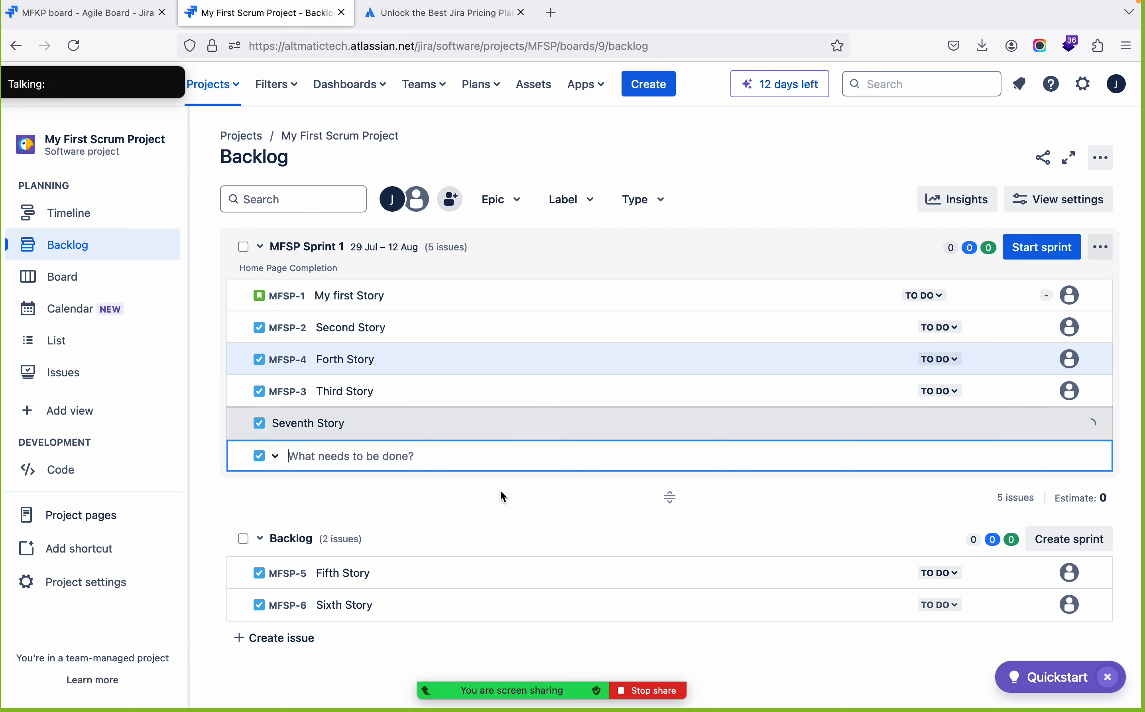
pyautogui.click(226, 506)
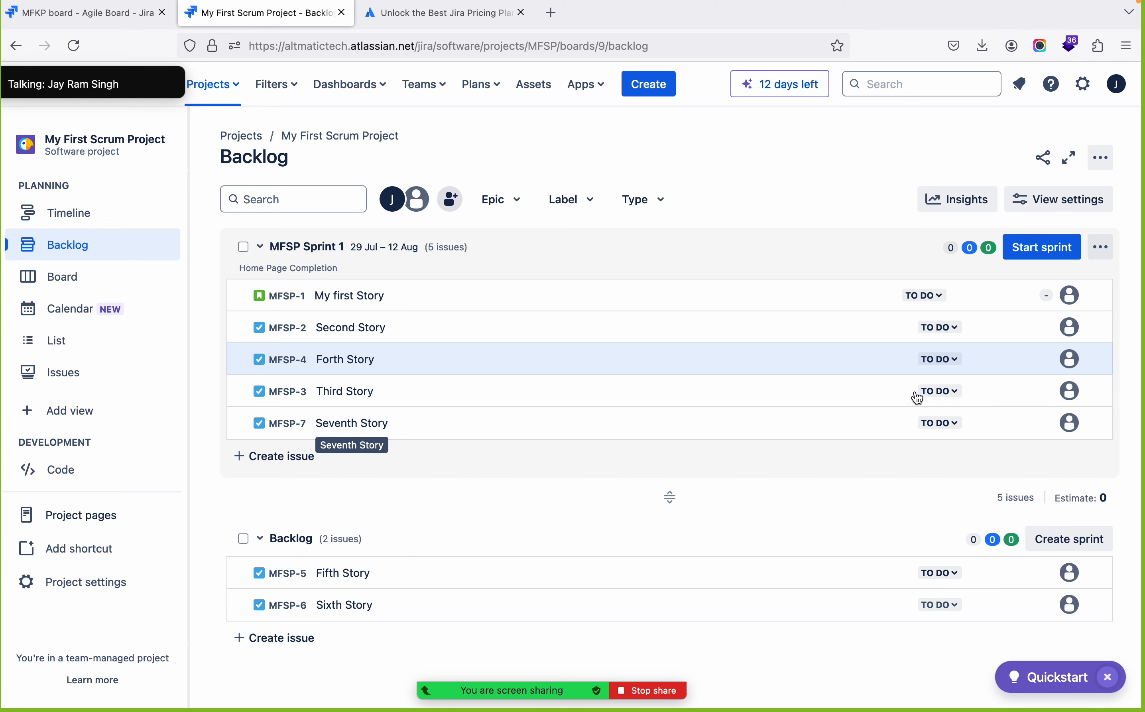
# Compare the Scrum project's board with its backlog before the sprint is started, ending on the backlog
pyautogui.click(72, 276)
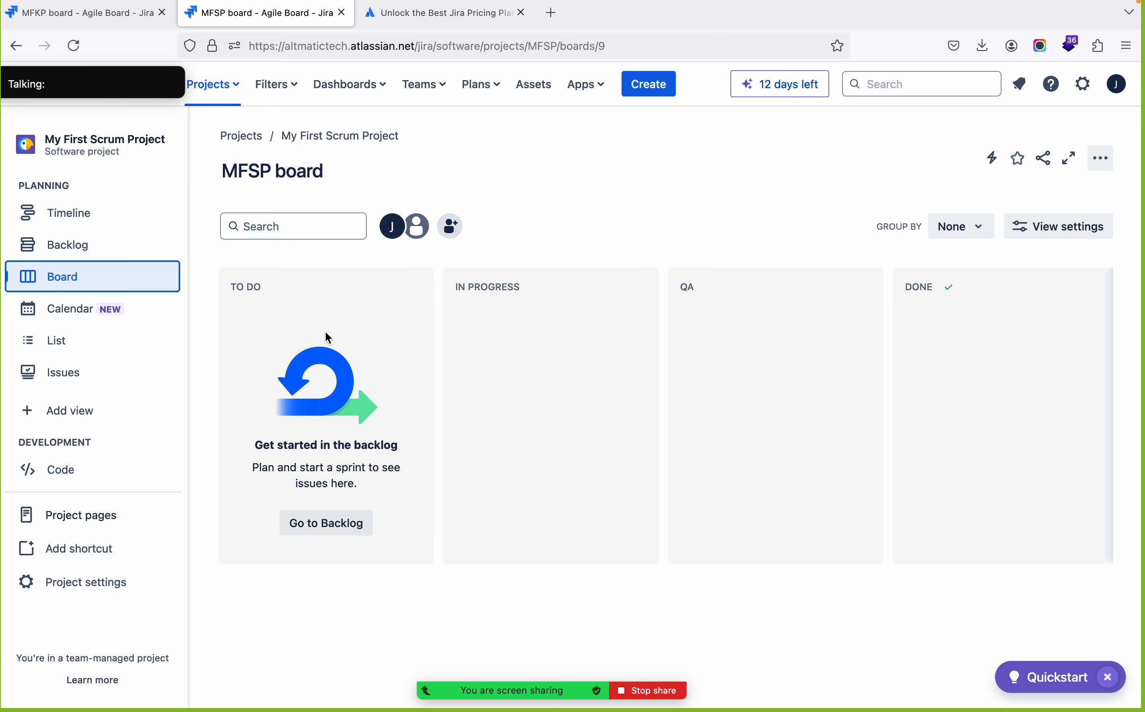
pyautogui.click(98, 254)
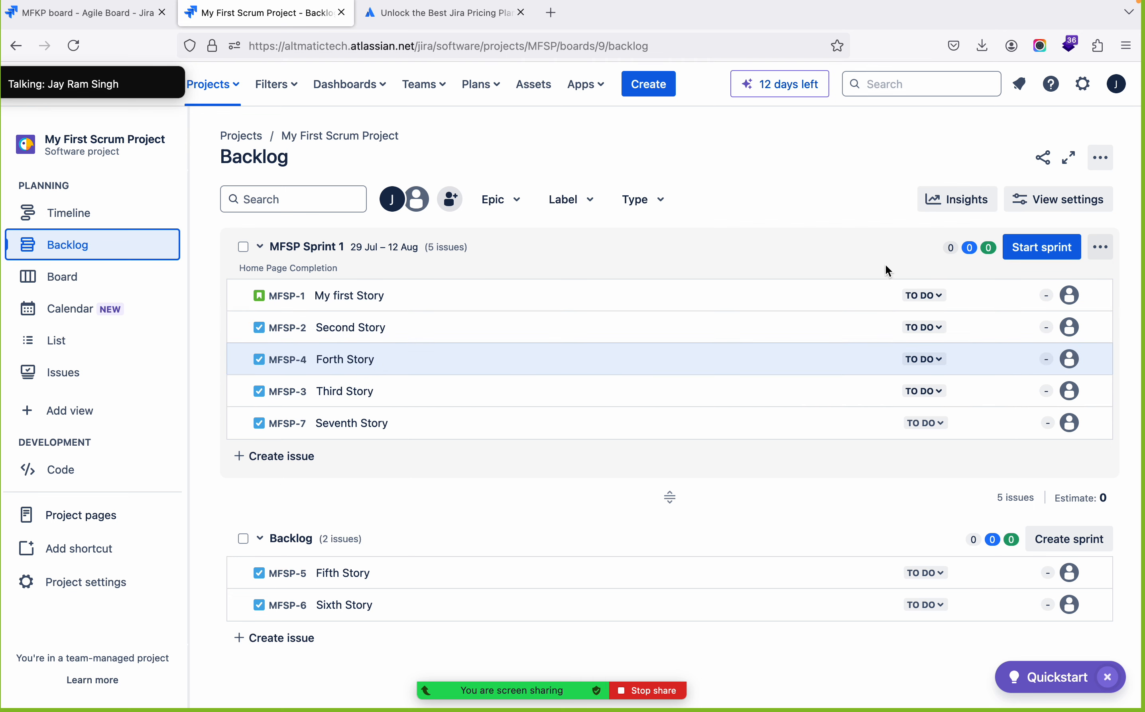
pyautogui.click(71, 281)
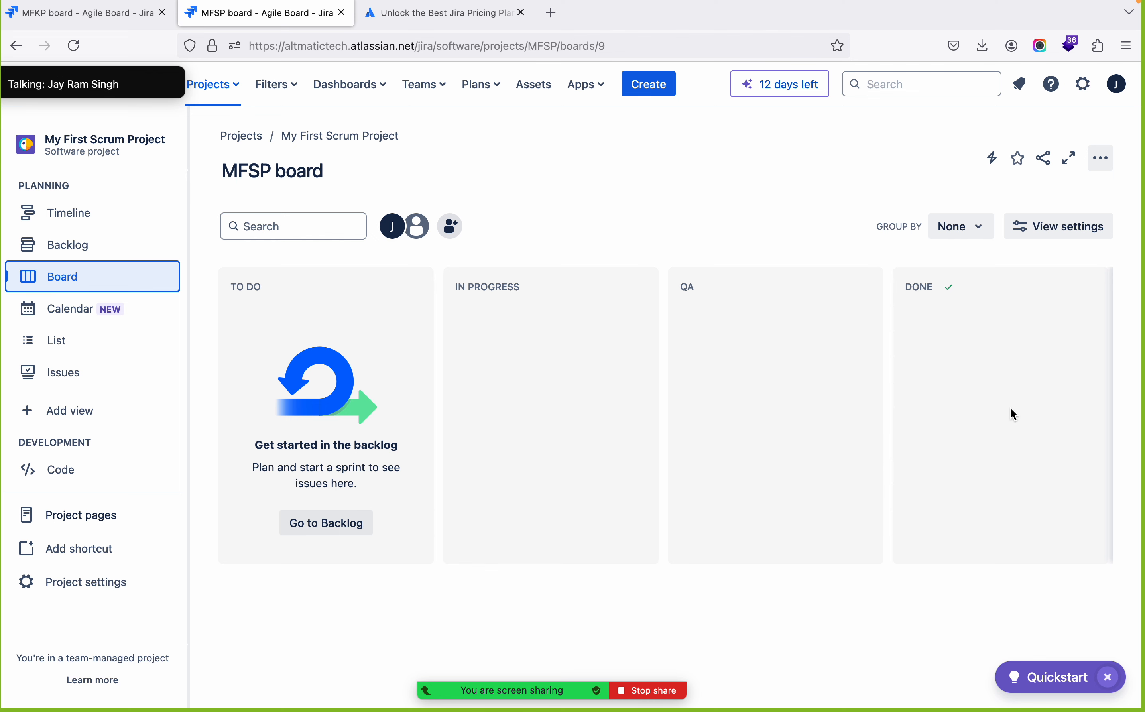
pyautogui.click(73, 245)
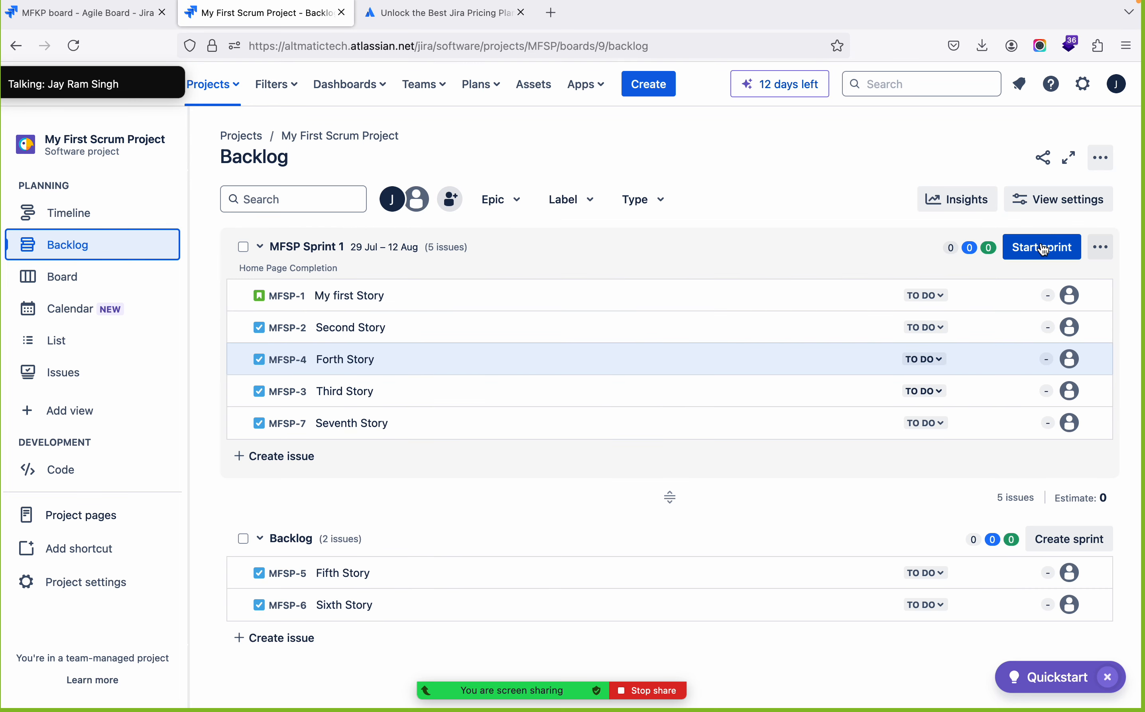
# Start MFSP Sprint 1 with the prefilled dates and goal, and dismiss the start notification
pyautogui.click(1054, 250)
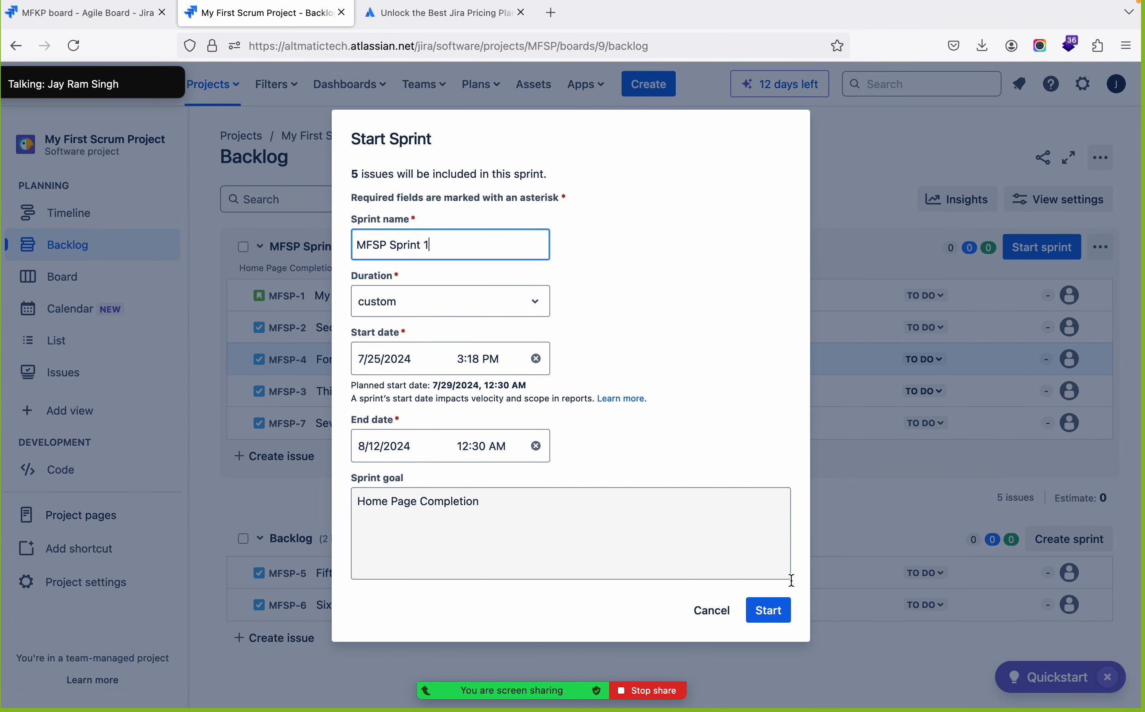
pyautogui.click(768, 613)
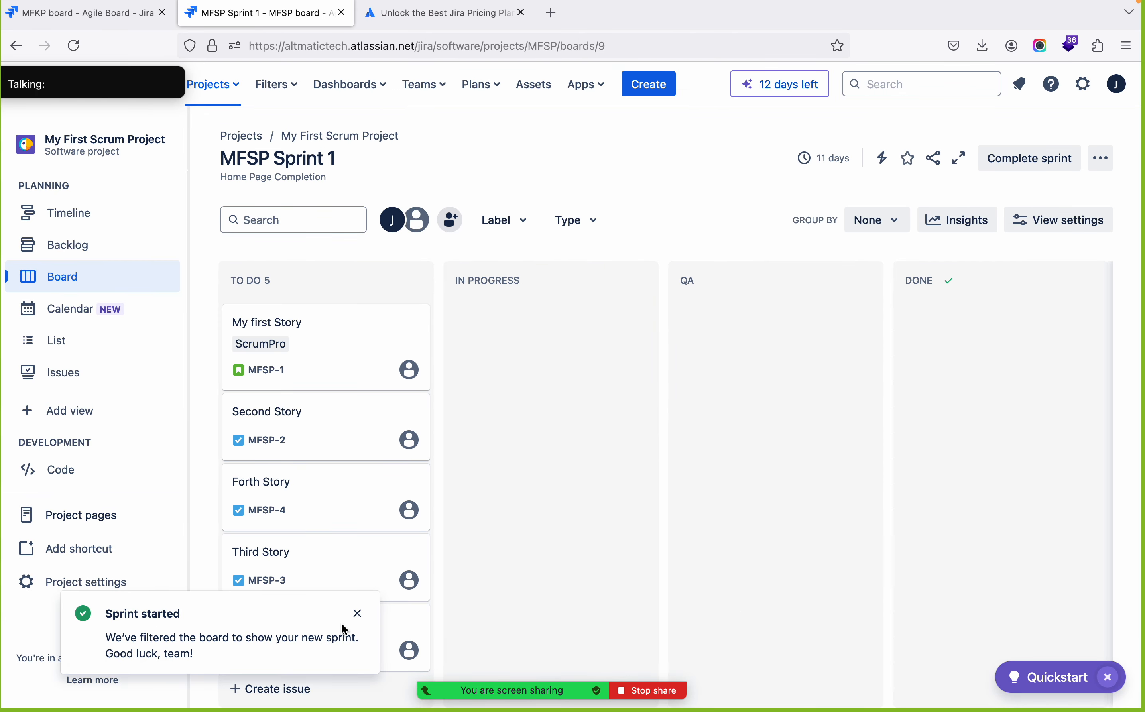
pyautogui.click(358, 614)
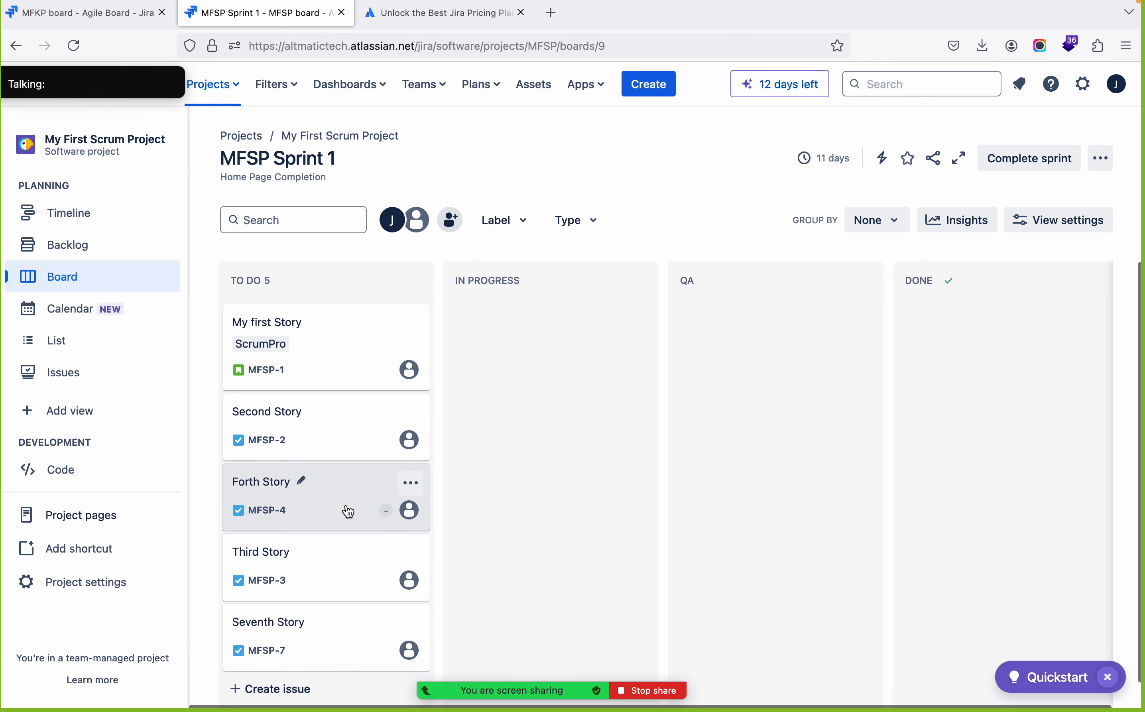
# Look over the cards on the sprint board and assign My first Story to yourself
pyautogui.scroll(-1, 348, 512)
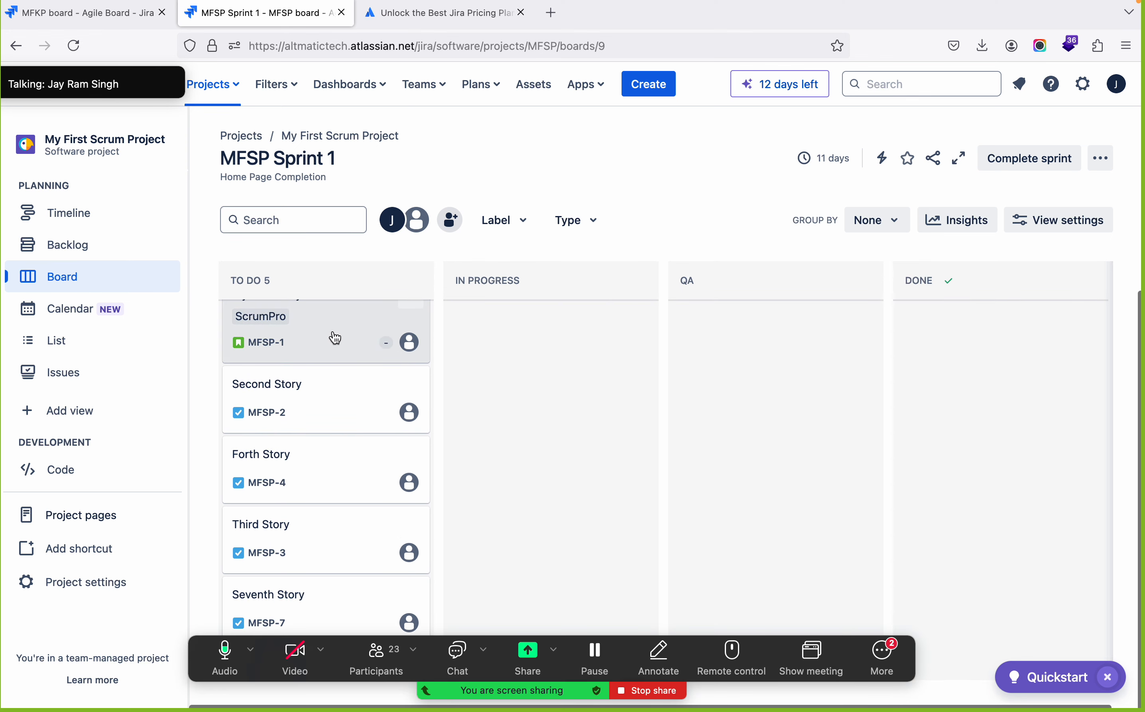
pyautogui.scroll(1, 333, 341)
pyautogui.click(410, 369)
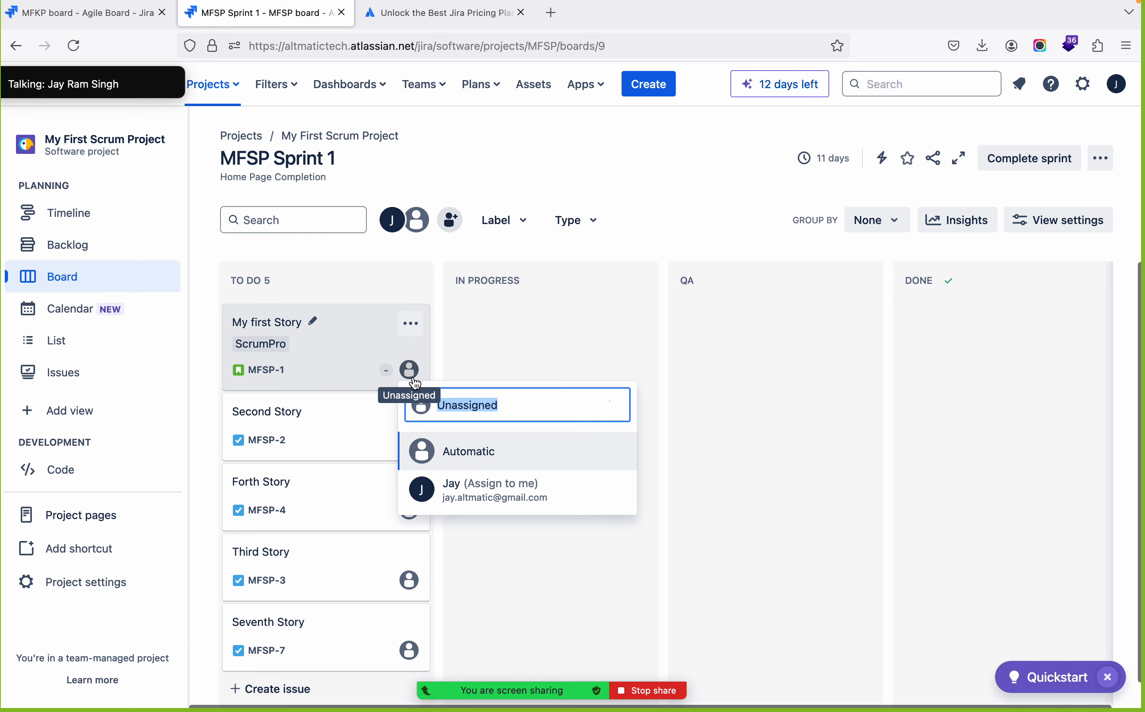
pyautogui.click(470, 491)
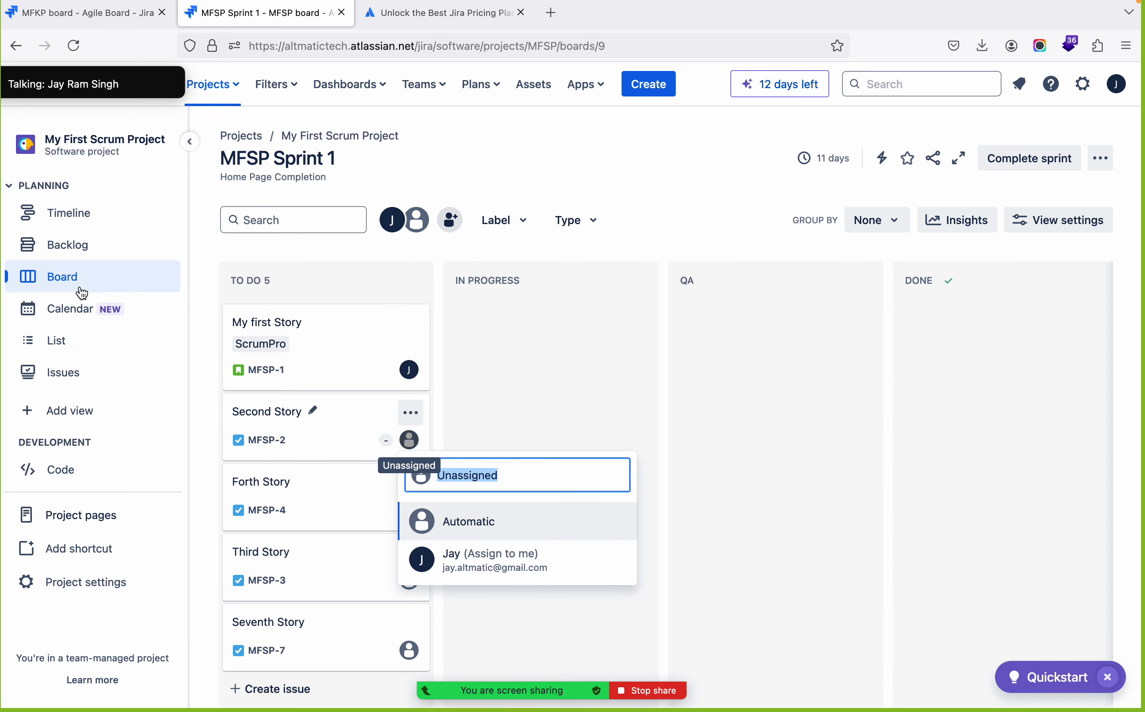
# Assign Second Story and Forth Story to yourself from the project's backlog
pyautogui.click(71, 246)
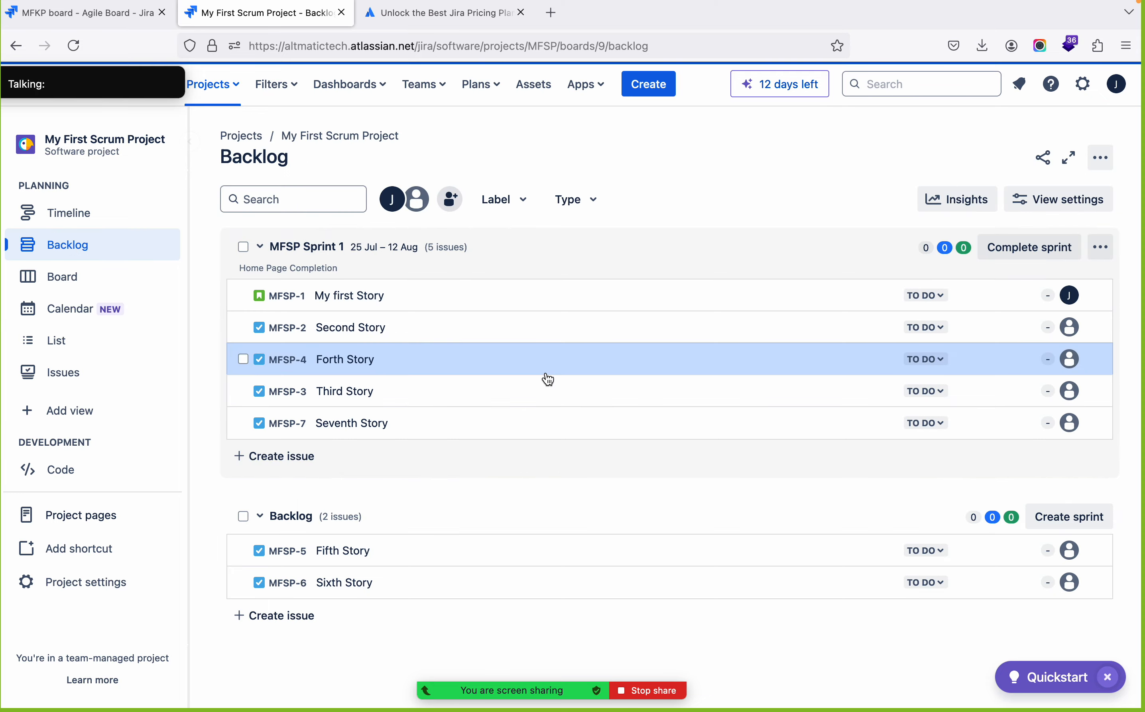
pyautogui.click(1071, 329)
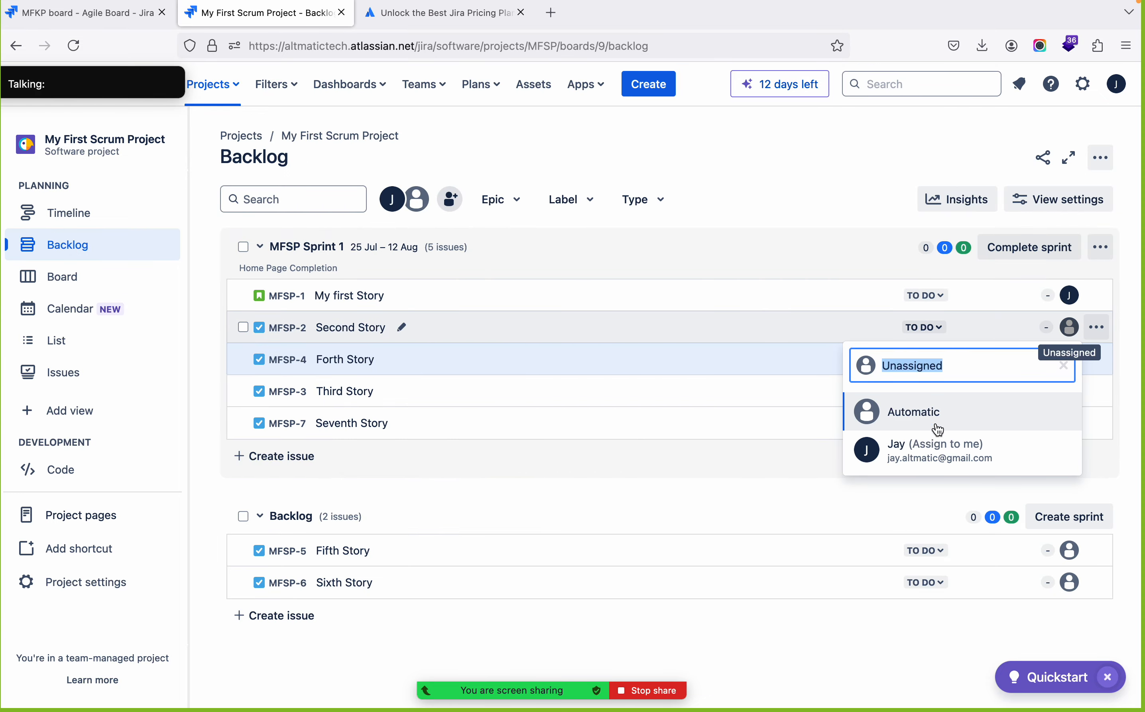
pyautogui.click(910, 468)
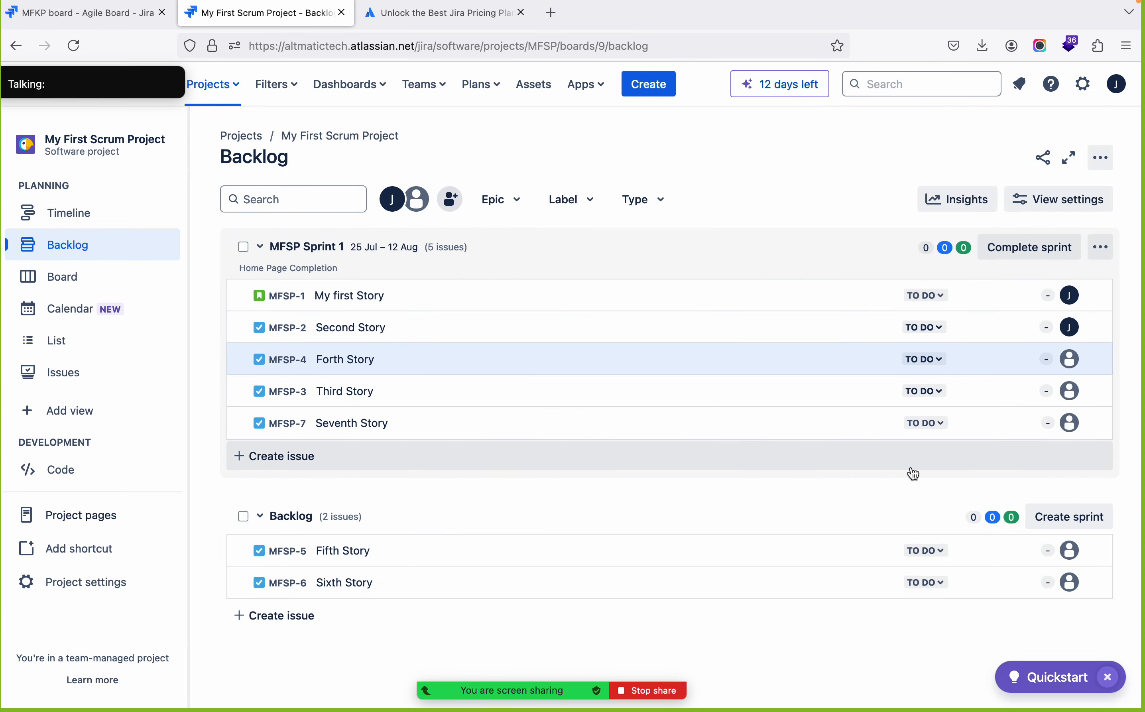
pyautogui.click(1070, 367)
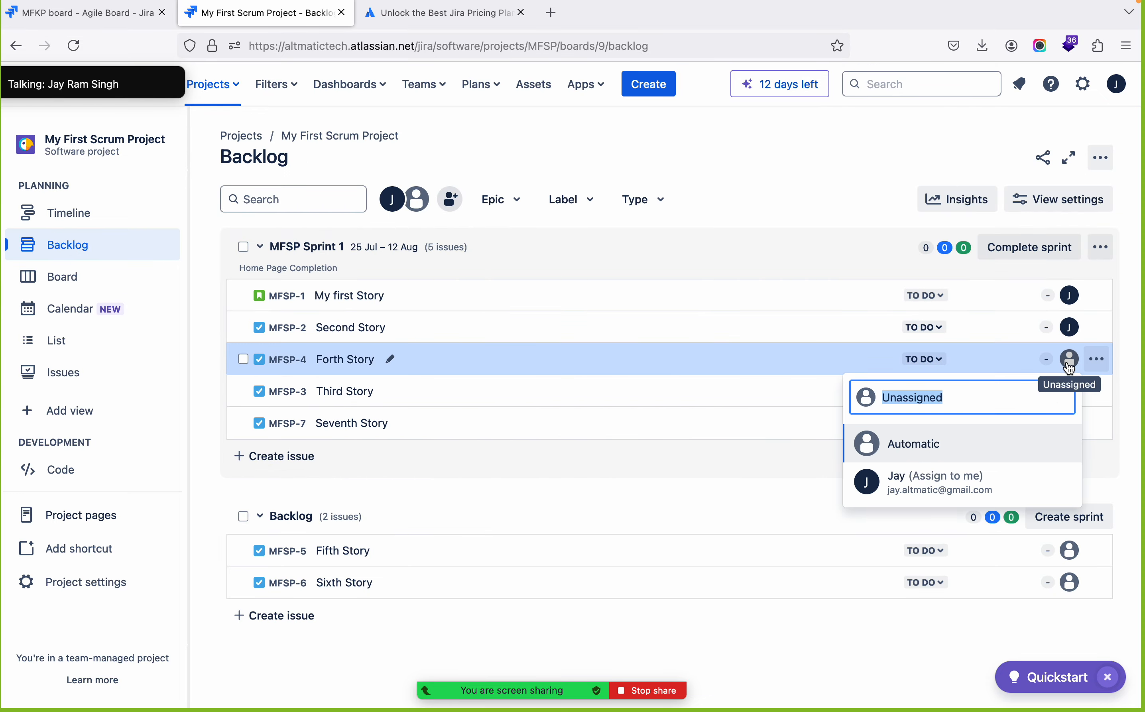
pyautogui.click(917, 485)
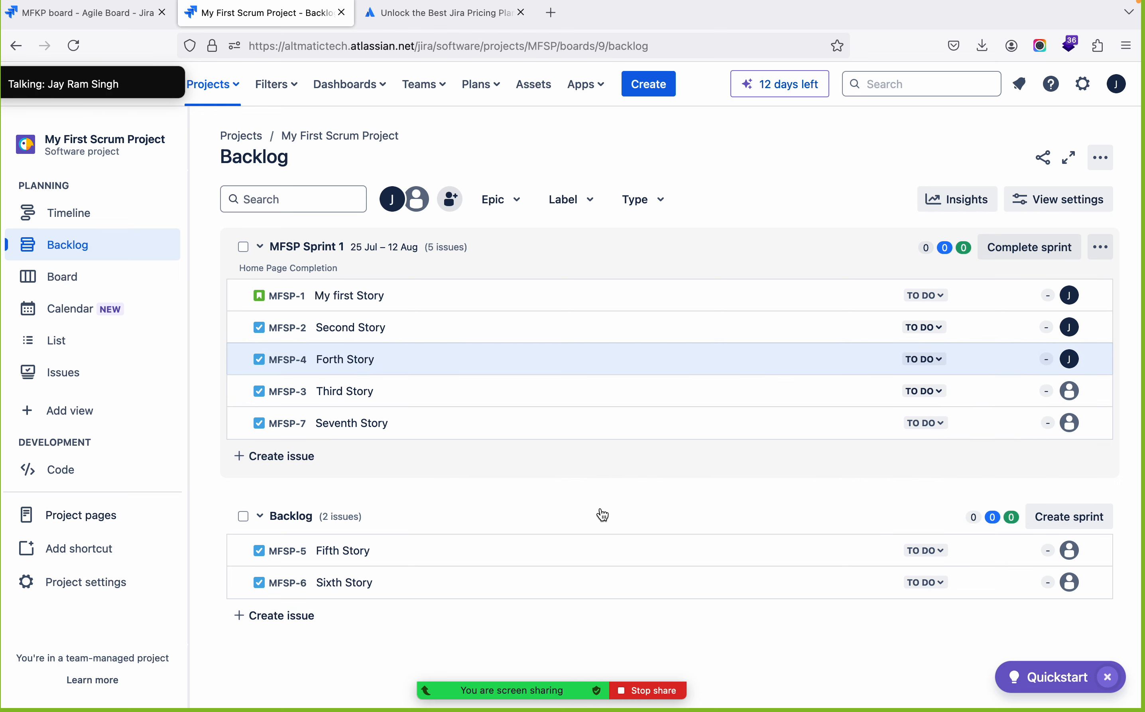
# Switch to the slide presentation to view the Jira issue hierarchy and return to the backlog in Firefox
pyautogui.hotkey('ctrl', 'Left')
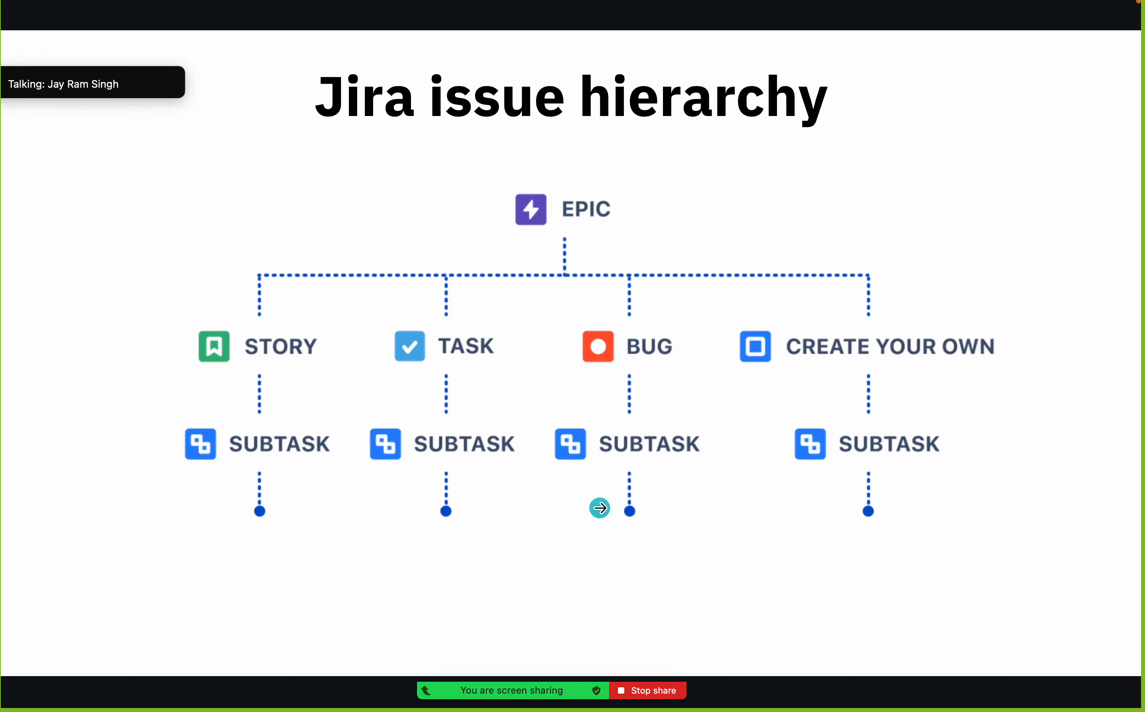
pyautogui.hotkey('ctrl', 'Right')
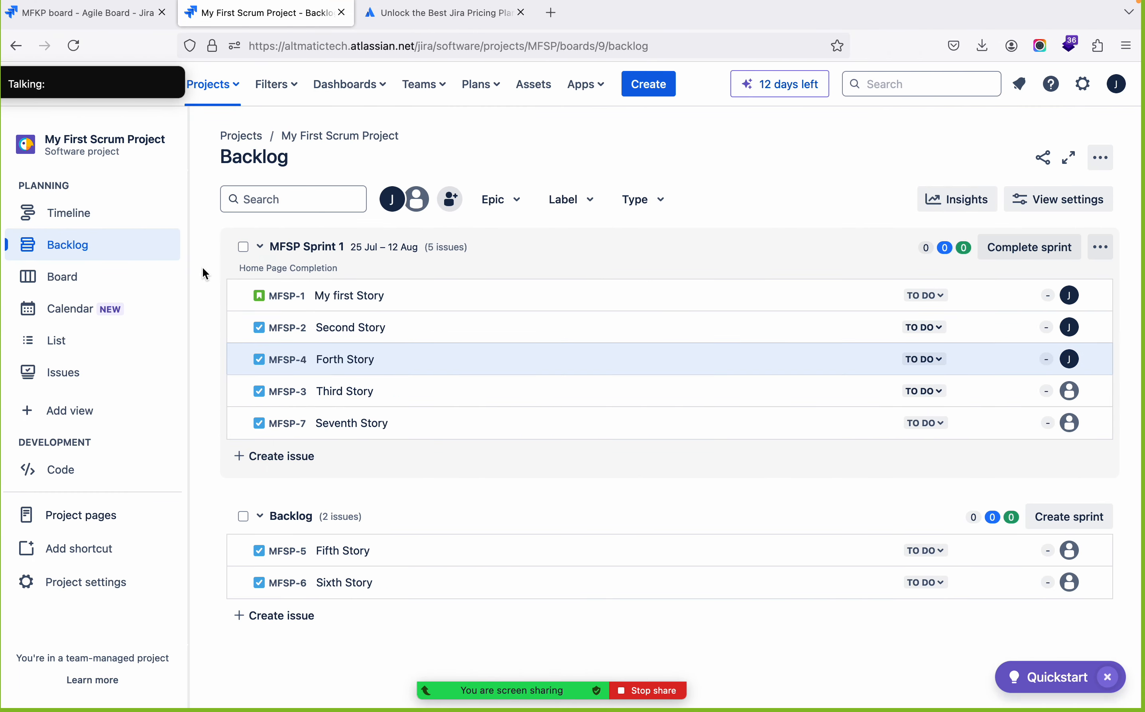
pyautogui.hotkey('ctrl', 'Left')
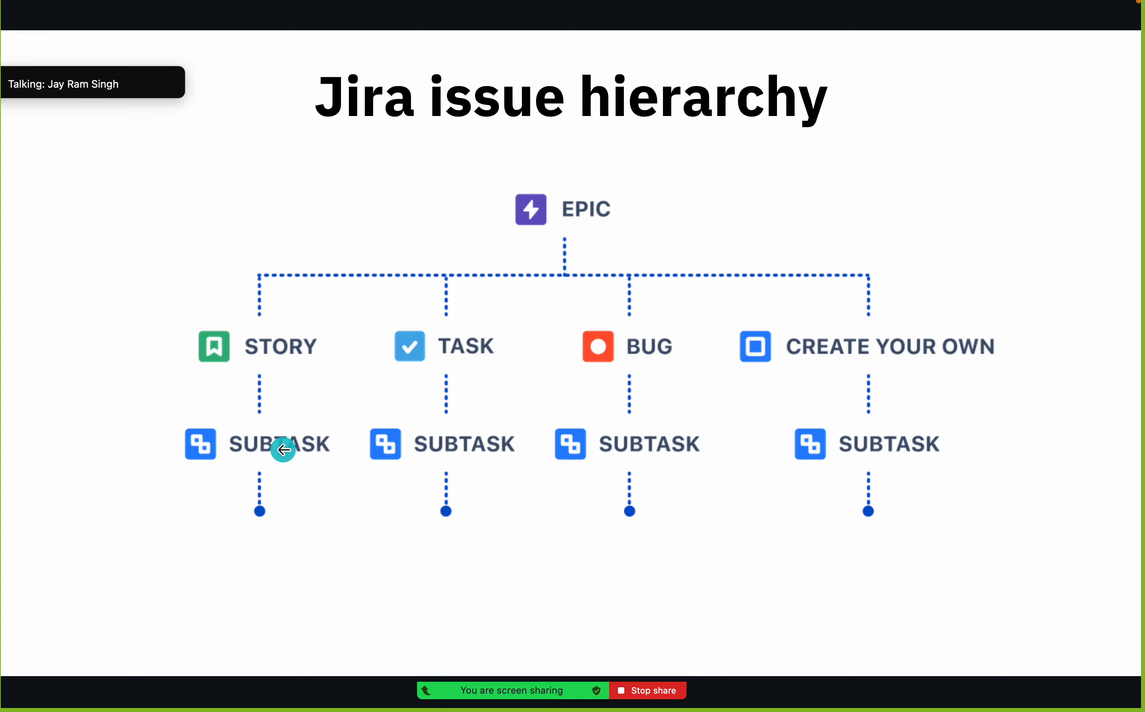
pyautogui.hotkey('ctrl', 'Right')
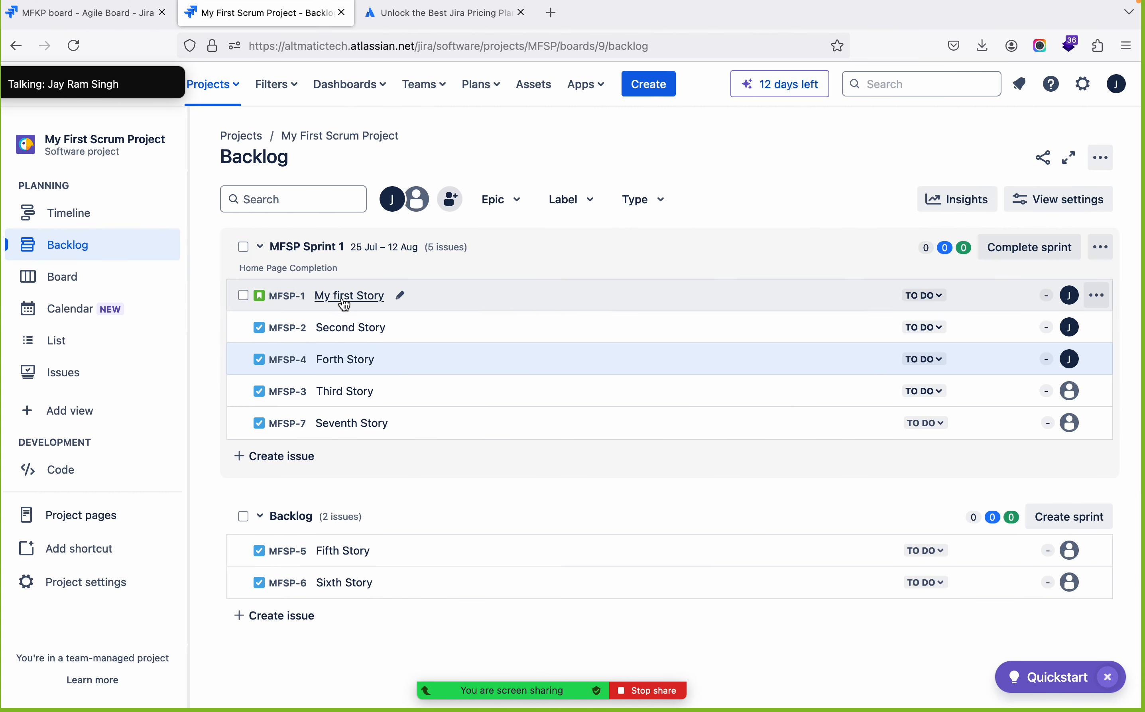
# Add three subtasks named Task1, Task2 and Task3 to My first Story in the sprint
pyautogui.click(346, 302)
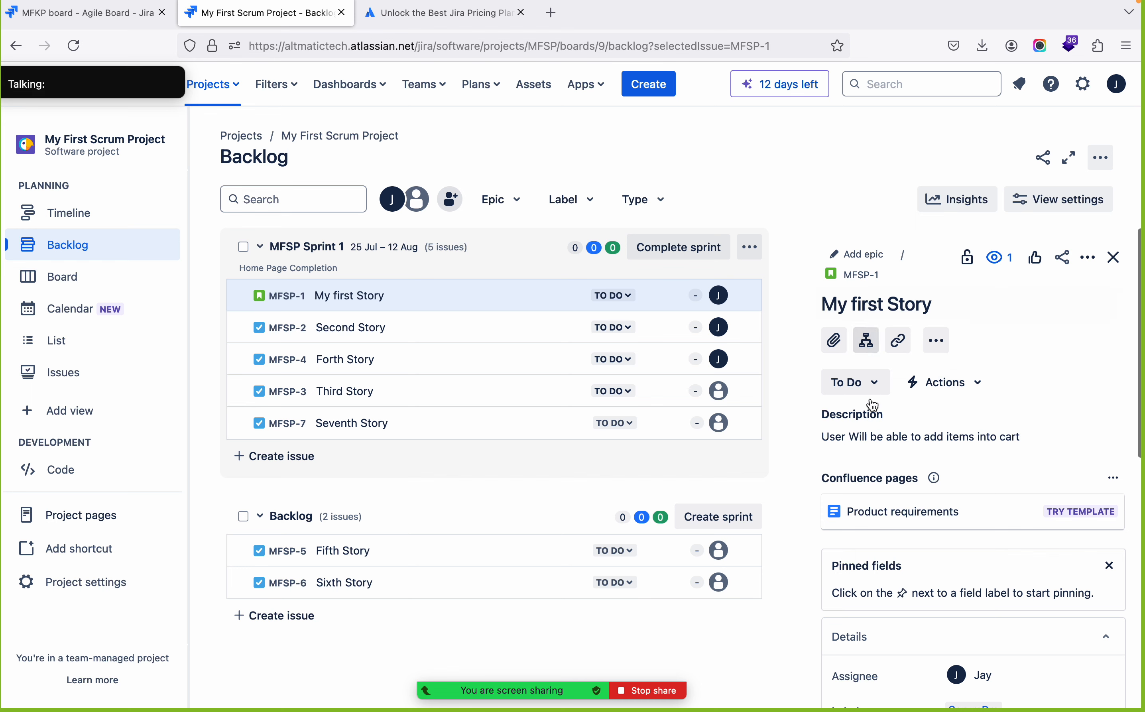
pyautogui.click(869, 346)
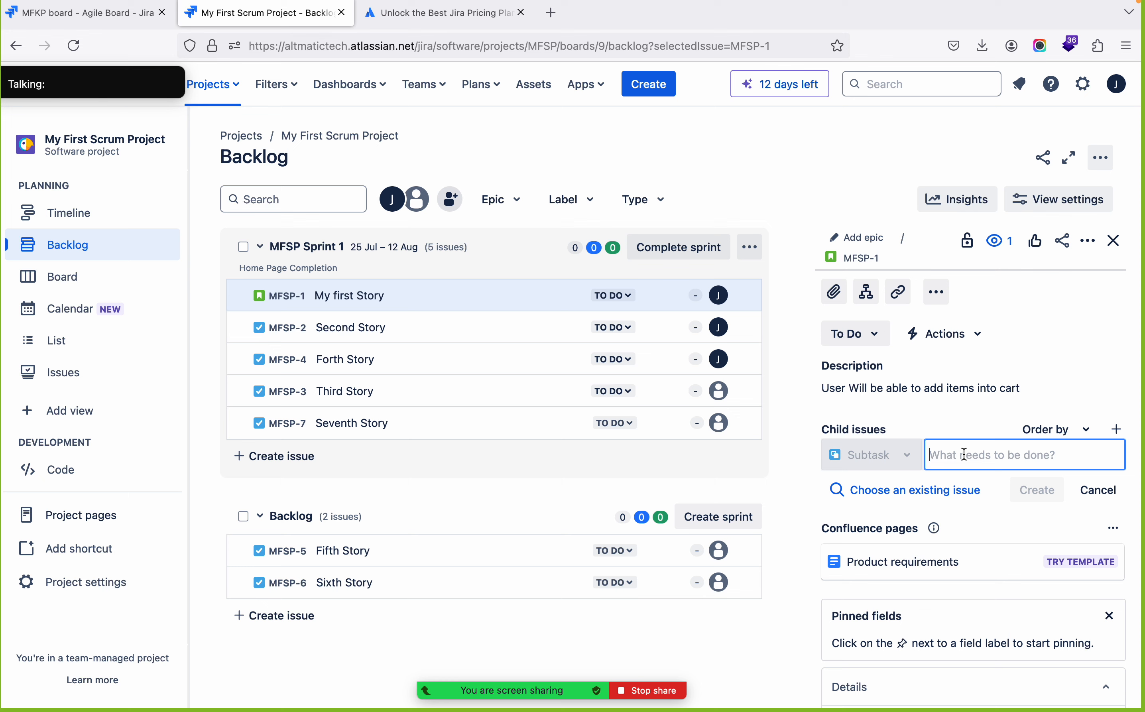
pyautogui.write('Task1')
pyautogui.press('Return')
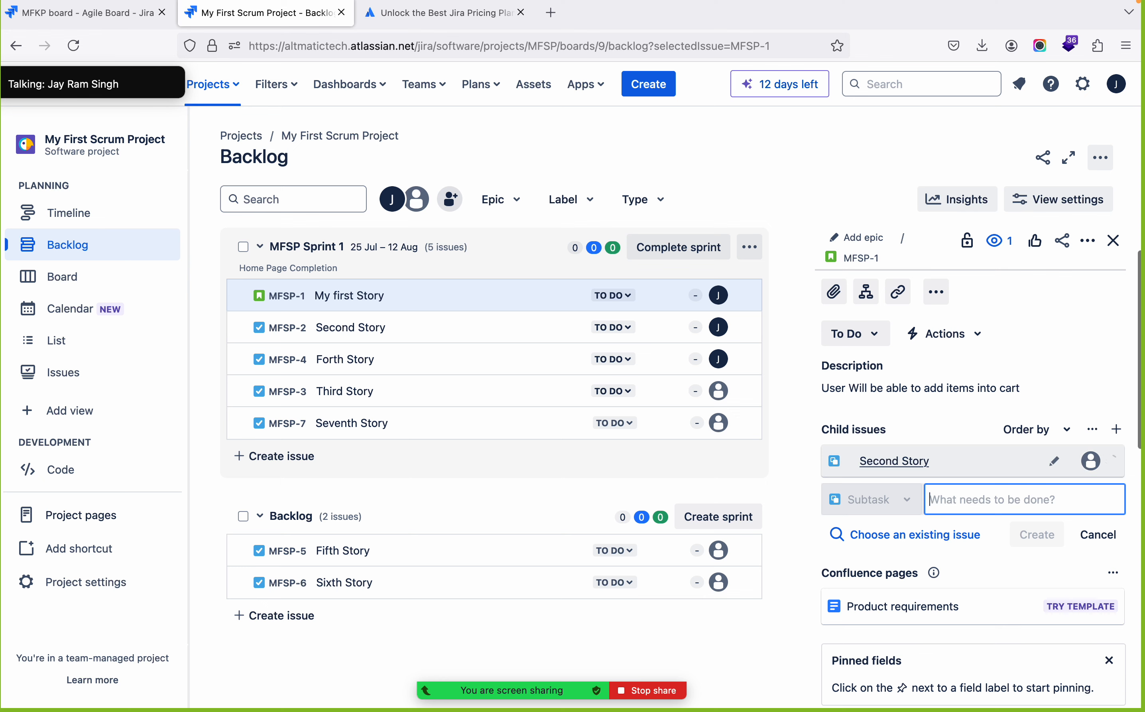
pyautogui.write('Task2')
pyautogui.press('Return')
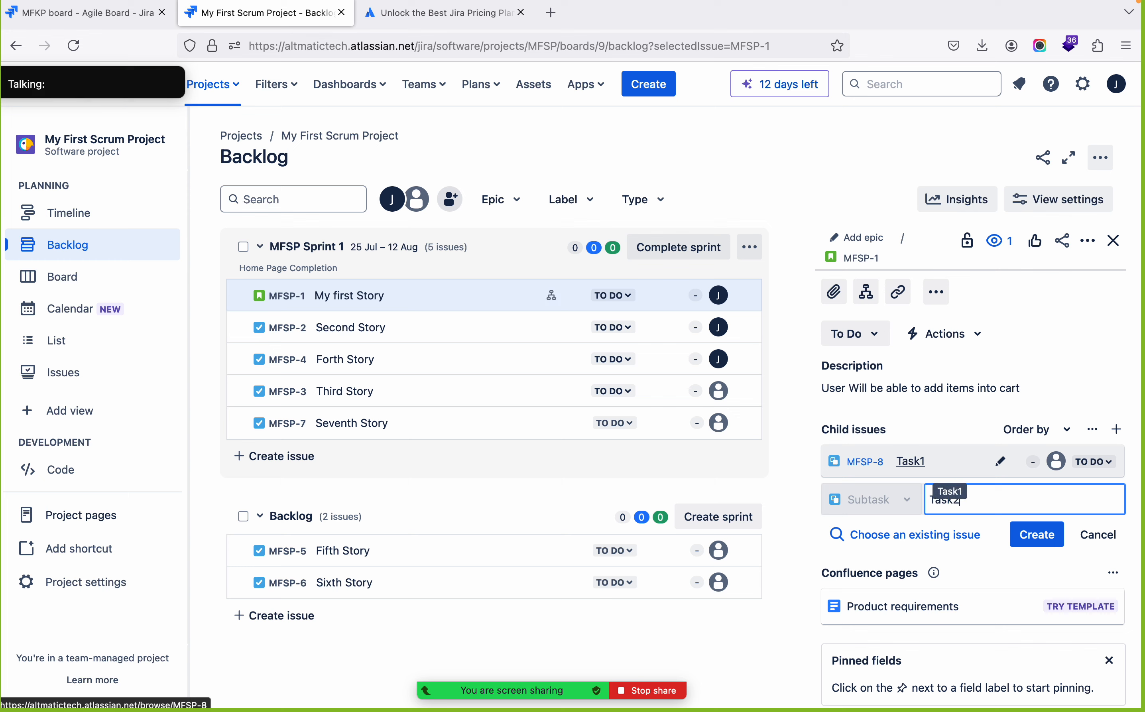
pyautogui.write('Task3')
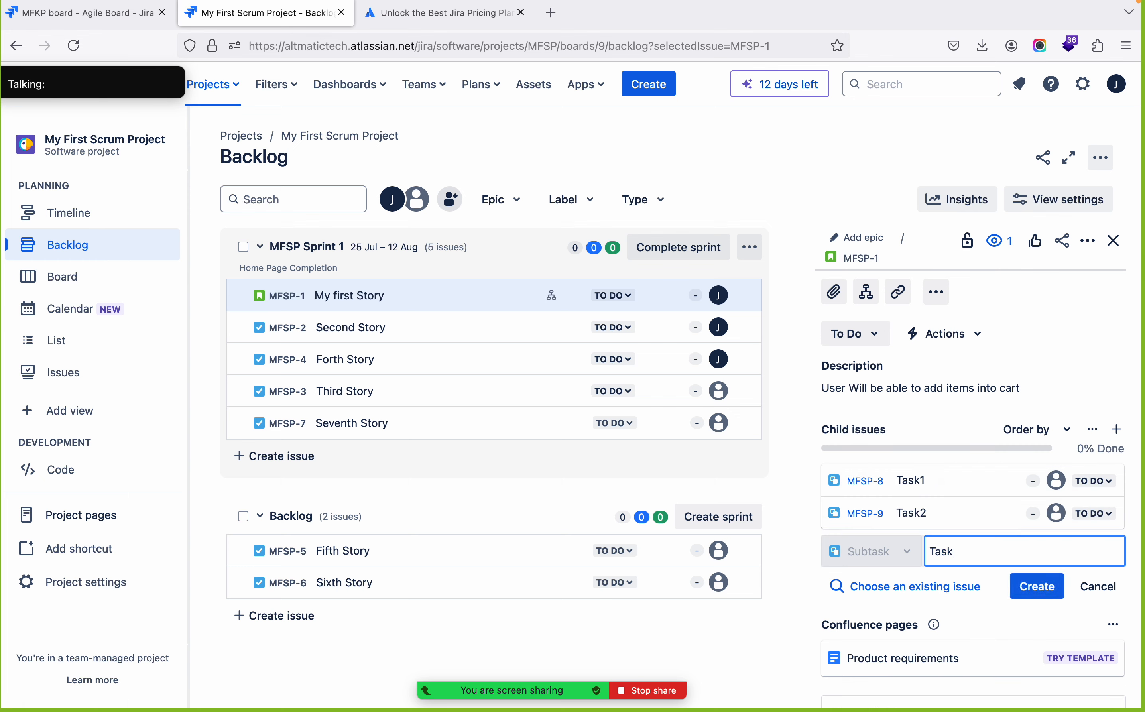
pyautogui.press('Return')
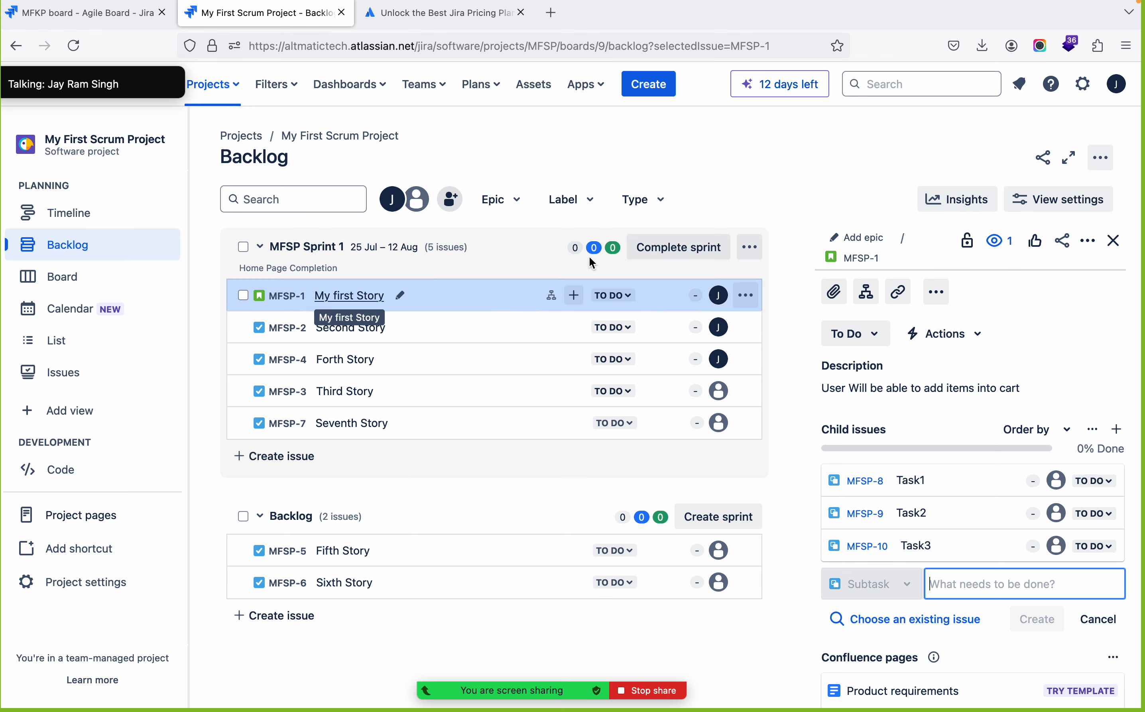
# View My first Story on its full issue page and look over the sprint board and backlog
pyautogui.click(860, 257)
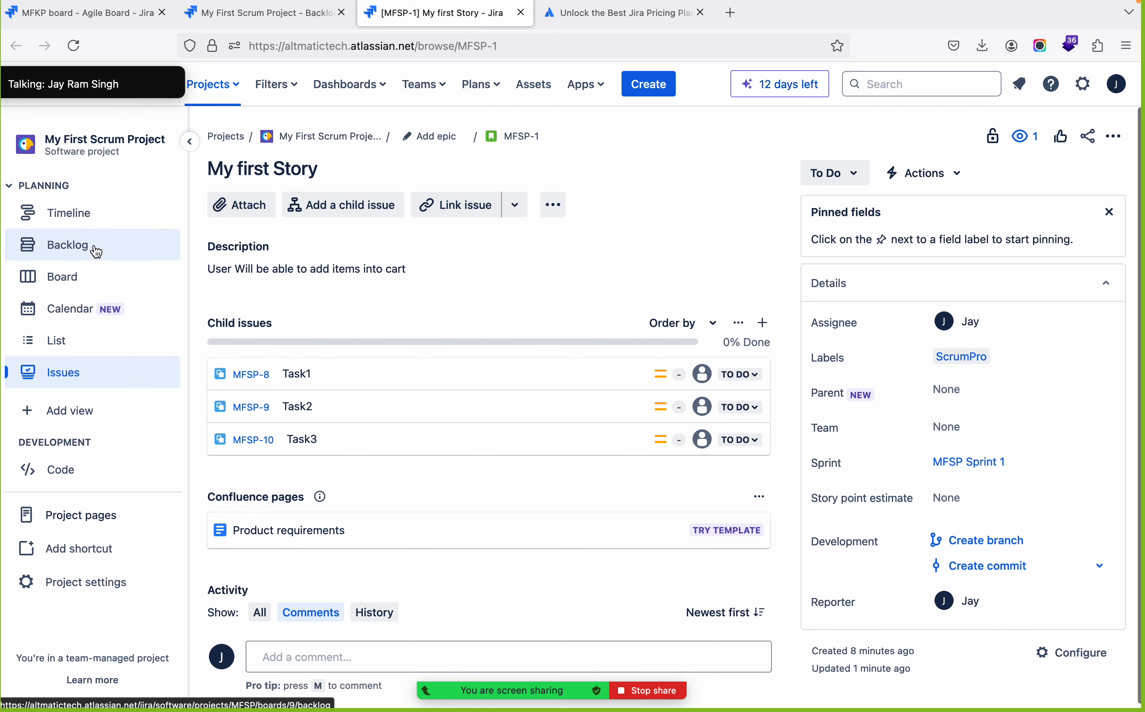
pyautogui.click(69, 280)
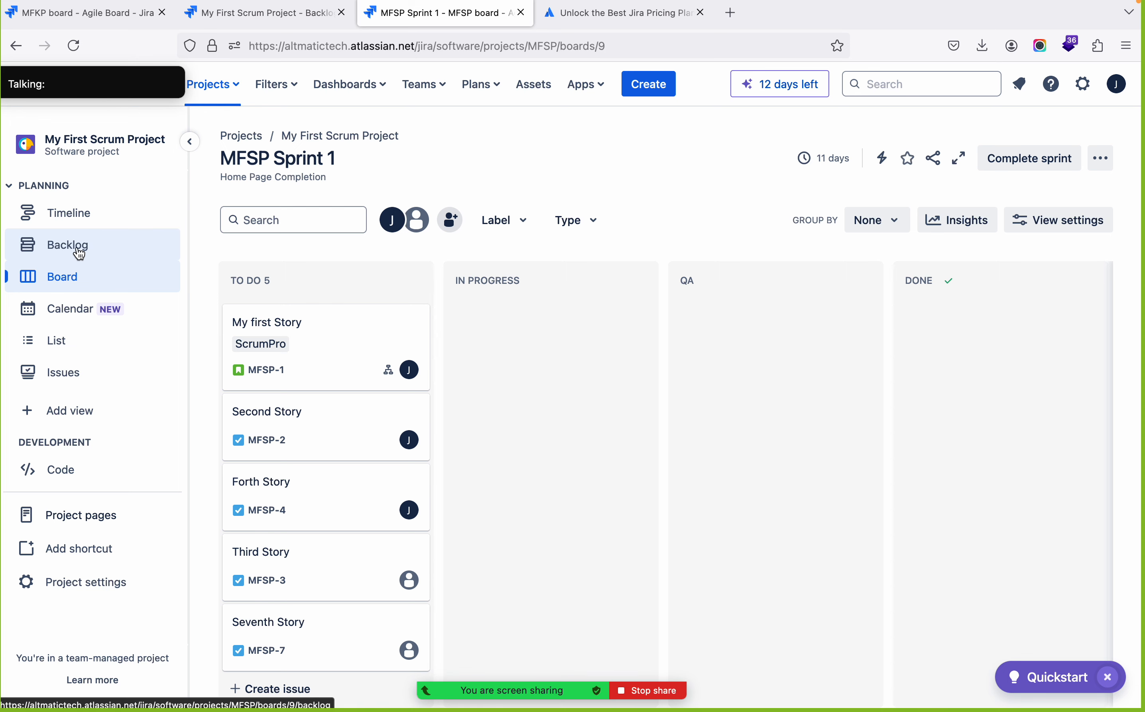
pyautogui.click(79, 253)
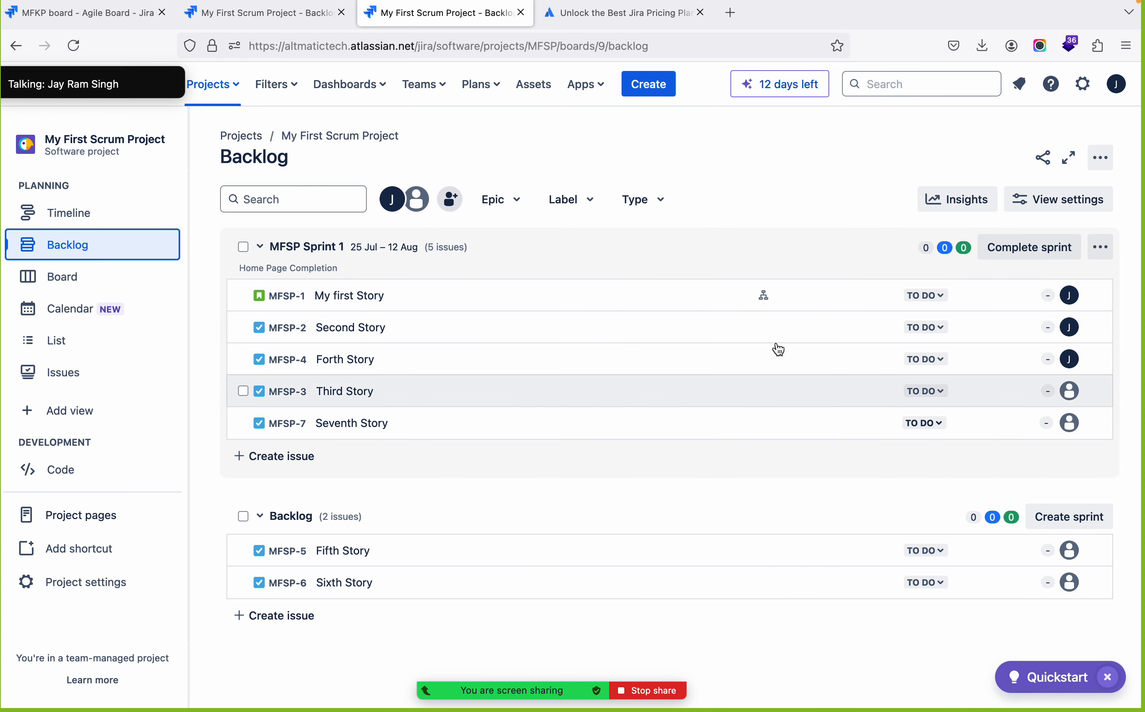
# Open My first Story's full issue page from the backlog and add the subtasks Task4 and Task5
pyautogui.click(338, 303)
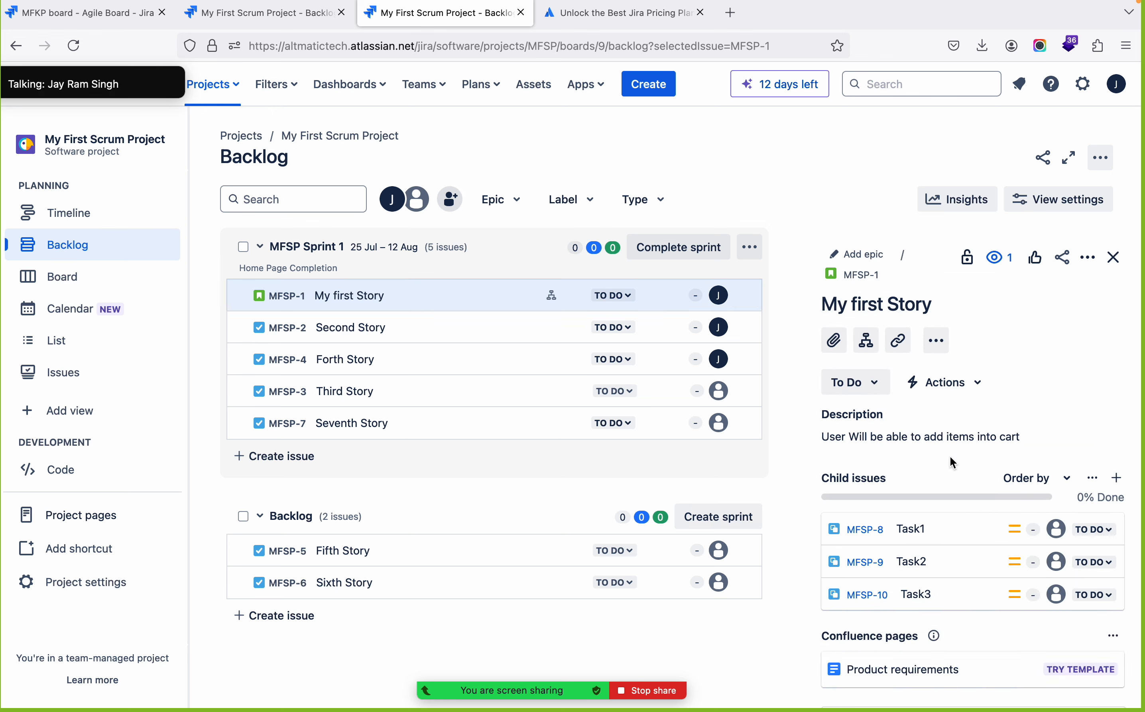
pyautogui.click(865, 278)
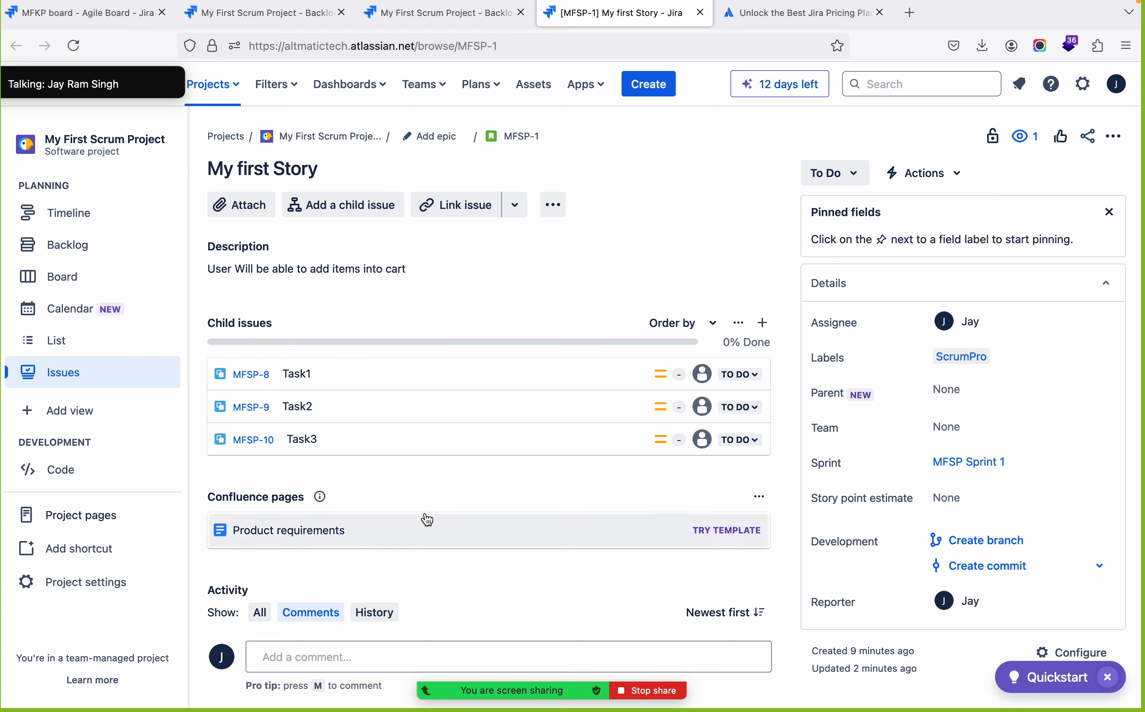
pyautogui.scroll(-1, 536, 503)
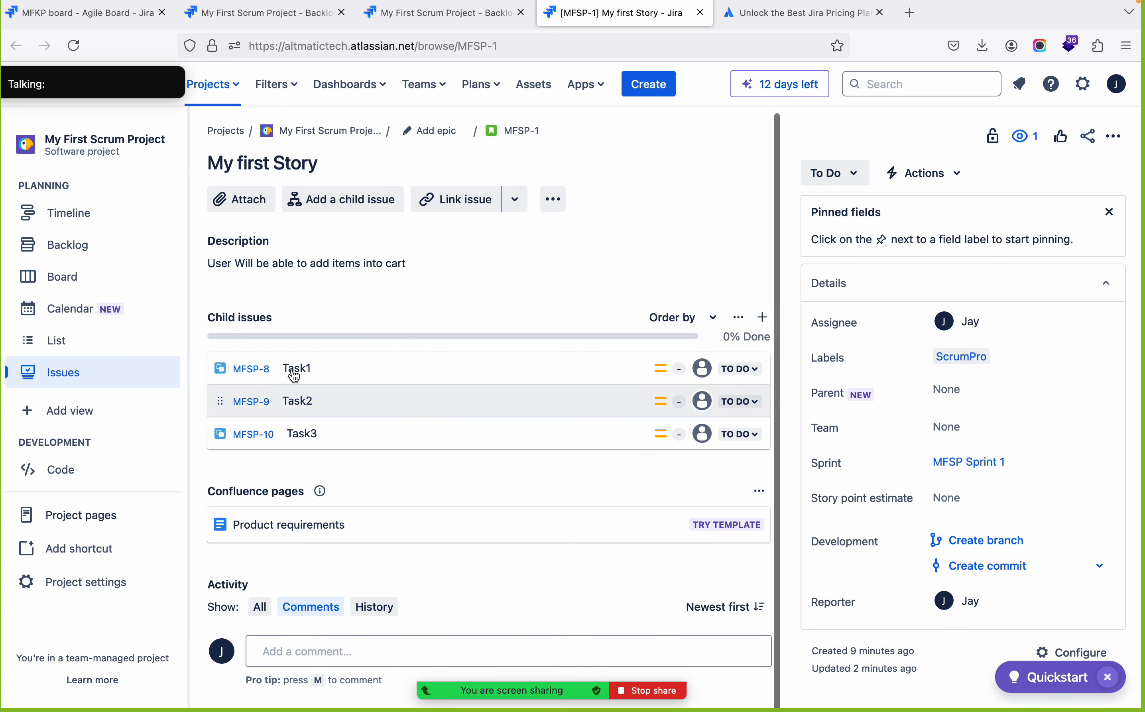
pyautogui.click(764, 318)
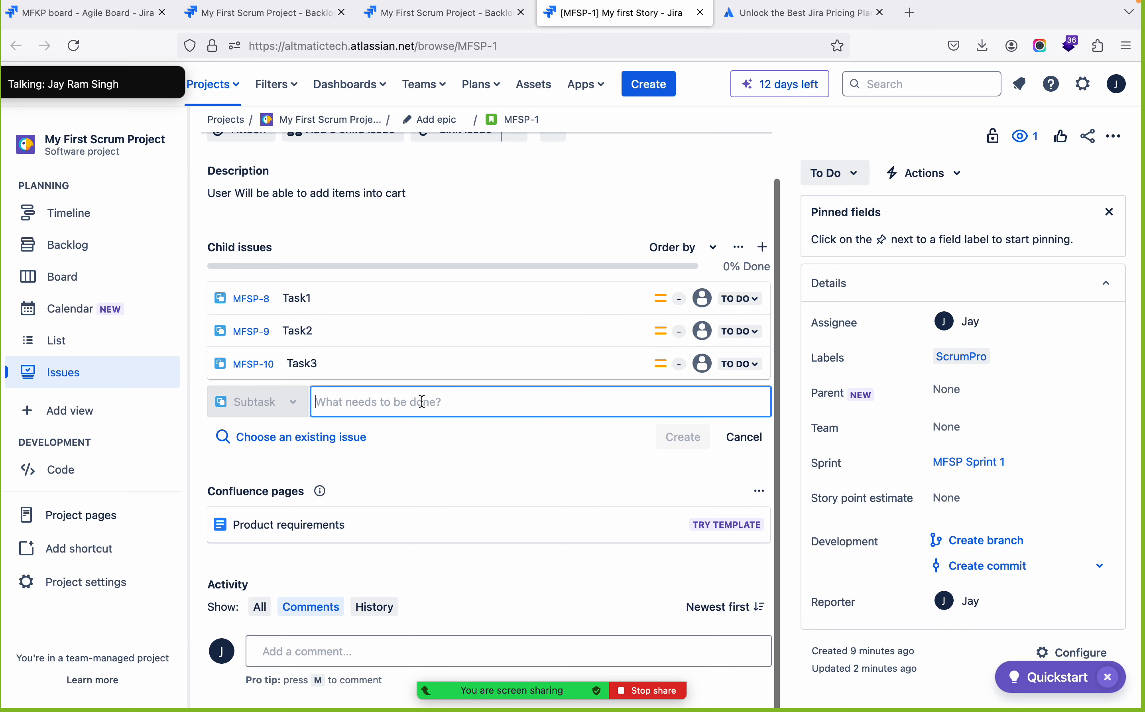
pyautogui.write('Task')
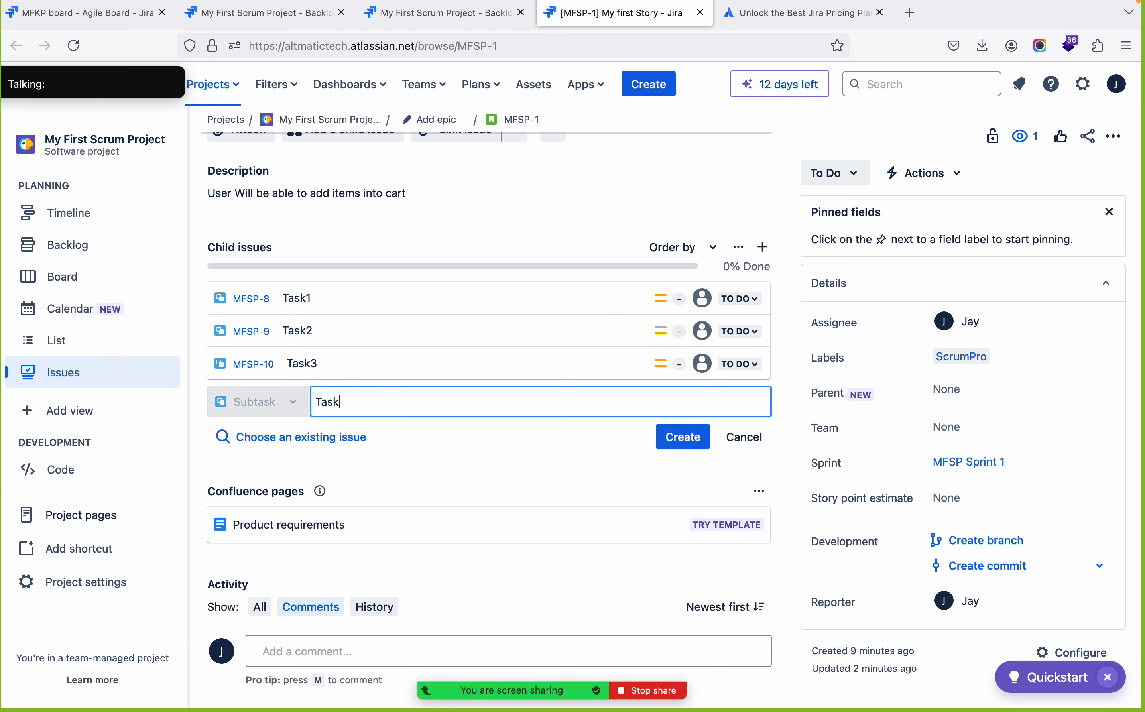
pyautogui.write('4')
pyautogui.press('Return')
pyautogui.write('Task')
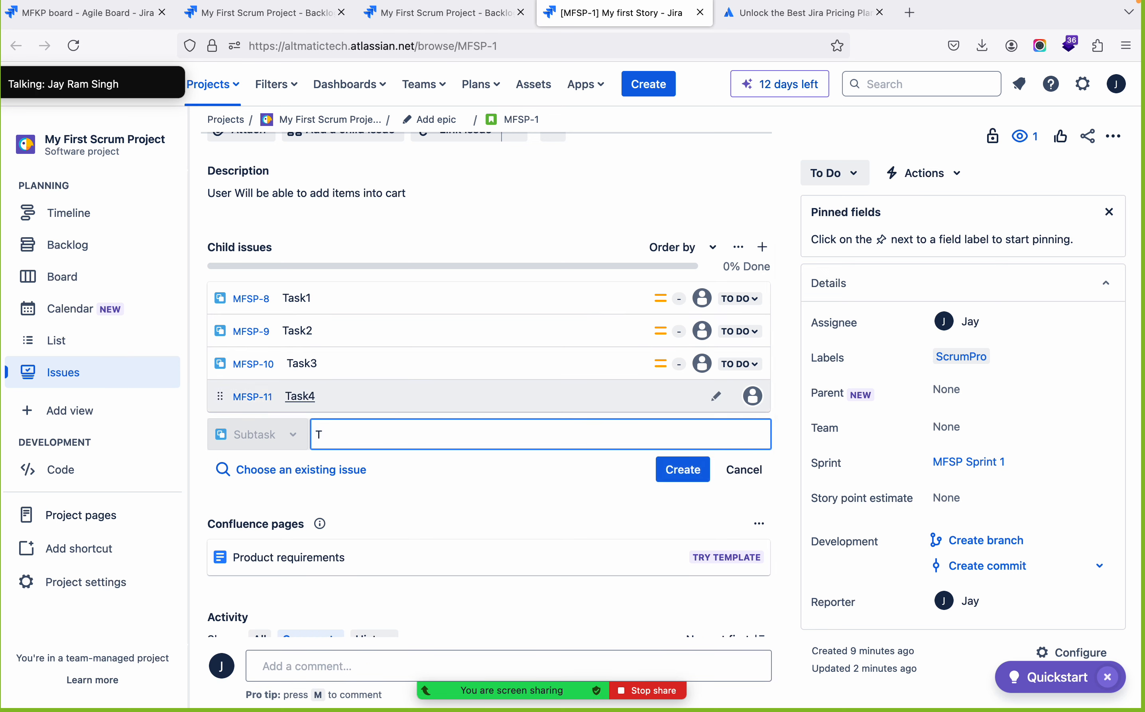
pyautogui.press('Return')
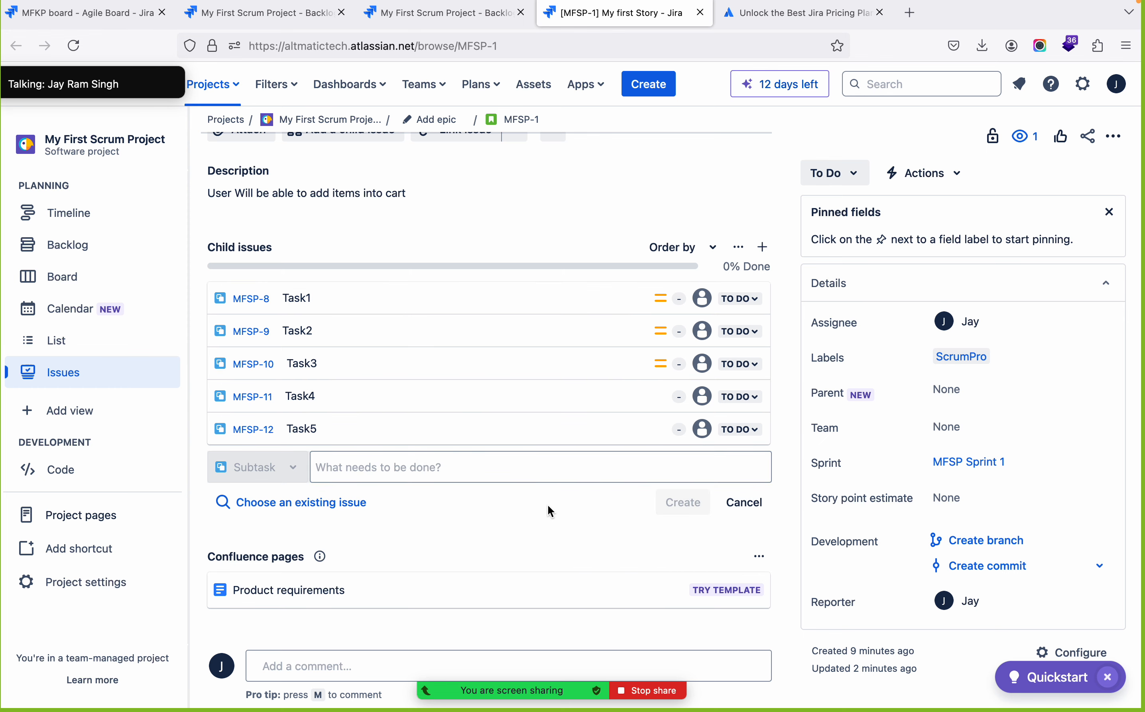
pyautogui.scroll(2, 551, 505)
pyautogui.scroll(-3, 553, 504)
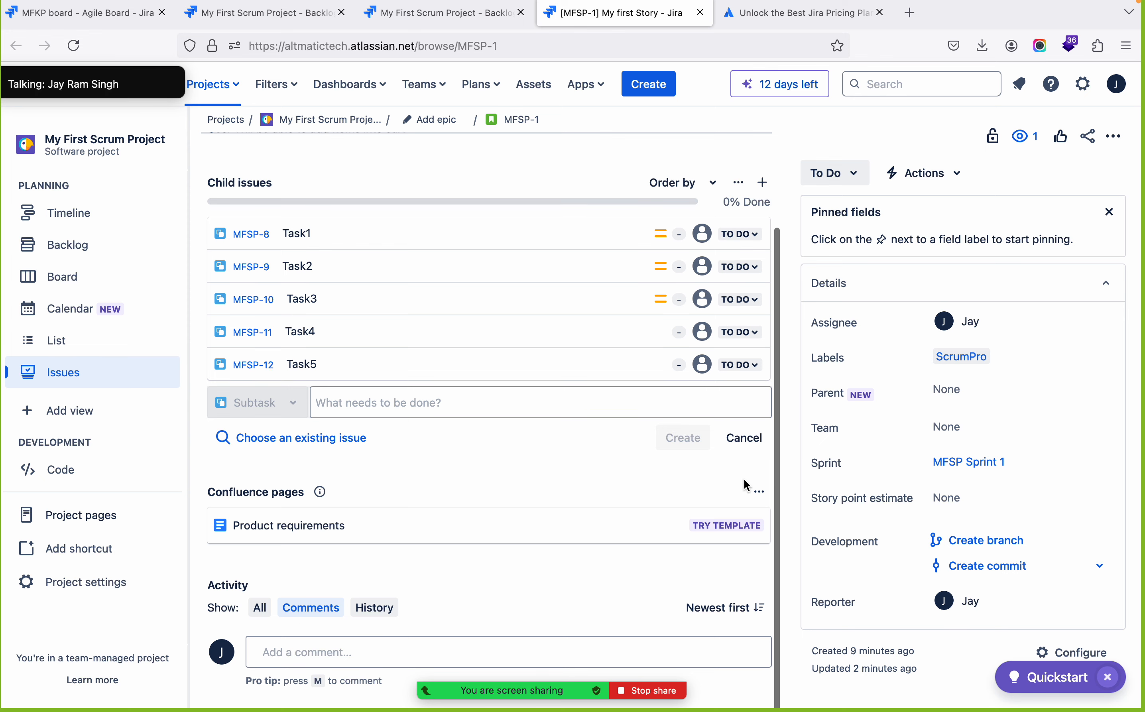
pyautogui.scroll(3, 747, 485)
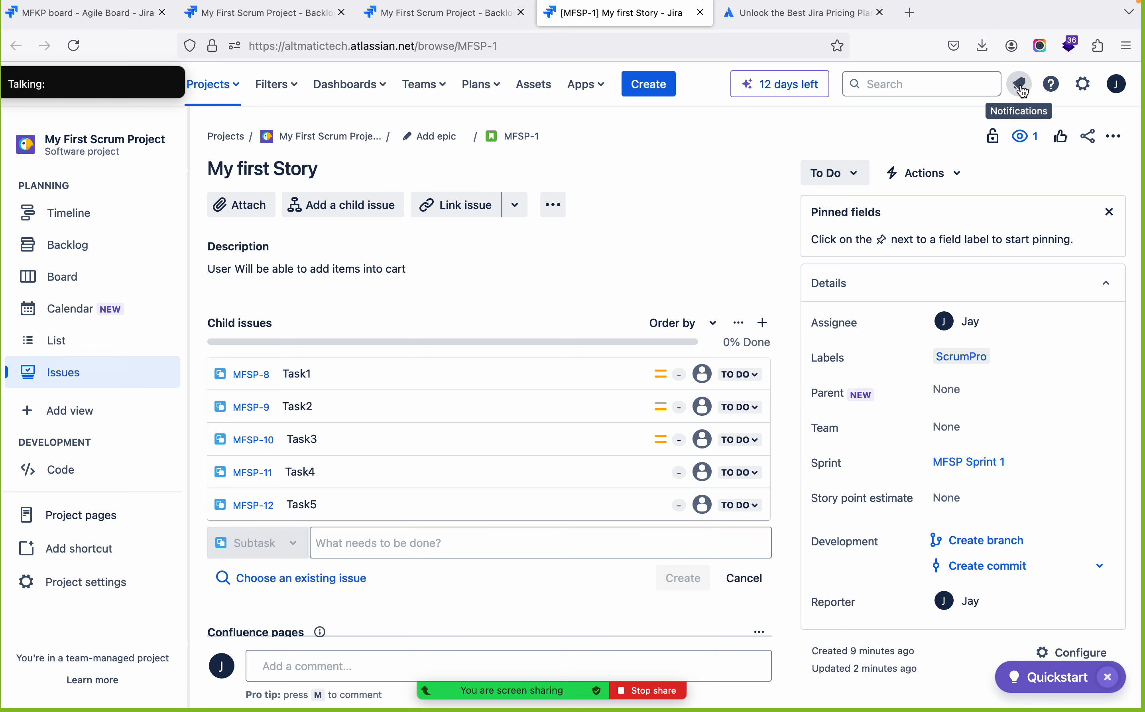
# Uninstall the GitHub for Jira app in Jira's app management settings
pyautogui.click(1082, 84)
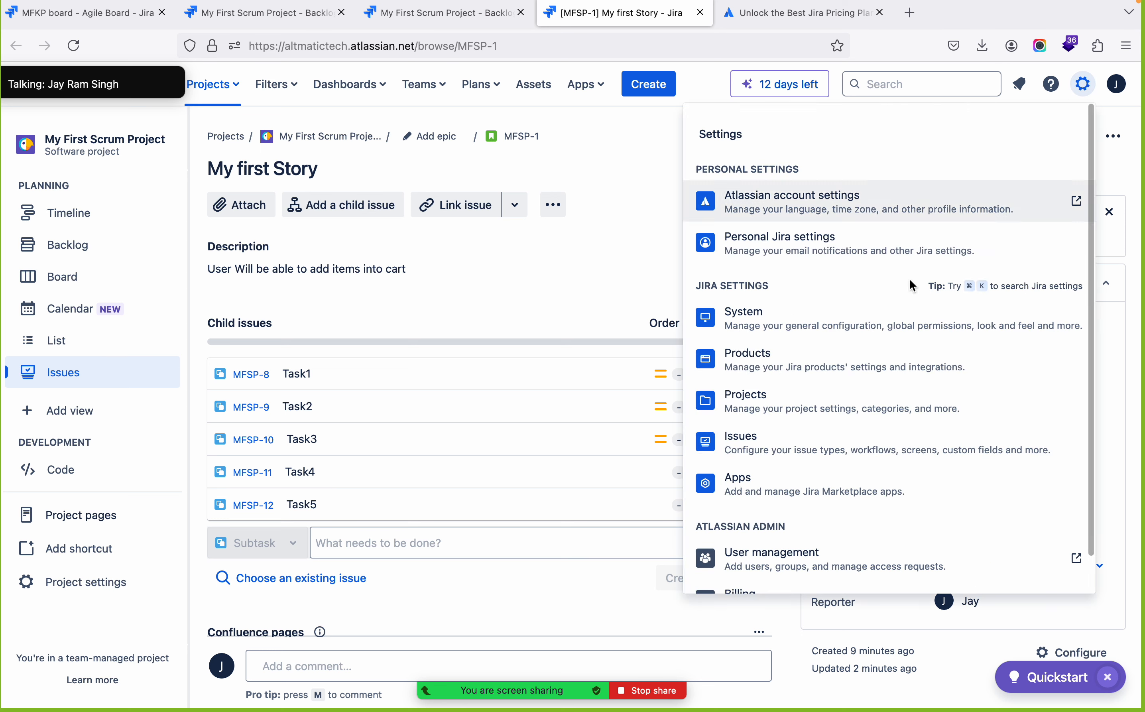
pyautogui.scroll(-1, 821, 469)
pyautogui.scroll(1, 821, 469)
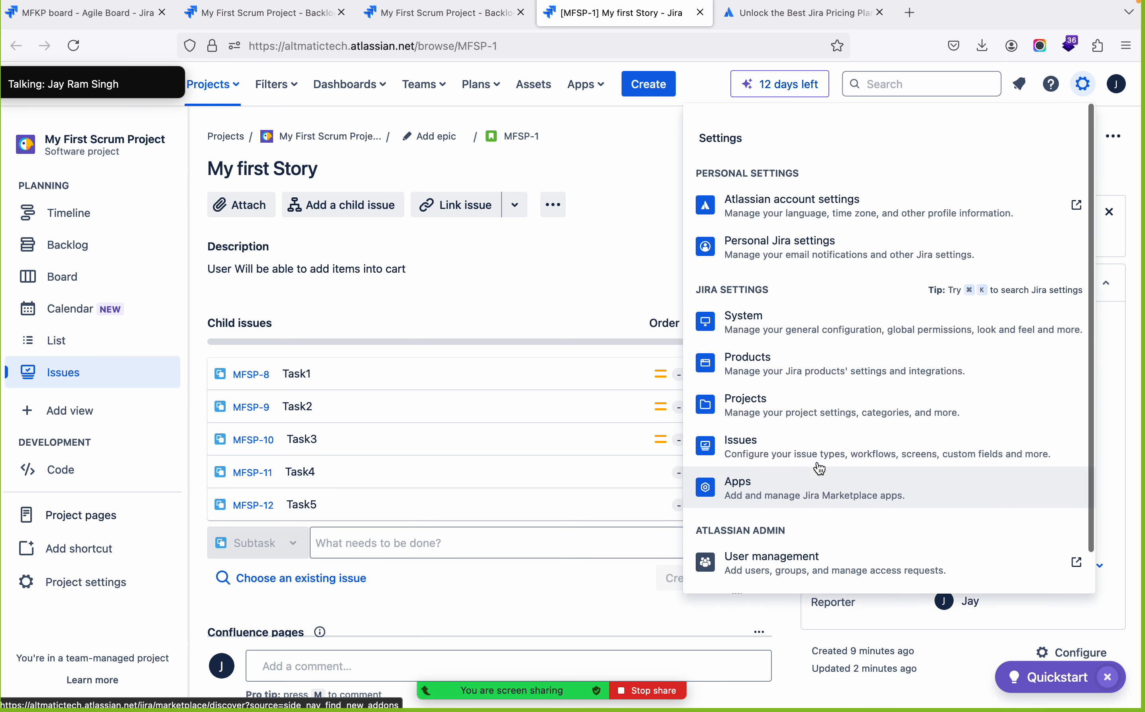
pyautogui.click(782, 489)
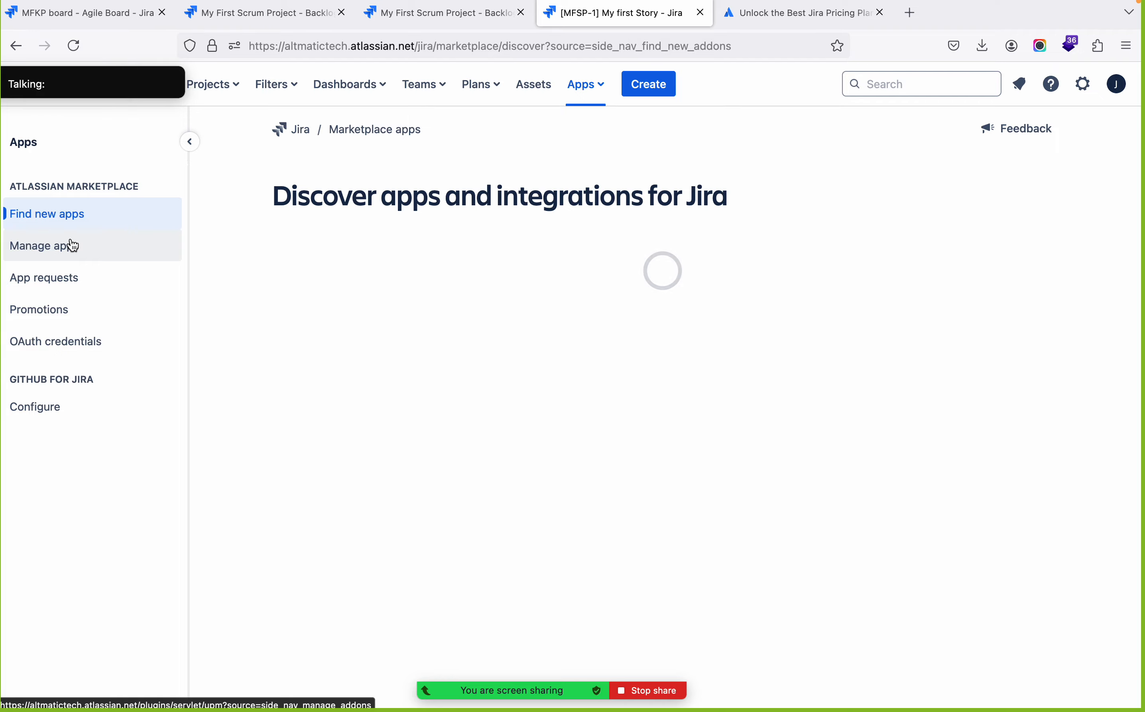
pyautogui.click(61, 246)
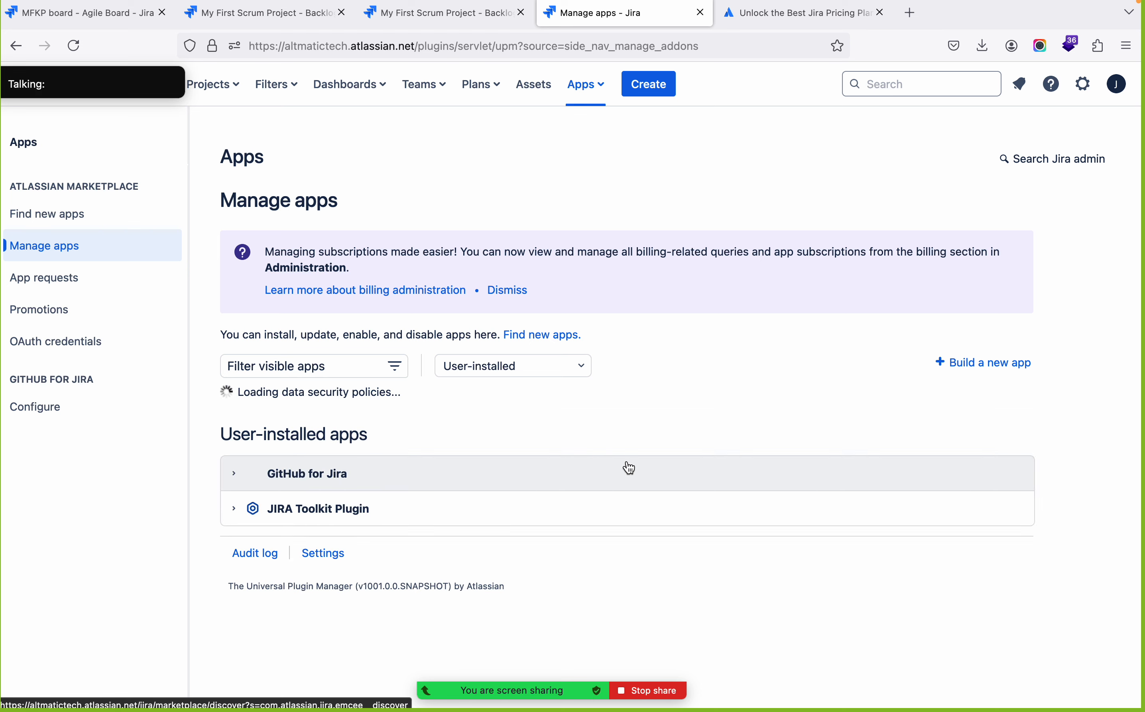
pyautogui.click(236, 460)
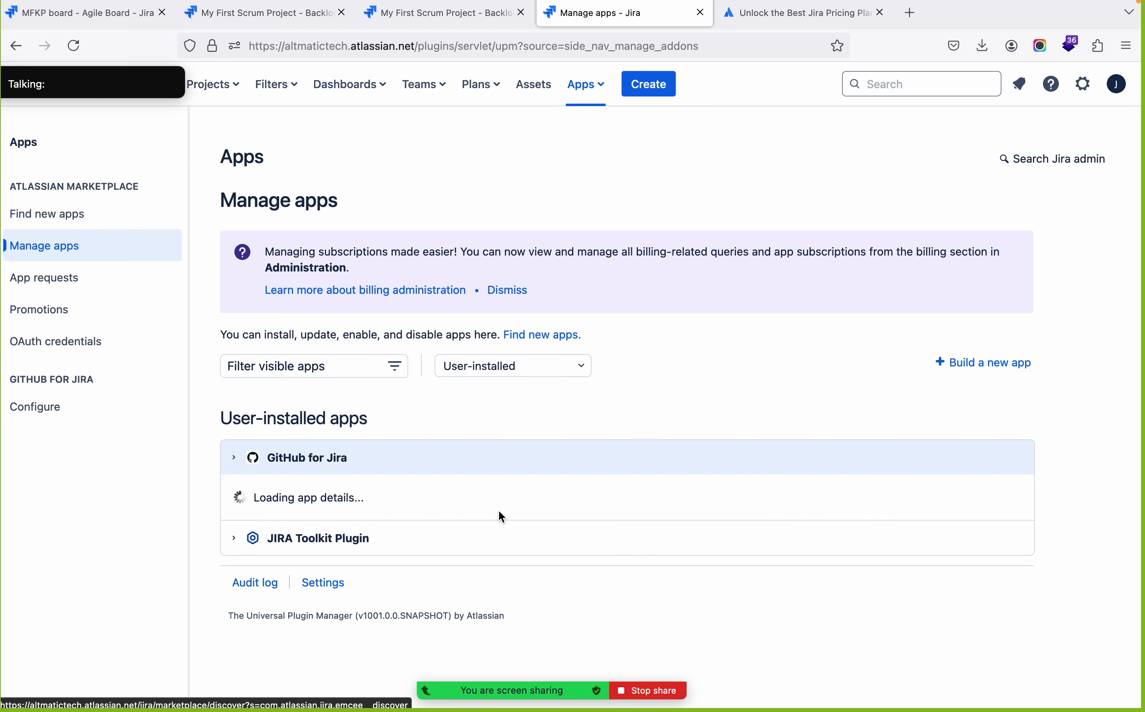
pyautogui.click(377, 563)
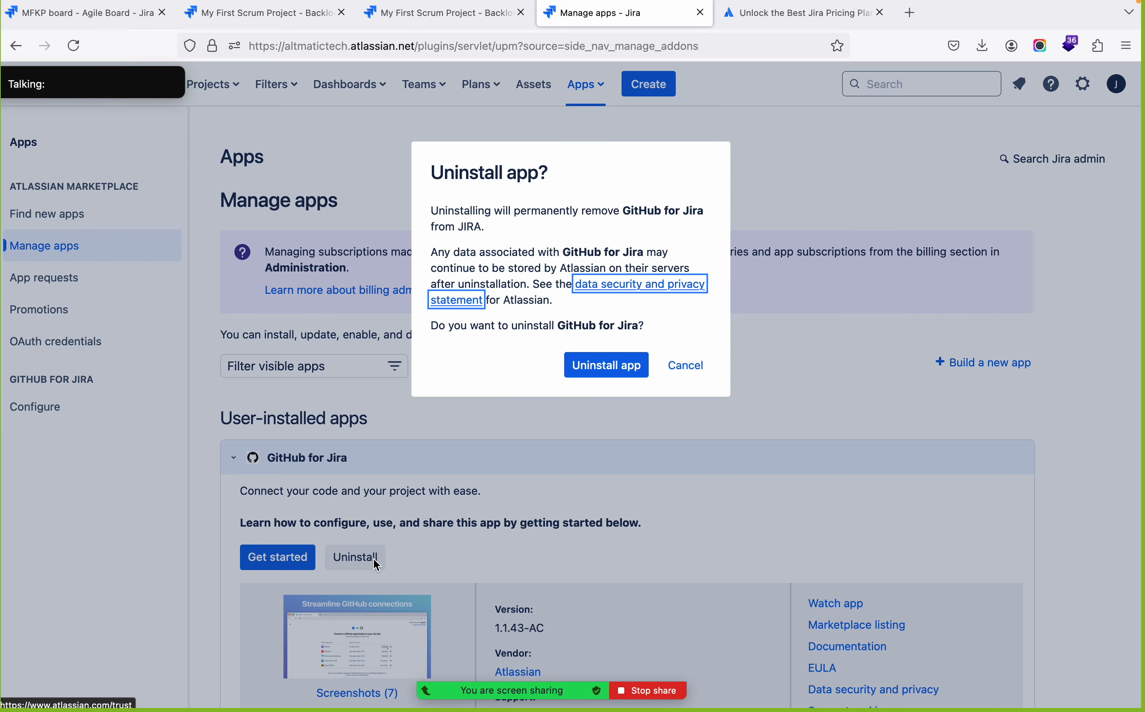
pyautogui.click(607, 364)
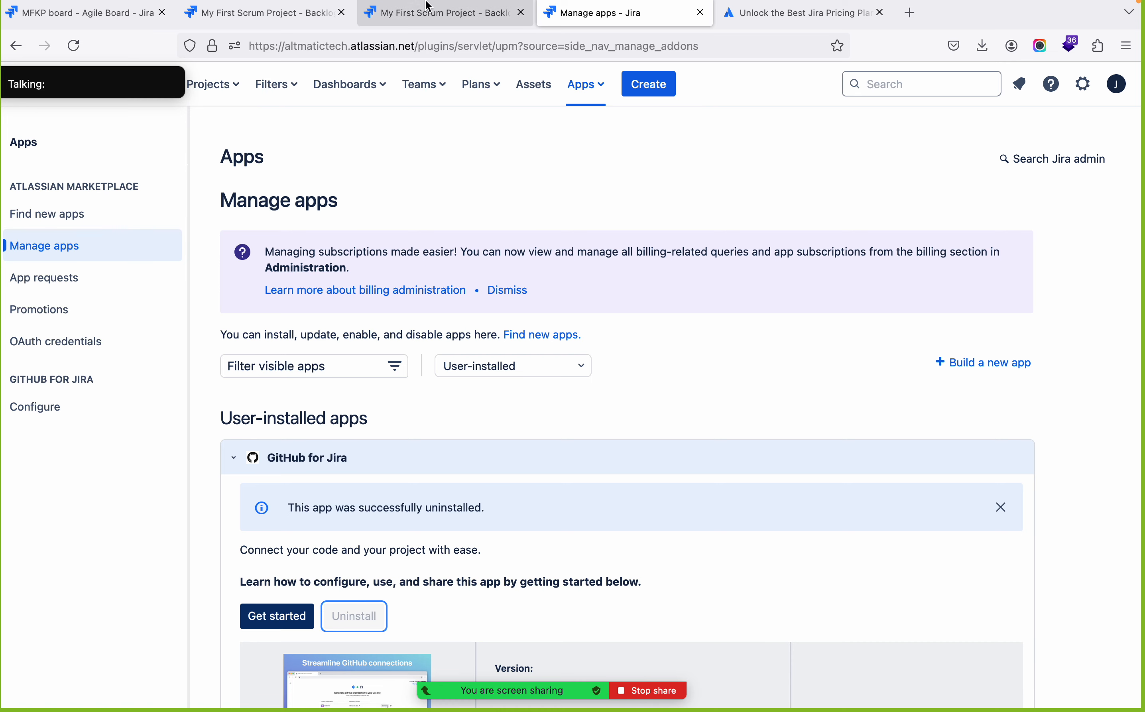
# Reopen My first Story's full page from the backlog and inspect its Task1 subtask, including the description and comment editors
pyautogui.click(419, 14)
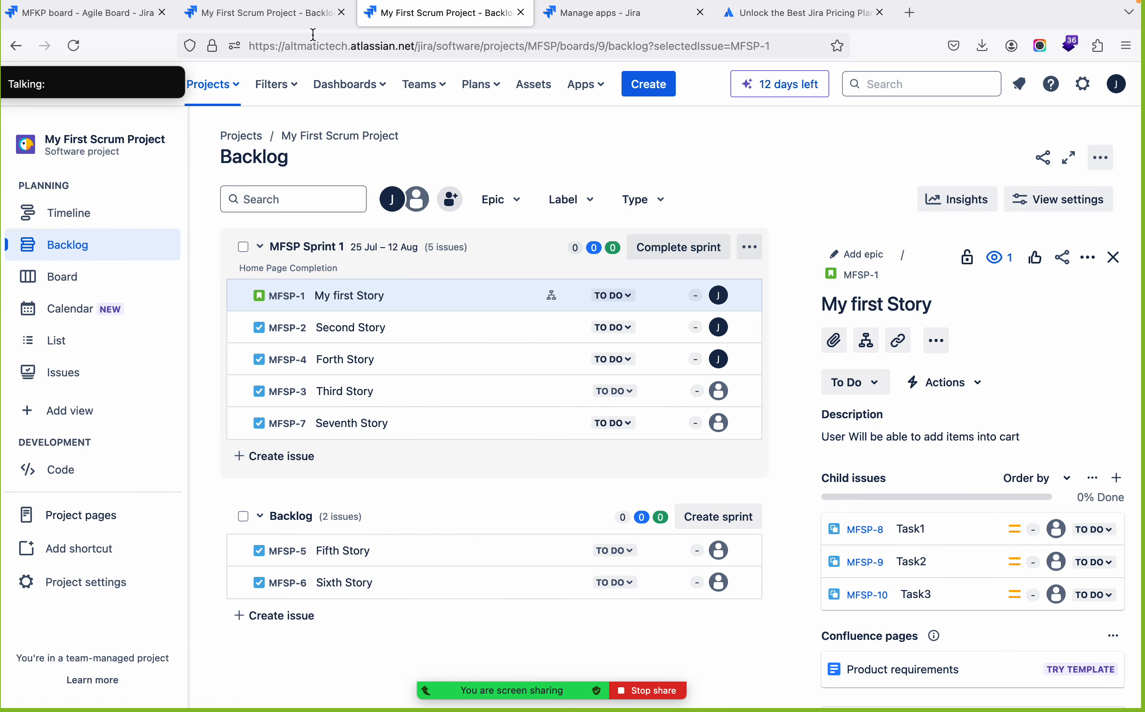
pyautogui.click(868, 284)
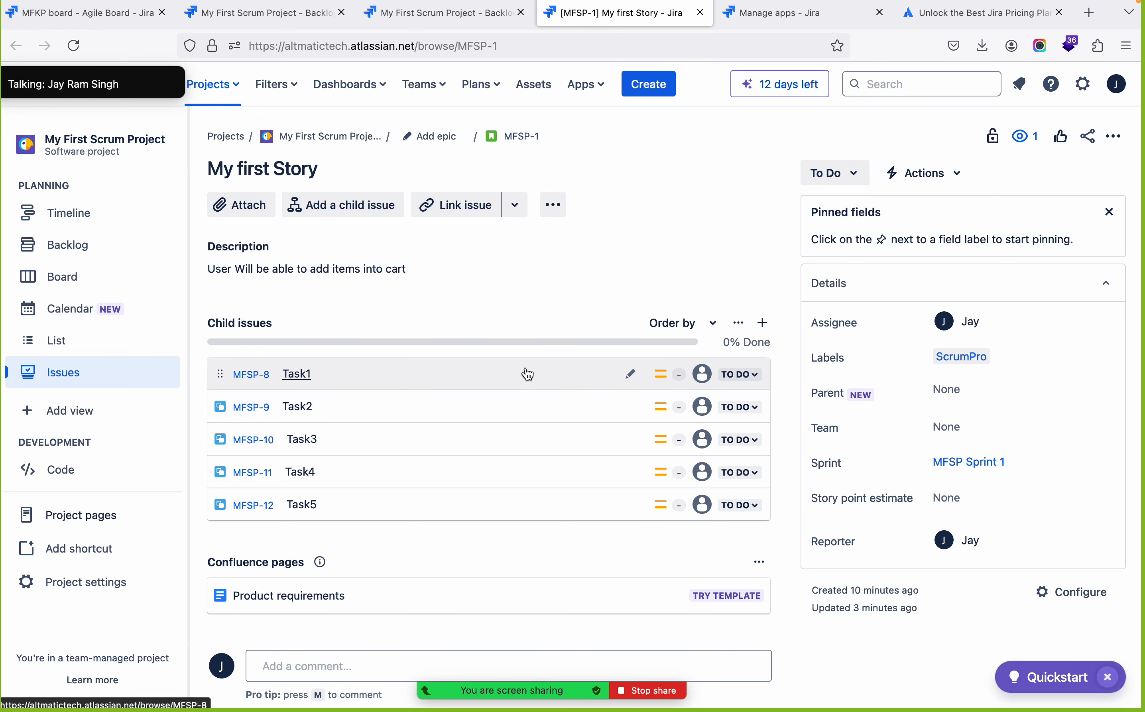
pyautogui.click(254, 268)
pyautogui.click(442, 330)
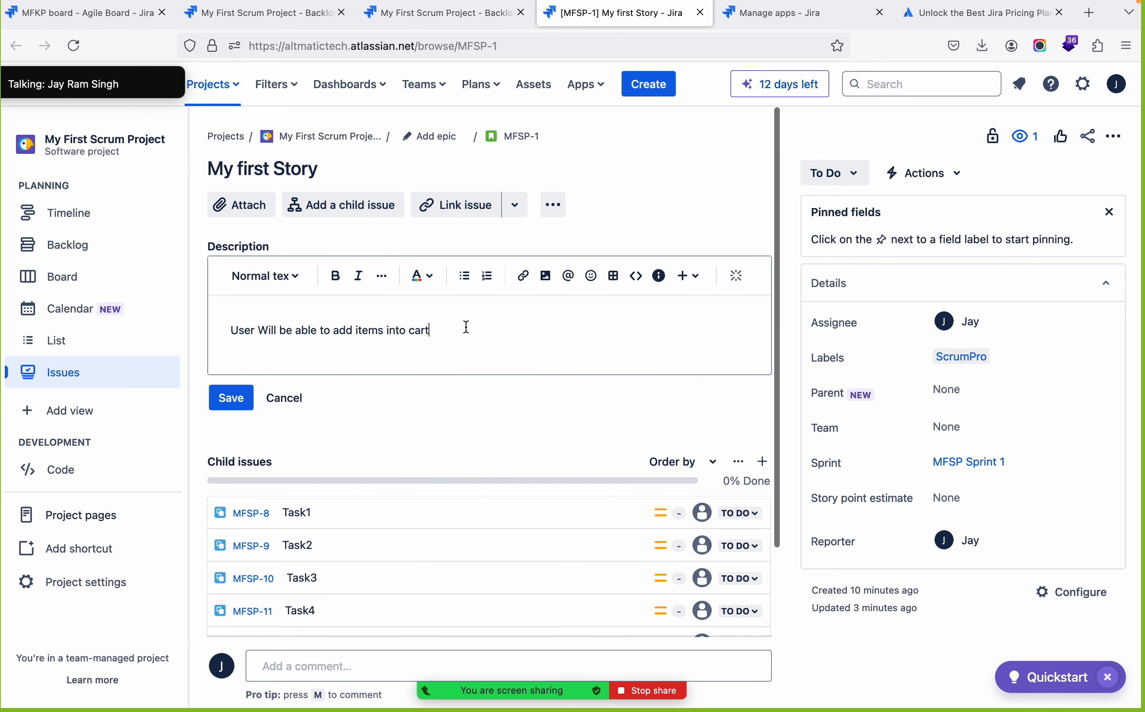
pyautogui.click(253, 514)
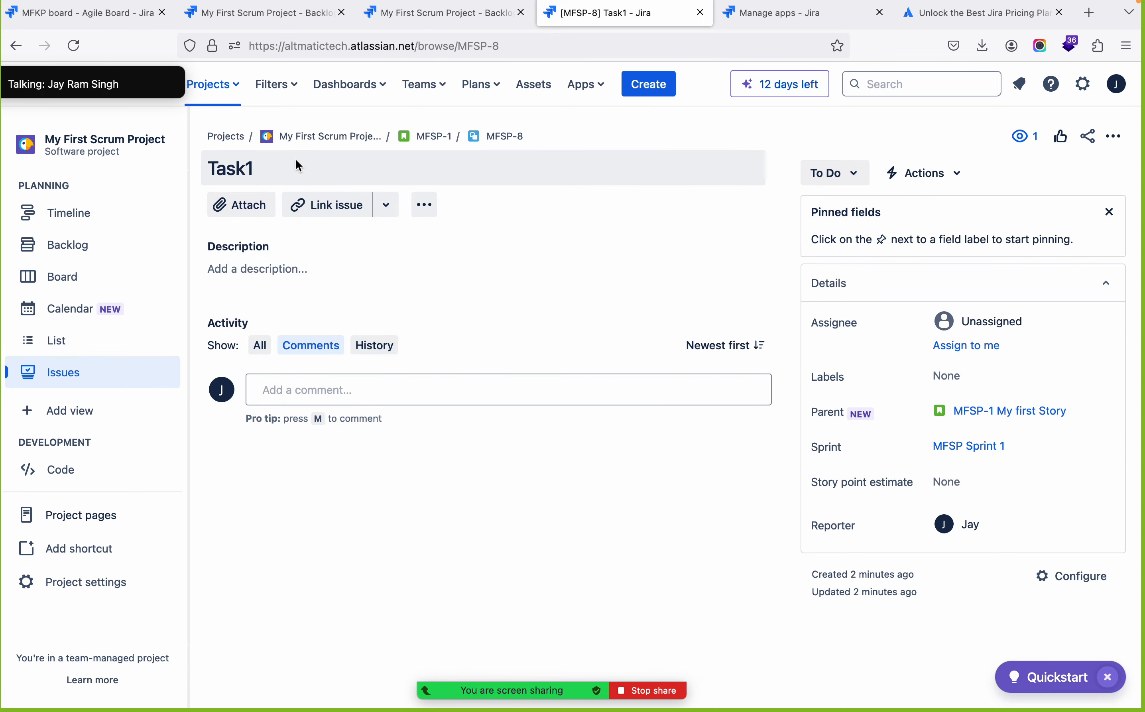
pyautogui.click(247, 269)
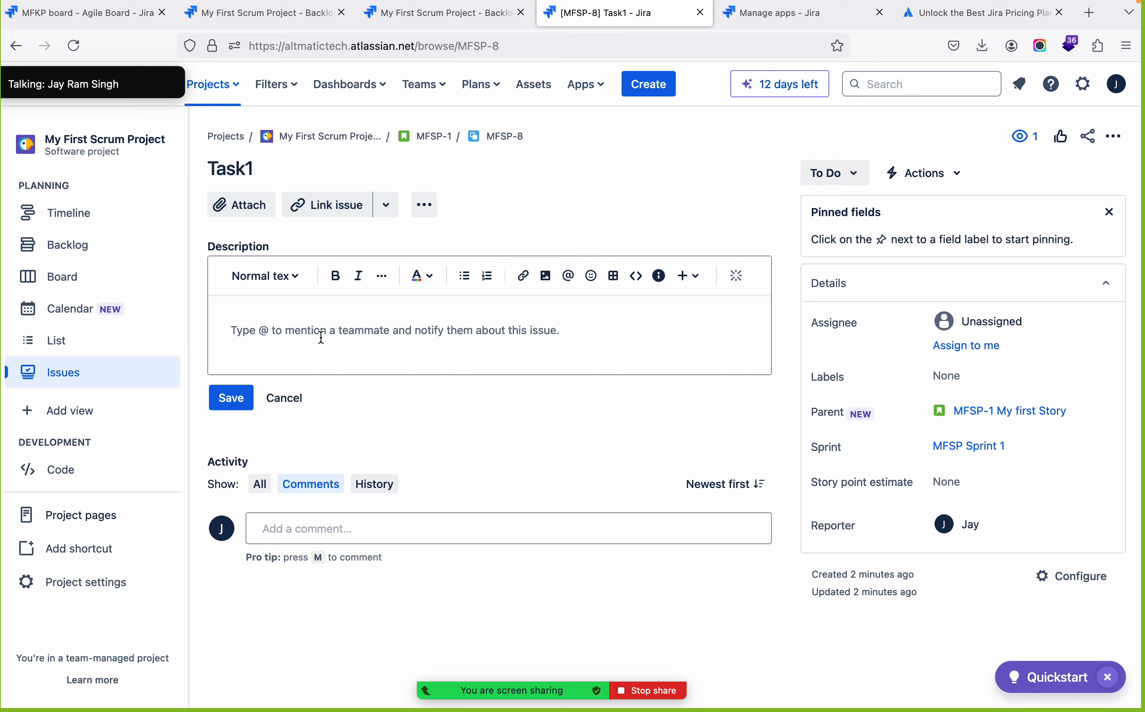
pyautogui.click(328, 529)
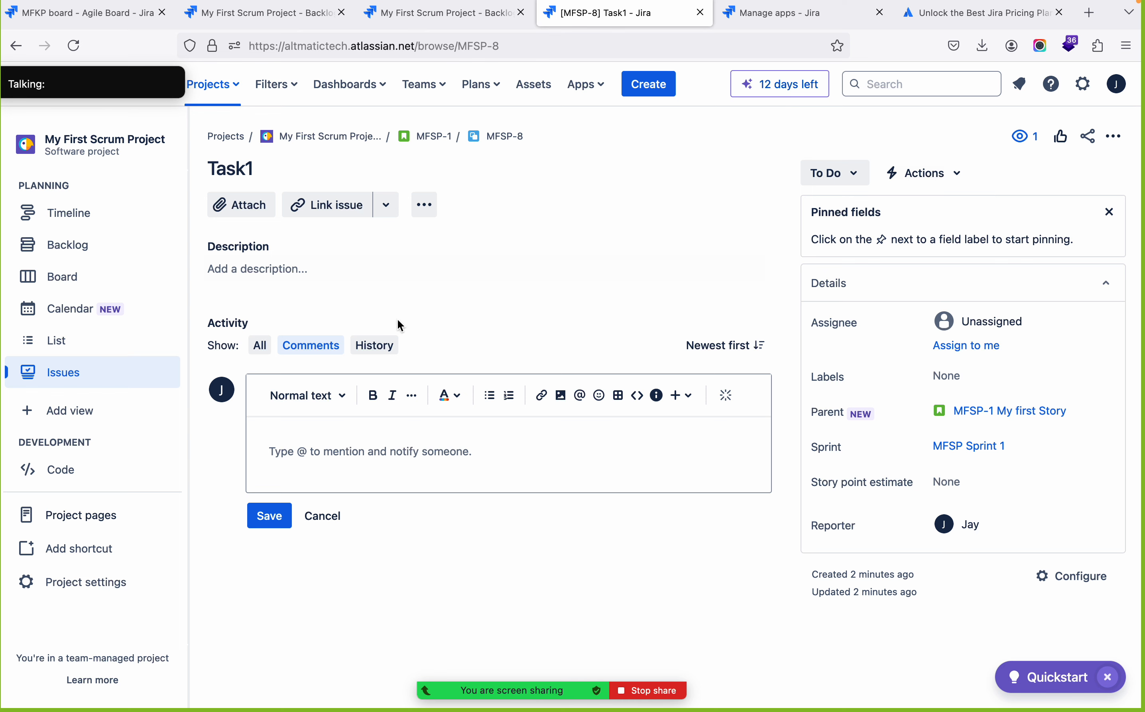
# Review the sprint board and backlog, and switch to the Jira issue hierarchy slide and back to Firefox
pyautogui.click(69, 281)
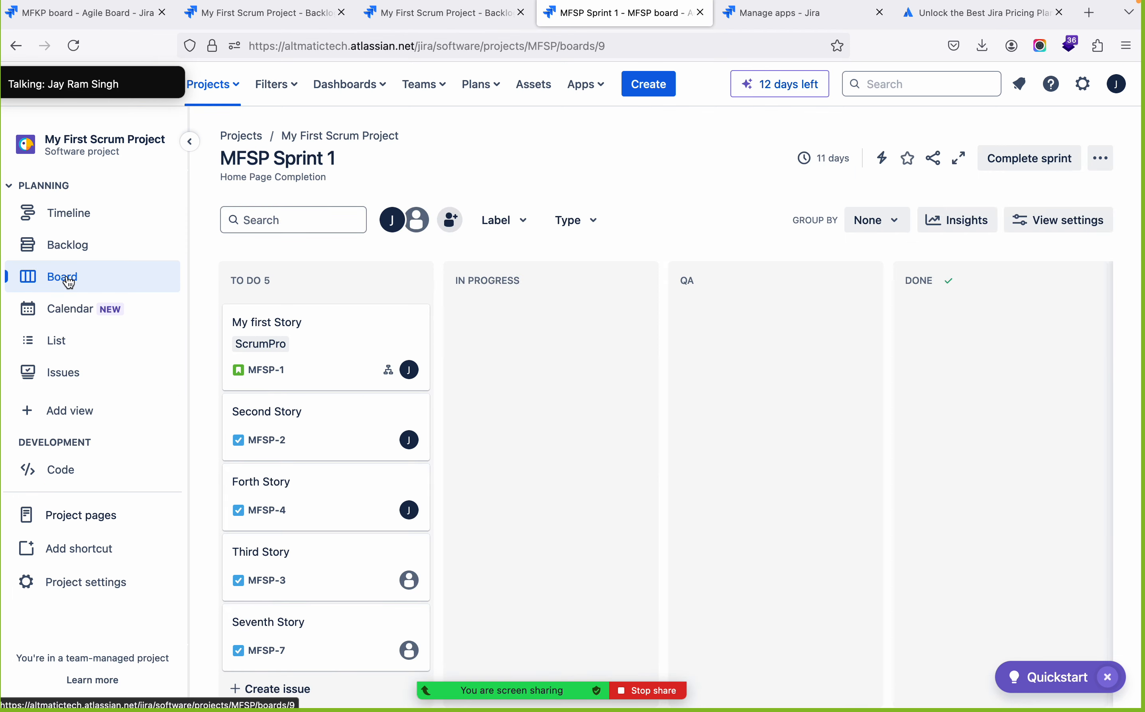
pyautogui.click(69, 260)
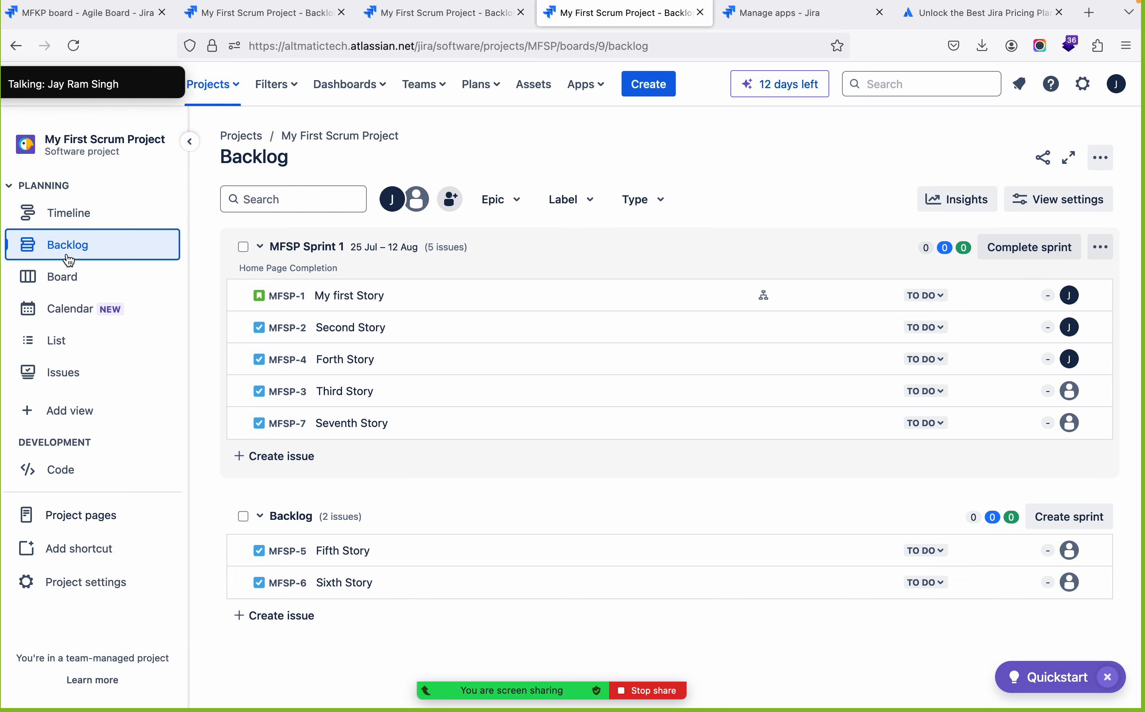
pyautogui.hotkey('ctrl', 'Right')
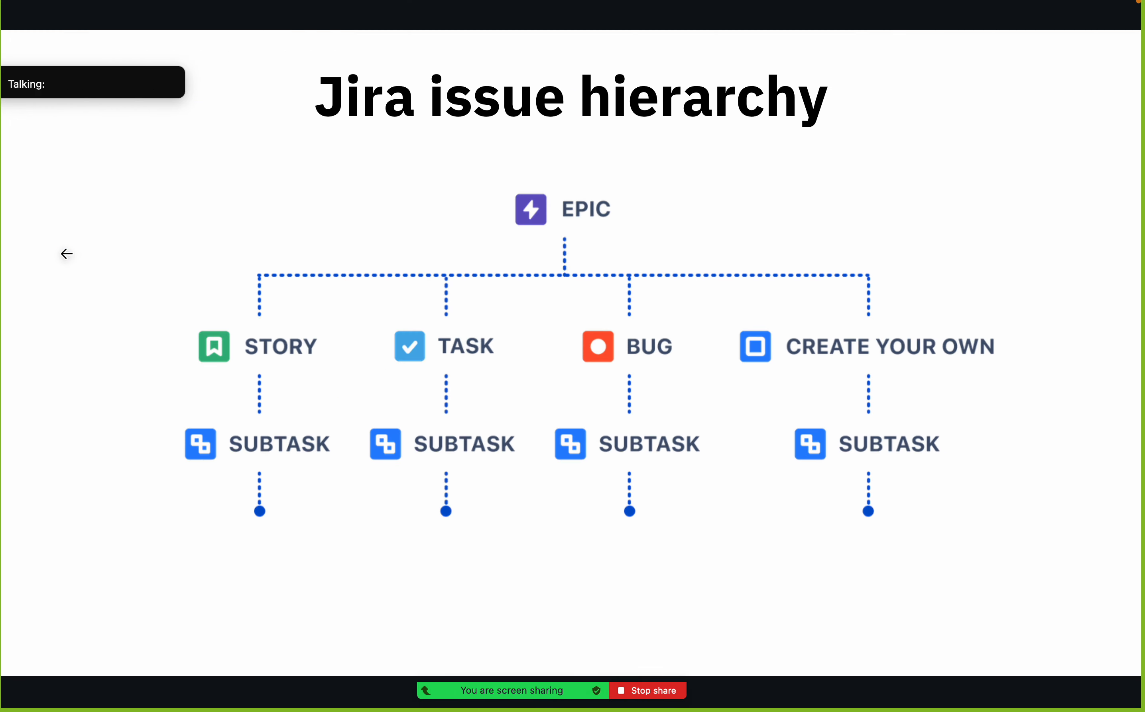
pyautogui.hotkey('ctrl', 'Right')
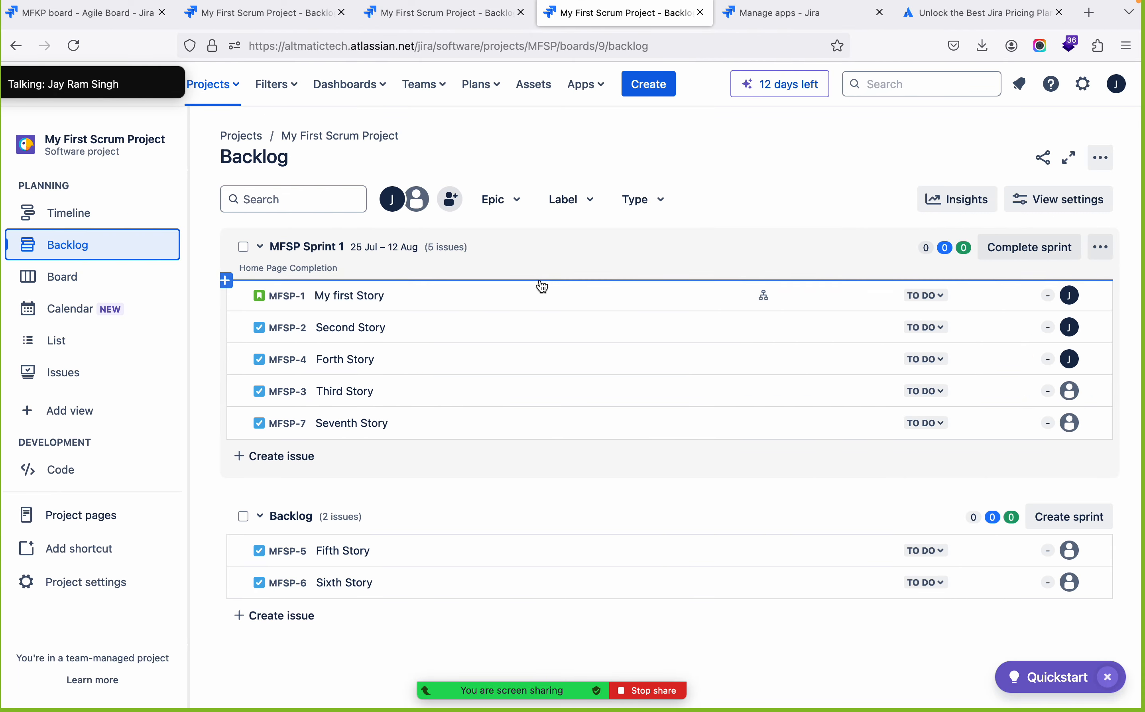
# Switch to My First Kanban Project, reload its board page, and open the project's timeline
pyautogui.click(264, 13)
pyautogui.click(83, 22)
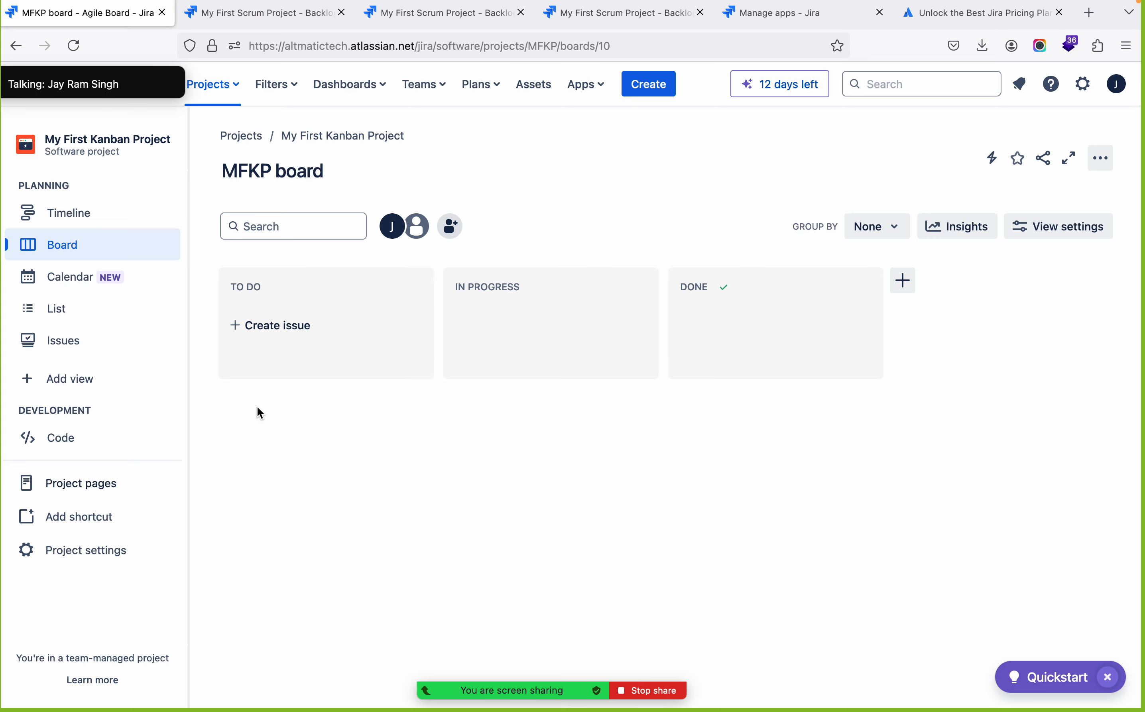
pyautogui.press('super+r')
pyautogui.click(85, 218)
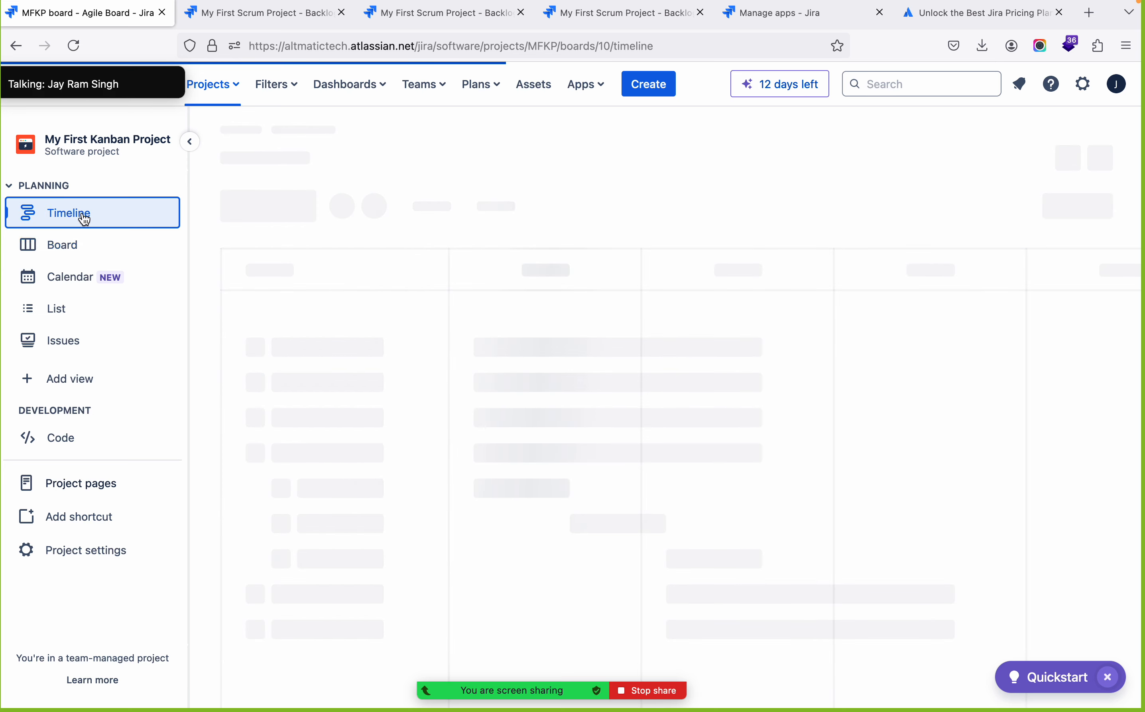
pyautogui.click(327, 534)
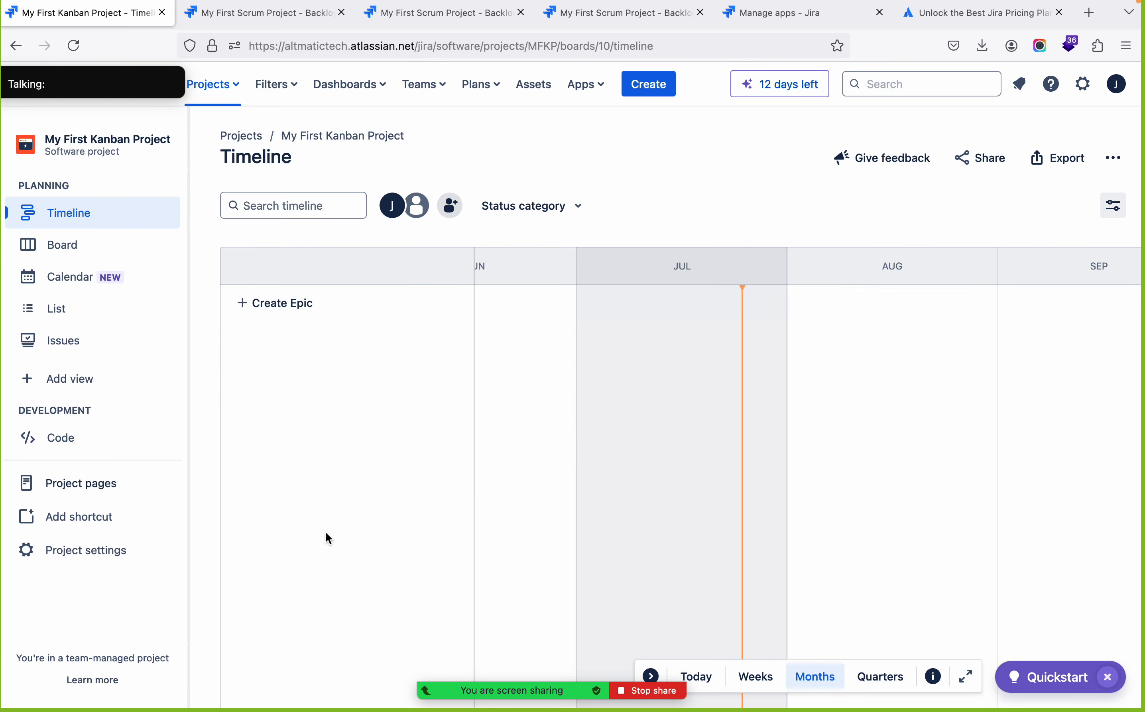
# Create an epic named Home Page on the Kanban project's timeline
pyautogui.click(282, 305)
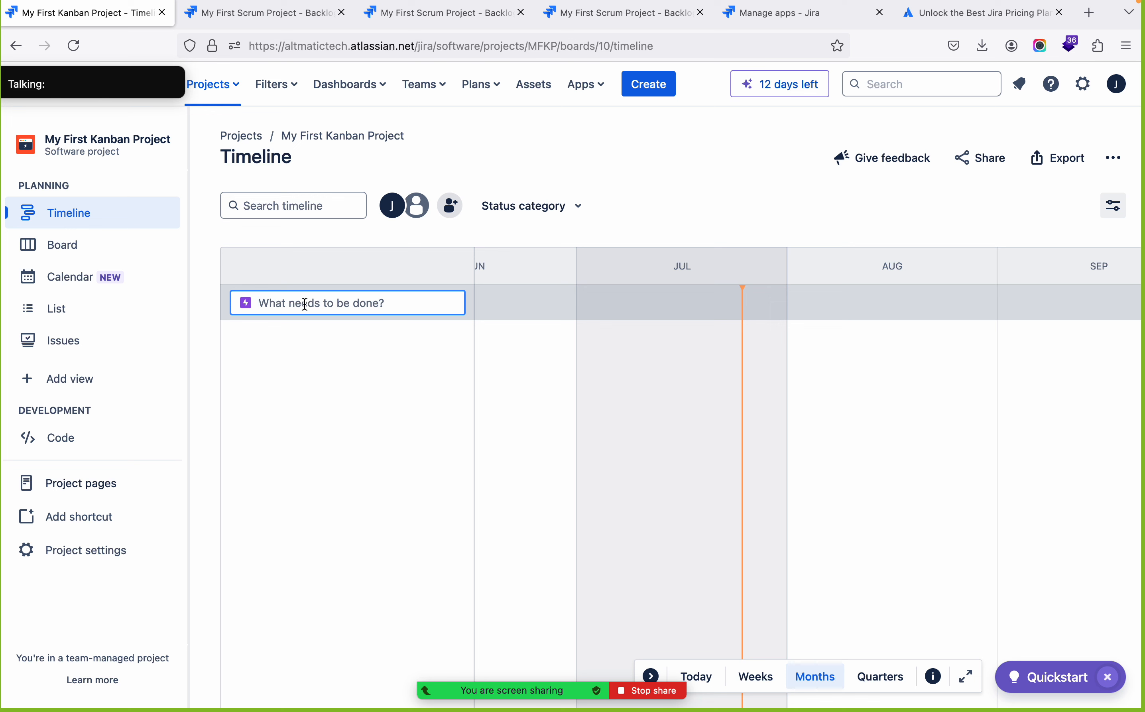
pyautogui.write('Epi')
pyautogui.press('BackSpace')
pyautogui.press('BackSpace')
pyautogui.press('BackSpace')
pyautogui.write('Home Page')
pyautogui.press('Return')
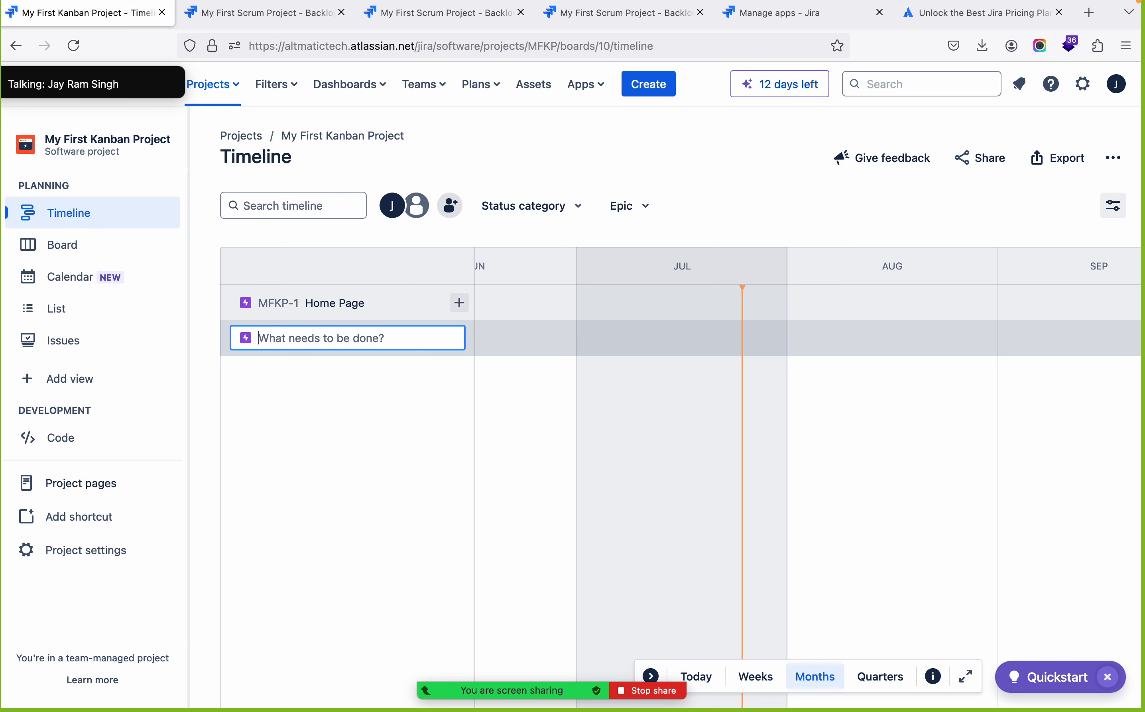
# Add the epics Checkout process and Backend below the Home Page epic
pyautogui.write('Checkout')
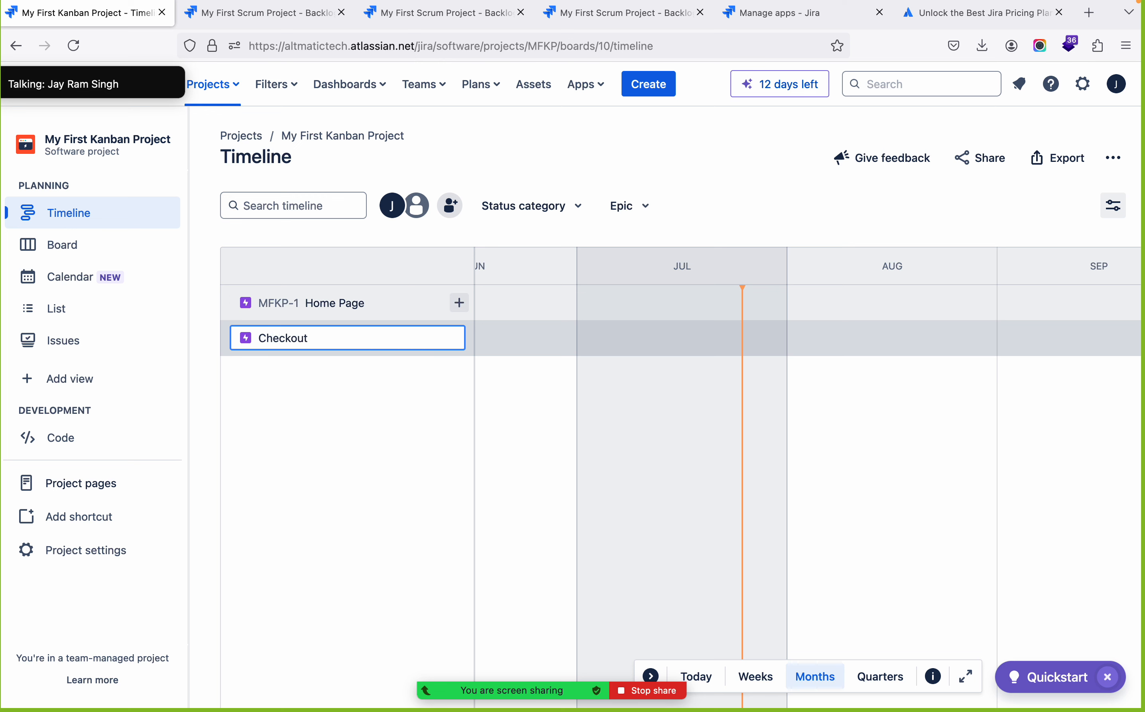
pyautogui.write(' process')
pyautogui.press('Return')
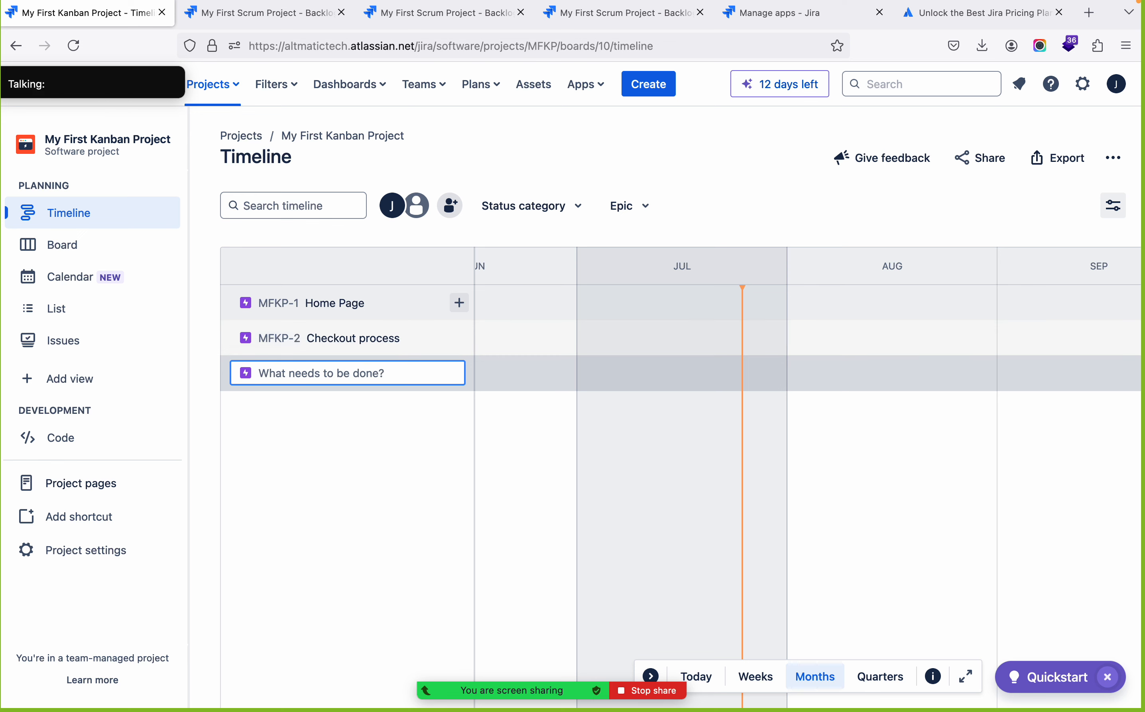
pyautogui.write('Backedn')
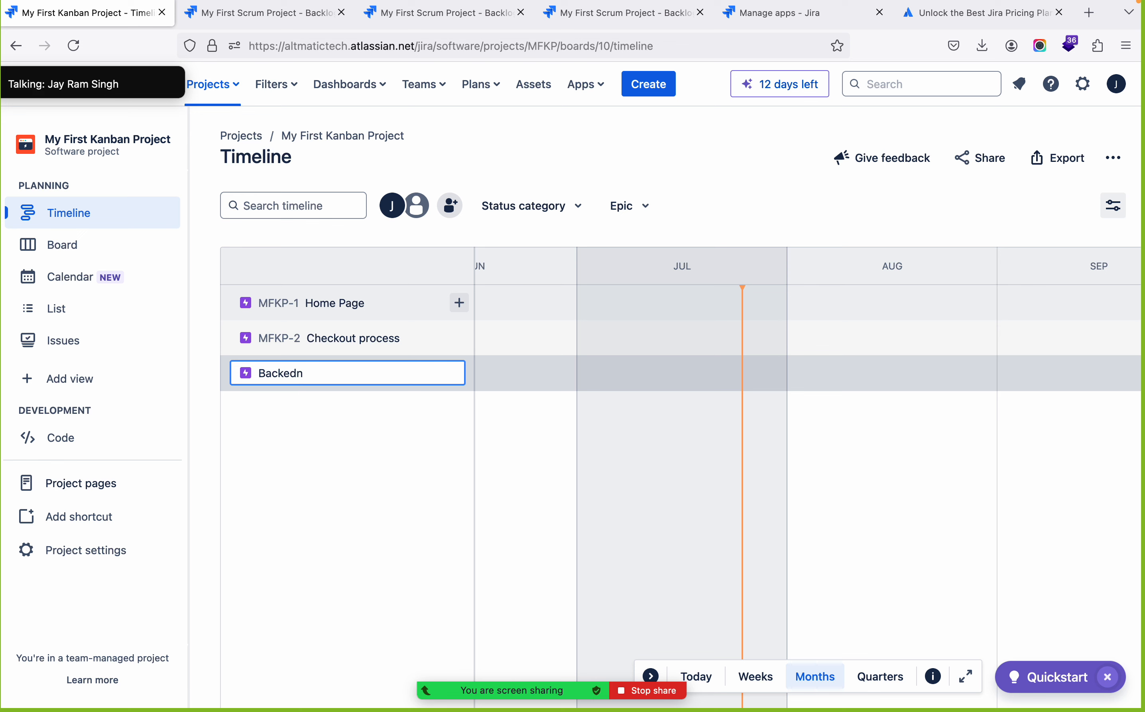
pyautogui.press('BackSpace')
pyautogui.press('BackSpace')
pyautogui.press('BackSpace')
pyautogui.write('end')
pyautogui.press('Return')
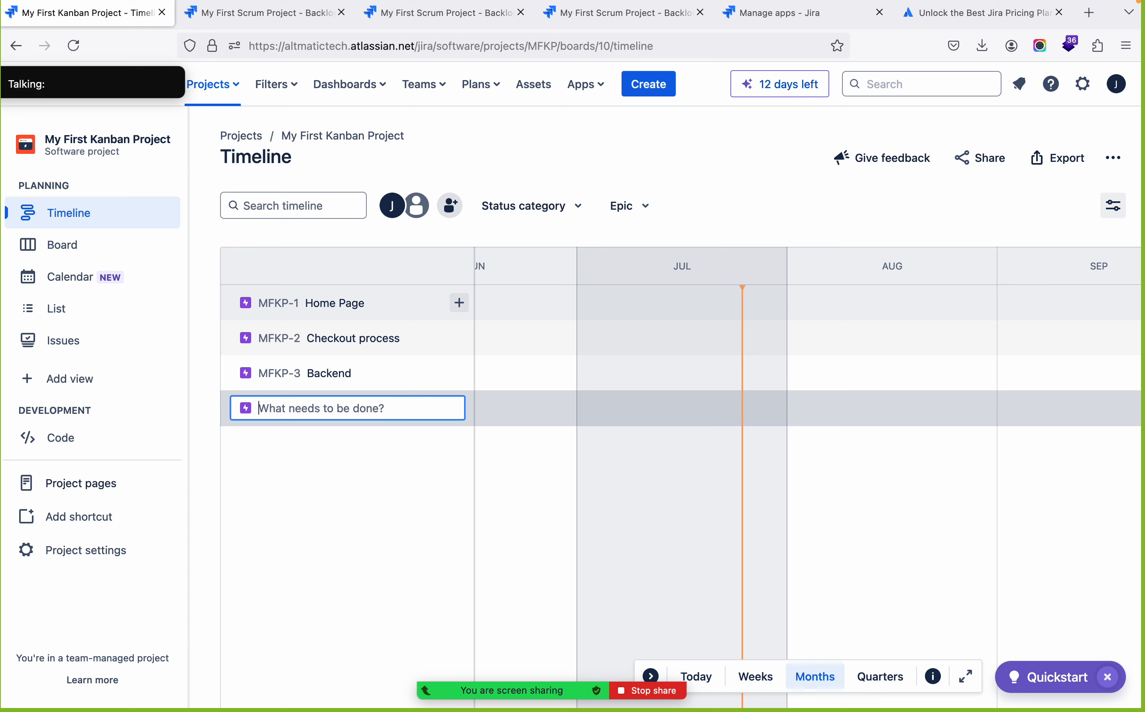
# Add the epics Reports and APIs below Backend and finish epic entry
pyautogui.write('Reports')
pyautogui.press('Return')
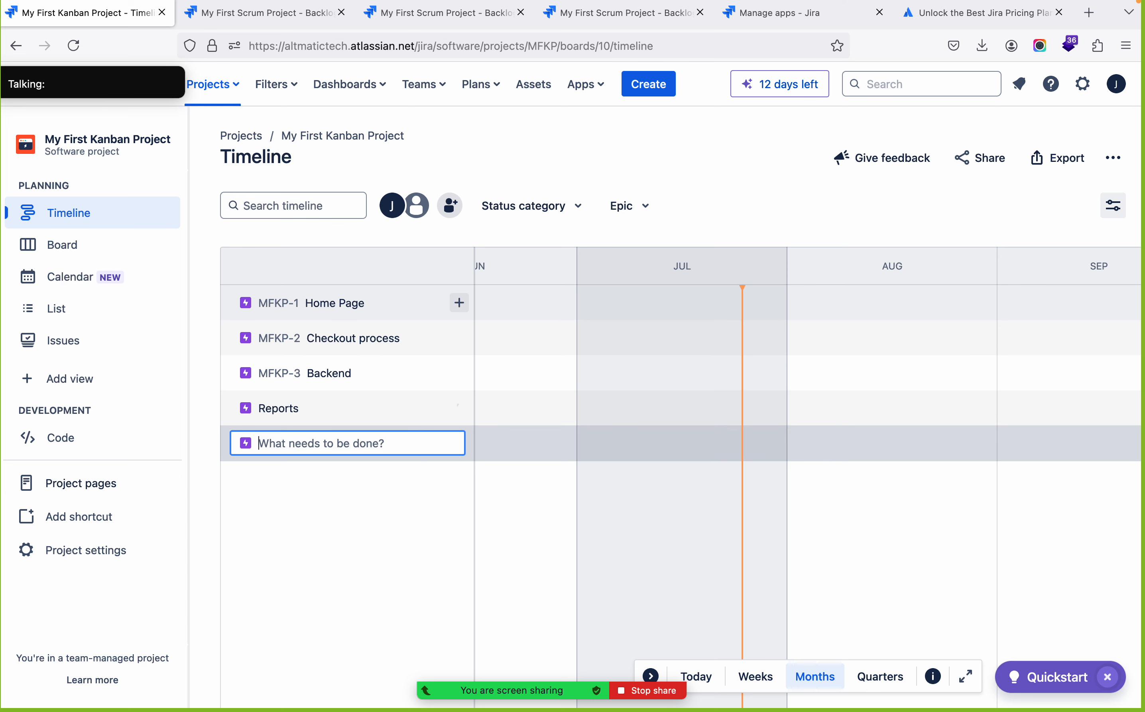
pyautogui.write('APIs')
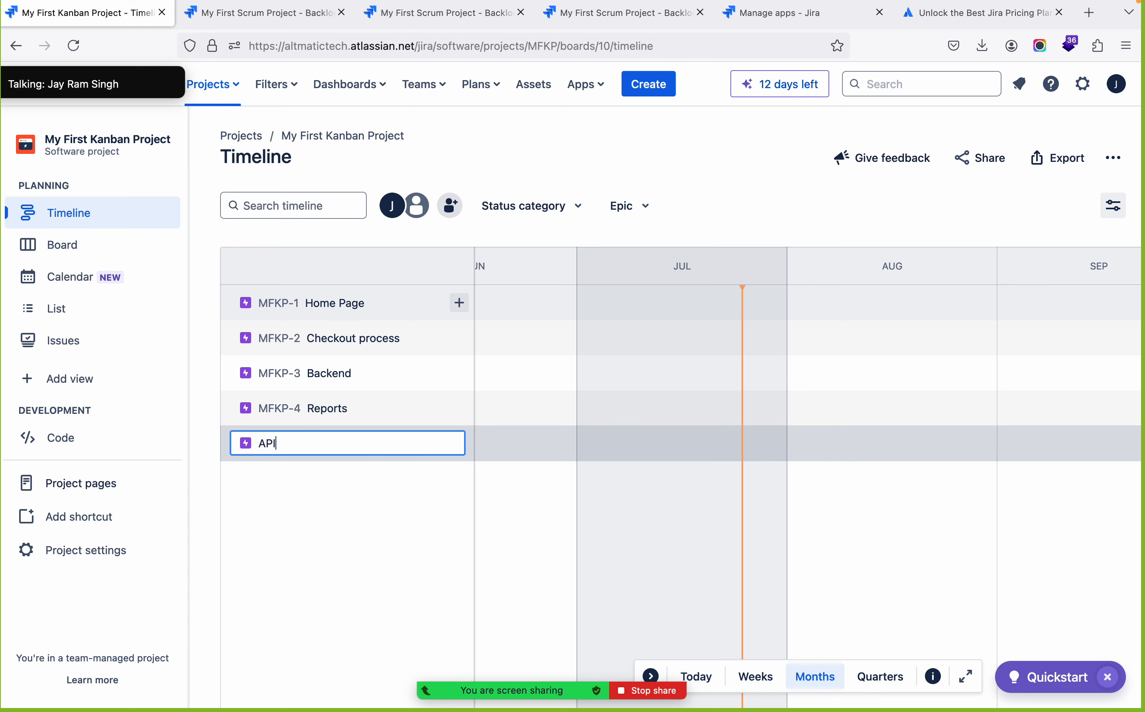
pyautogui.press('Return')
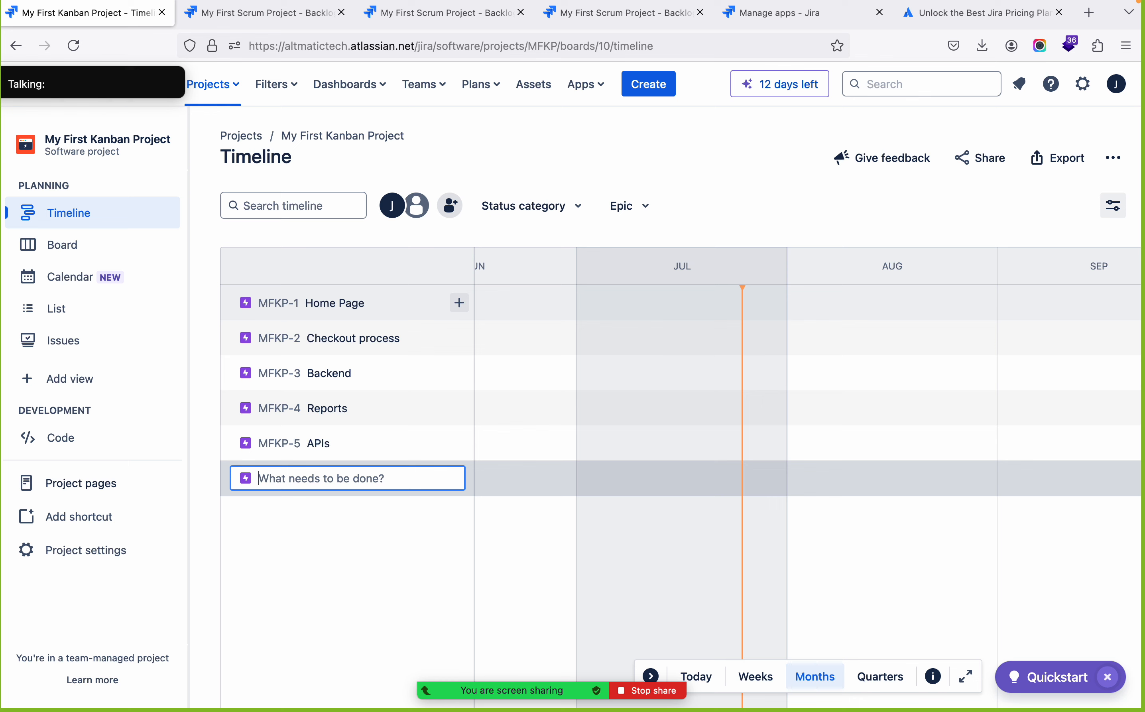
pyautogui.click(317, 586)
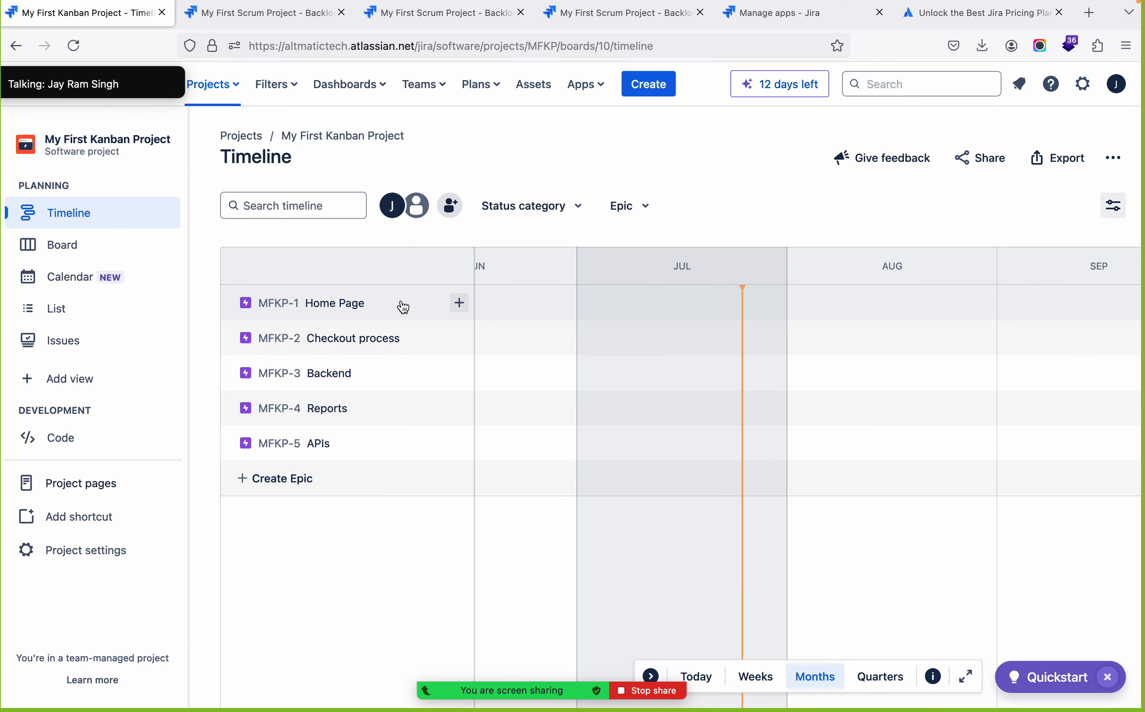
# Add the child tasks Logo Design, Hero Teaser and Portfolio under the Home Page epic
pyautogui.click(458, 302)
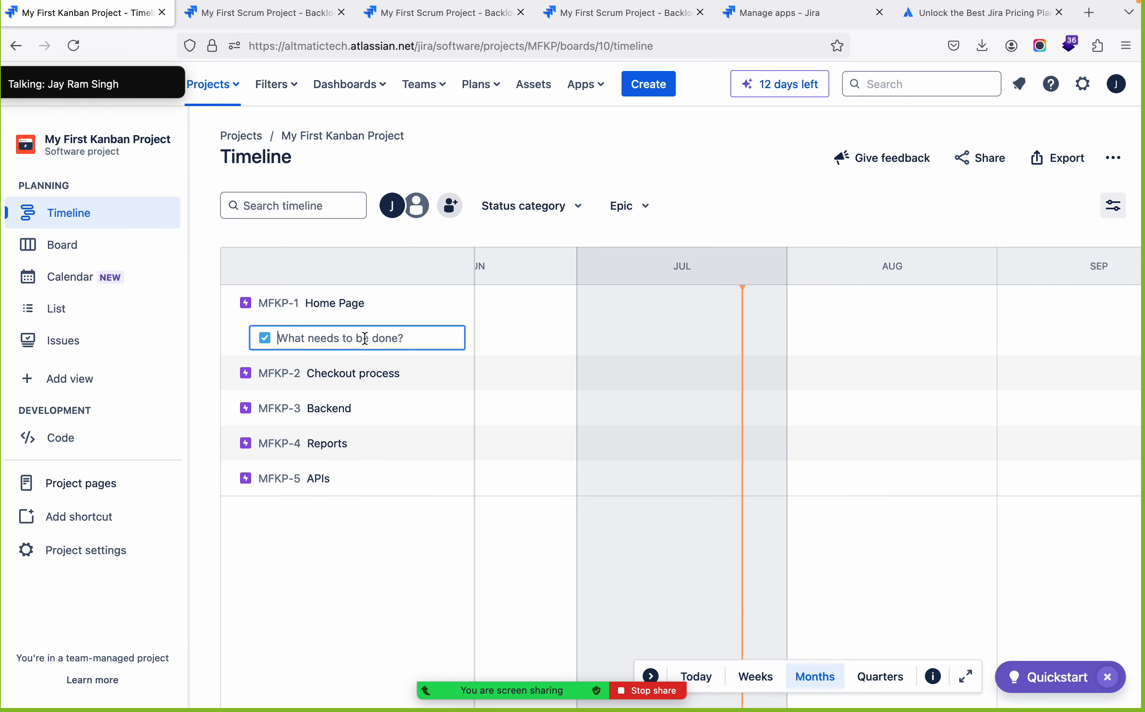
pyautogui.write('Lo')
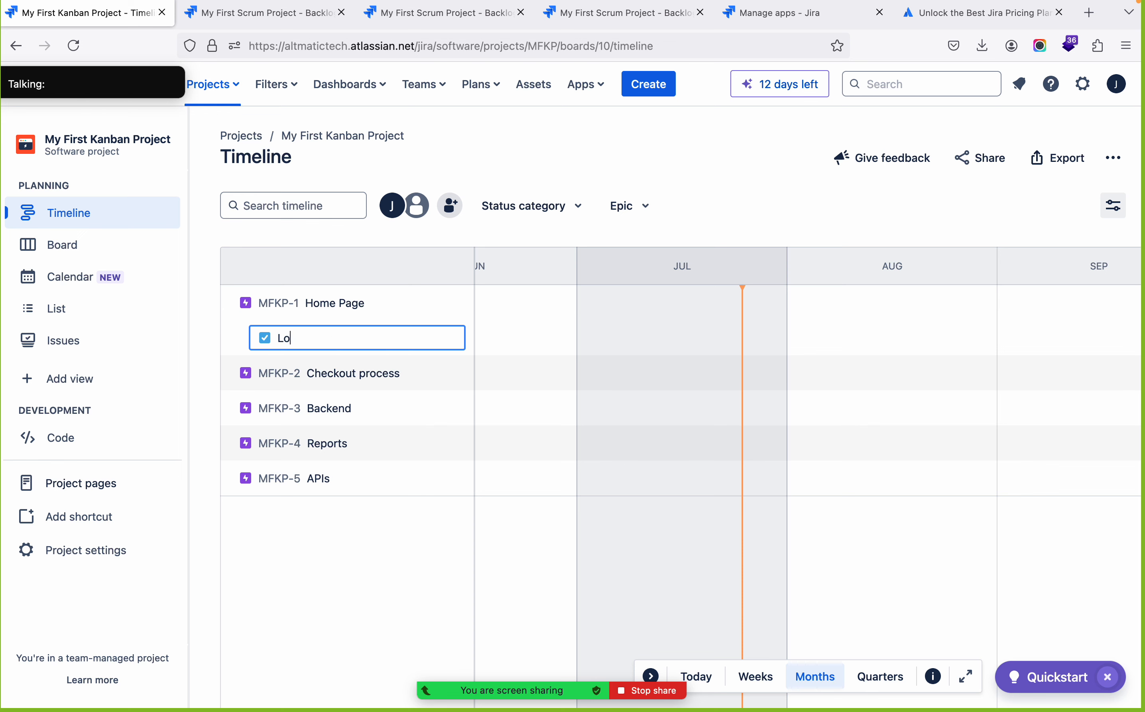
pyautogui.write('gio Design')
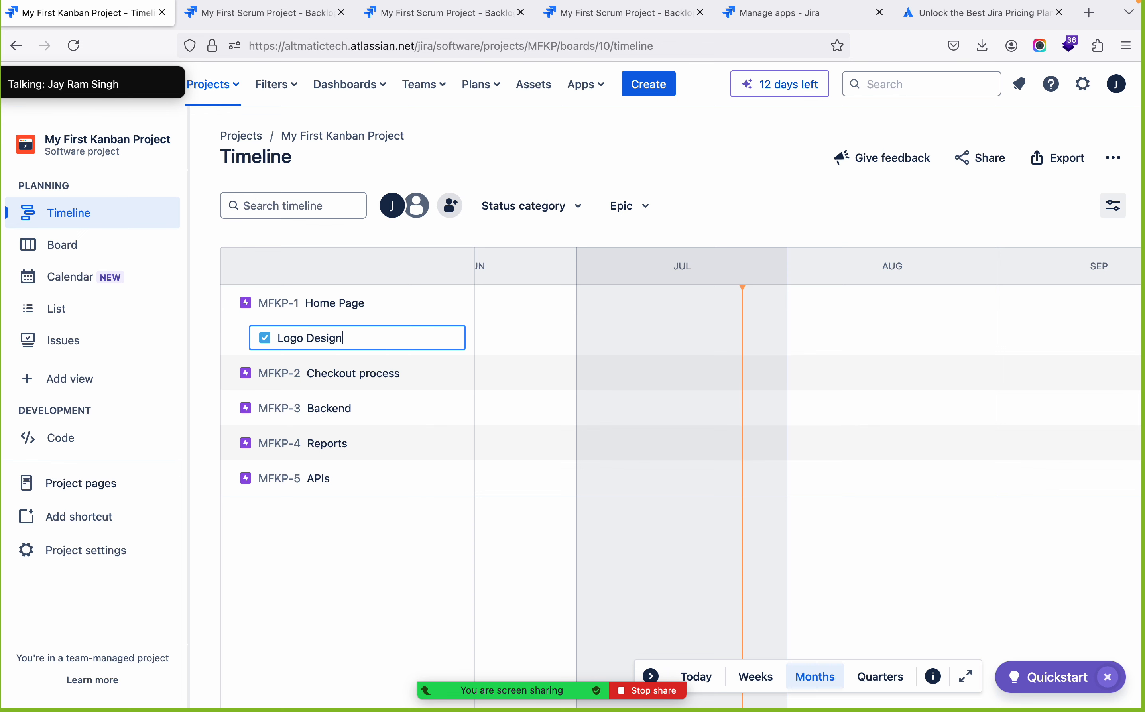
pyautogui.press('Return')
pyautogui.write('Ho')
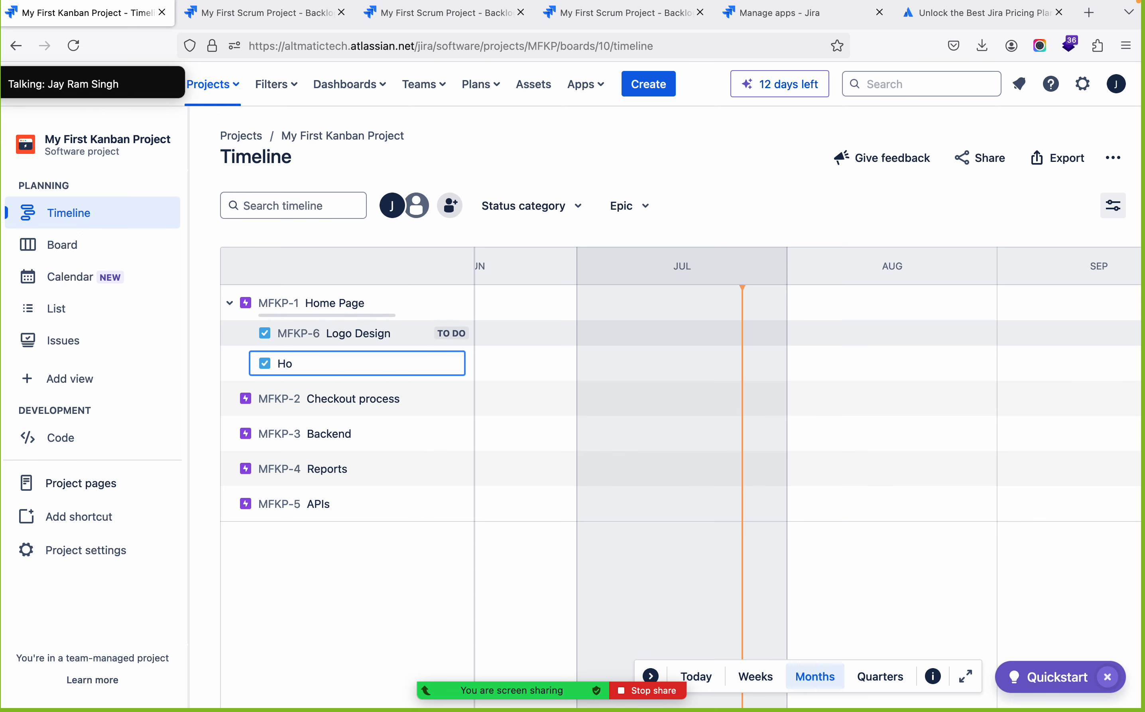
pyautogui.write('ero Teaser')
pyautogui.press('Return')
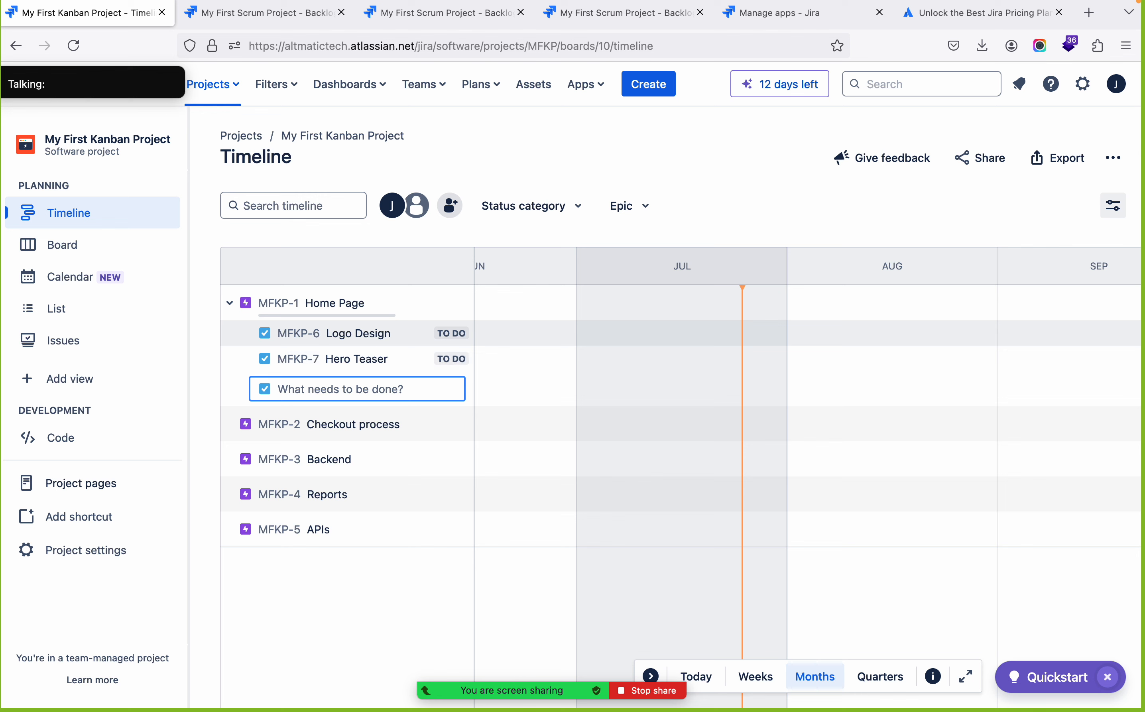
pyautogui.write('Portfolio')
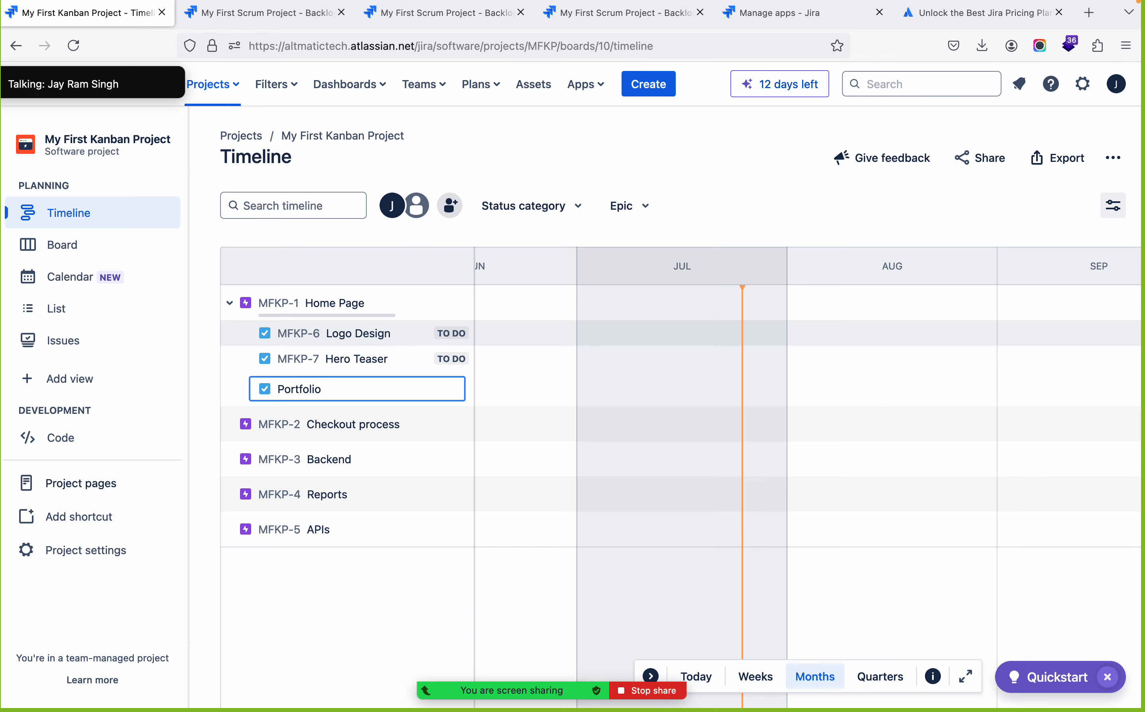
pyautogui.press('Return')
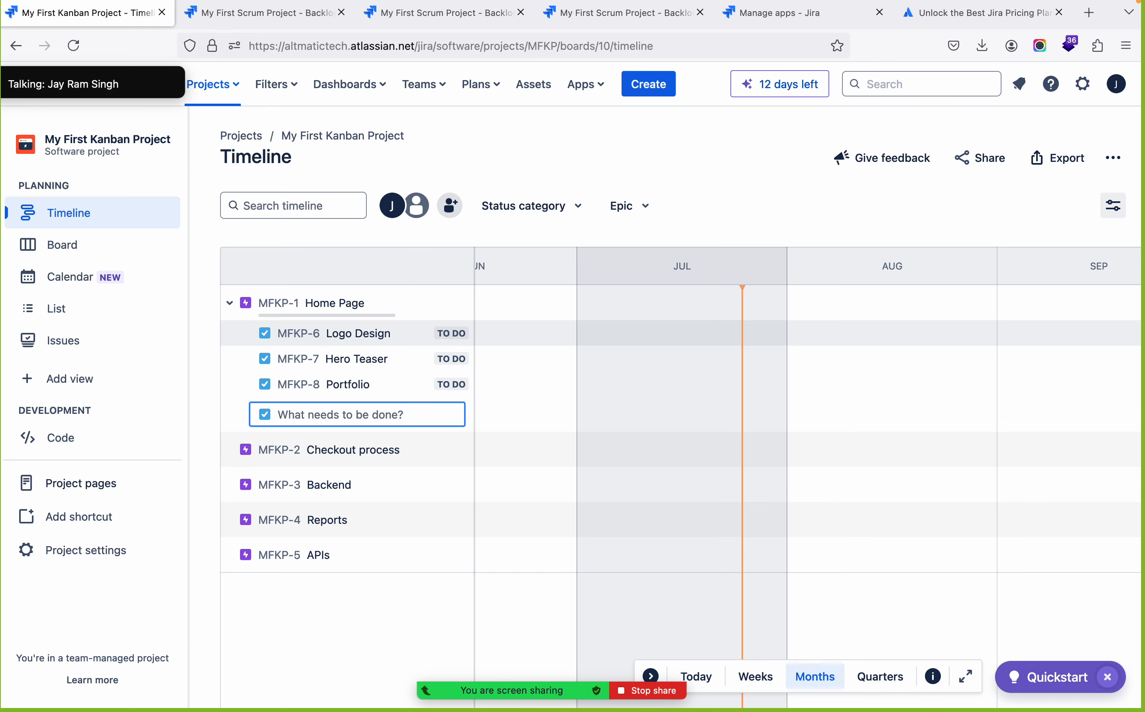
# Open the Portfolio task's details and rename it Featured Products
pyautogui.click(351, 392)
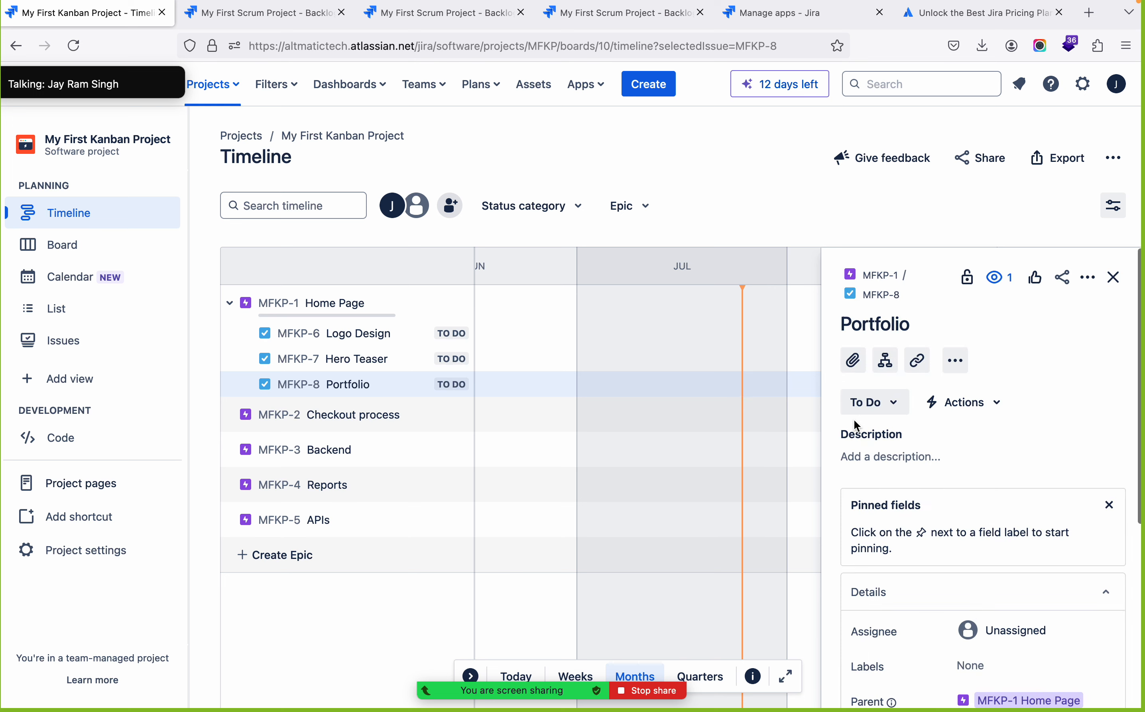
pyautogui.click(890, 325)
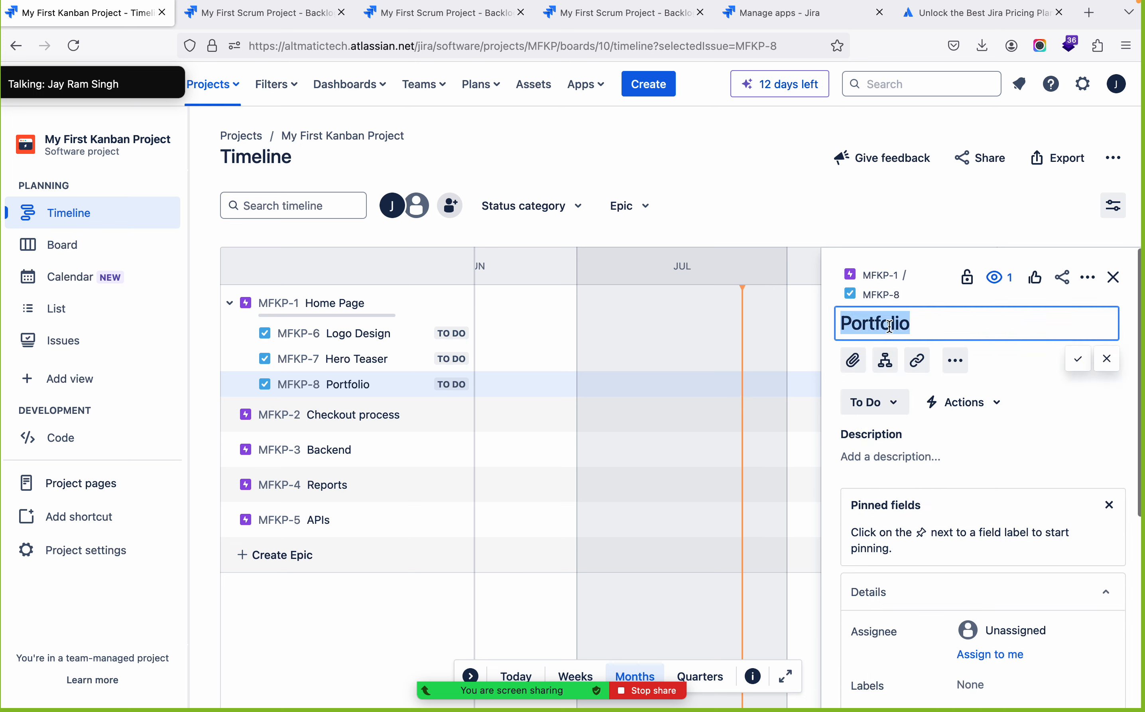
pyautogui.write('Feat')
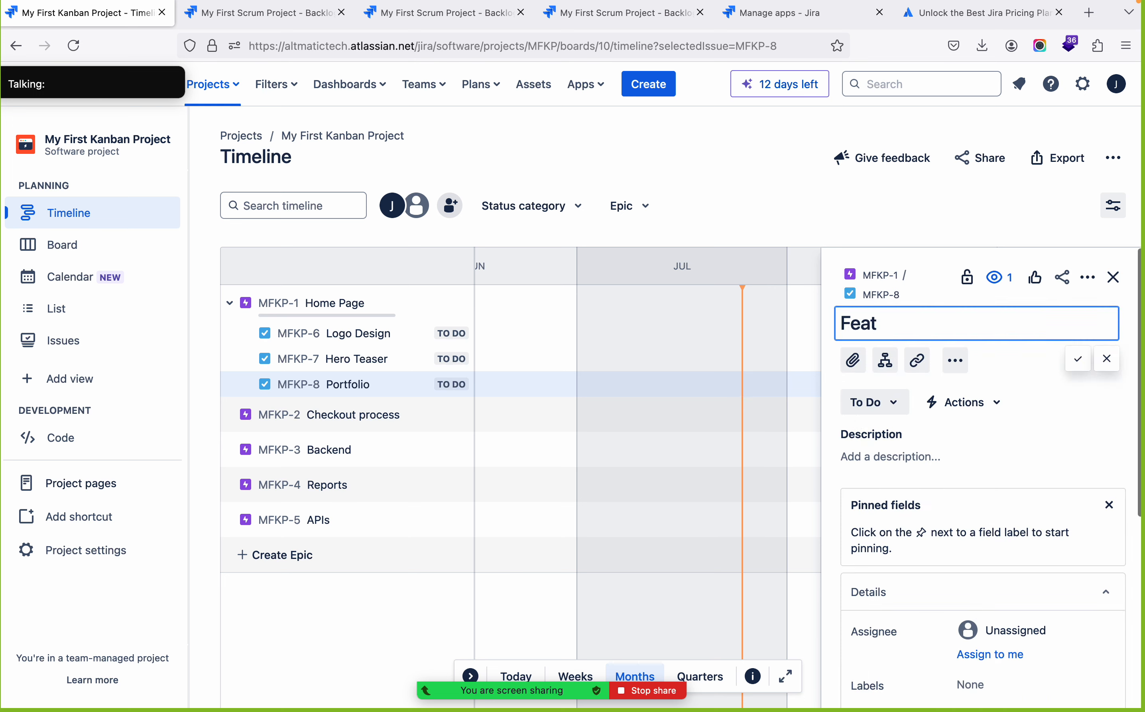
pyautogui.write('ured Products')
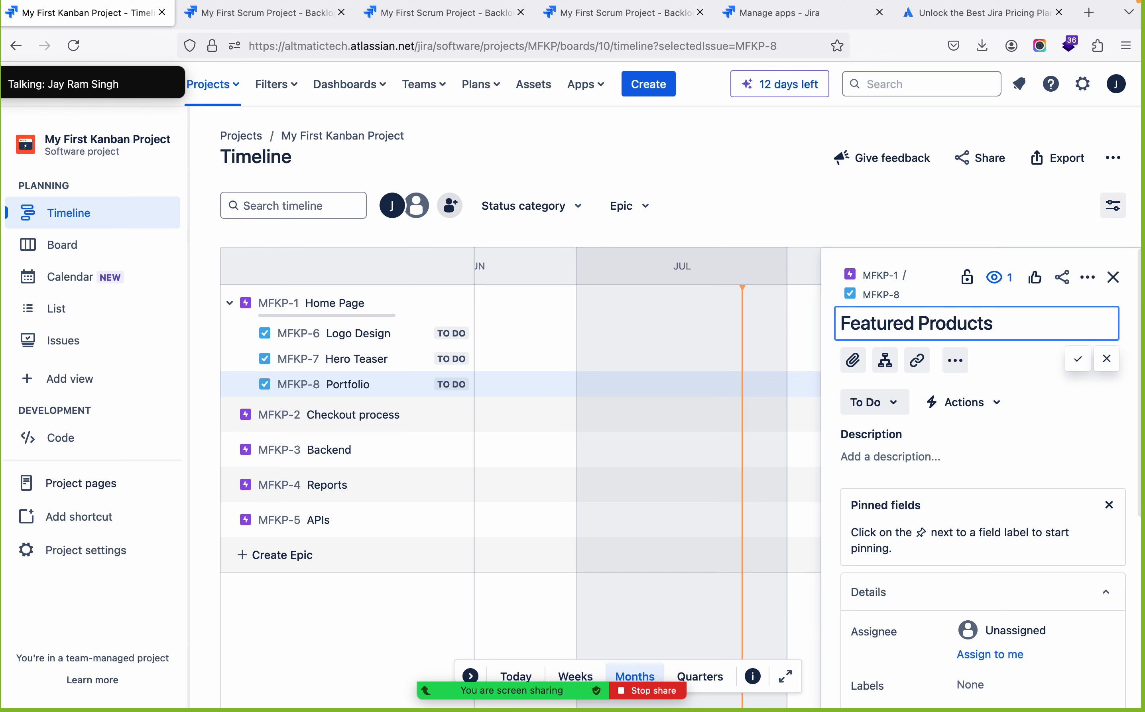
pyautogui.press('Return')
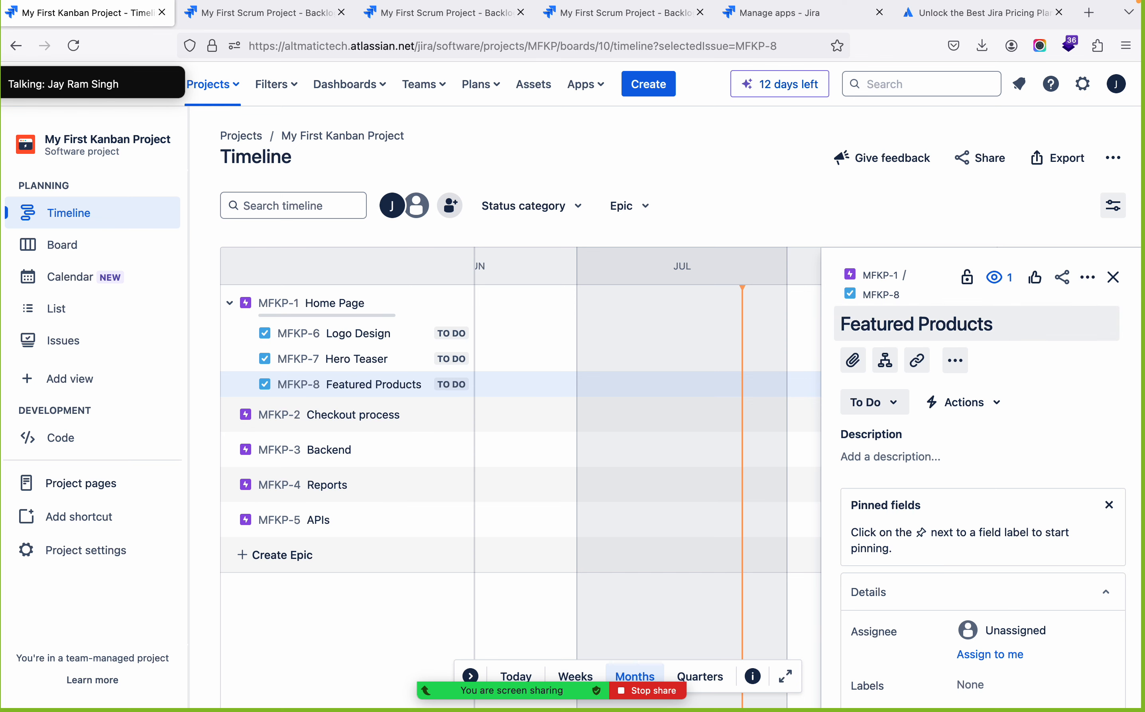
# Add the child tasks add to Cart and Update Cart under the Checkout process epic
pyautogui.click(352, 414)
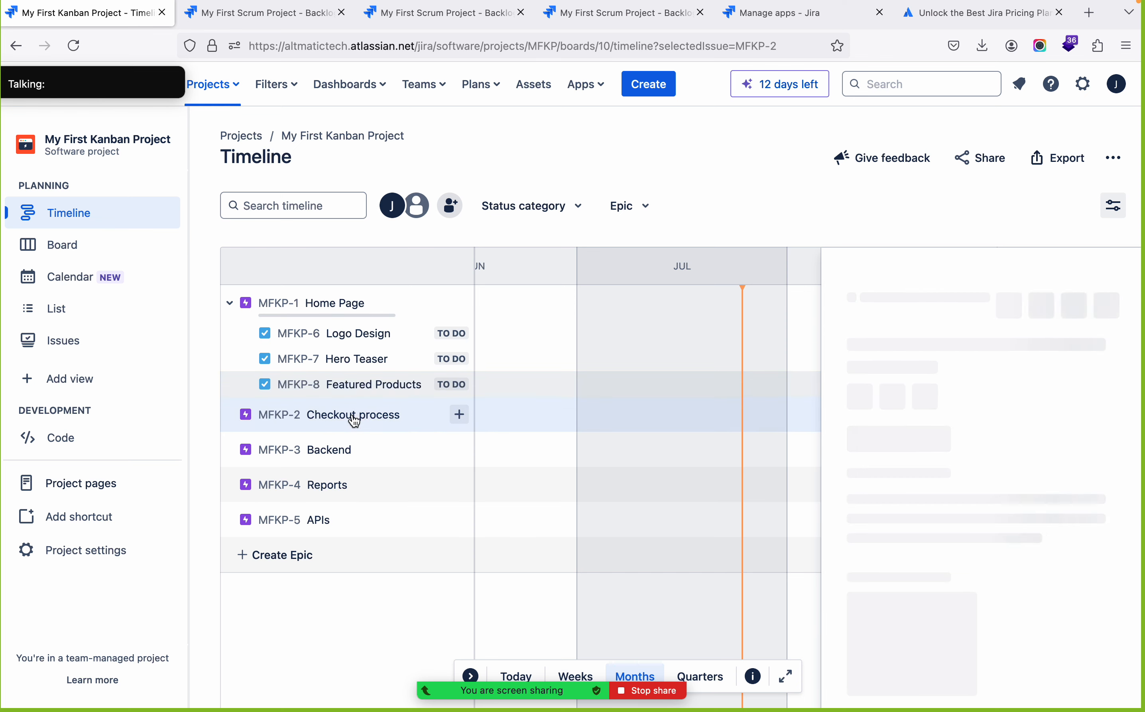
pyautogui.click(459, 416)
pyautogui.write('add to Cart')
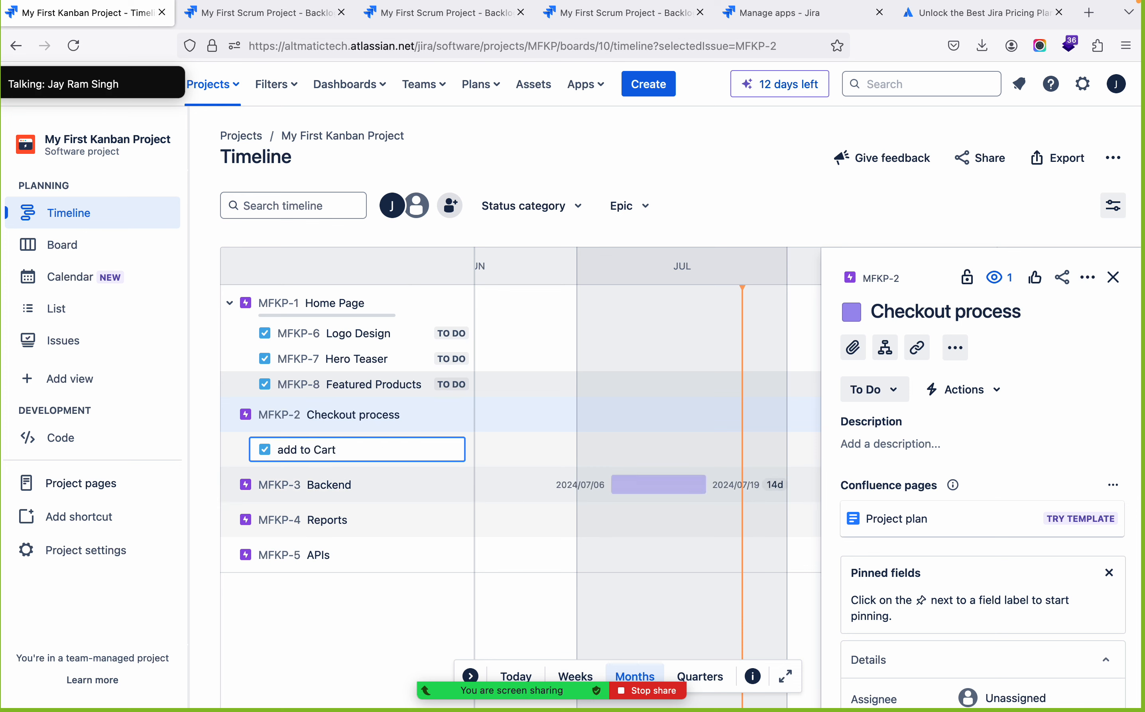
pyautogui.press('Return')
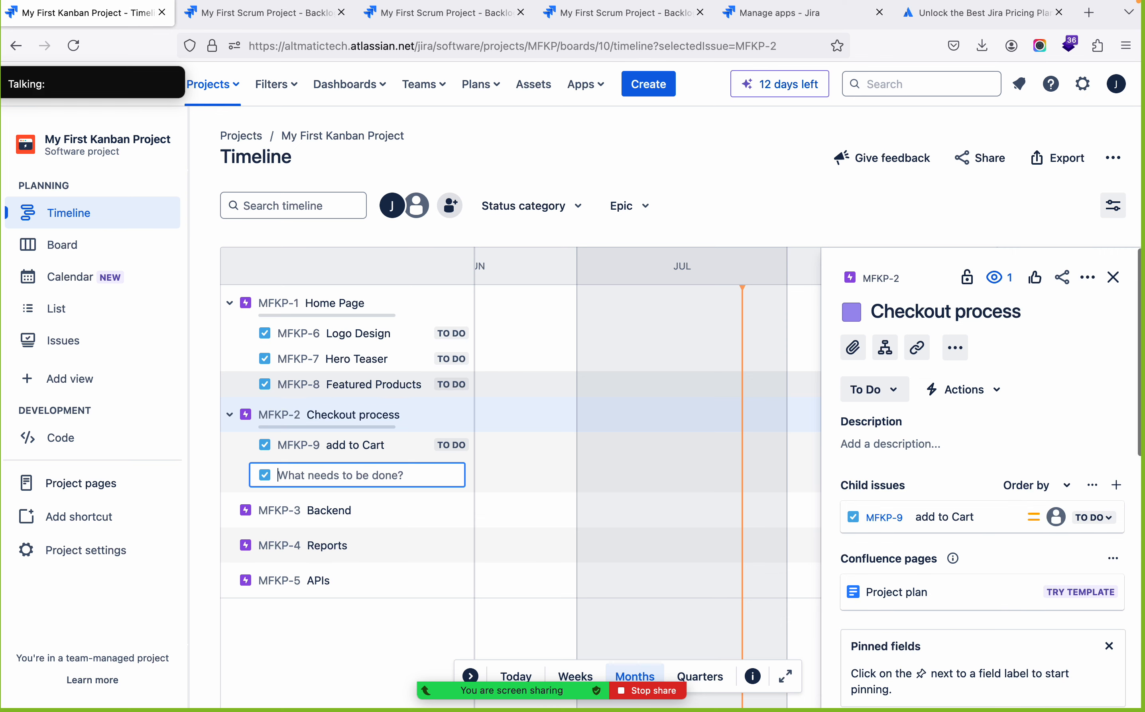
pyautogui.write('Update Cart')
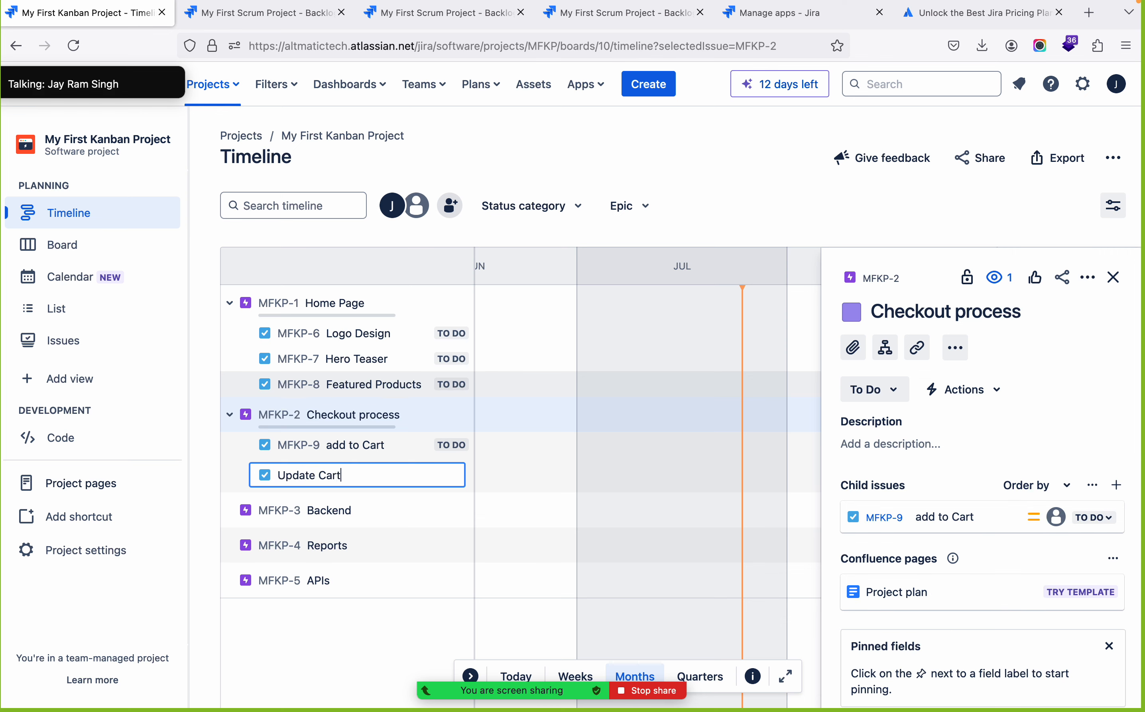
pyautogui.press('Return')
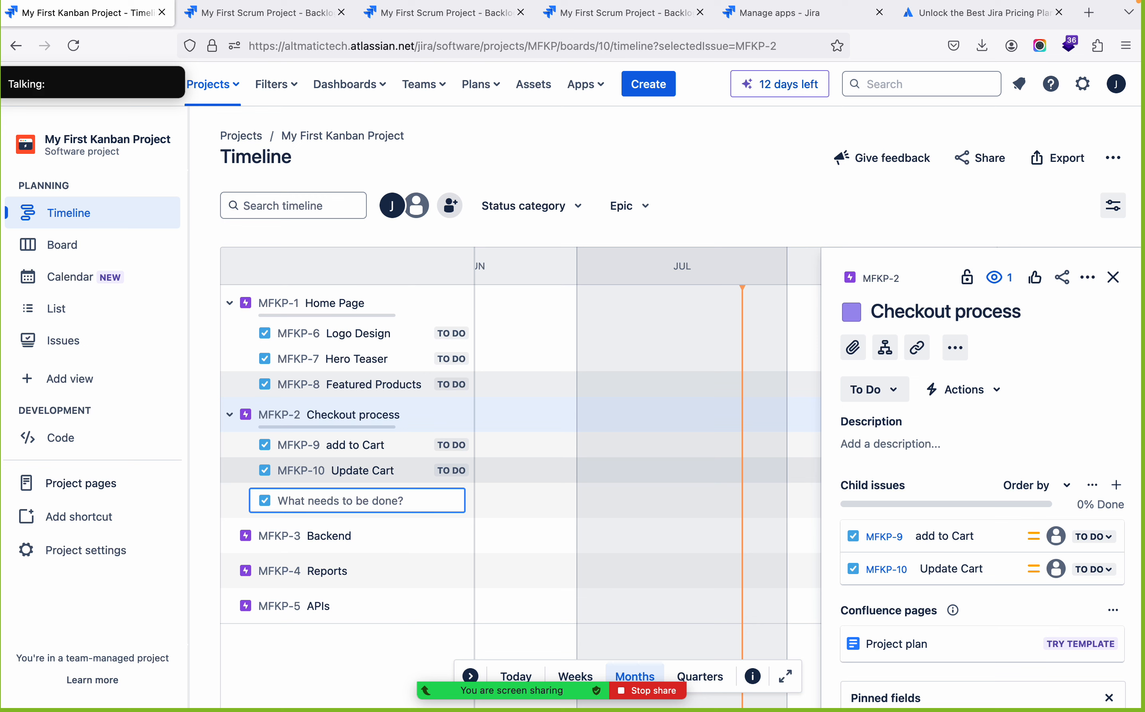
# Add the child tasks Payment Integration and Order Summary under the Checkout process epic
pyautogui.write('Payment Integration')
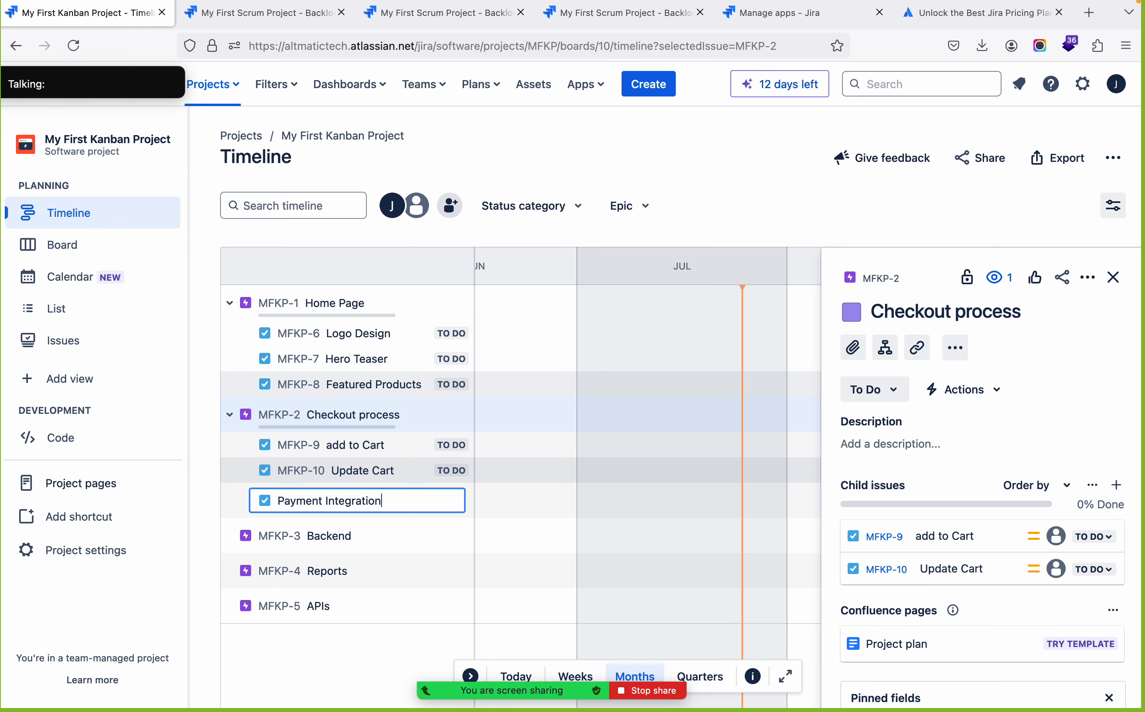
pyautogui.press('Return')
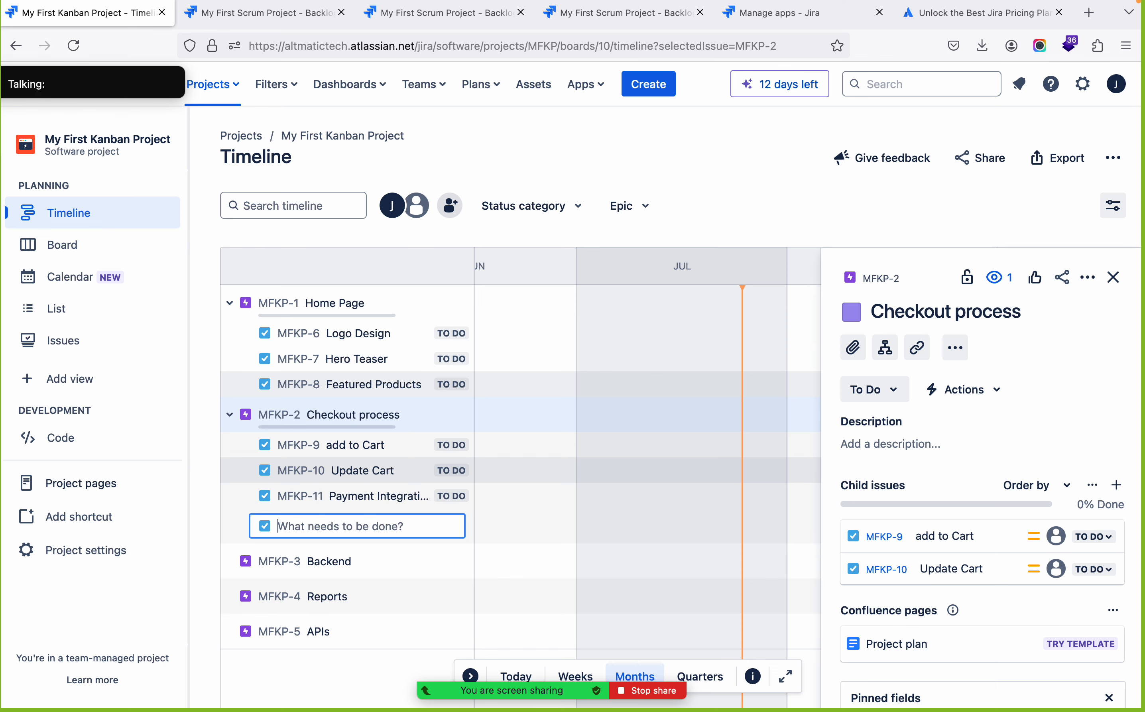
pyautogui.write('Or')
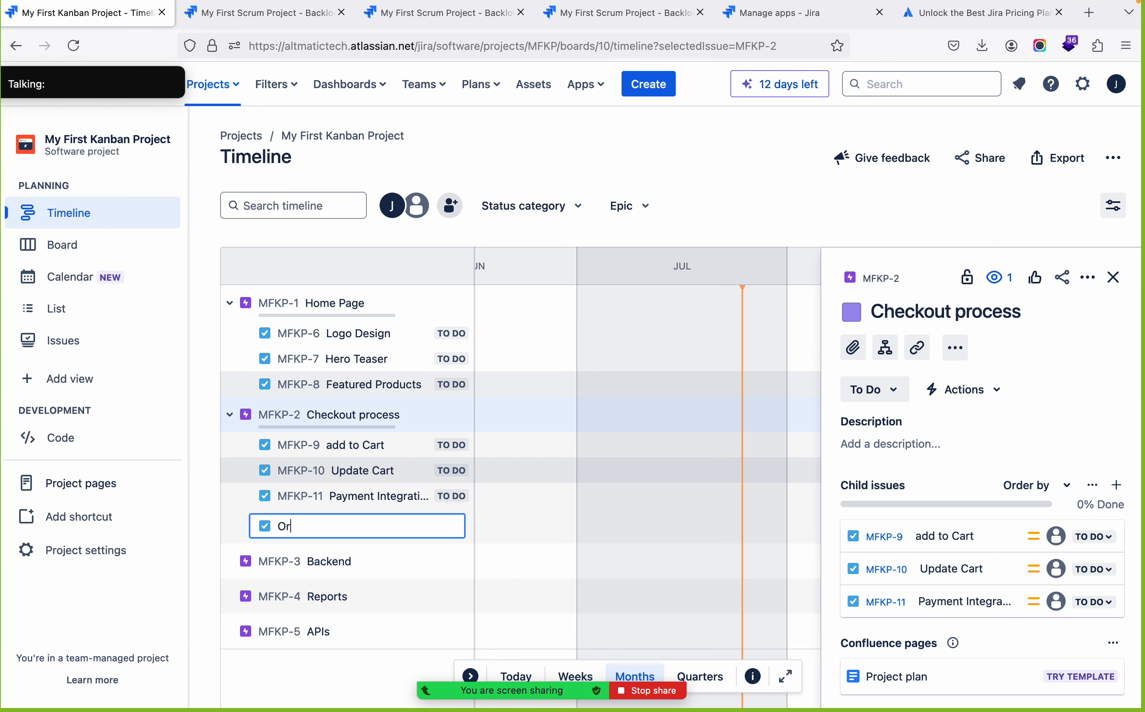
pyautogui.write('der Summar')
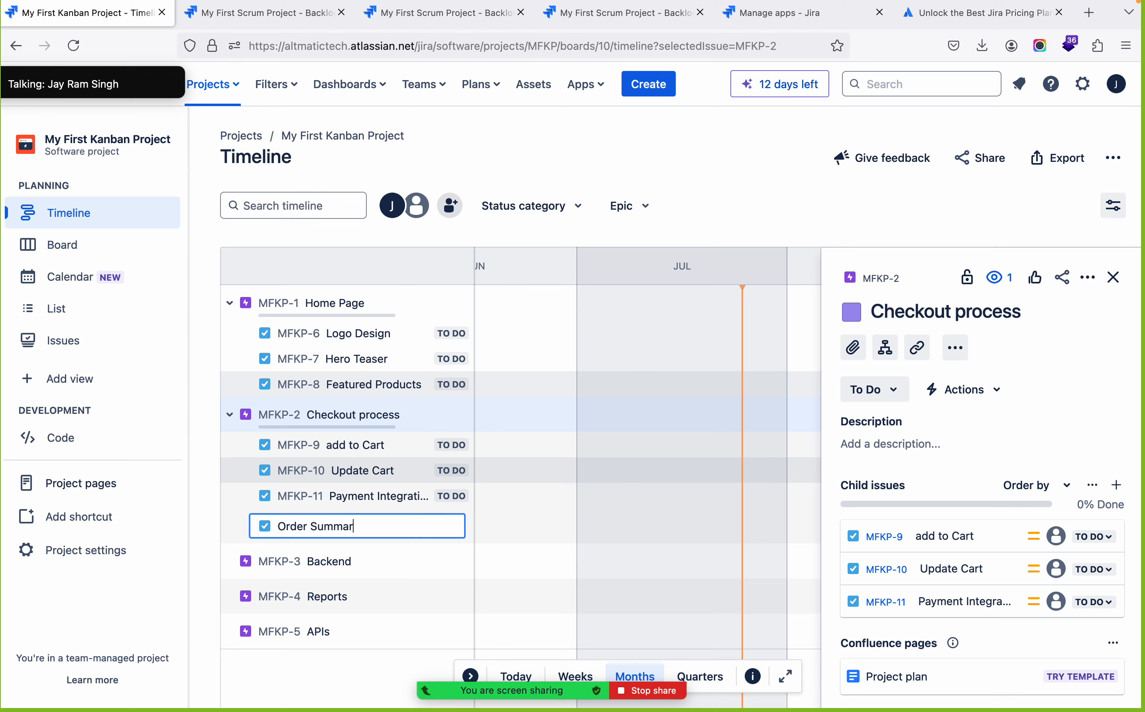
pyautogui.write('y')
pyautogui.press('Return')
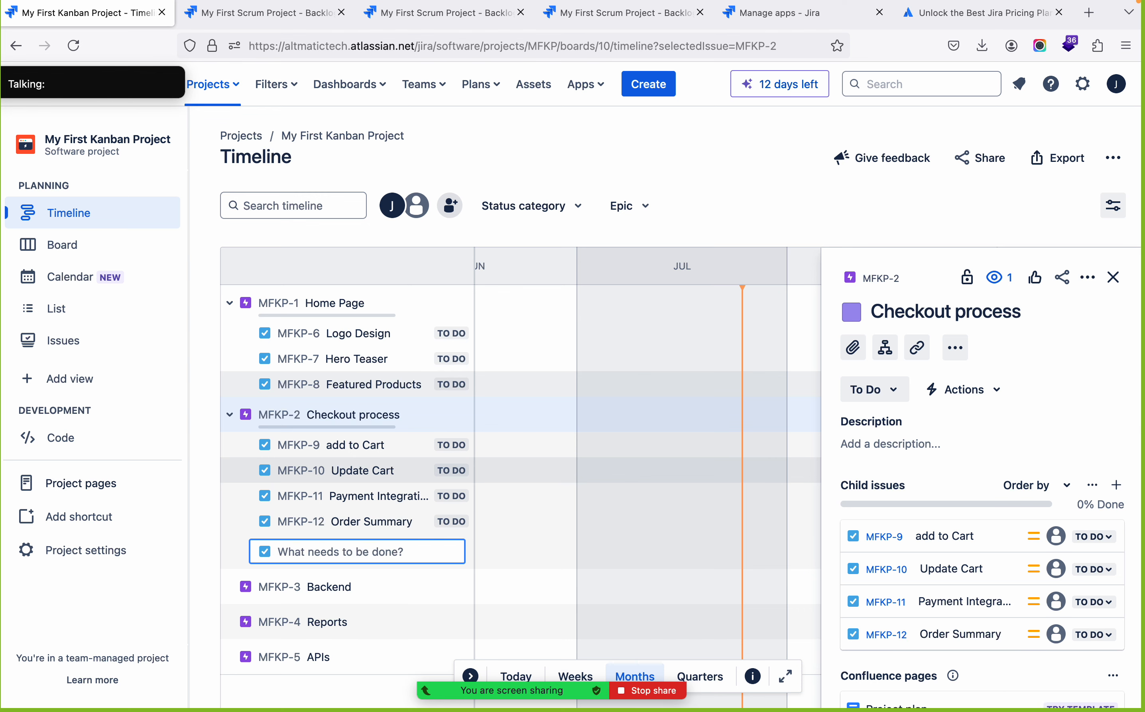
# Add the child tasks Shipment and Retrun under the Checkout process epic and close the epic's details
pyautogui.write('Shipment')
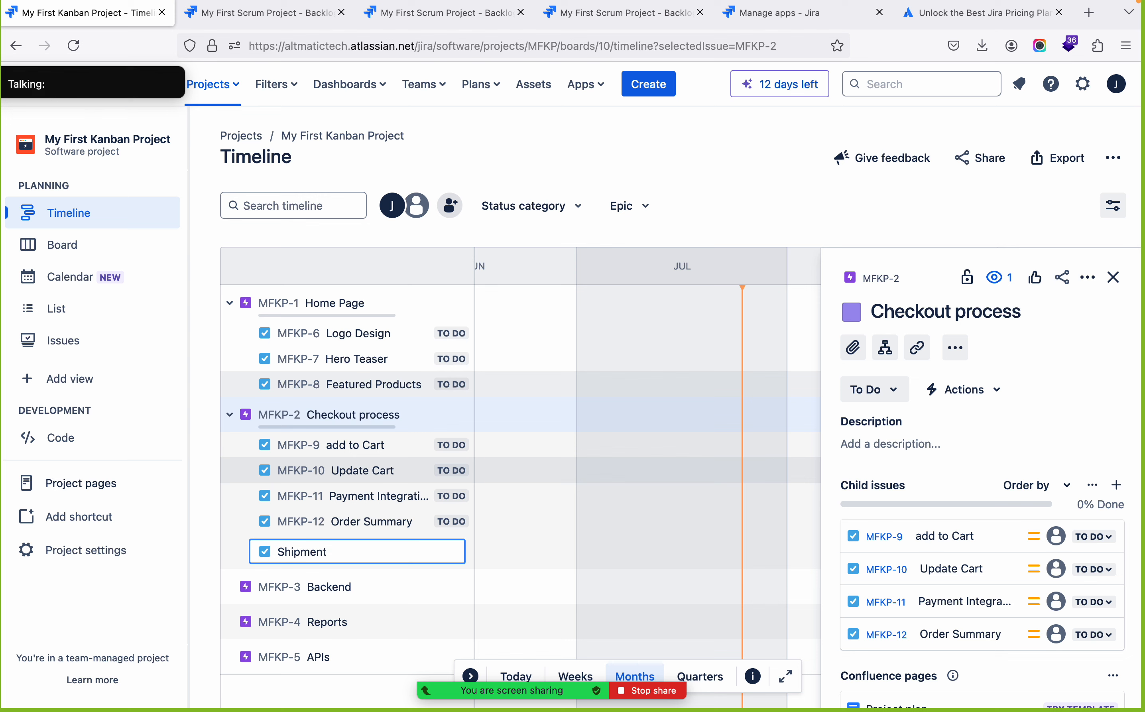
pyautogui.press('Return')
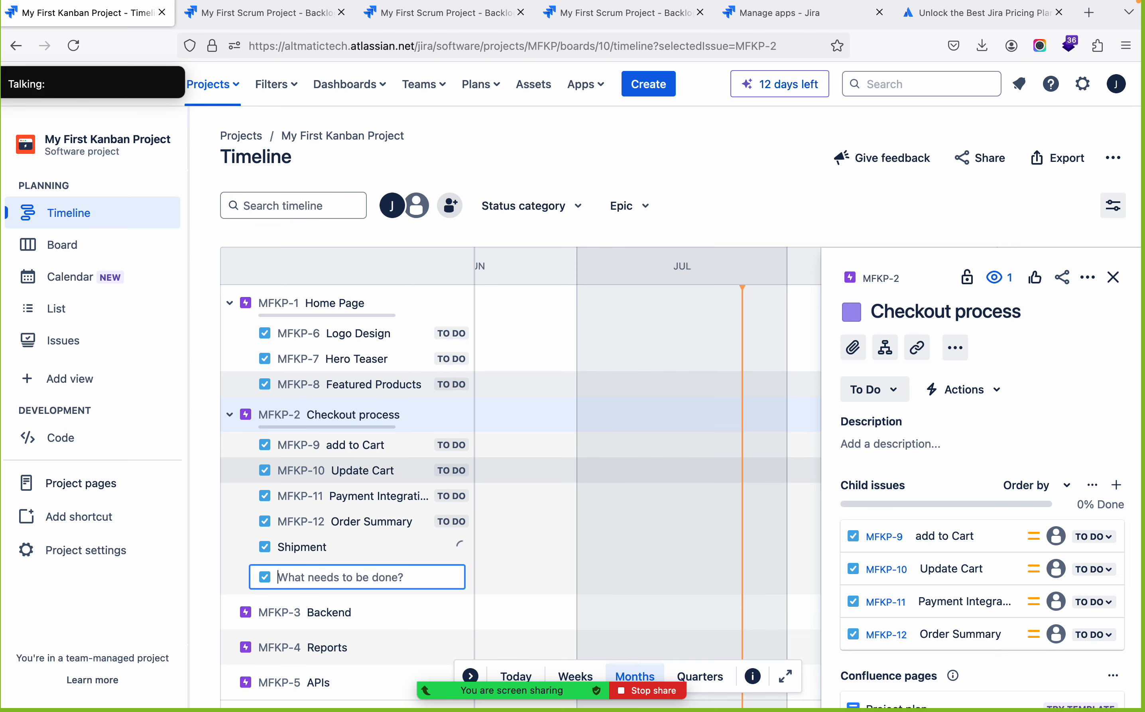
pyautogui.write('Rtirn')
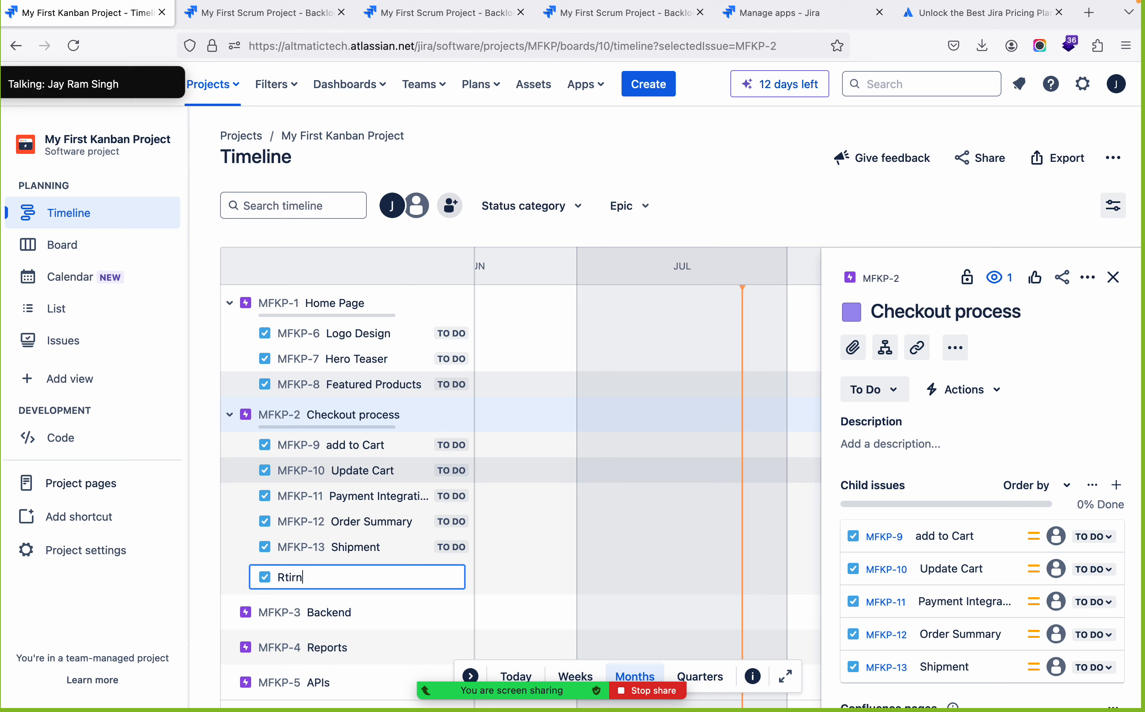
pyautogui.press('BackSpace')
pyautogui.press('BackSpace')
pyautogui.press('BackSpace')
pyautogui.press('BackSpace')
pyautogui.write('etrun')
pyautogui.press('Return')
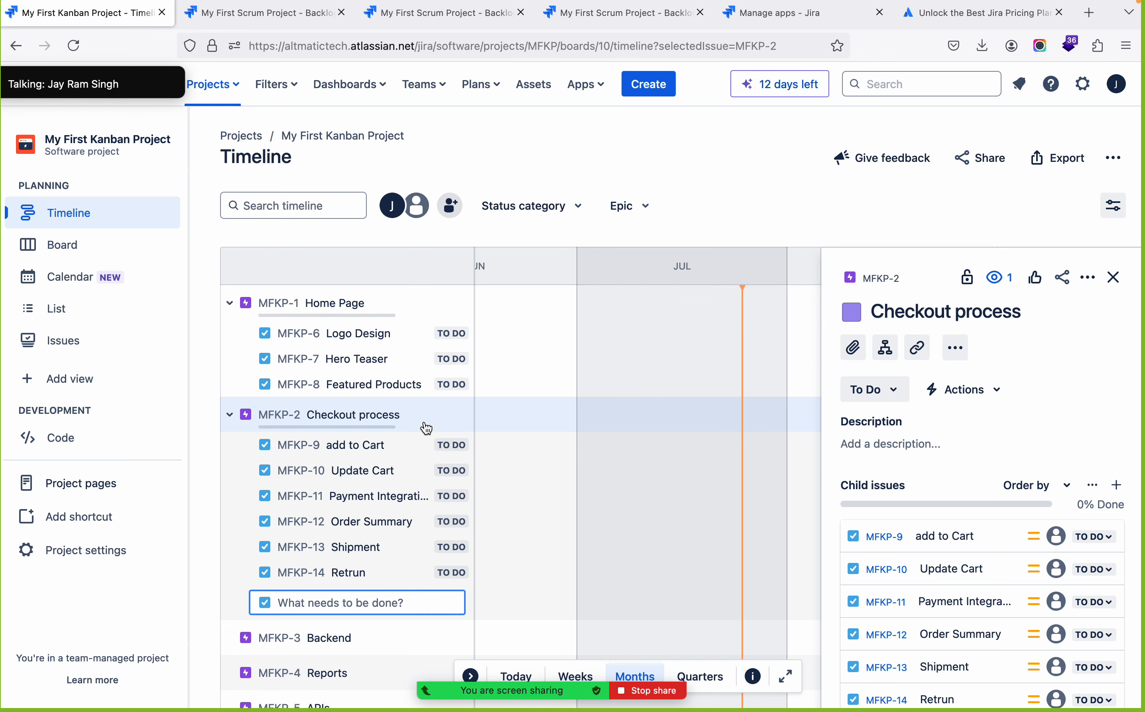
pyautogui.click(1114, 278)
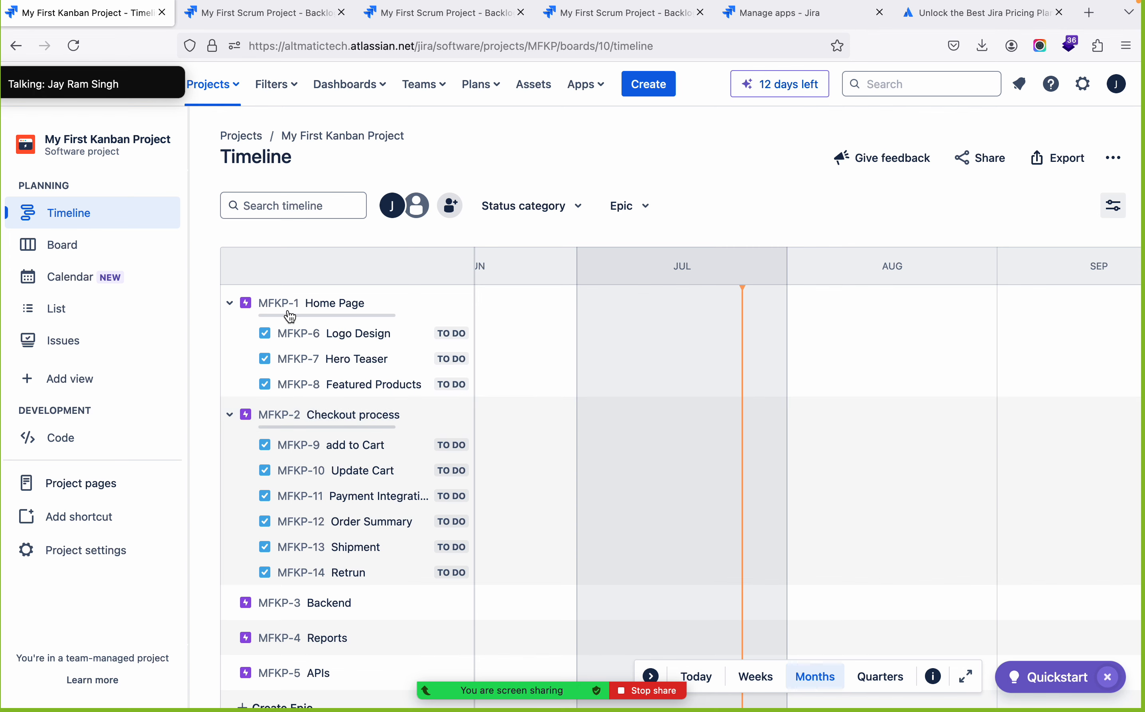
# Set the Home Page epic's start date to Jul 26, 2024 and its due date to Aug 08, 2024
pyautogui.click(317, 306)
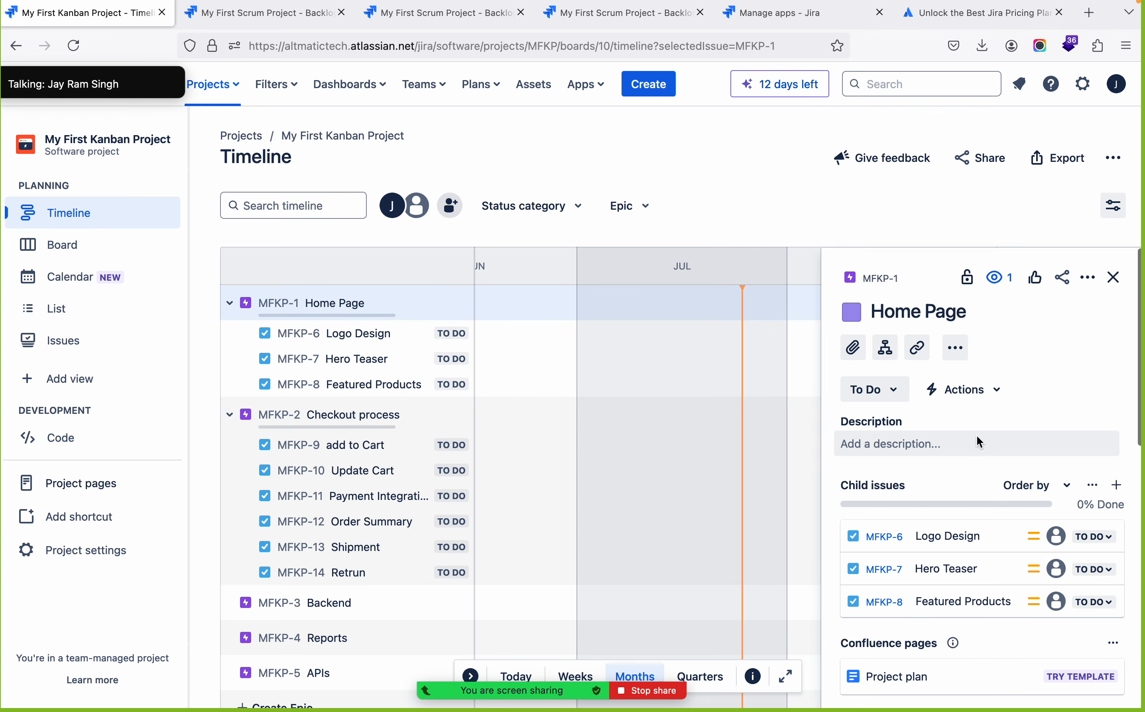
pyautogui.scroll(-10, 977, 436)
pyautogui.scroll(1, 976, 436)
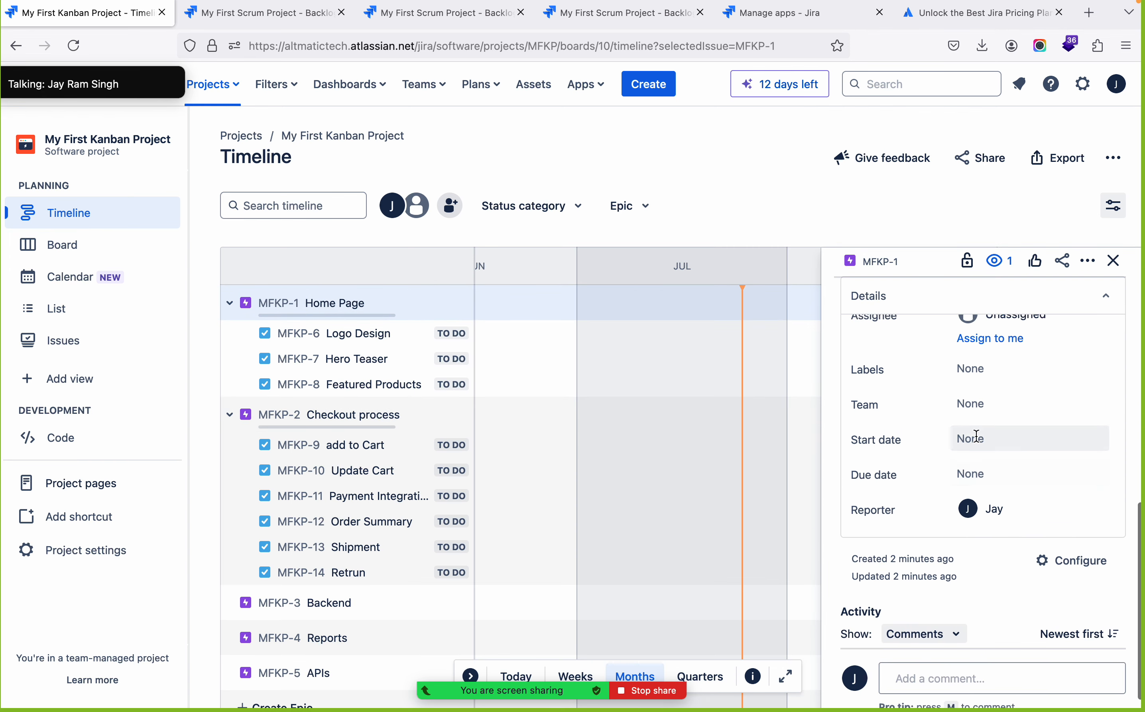
pyautogui.click(997, 433)
pyautogui.click(1078, 613)
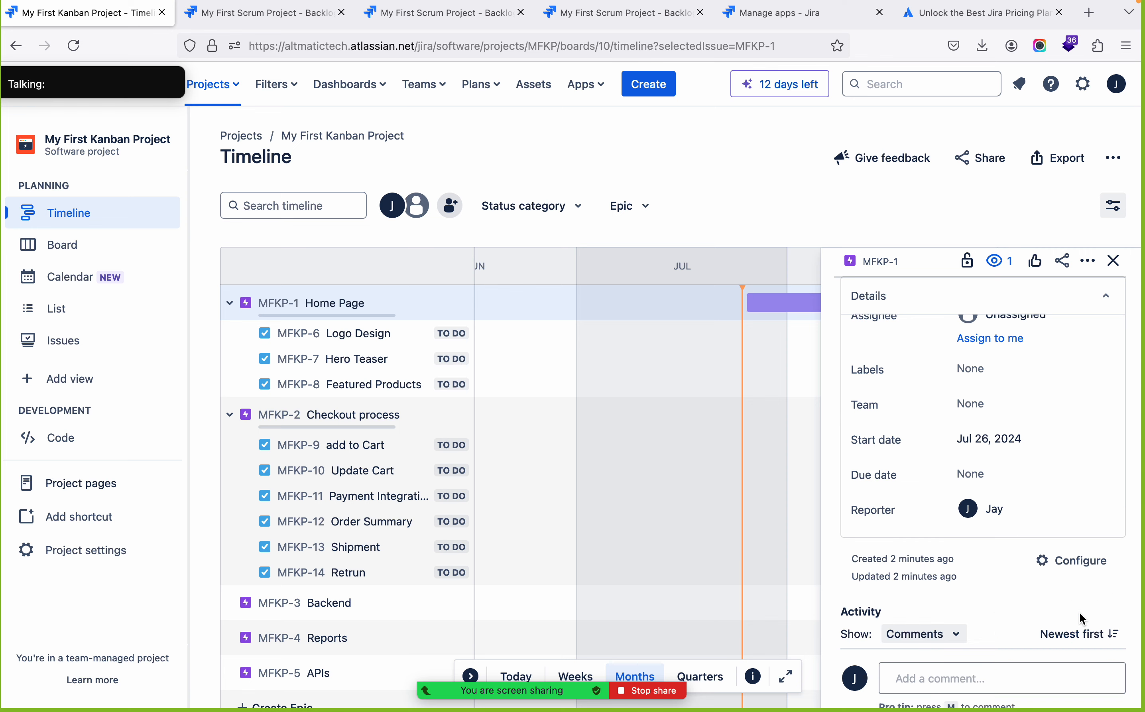
pyautogui.scroll(2, 1006, 384)
pyautogui.scroll(-1, 1006, 384)
pyautogui.click(1006, 491)
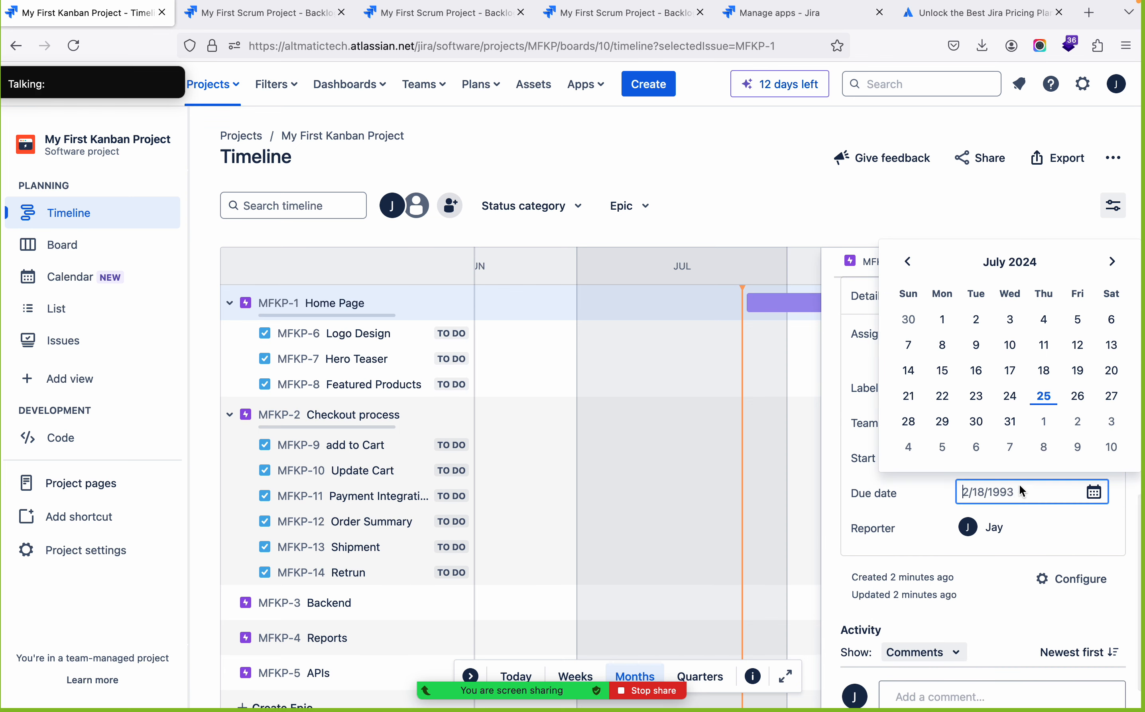
pyautogui.click(1045, 447)
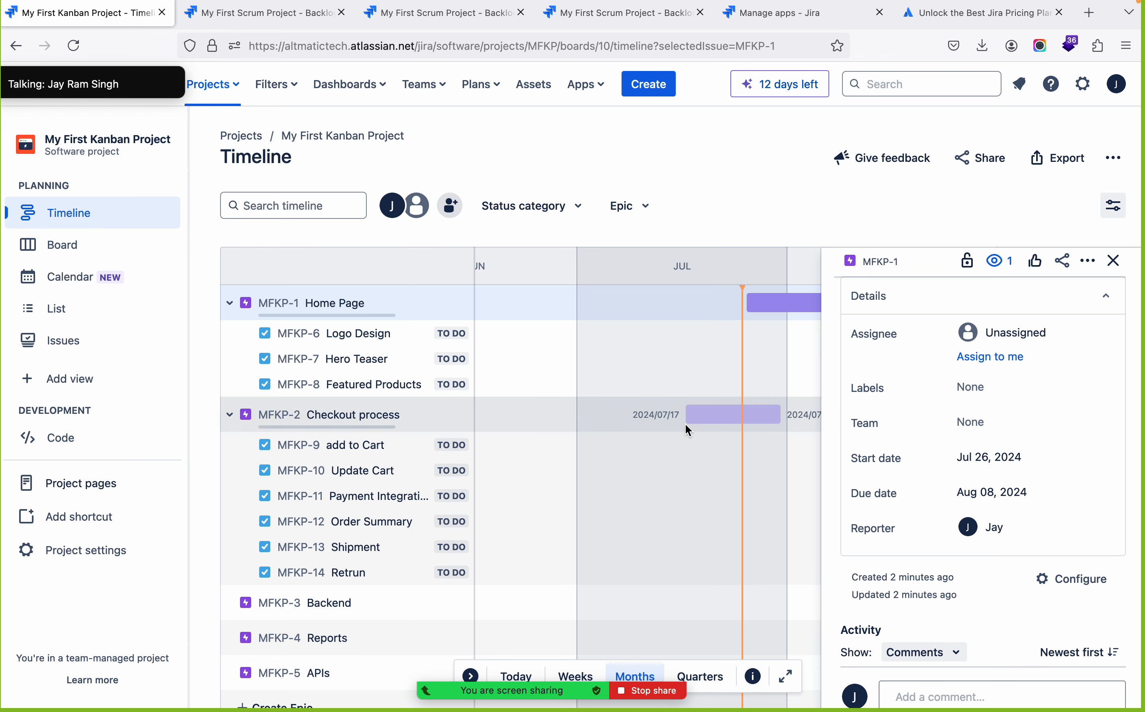
pyautogui.click(1115, 262)
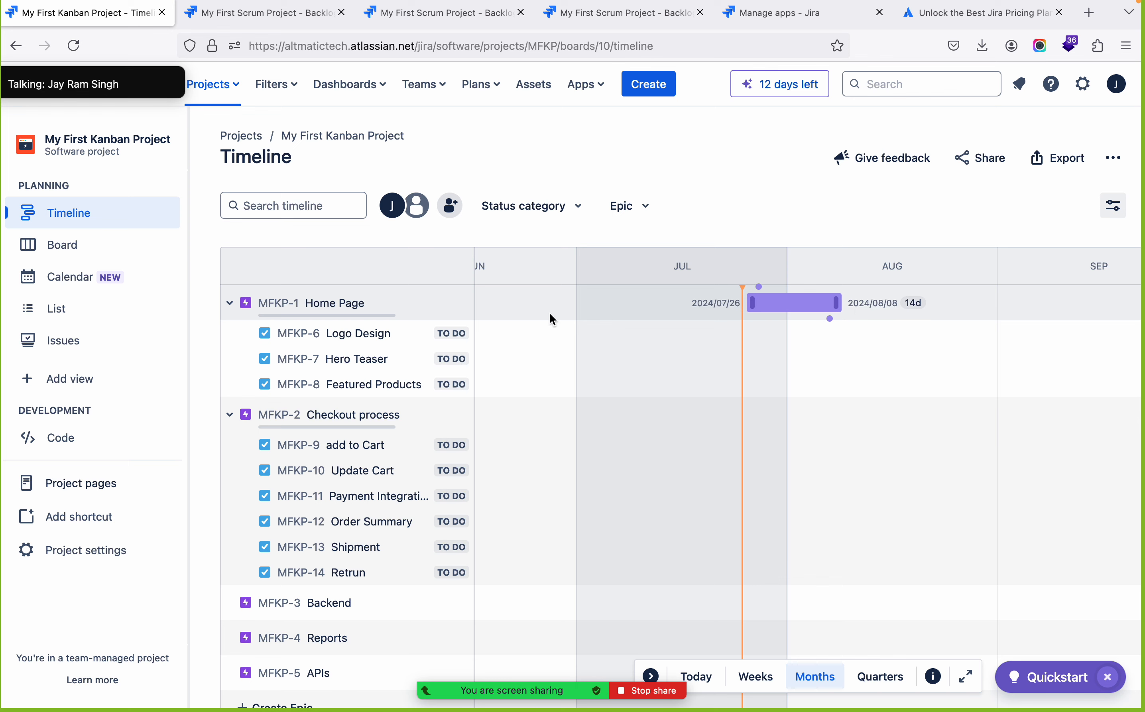
# Look through the Logo Design task's details for schedule fields, then close them
pyautogui.click(358, 333)
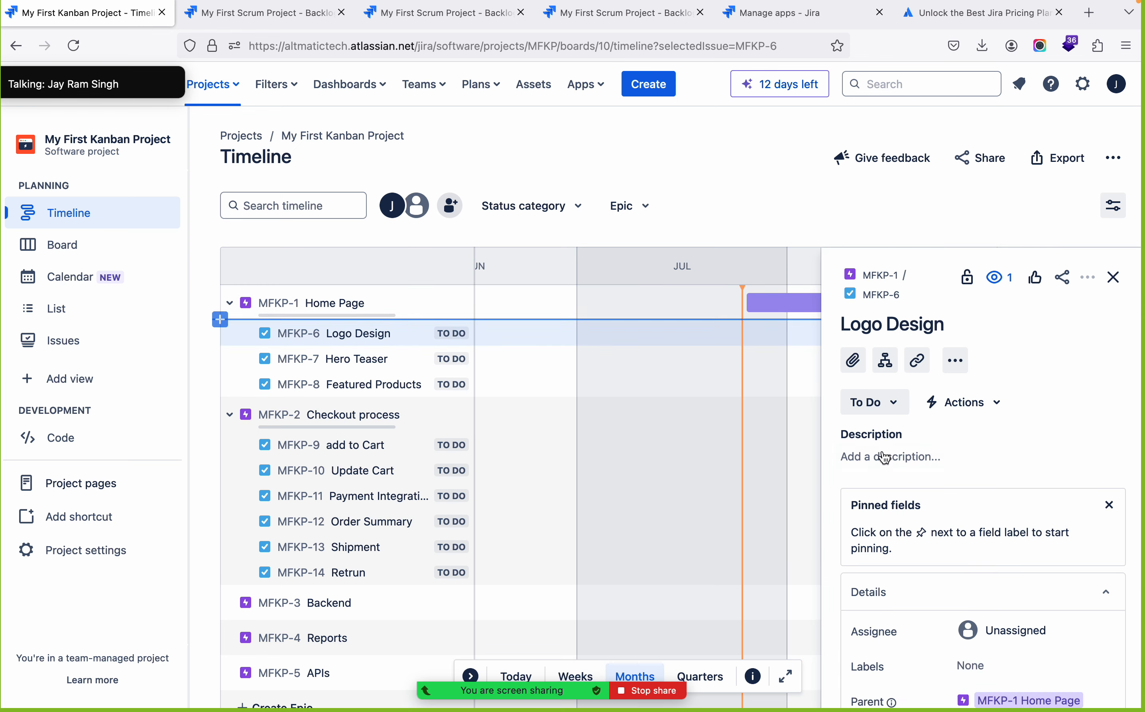
pyautogui.scroll(-5, 976, 499)
pyautogui.scroll(2, 976, 496)
pyautogui.scroll(-2, 976, 496)
pyautogui.scroll(5, 976, 494)
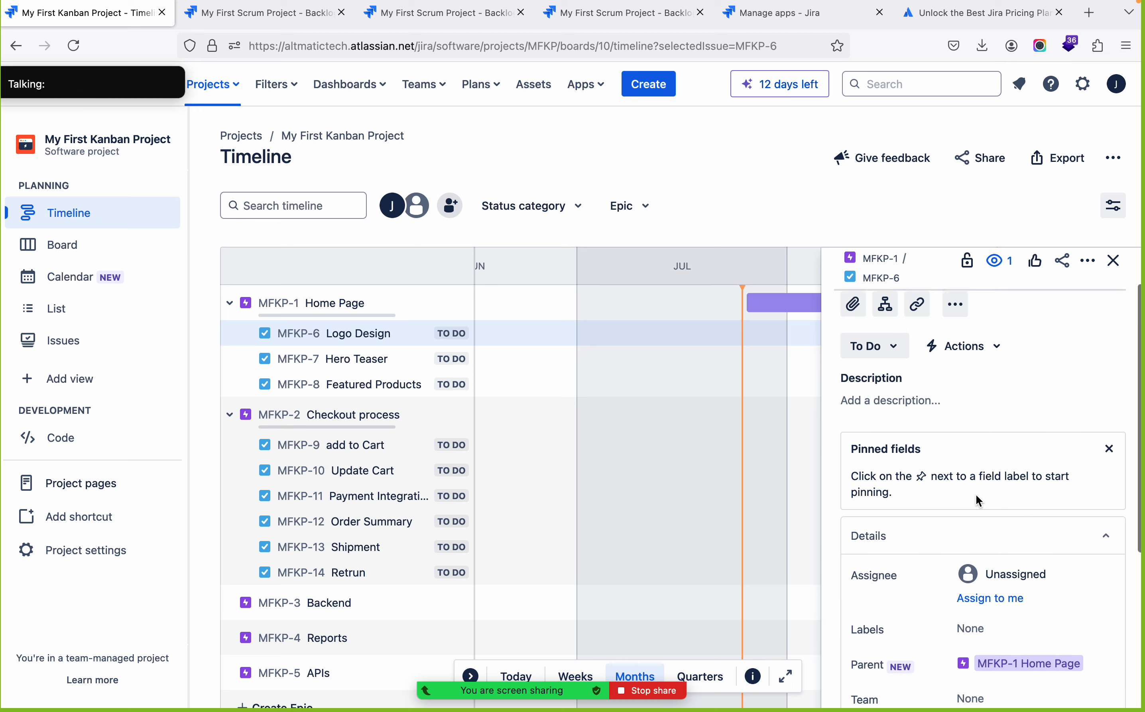
pyautogui.scroll(2, 976, 496)
pyautogui.scroll(-5, 976, 496)
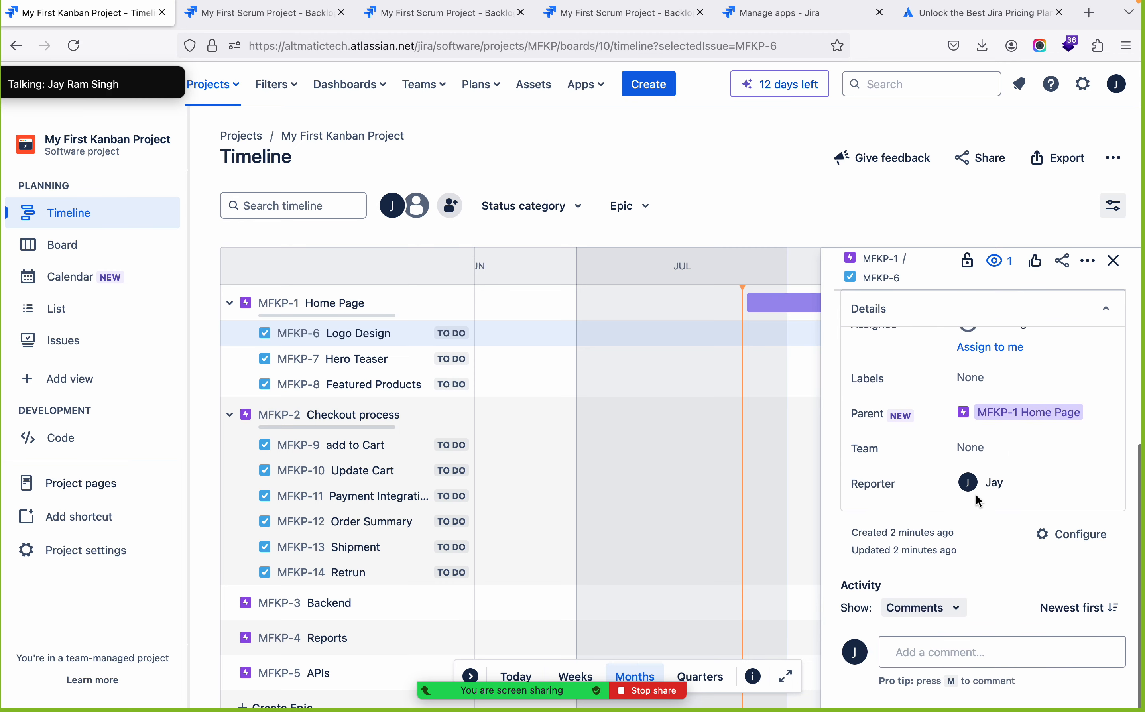
pyautogui.scroll(5, 976, 495)
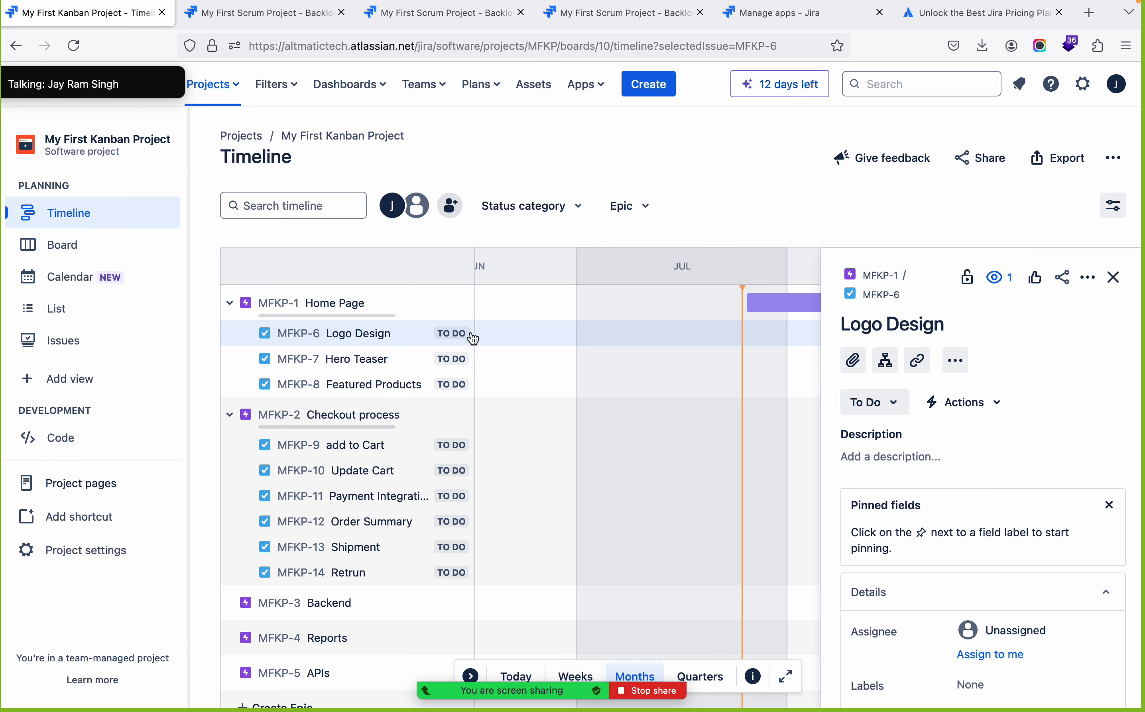
pyautogui.click(1114, 278)
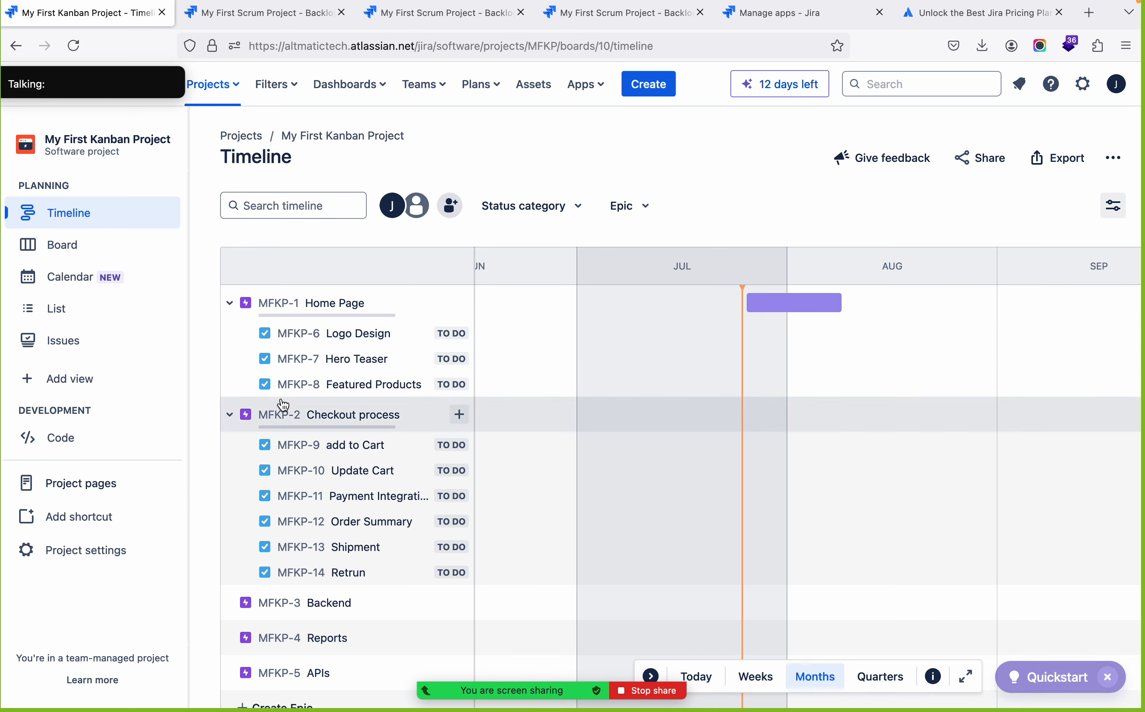
# Set the Checkout process epic's start date to Aug 08, 2024 and its due date to Aug 22, 2024
pyautogui.click(459, 414)
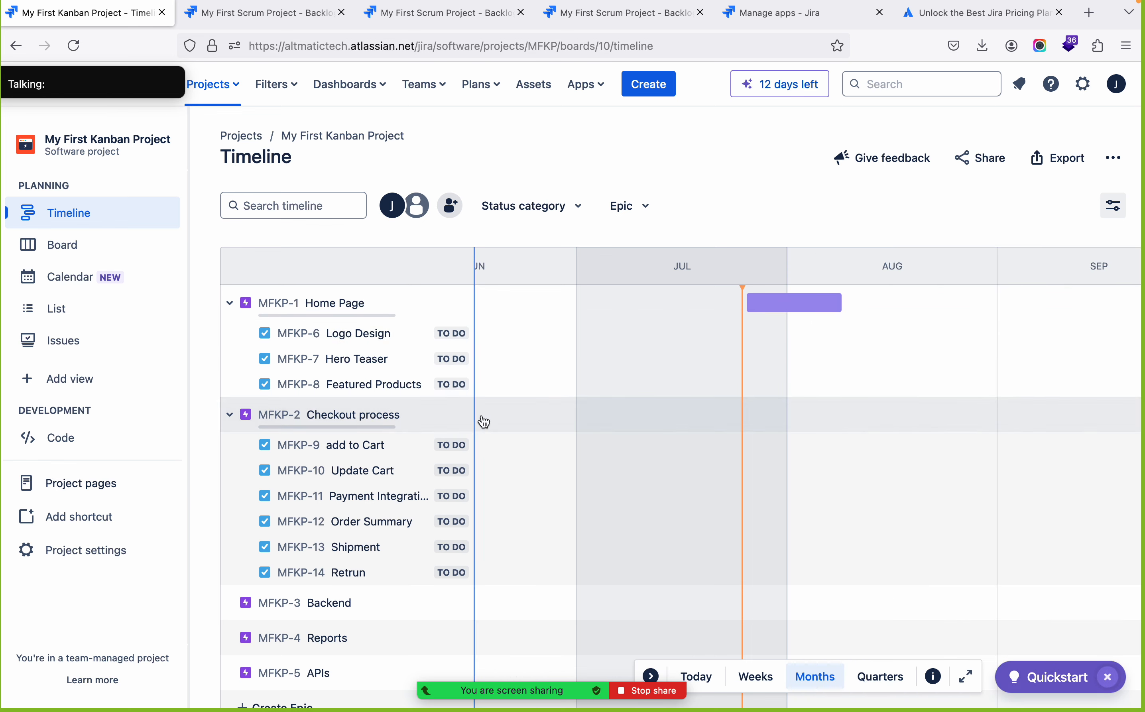
pyautogui.click(358, 419)
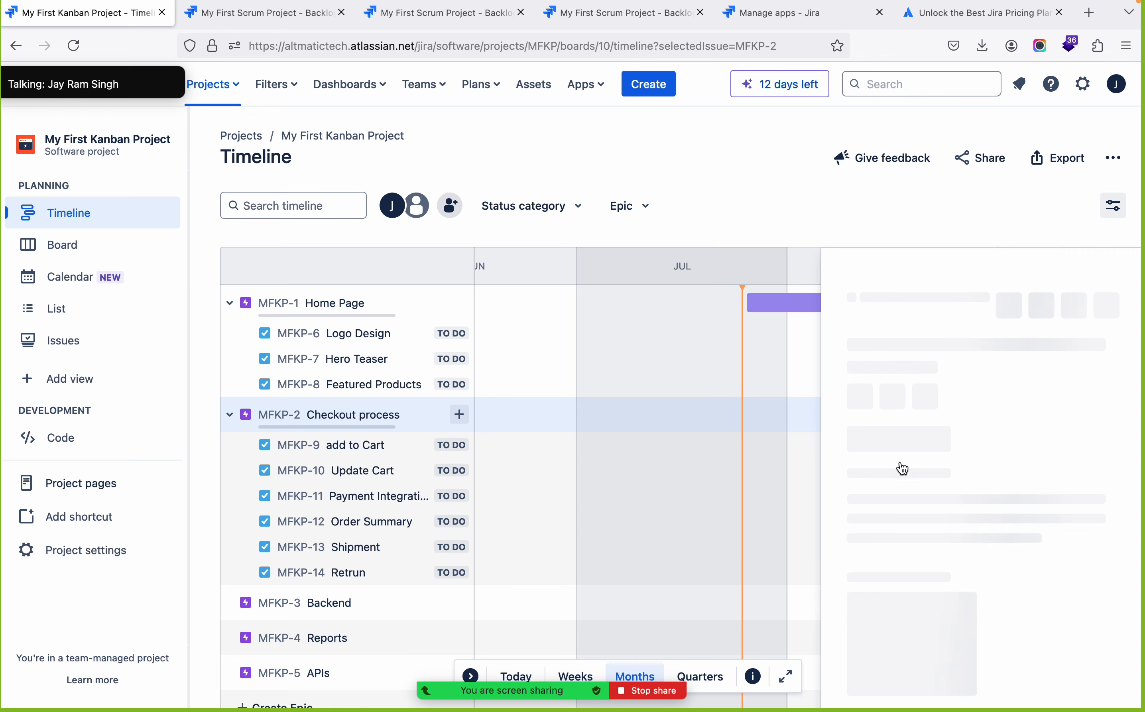
pyautogui.scroll(-10, 1012, 508)
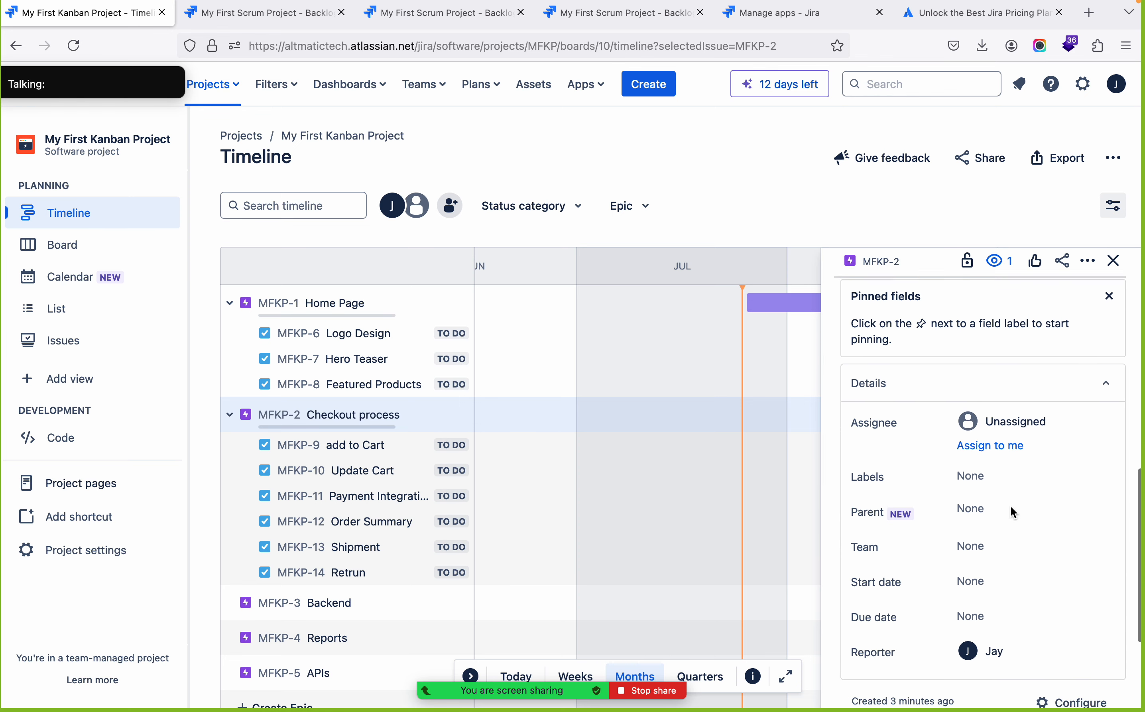
pyautogui.scroll(-3, 1011, 506)
pyautogui.click(984, 485)
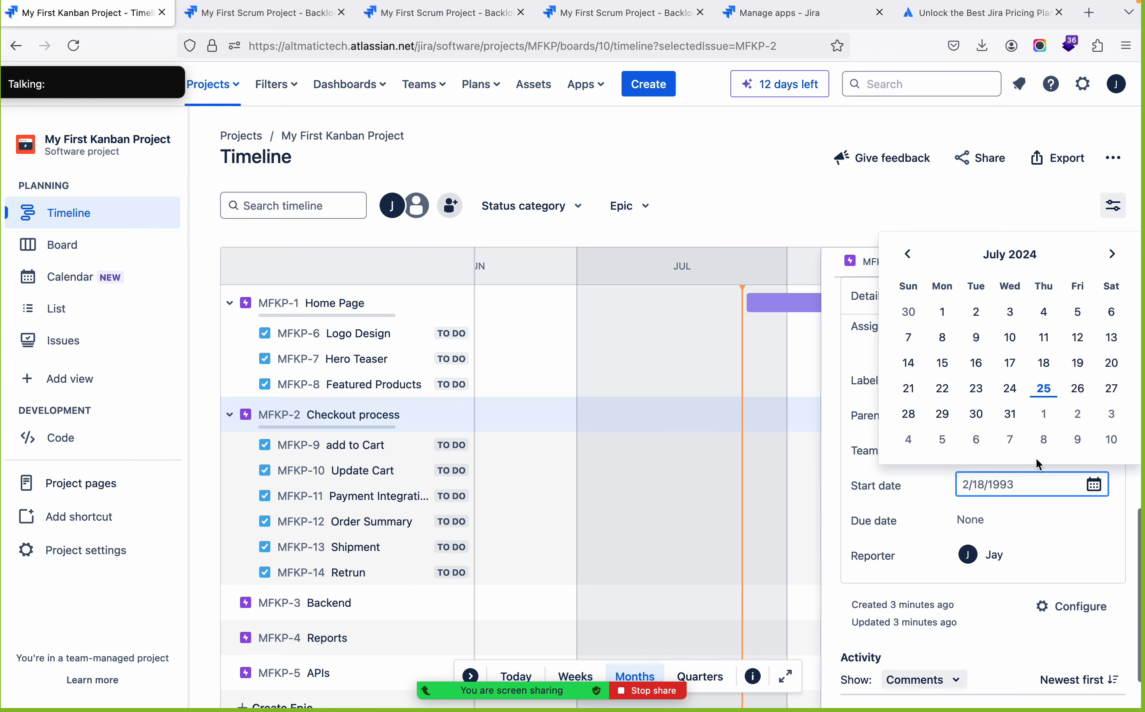
pyautogui.click(1044, 439)
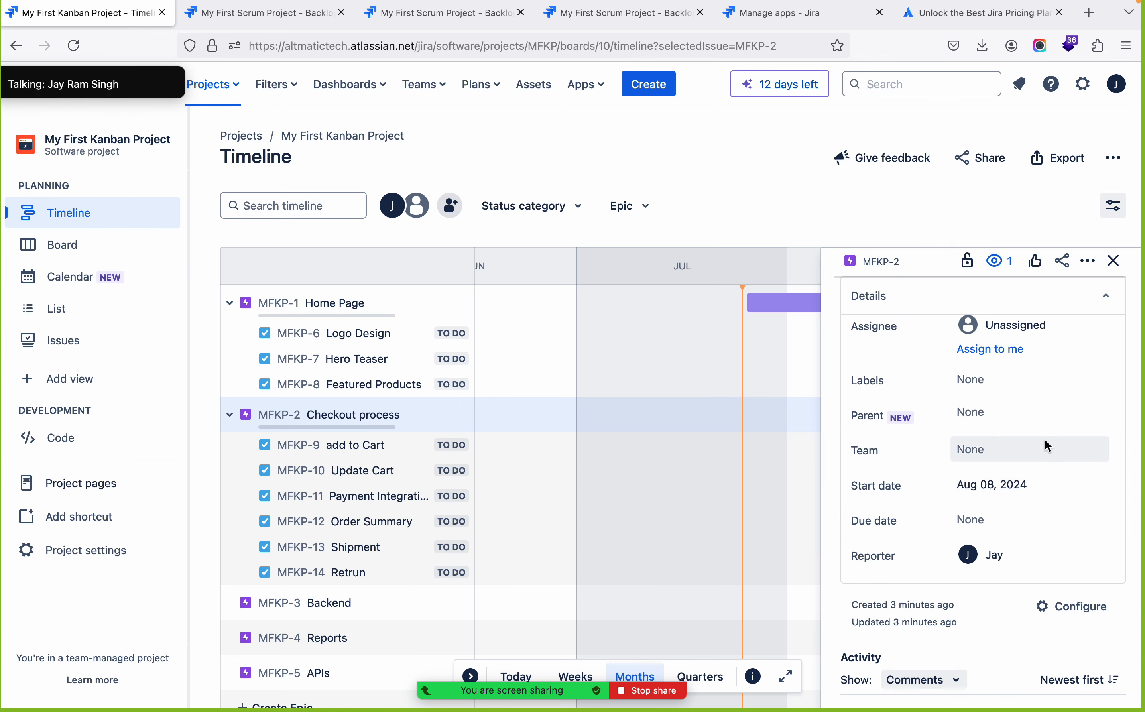
pyautogui.click(980, 510)
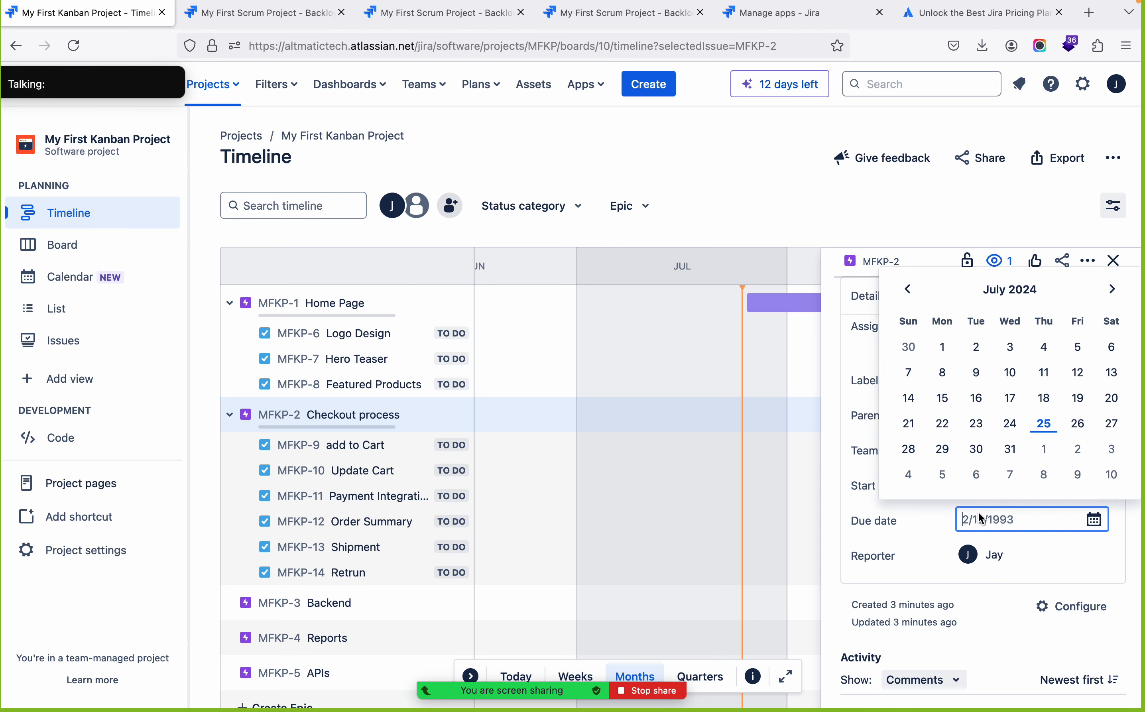
pyautogui.click(1114, 289)
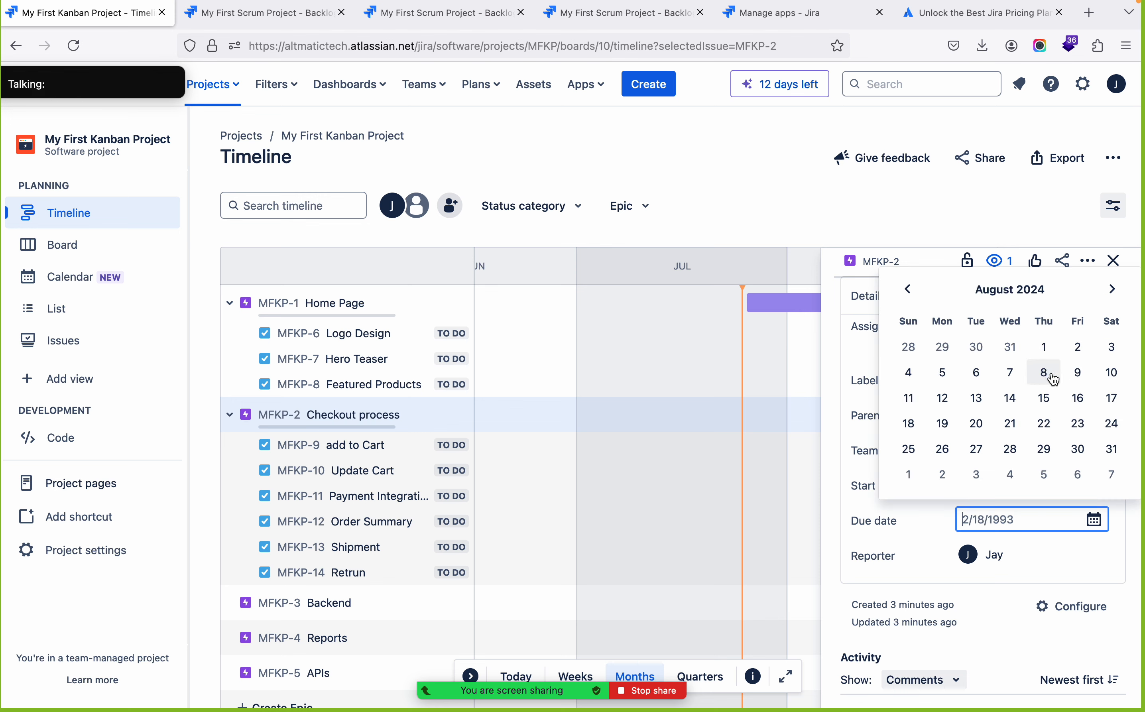
pyautogui.click(1045, 424)
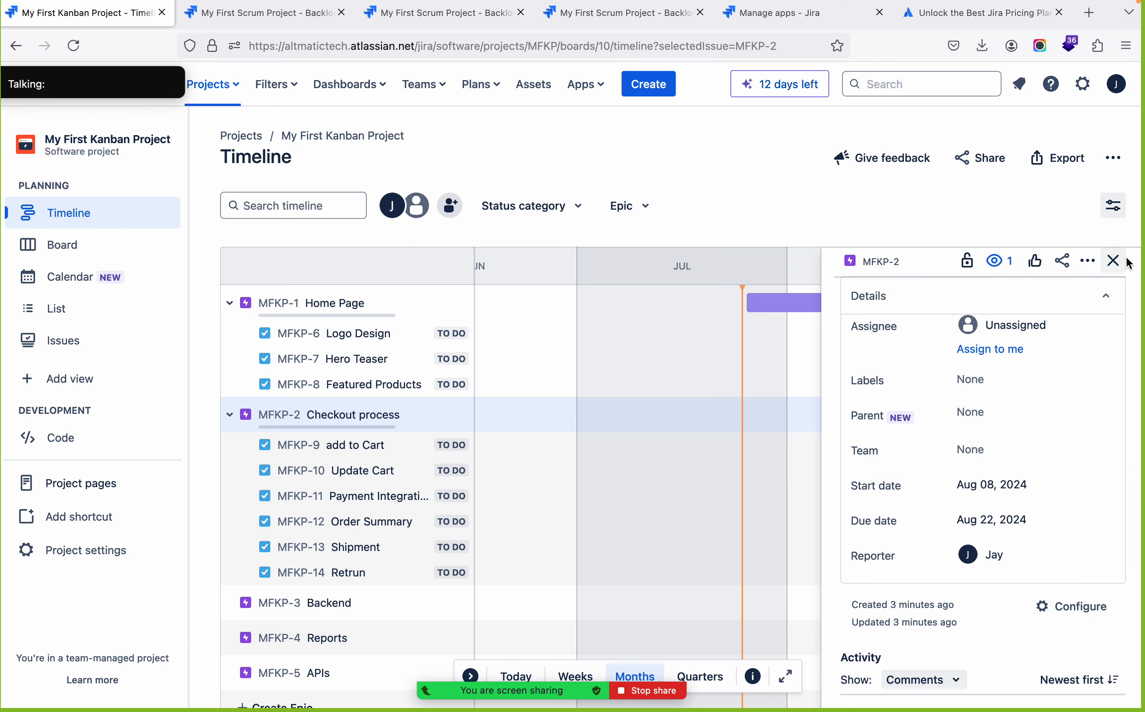
pyautogui.click(1114, 261)
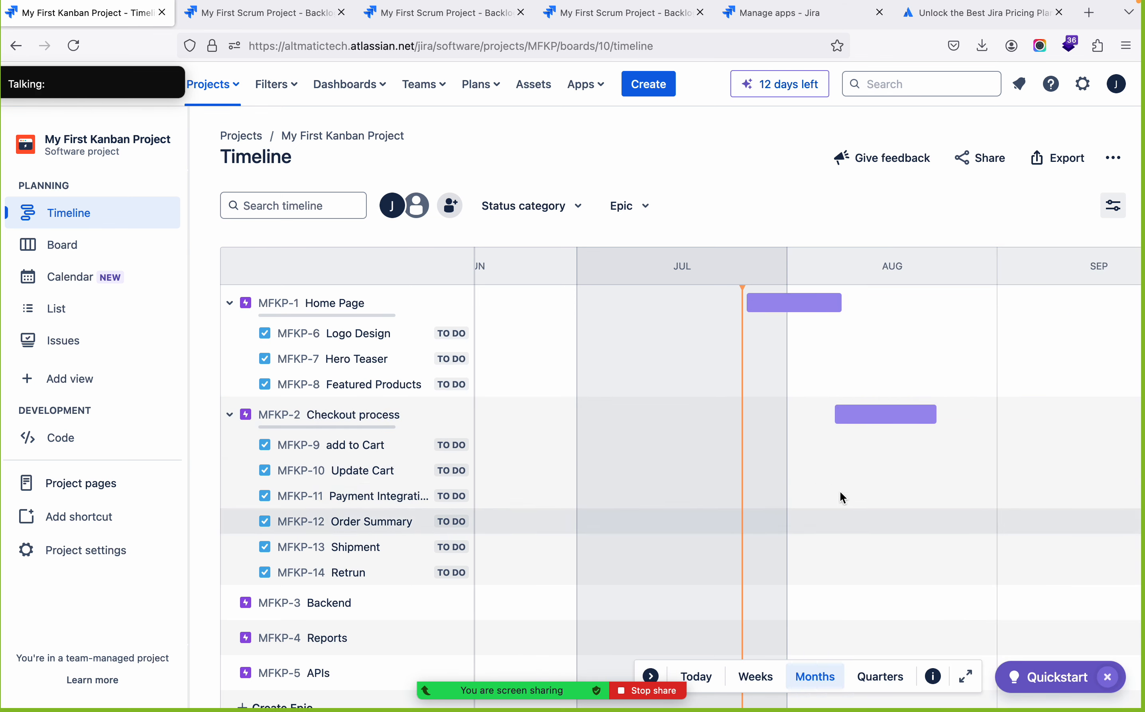
# Open the Kanban project's board and review the task cards with their epic labels
pyautogui.scroll(-1, 851, 506)
pyautogui.scroll(1, 850, 506)
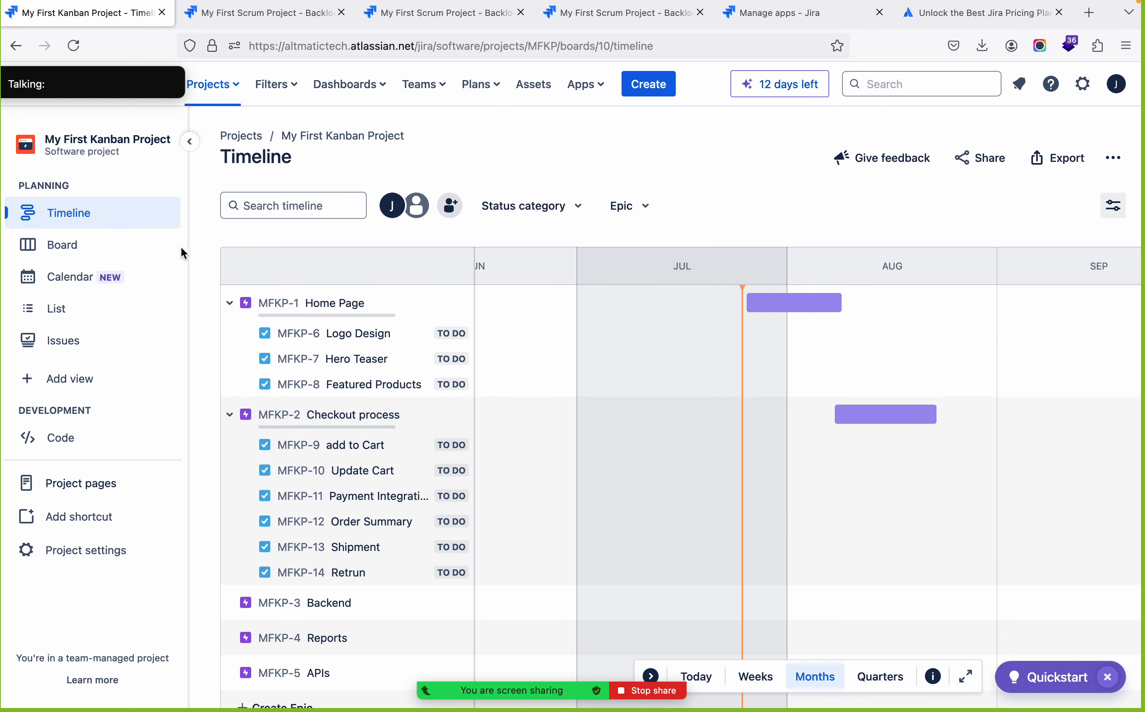
pyautogui.click(65, 253)
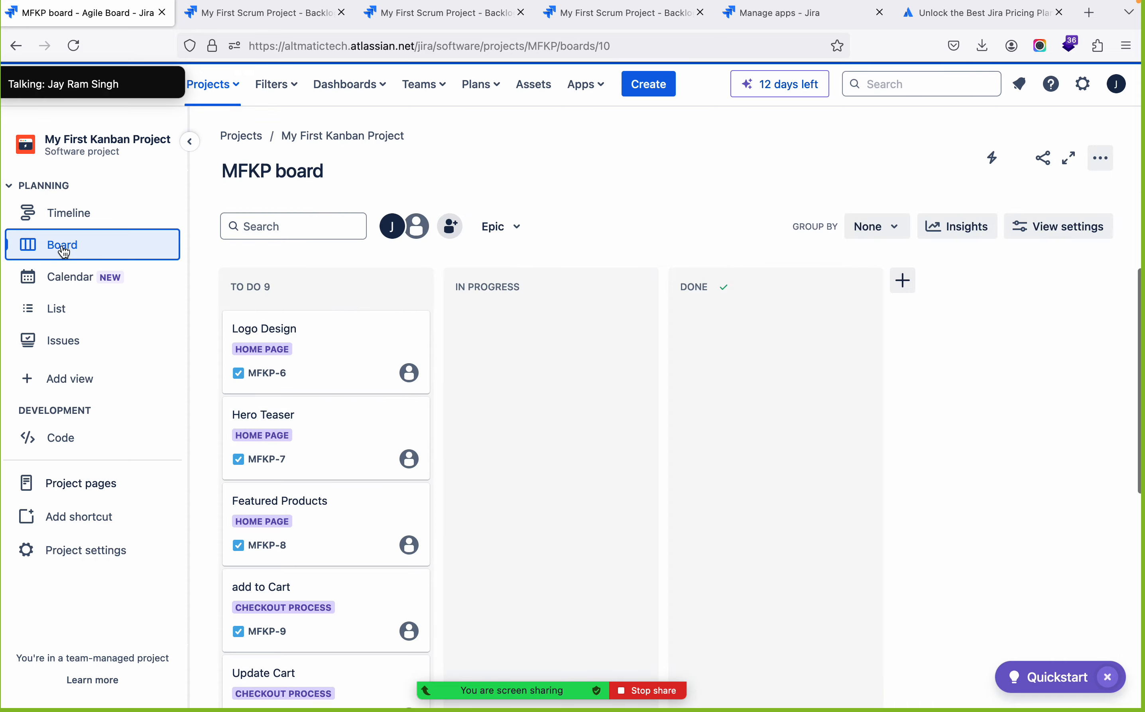
pyautogui.scroll(-5, 378, 377)
pyautogui.scroll(5, 376, 372)
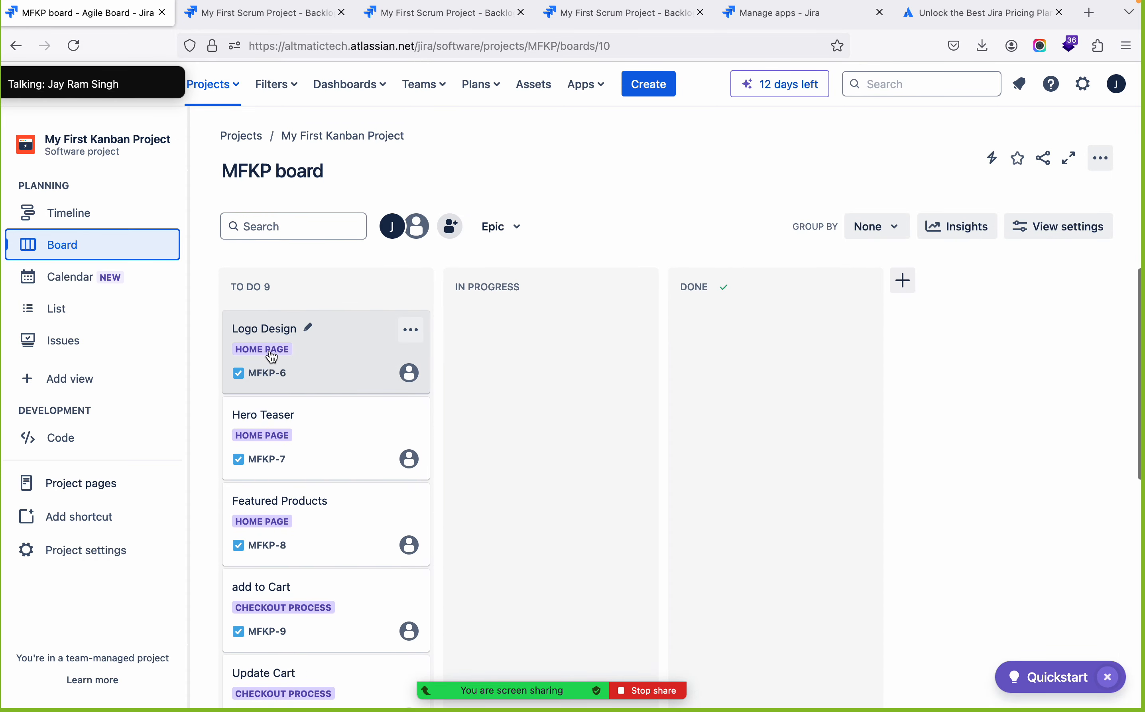
pyautogui.scroll(-5, 369, 388)
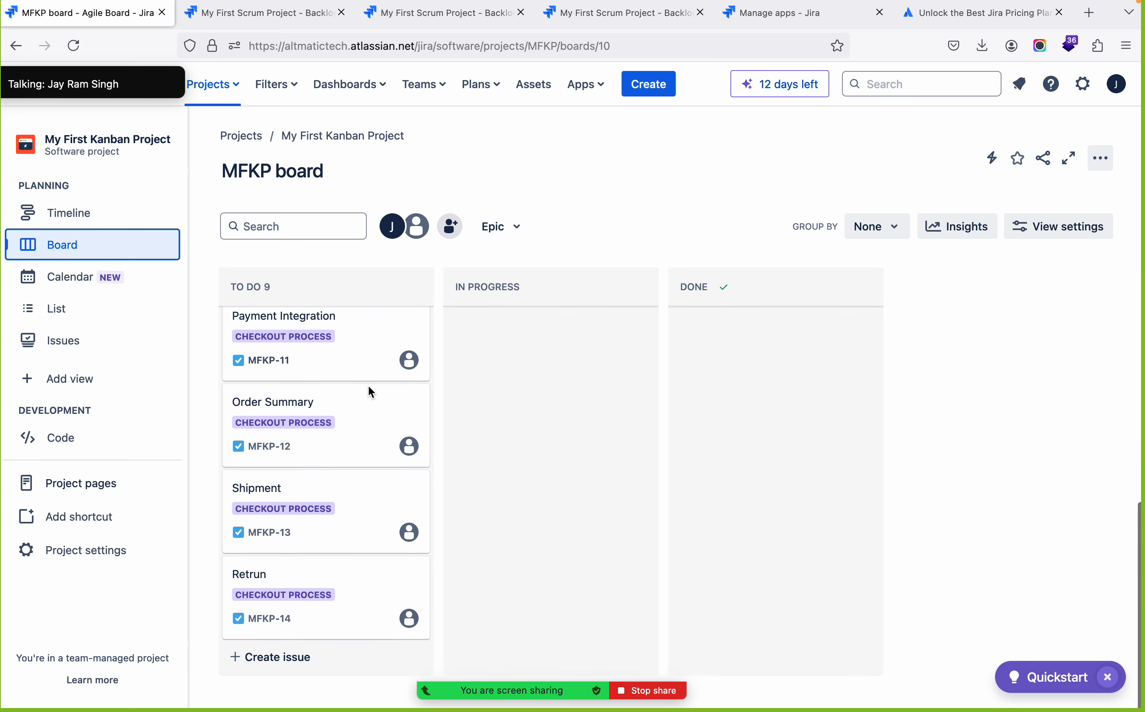
pyautogui.scroll(5, 370, 389)
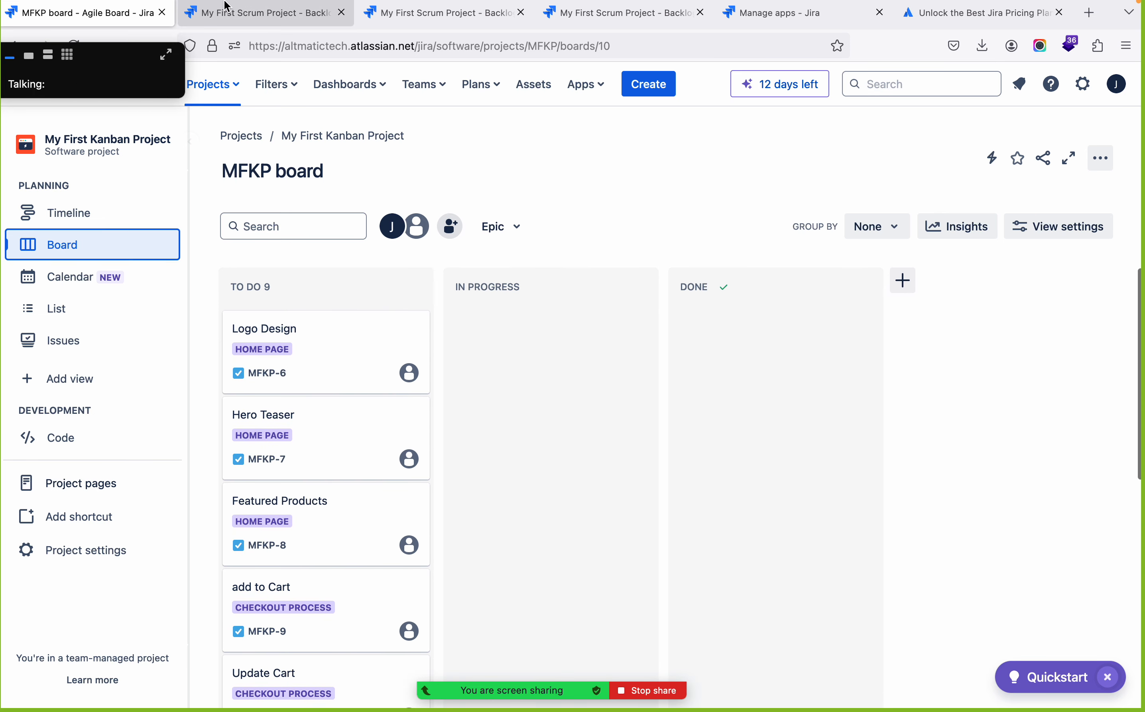
# Look over the Scrum project's sprint board and its timeline, including the epic creation entry, then return to the Kanban board
pyautogui.click(274, 18)
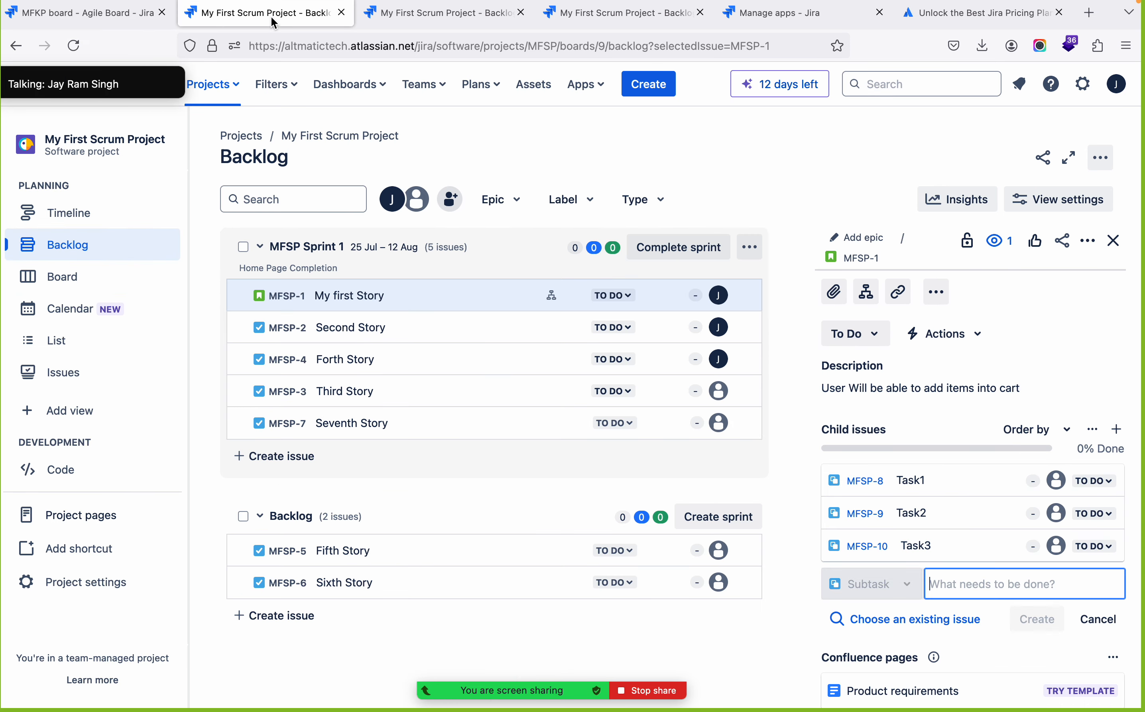
pyautogui.click(78, 274)
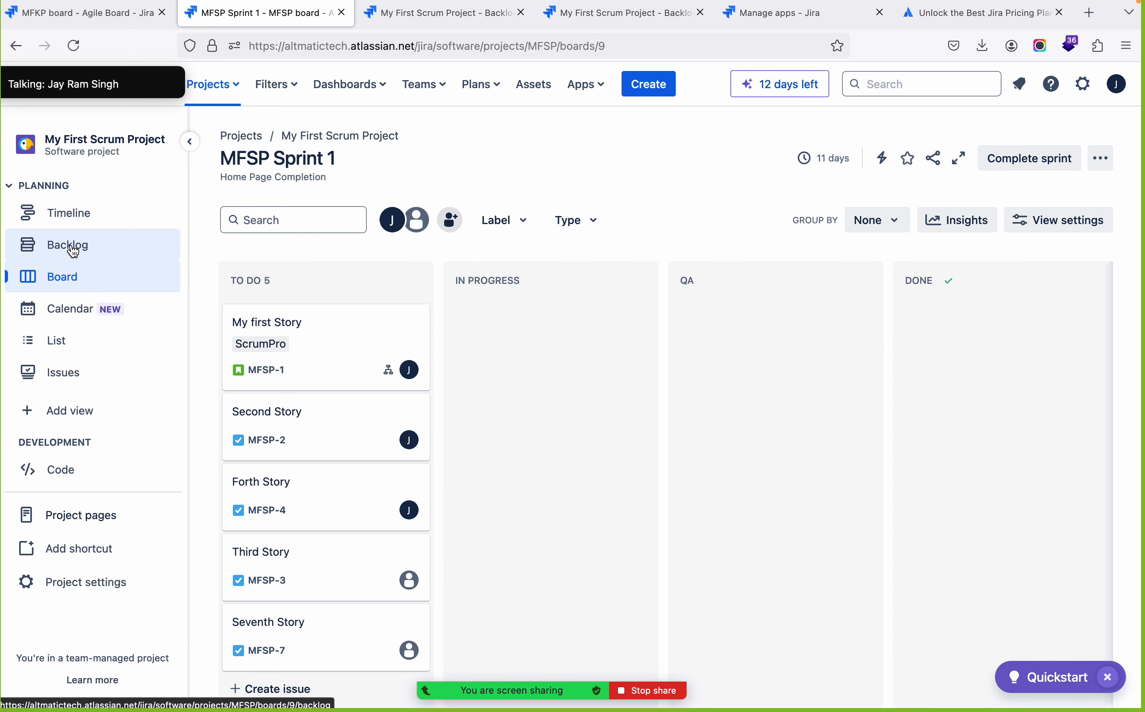
pyautogui.click(71, 216)
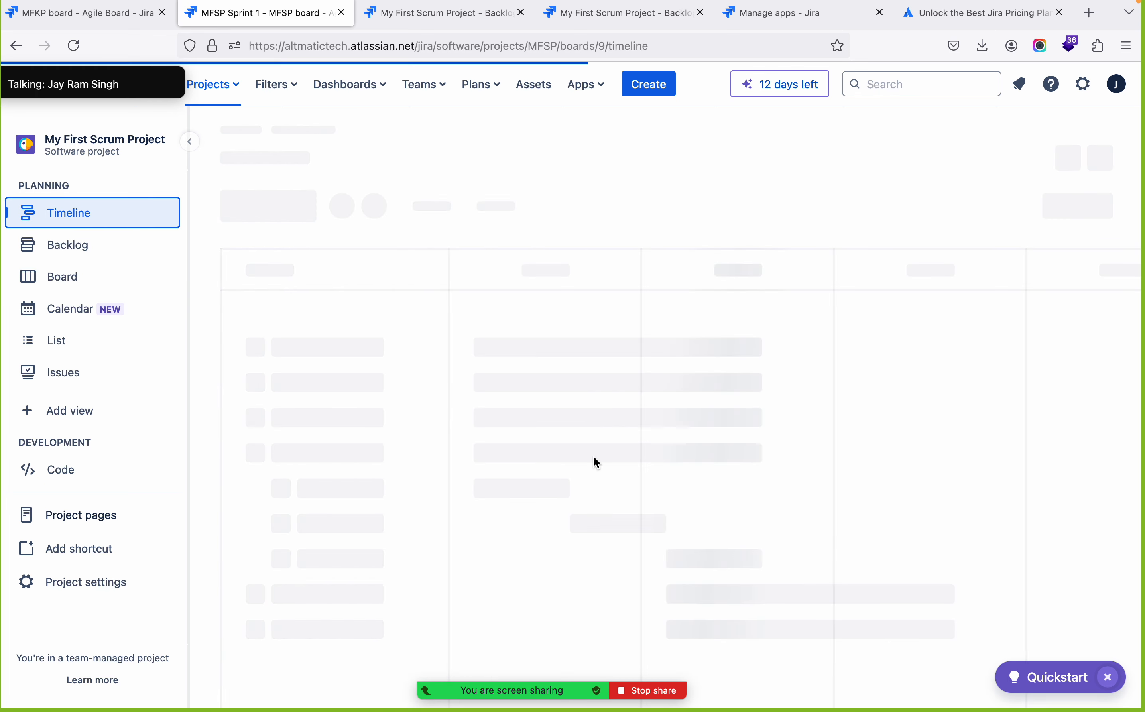
pyautogui.click(361, 532)
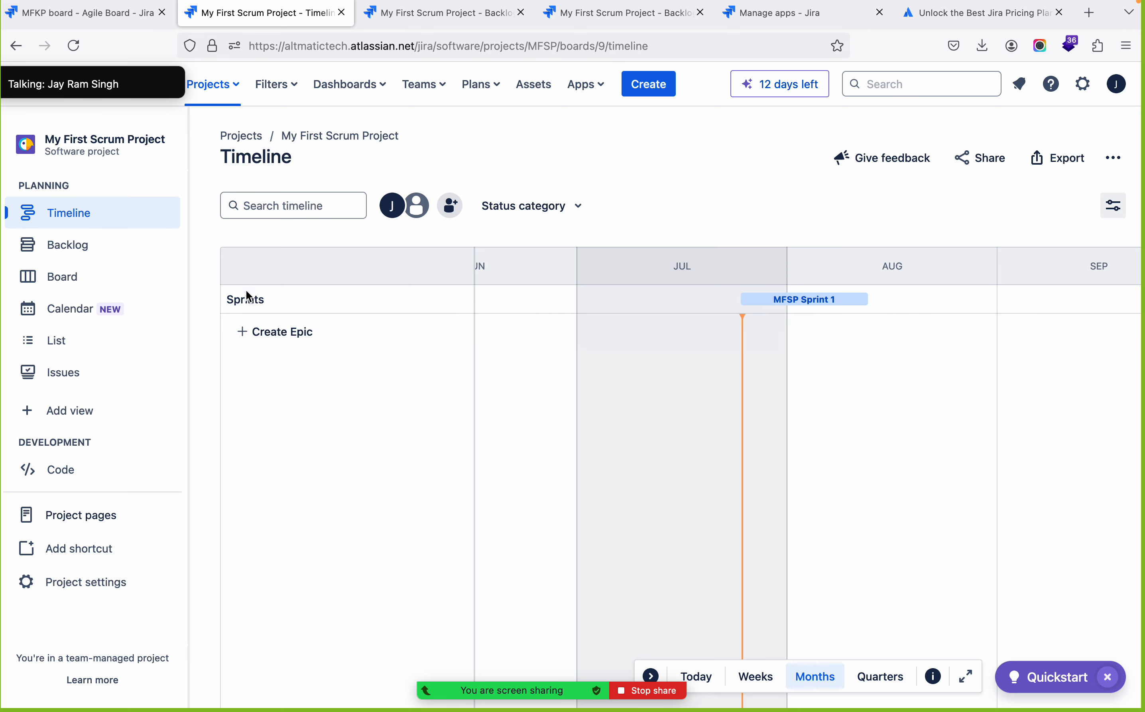
pyautogui.click(286, 333)
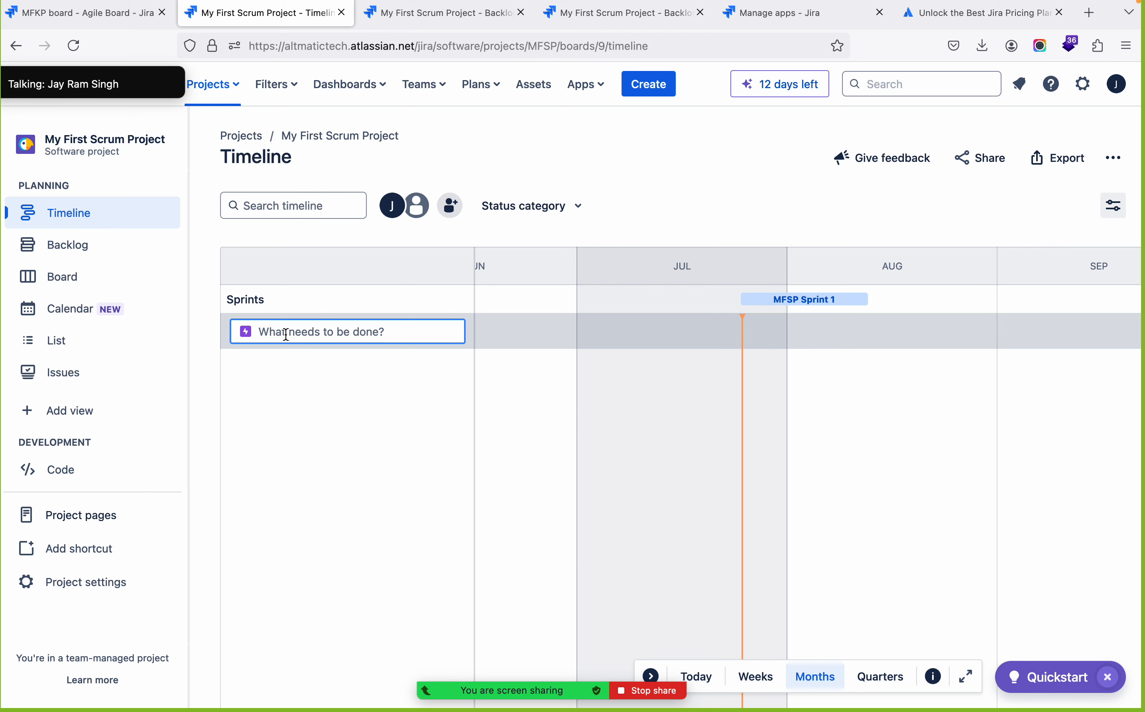
pyautogui.click(308, 382)
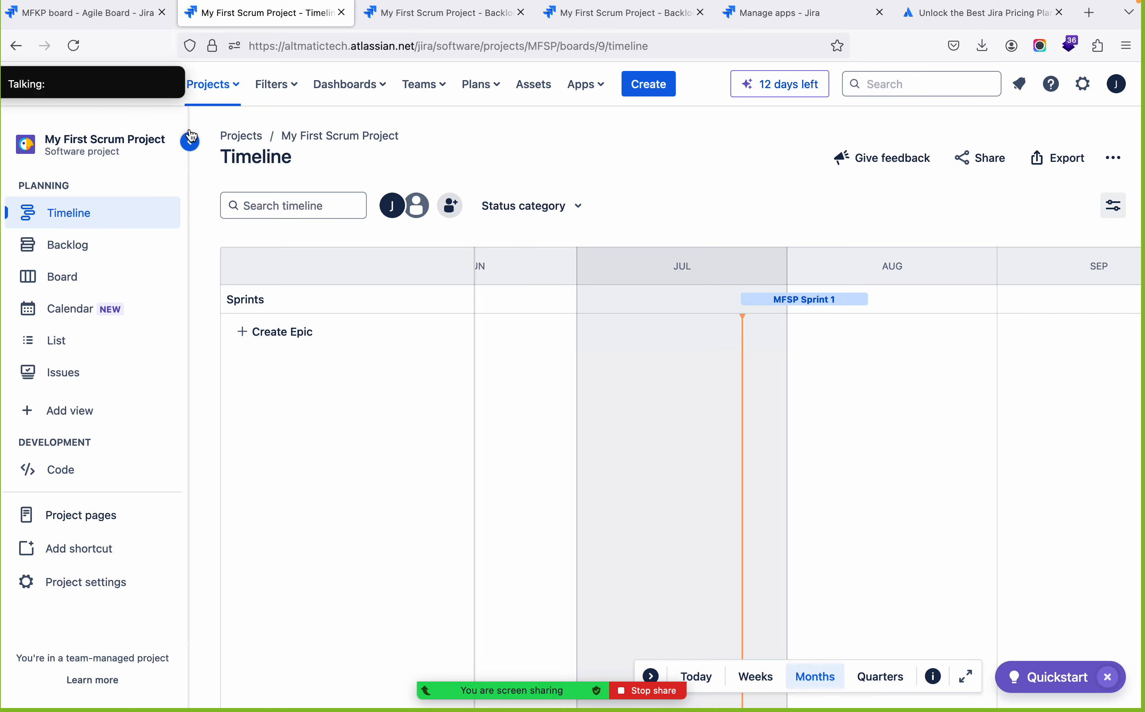
pyautogui.click(102, 19)
pyautogui.press('super+Tab')
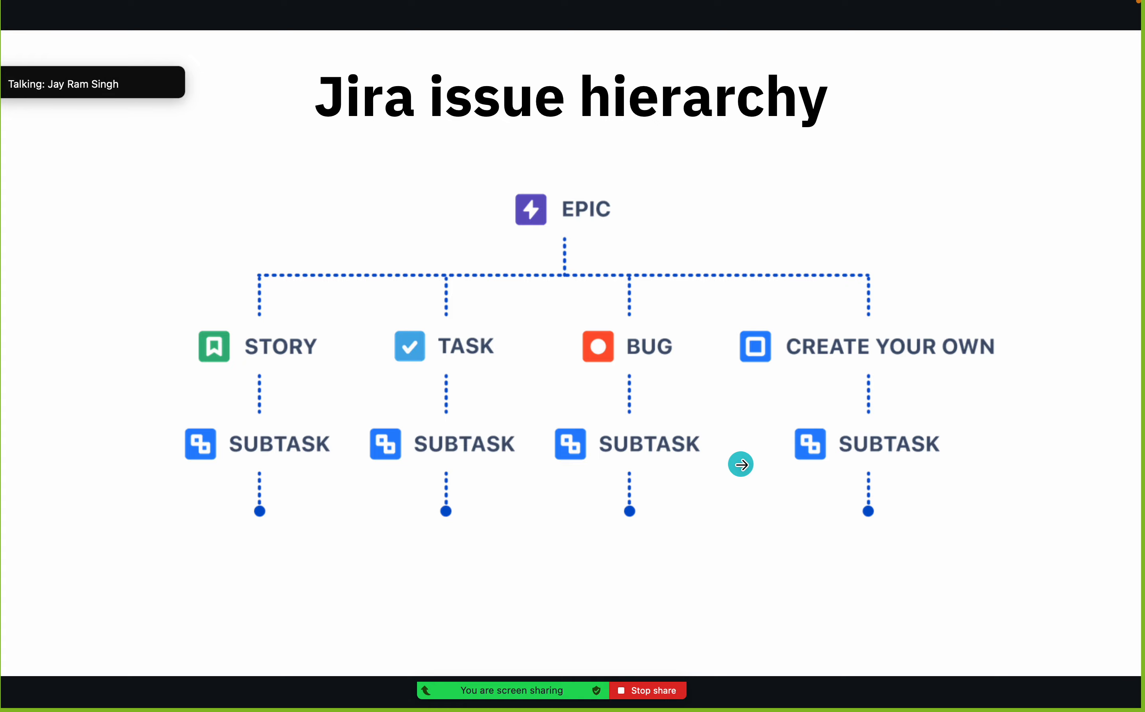
pyautogui.click(740, 465)
pyautogui.moveTo(165, 100)
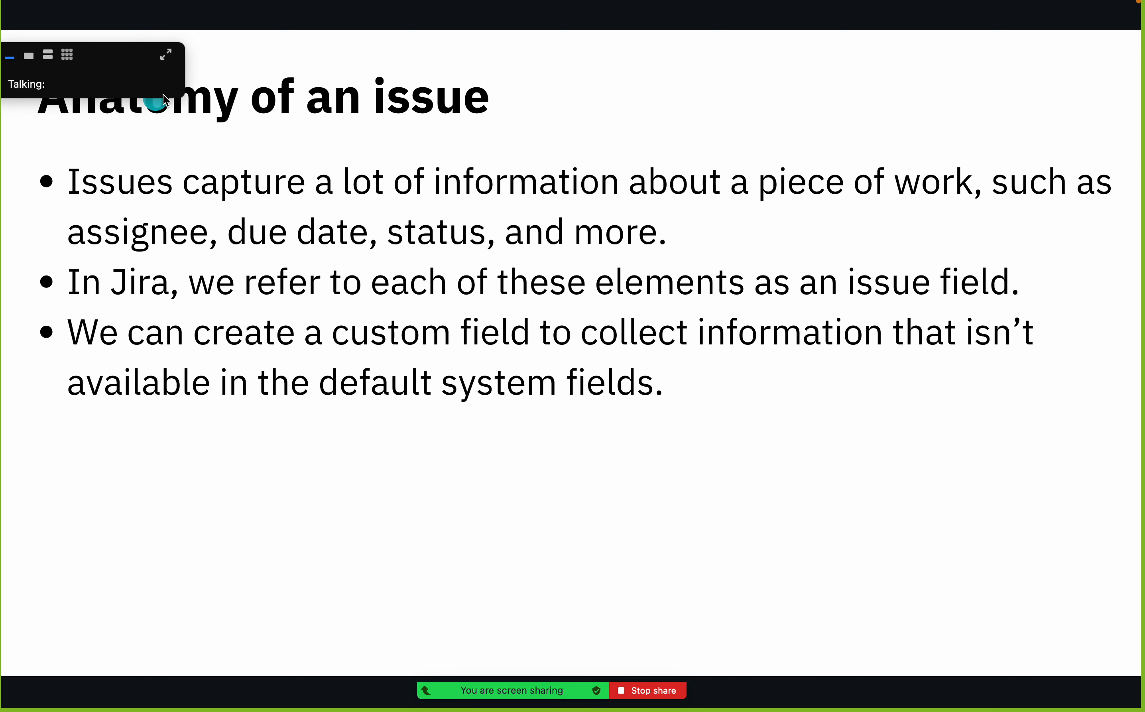
pyautogui.moveTo(124, 77); pyautogui.dragTo(611, 640)
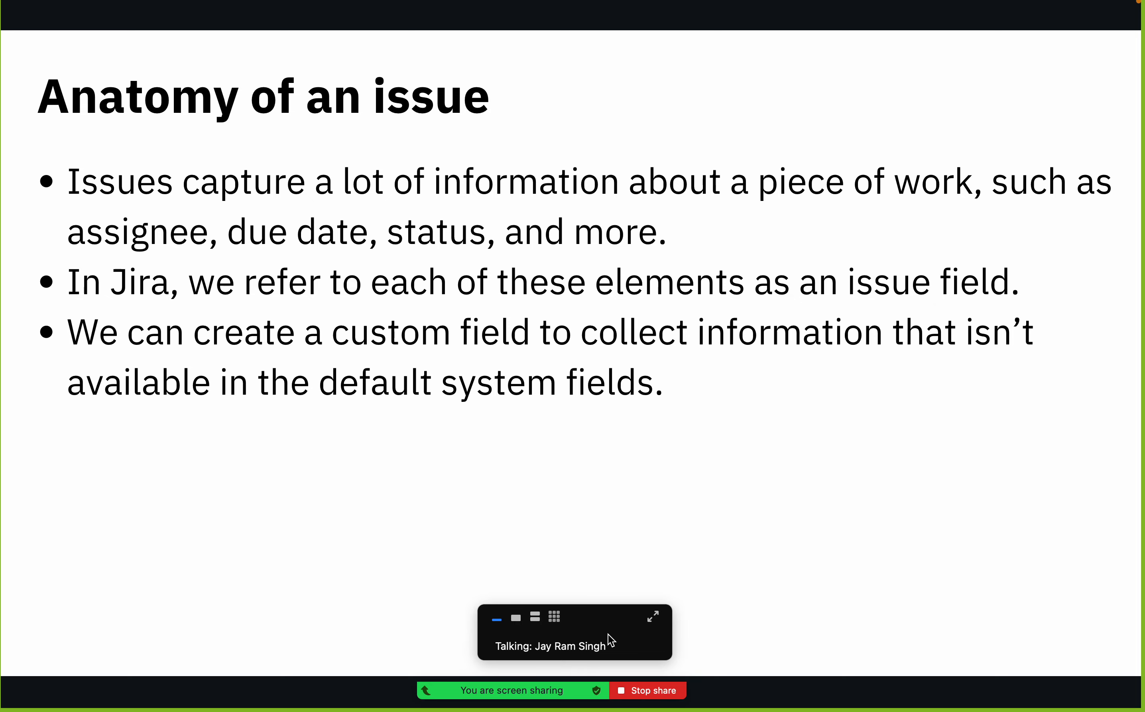
pyautogui.hotkey('ctrl', 'Right')
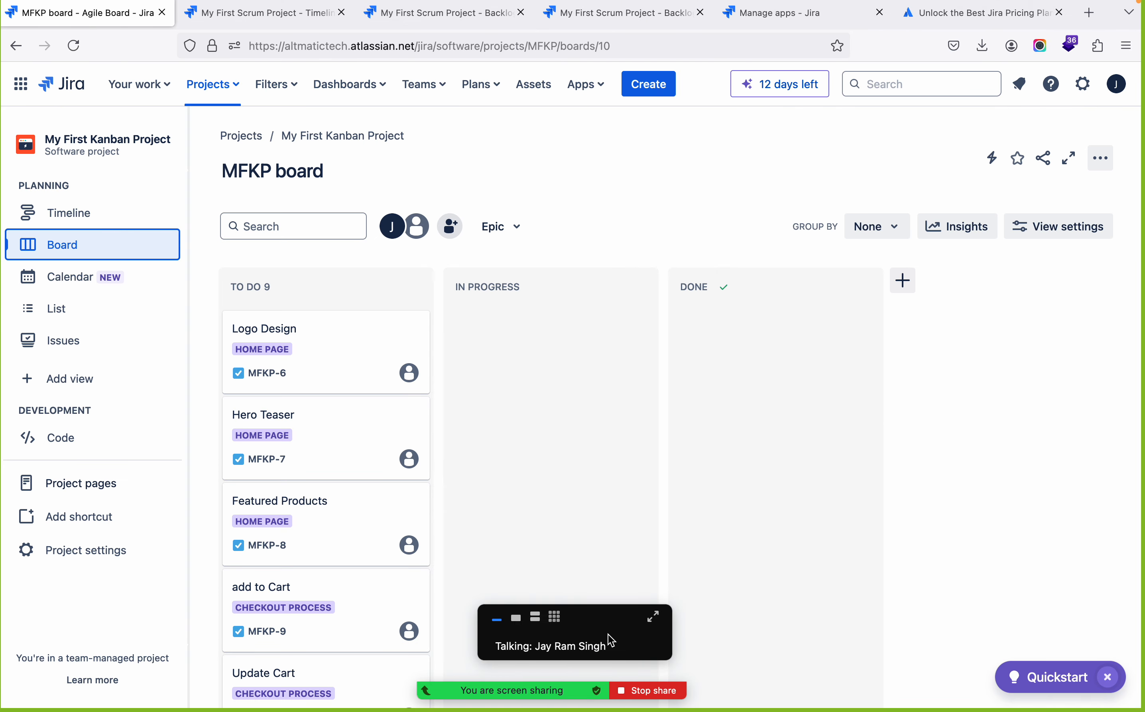
# Examine the Logo Design task's fields and the Task issue type's field configuration, then go back to the Kanban board
pyautogui.click(256, 332)
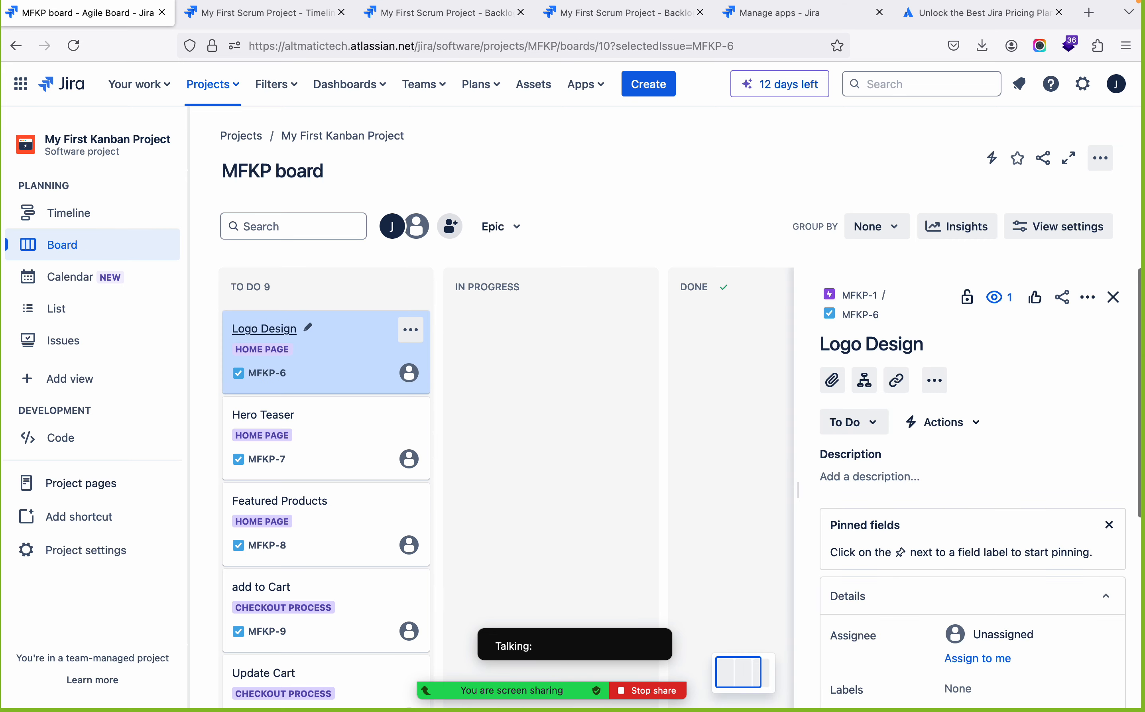
pyautogui.scroll(-5, 1101, 527)
pyautogui.scroll(3, 1040, 527)
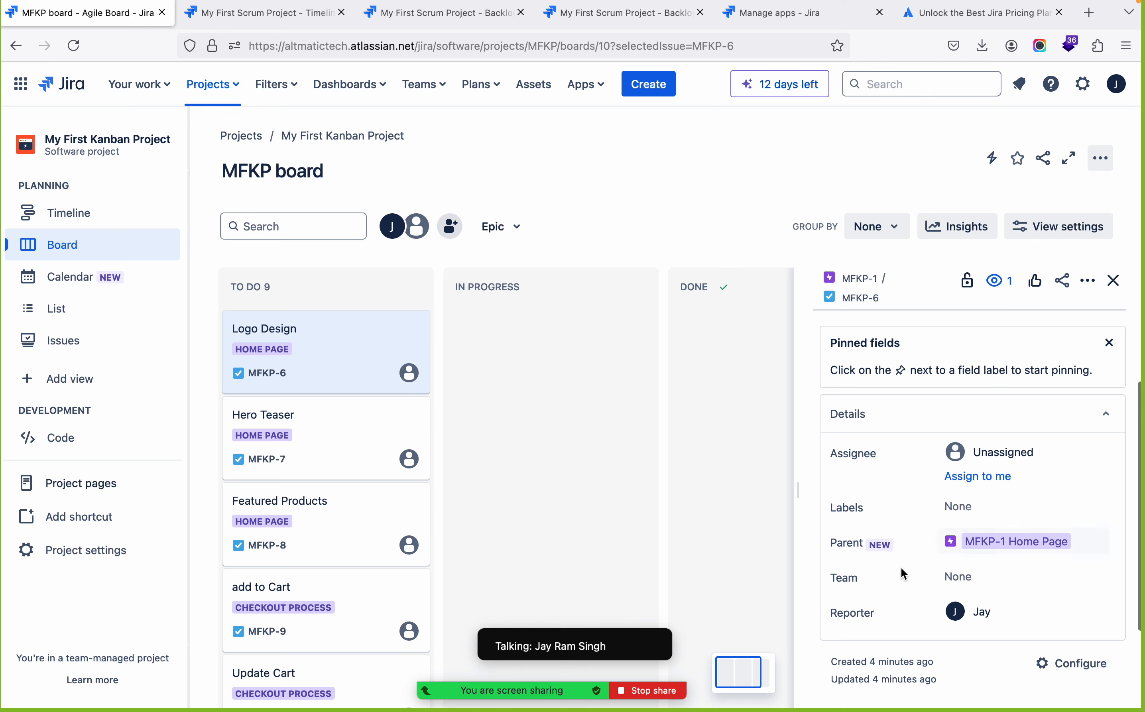
pyautogui.scroll(4, 1015, 613)
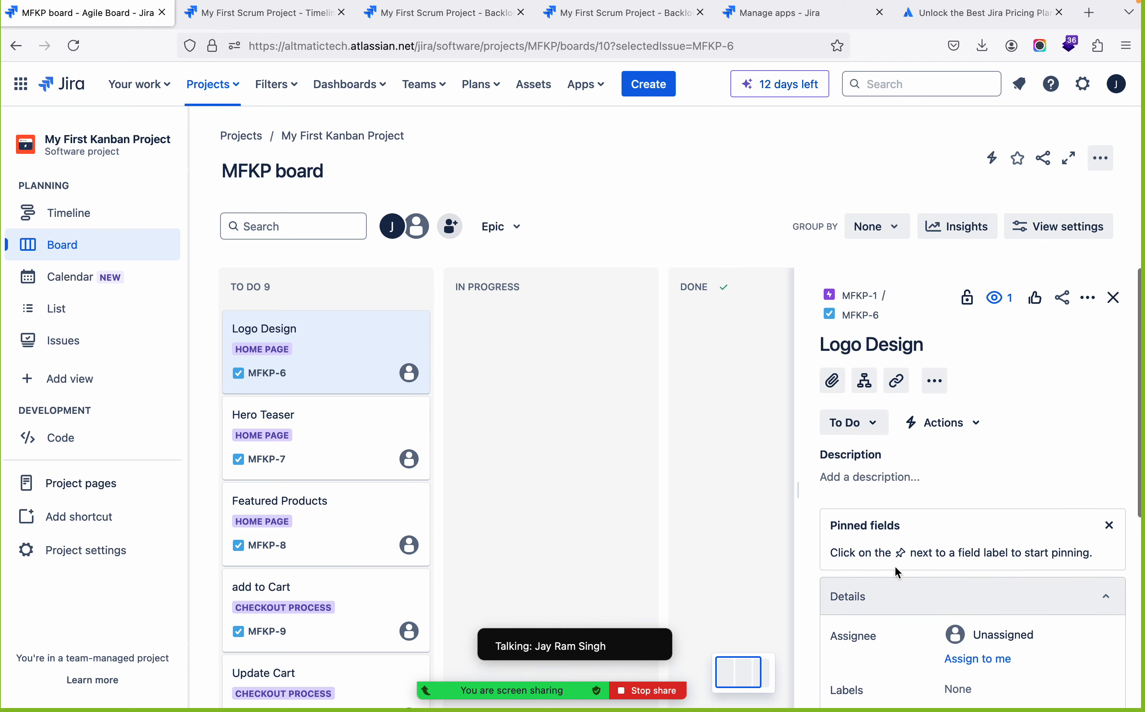
pyautogui.click(863, 485)
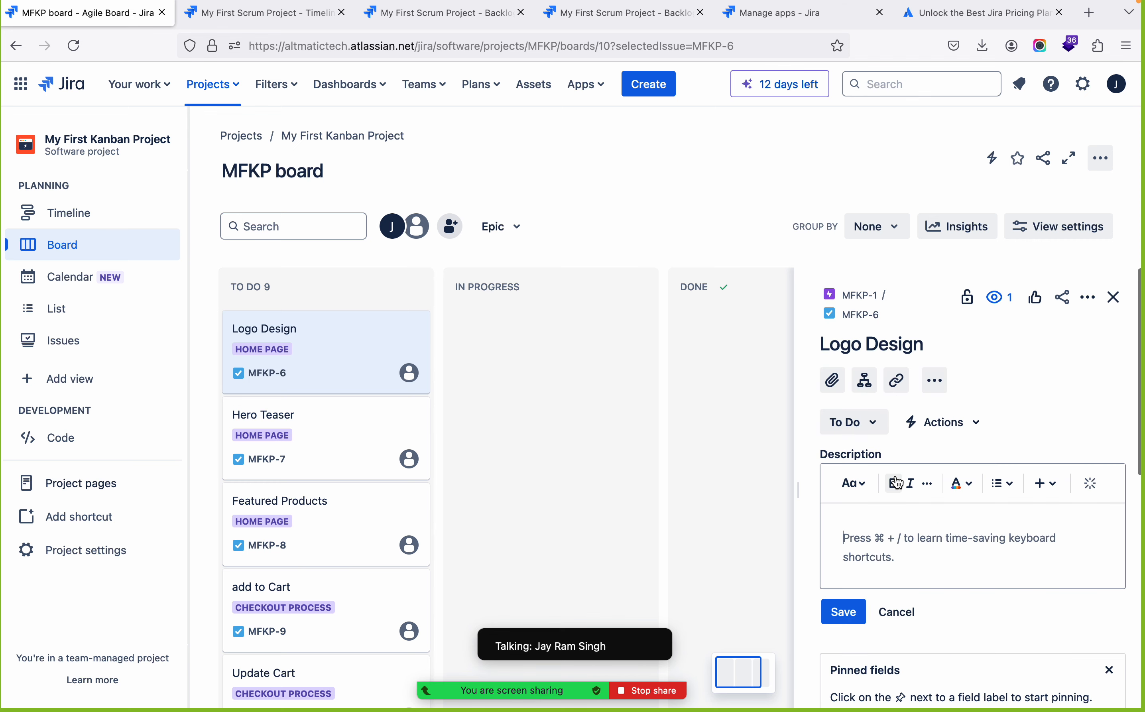
pyautogui.scroll(-6, 923, 532)
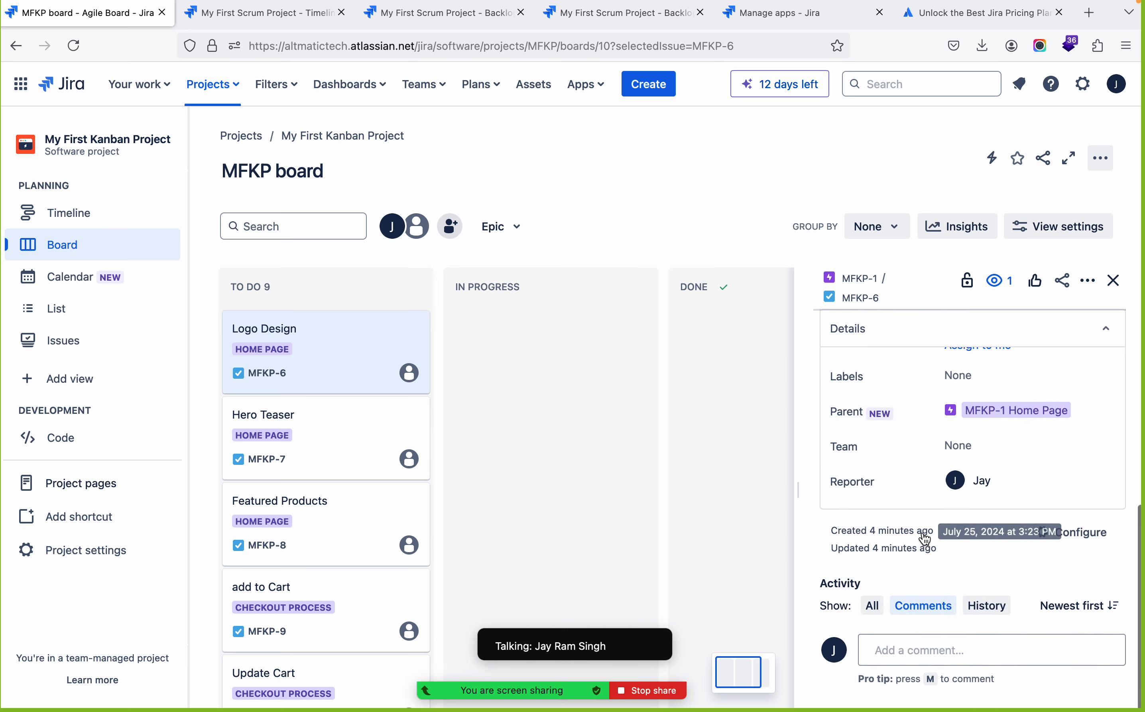
pyautogui.click(1082, 537)
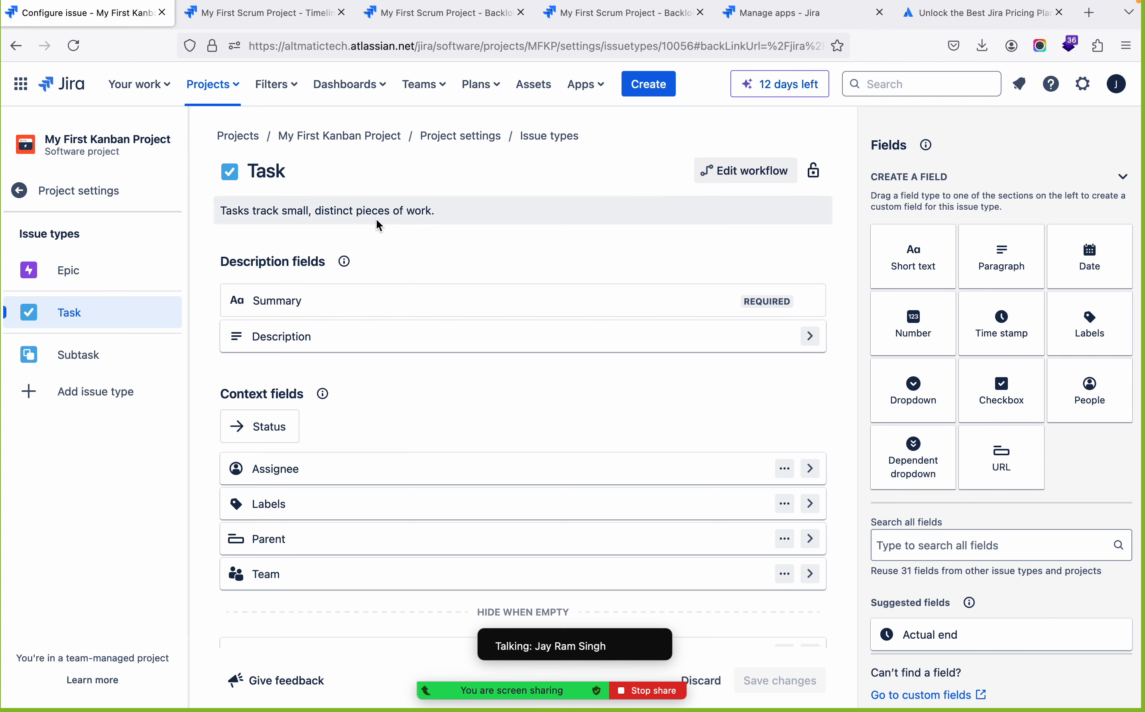
pyautogui.click(17, 46)
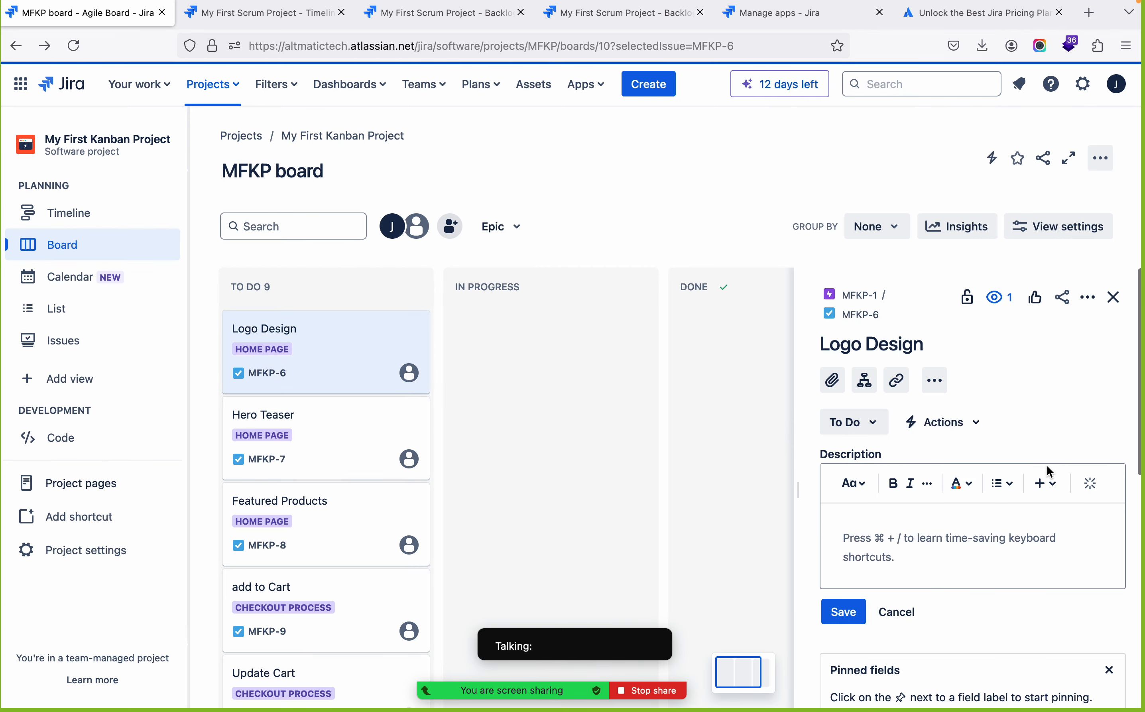
# Review the Logo Design task's details once more and cancel its open description edit
pyautogui.scroll(-5, 1047, 466)
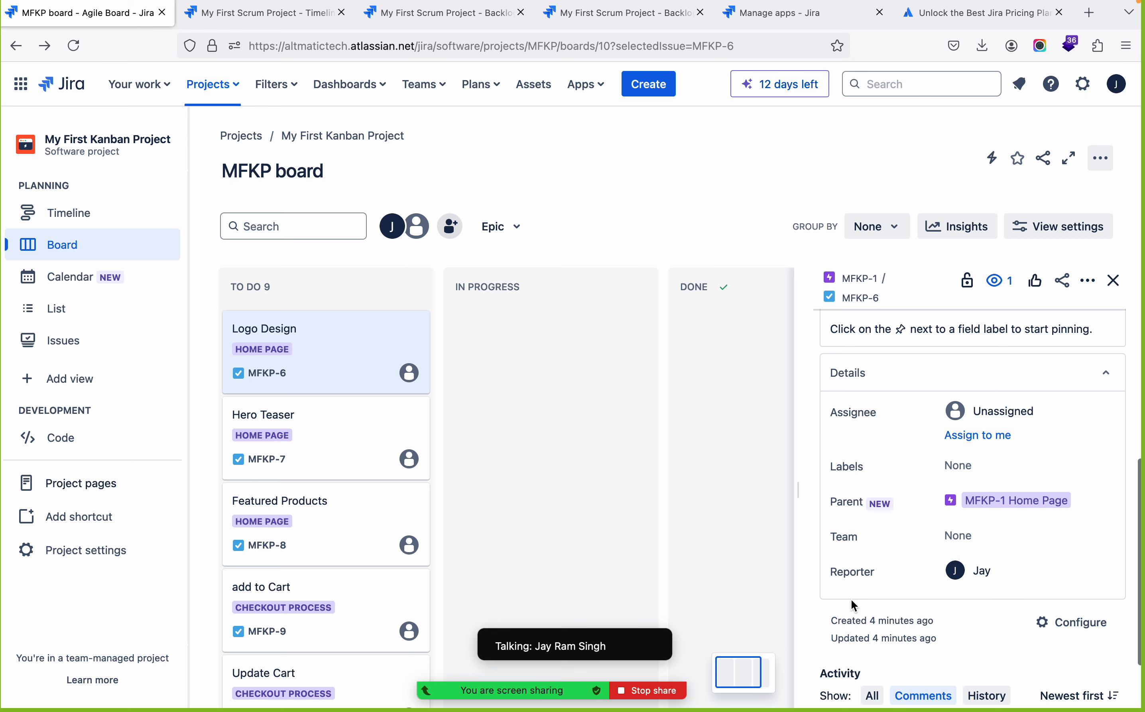
pyautogui.scroll(-2, 852, 601)
pyautogui.scroll(8, 851, 601)
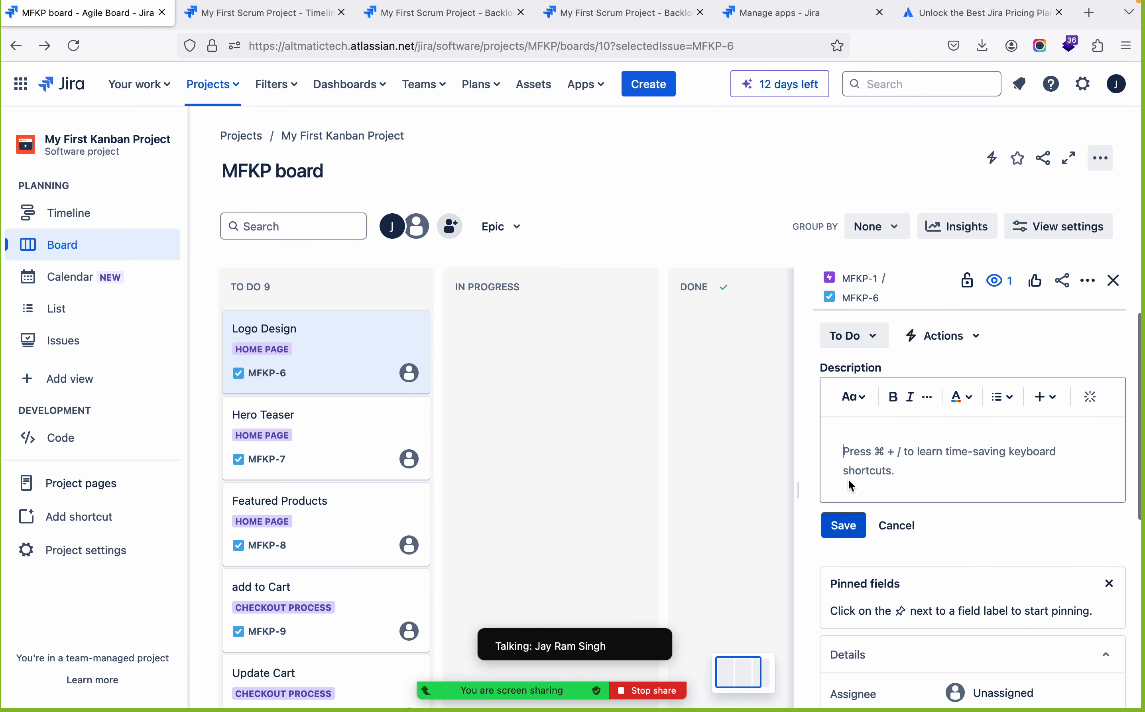
pyautogui.scroll(3, 848, 492)
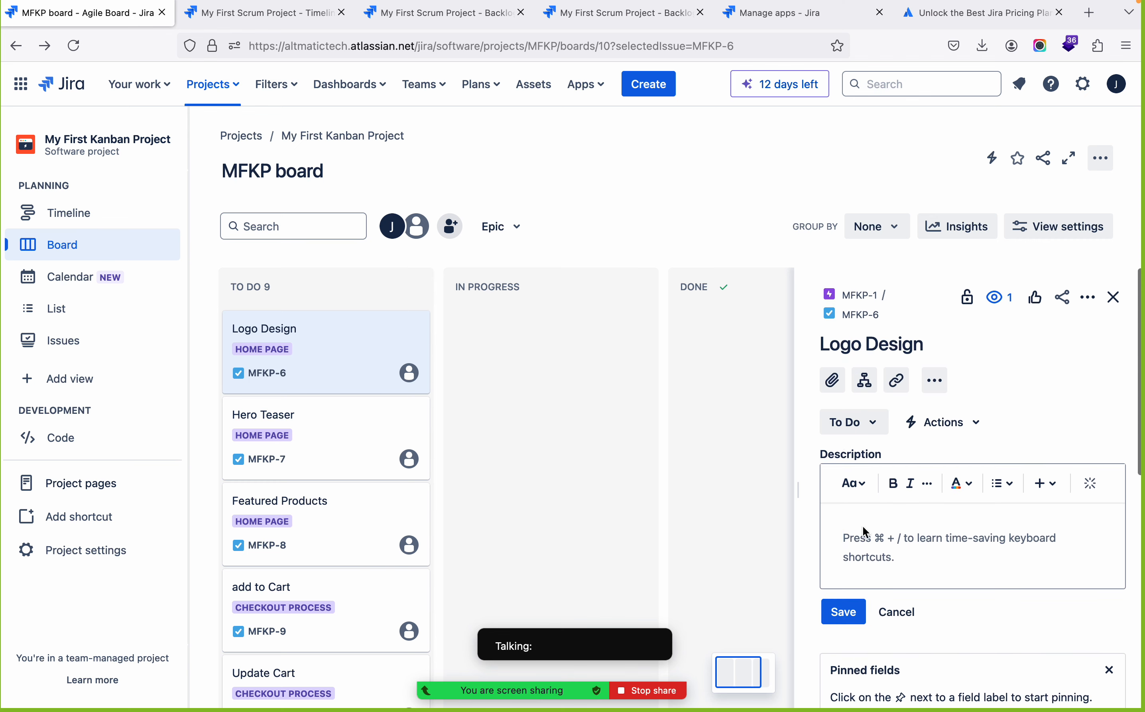
pyautogui.click(897, 612)
# Add a short text field named "New Field" to the Task issue type's description fields and save the configuration
pyautogui.scroll(-5, 895, 612)
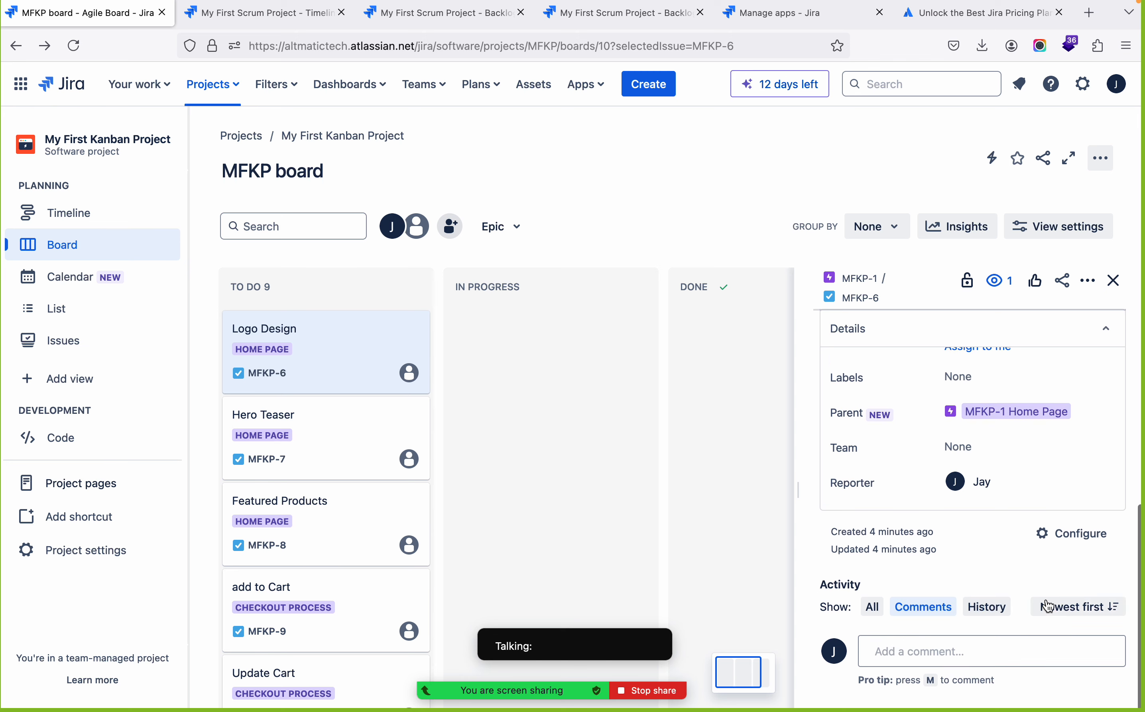
pyautogui.click(1081, 534)
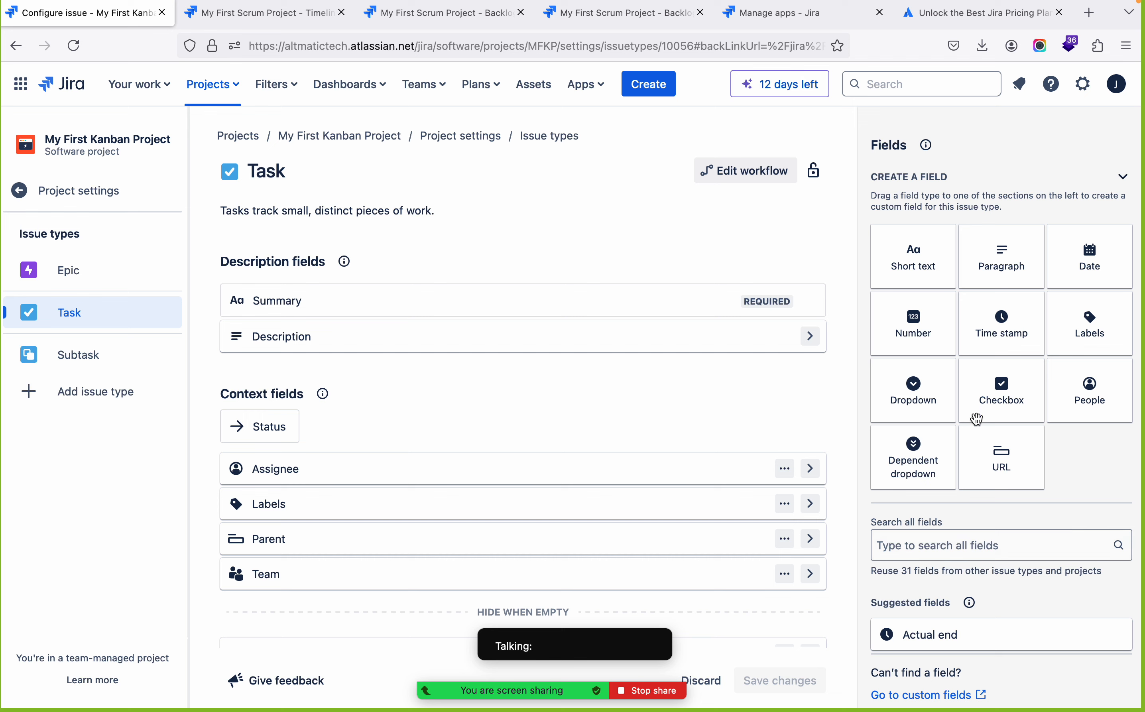
pyautogui.click(914, 266)
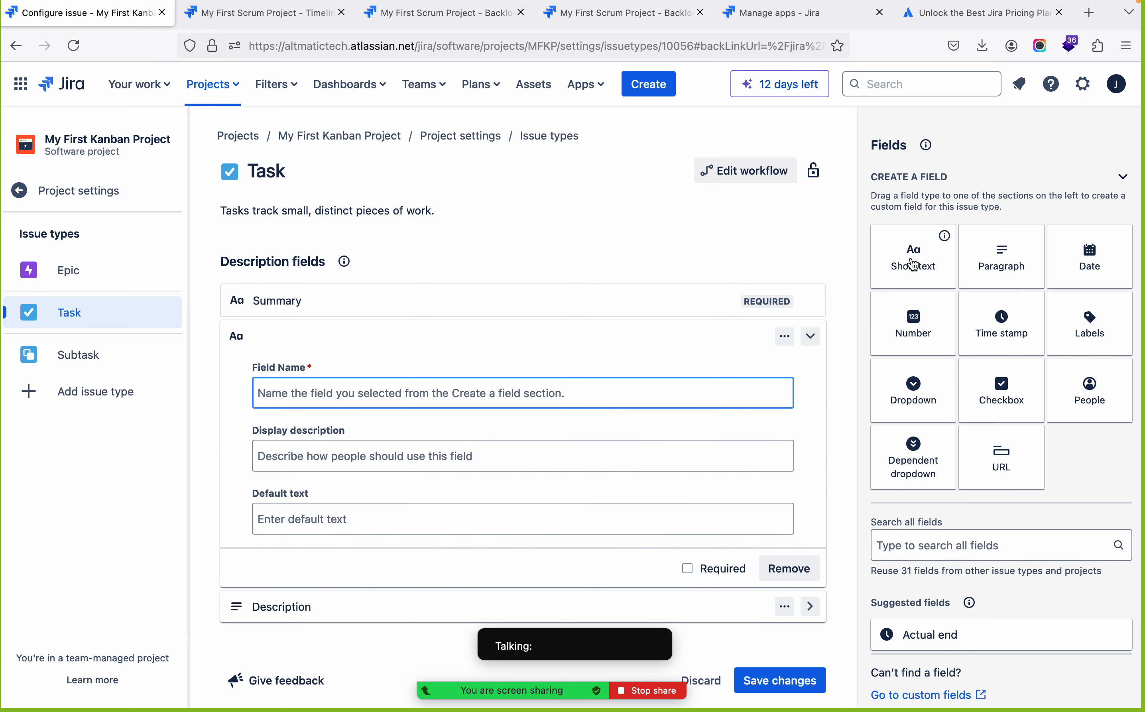
pyautogui.write('New Field')
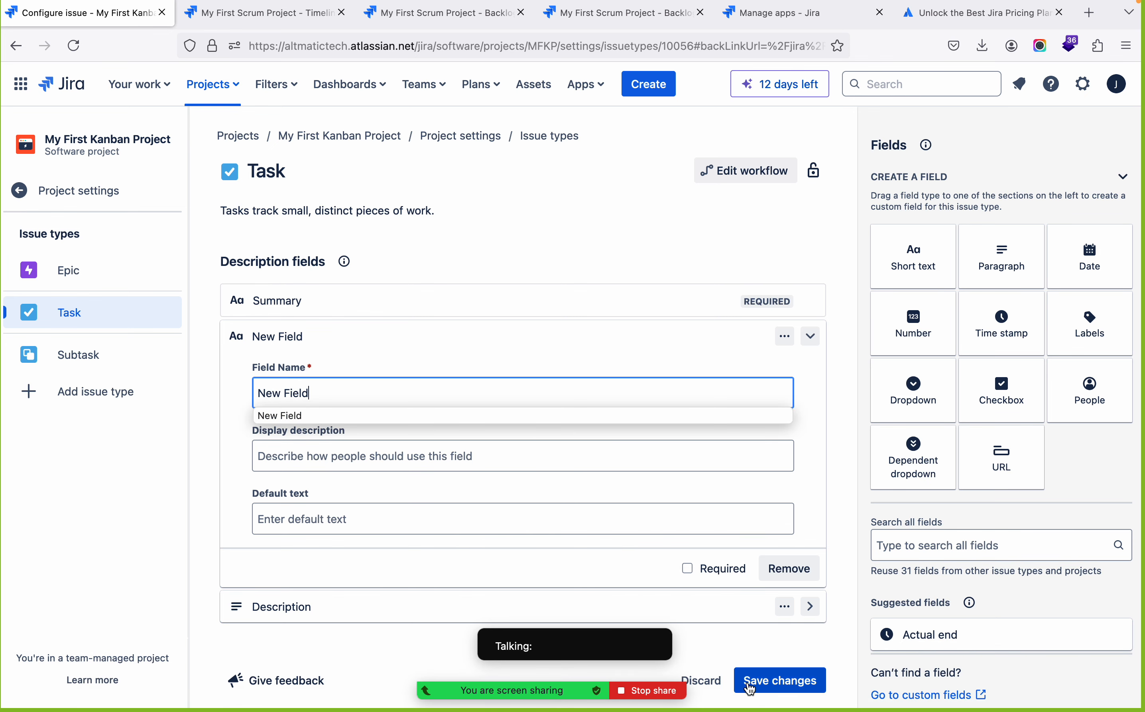
pyautogui.click(761, 684)
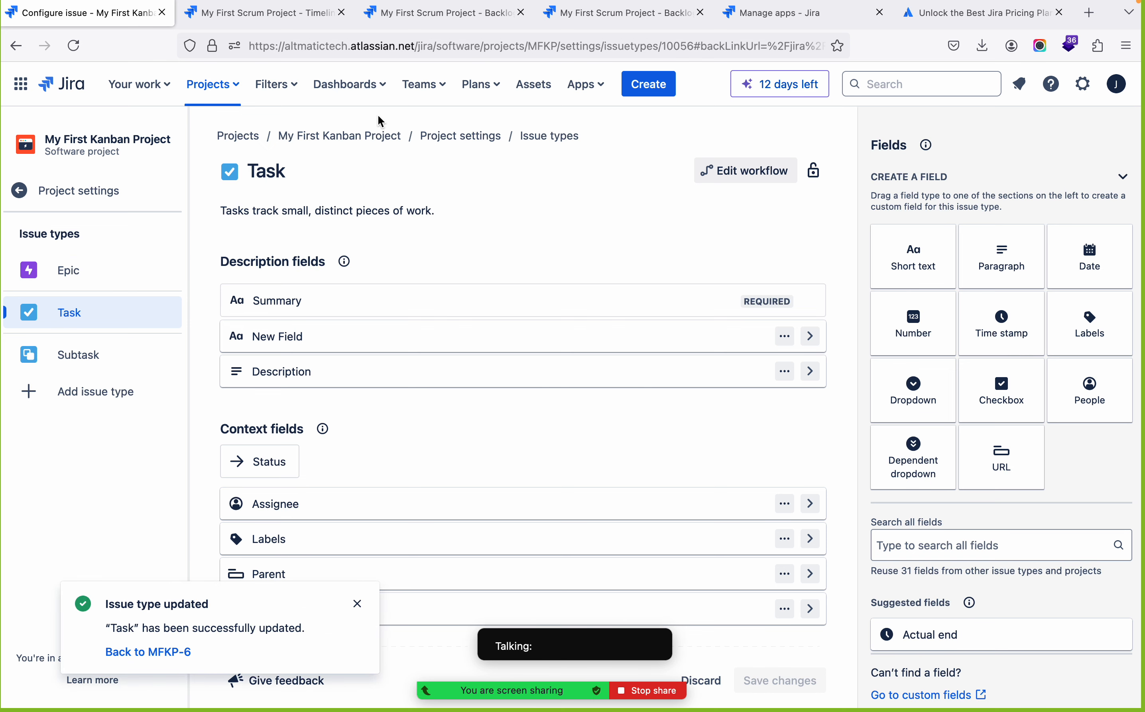
# Reopen the Logo Design task from the Kanban board and inspect New Field and the other details, cancelling any team creation
pyautogui.click(348, 139)
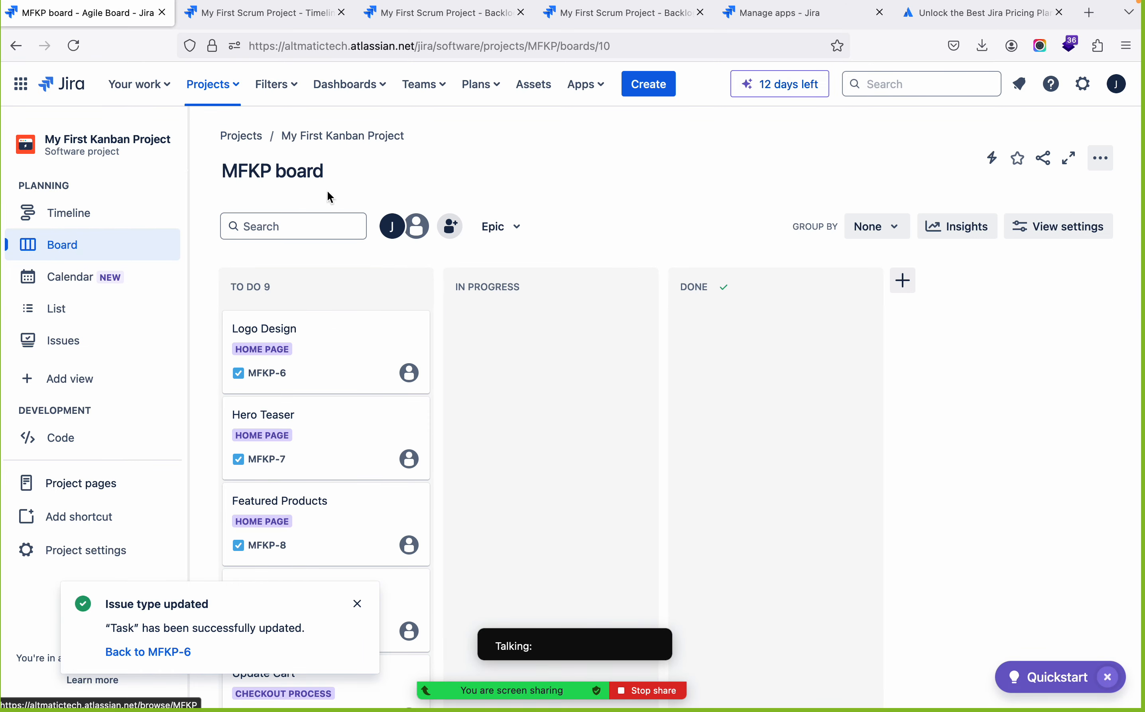
pyautogui.click(257, 341)
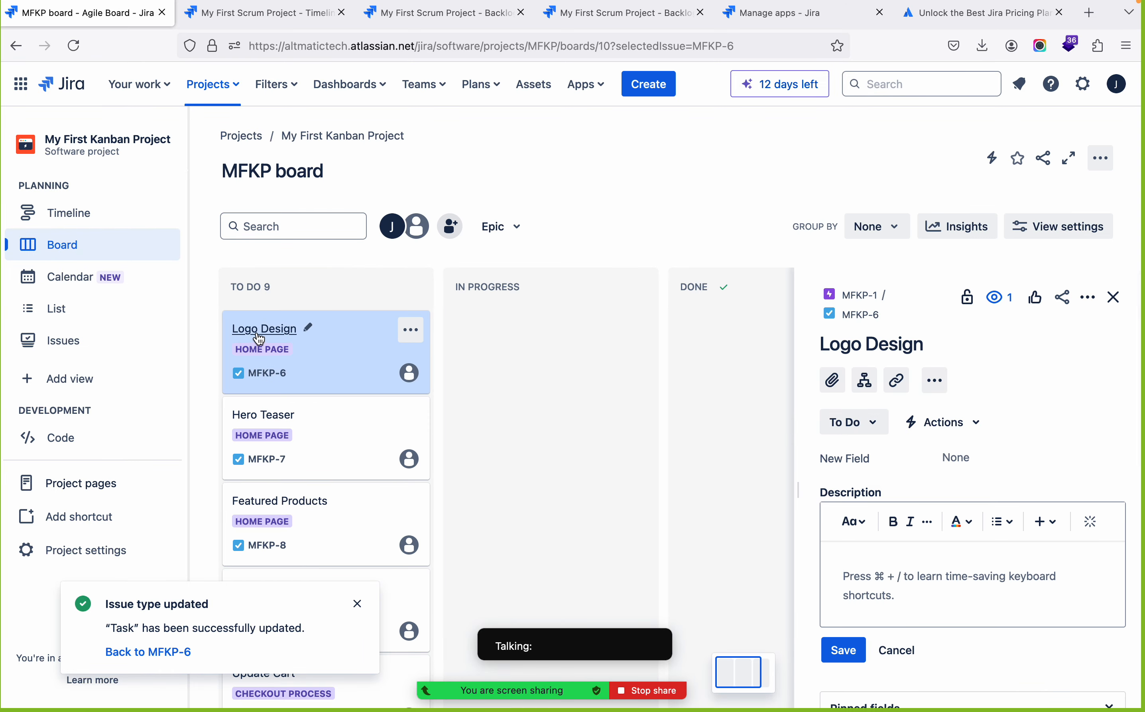
pyautogui.click(971, 459)
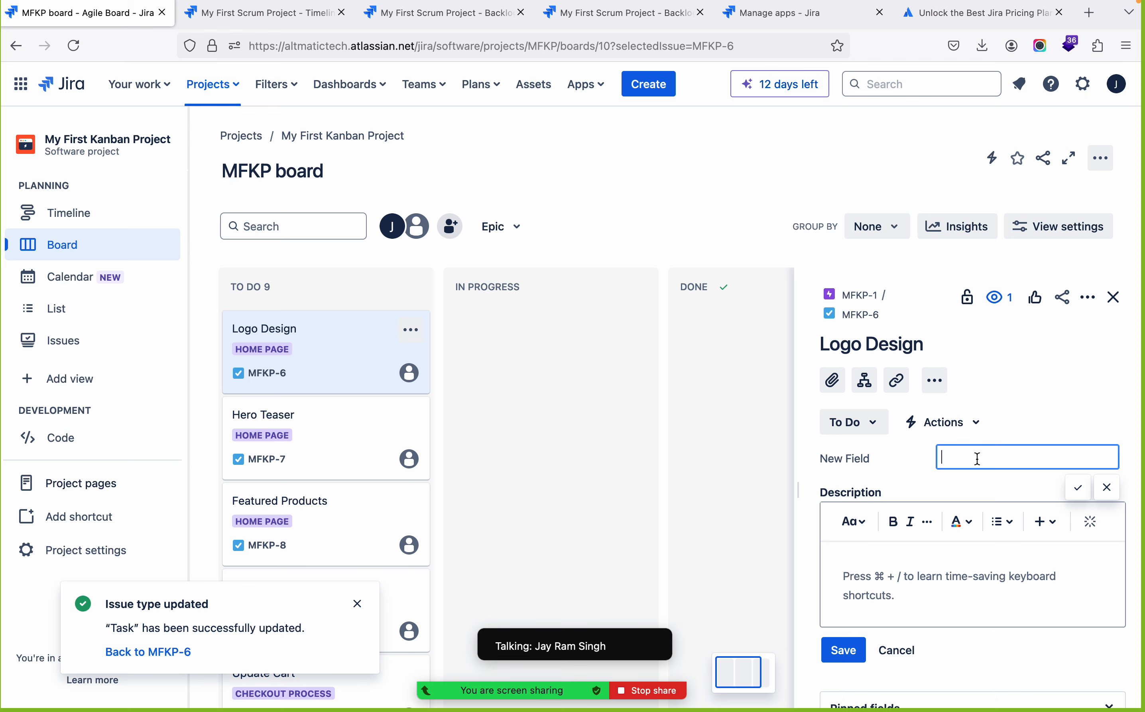
pyautogui.scroll(-7, 989, 635)
pyautogui.scroll(8, 989, 636)
pyautogui.scroll(-1, 989, 635)
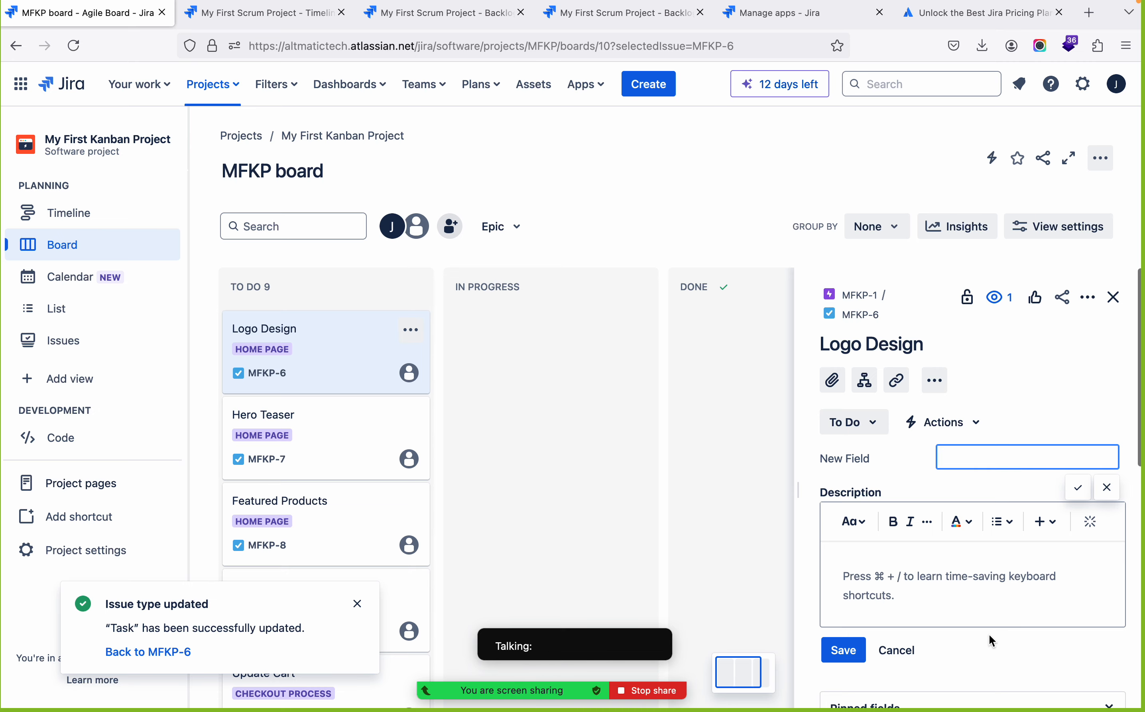
pyautogui.scroll(-2, 989, 635)
pyautogui.scroll(-8, 989, 635)
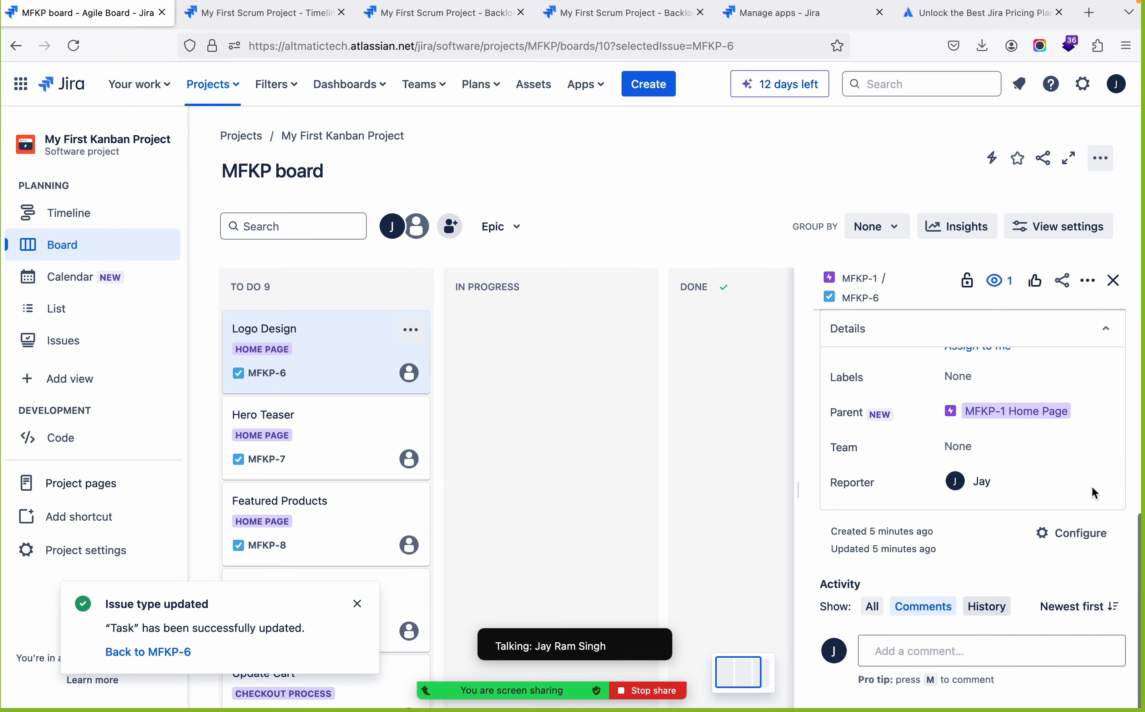
pyautogui.click(1097, 452)
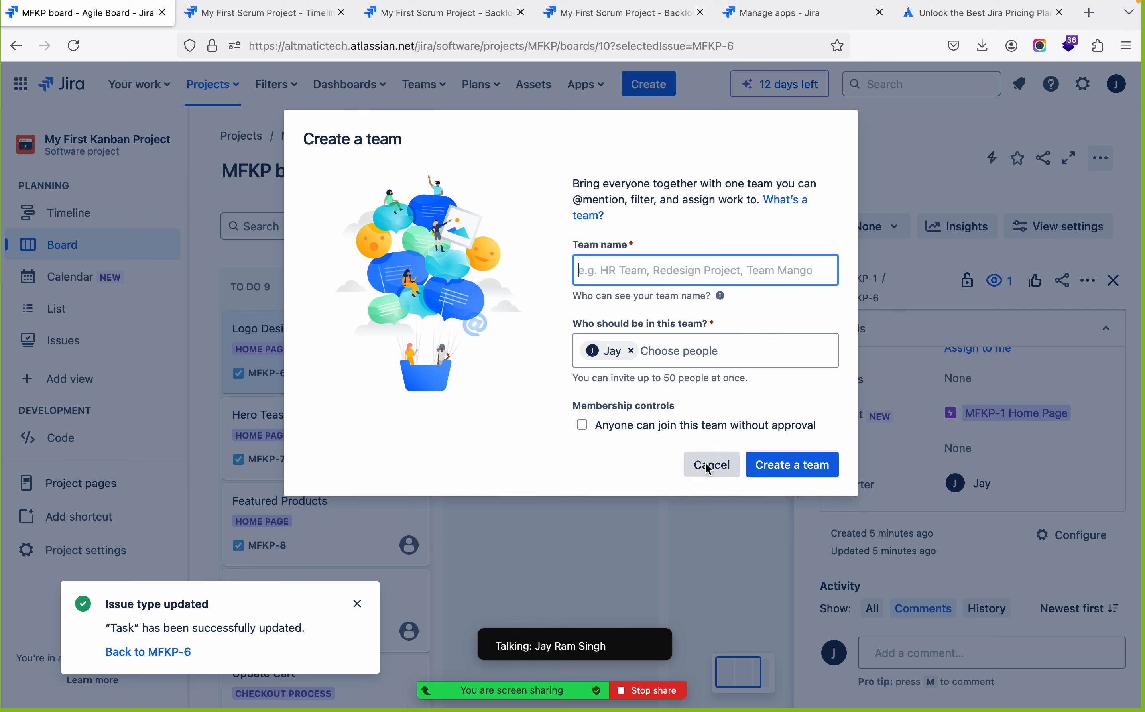
pyautogui.click(712, 473)
# View the Task issue type's field configuration, then bring up the Scrum project's backlog with the My first Story details
pyautogui.click(1078, 535)
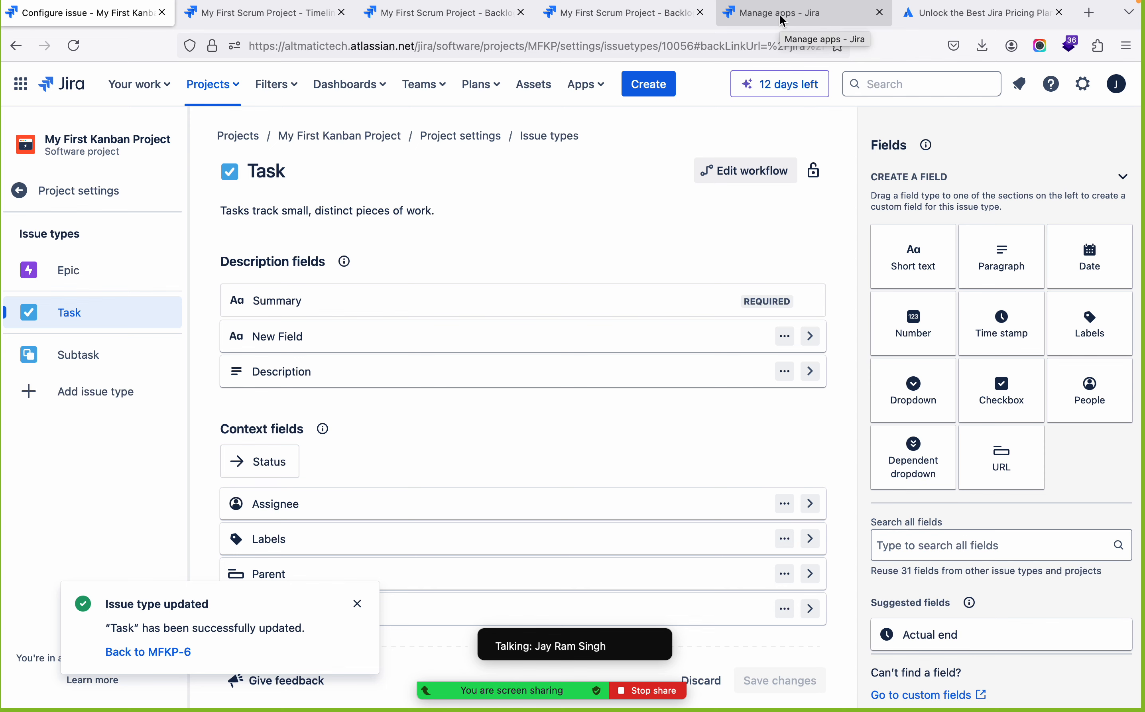
pyautogui.click(588, 19)
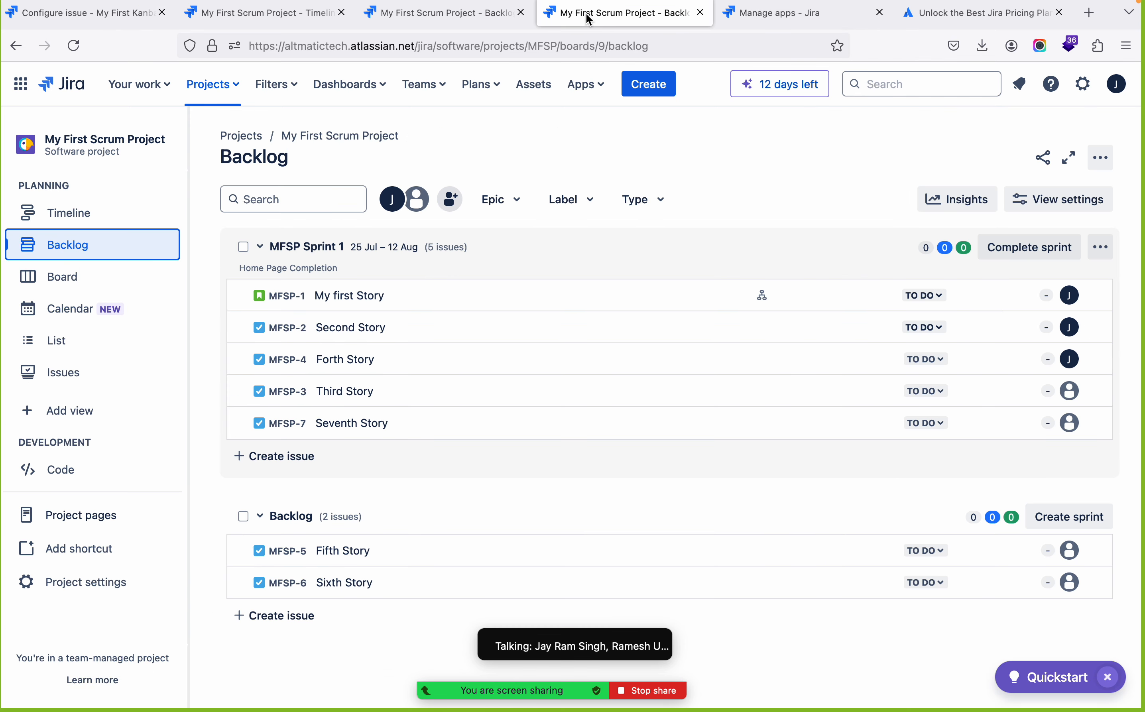
pyautogui.click(473, 19)
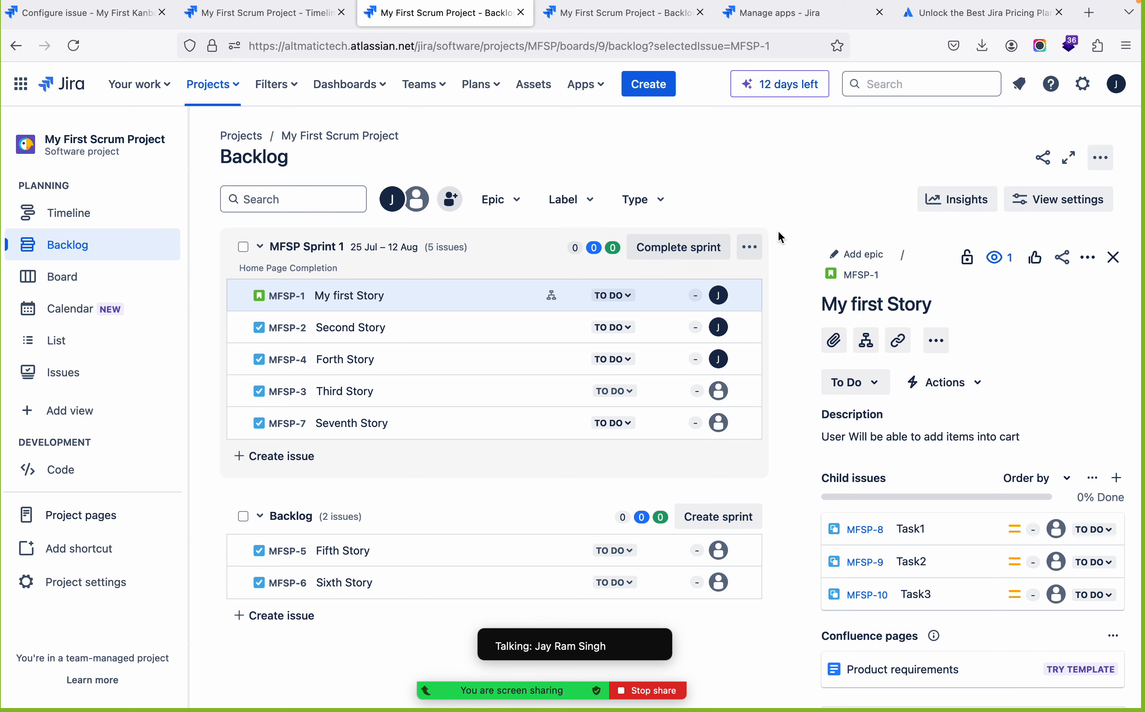
pyautogui.hotkey('ctrl', 'Left')
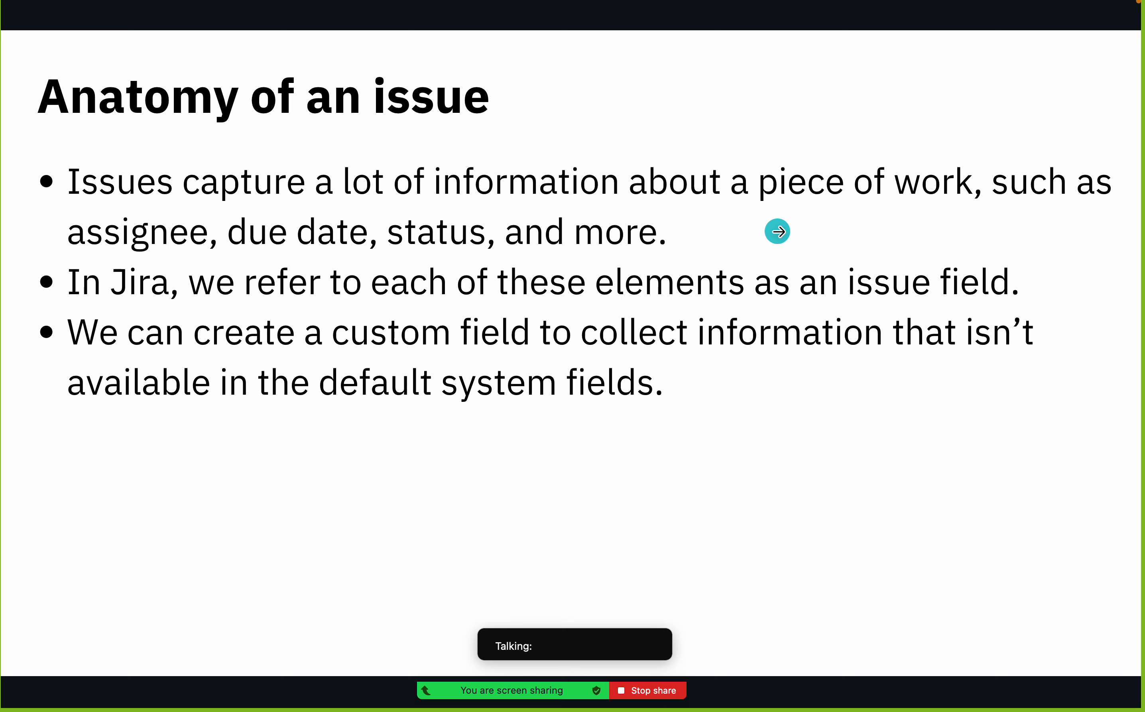
pyautogui.click(779, 231)
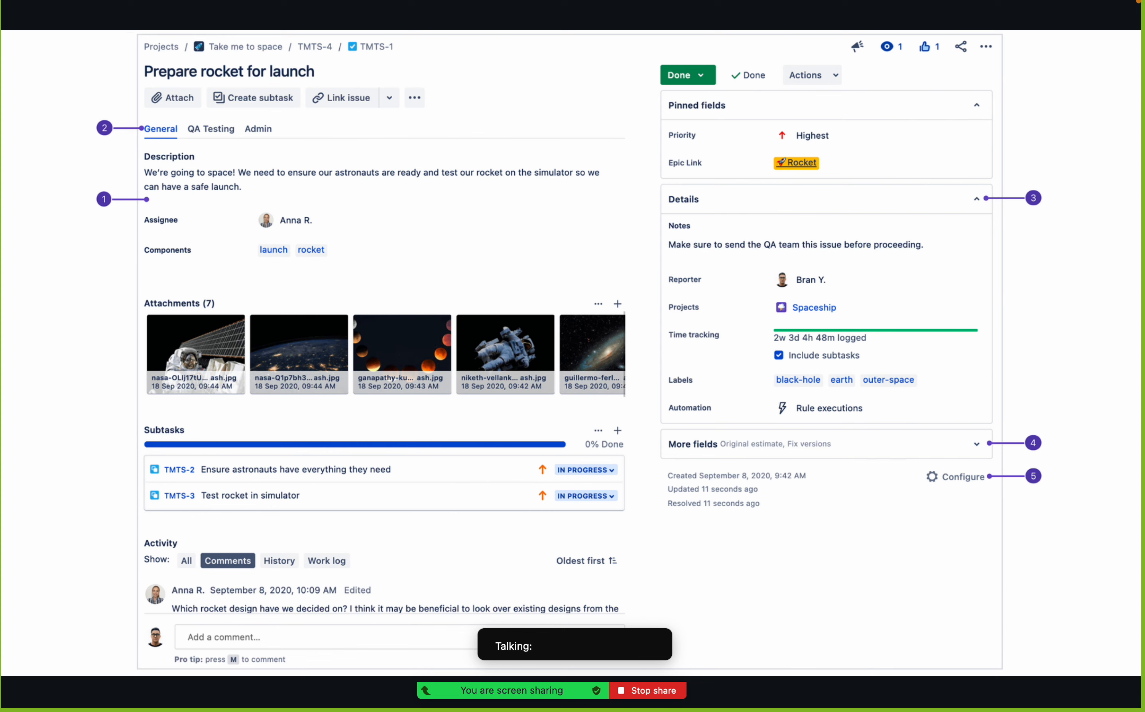
pyautogui.press('Right')
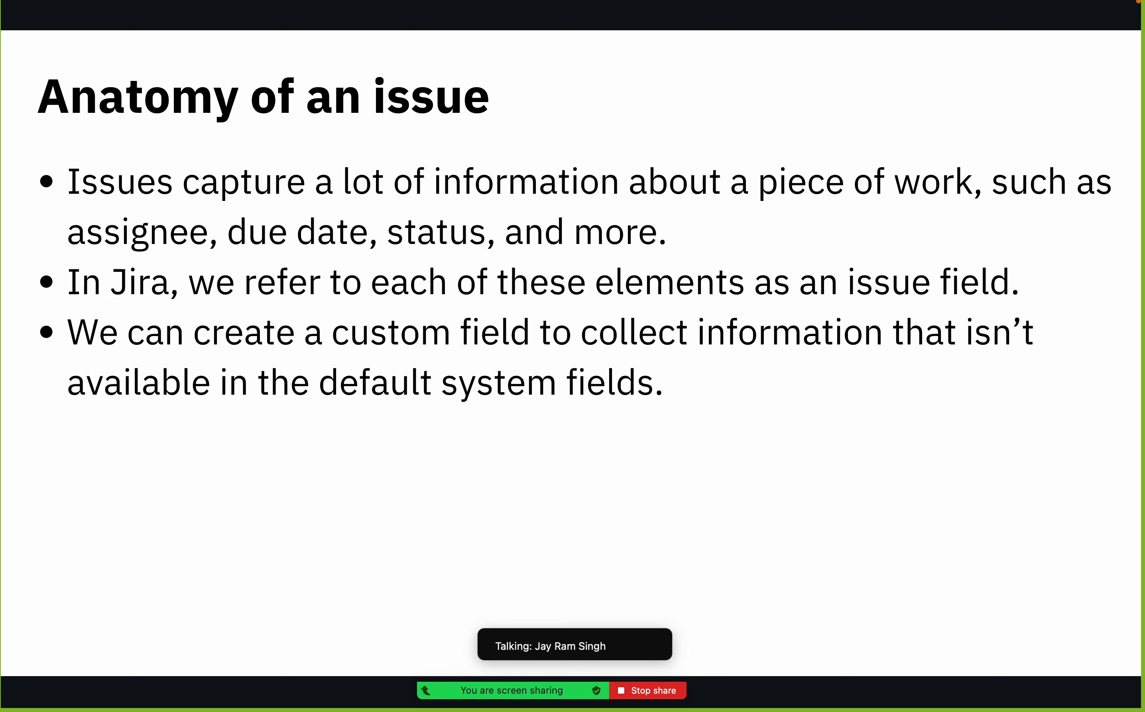
pyautogui.press('Right')
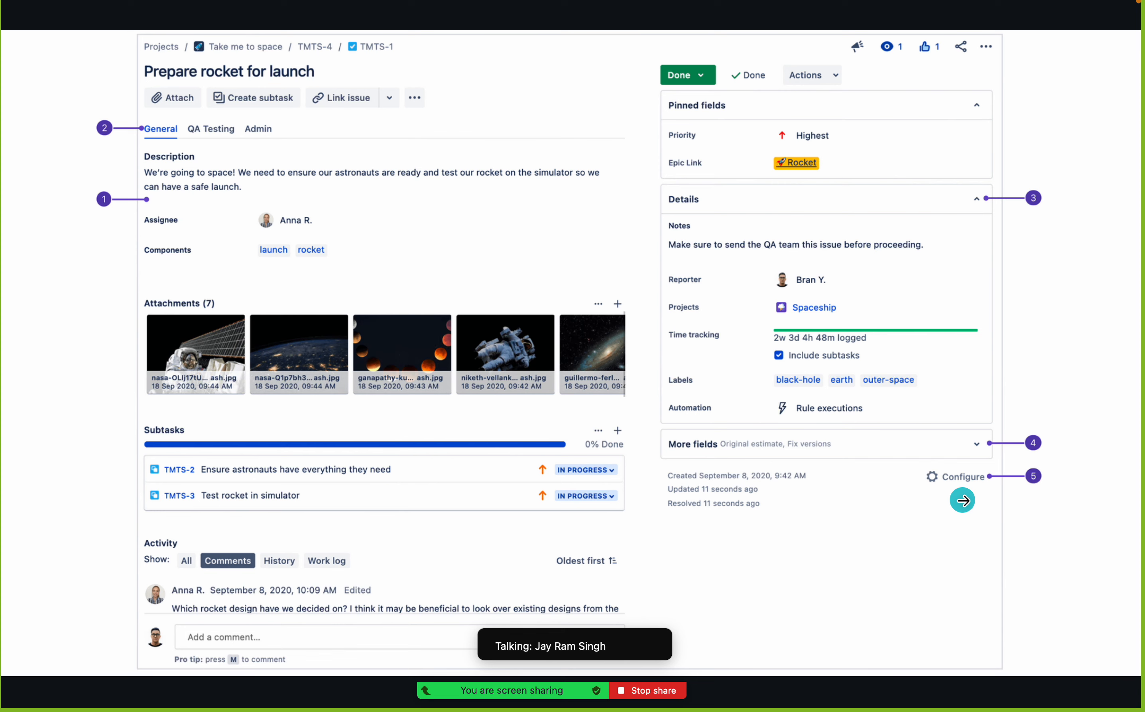
pyautogui.press('Right')
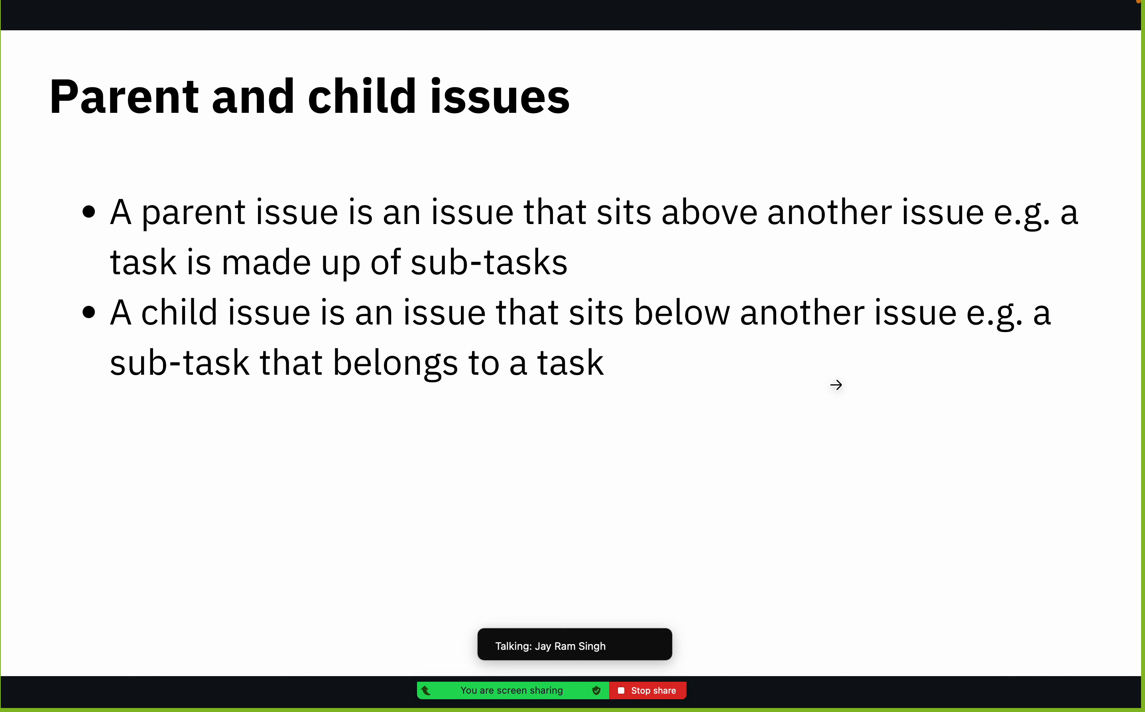
pyautogui.press('super+Tab')
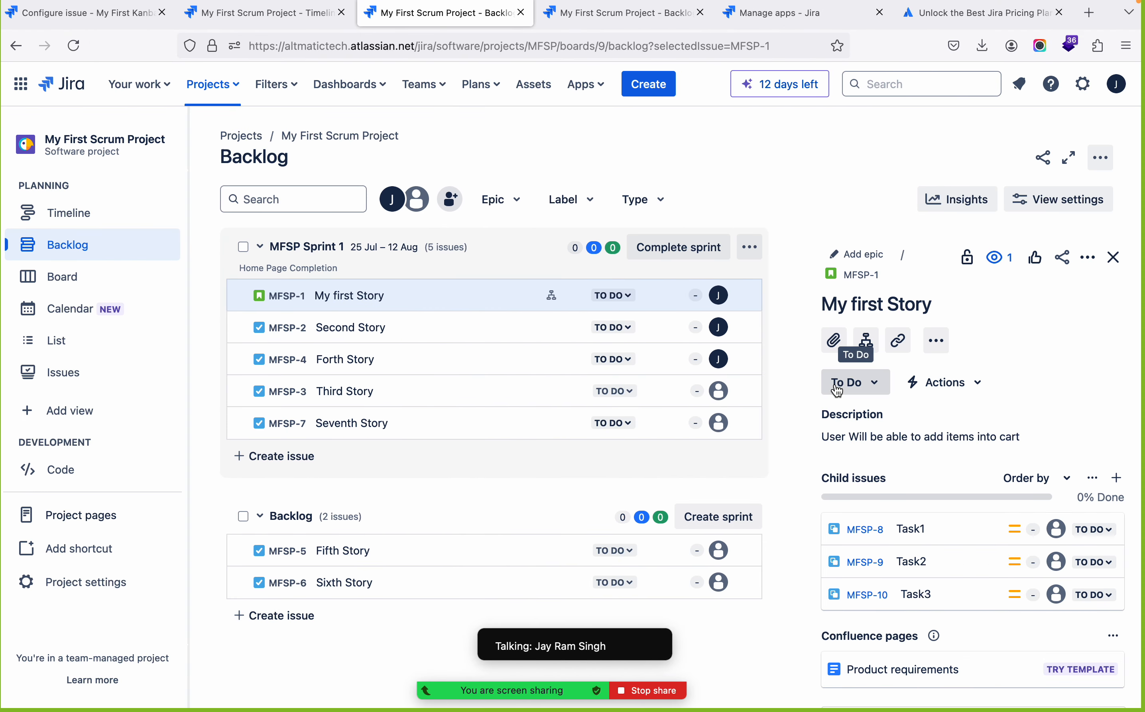
# Open My first Story on its own issue page and look at adding an attachment, cancelling the file selection
pyautogui.moveTo(553, 304)
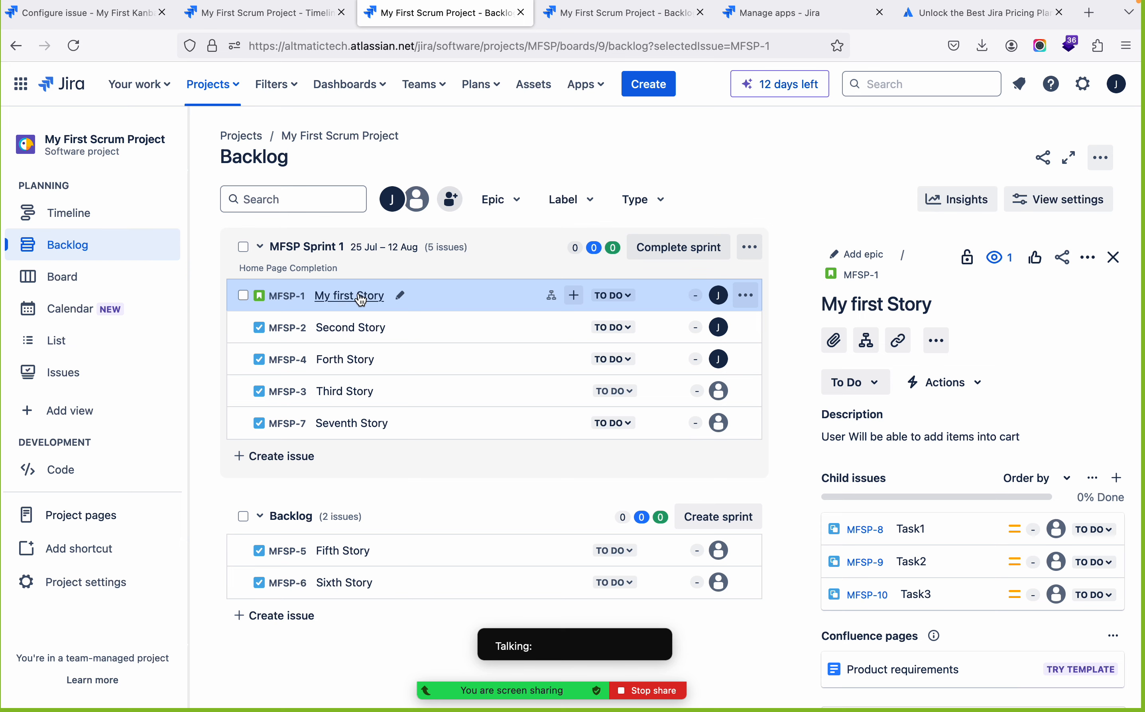
pyautogui.click(861, 275)
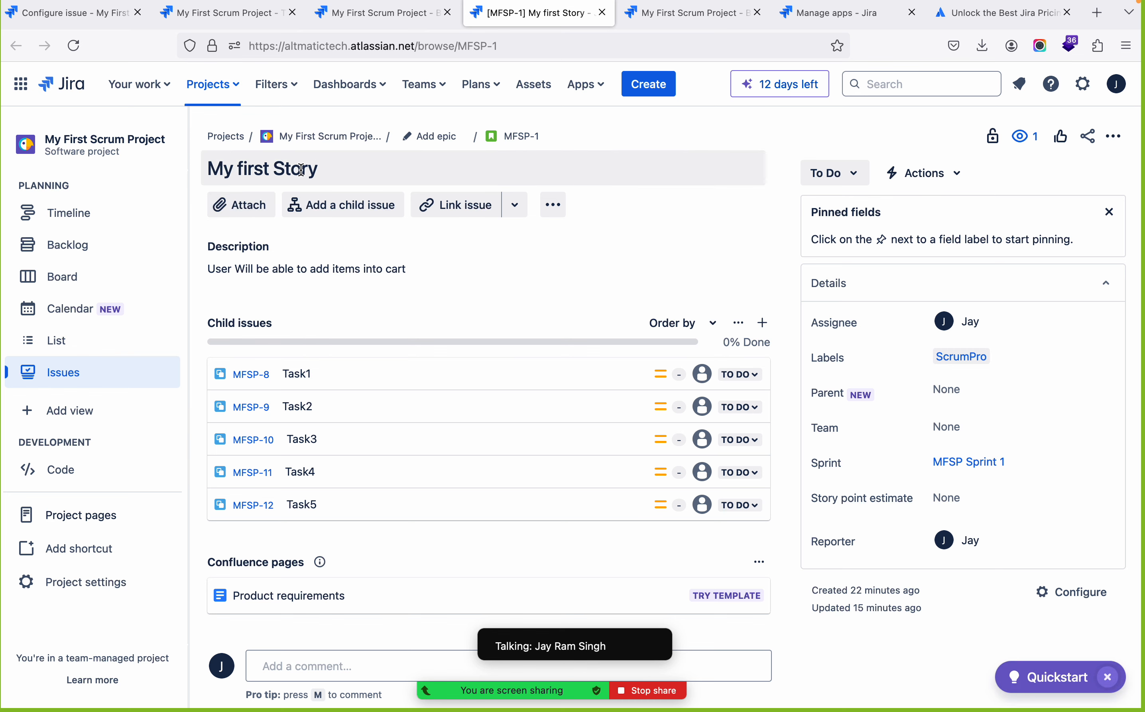
pyautogui.click(241, 205)
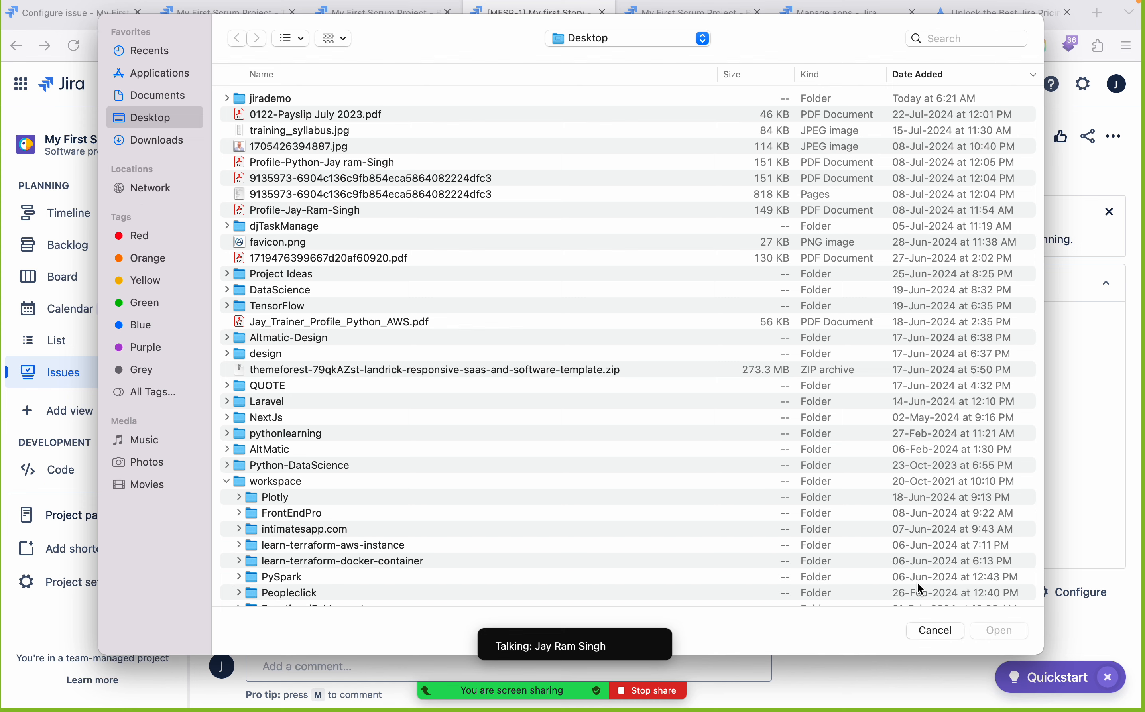
pyautogui.click(934, 630)
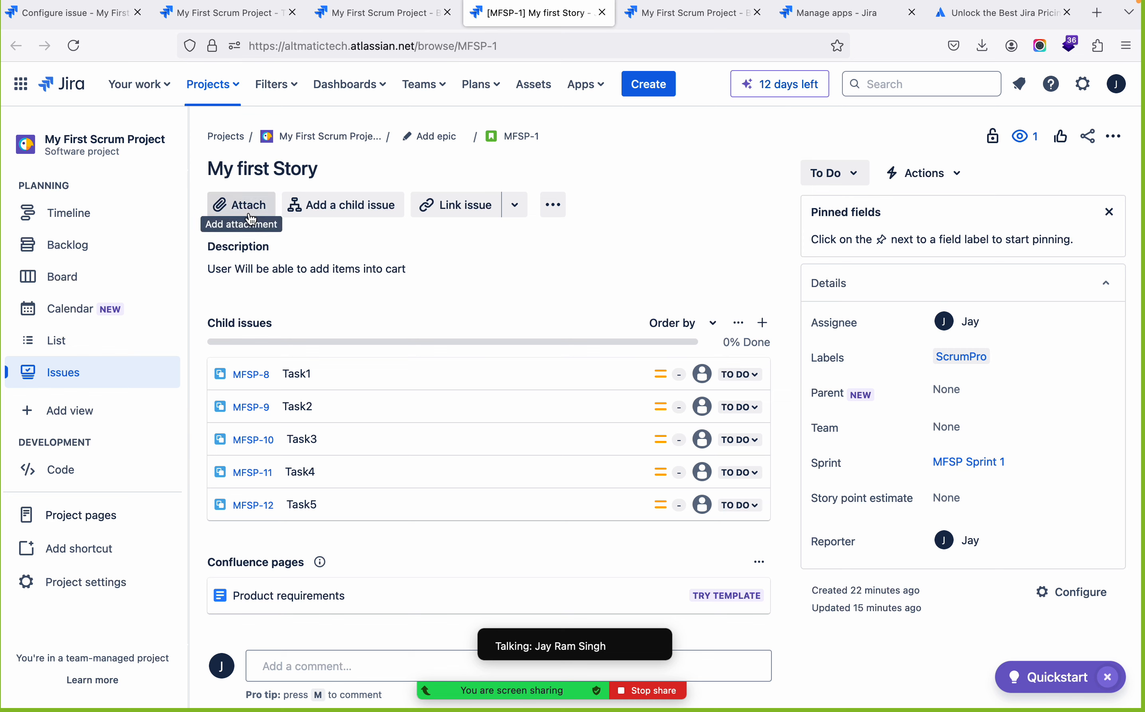
# Add a child issue named "Child Task 6" to My first Story
pyautogui.moveTo(251, 443)
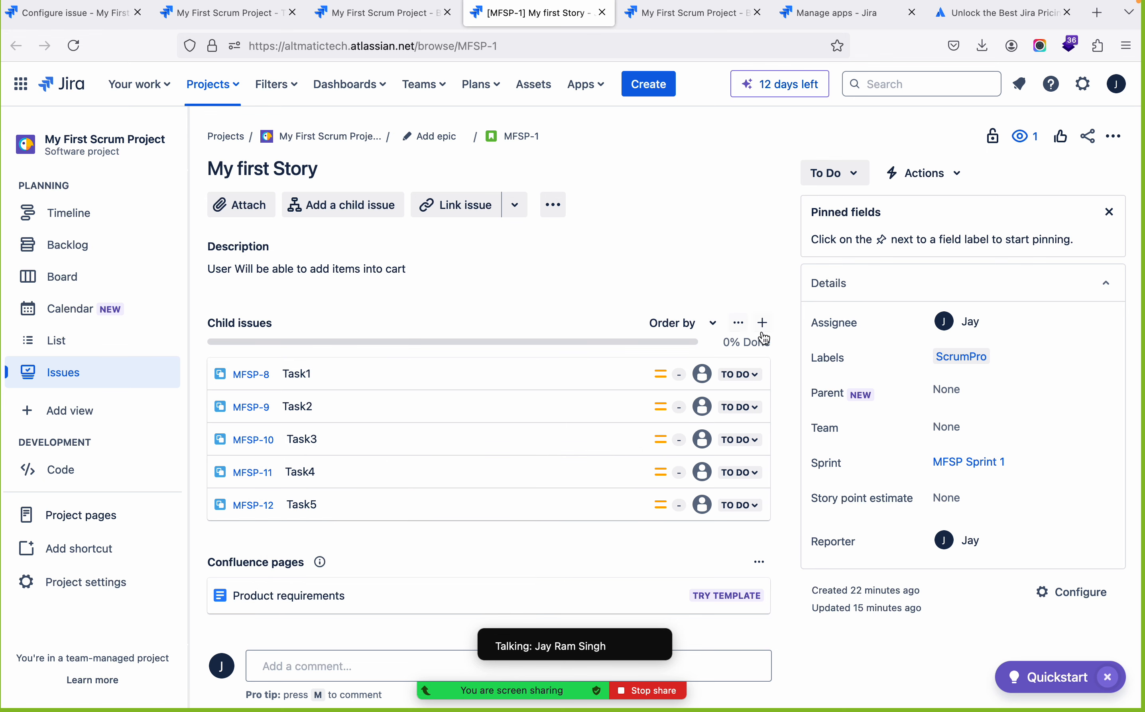
pyautogui.click(362, 206)
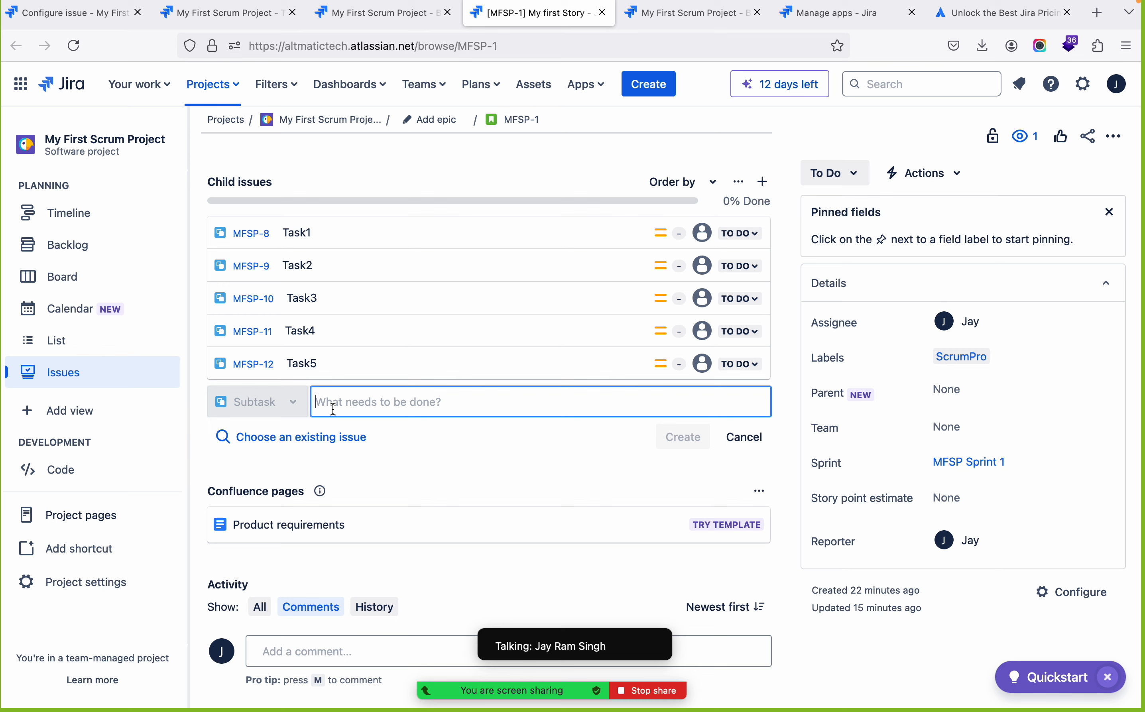
pyautogui.write('Ta')
pyautogui.press('BackSpace')
pyautogui.press('BackSpace')
pyautogui.write('Child Task')
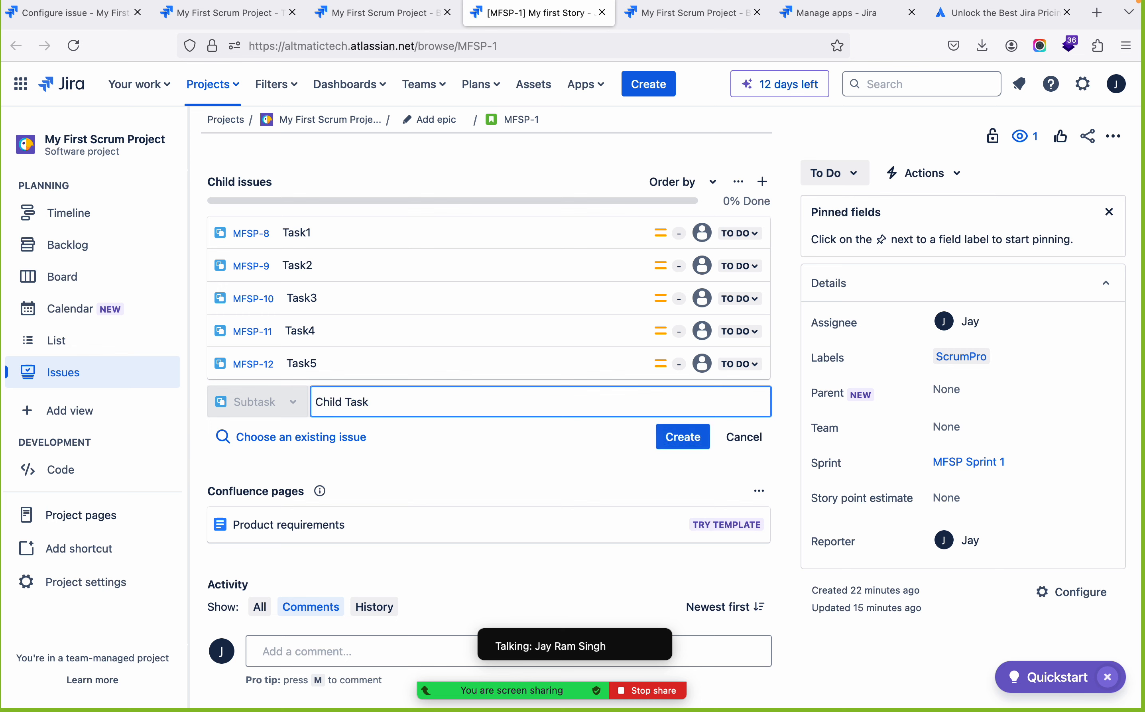
pyautogui.write(' 6')
pyautogui.press('Return')
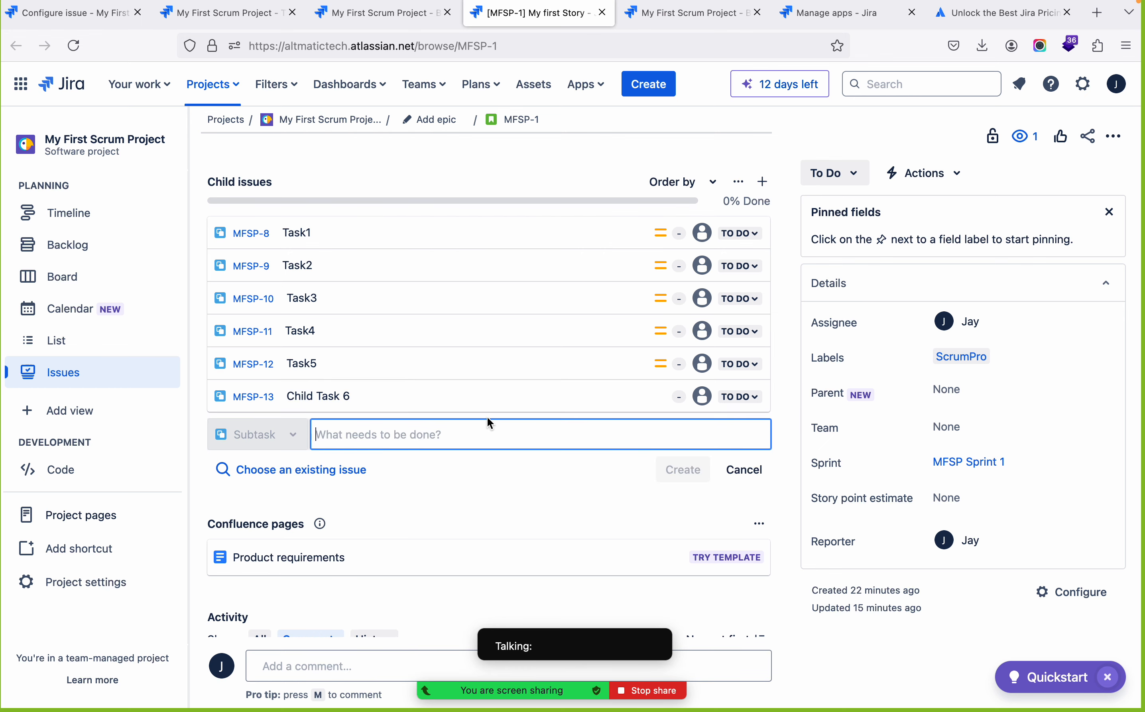
pyautogui.scroll(3, 353, 334)
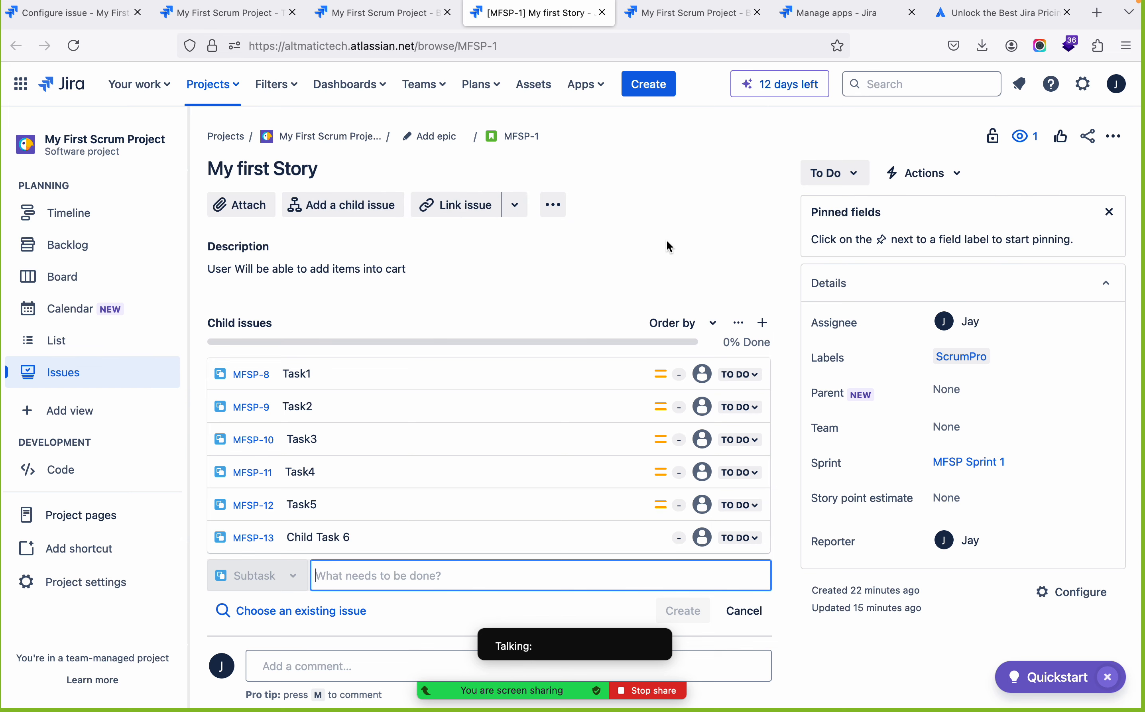
pyautogui.hotkey('ctrl', 'Left')
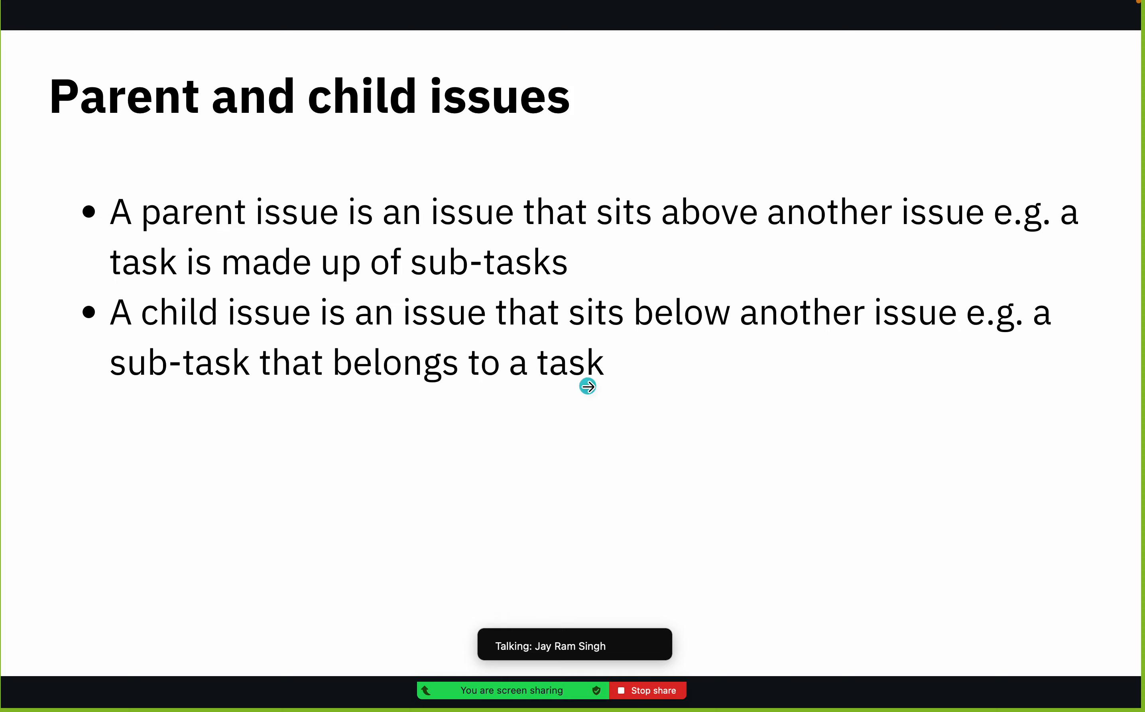
pyautogui.hotkey('ctrl', 'Right')
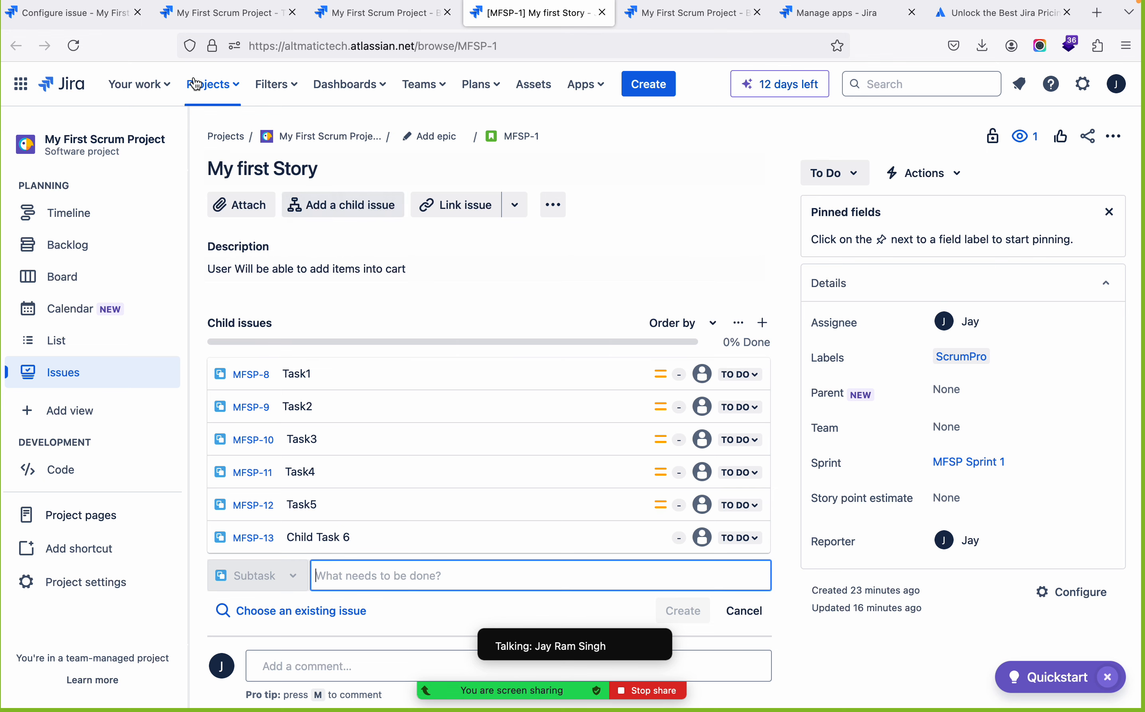
# Look through the Scrum project's backlog and timeline, and bring up the MFSP Sprint 1 board
pyautogui.click(55, 245)
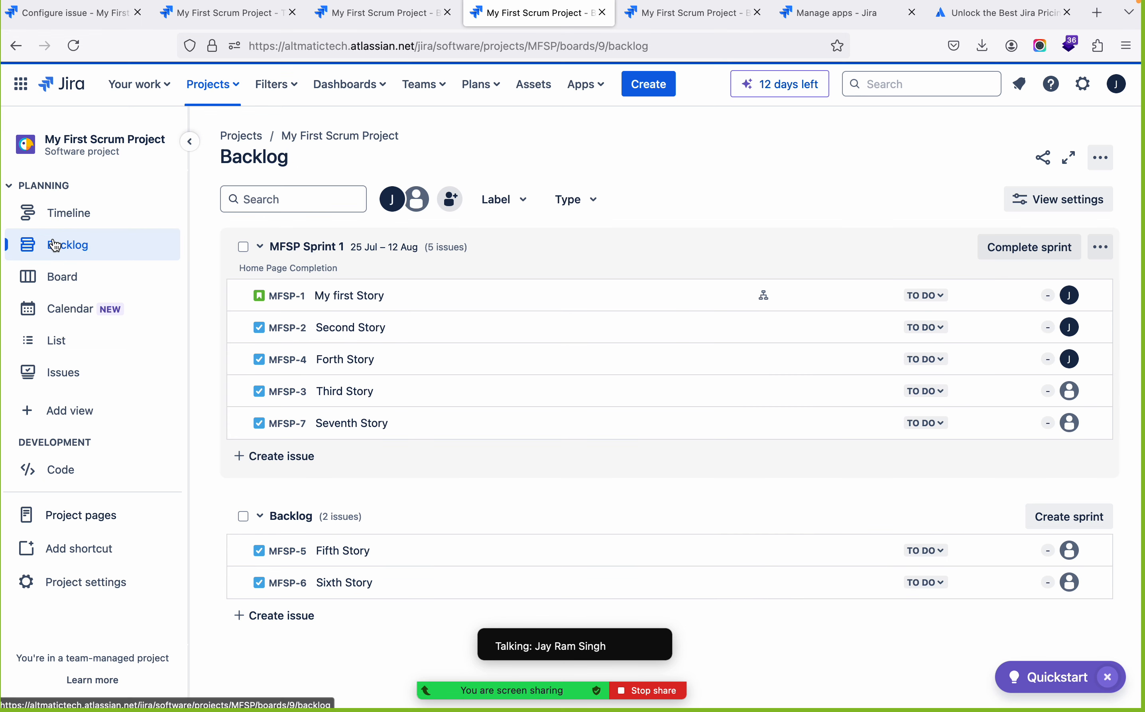
pyautogui.click(79, 226)
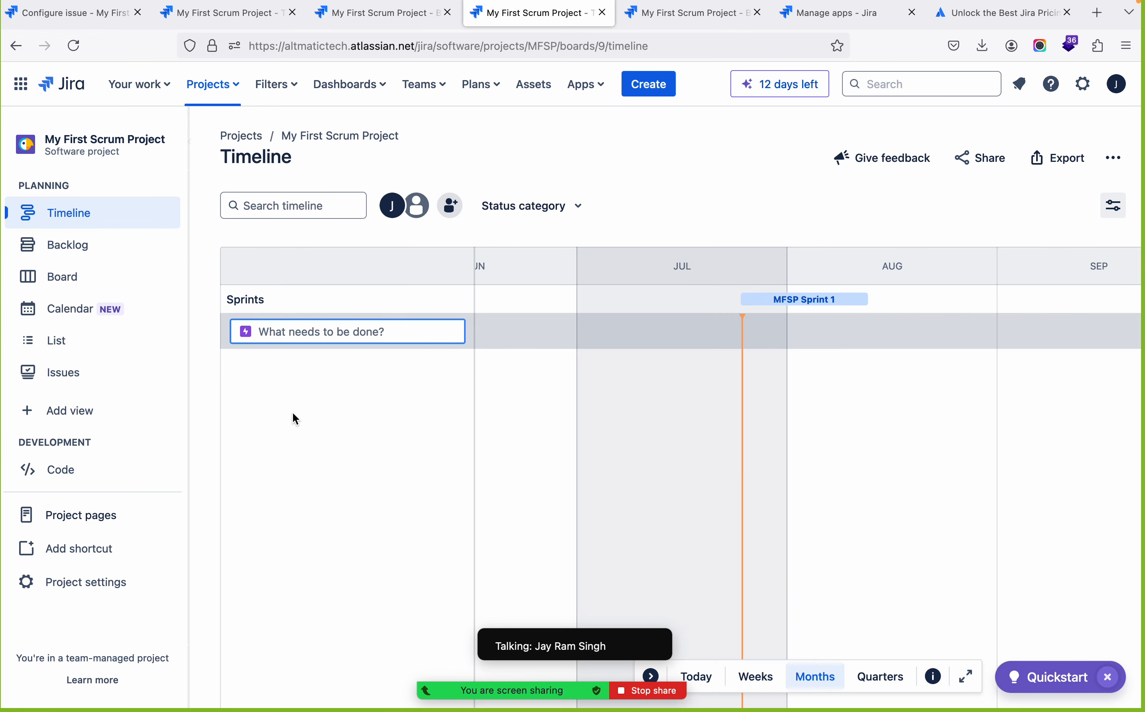
pyautogui.click(102, 254)
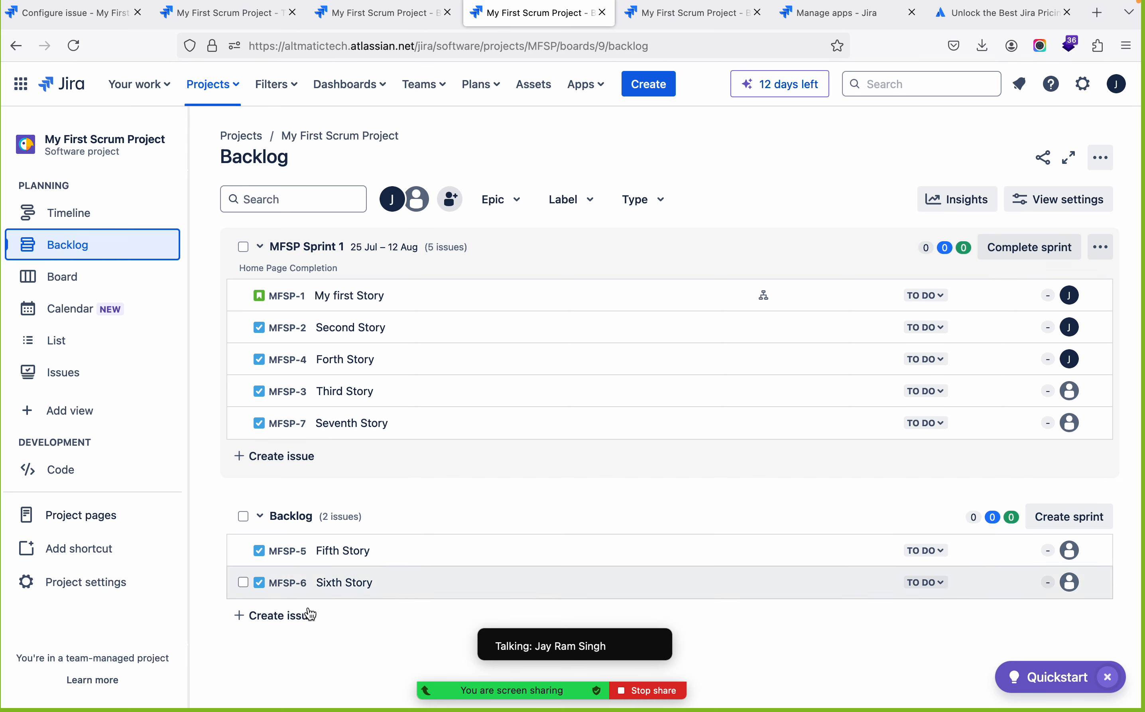
pyautogui.click(68, 281)
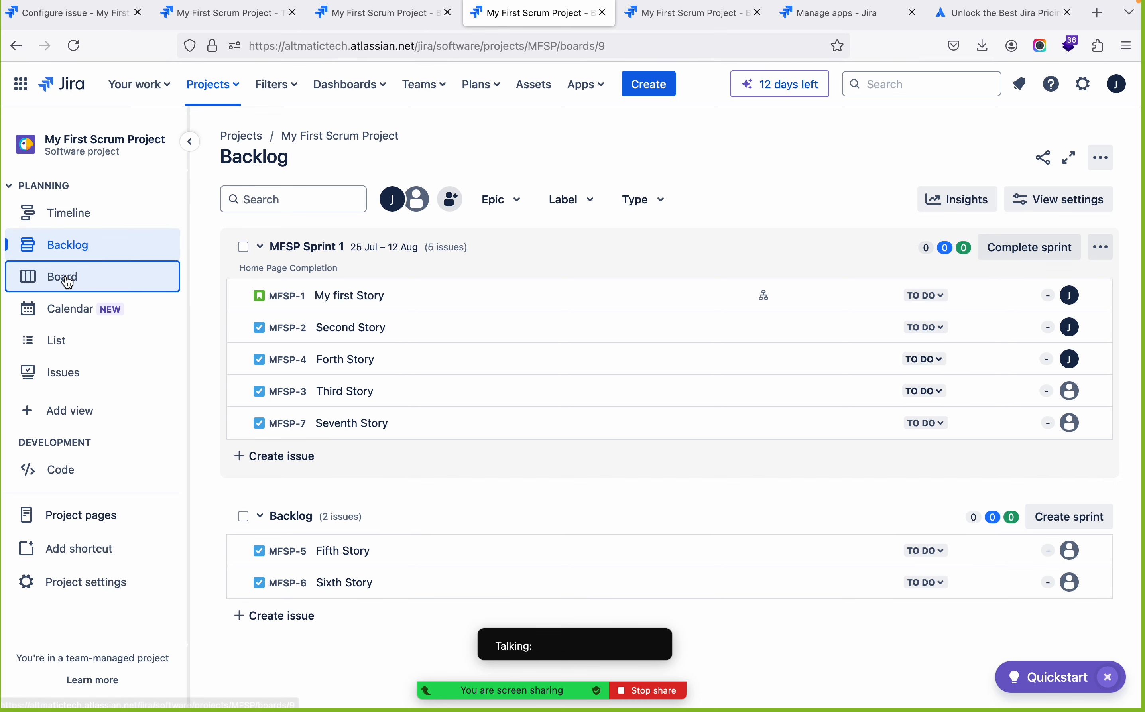
pyautogui.scroll(-1, 354, 589)
pyautogui.scroll(1, 354, 589)
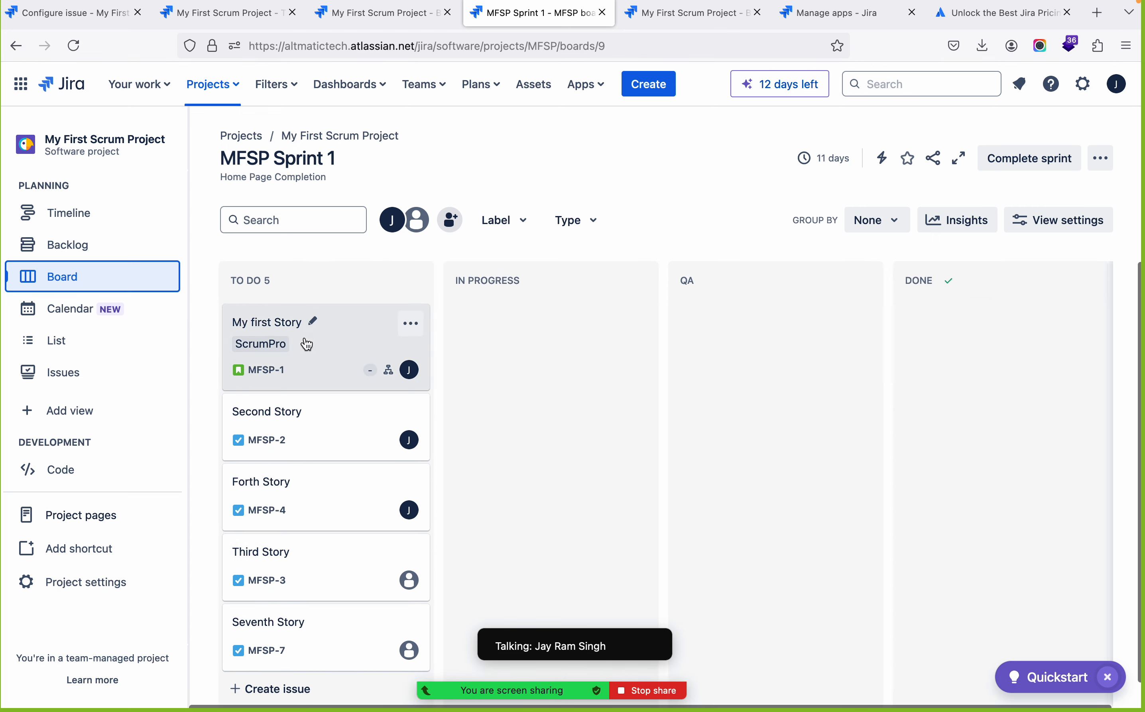
# Move Second Story, Forth Story and My first Story from To Do to In Progress on the sprint board
pyautogui.click(323, 439)
pyautogui.moveTo(323, 439); pyautogui.dragTo(466, 358)
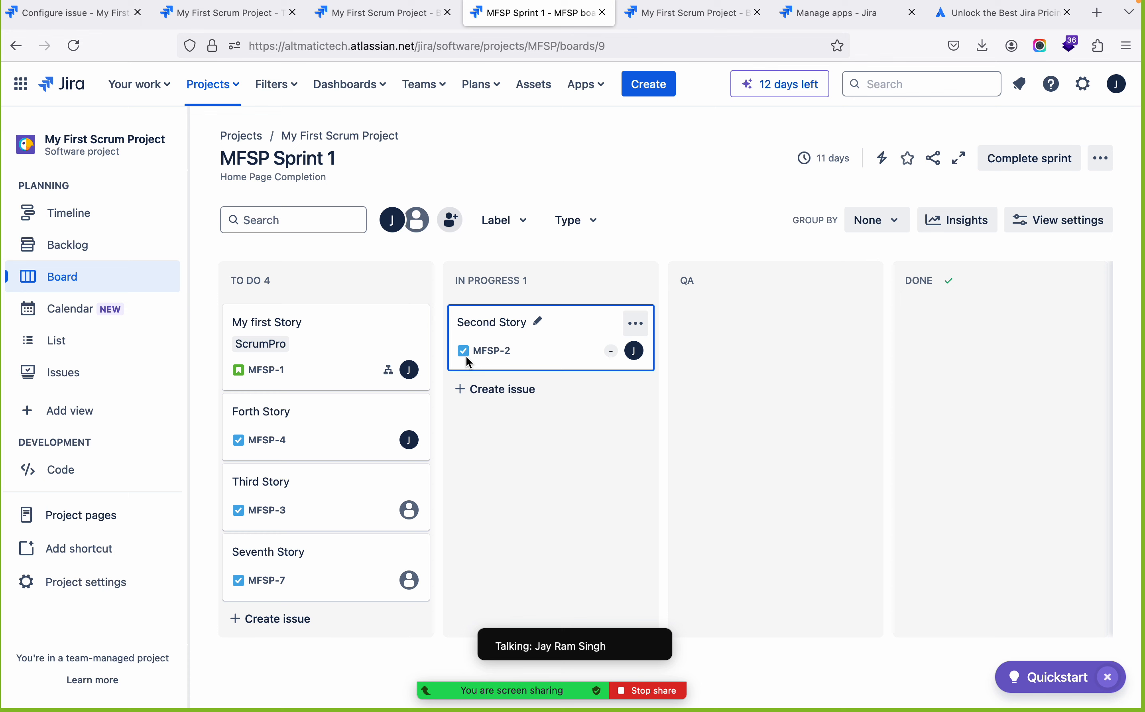
pyautogui.moveTo(327, 440); pyautogui.dragTo(472, 437)
pyautogui.moveTo(266, 325); pyautogui.dragTo(452, 485)
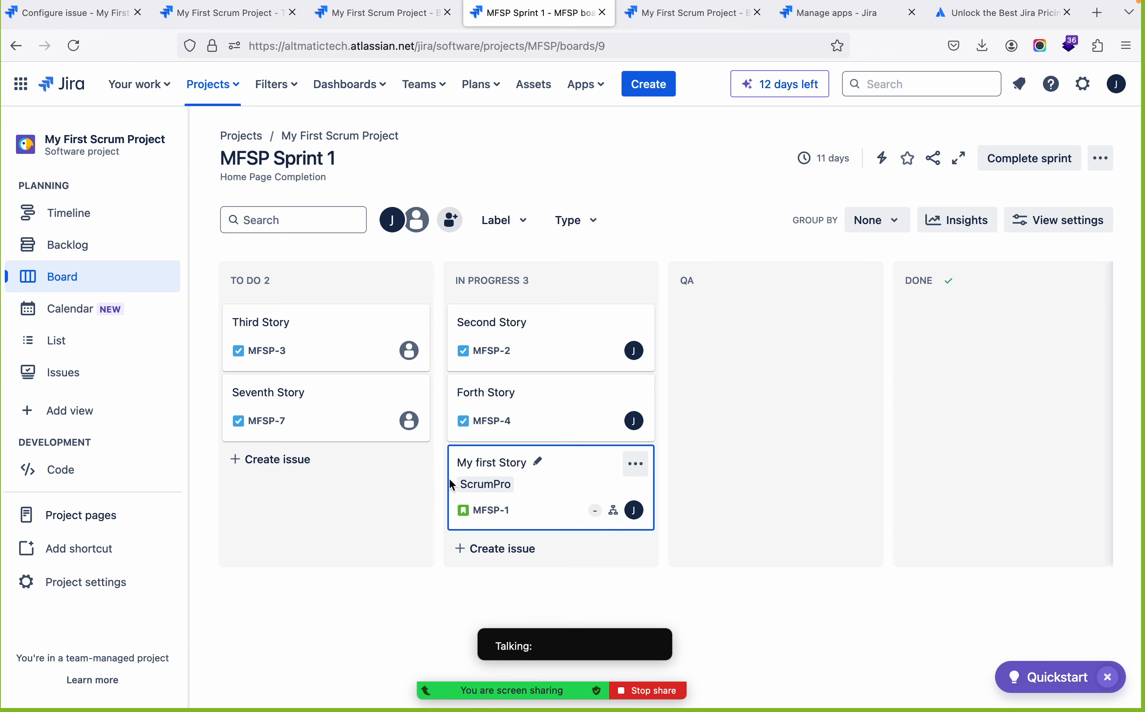
# Advance Second Story through QA to Done on the sprint board, and return it to QA
pyautogui.moveTo(529, 355); pyautogui.dragTo(688, 324)
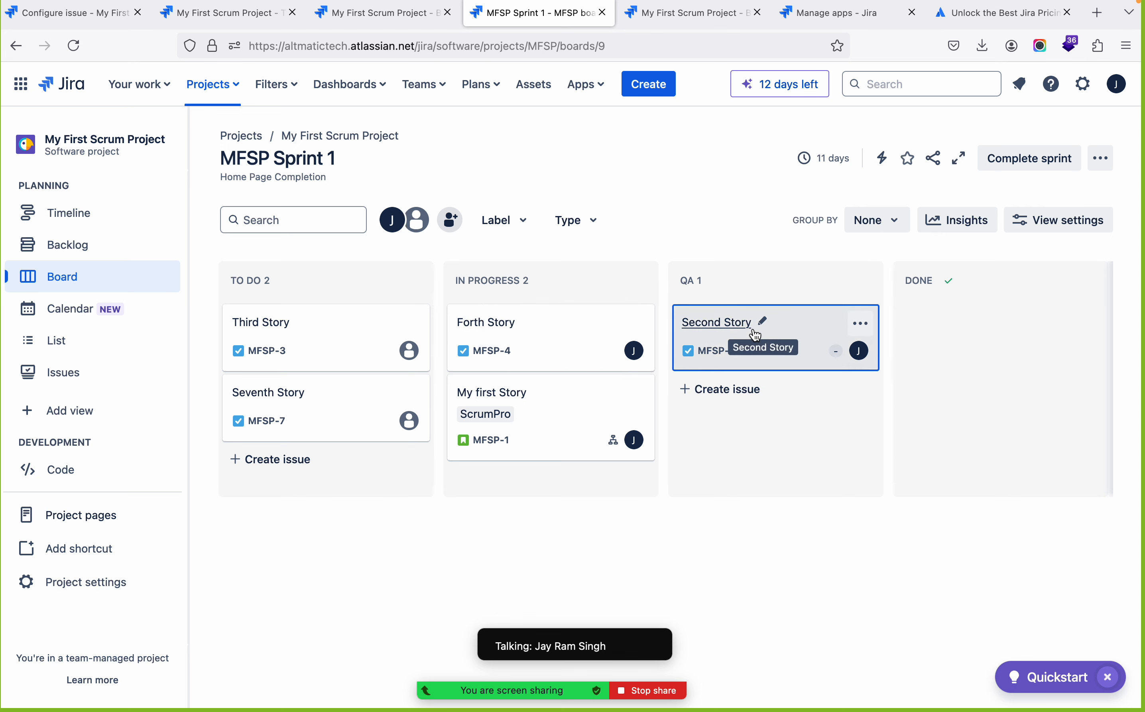
pyautogui.moveTo(792, 330); pyautogui.dragTo(914, 329)
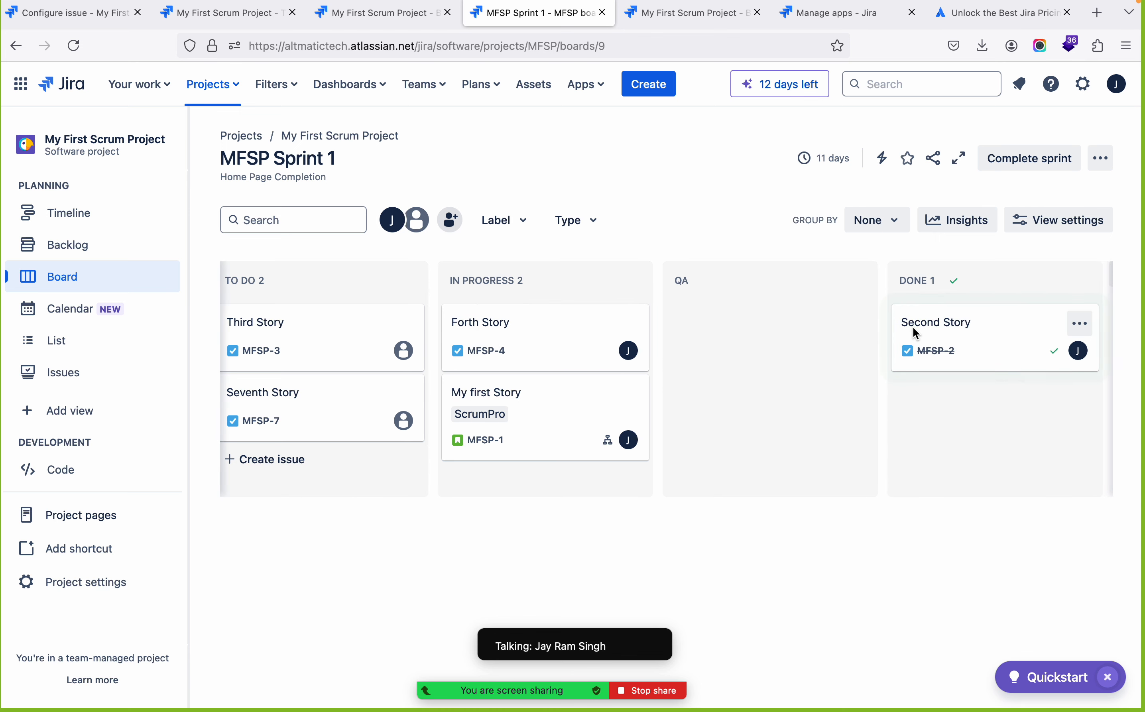
pyautogui.moveTo(1004, 340); pyautogui.dragTo(714, 332)
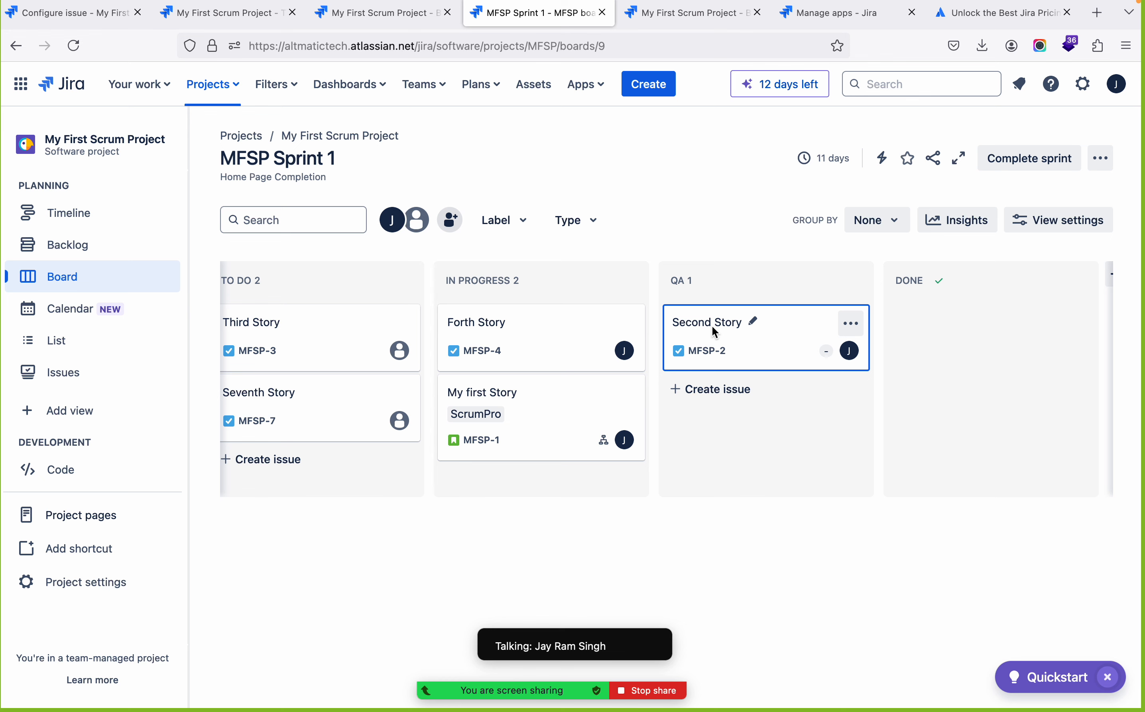
pyautogui.hscroll(-2, 612, 528)
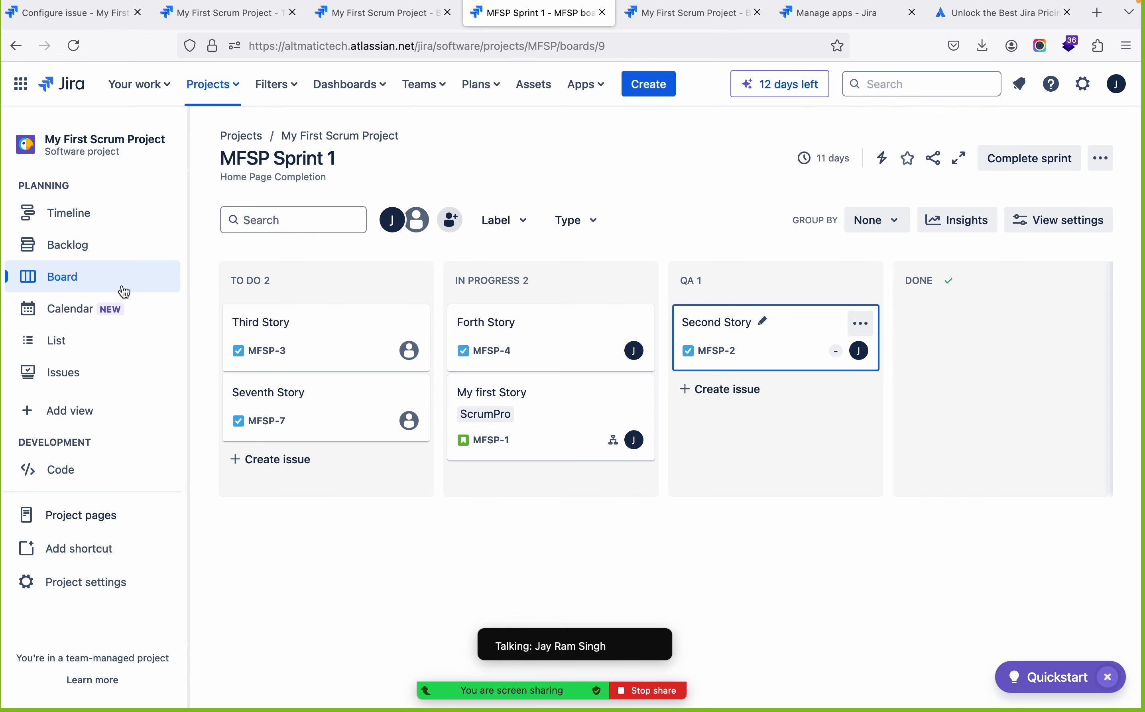
# Examine the project's calendar and issue list, checking the list's statuses against the sprint board and looking across its columns
pyautogui.click(80, 324)
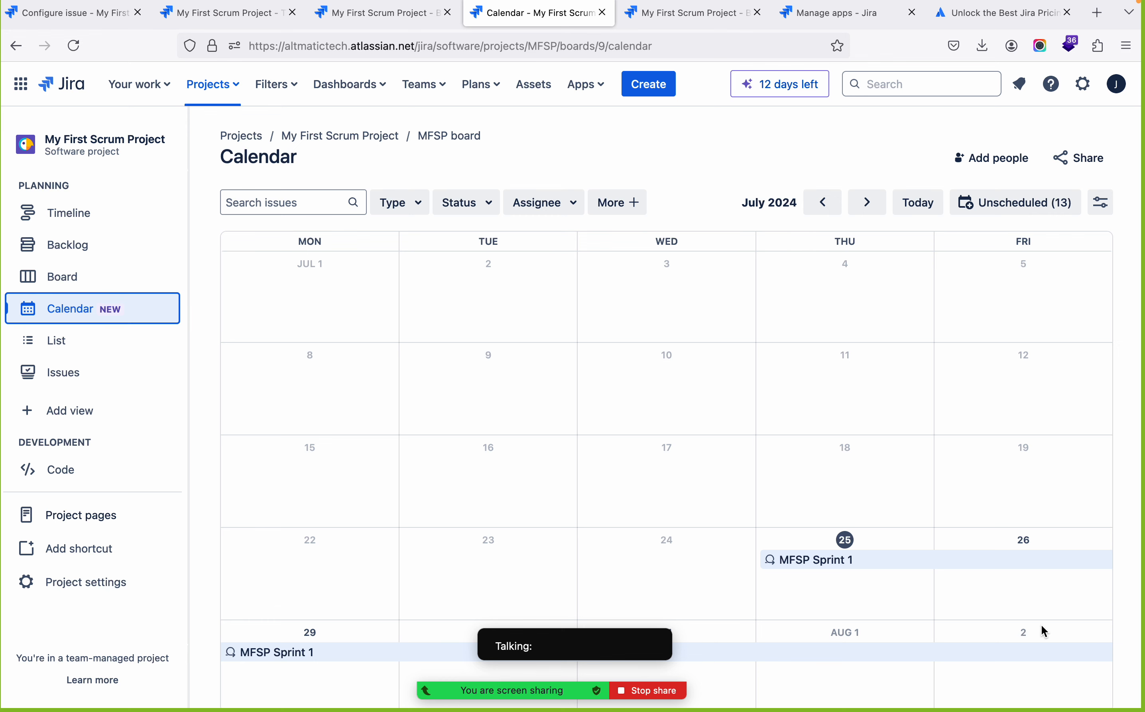
pyautogui.click(68, 348)
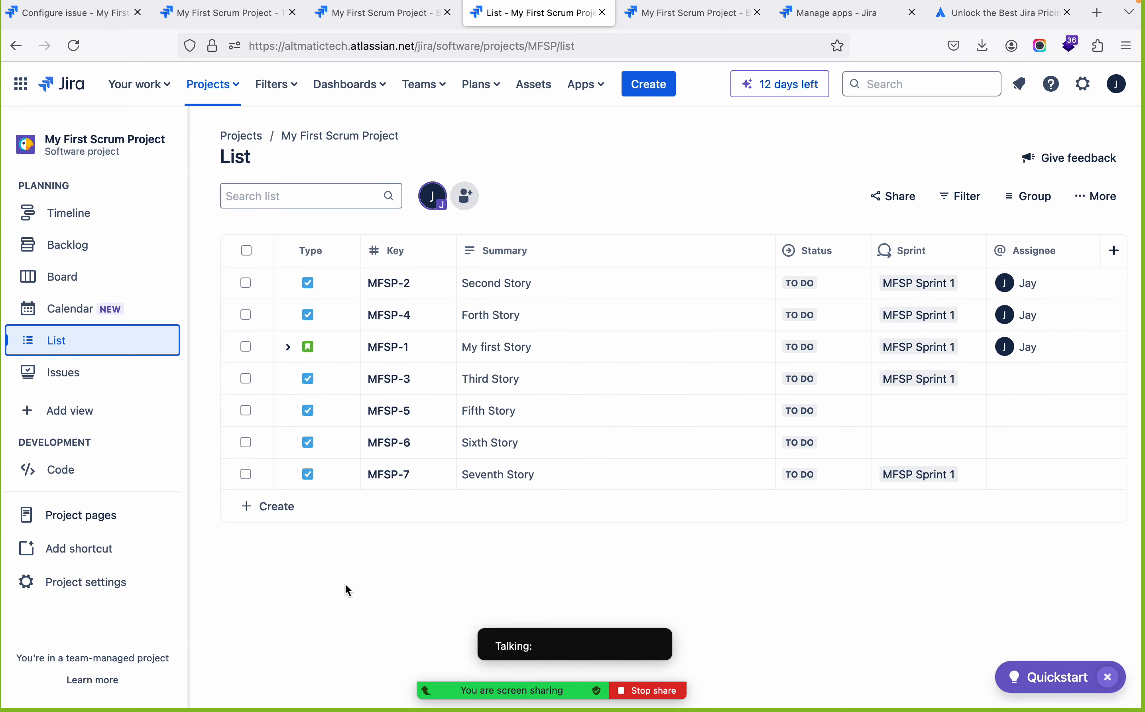
pyautogui.click(83, 281)
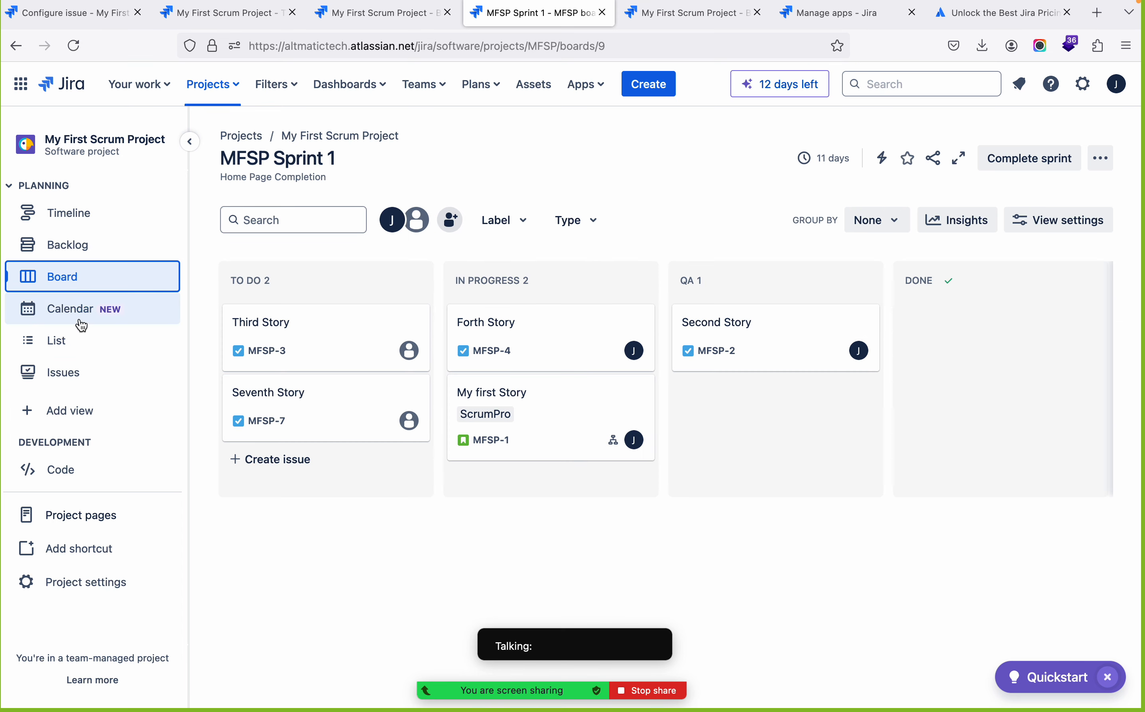
pyautogui.click(77, 349)
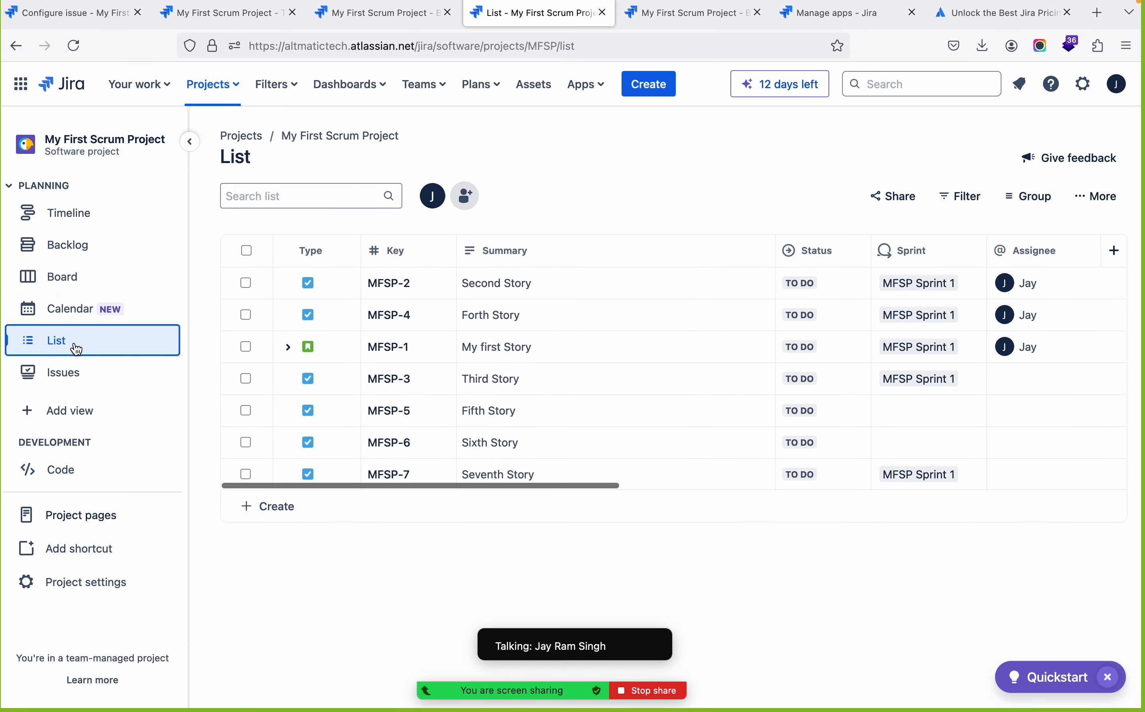
pyautogui.hscroll(15, 680, 357)
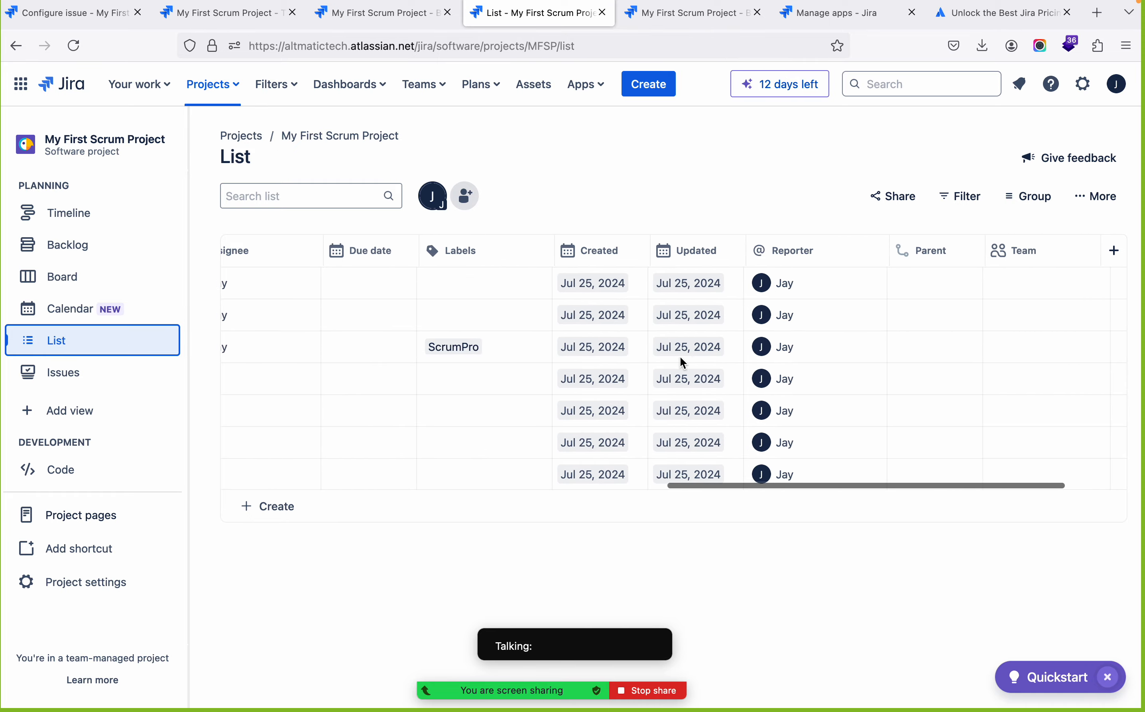
pyautogui.hscroll(-15, 683, 363)
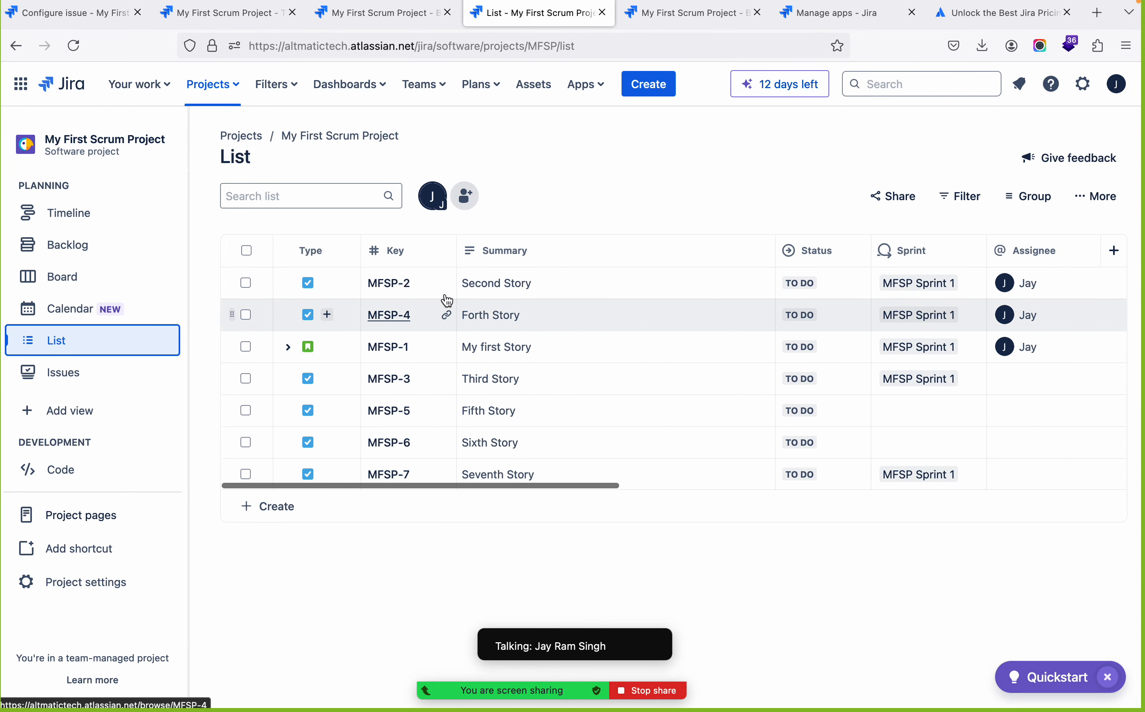
pyautogui.hscroll(4, 829, 351)
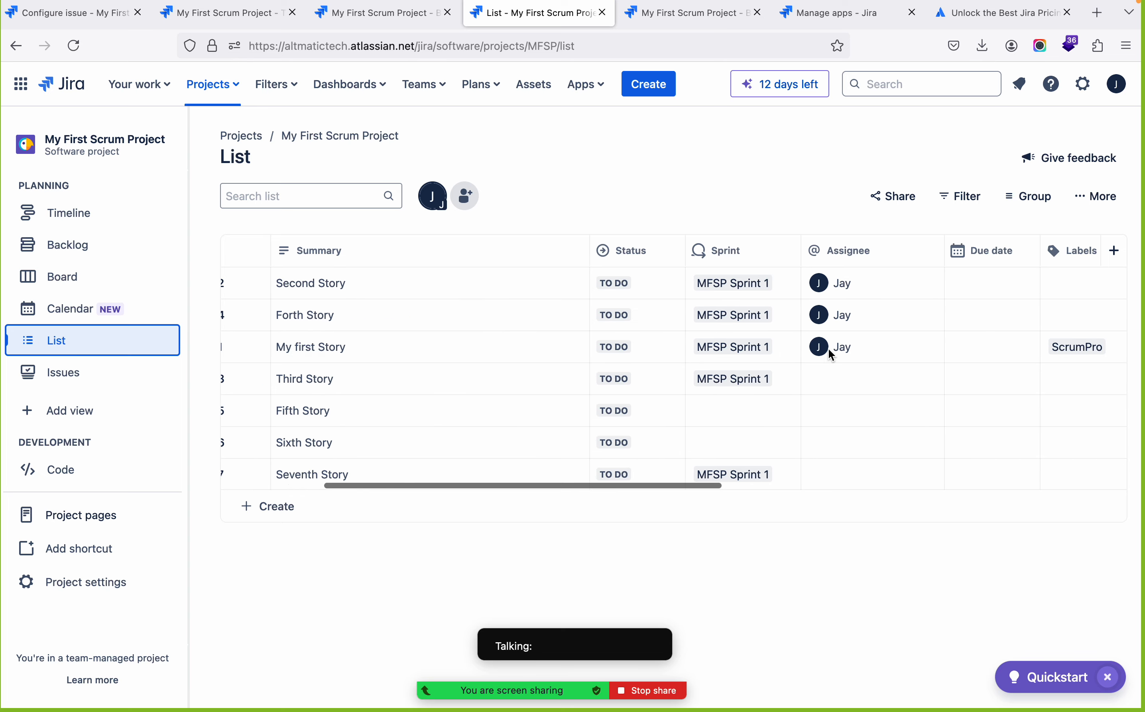
# Examine the remaining columns of the project's issue list, from Status and Sprint across to Team and Development
pyautogui.hscroll(3, 737, 414)
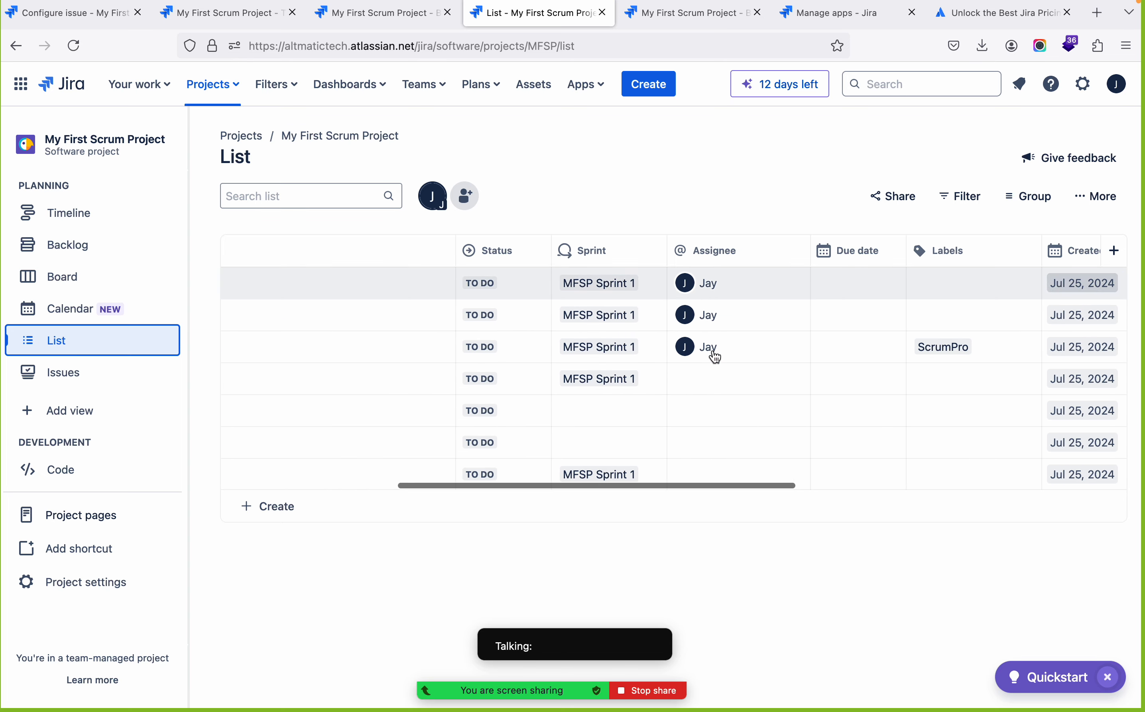
pyautogui.hscroll(4, 714, 357)
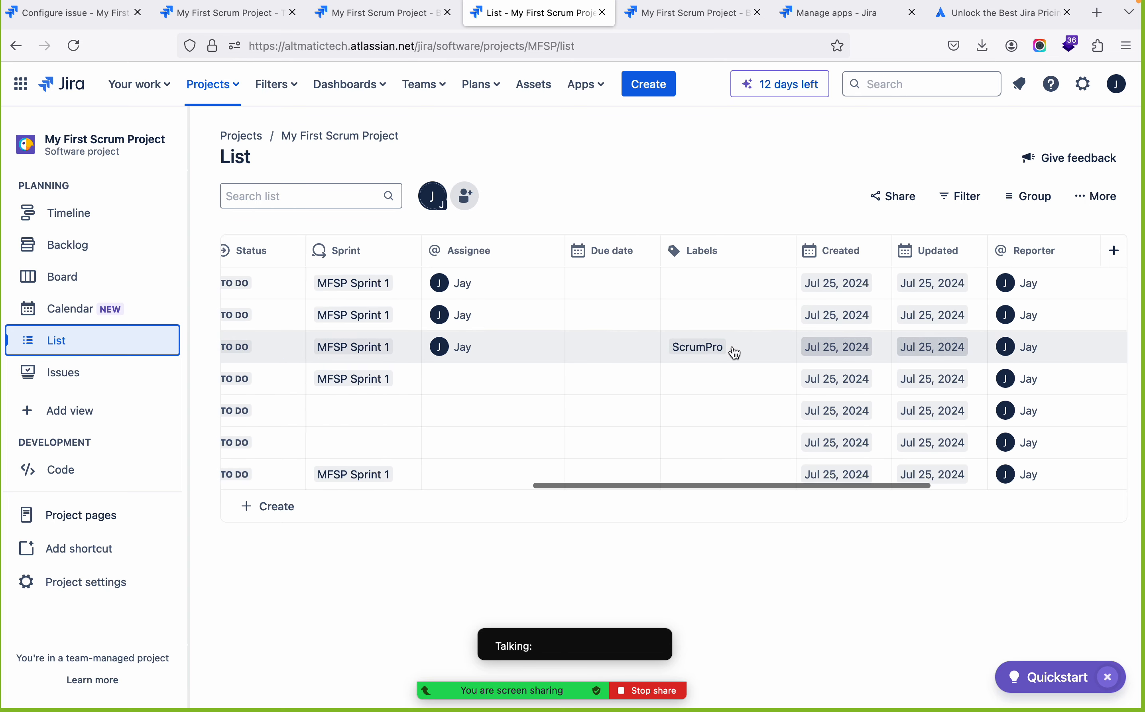
pyautogui.hscroll(2, 734, 353)
pyautogui.hscroll(2, 734, 348)
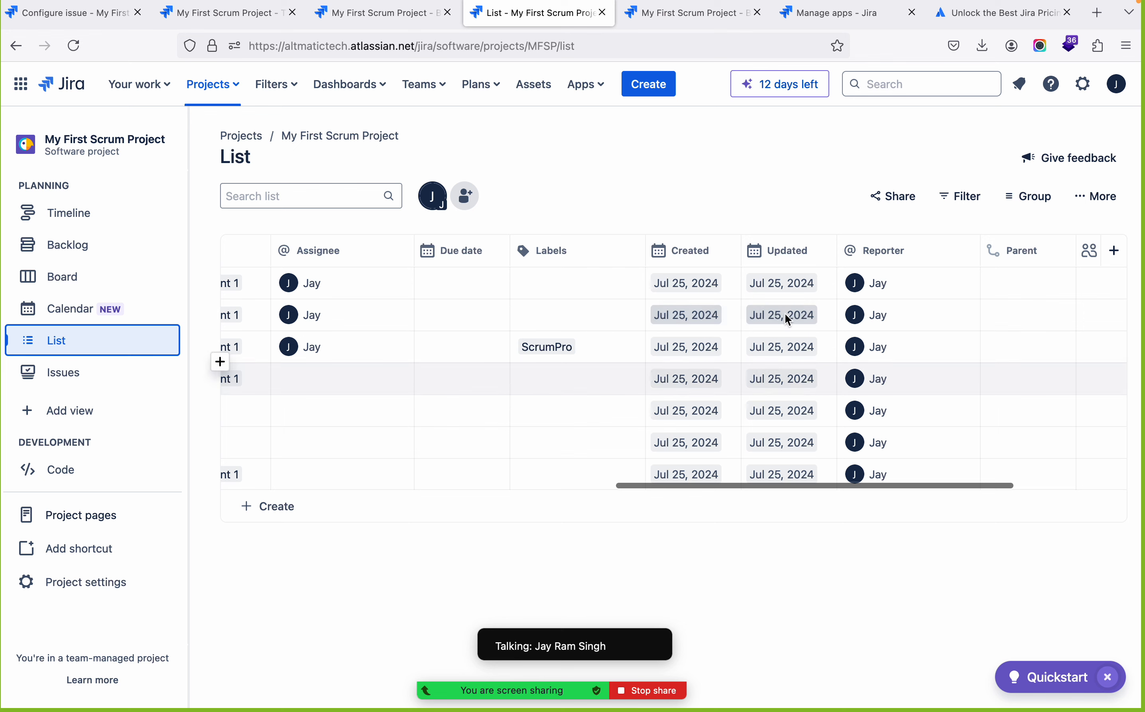
pyautogui.hscroll(3, 795, 404)
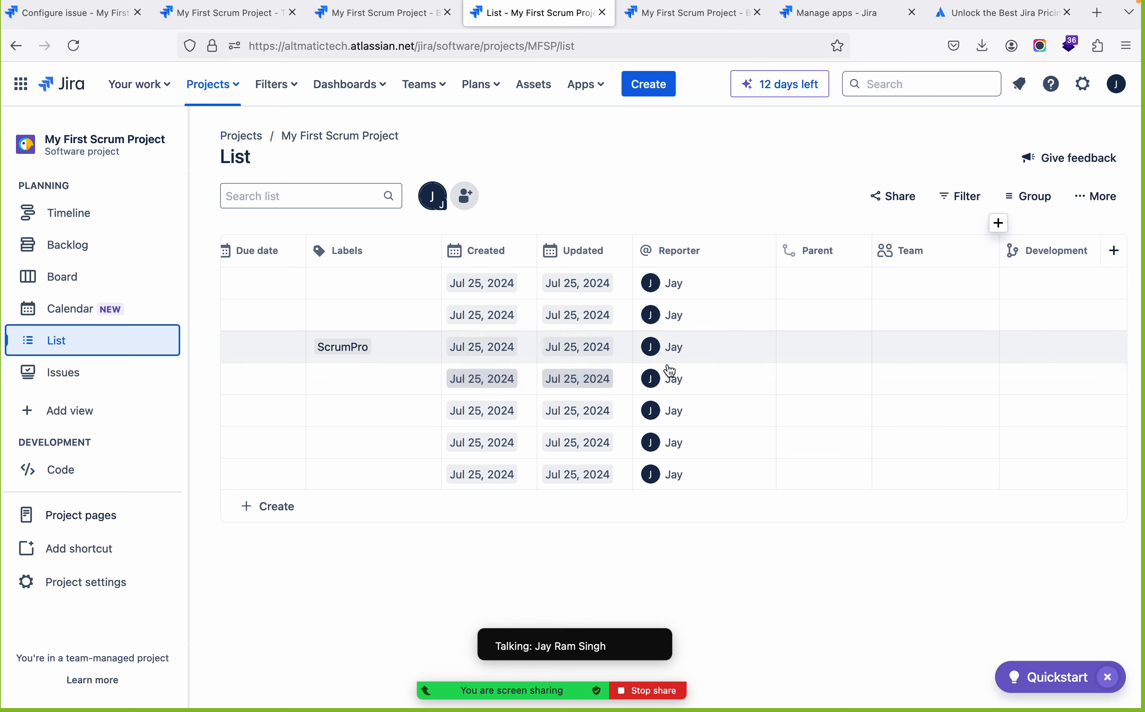
pyautogui.hscroll(-10, 640, 360)
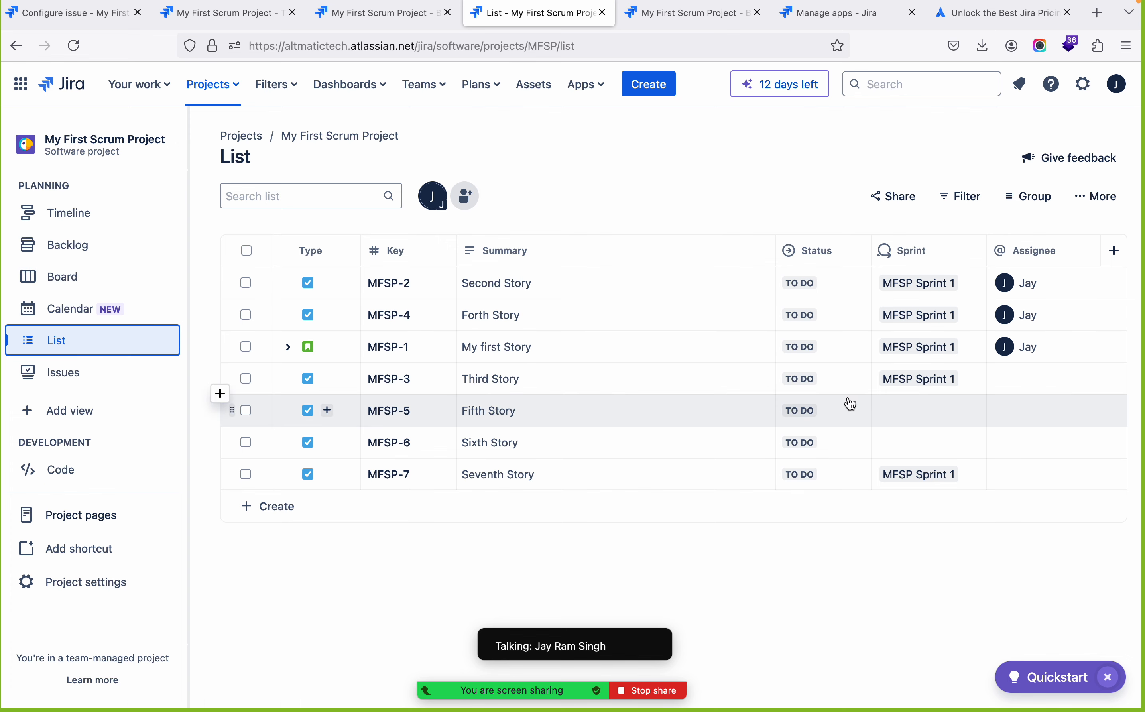
pyautogui.hscroll(10, 848, 401)
pyautogui.hscroll(-10, 848, 398)
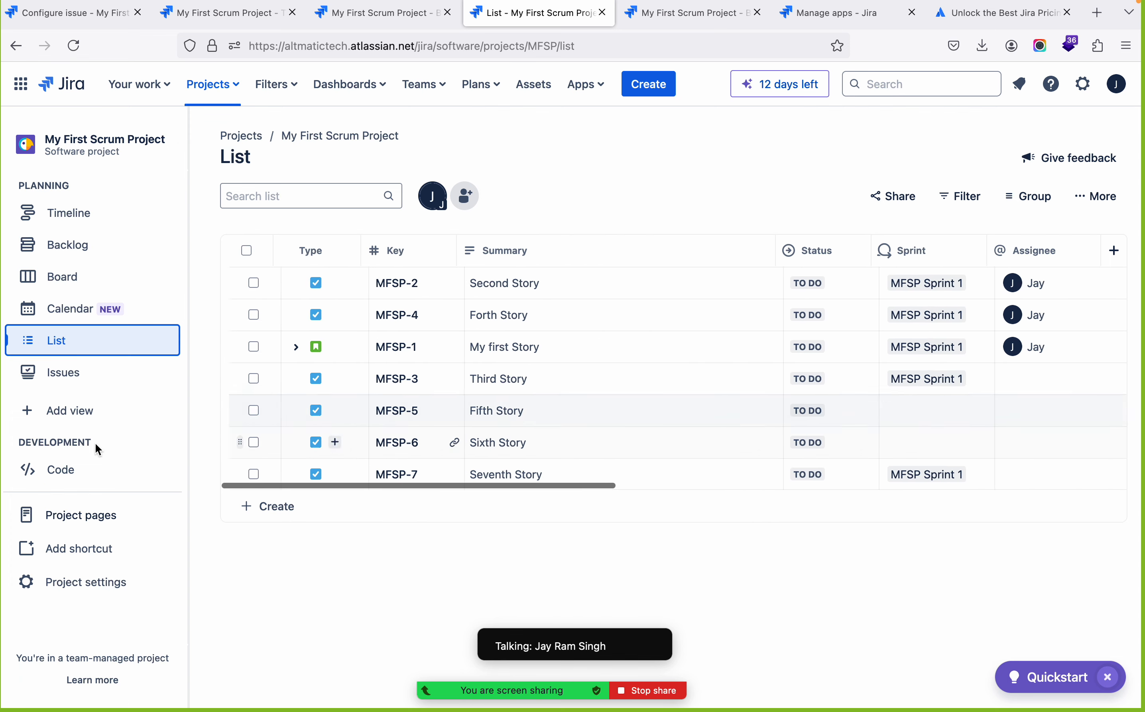
# Examine the project's issues in detail view, going through Task5, Task4, Task3, Task2 and Task1, and return to the backlog
pyautogui.click(101, 379)
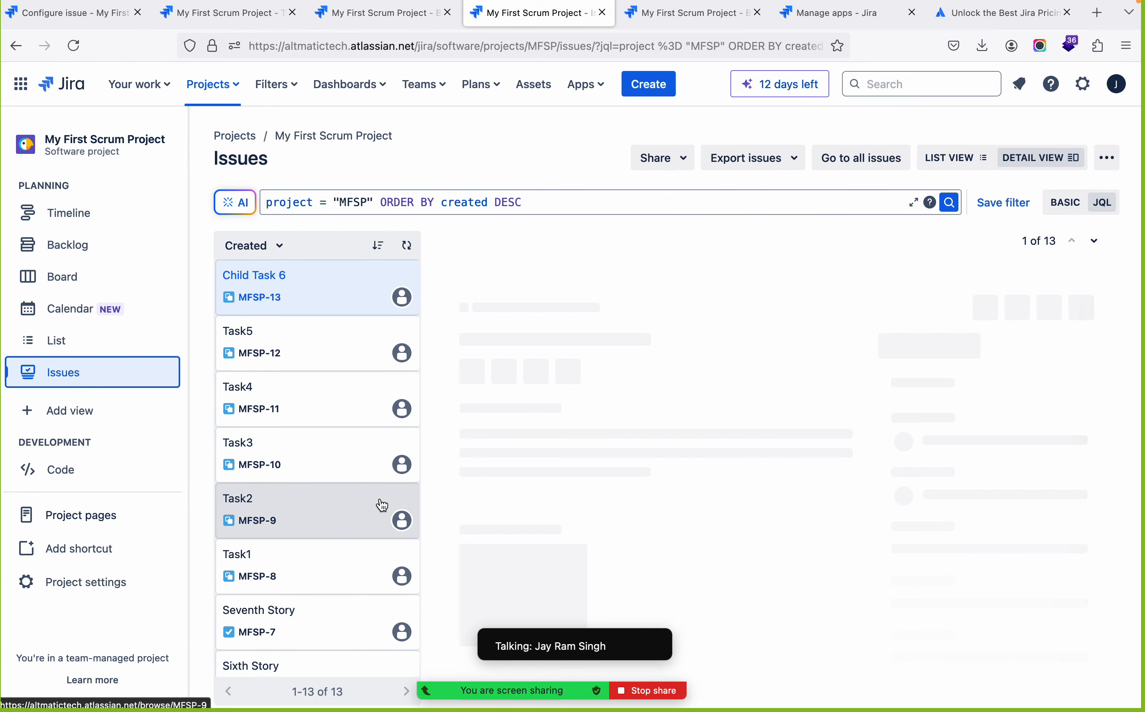
pyautogui.scroll(-6, 382, 506)
pyautogui.scroll(6, 382, 505)
pyautogui.scroll(-3, 382, 505)
pyautogui.scroll(-2, 382, 505)
pyautogui.scroll(6, 382, 505)
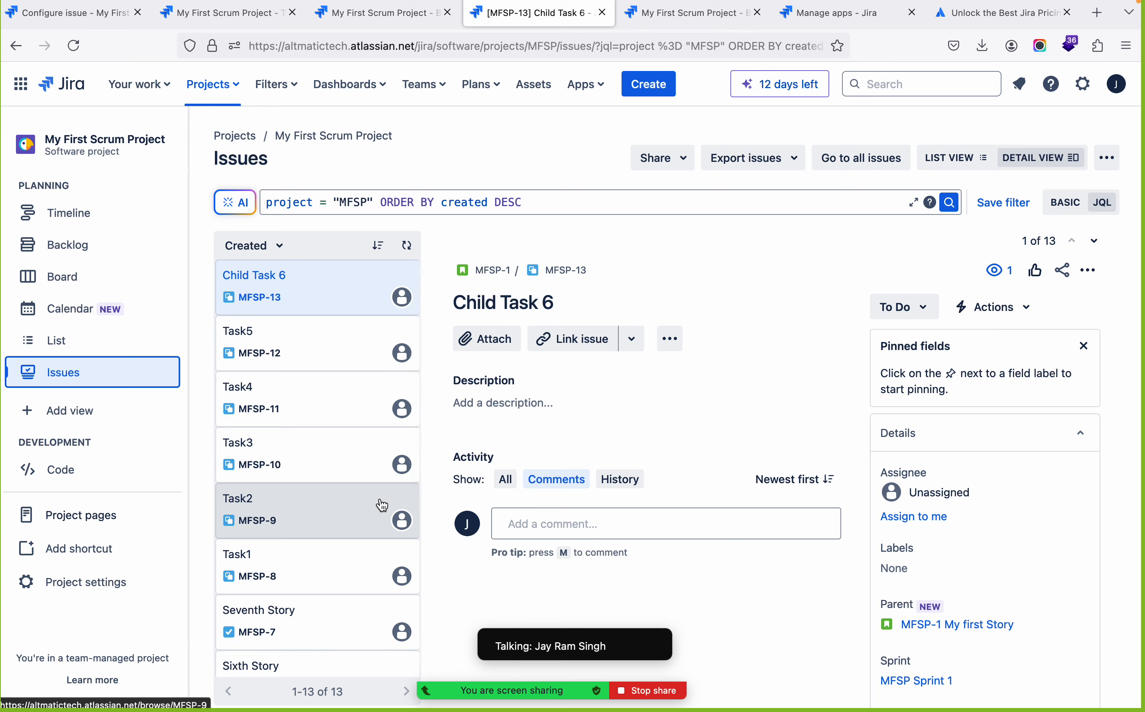
pyautogui.click(315, 369)
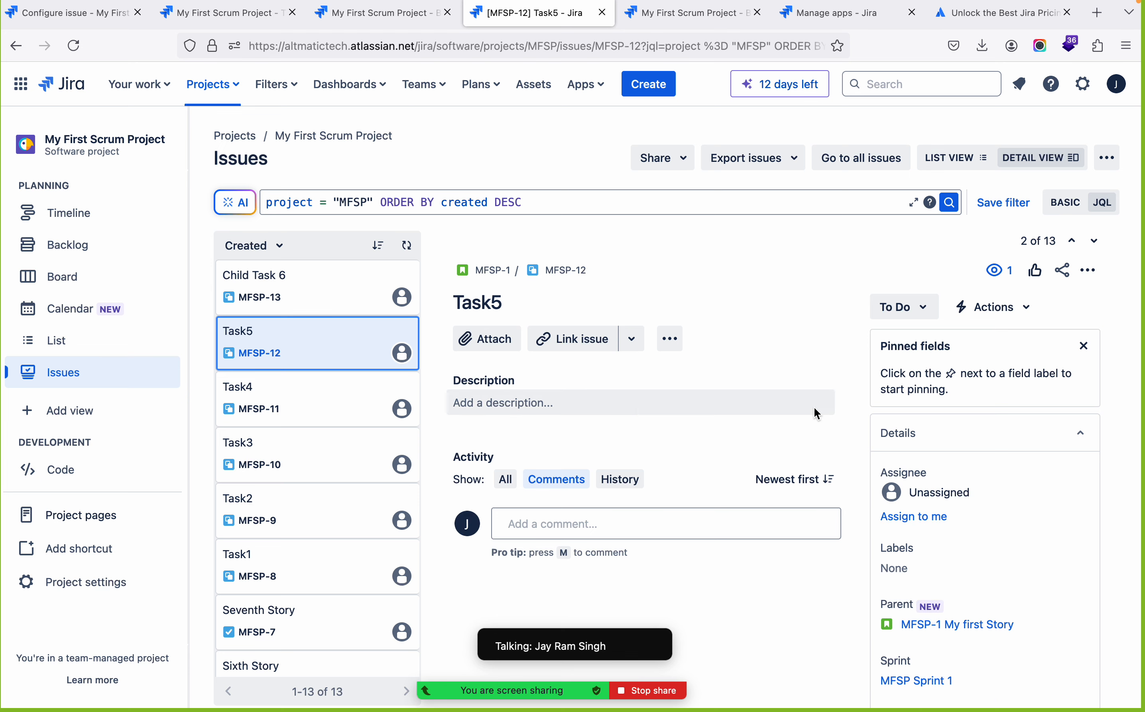
pyautogui.click(293, 401)
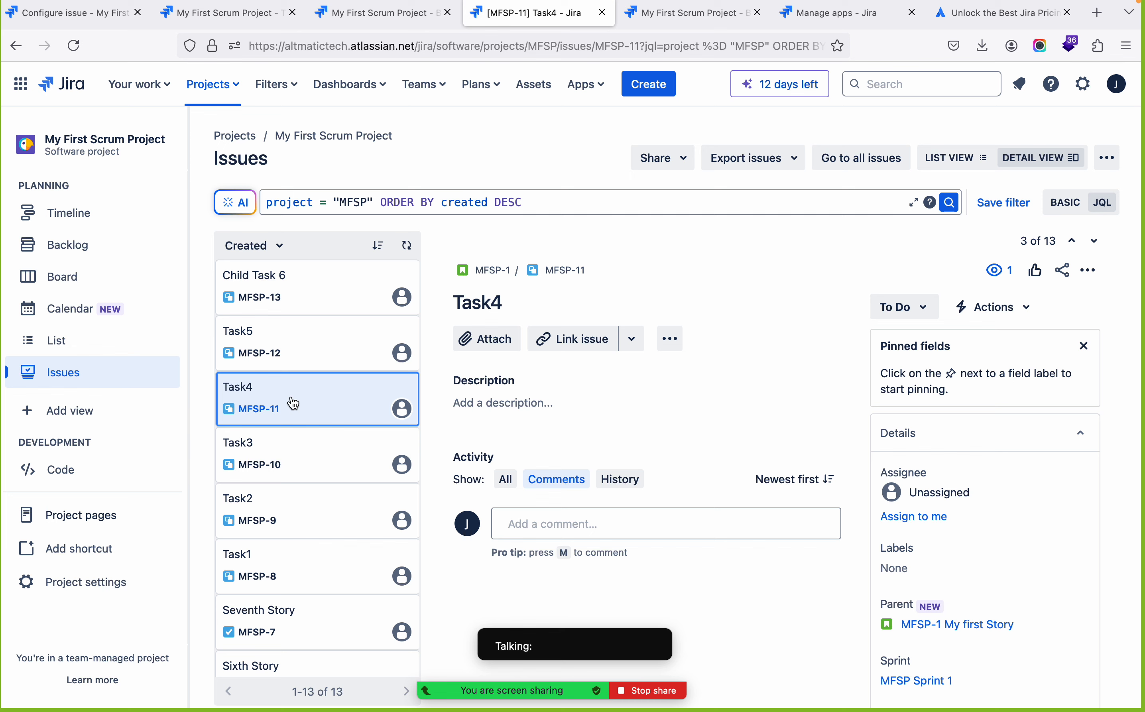
pyautogui.click(307, 468)
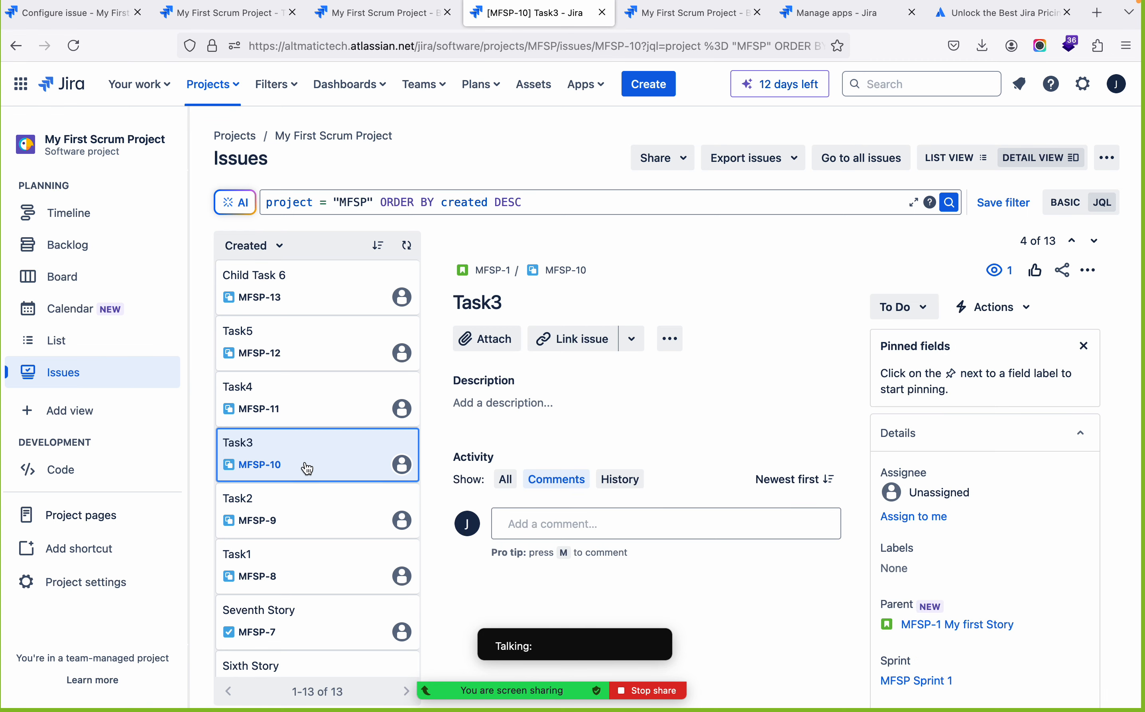
pyautogui.click(308, 529)
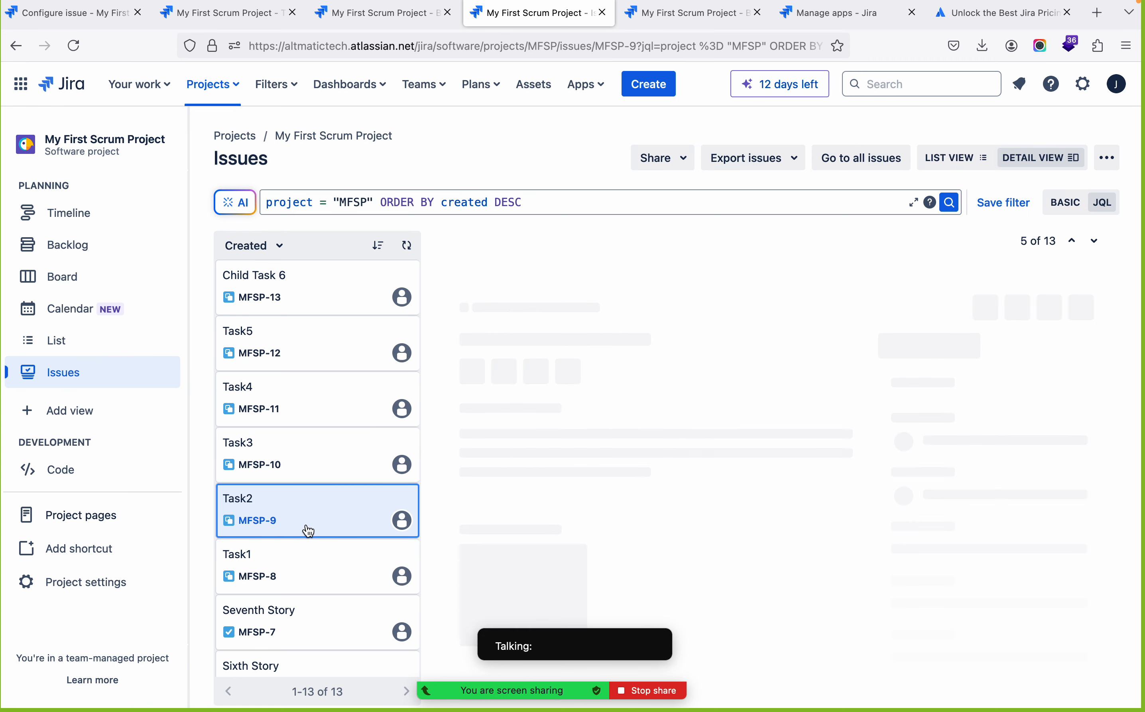
pyautogui.click(313, 584)
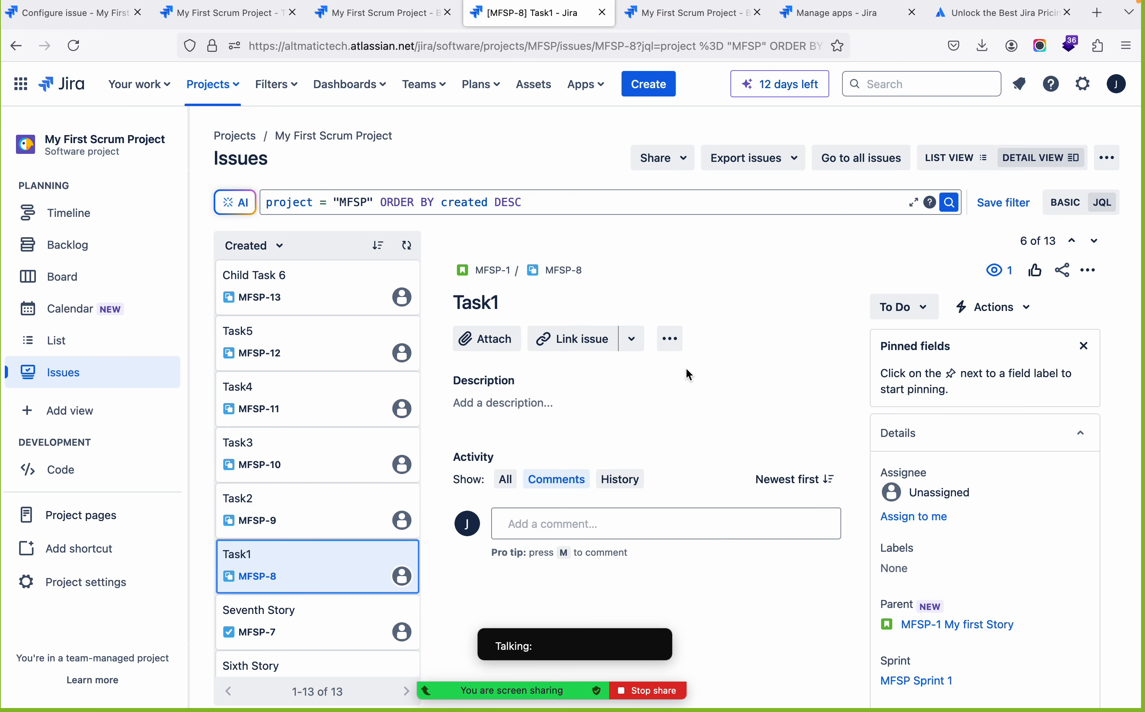
pyautogui.click(80, 246)
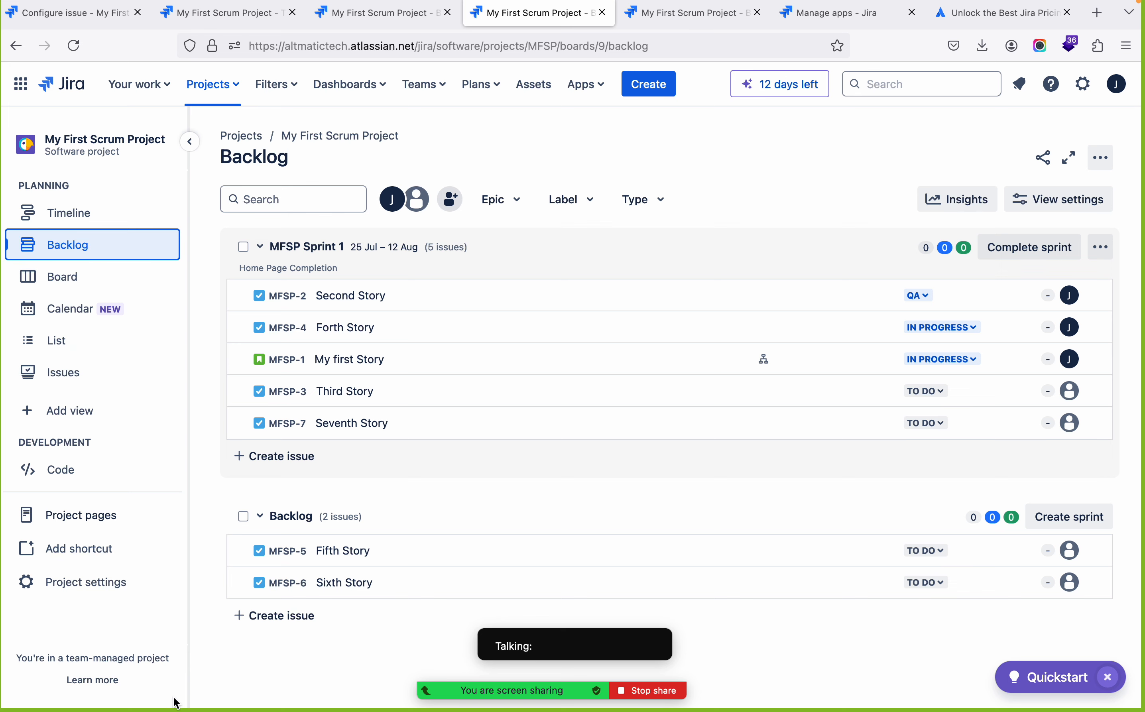
# Check the Zoom meeting's participant grid, minimise it, and switch back to the Jira backlog in Firefox
pyautogui.moveTo(508, 609)
pyautogui.click(556, 617)
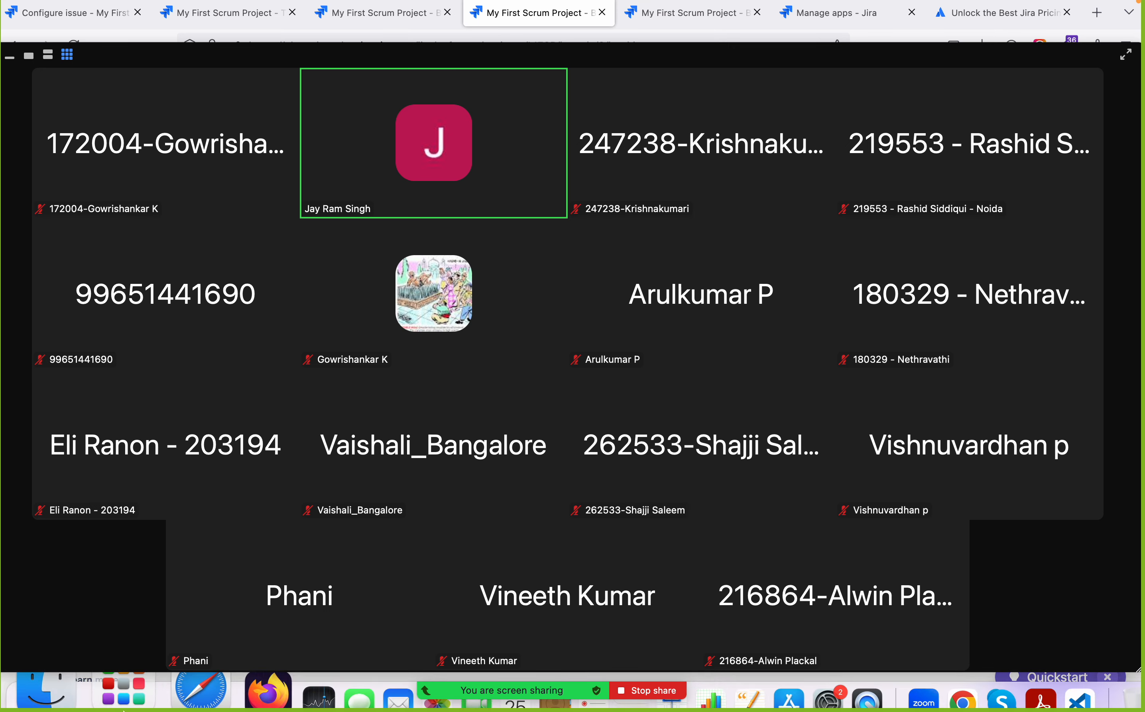
pyautogui.rightClick(449, 564)
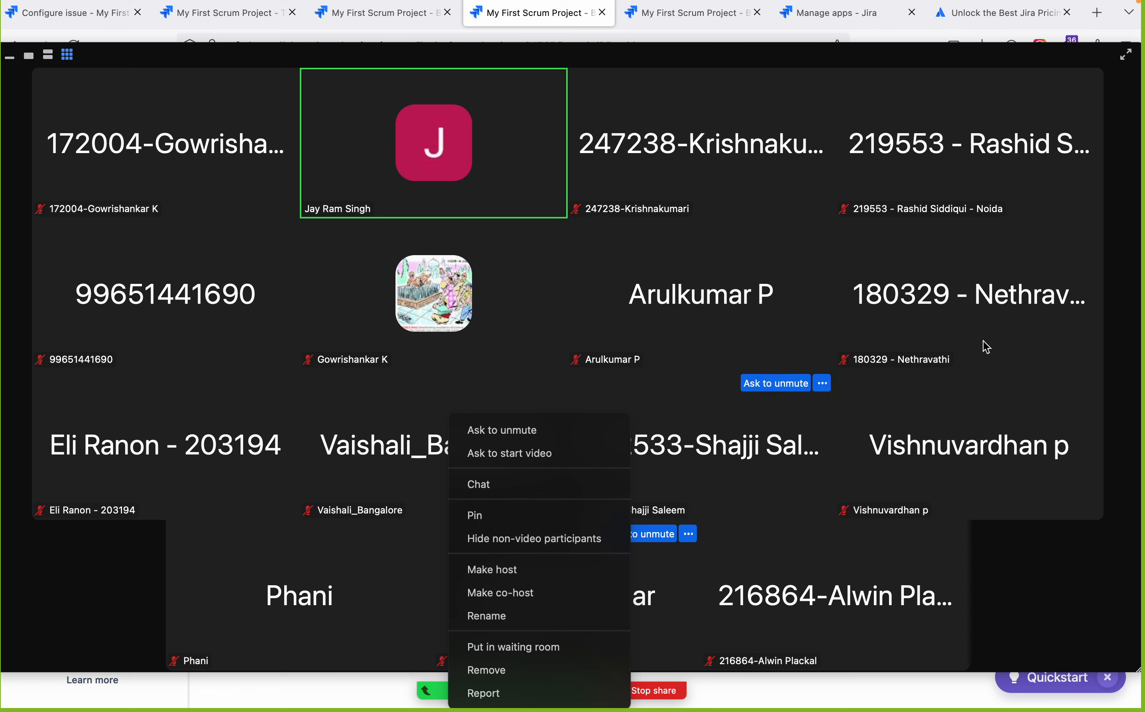
pyautogui.click(1058, 366)
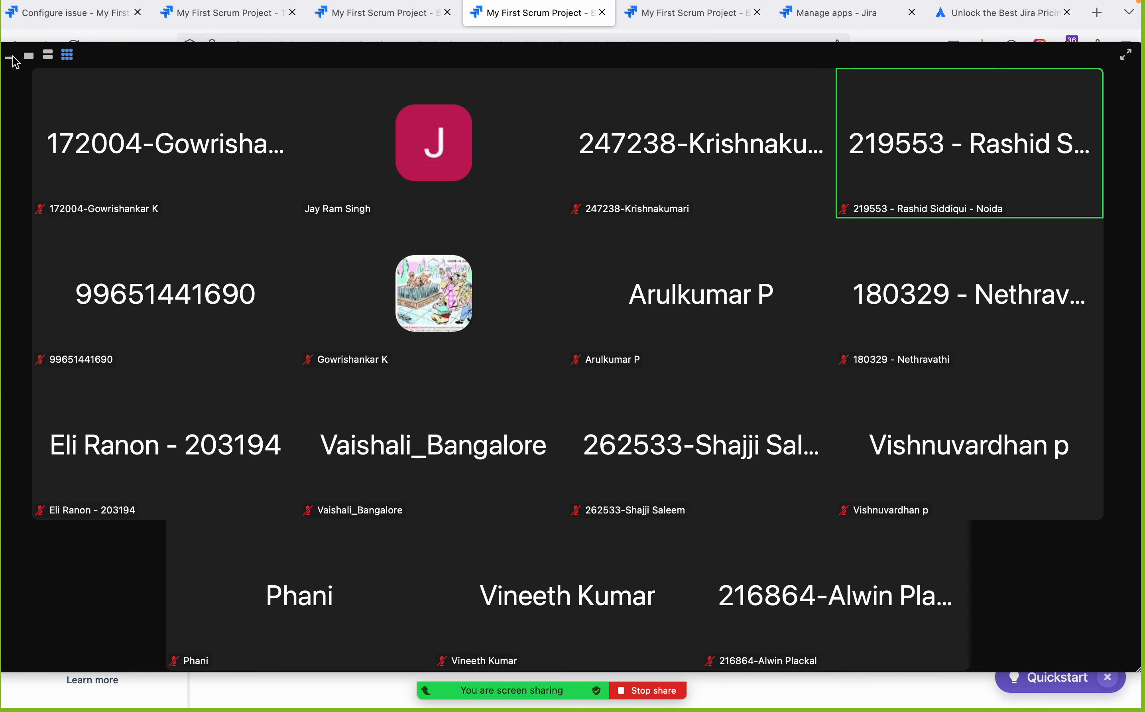
pyautogui.press('super+Tab')
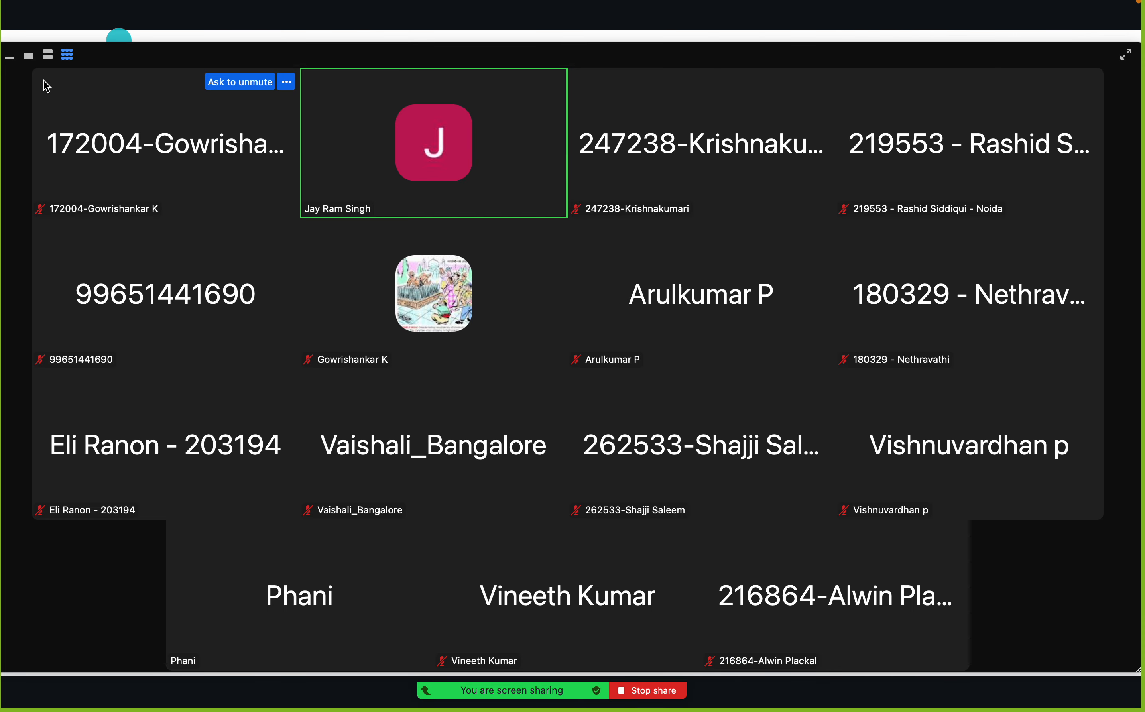
pyautogui.click(10, 58)
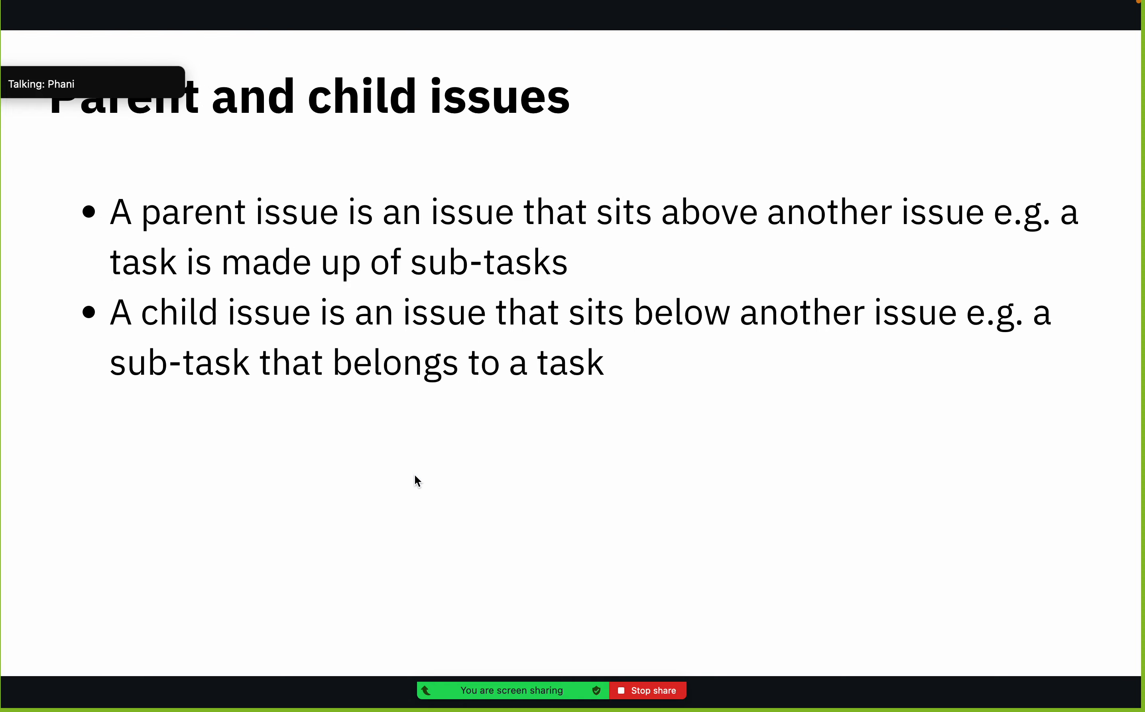
pyautogui.press('super+Tab')
pyautogui.press('super+Tab')
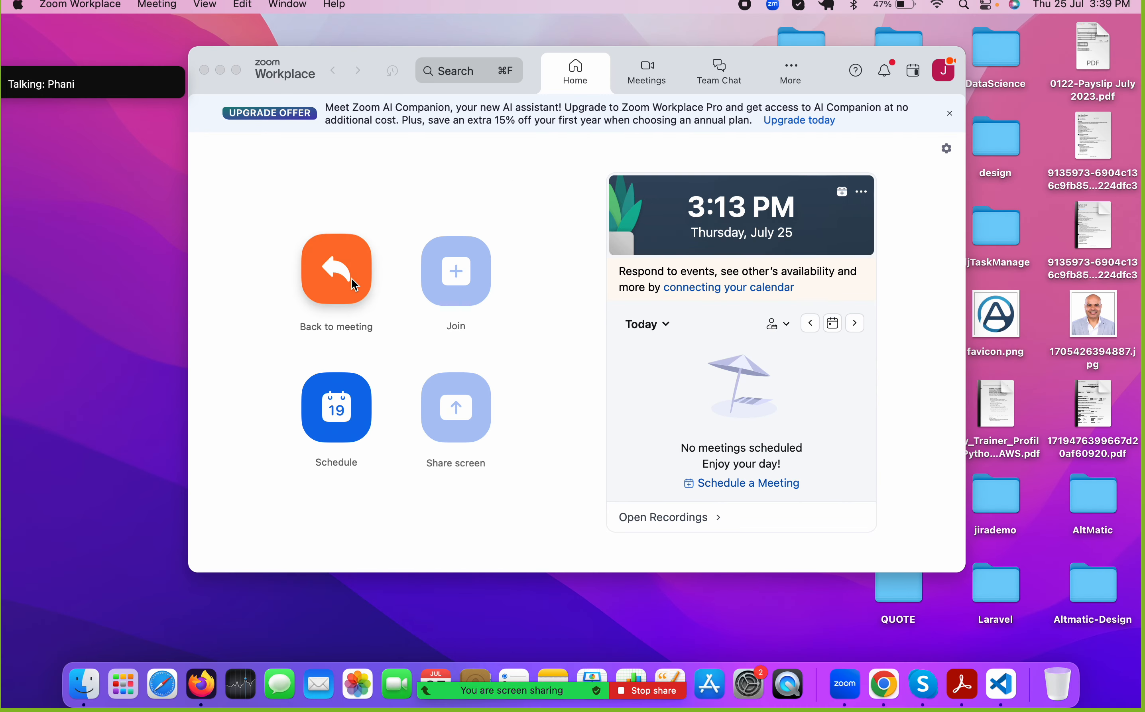
pyautogui.moveTo(157, 101)
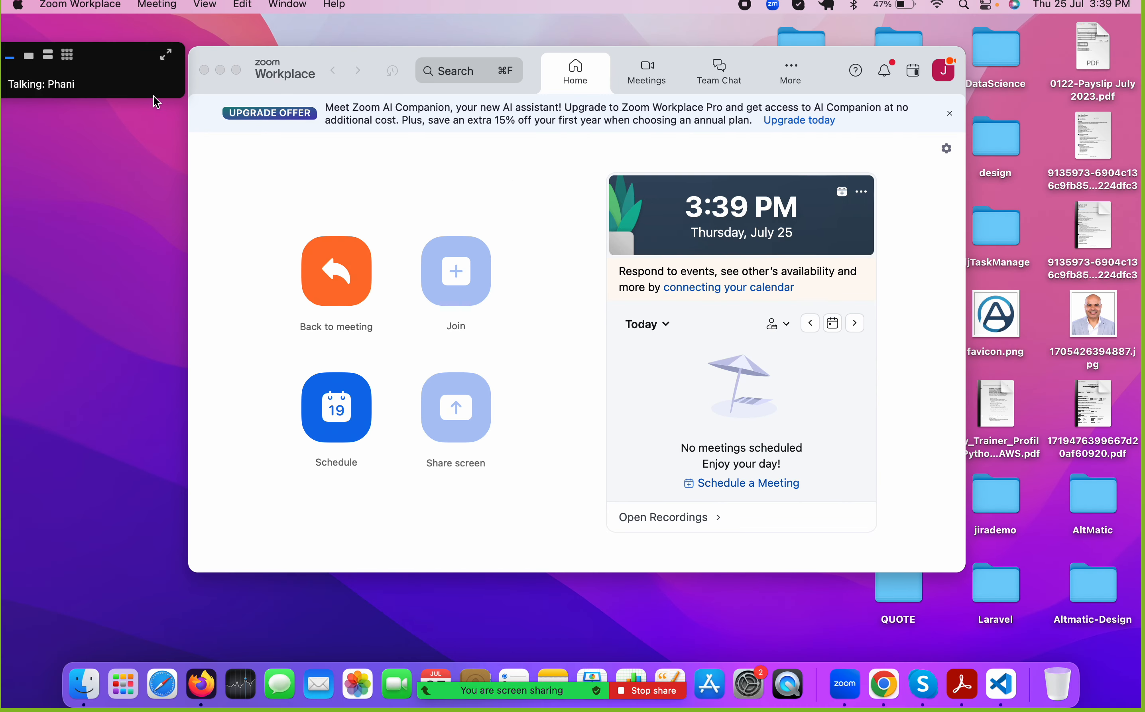
pyautogui.click(73, 57)
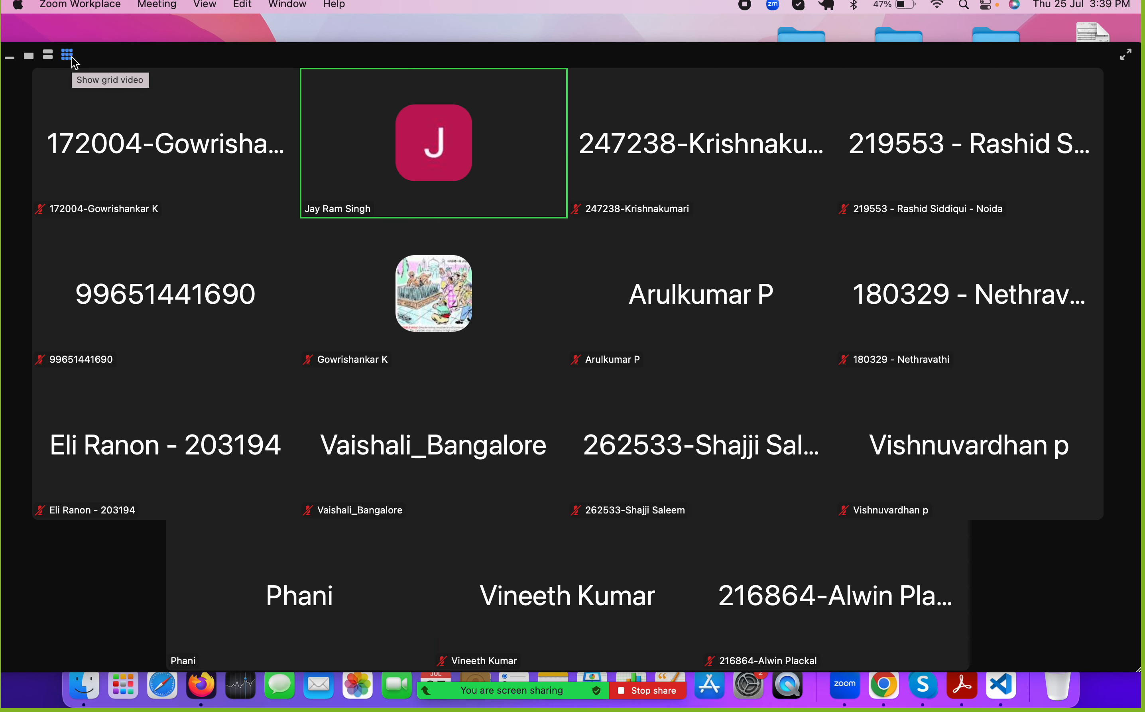
pyautogui.click(10, 56)
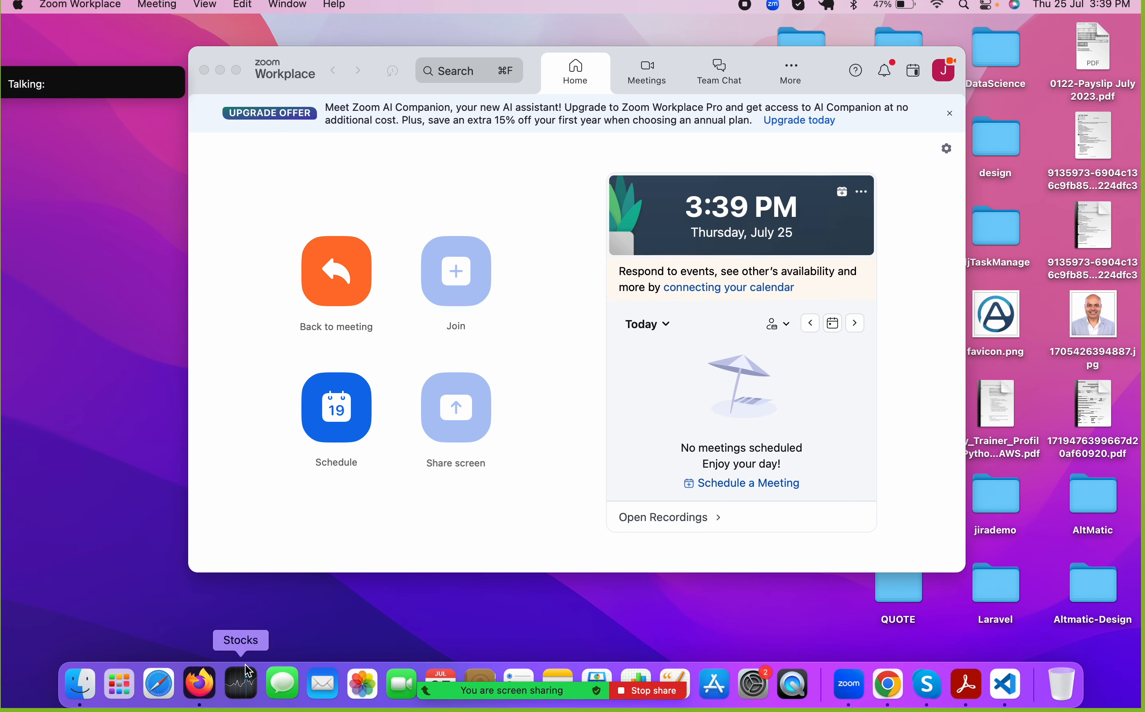
pyautogui.click(206, 669)
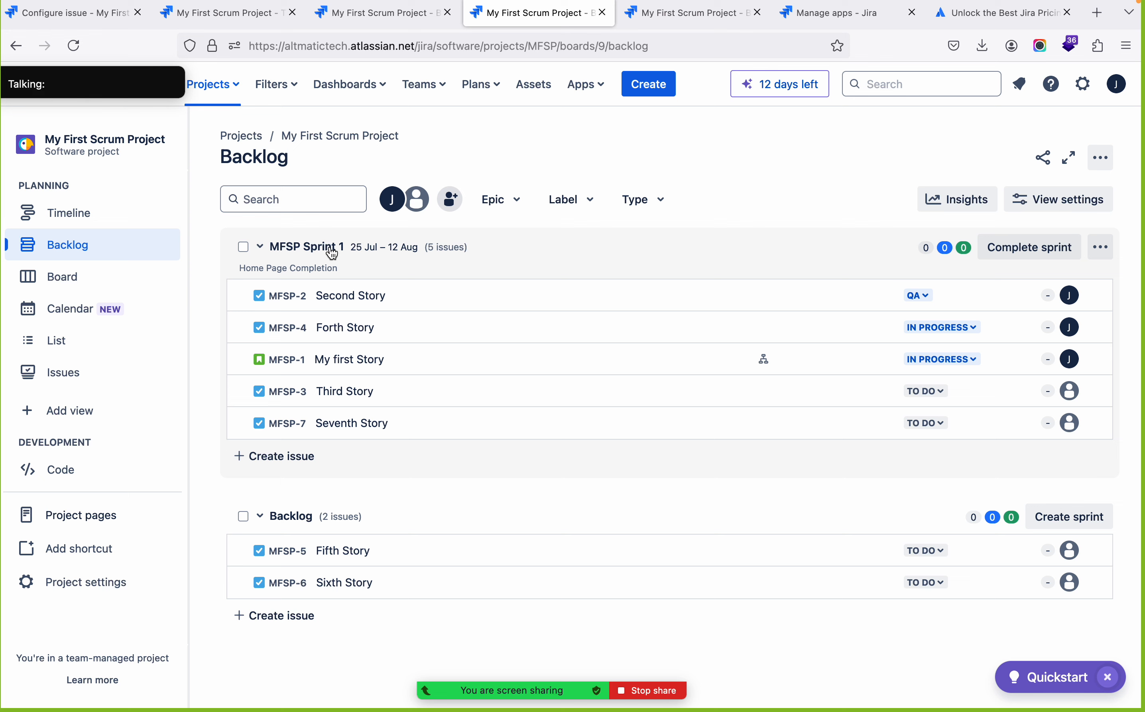
# Create a new sprint in the Scrum project from its backlog
pyautogui.click(1067, 518)
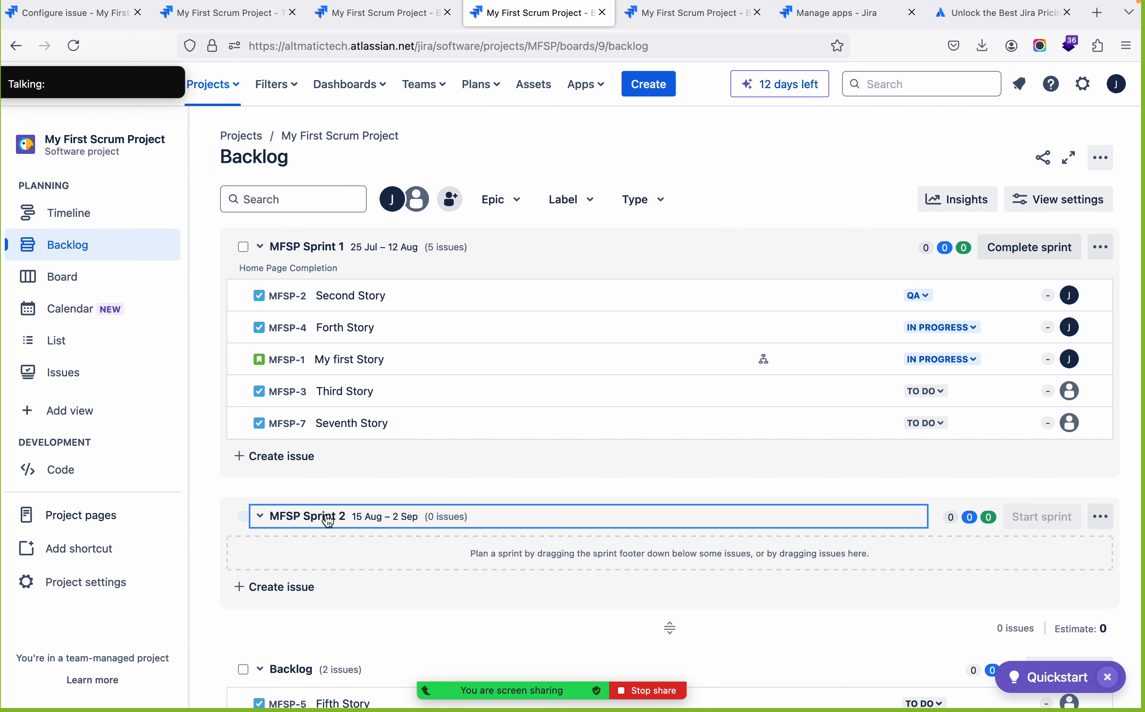
pyautogui.scroll(-3, 338, 631)
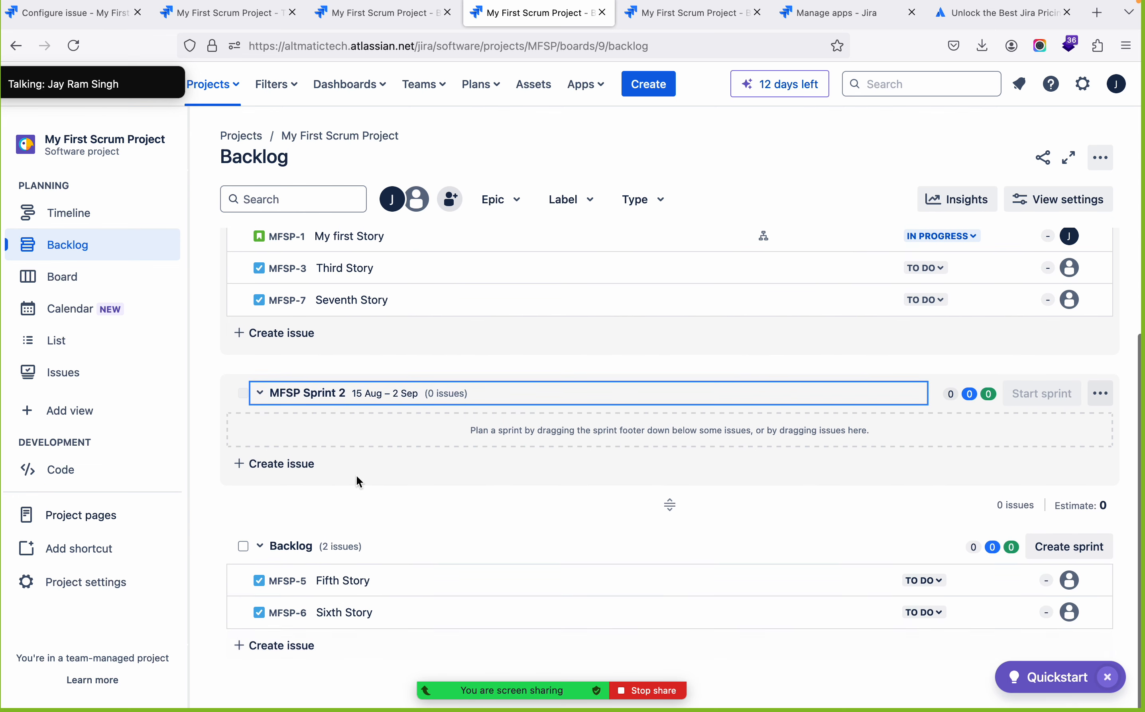
pyautogui.scroll(3, 362, 424)
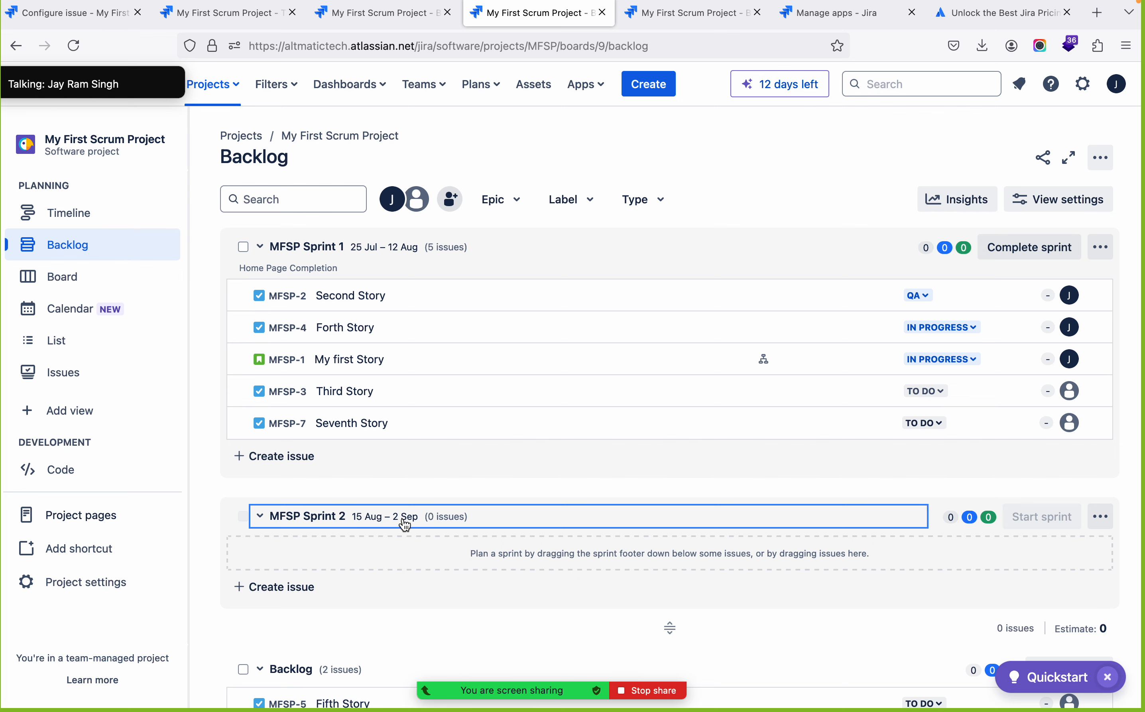
# Move Fifth Story and Sixth Story from the backlog into MFSP Sprint 2, placing Sixth Story first
pyautogui.scroll(-3, 358, 603)
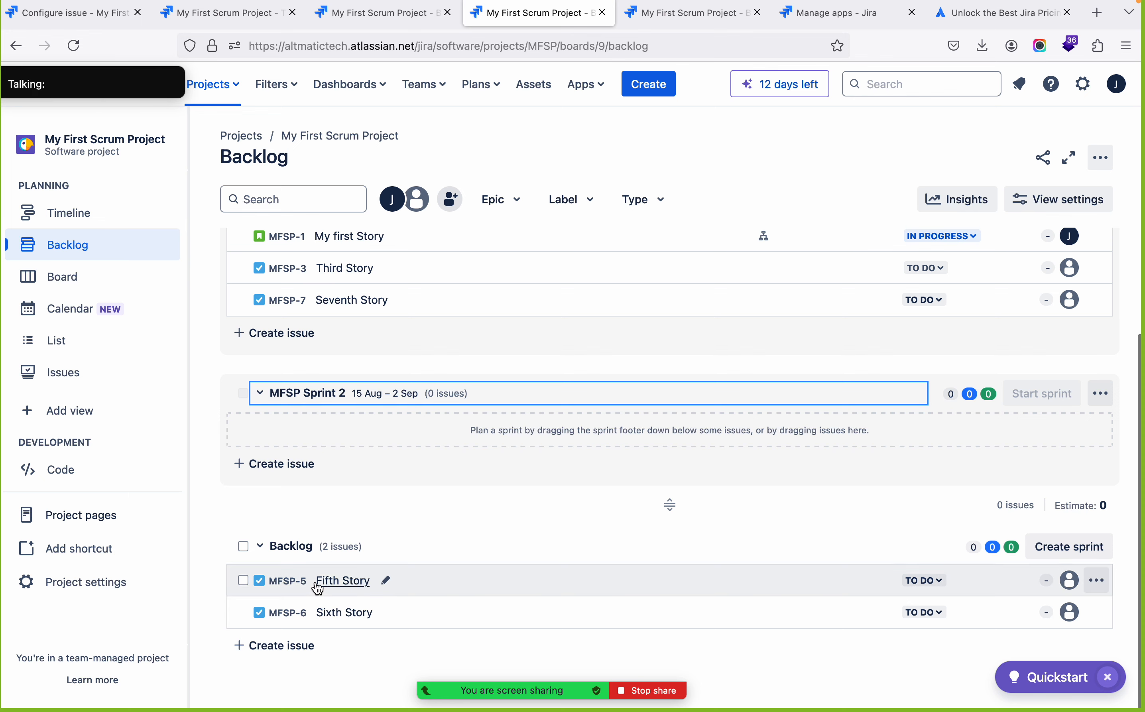
pyautogui.moveTo(302, 584); pyautogui.dragTo(365, 439)
pyautogui.moveTo(639, 582); pyautogui.dragTo(649, 422)
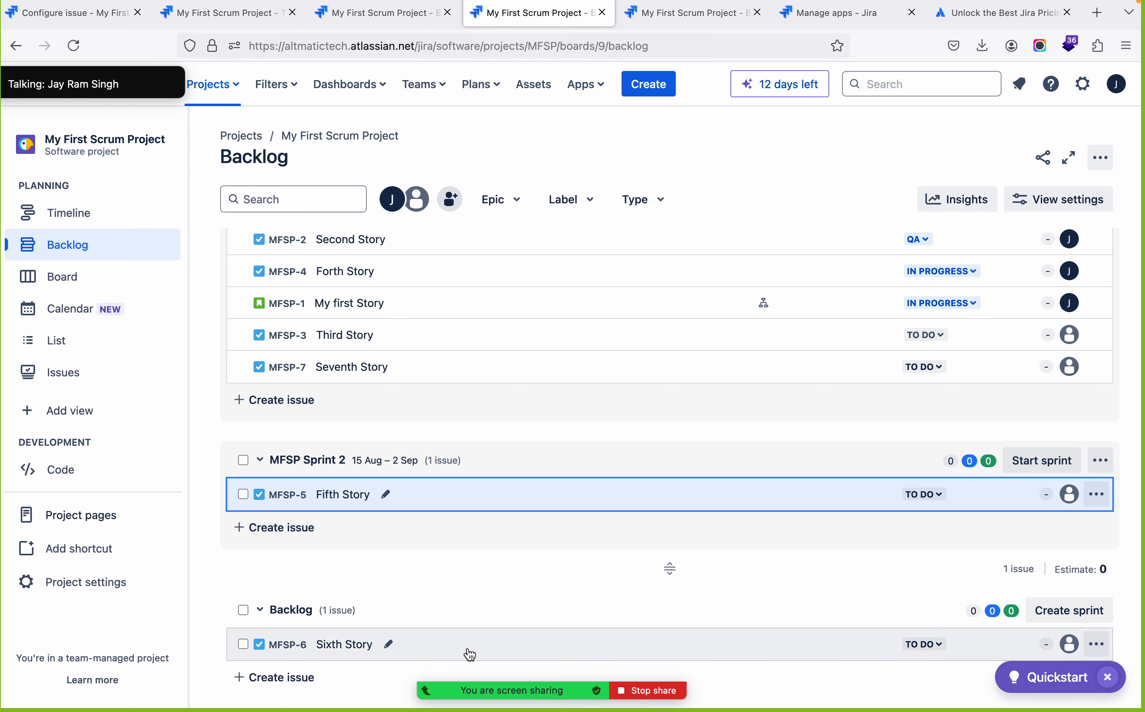
pyautogui.moveTo(471, 653); pyautogui.dragTo(543, 489)
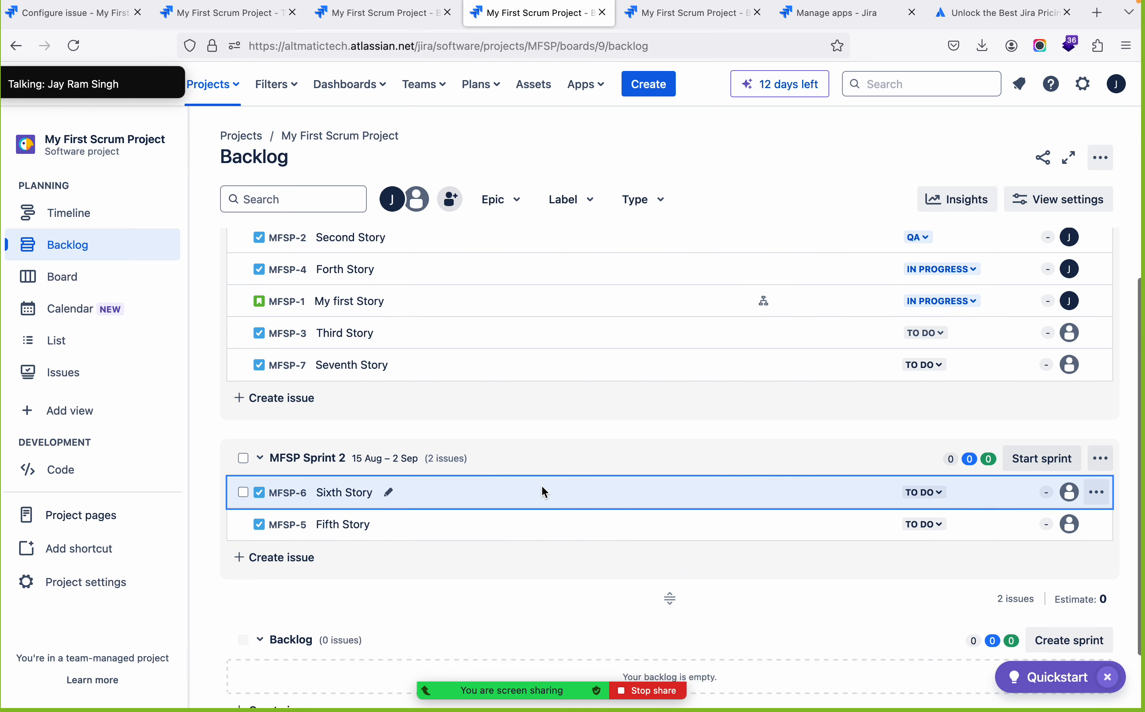
pyautogui.scroll(-2, 556, 575)
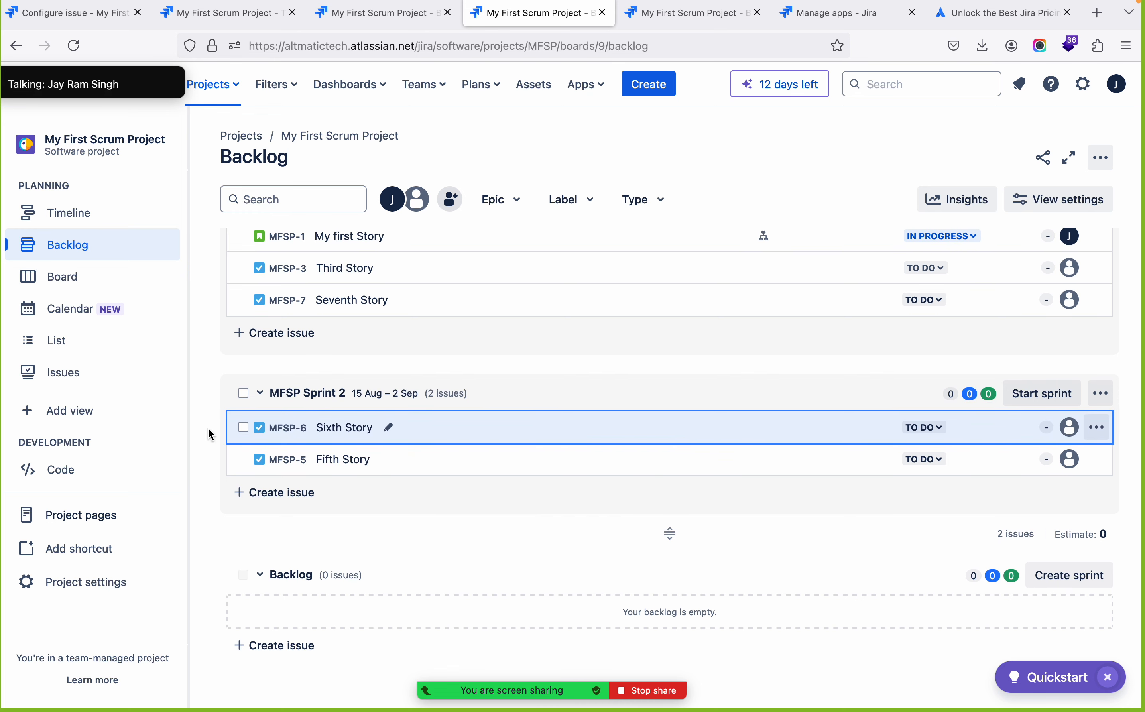
pyautogui.click(244, 393)
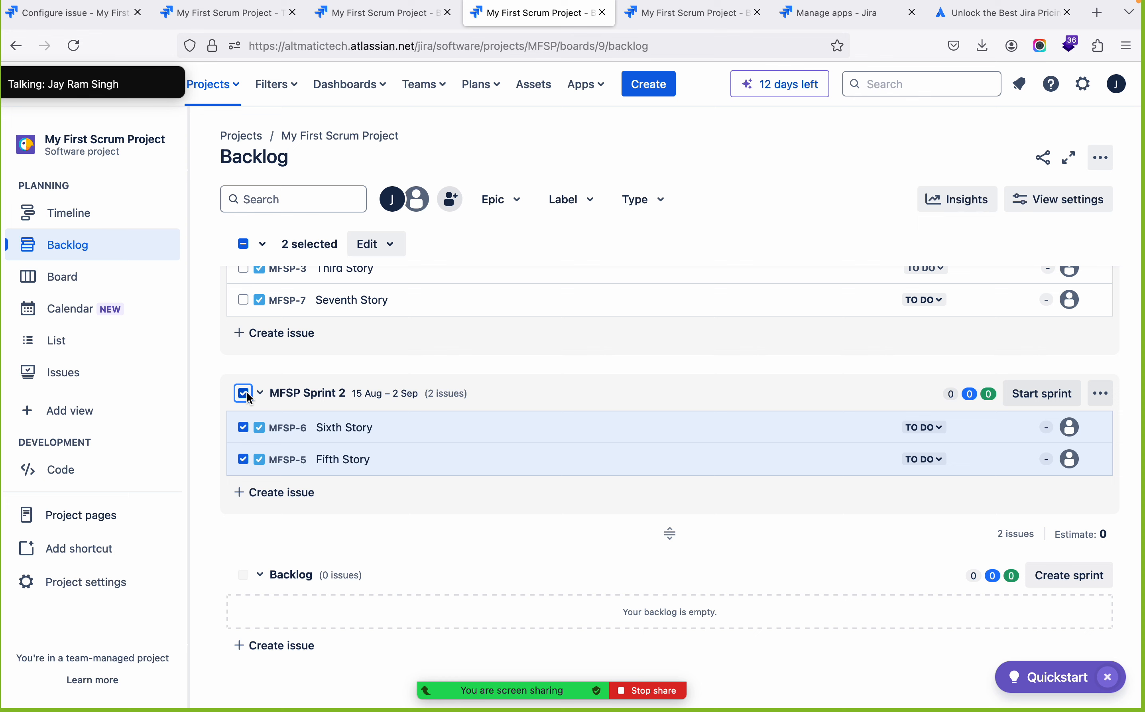
pyautogui.click(247, 393)
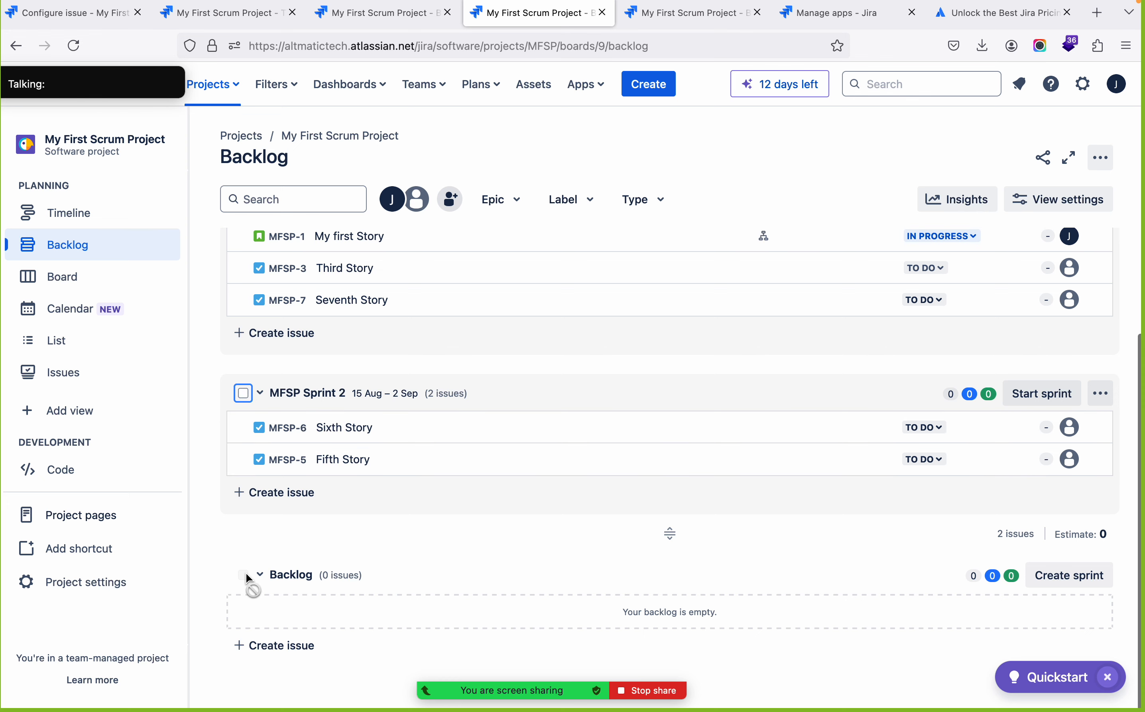
# Create a new task named t1 in the empty backlog
pyautogui.click(253, 645)
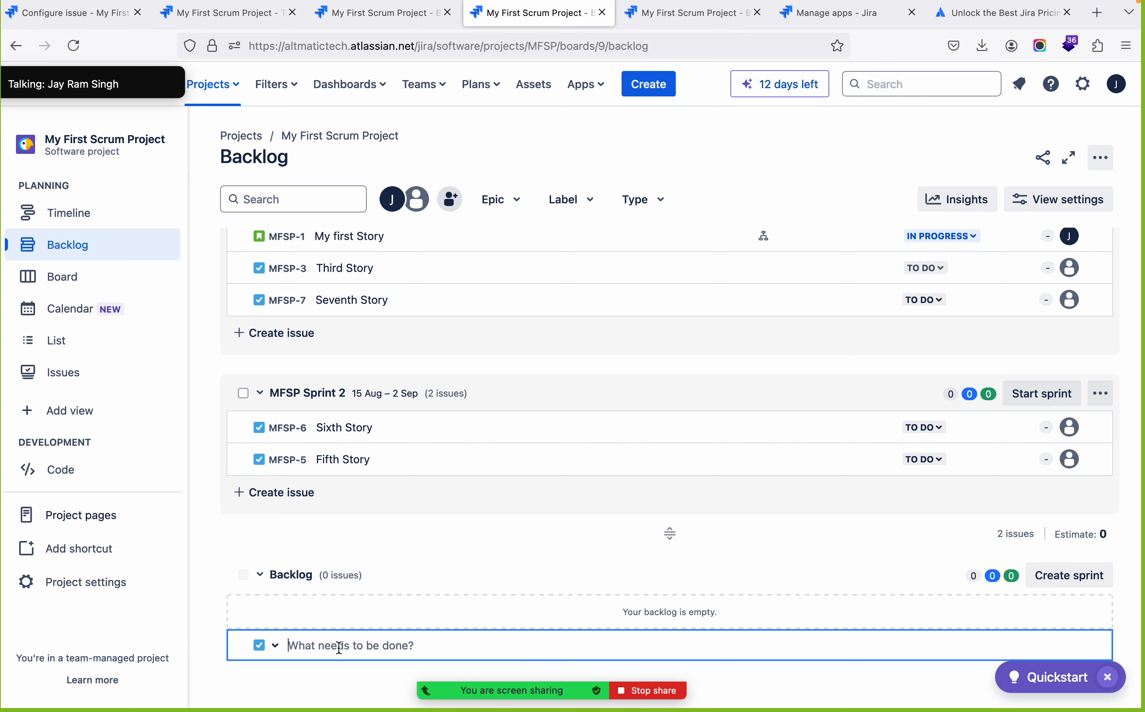
pyautogui.write('t1')
pyautogui.press('Return')
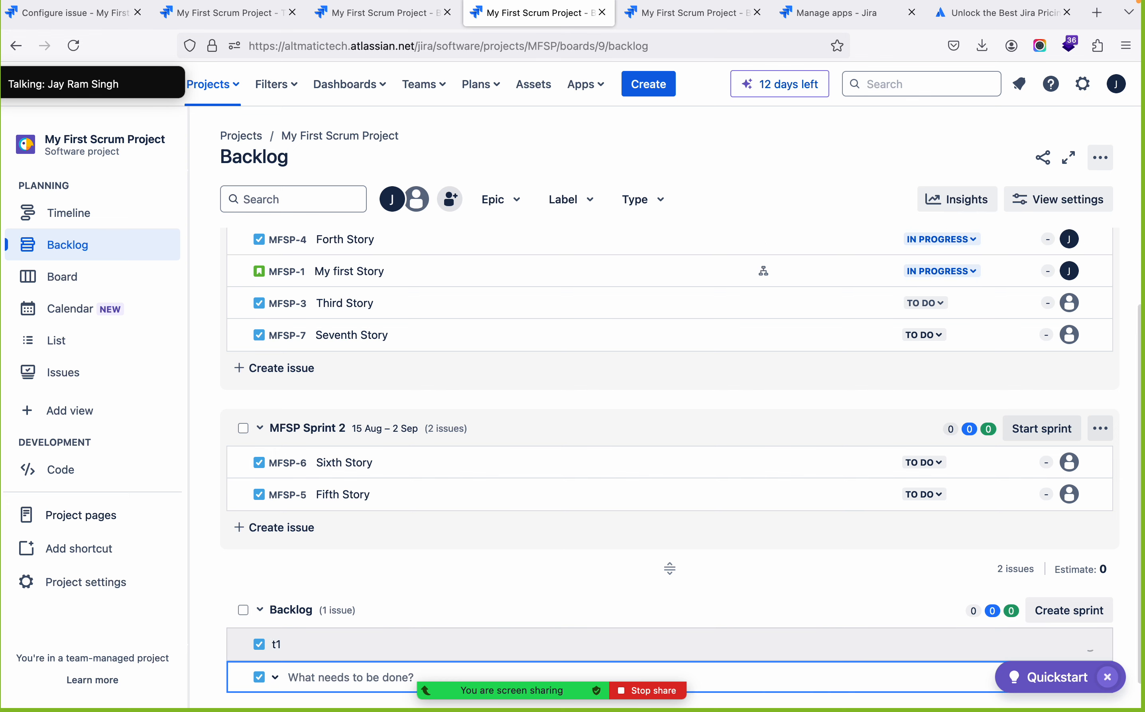
# Add two more tasks named t2 and t3 to the Scrum project's backlog
pyautogui.write('t2')
pyautogui.press('Return')
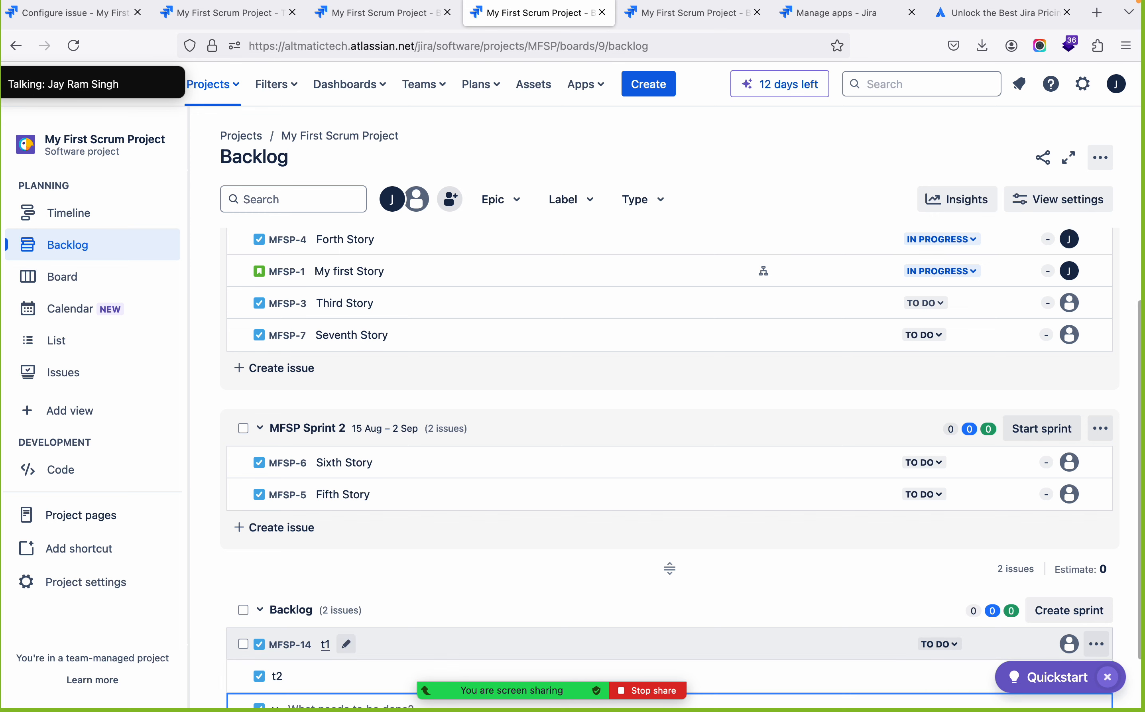
pyautogui.write('t3')
pyautogui.press('Return')
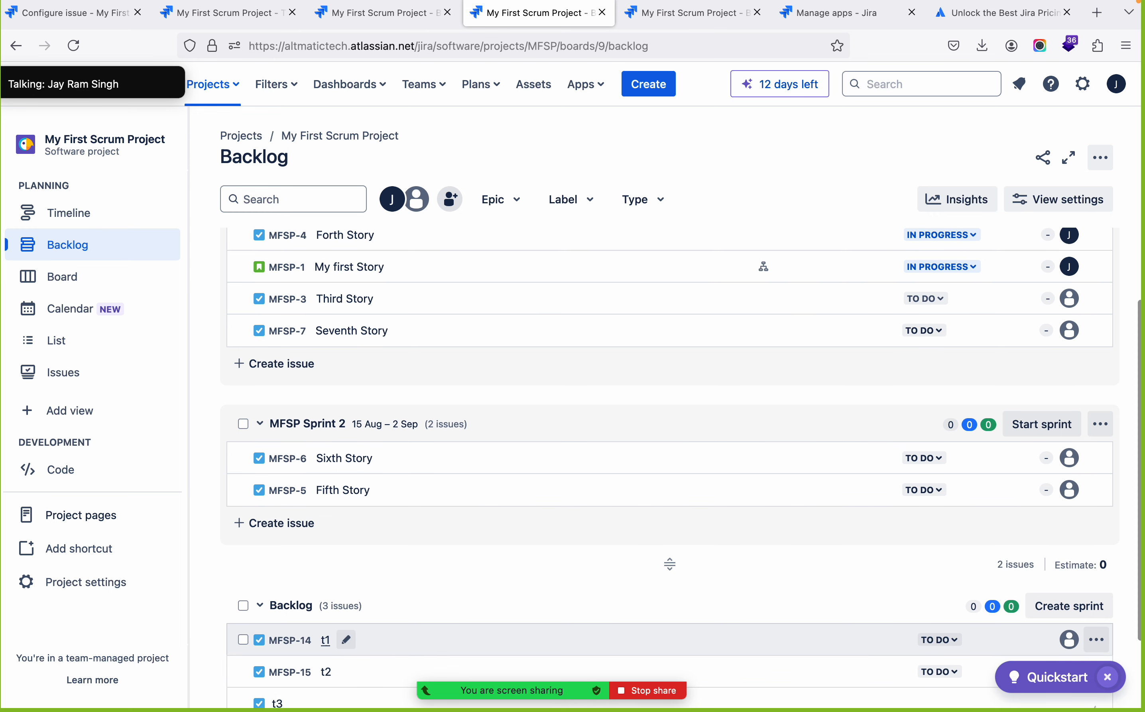
# Select all the backlog tasks t1, t2 and t3 and move them together into MFSP Sprint 2
pyautogui.click(244, 548)
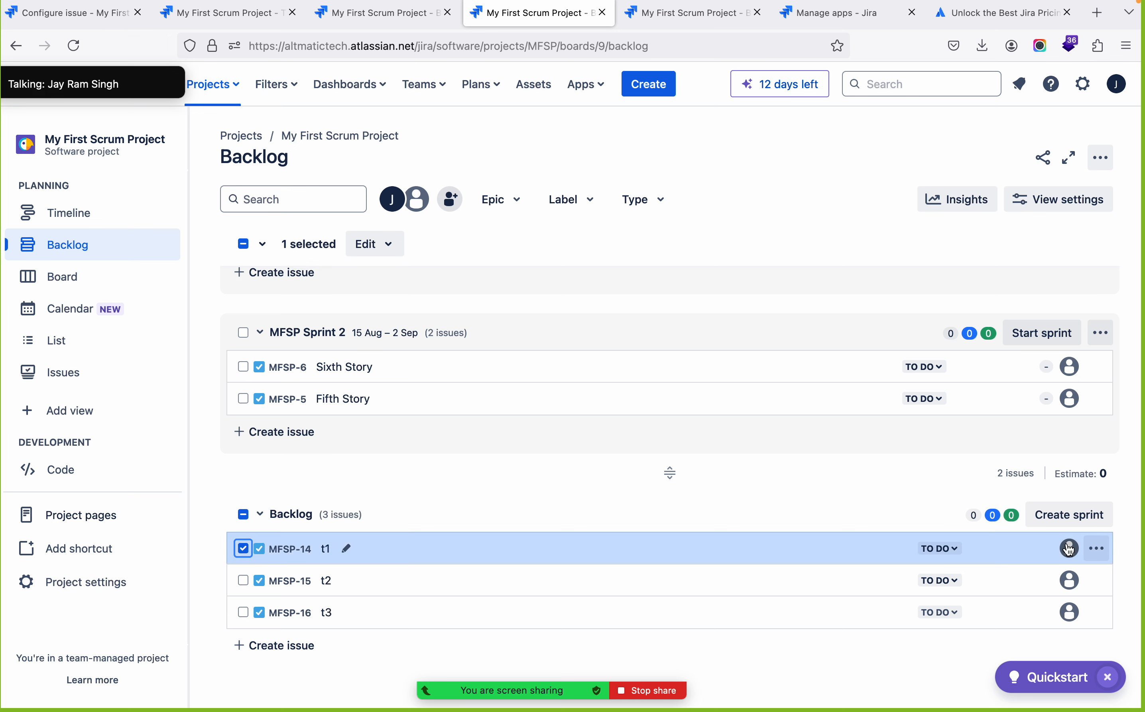
pyautogui.click(1097, 548)
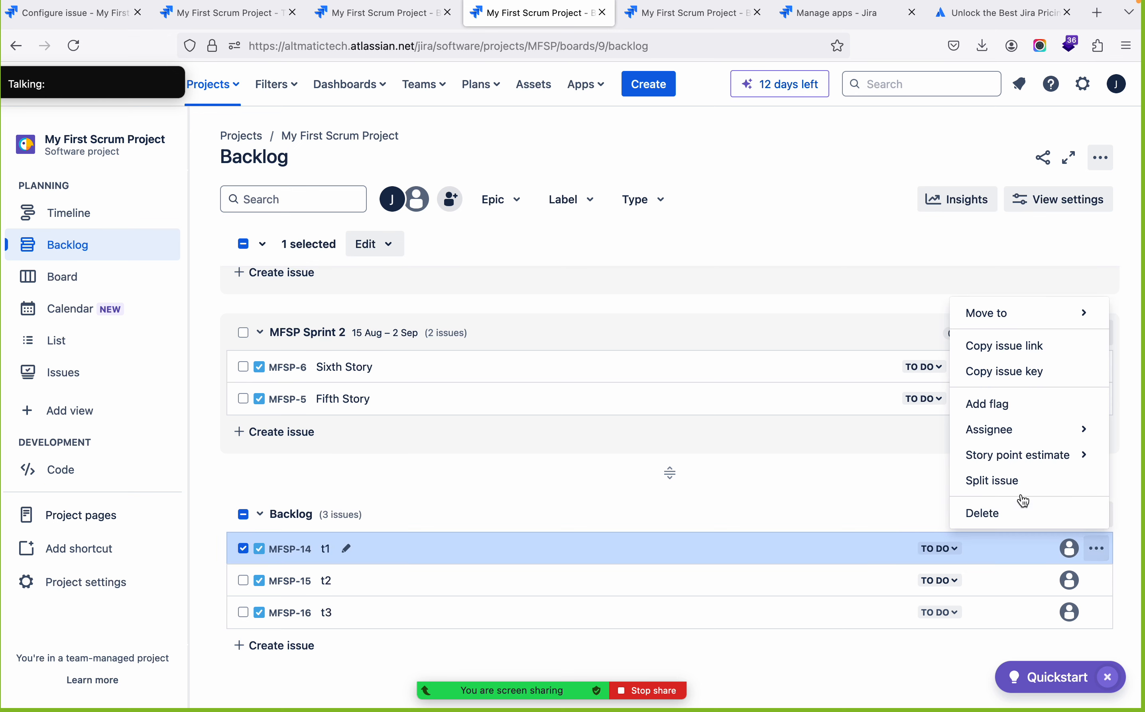
pyautogui.click(1055, 313)
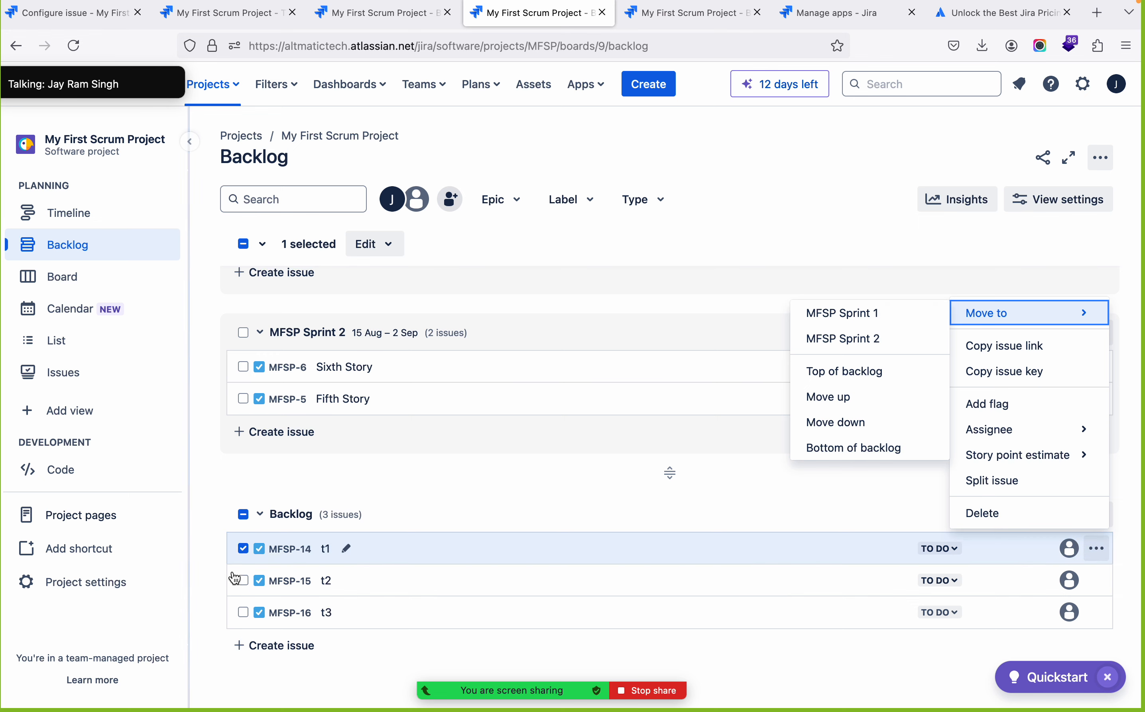
pyautogui.click(244, 515)
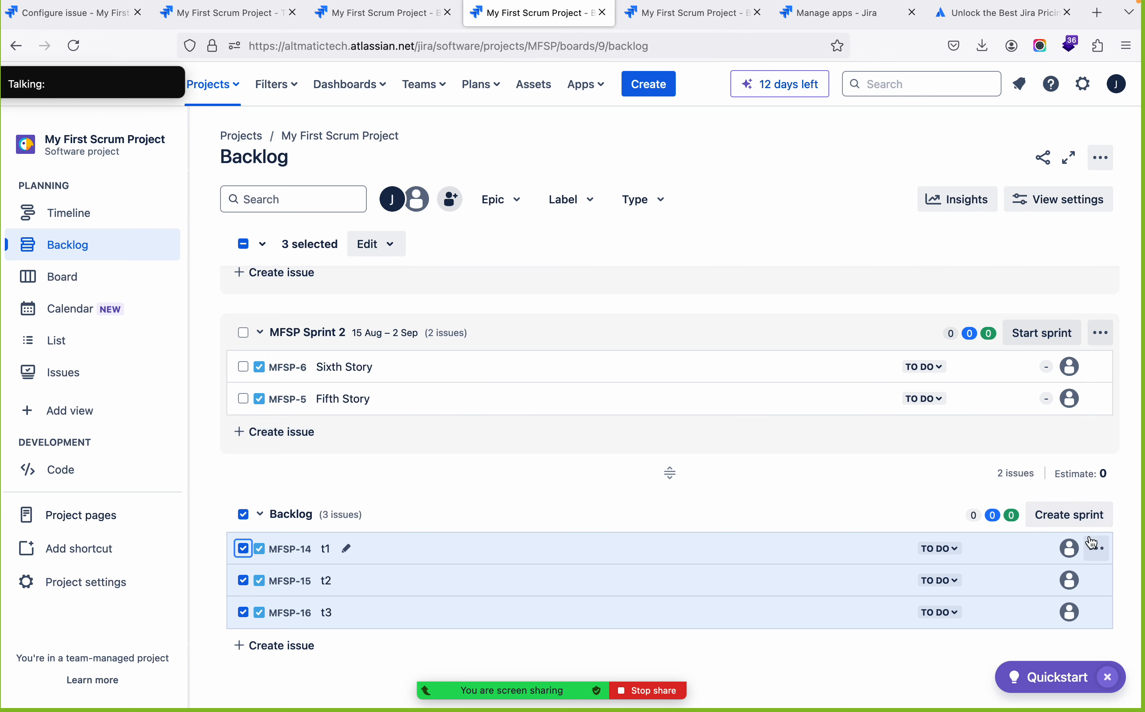
pyautogui.click(1098, 549)
pyautogui.moveTo(1036, 366)
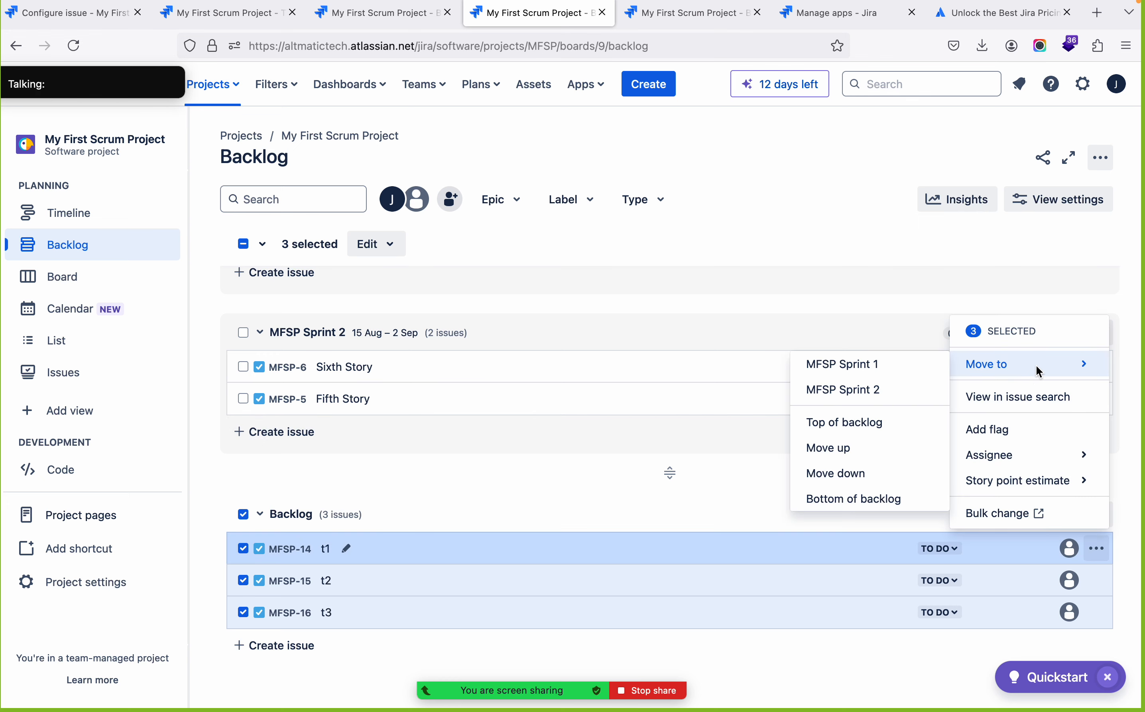
pyautogui.click(868, 390)
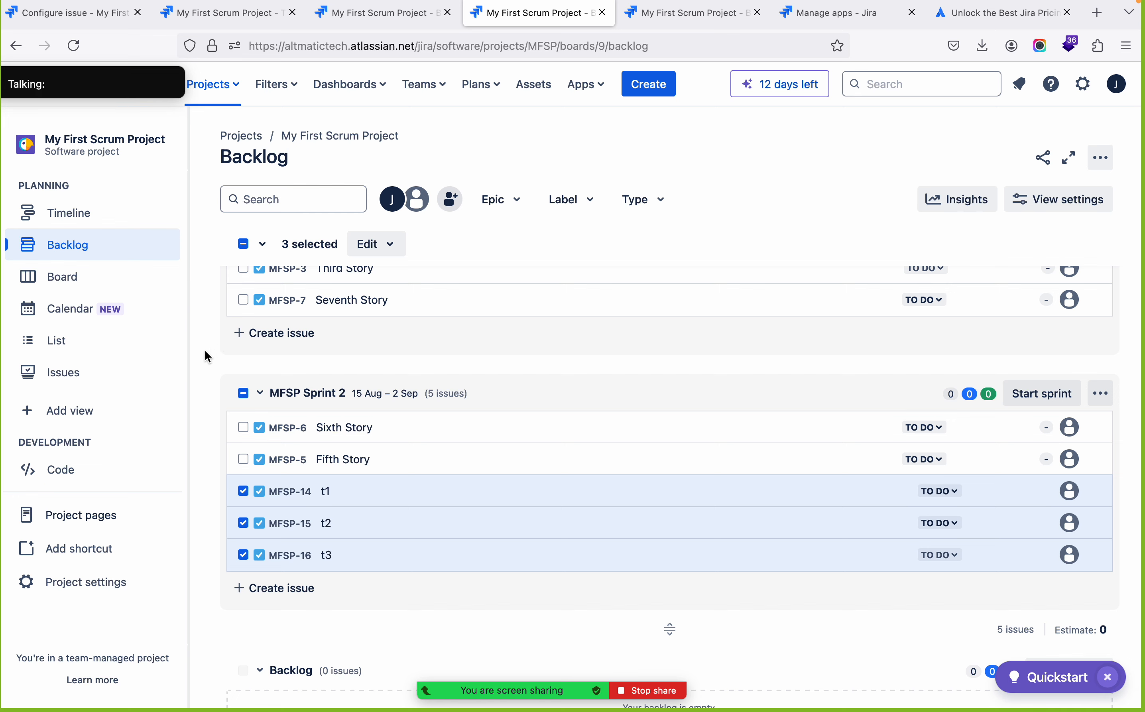
pyautogui.scroll(4, 714, 376)
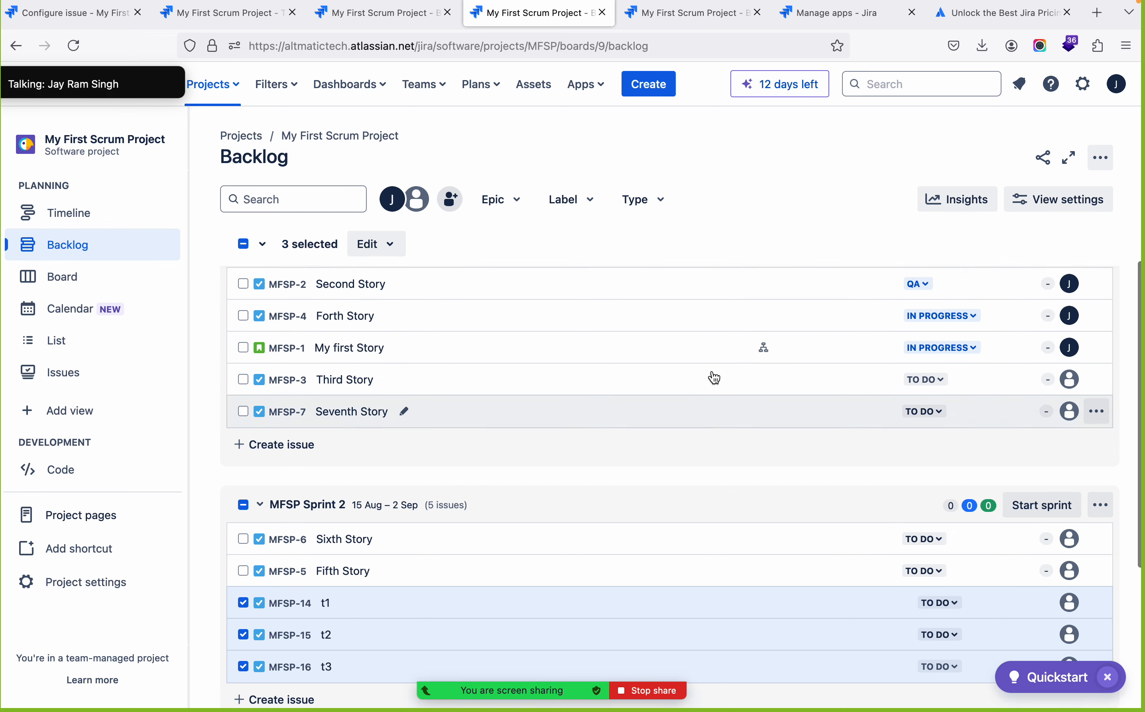
pyautogui.scroll(-6, 714, 377)
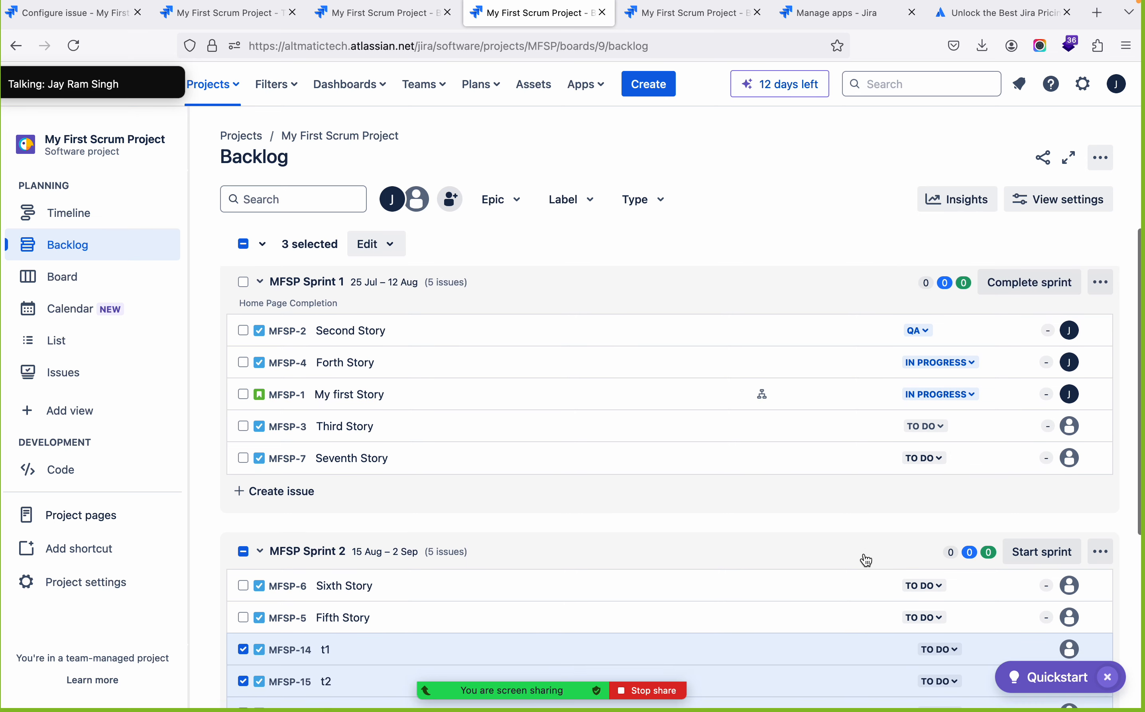
pyautogui.scroll(-5, 867, 561)
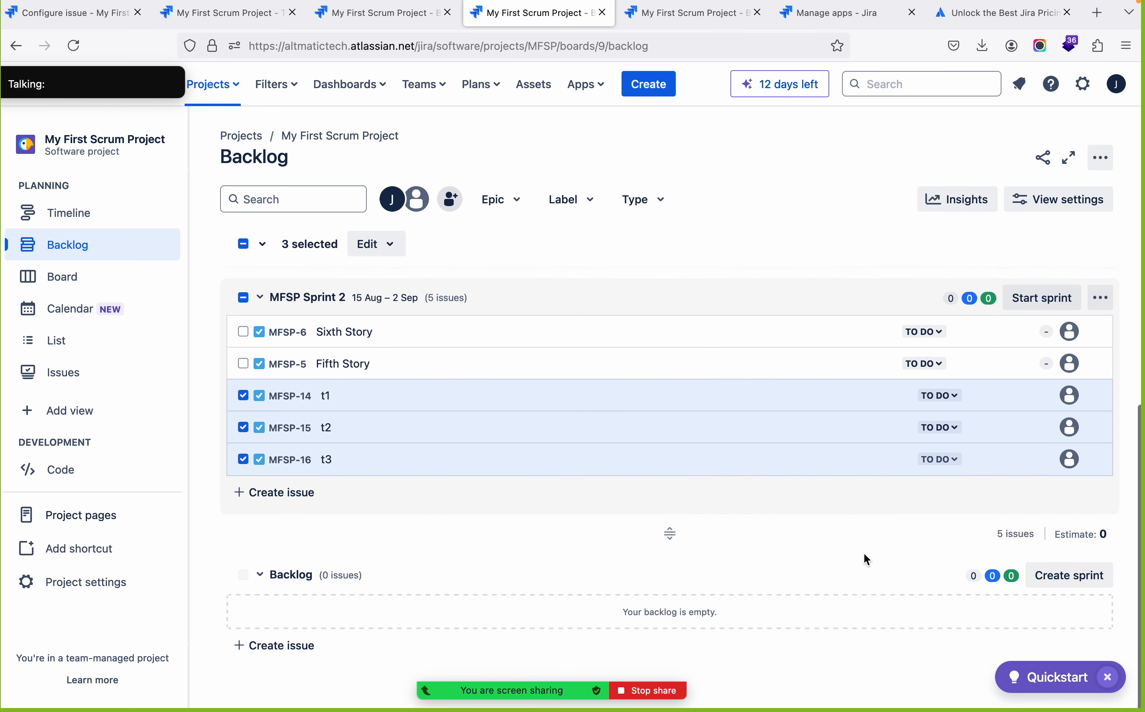
pyautogui.scroll(5, 596, 535)
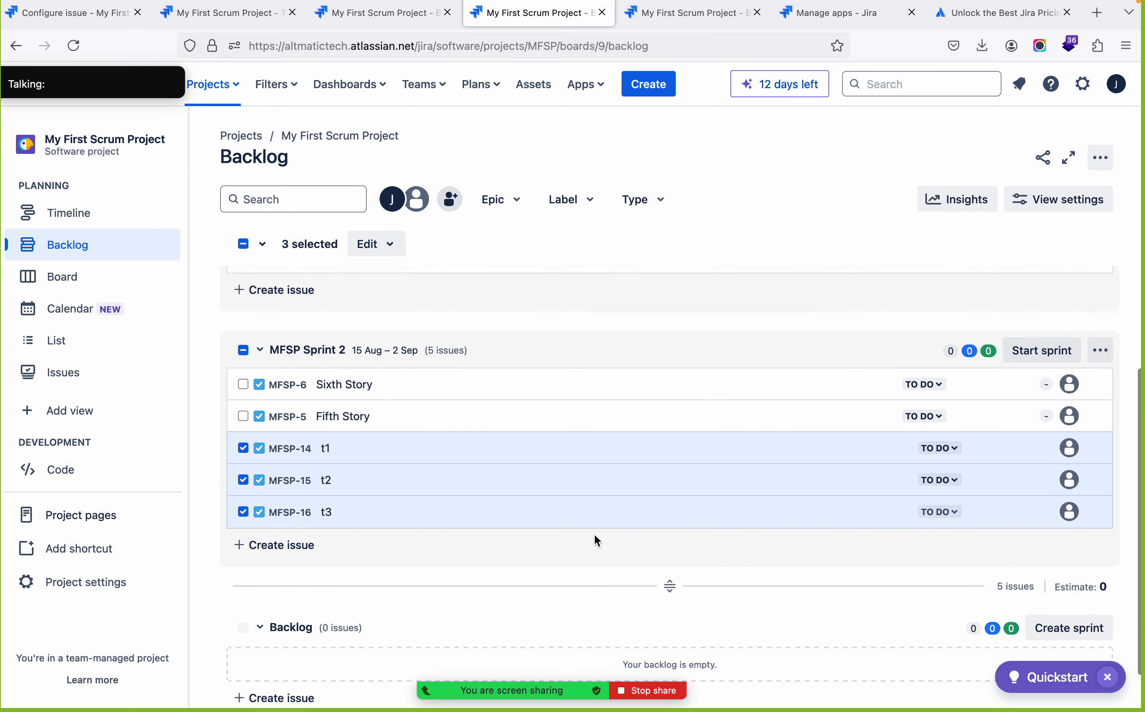
# Check the Zoom meeting's participant grid, switch to the slide presentation and minimise the grid
pyautogui.press('super+Tab')
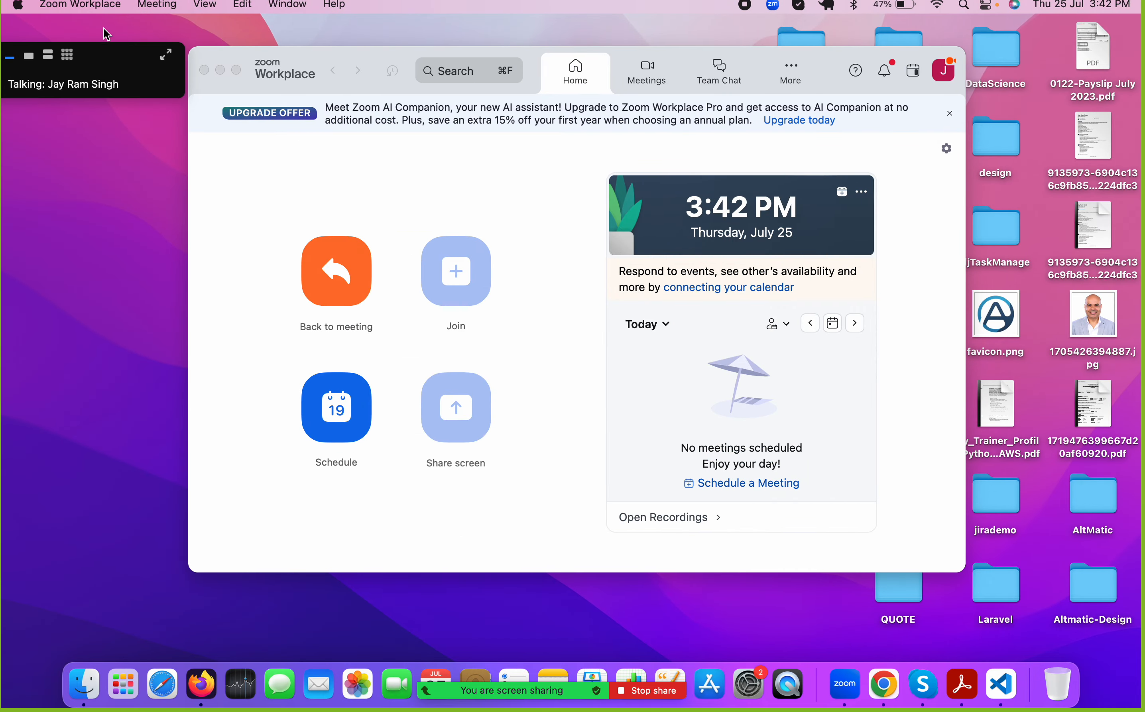
pyautogui.click(68, 56)
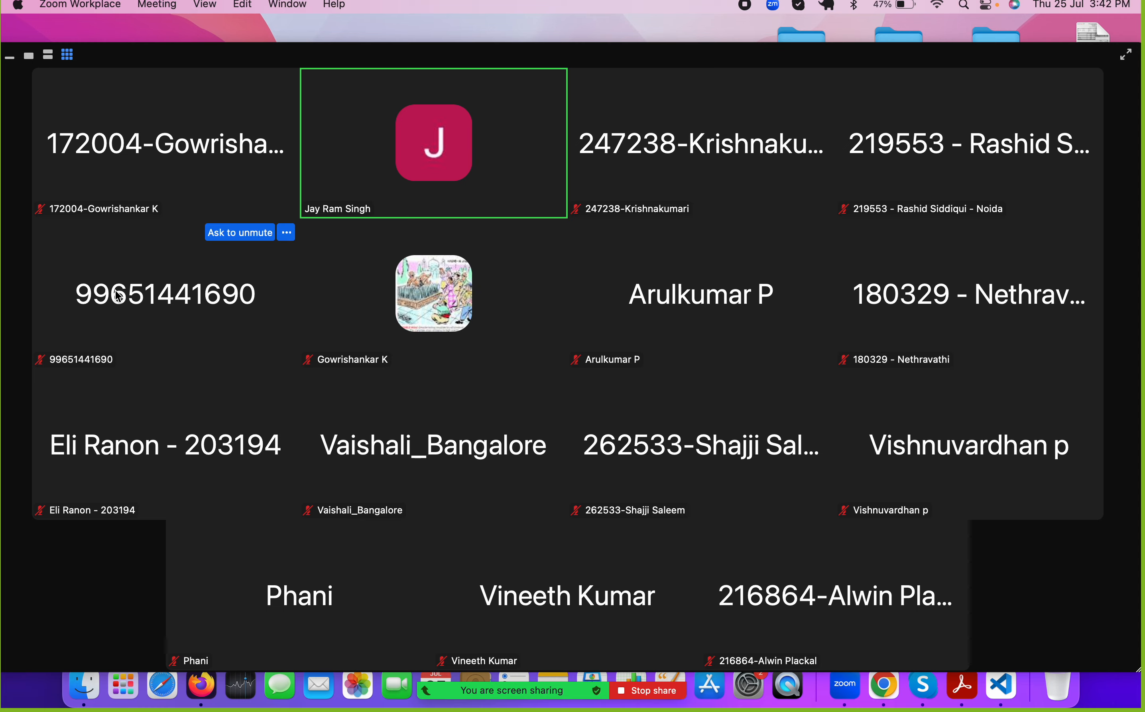
pyautogui.press('super+Tab')
pyautogui.press('super+Tab')
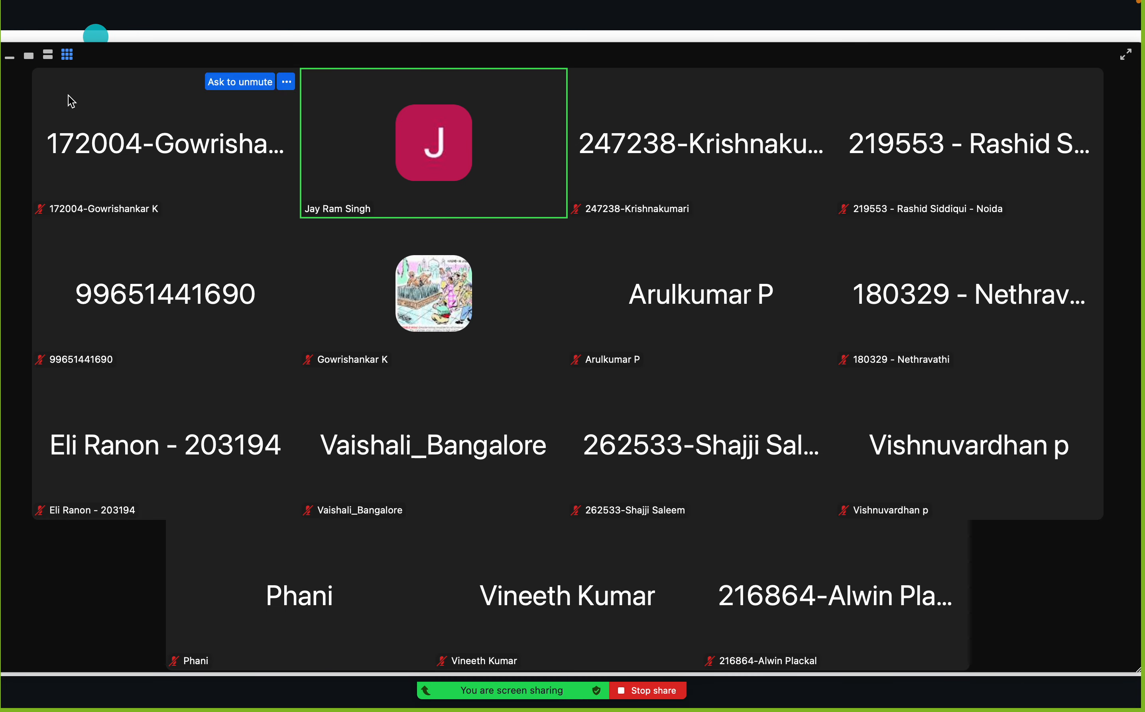
pyautogui.click(10, 57)
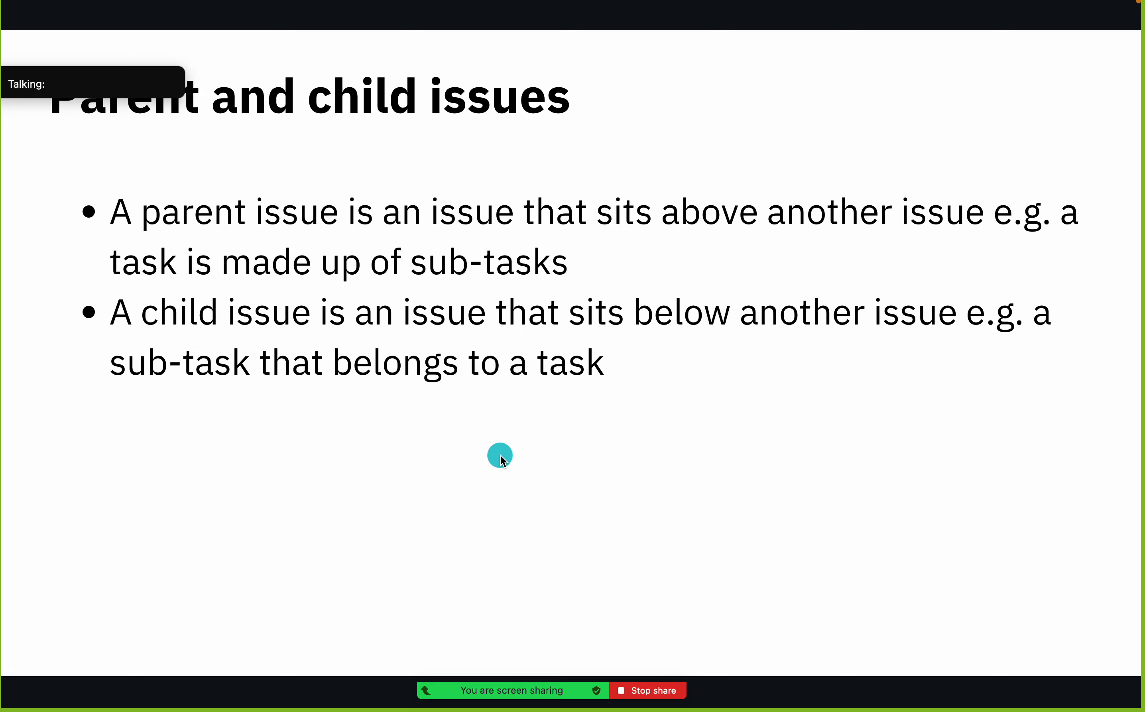
# Advance the presentation to the Linked issues slide and move the Zoom bar clear of the slide's title
pyautogui.click(1006, 402)
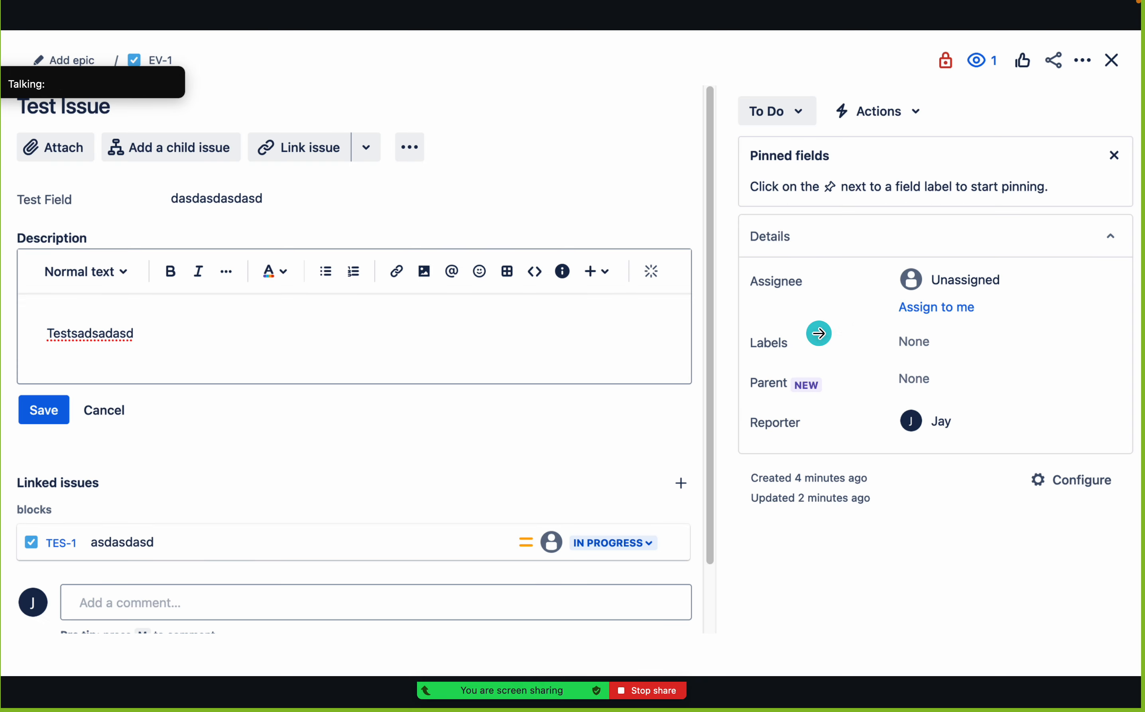
pyautogui.click(1015, 345)
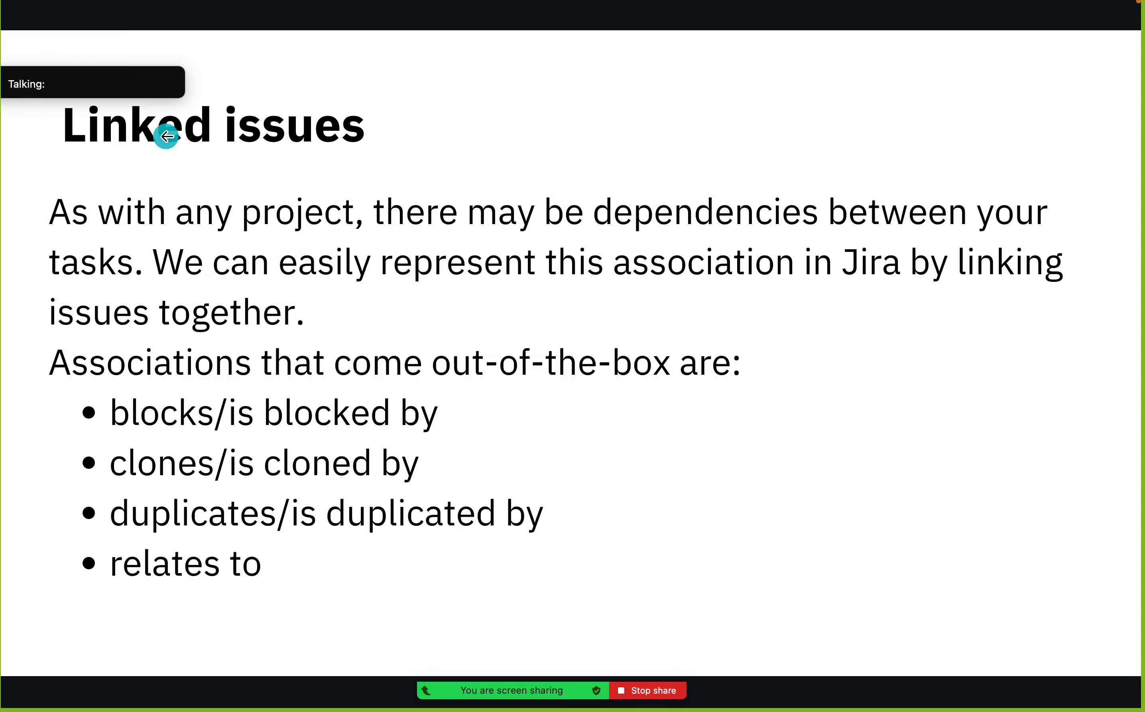
pyautogui.moveTo(157, 89); pyautogui.dragTo(1104, 85)
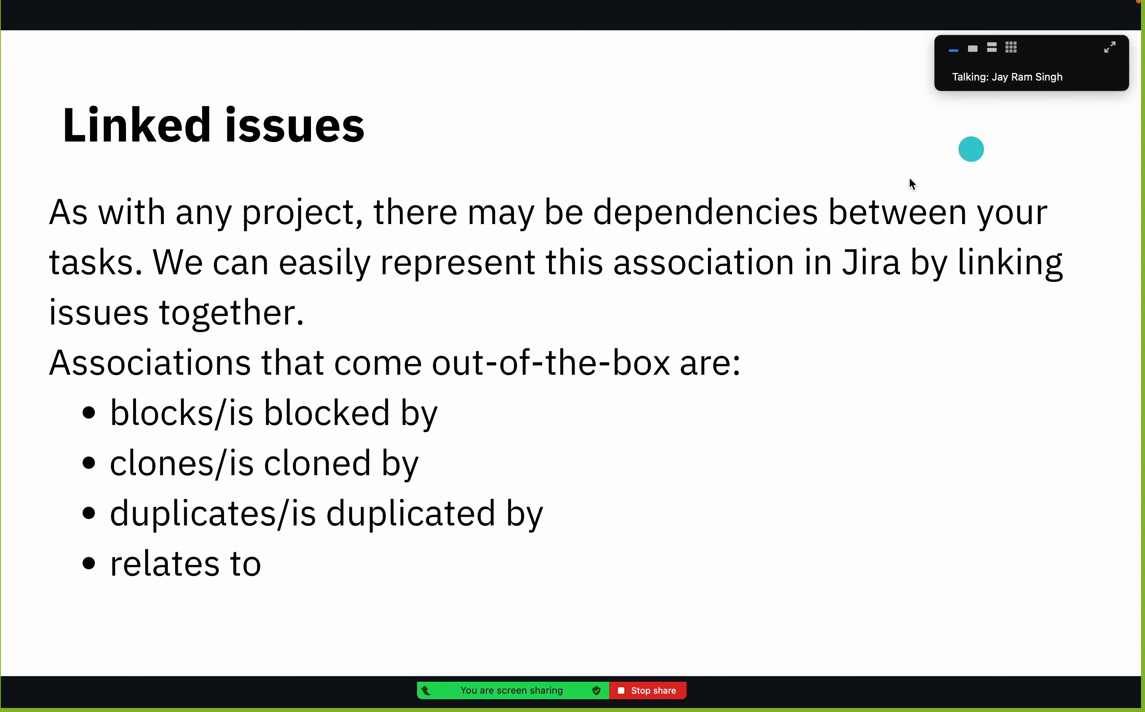
# Switch back to the Jira backlog in Firefox and open task t3 from MFSP Sprint 2 on its own page
pyautogui.press('super+Tab')
pyautogui.press('super+Tab')
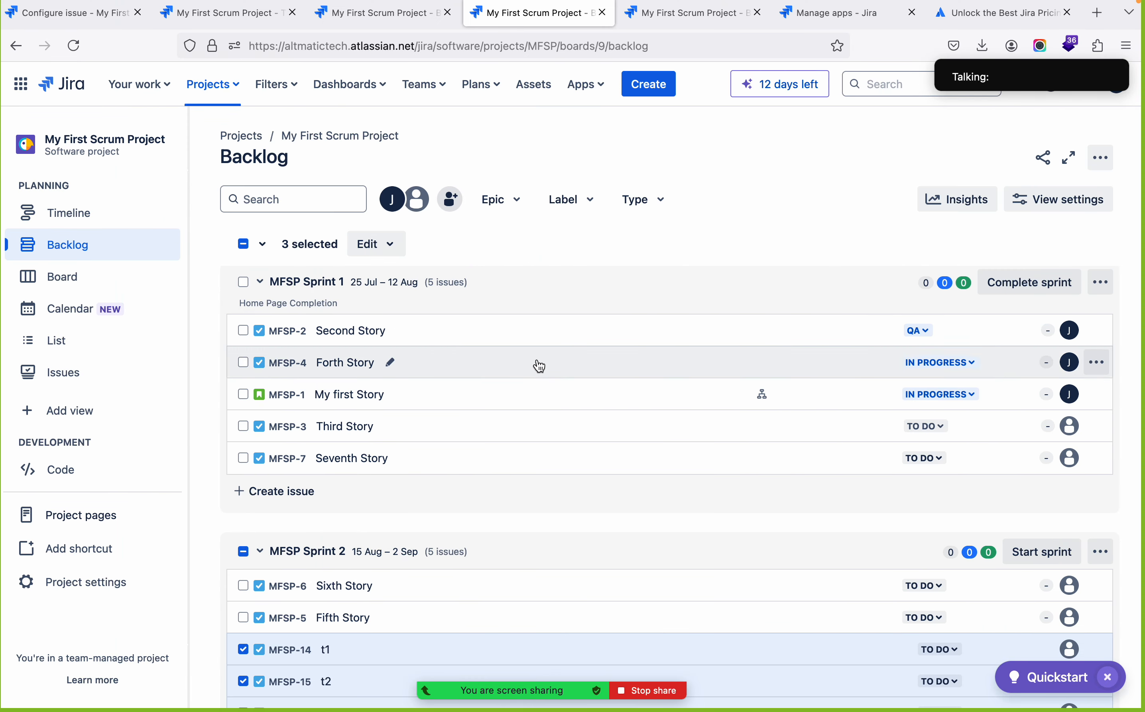
pyautogui.scroll(-5, 540, 367)
pyautogui.scroll(5, 540, 366)
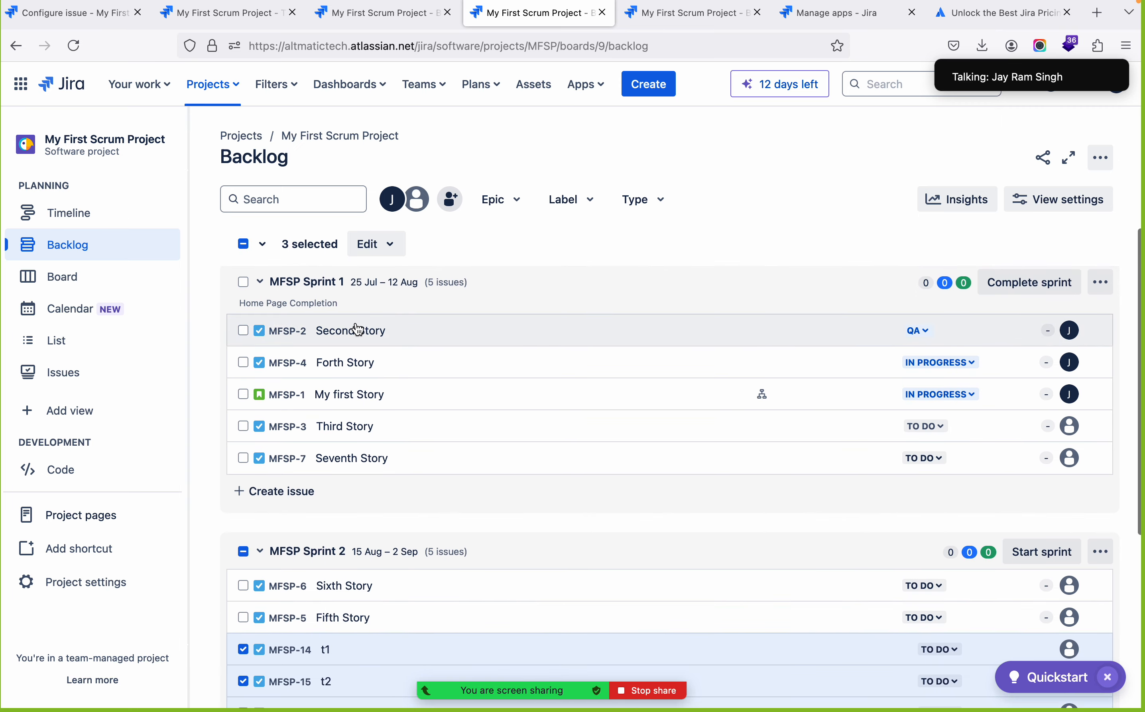
pyautogui.scroll(-3, 335, 585)
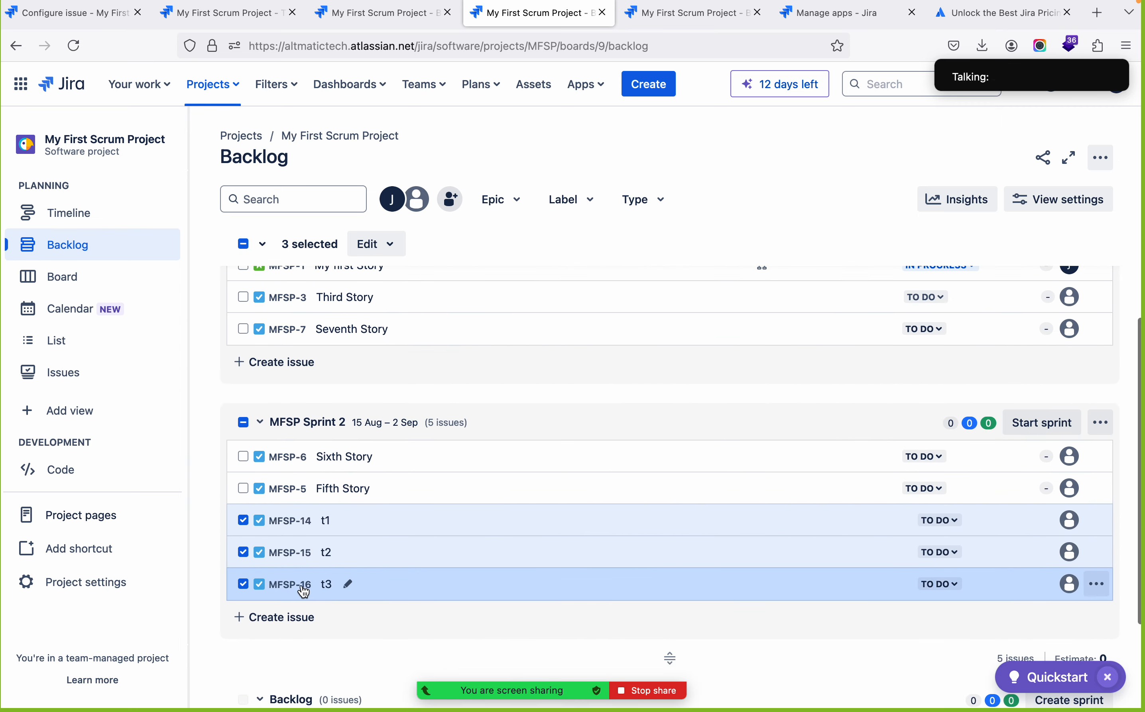
pyautogui.click(328, 586)
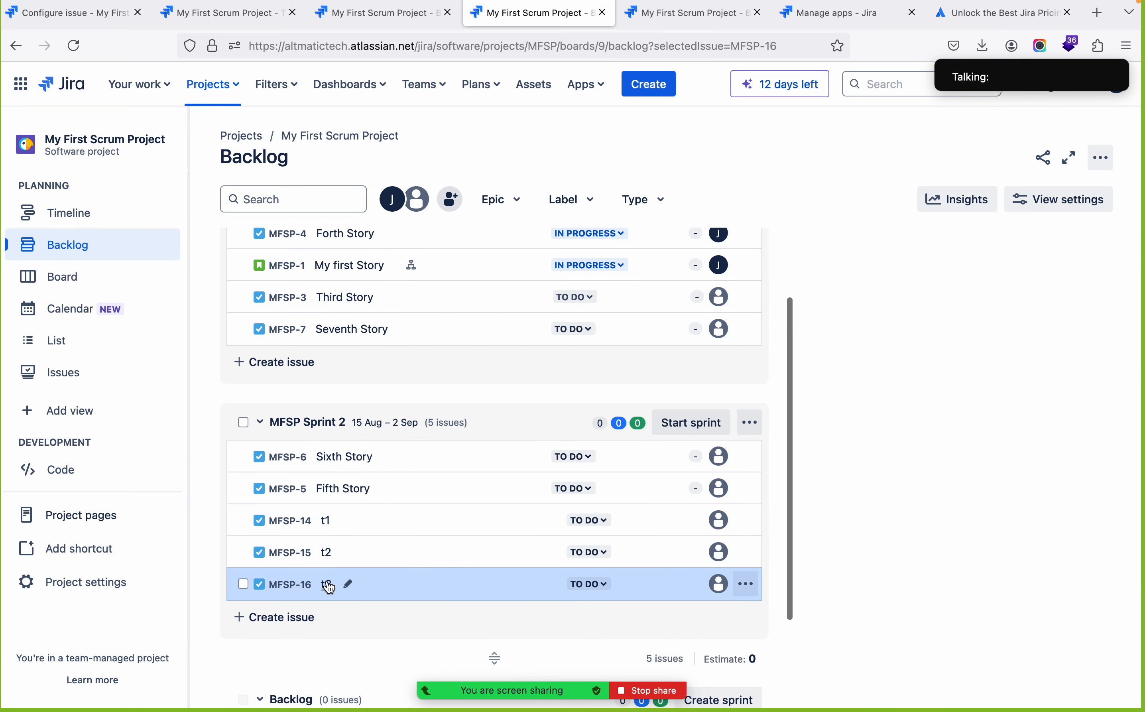
pyautogui.scroll(-5, 983, 348)
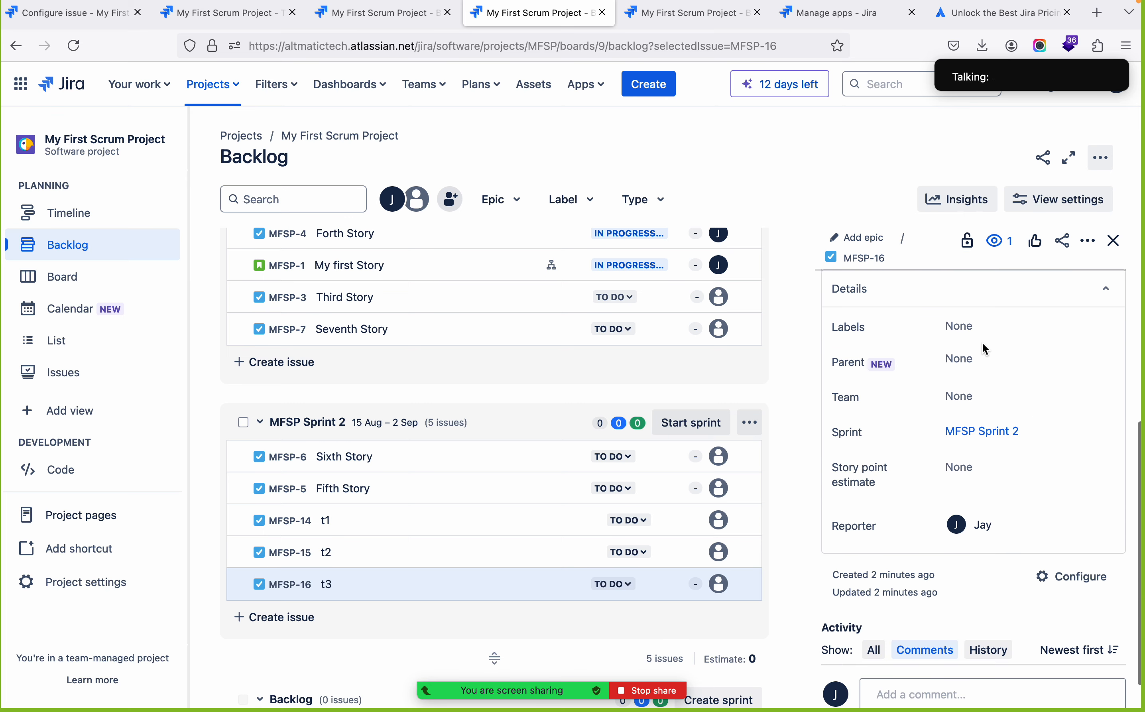
pyautogui.scroll(5, 984, 348)
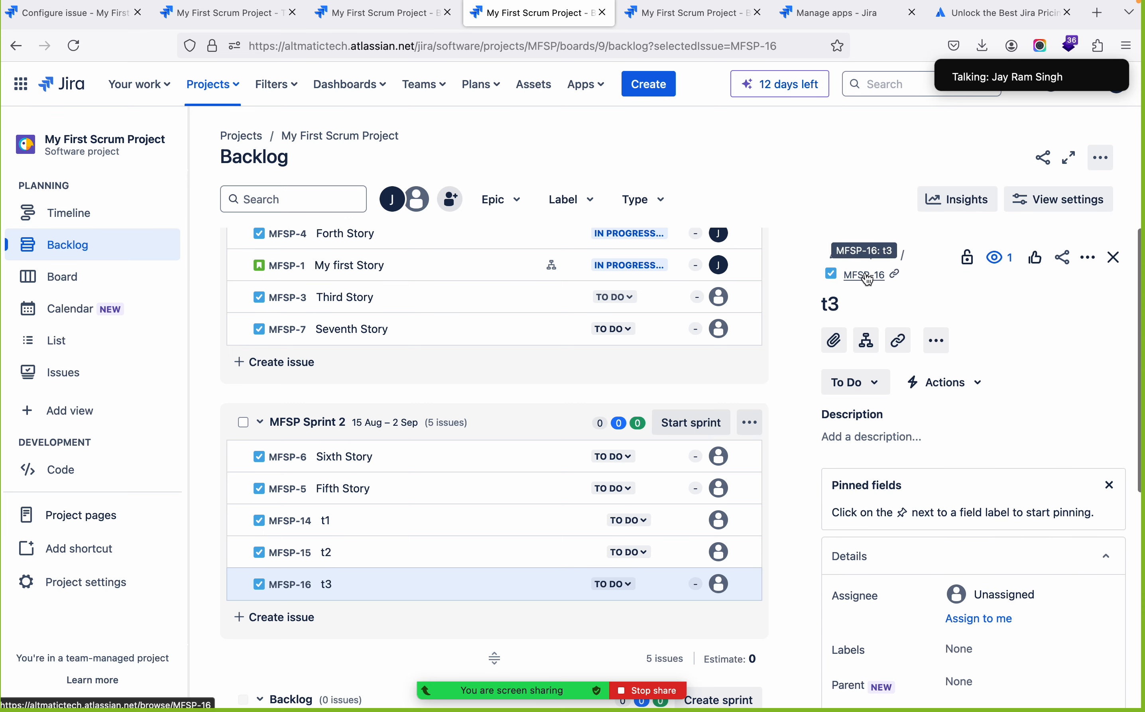
pyautogui.click(868, 275)
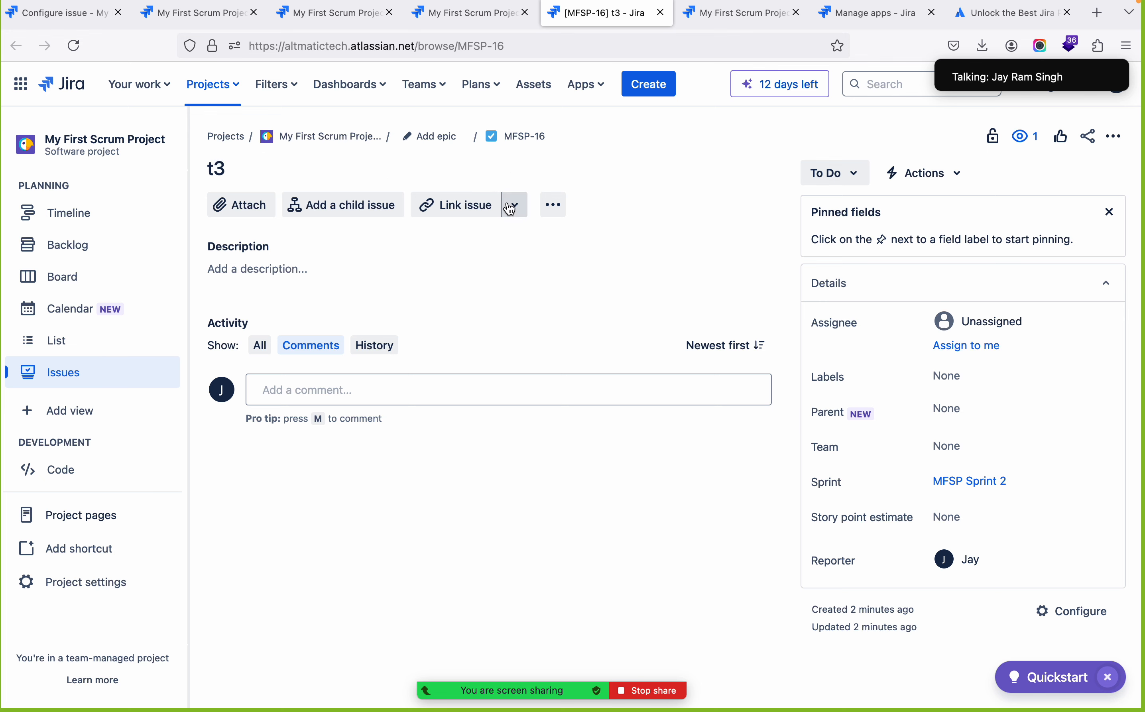
# Link task t3 to MFSP-8 Task1 with the "is blocked by" relationship
pyautogui.click(476, 219)
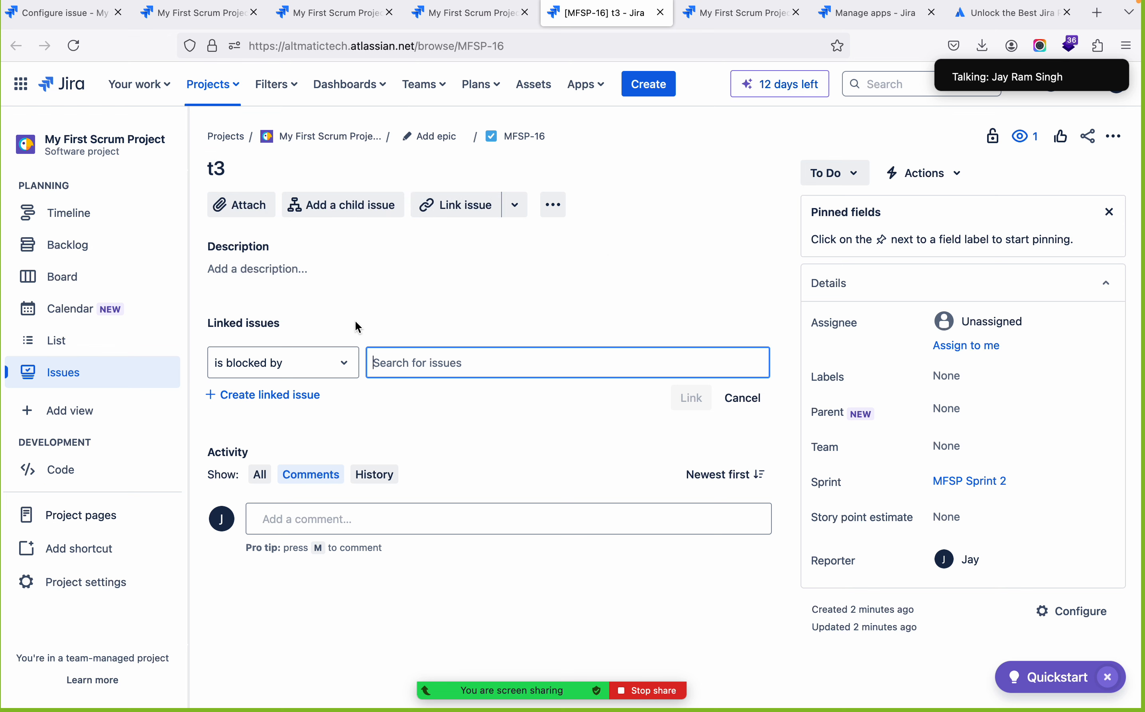
pyautogui.click(484, 369)
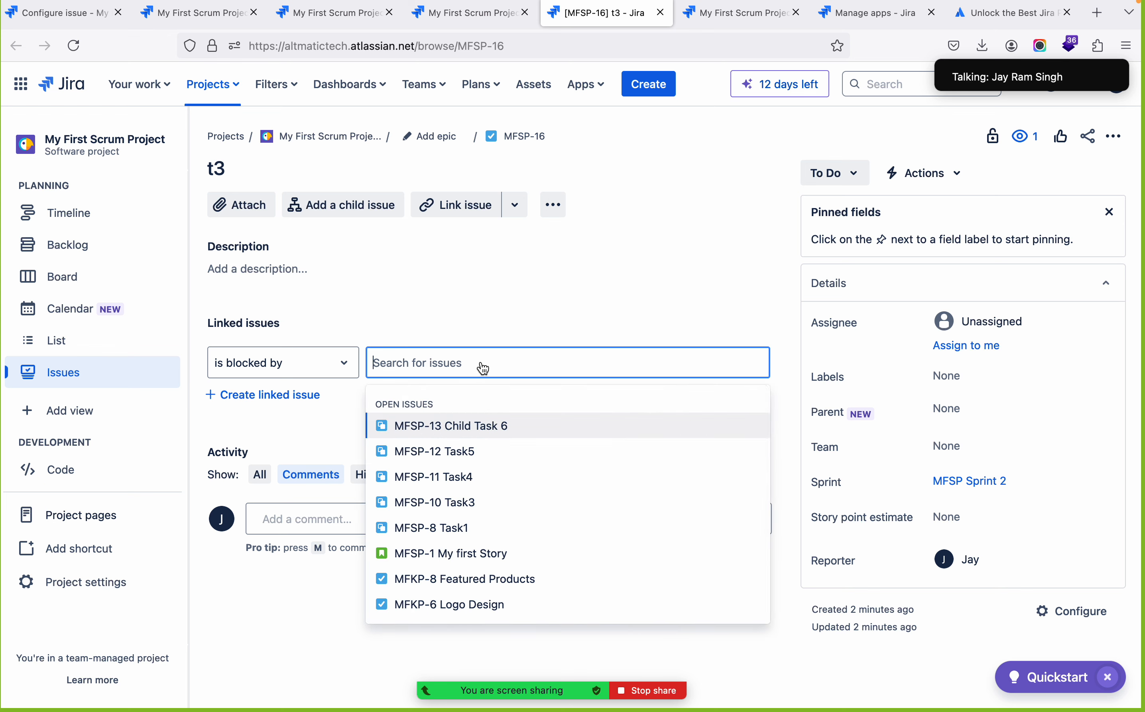
pyautogui.click(461, 530)
pyautogui.click(691, 395)
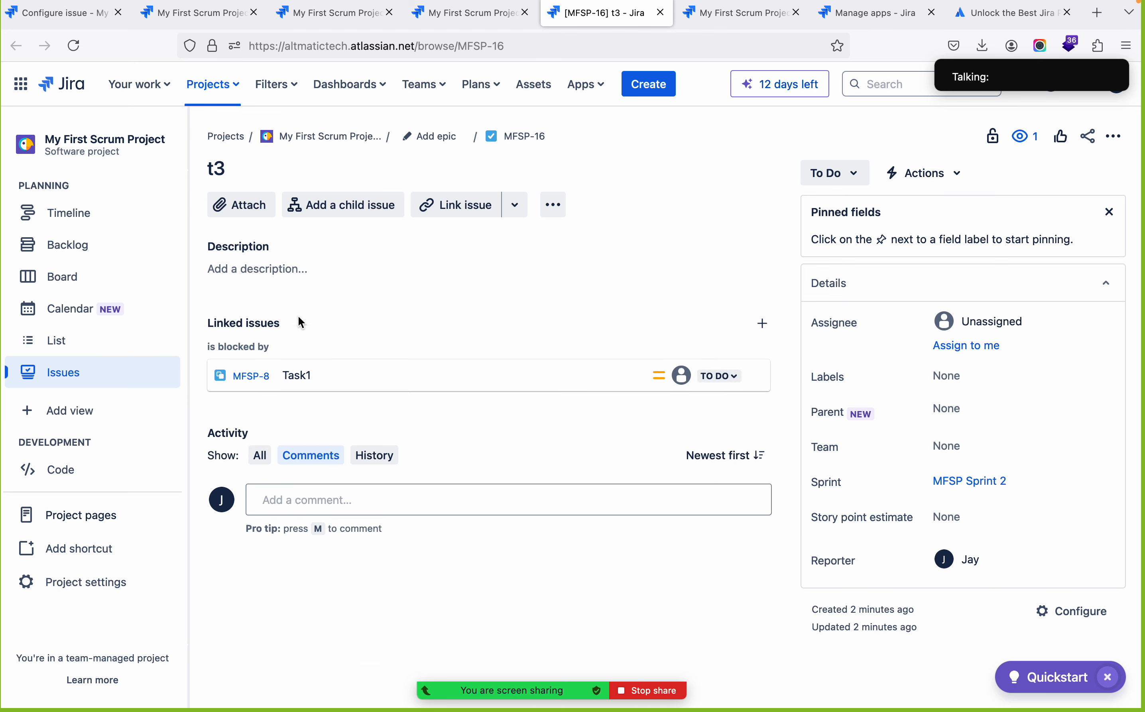
# Check the additional linking options offered on task t3
pyautogui.click(220, 172)
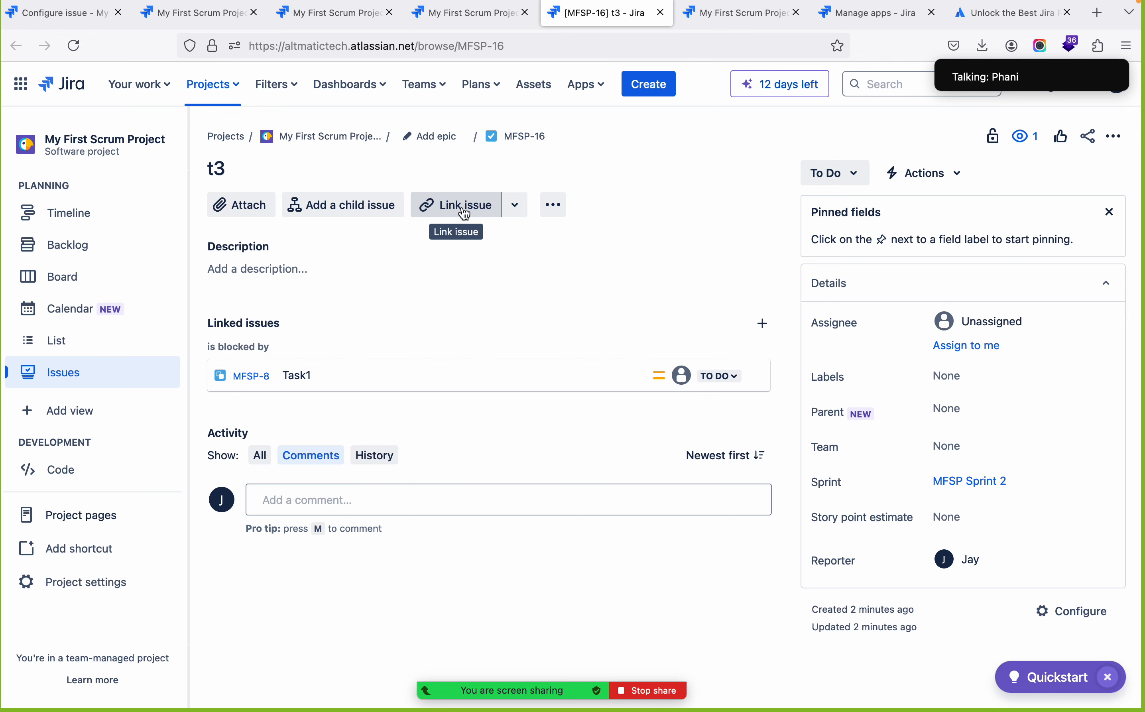
pyautogui.click(520, 218)
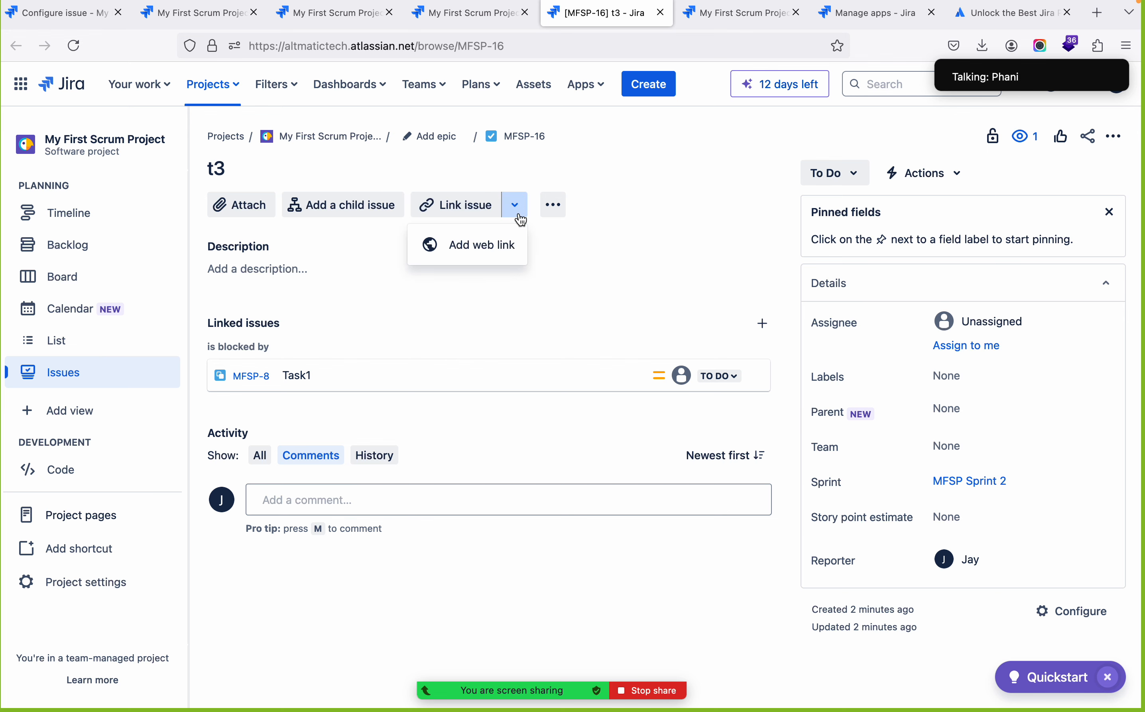
pyautogui.click(601, 263)
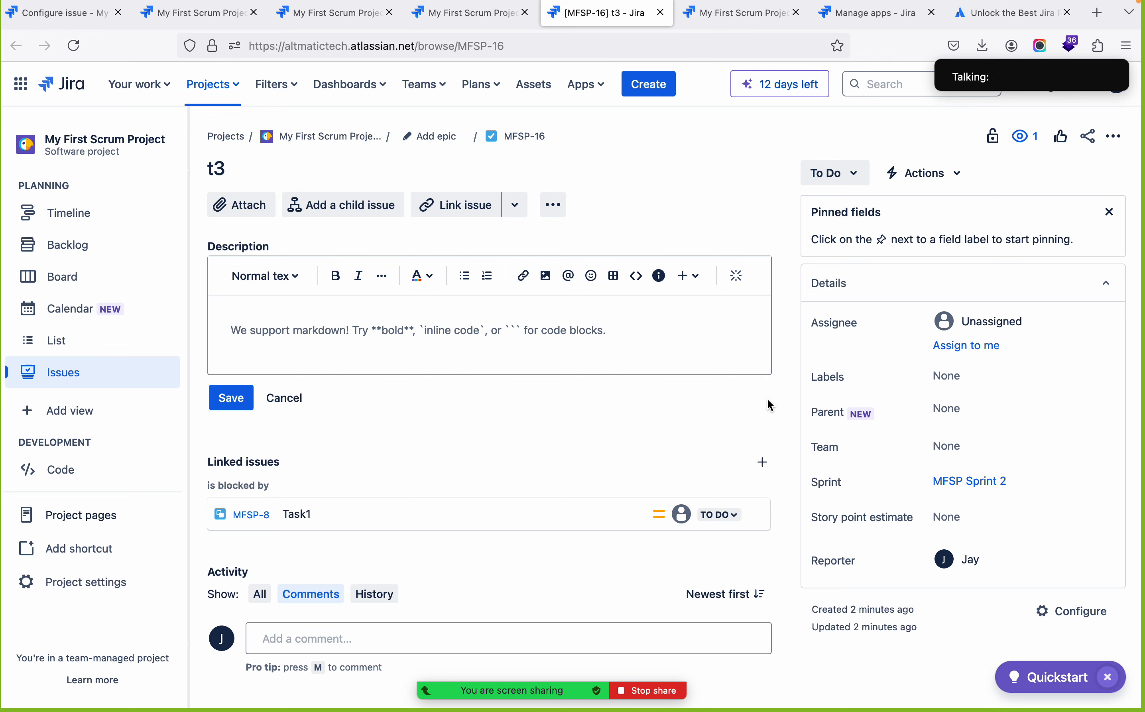
# Start another linked issue on task t3, browse the available relationship types and choose "implements"
pyautogui.click(765, 465)
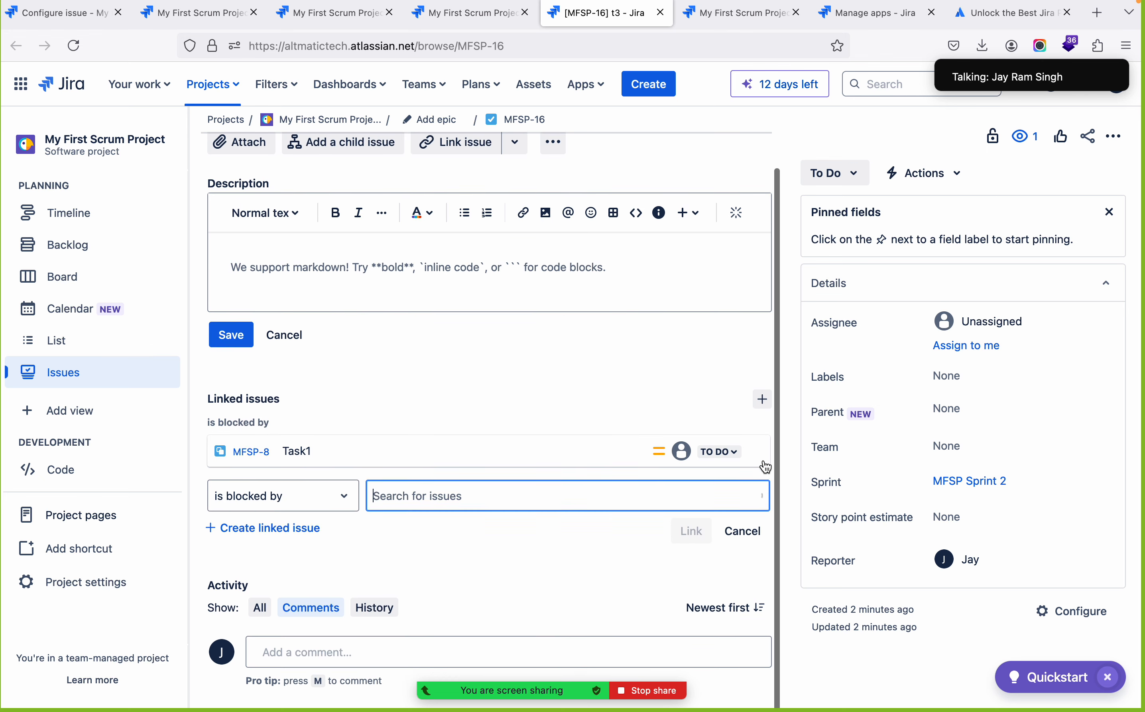
pyautogui.click(346, 502)
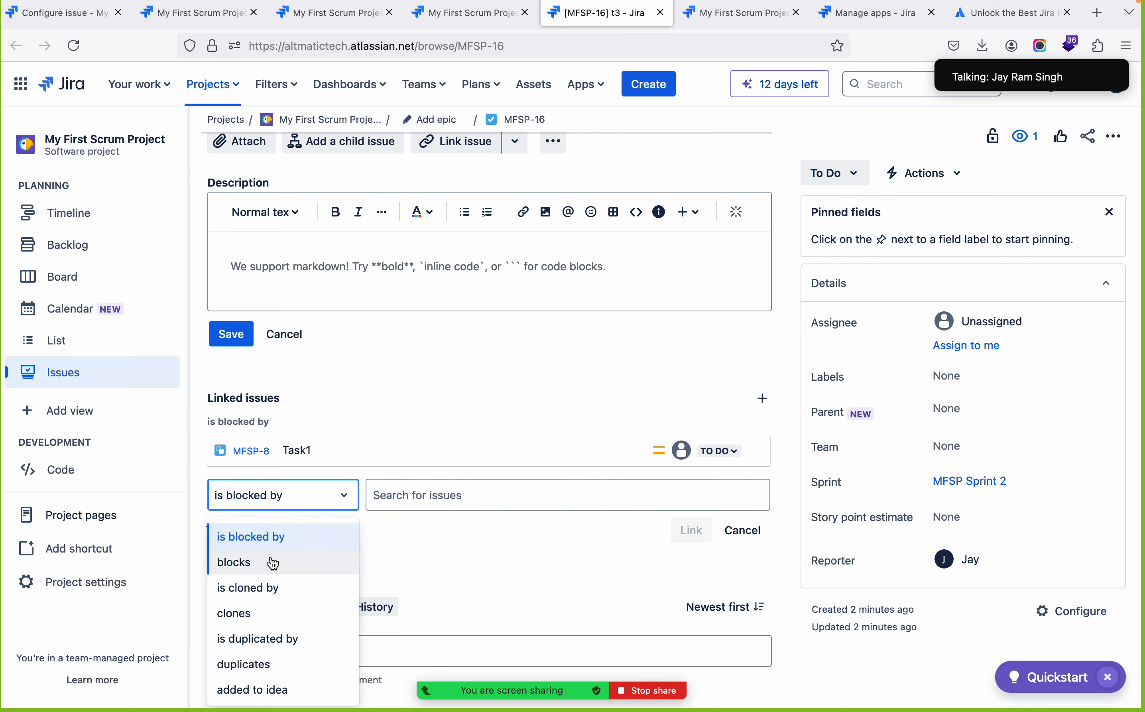
pyautogui.scroll(-2, 273, 563)
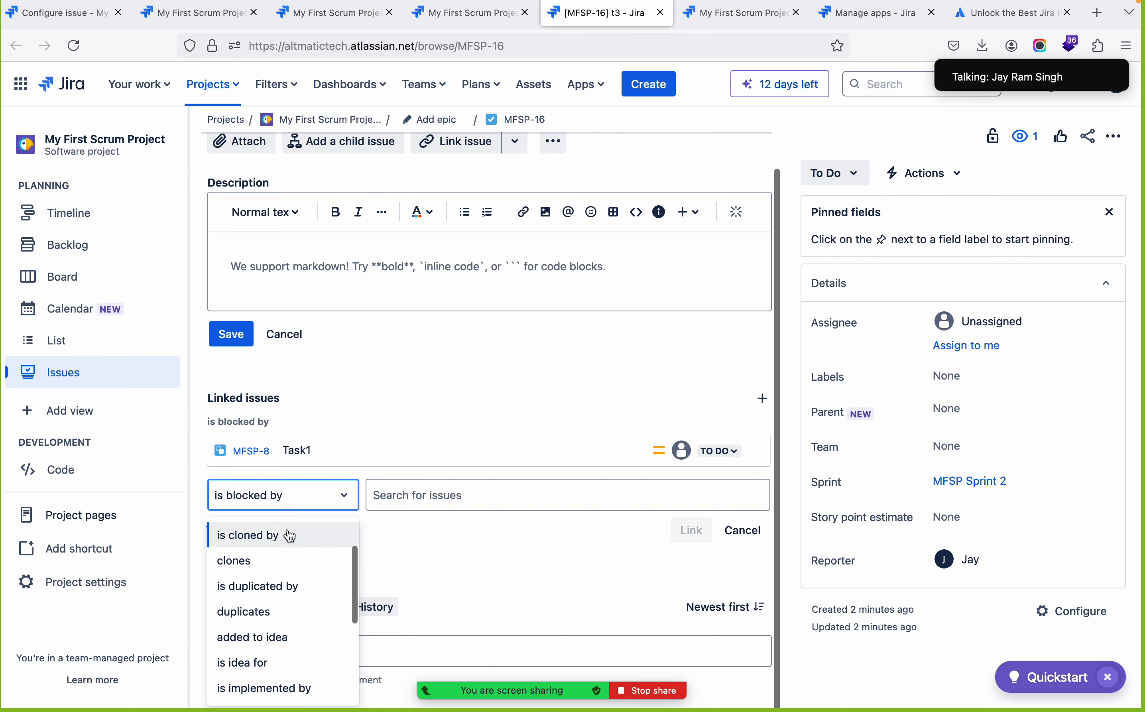
pyautogui.scroll(-1, 285, 591)
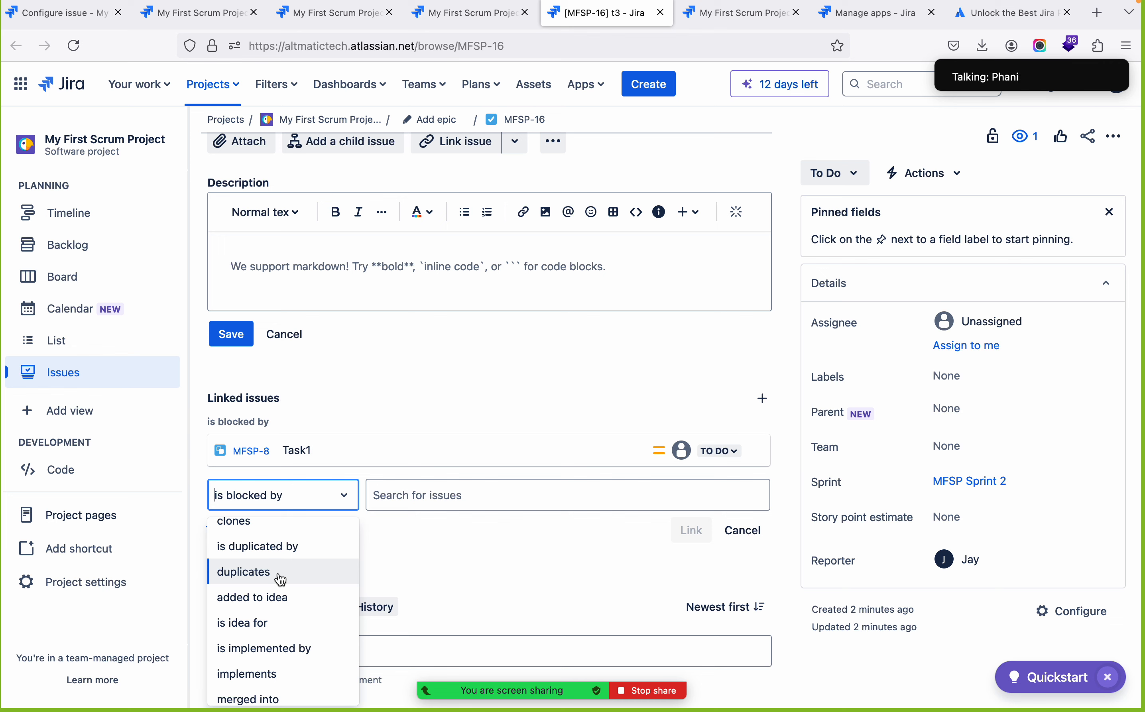
pyautogui.scroll(-1, 281, 580)
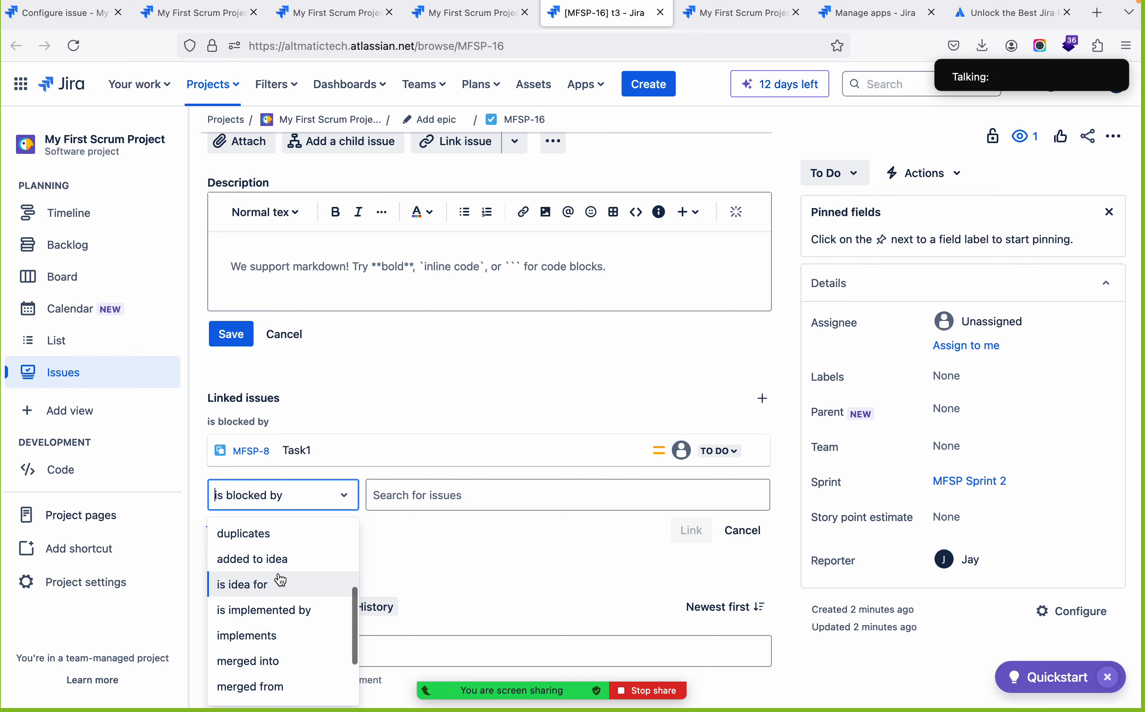
pyautogui.scroll(-3, 281, 580)
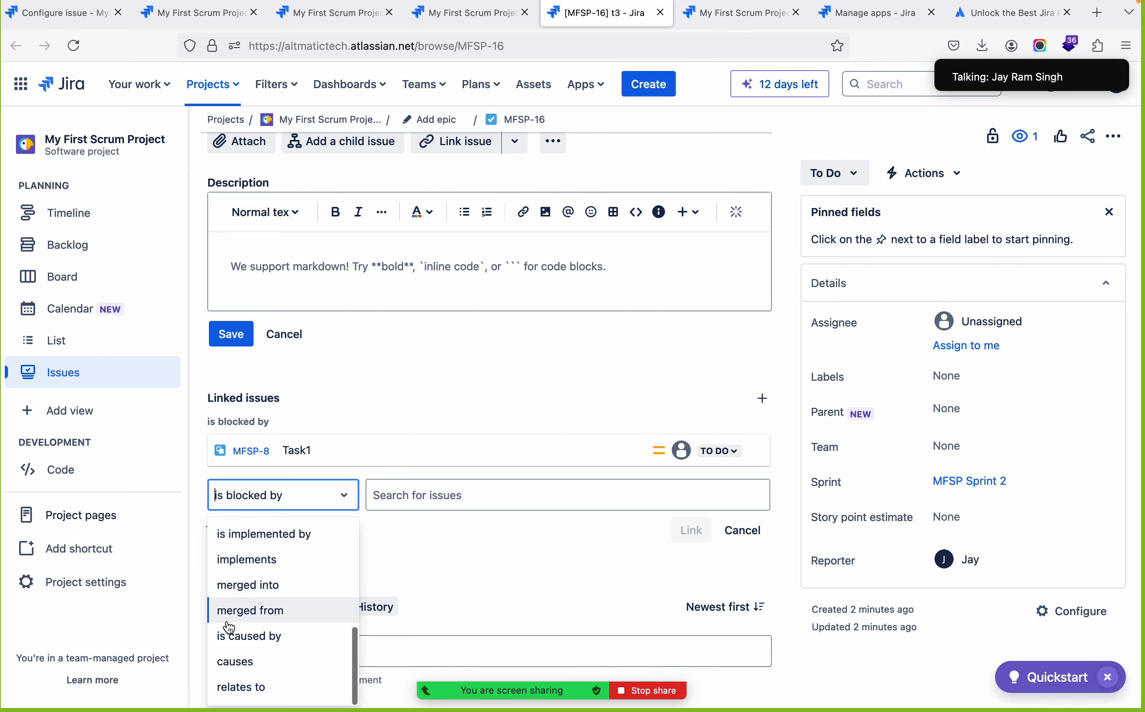
pyautogui.click(265, 551)
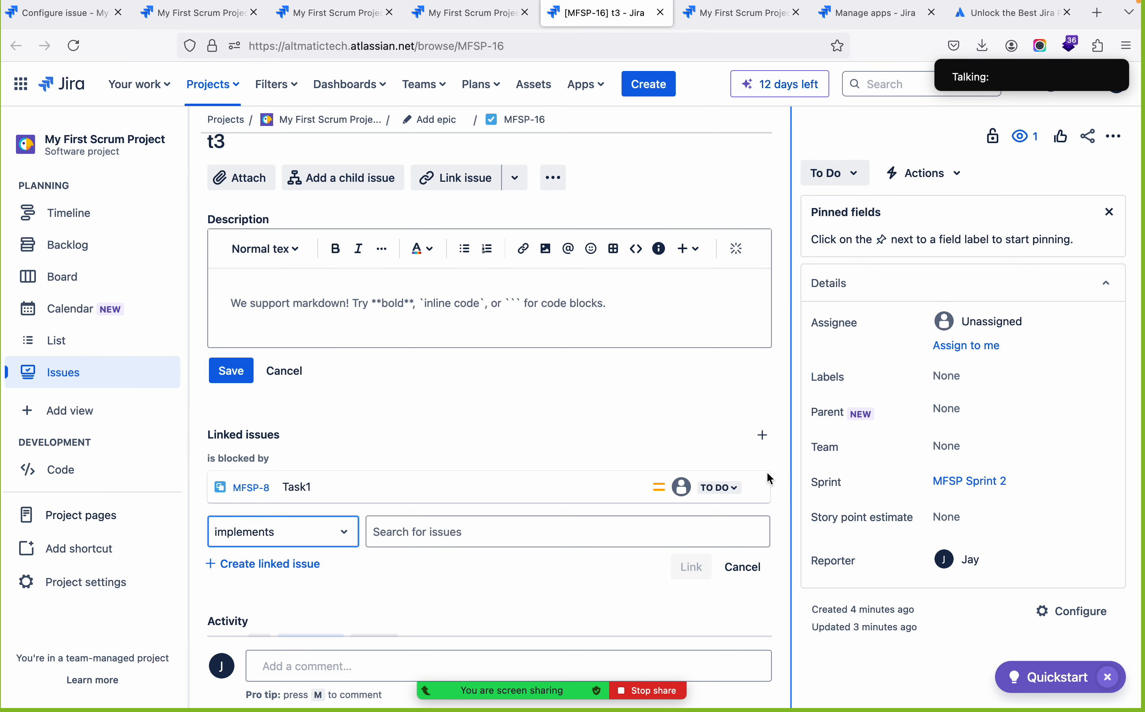
# Review the remaining relationship types for the new link on task t3, and switch to Google Chrome
pyautogui.click(340, 533)
pyautogui.scroll(-5, 299, 629)
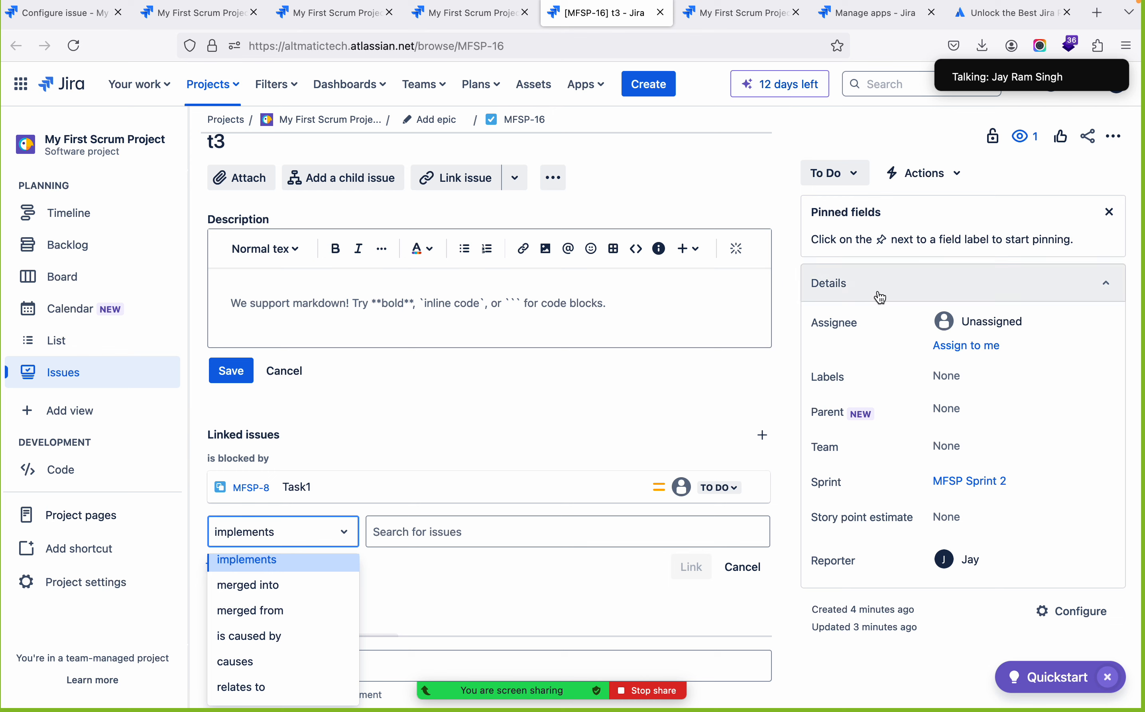
pyautogui.click(770, 203)
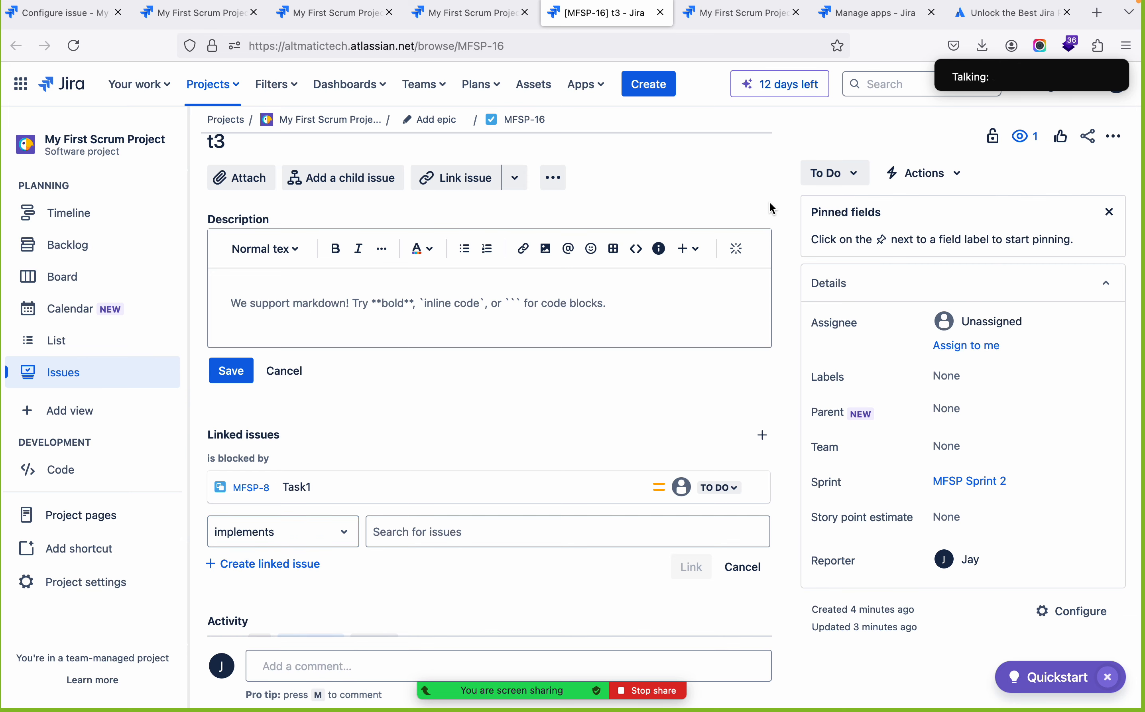
pyautogui.press('super+Tab')
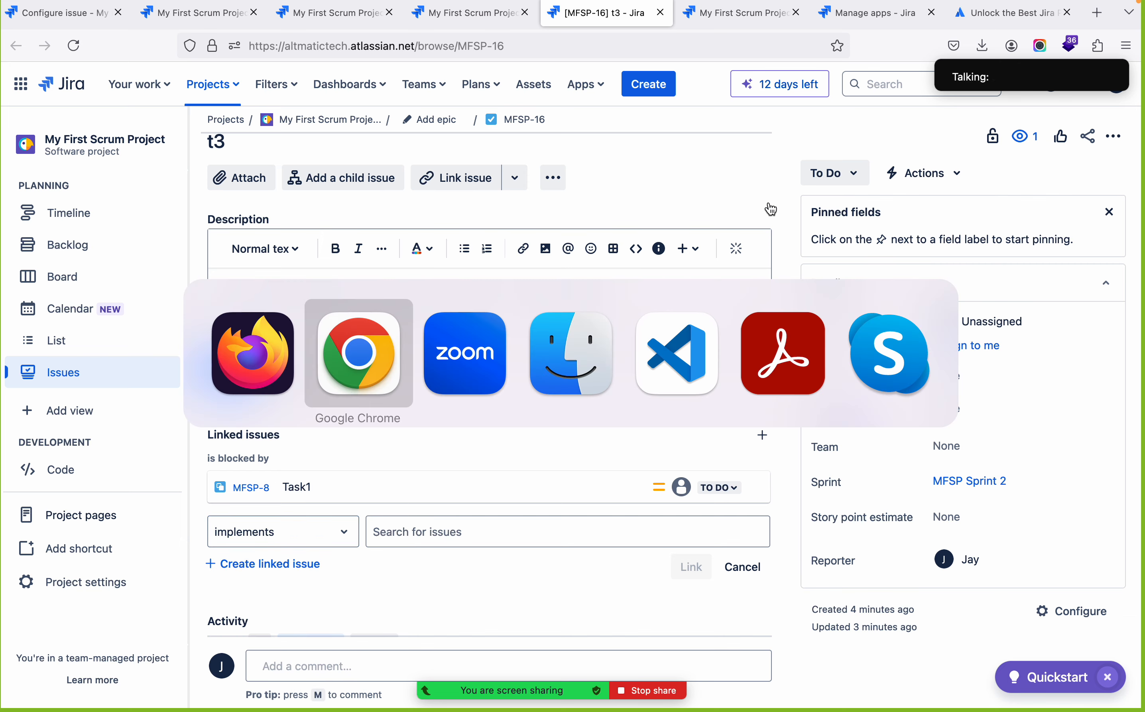
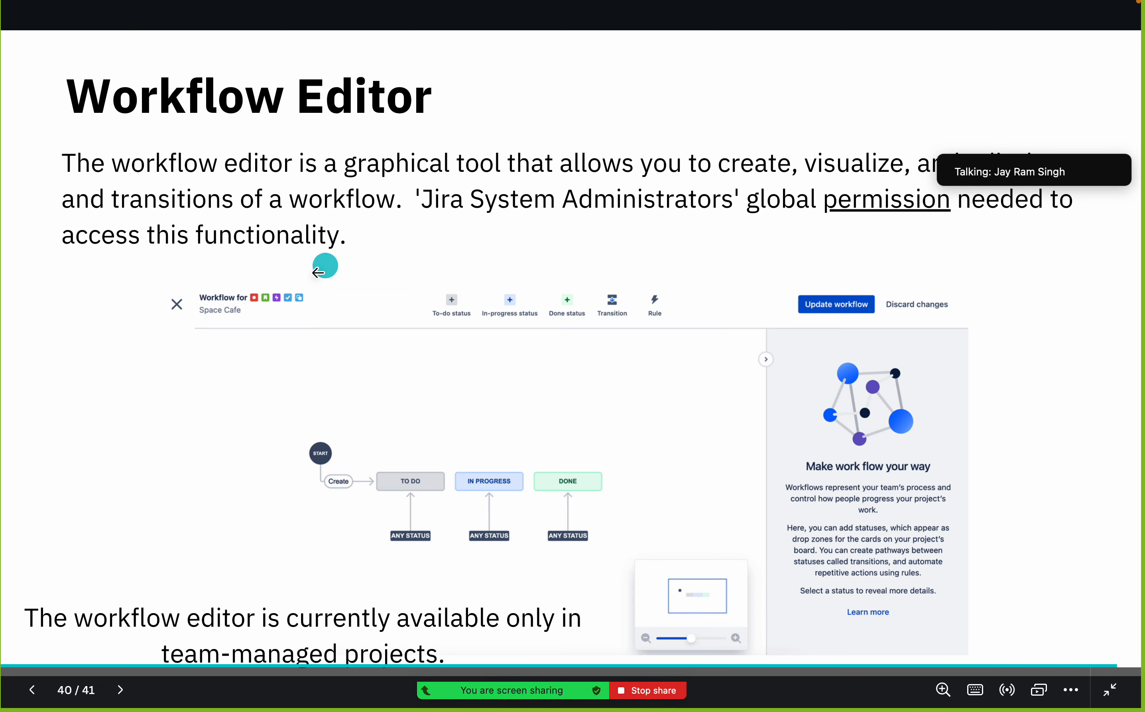
# Switch to the browser and open the workflow editor for My First Scrum Project from its MFSP Sprint 1 board
pyautogui.hotkey('ctrl', 'Left')
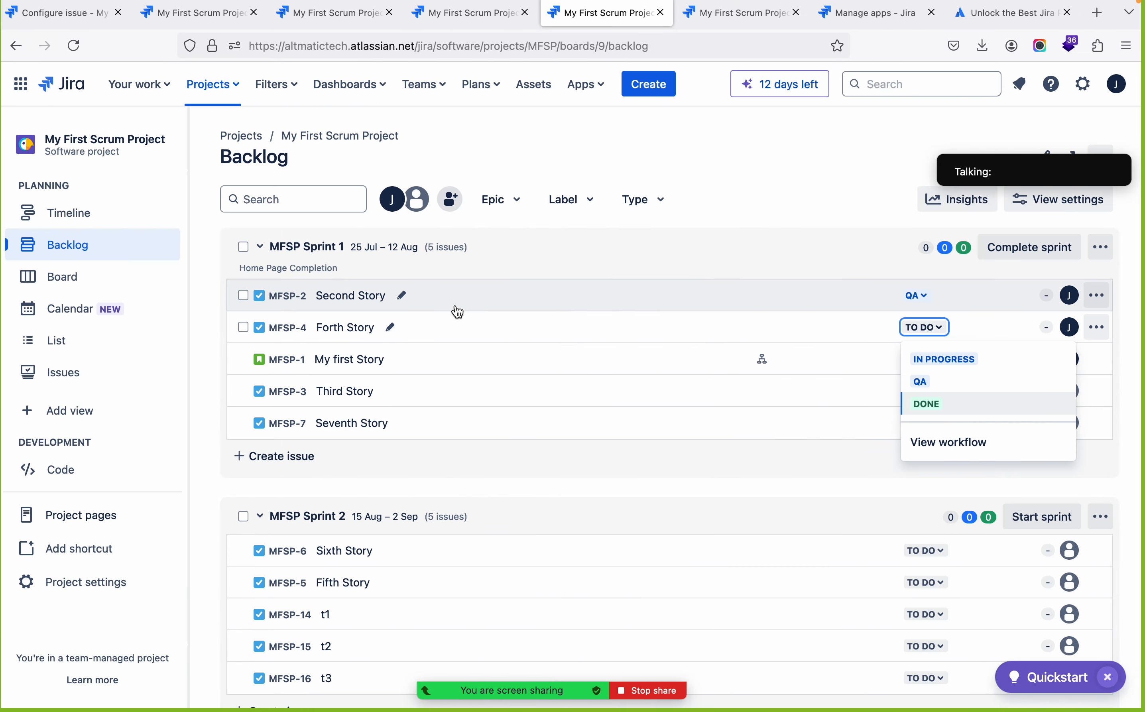
pyautogui.click(331, 137)
pyautogui.moveTo(1002, 172)
pyautogui.moveTo(1063, 138); pyautogui.dragTo(1066, 655)
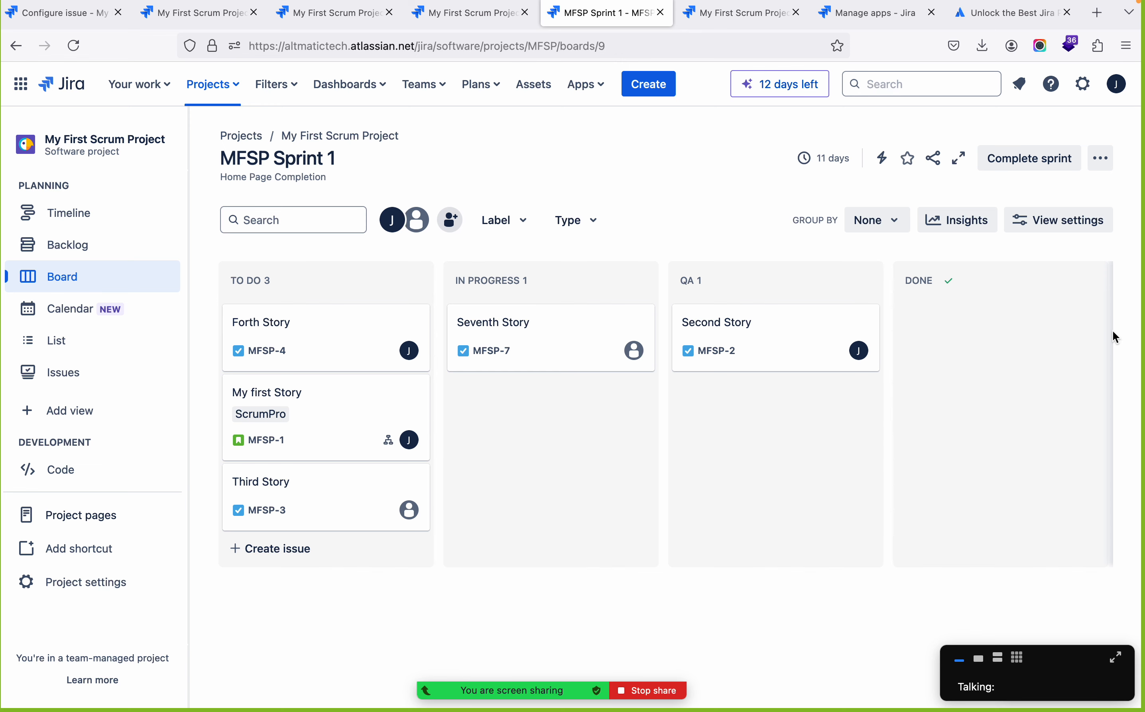
pyautogui.click(372, 140)
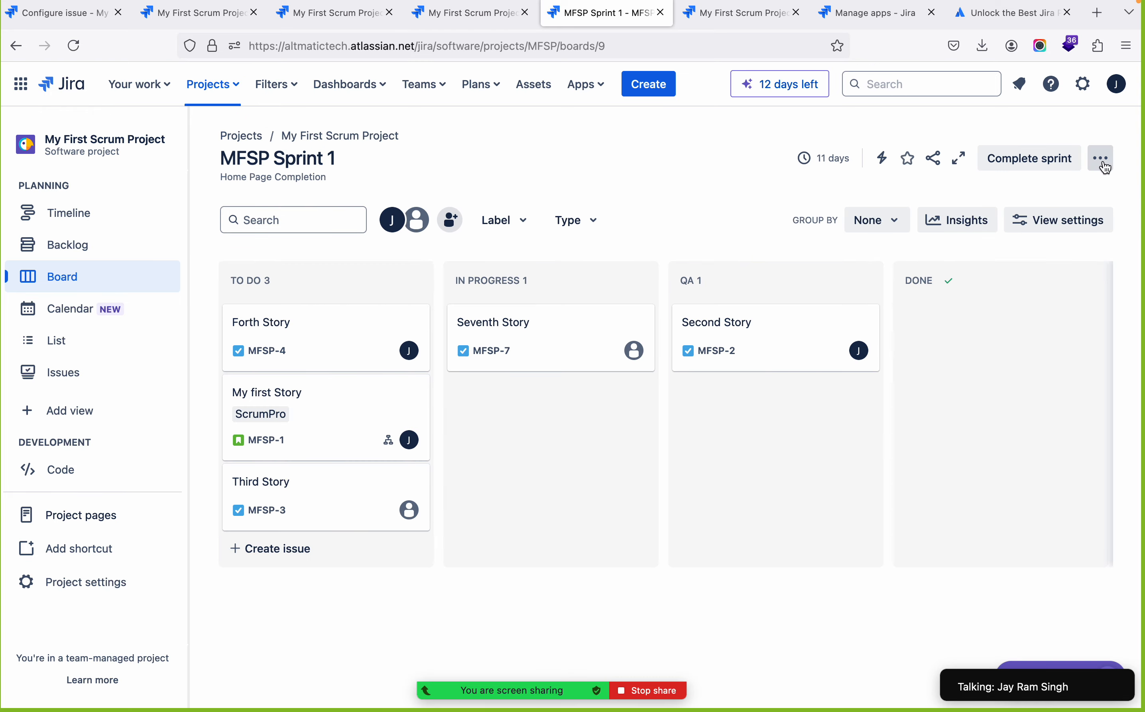
pyautogui.click(1105, 167)
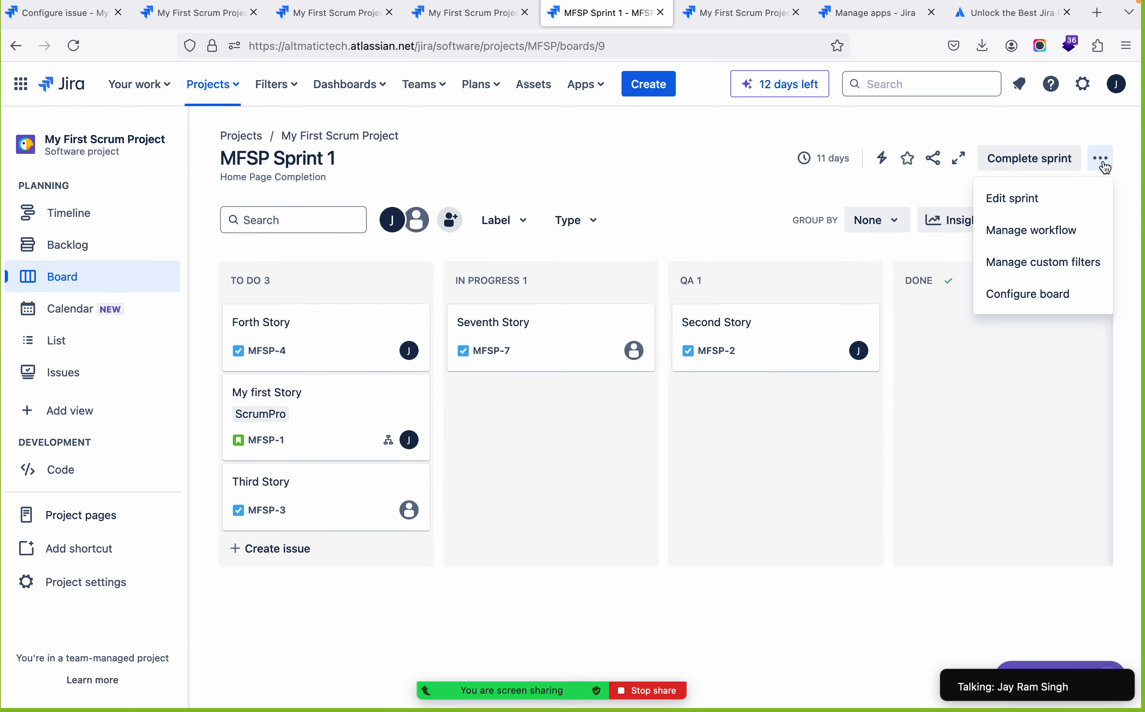
pyautogui.click(1038, 236)
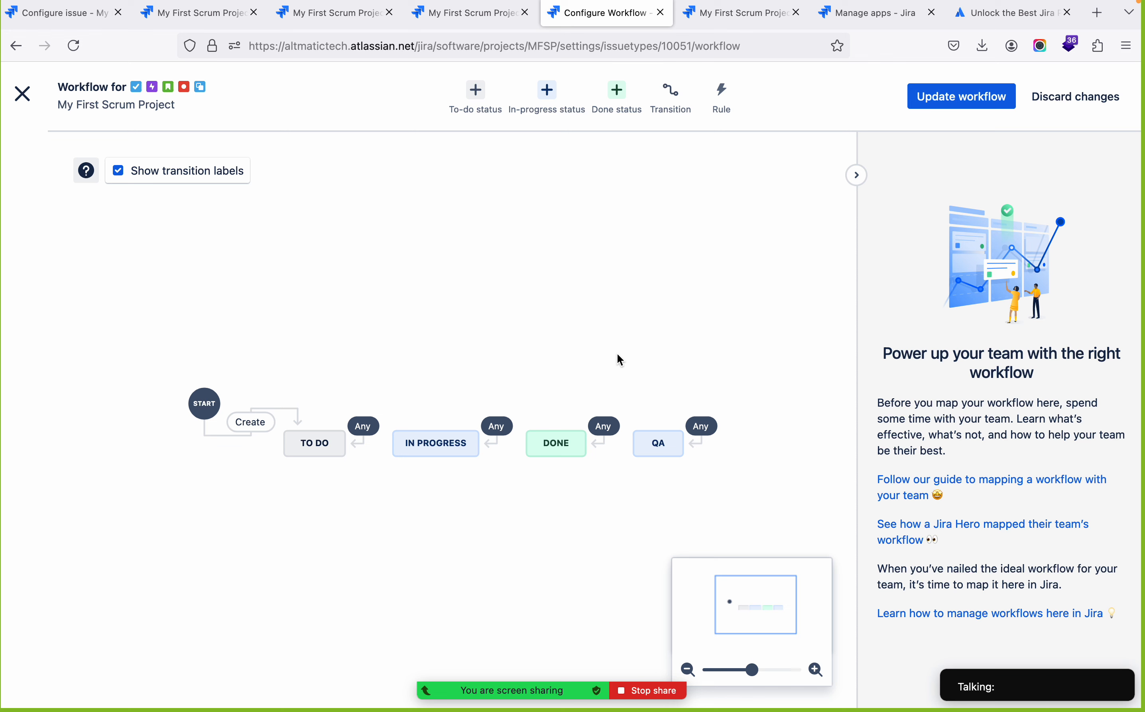
# Delete the QA in-progress status from the workflow
pyautogui.click(659, 445)
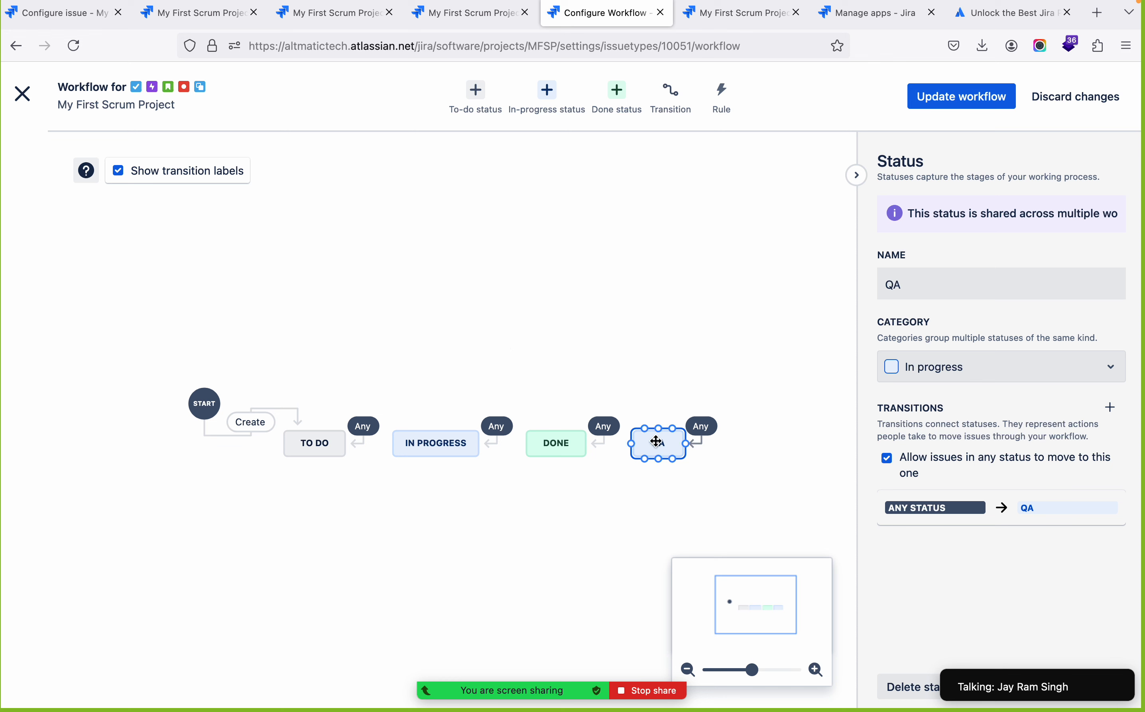
pyautogui.rightClick(659, 445)
pyautogui.click(689, 355)
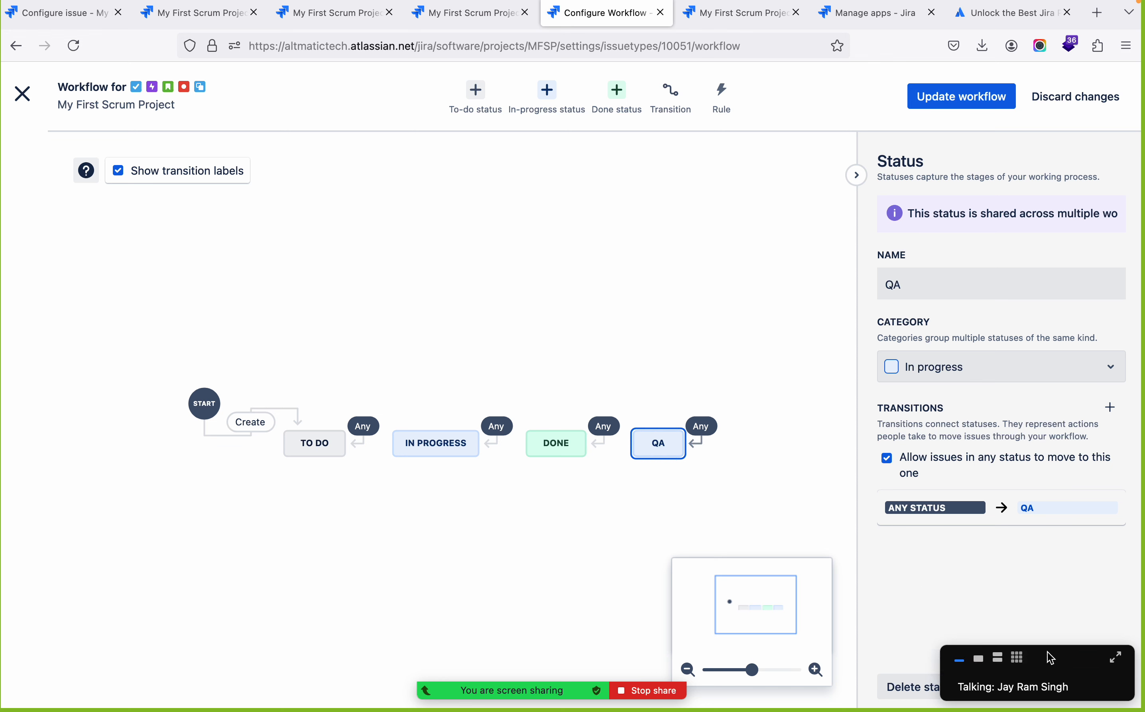
pyautogui.moveTo(1071, 658); pyautogui.dragTo(230, 584)
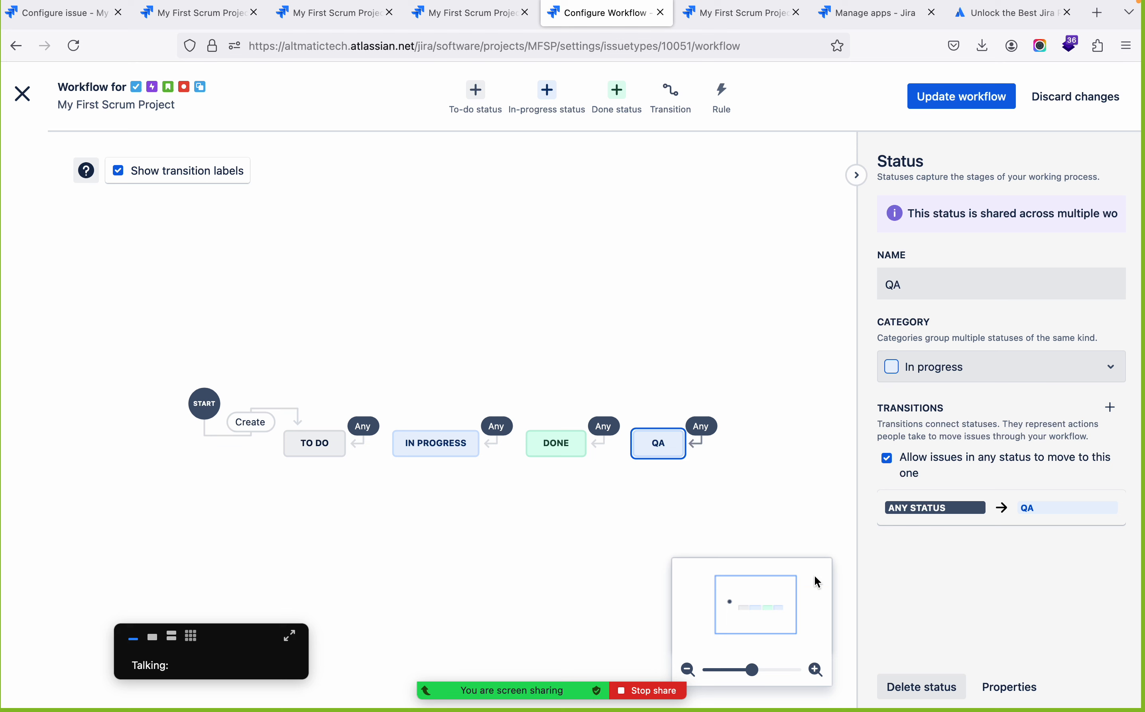
pyautogui.click(923, 690)
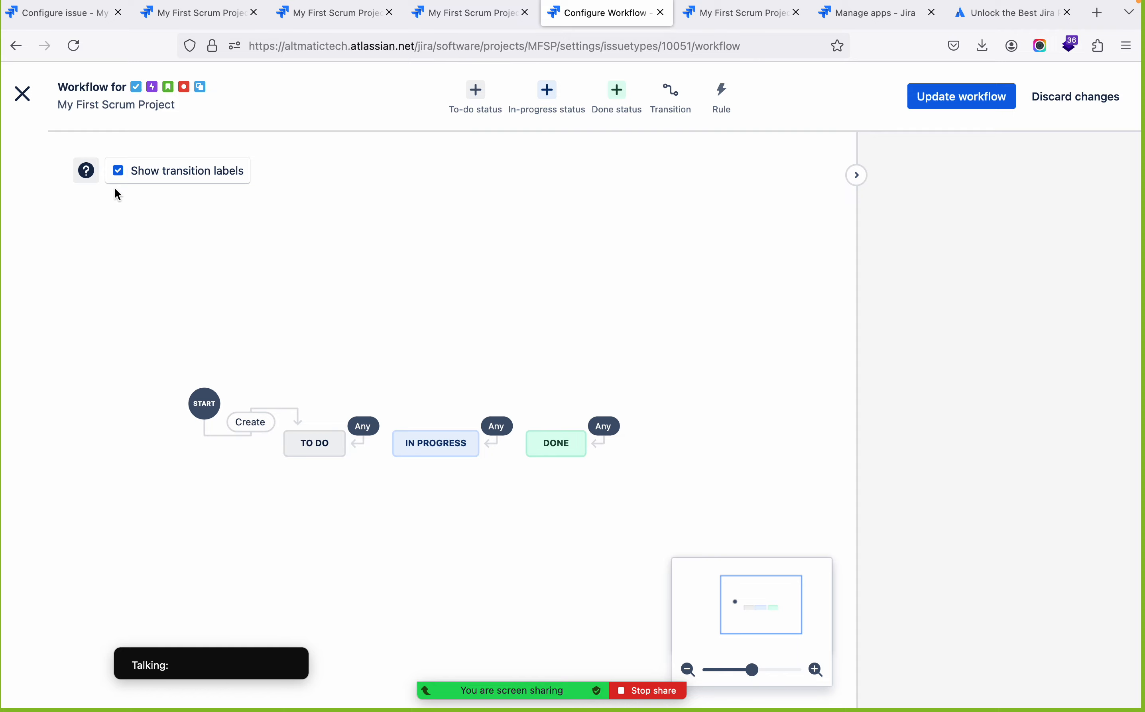
# Add a new to-do status named "QA" to the workflow
pyautogui.click(486, 101)
pyautogui.write('QA')
pyautogui.press('Return')
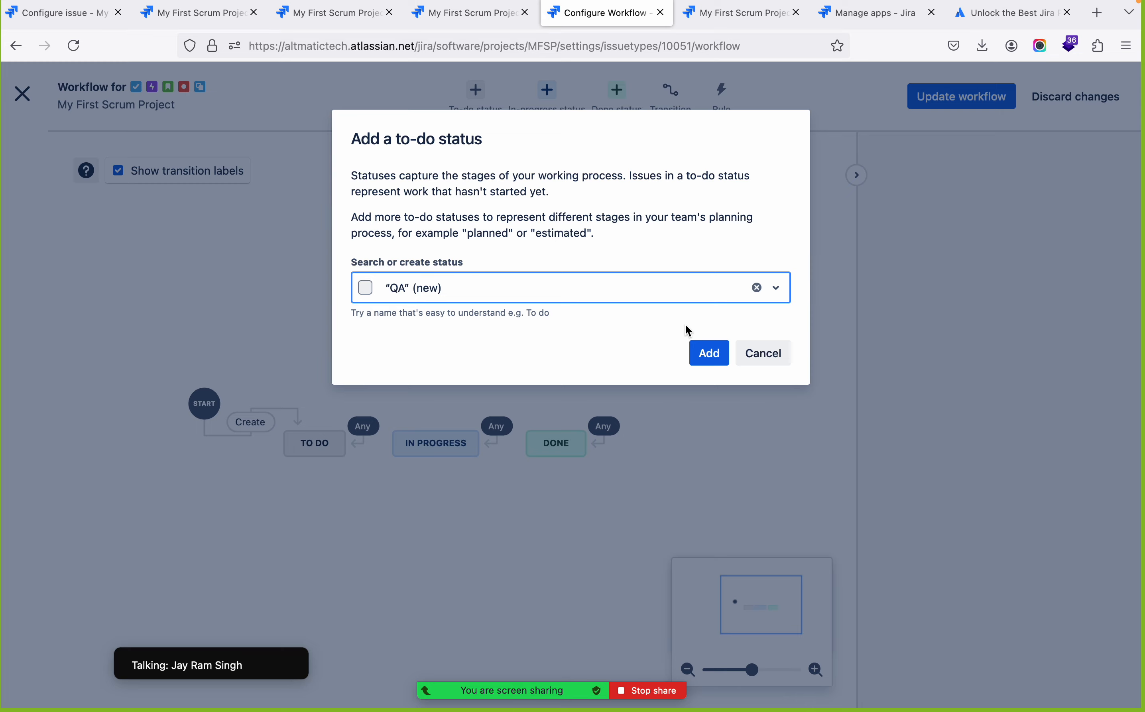
pyautogui.click(698, 358)
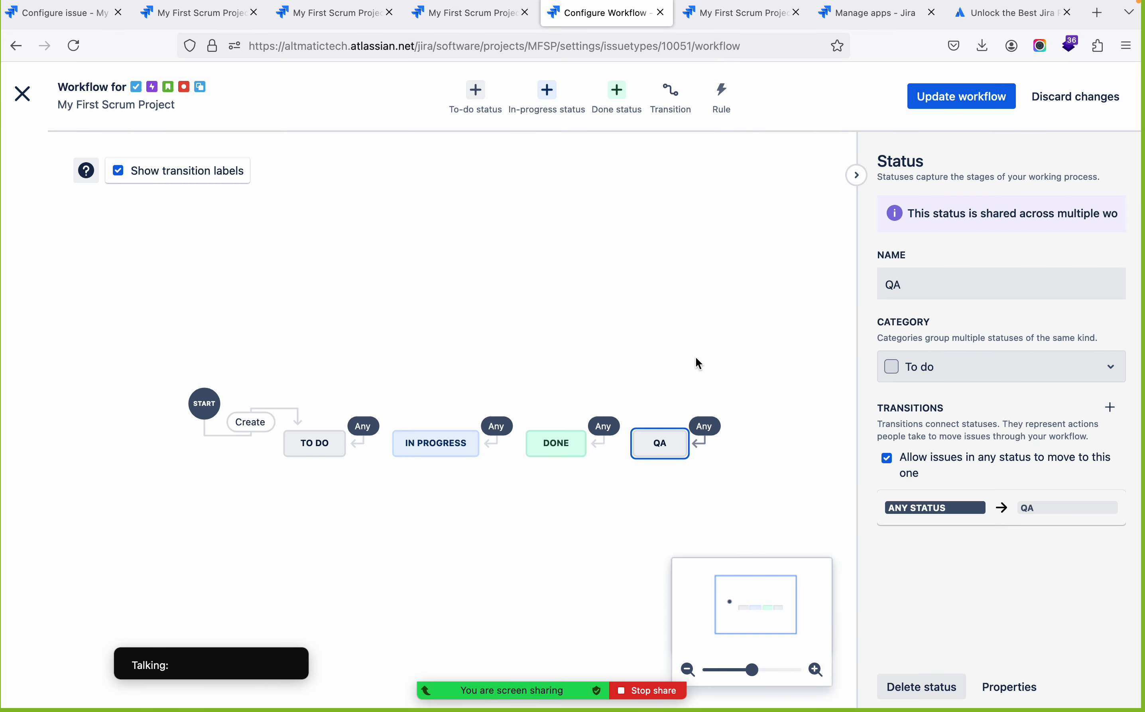
# Move the QA status out of the main row to a spot below, between In Progress and Done
pyautogui.click(660, 443)
pyautogui.moveTo(660, 443); pyautogui.dragTo(320, 499)
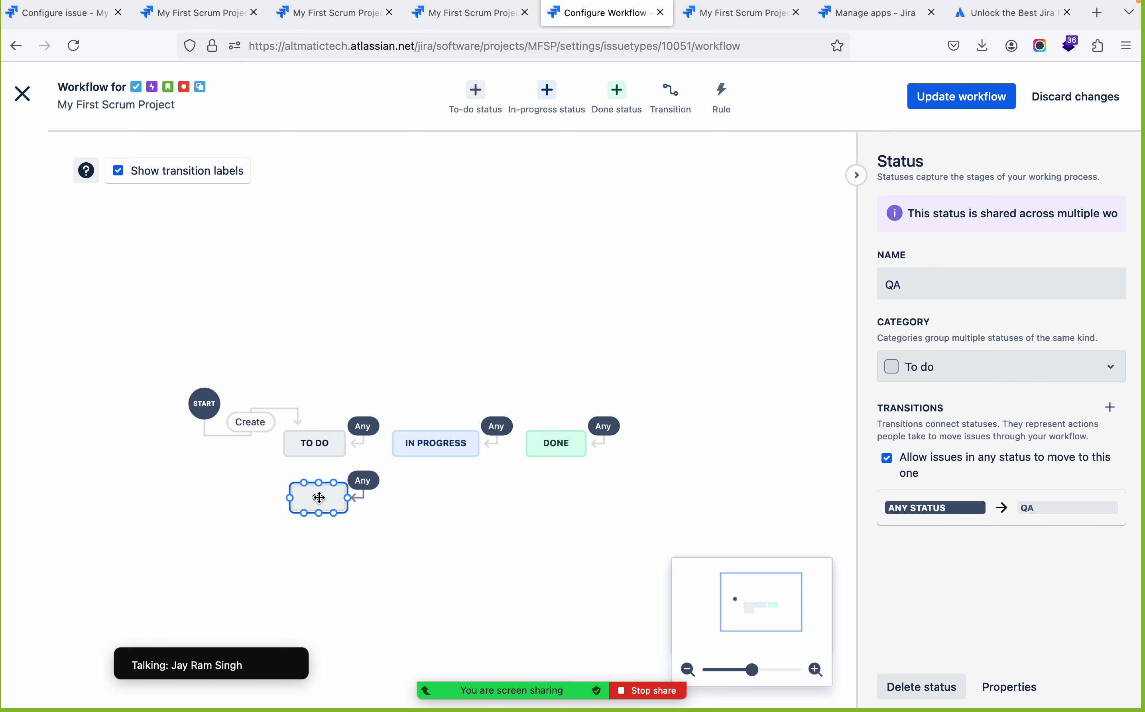
pyautogui.click(378, 559)
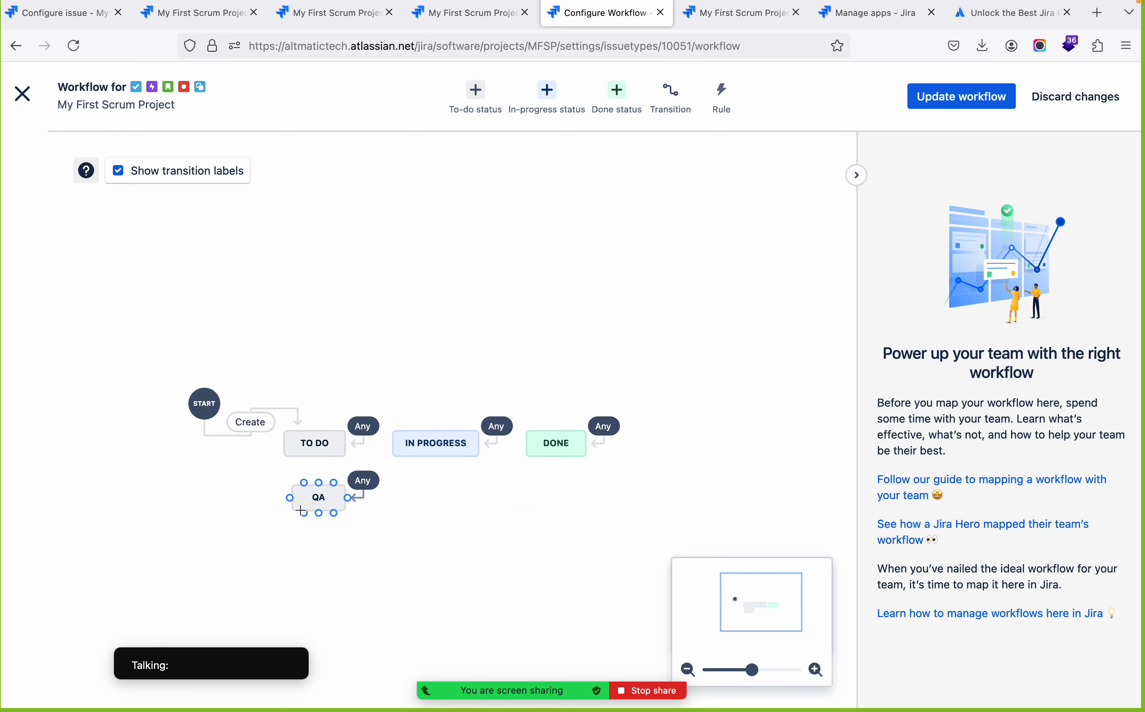
pyautogui.moveTo(320, 499); pyautogui.dragTo(499, 499)
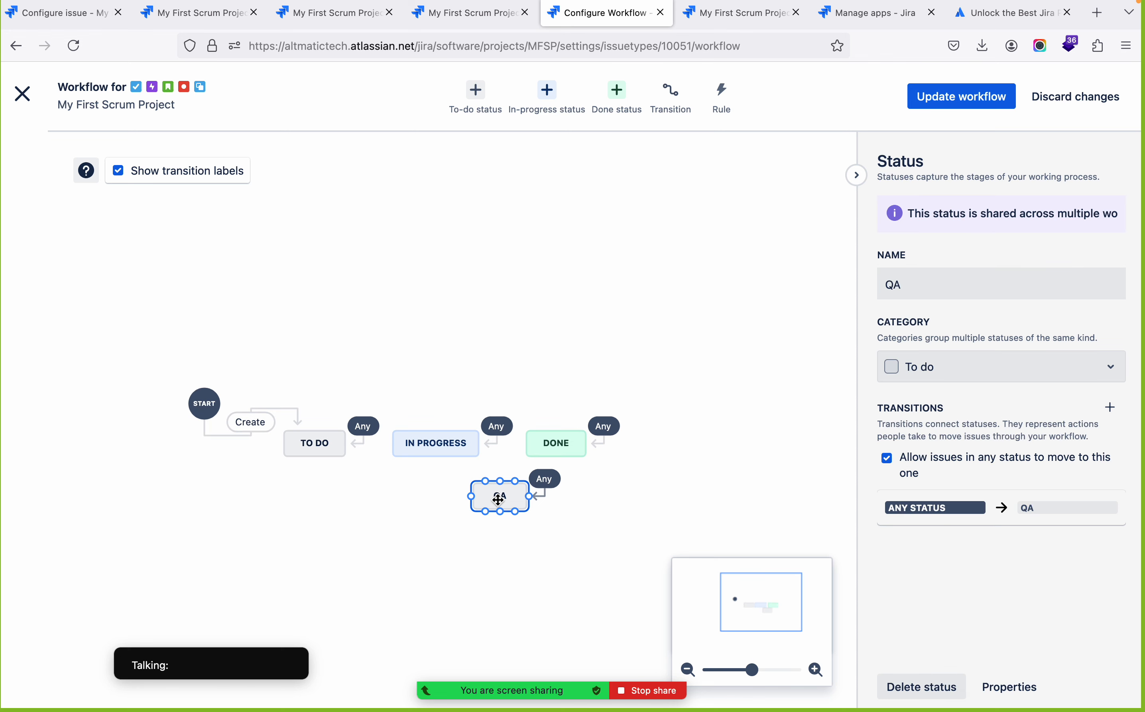
pyautogui.click(487, 575)
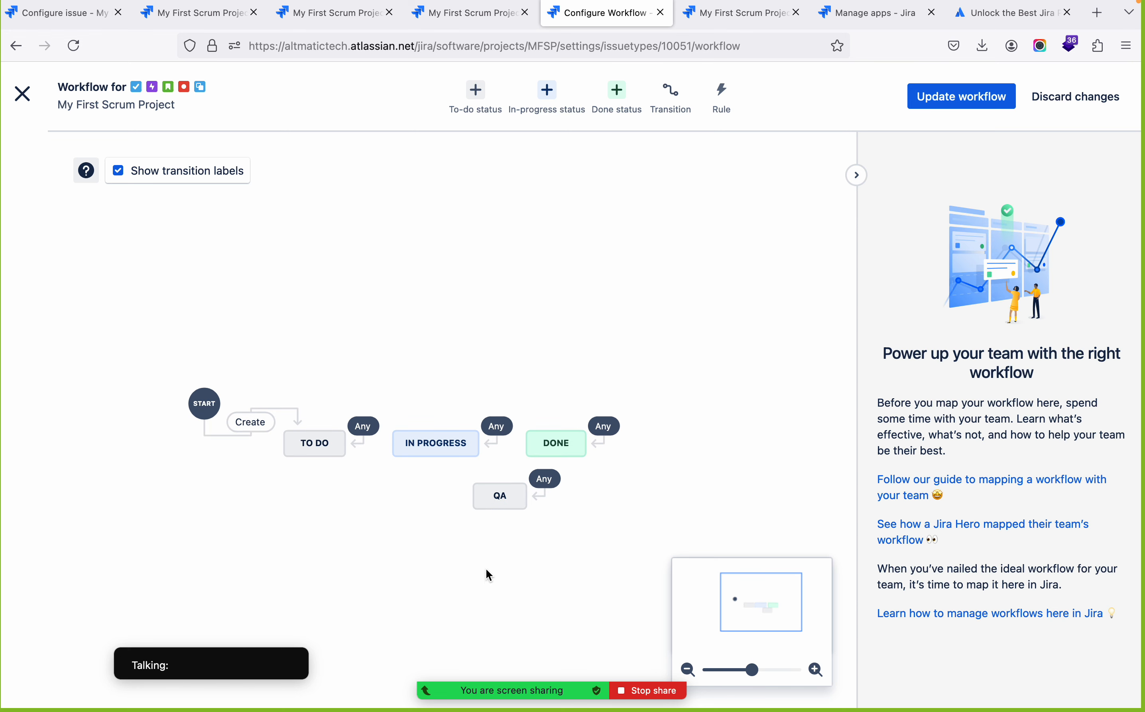
pyautogui.moveTo(486, 493); pyautogui.dragTo(489, 521)
pyautogui.click(491, 585)
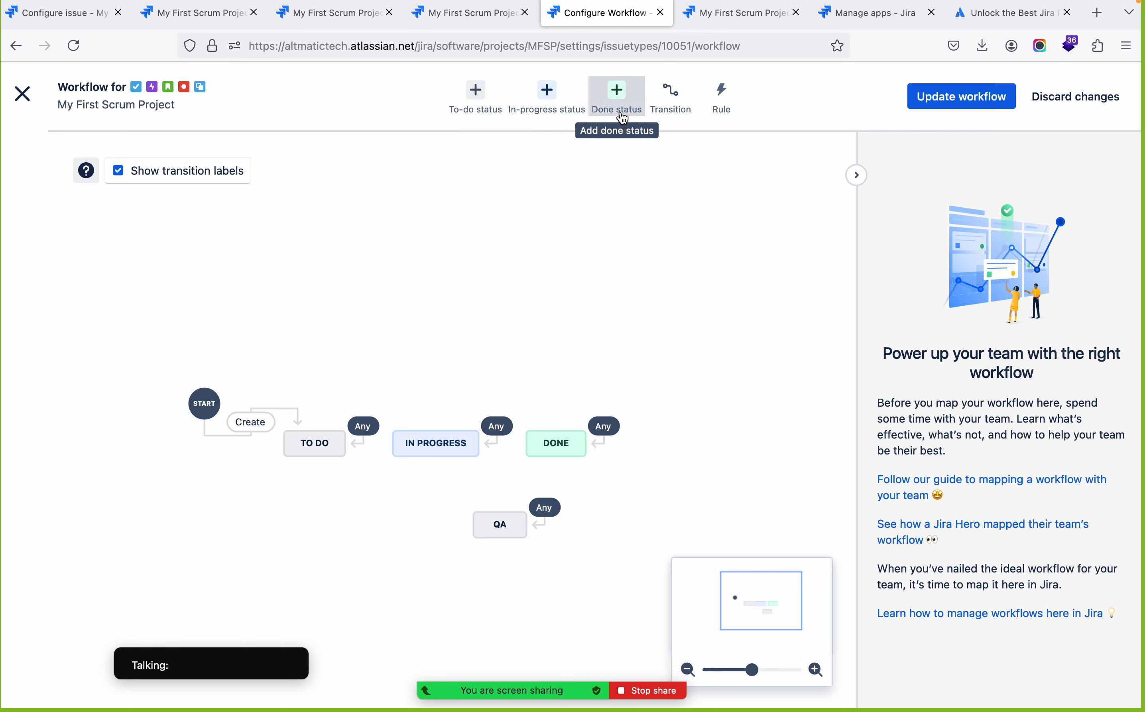
# Add a new in-progress status named "QA In Progress" to the workflow
pyautogui.click(552, 92)
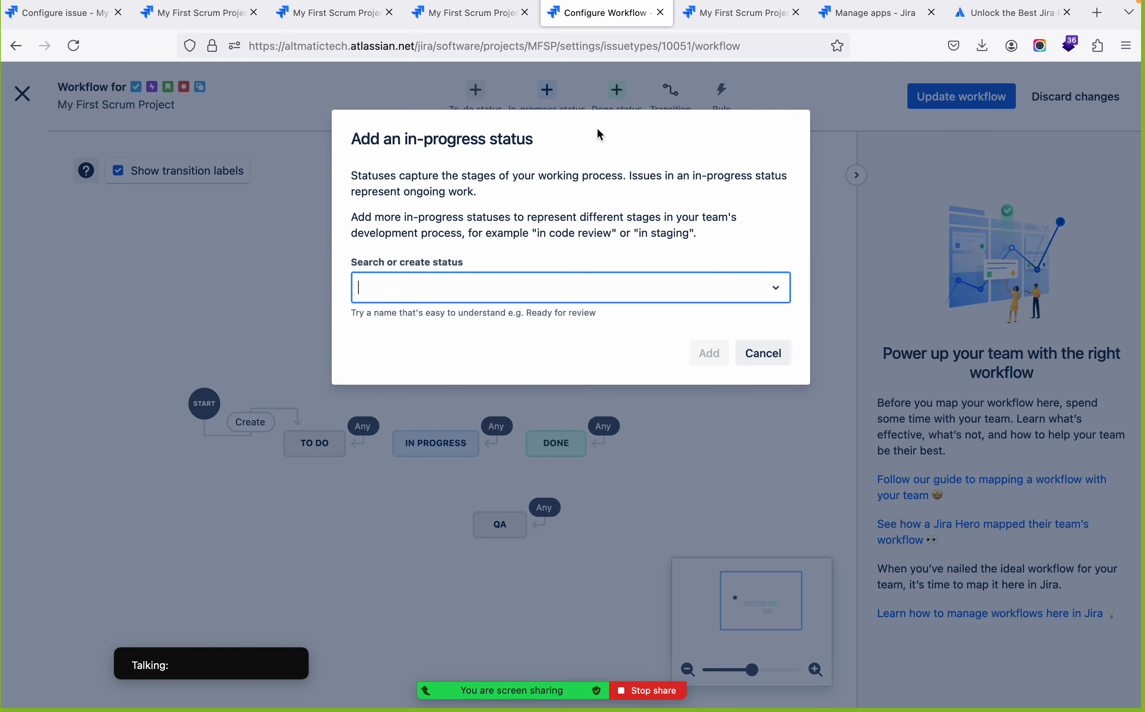
pyautogui.write('QA In')
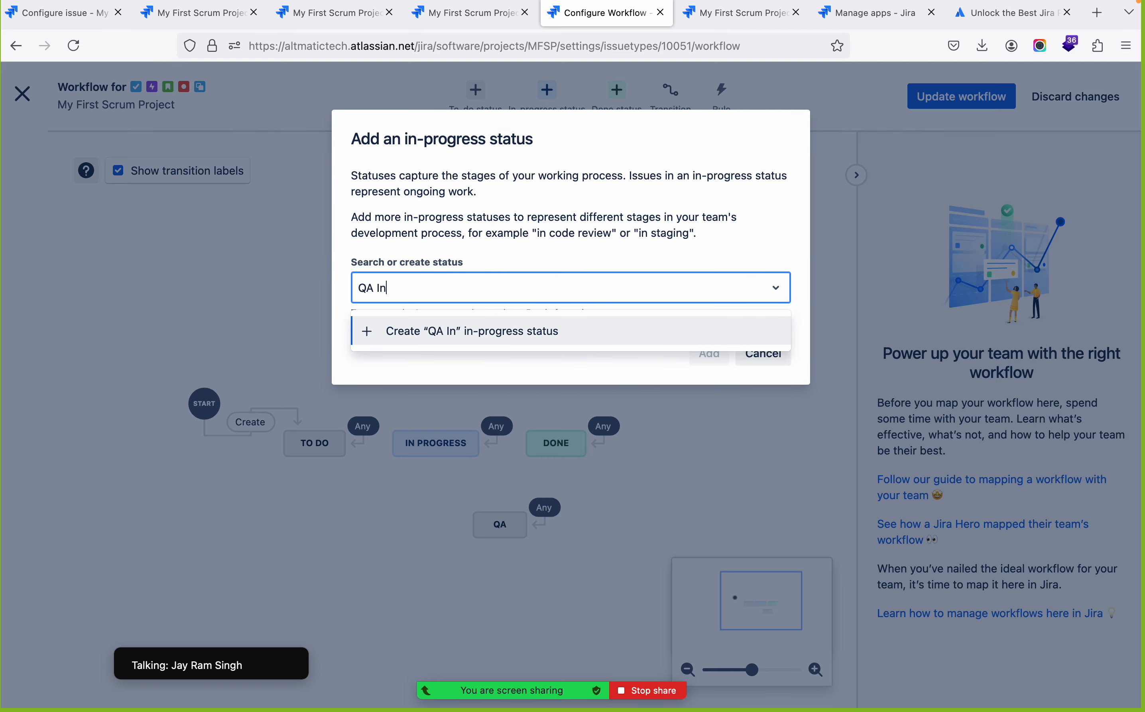
pyautogui.write(' Progress')
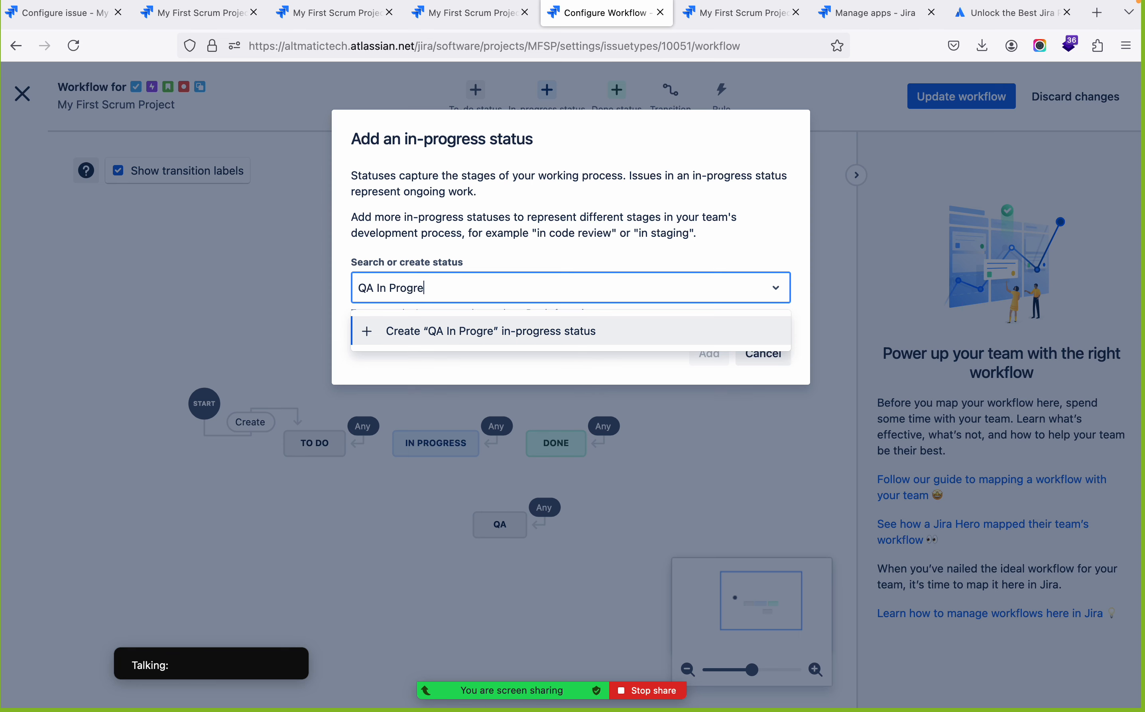
pyautogui.press('Return')
pyautogui.click(708, 353)
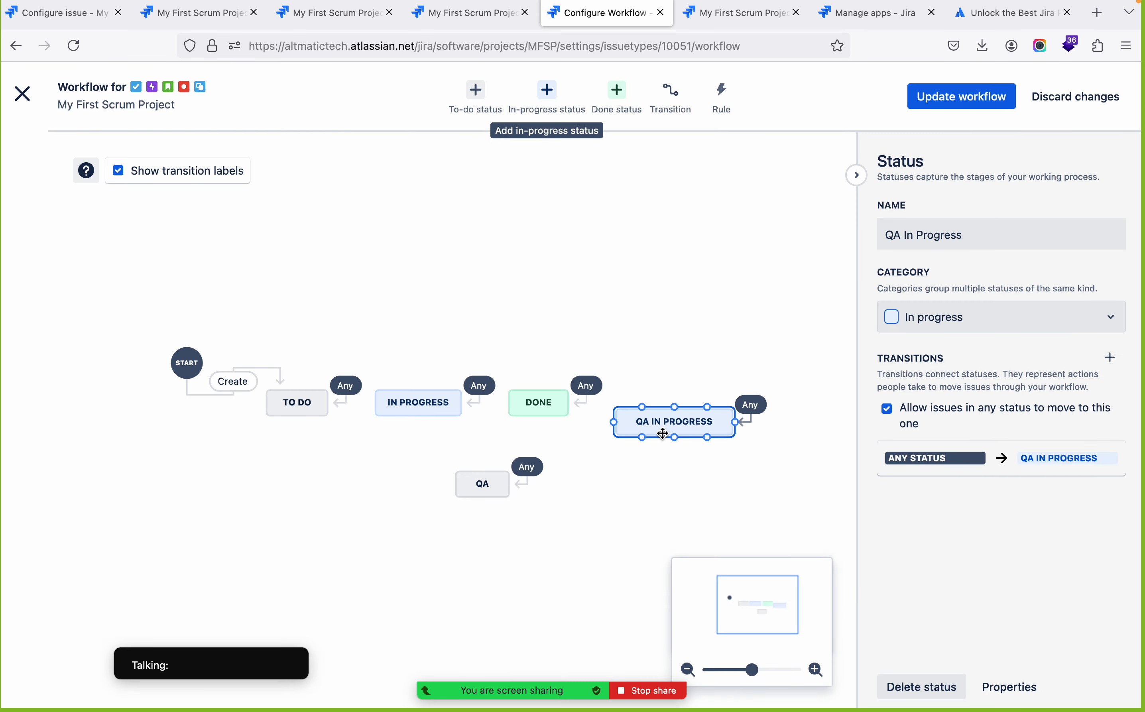
# Arrange the QA status below To Do and the QA In Progress status below In Progress in the diagram
pyautogui.moveTo(661, 432); pyautogui.dragTo(301, 470)
pyautogui.click(300, 471)
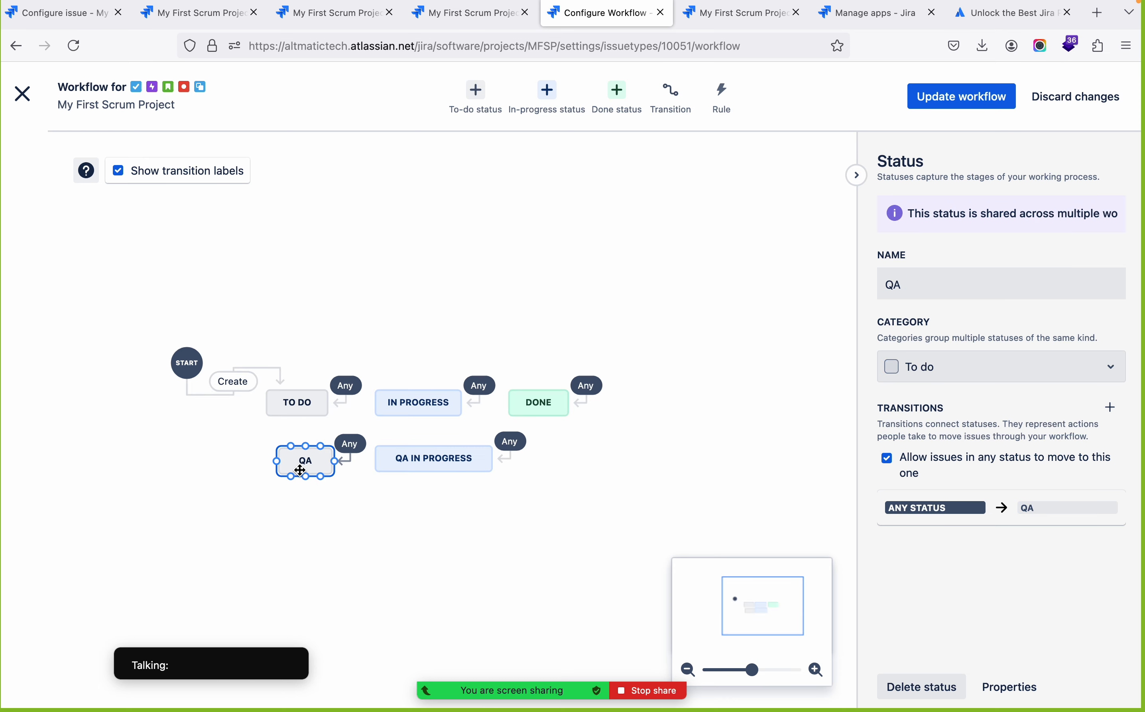
pyautogui.click(383, 554)
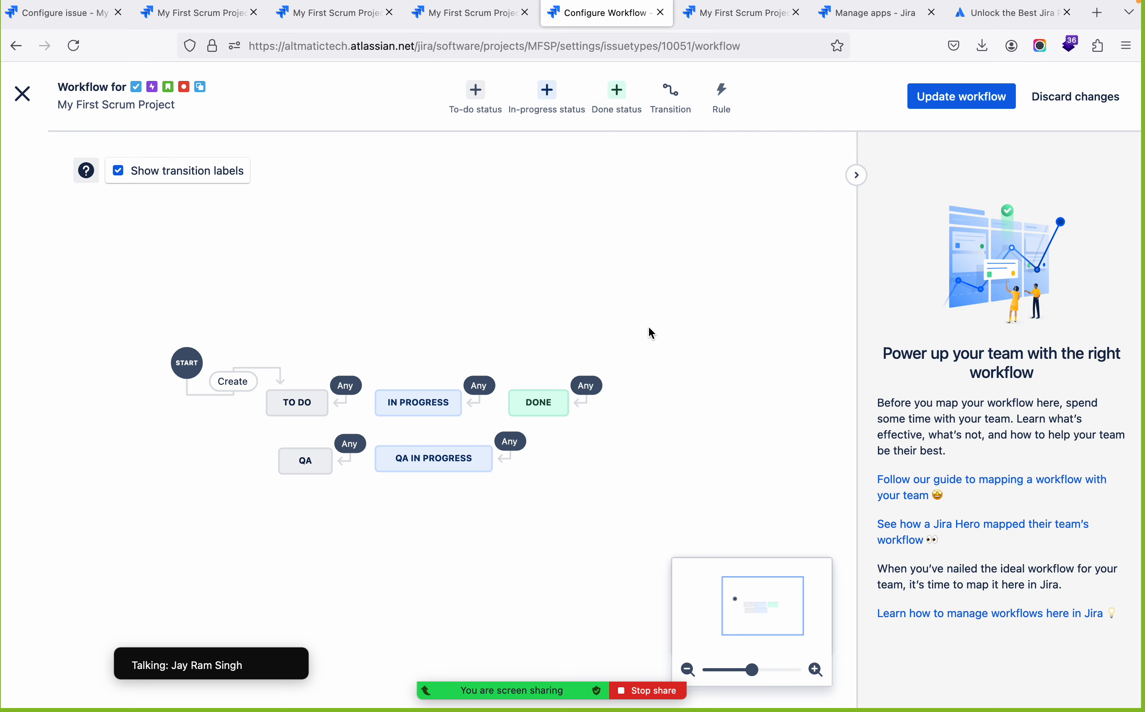
# Update the workflow with the new statuses and leave the board column review without changing any assignments
pyautogui.click(956, 102)
pyautogui.click(673, 323)
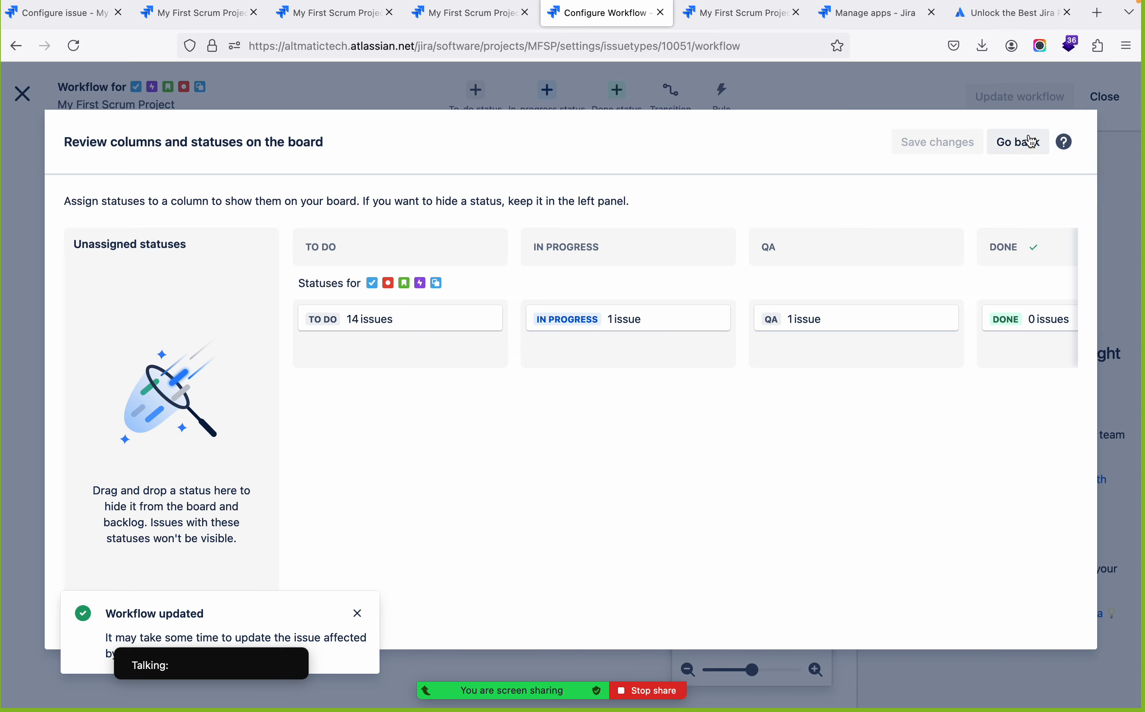
pyautogui.click(1018, 142)
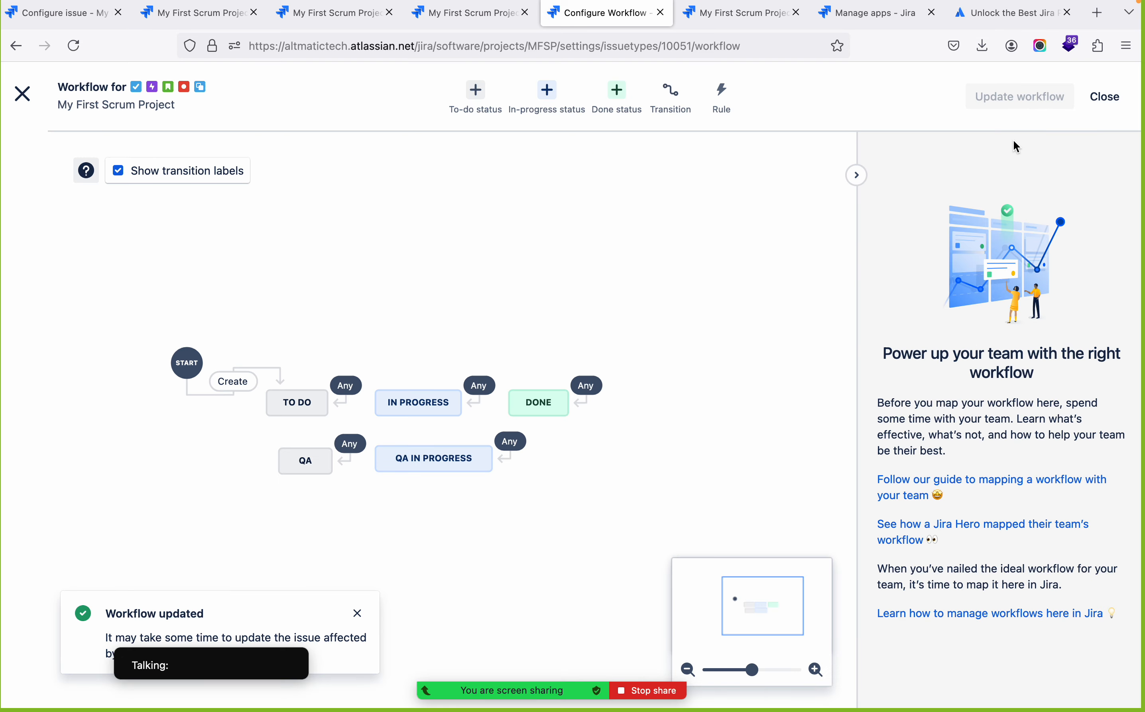
# Return to the MFSP Sprint 1 board and move the QA In Progress column directly before Done
pyautogui.click(24, 95)
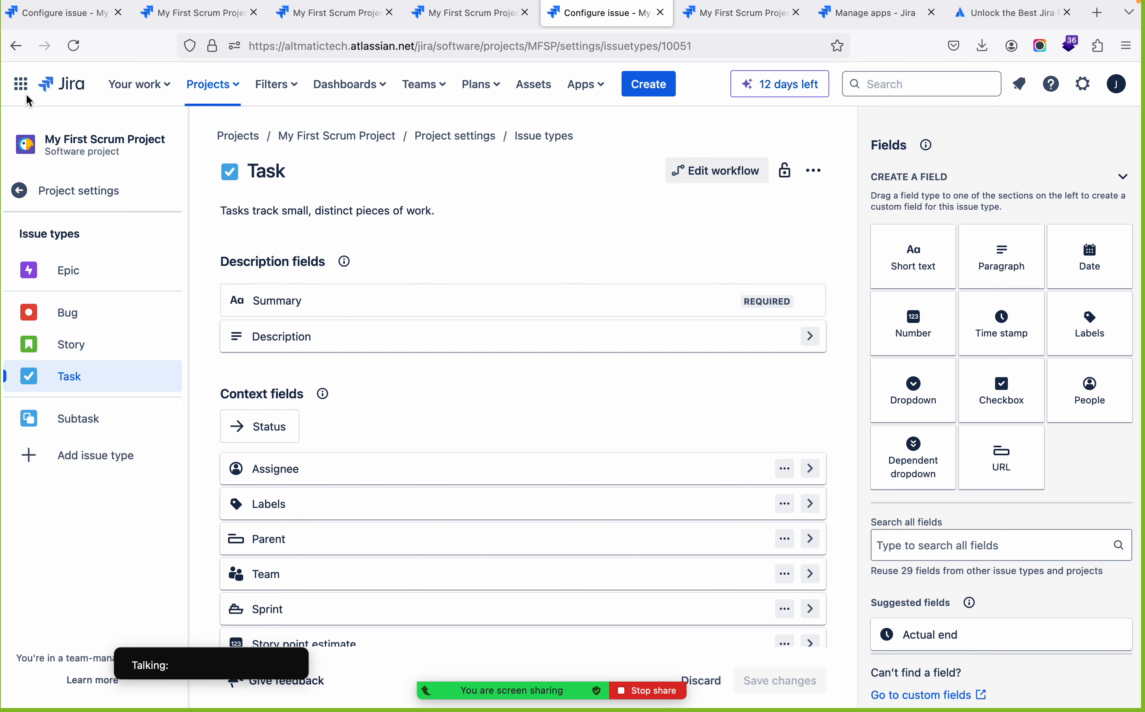
pyautogui.click(82, 193)
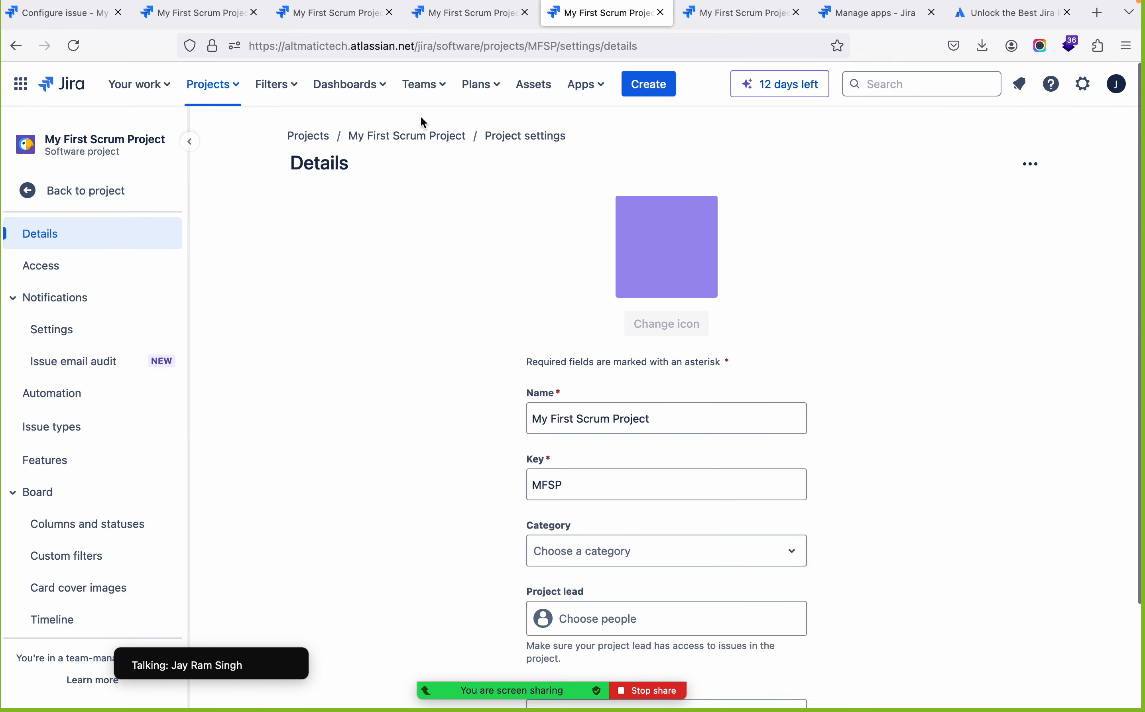
pyautogui.click(422, 140)
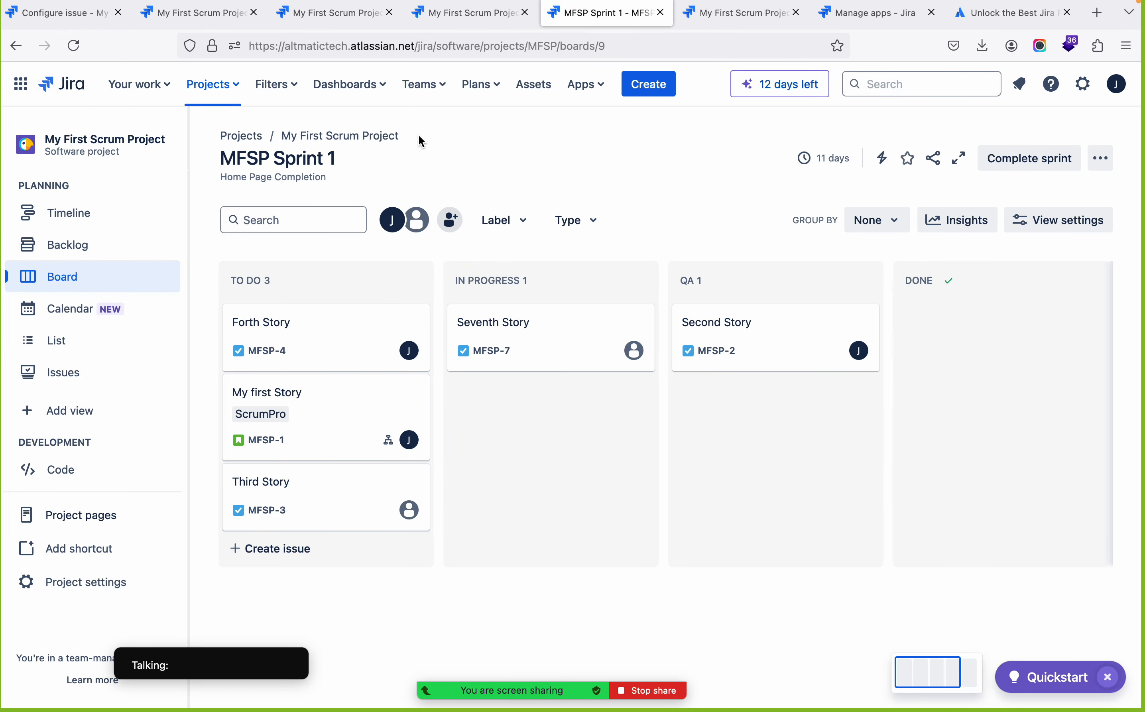
pyautogui.hscroll(5, 692, 556)
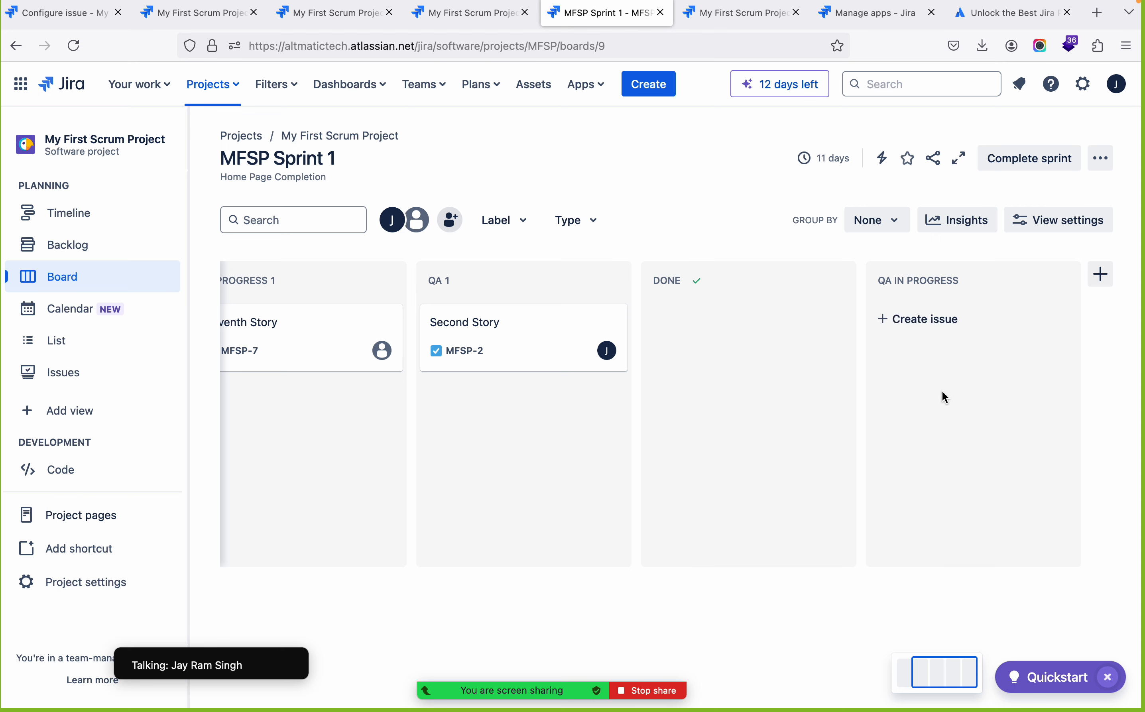
pyautogui.moveTo(886, 390); pyautogui.dragTo(820, 424)
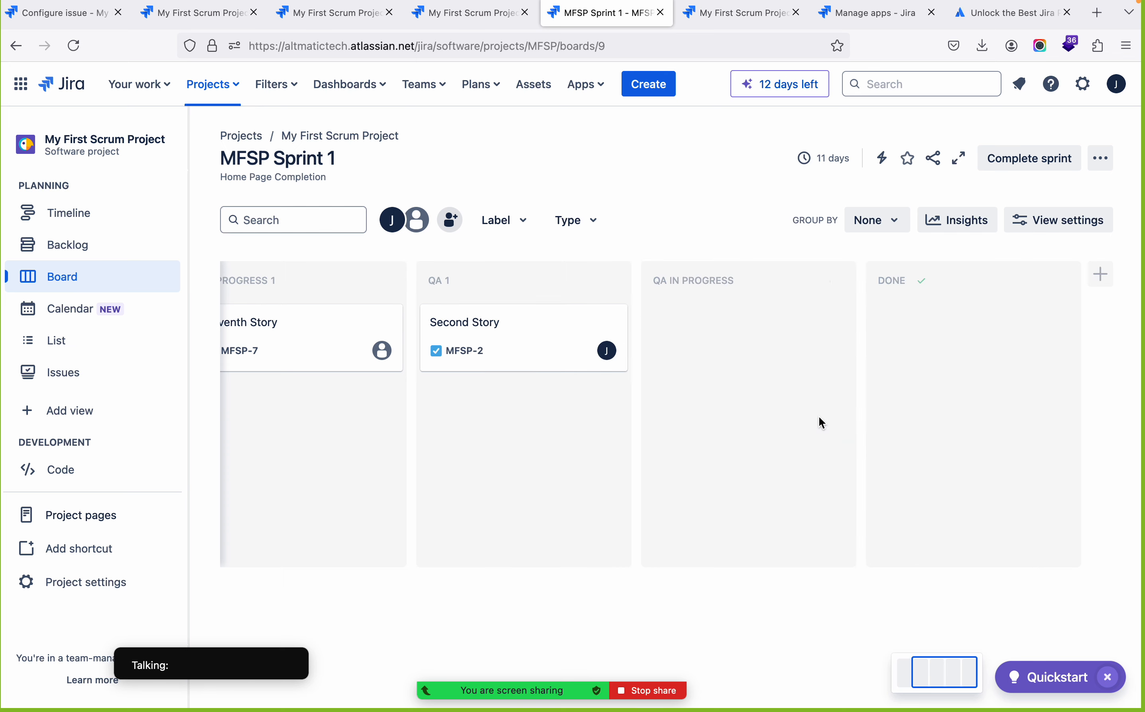
pyautogui.hscroll(-5, 547, 426)
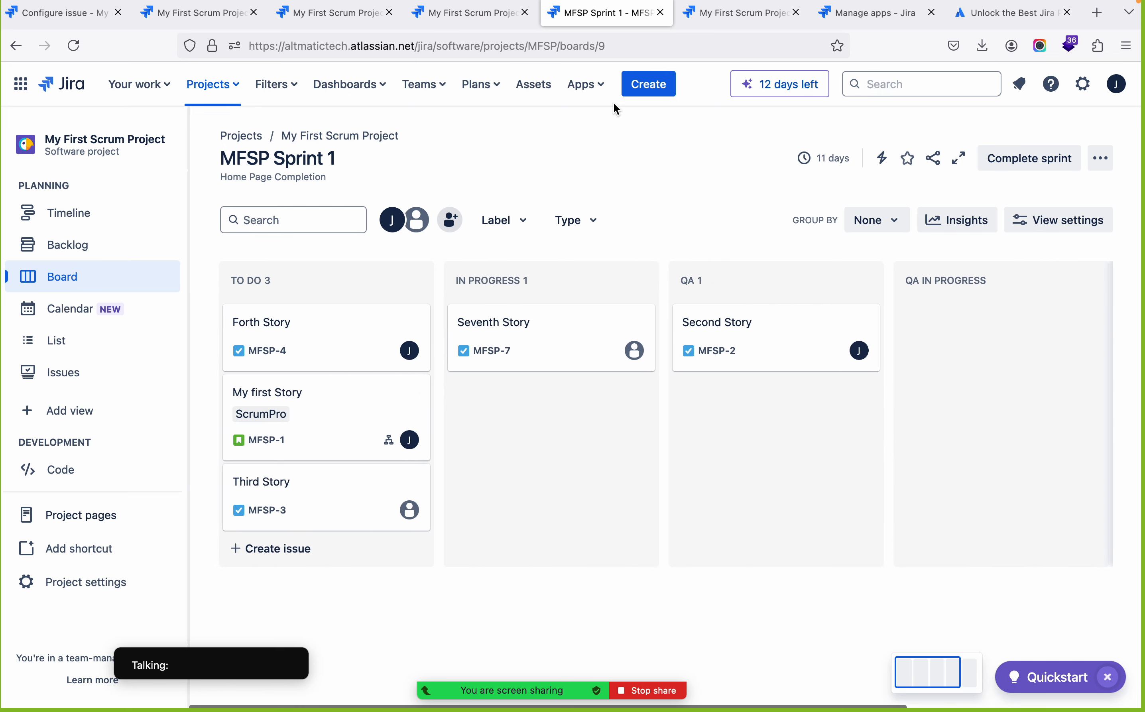
# Open the board's workflow for editing and set the Create transition's target status to In Progress
pyautogui.click(360, 136)
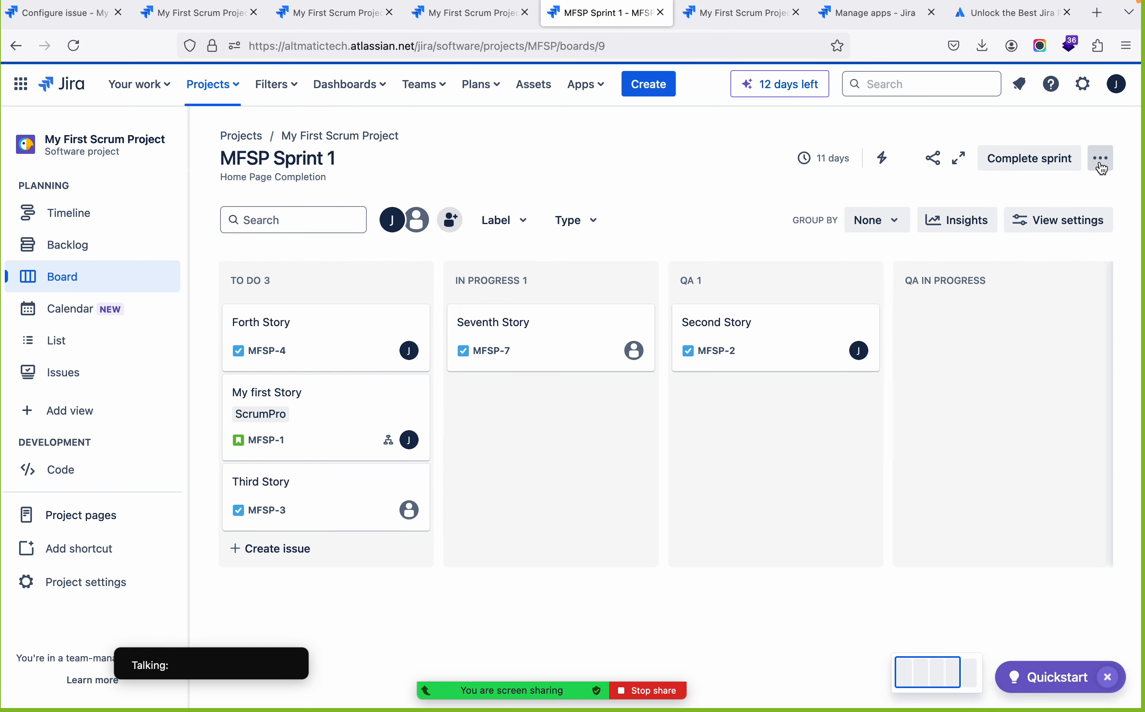
pyautogui.click(1102, 166)
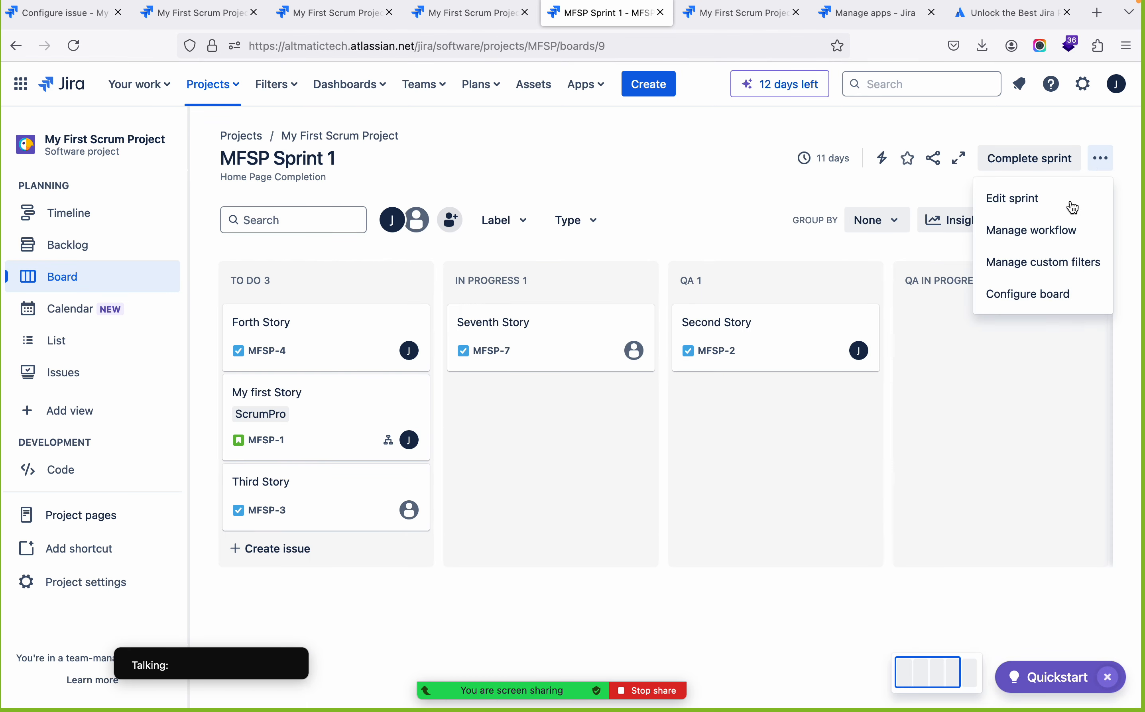
pyautogui.click(1028, 241)
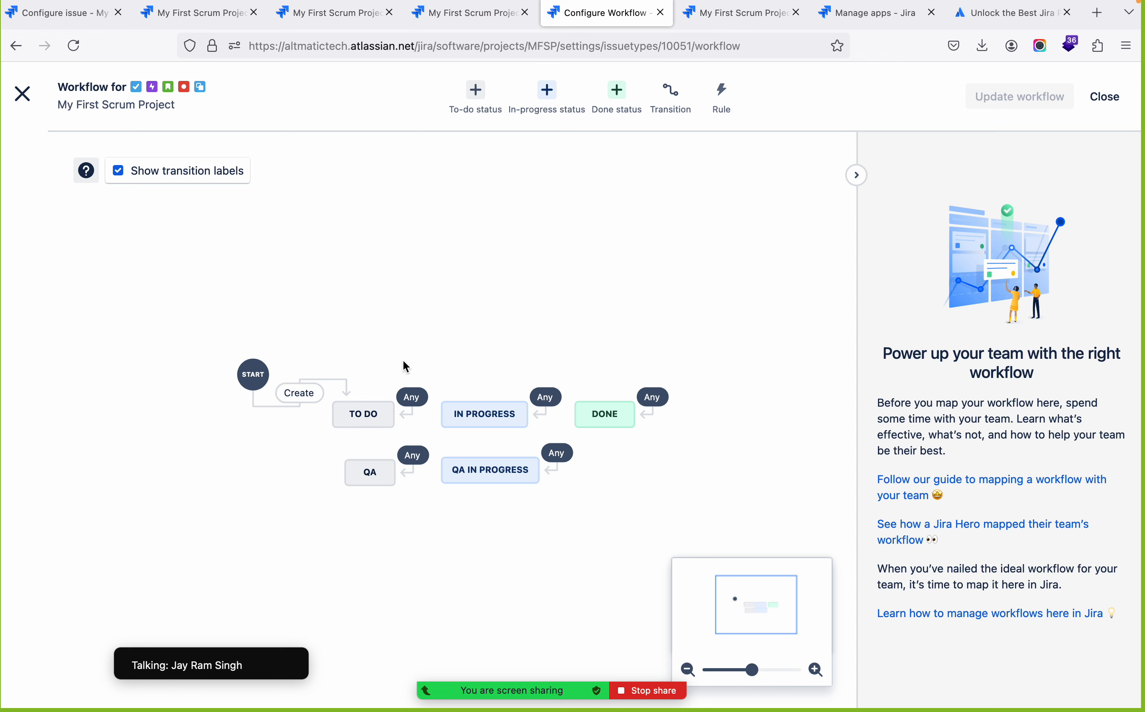
pyautogui.click(302, 392)
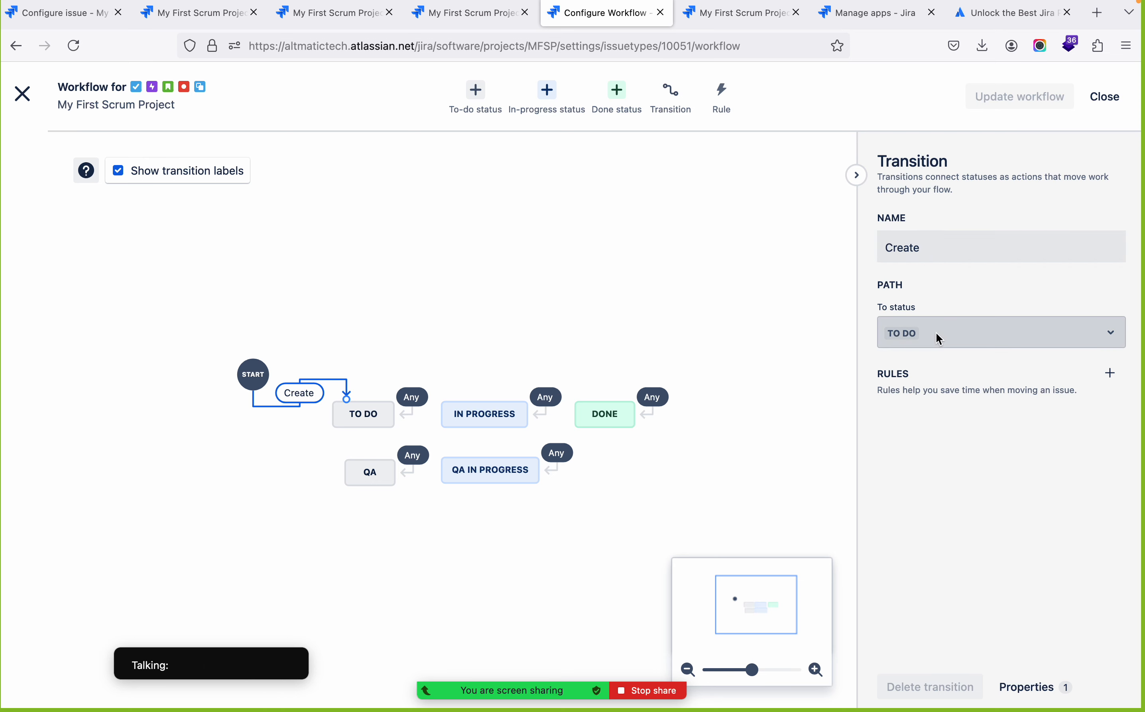
pyautogui.click(1113, 338)
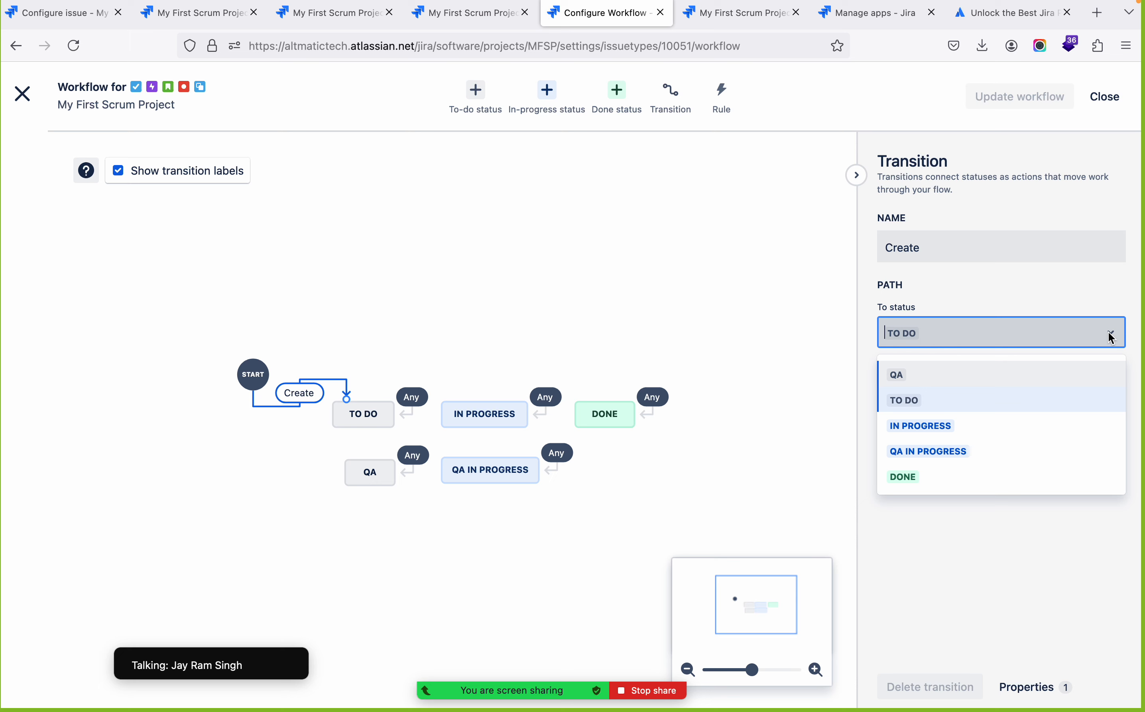
pyautogui.click(916, 424)
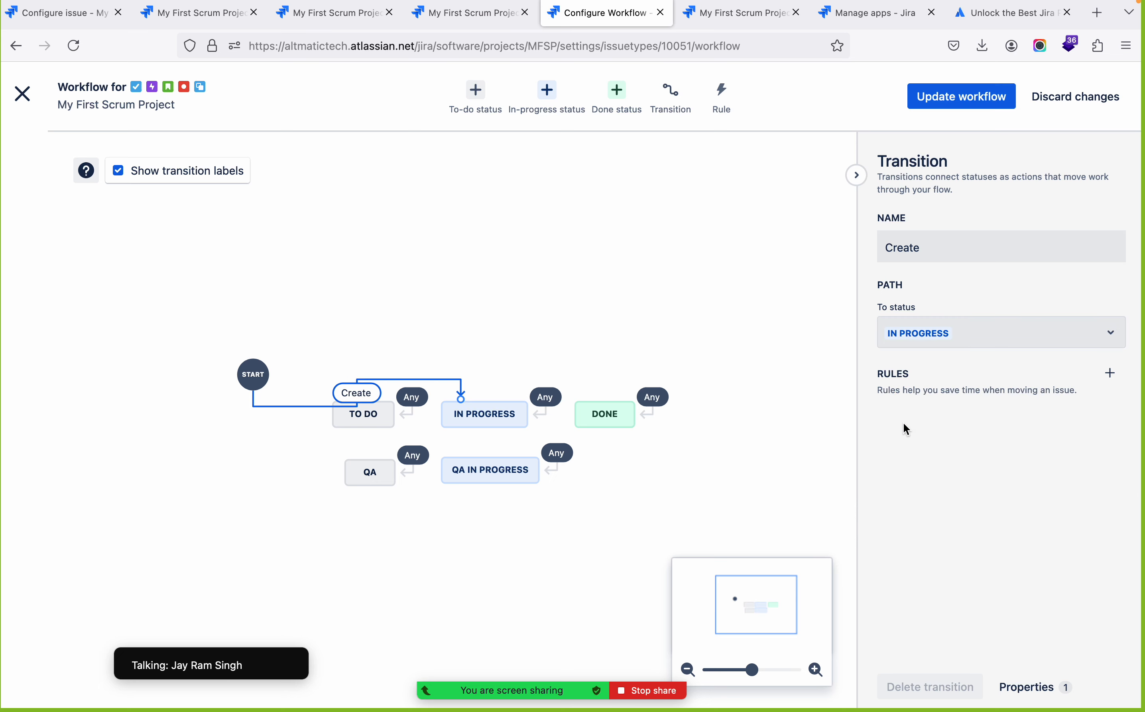
# Save the updated workflow for Task, Bug, Story, Epic and Subtask, and return to the project's backlog
pyautogui.click(948, 106)
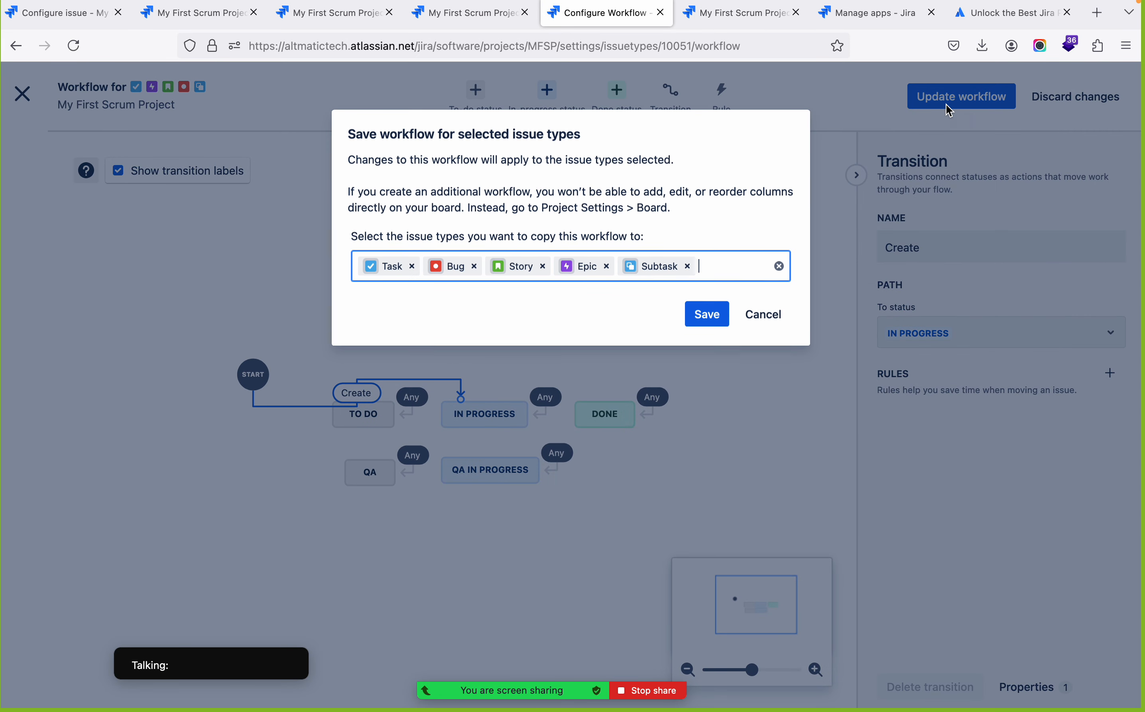
pyautogui.click(706, 314)
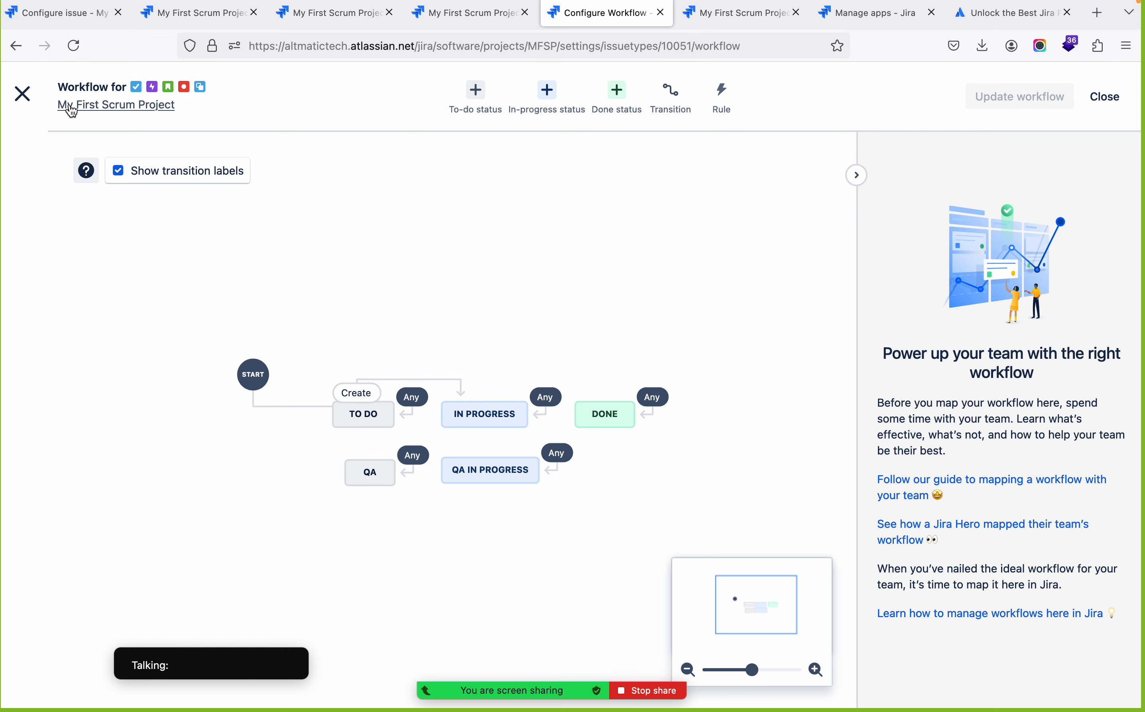
pyautogui.click(23, 94)
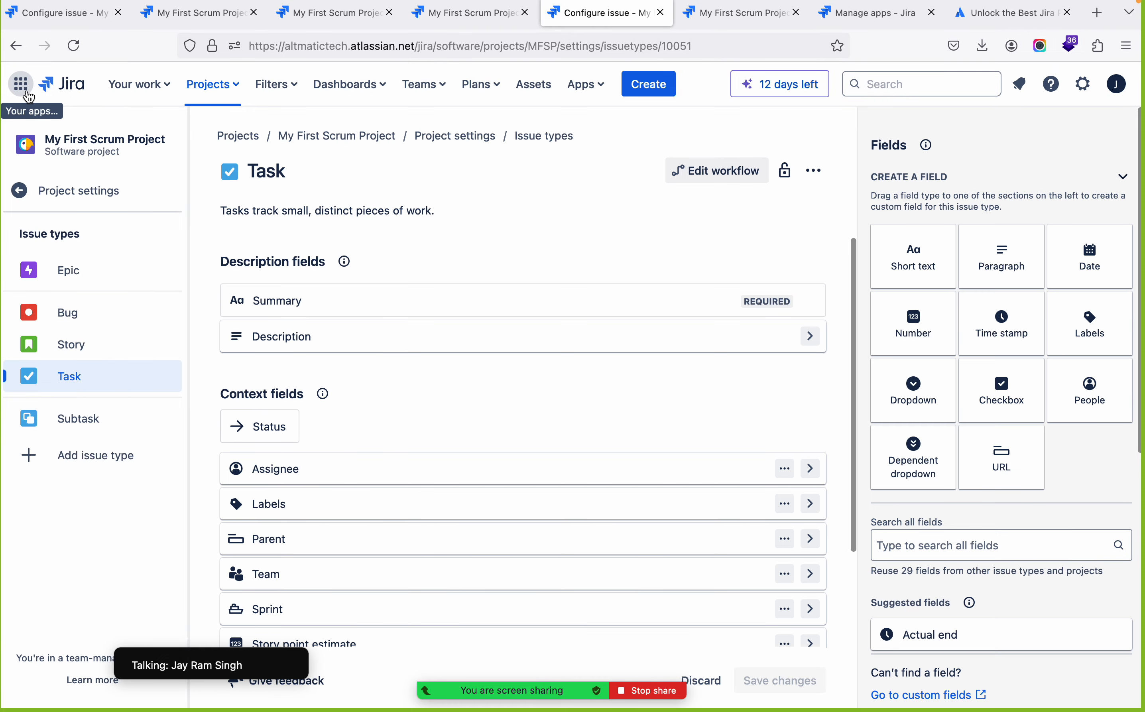
pyautogui.click(70, 199)
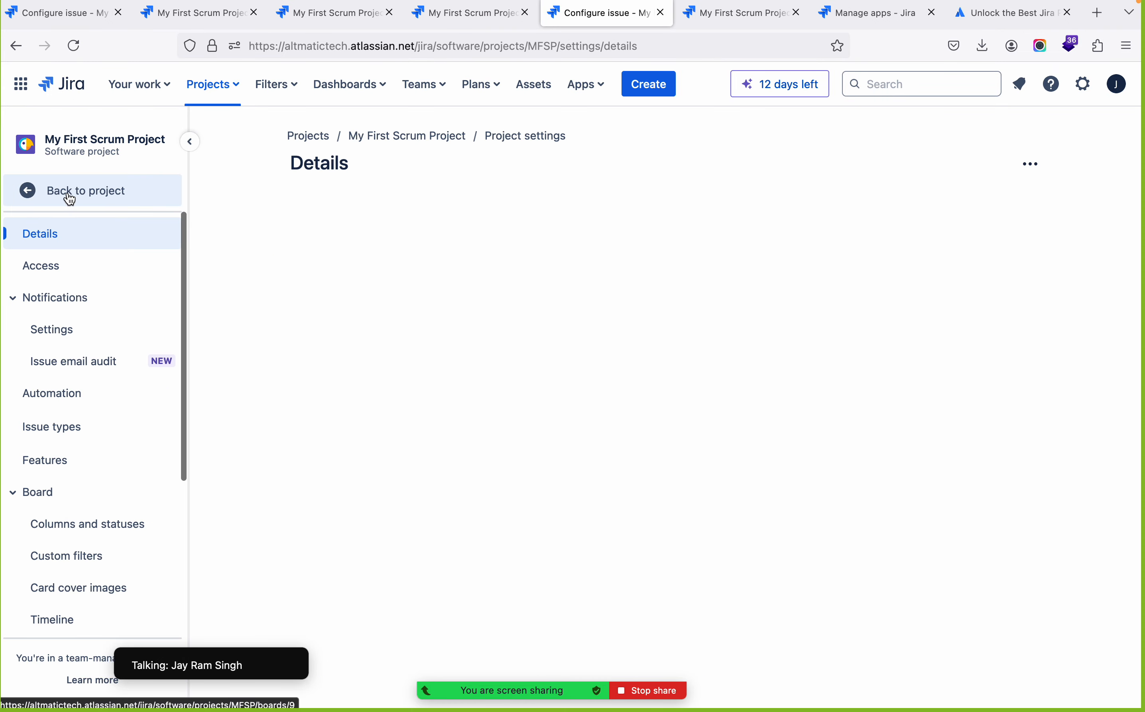
pyautogui.click(102, 190)
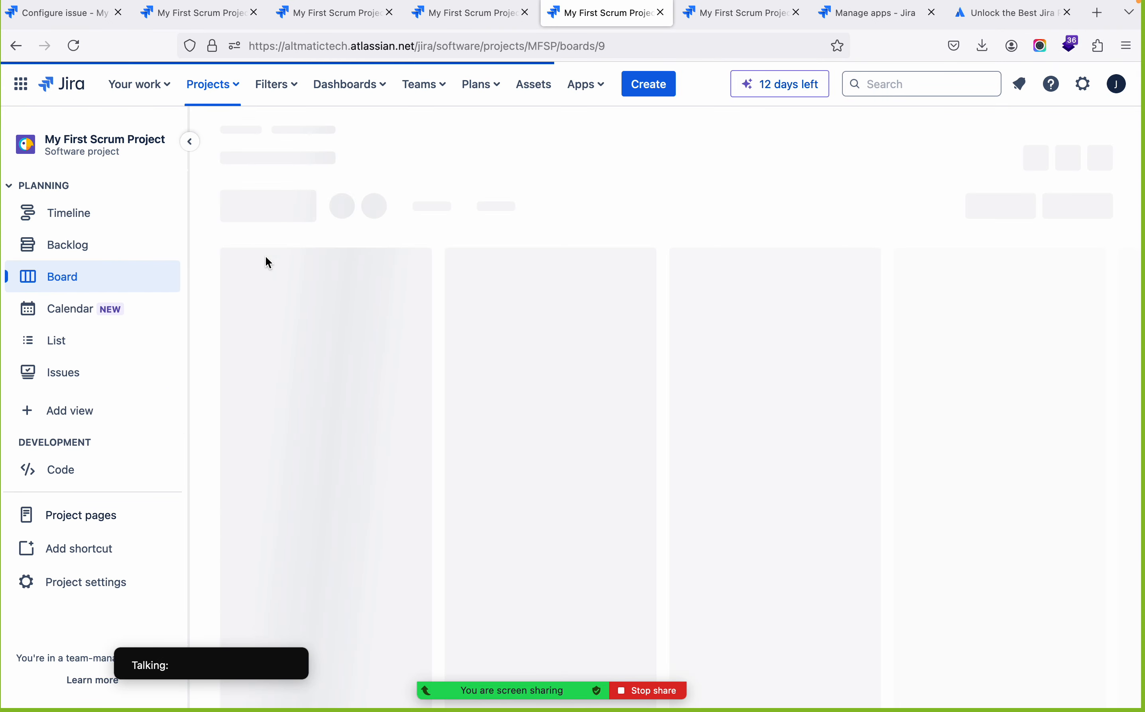
pyautogui.click(73, 253)
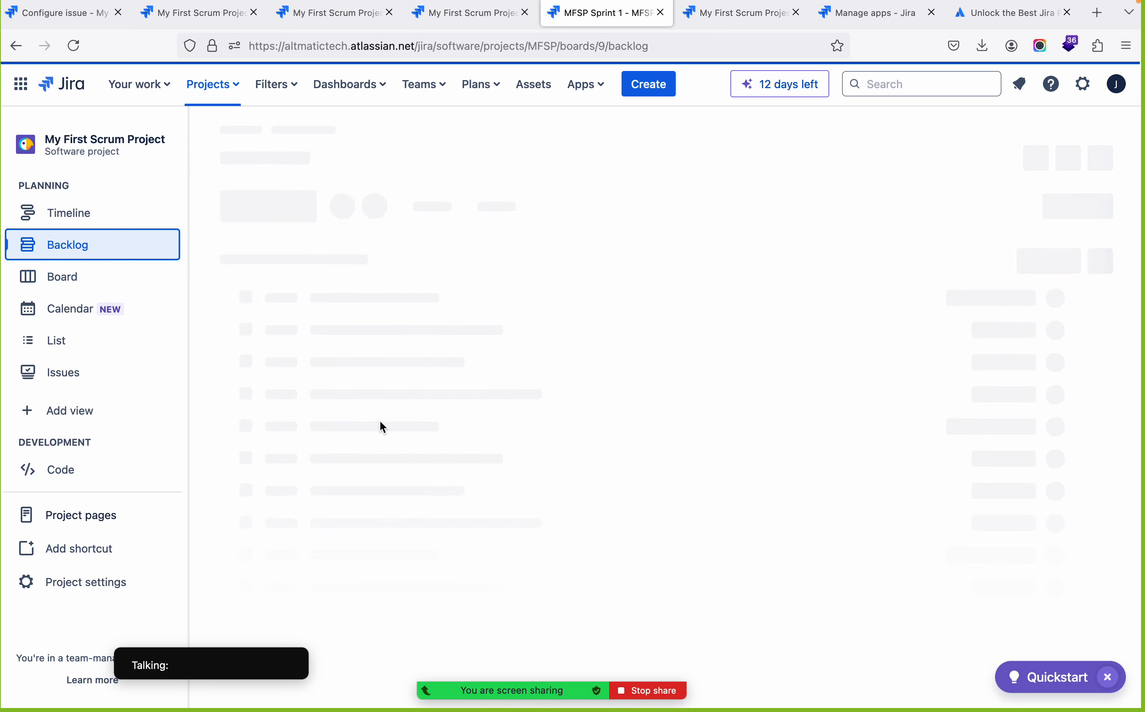
# Create a task named "Workflow" in MFSP Sprint 1
pyautogui.scroll(-5, 382, 426)
pyautogui.scroll(5, 379, 428)
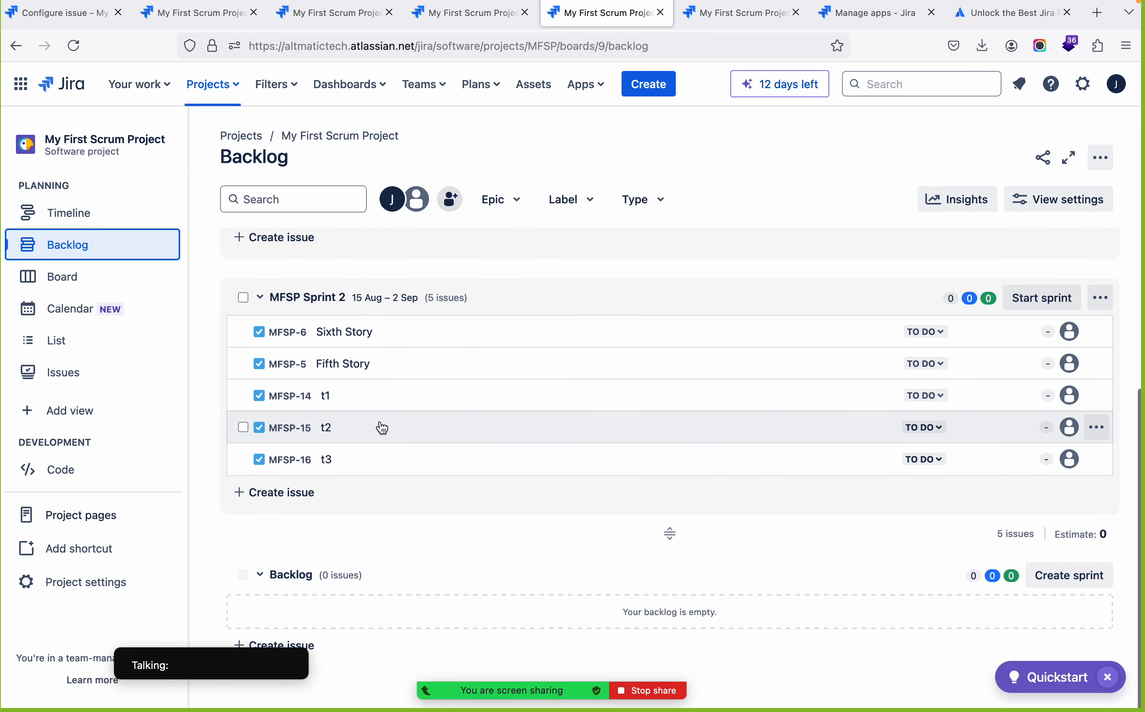
pyautogui.click(293, 452)
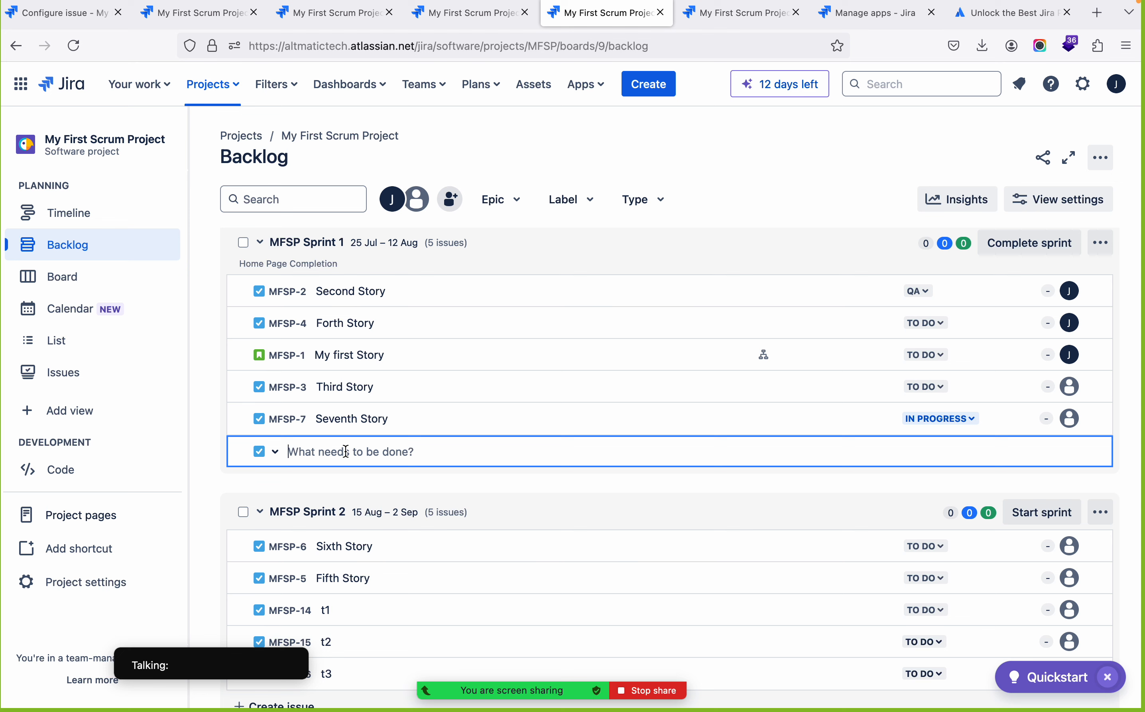
pyautogui.write('Wor')
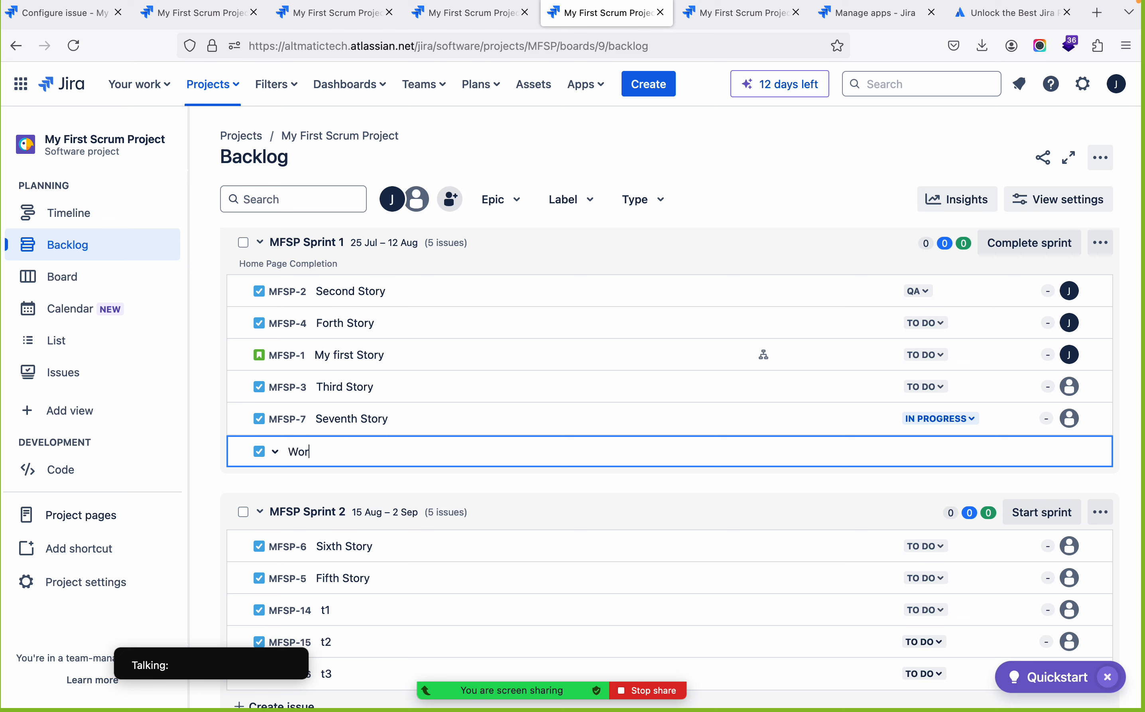
pyautogui.write('kflow')
pyautogui.press('Return')
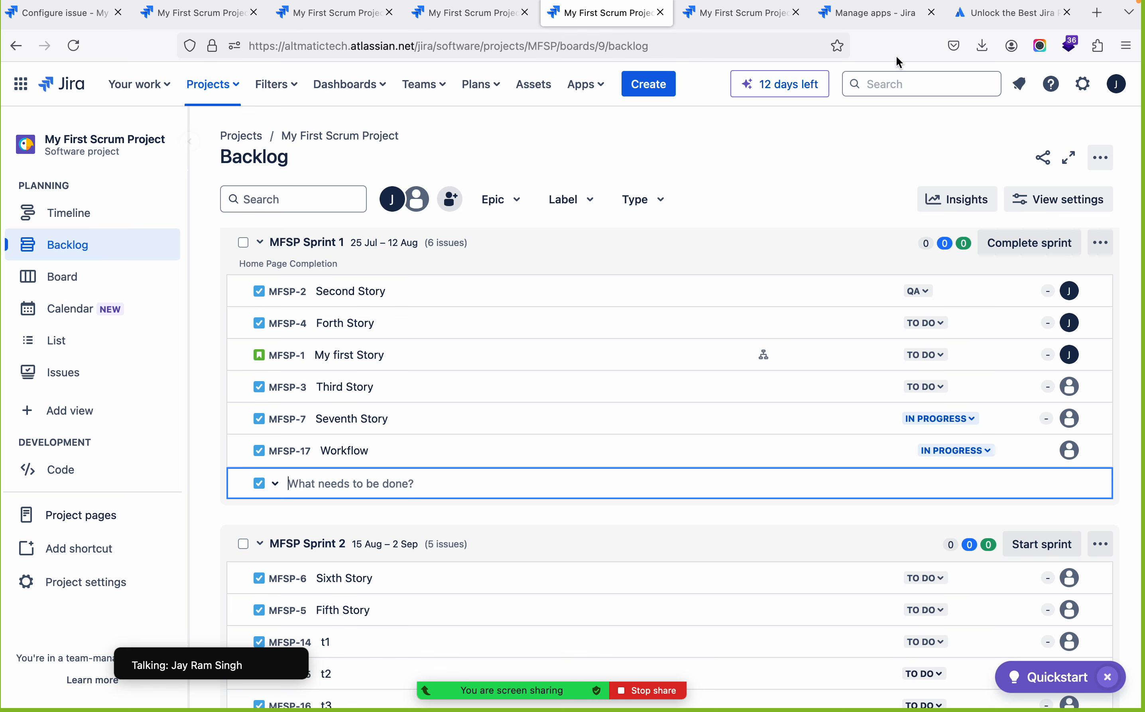
# Reopen the workflow from the sprint board and set the Create transition's target status to To Do
pyautogui.click(364, 138)
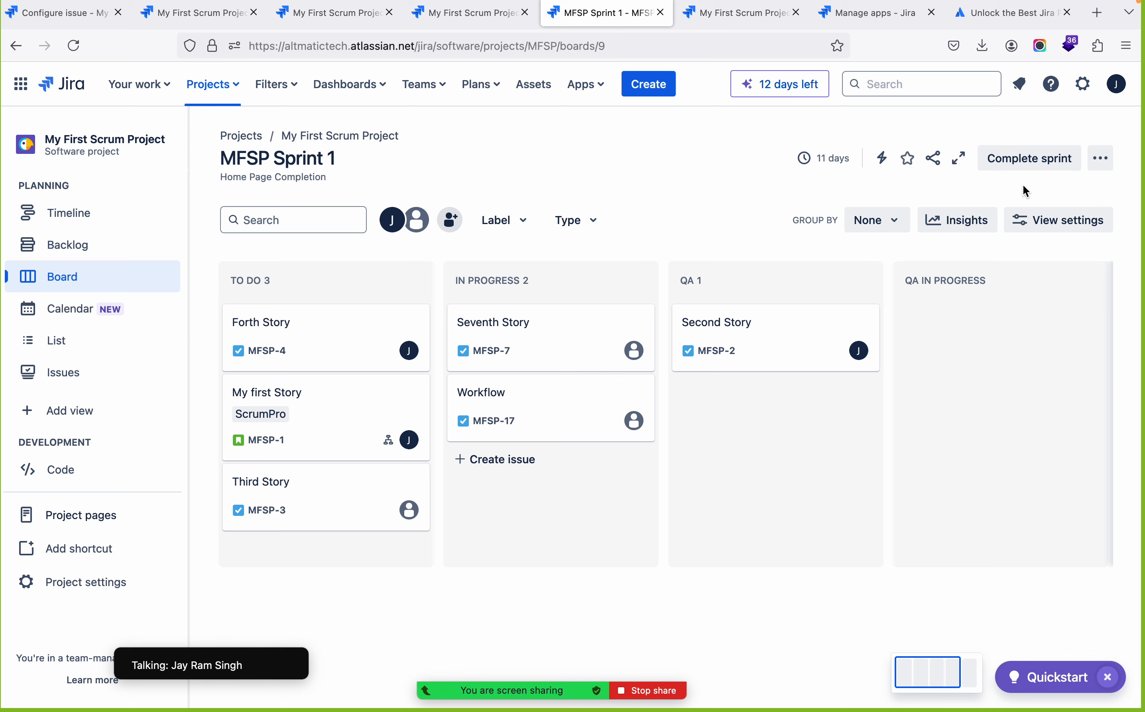
pyautogui.click(1097, 165)
pyautogui.click(1029, 232)
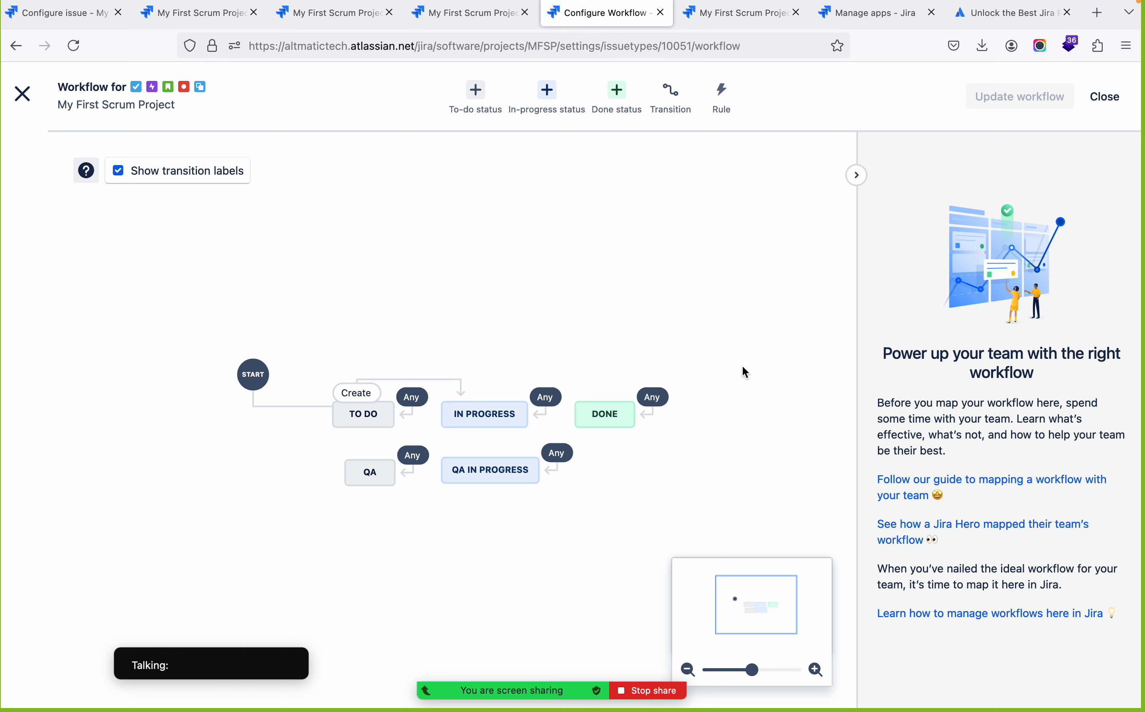
pyautogui.click(477, 416)
pyautogui.click(356, 394)
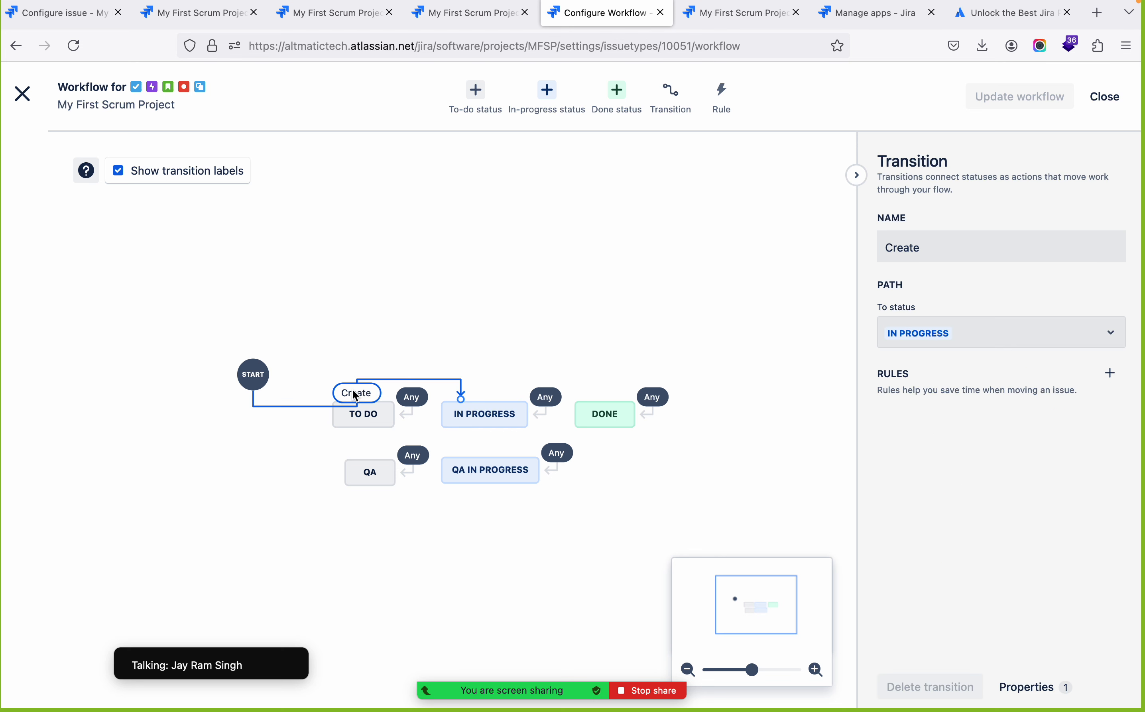
pyautogui.click(1109, 333)
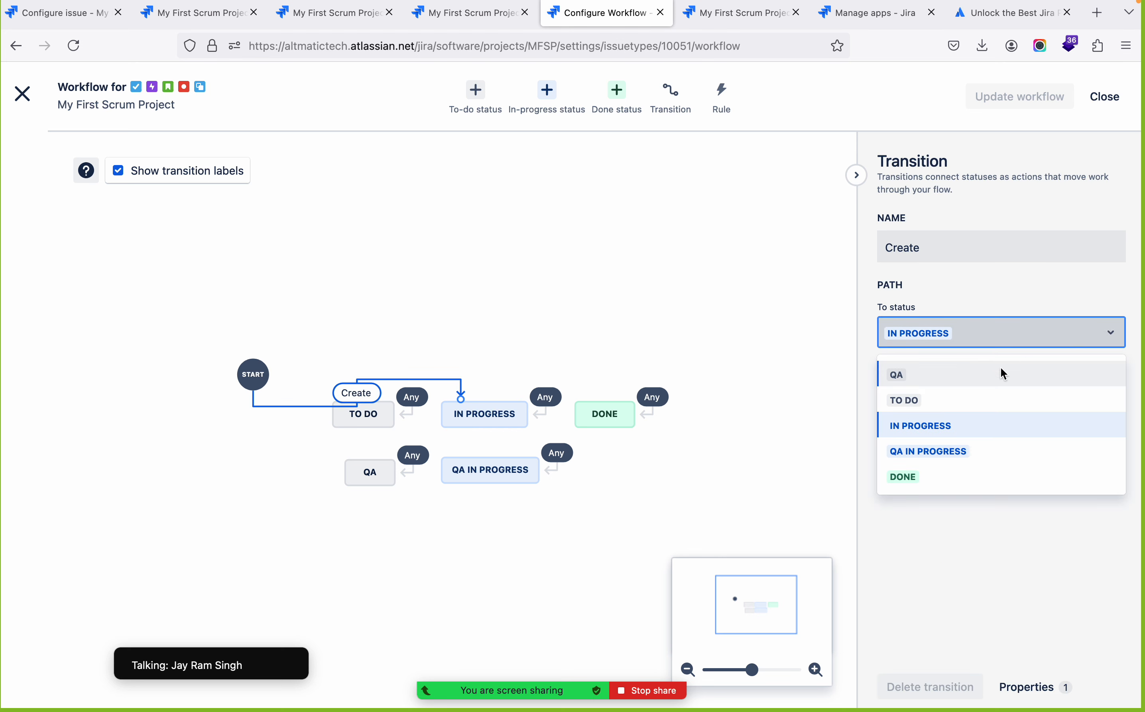
pyautogui.click(918, 406)
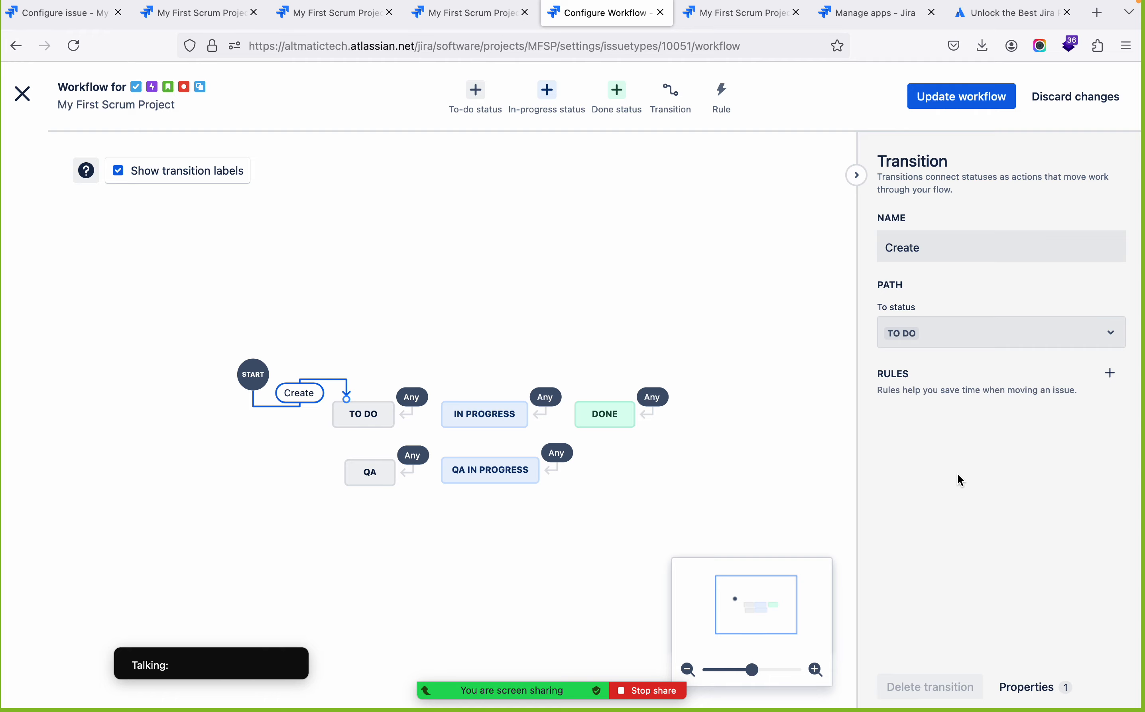
# Add an "Assign an issue" rule to the Create transition that assigns new issues to the listed team member
pyautogui.click(1115, 374)
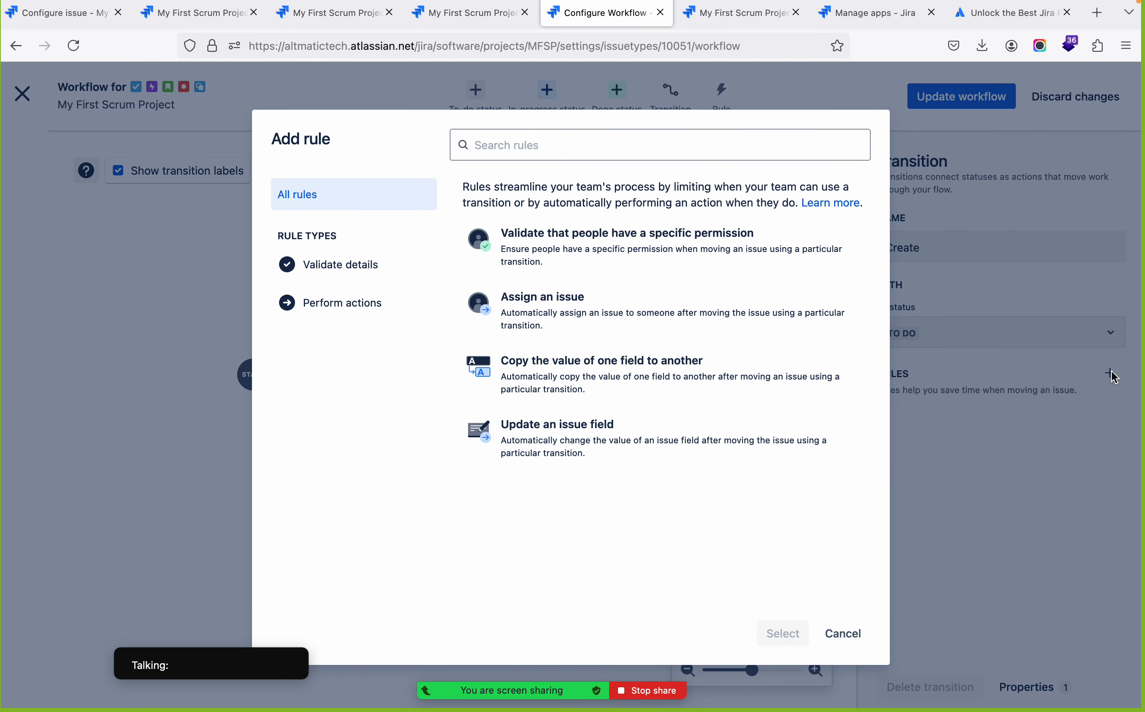
pyautogui.click(833, 636)
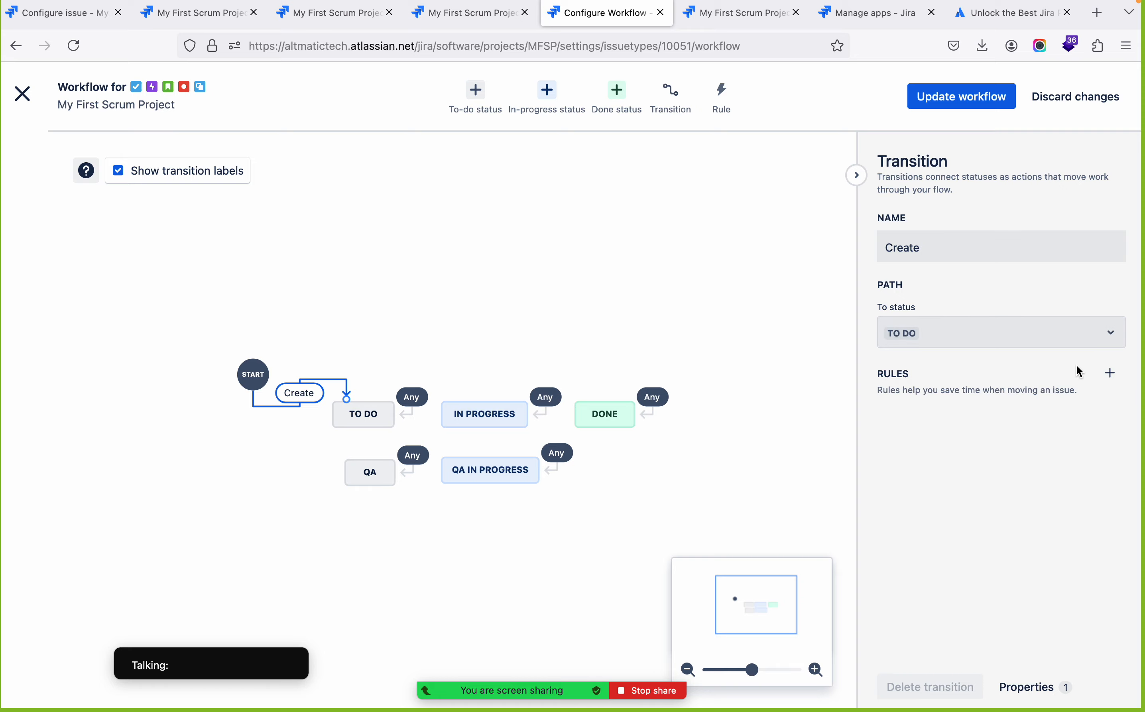
pyautogui.click(1112, 380)
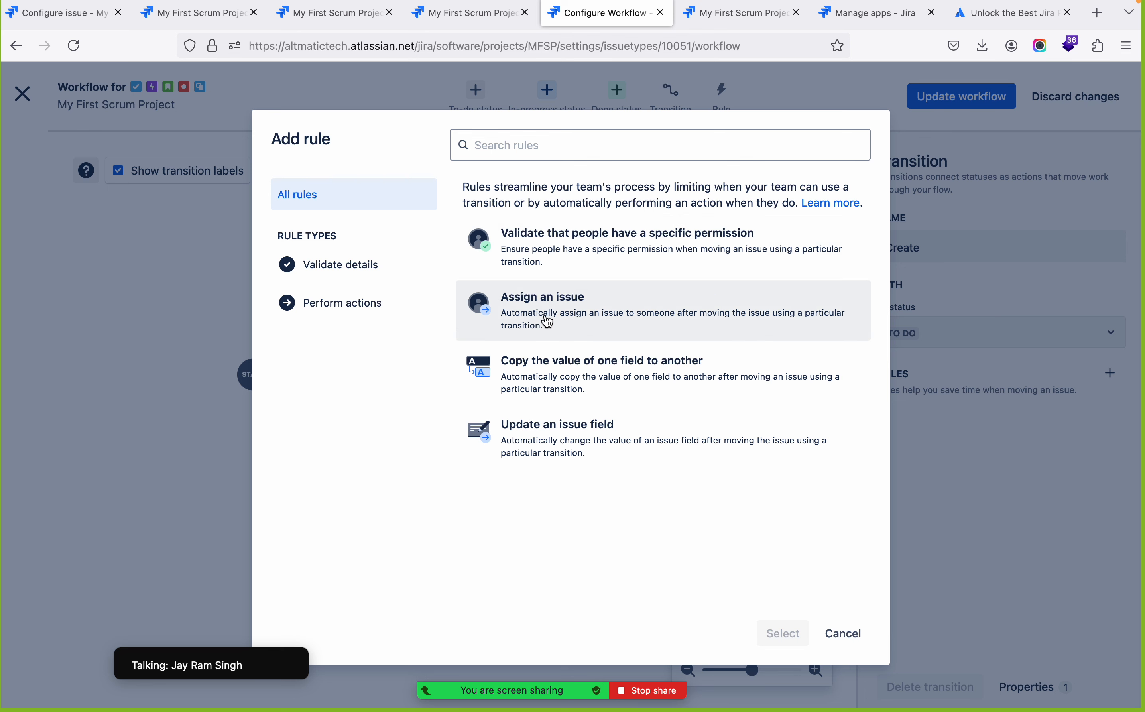
pyautogui.click(583, 325)
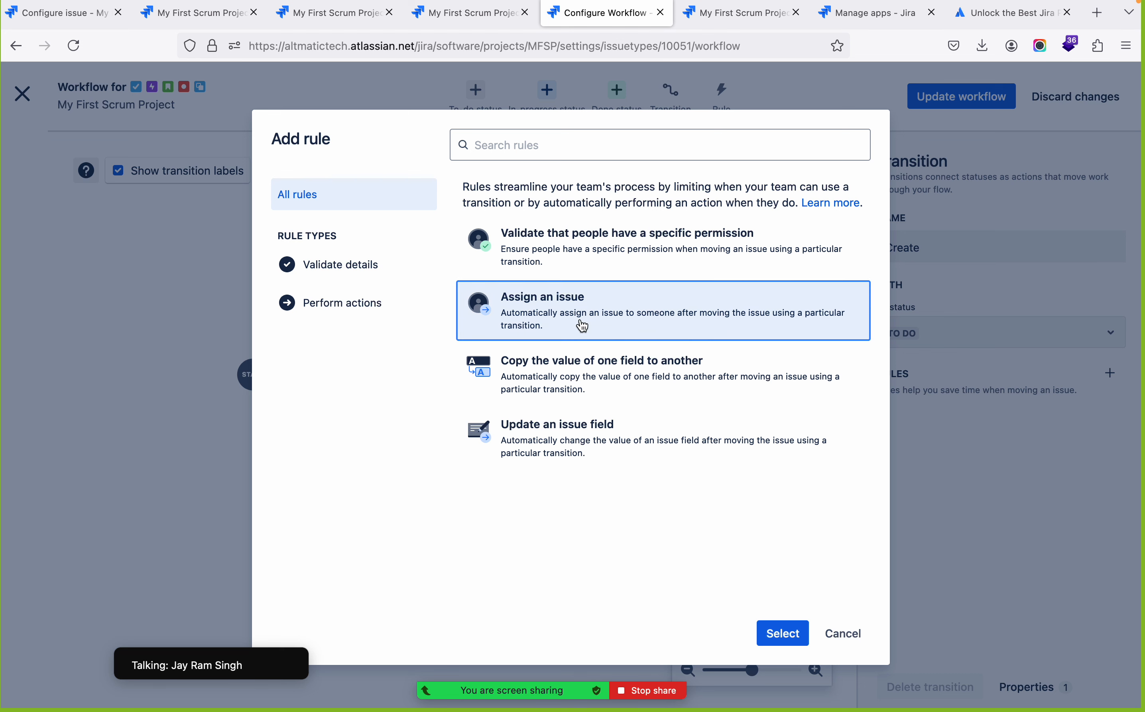
pyautogui.click(783, 634)
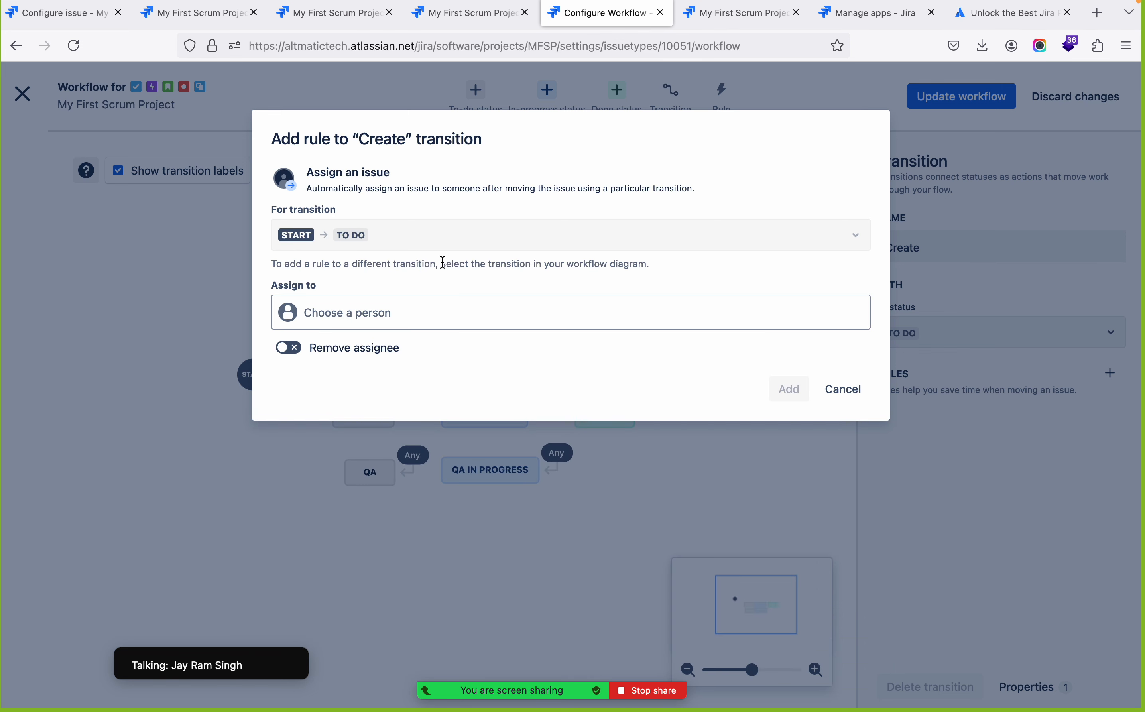
pyautogui.click(413, 320)
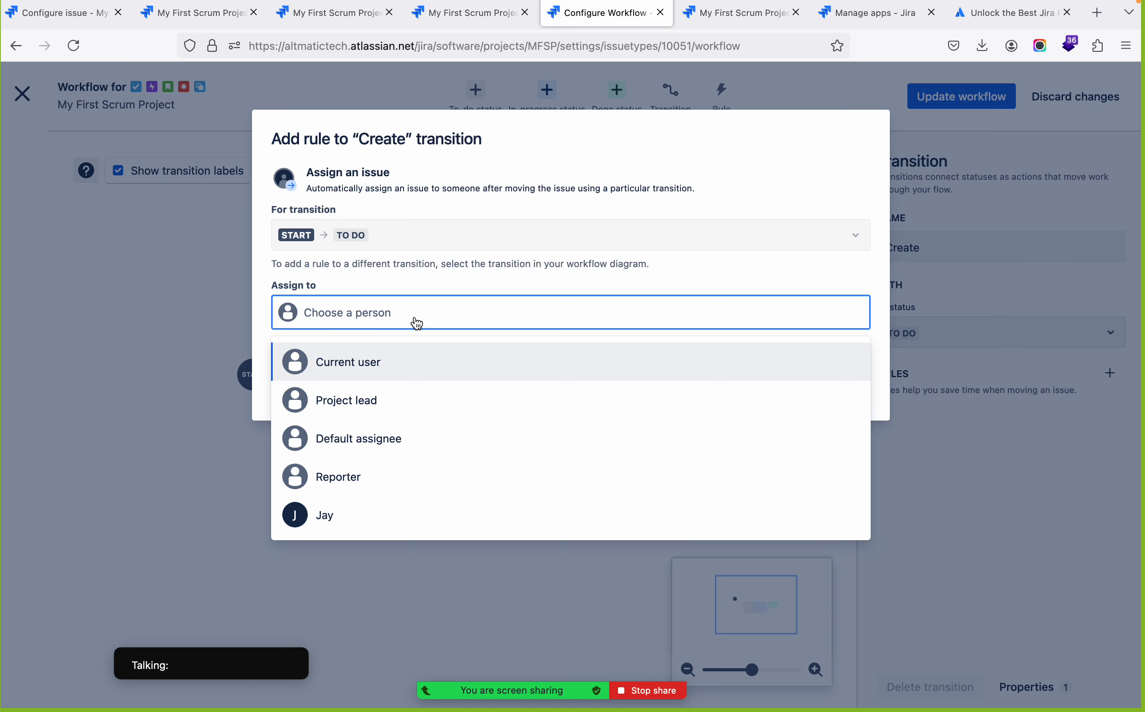
pyautogui.click(352, 514)
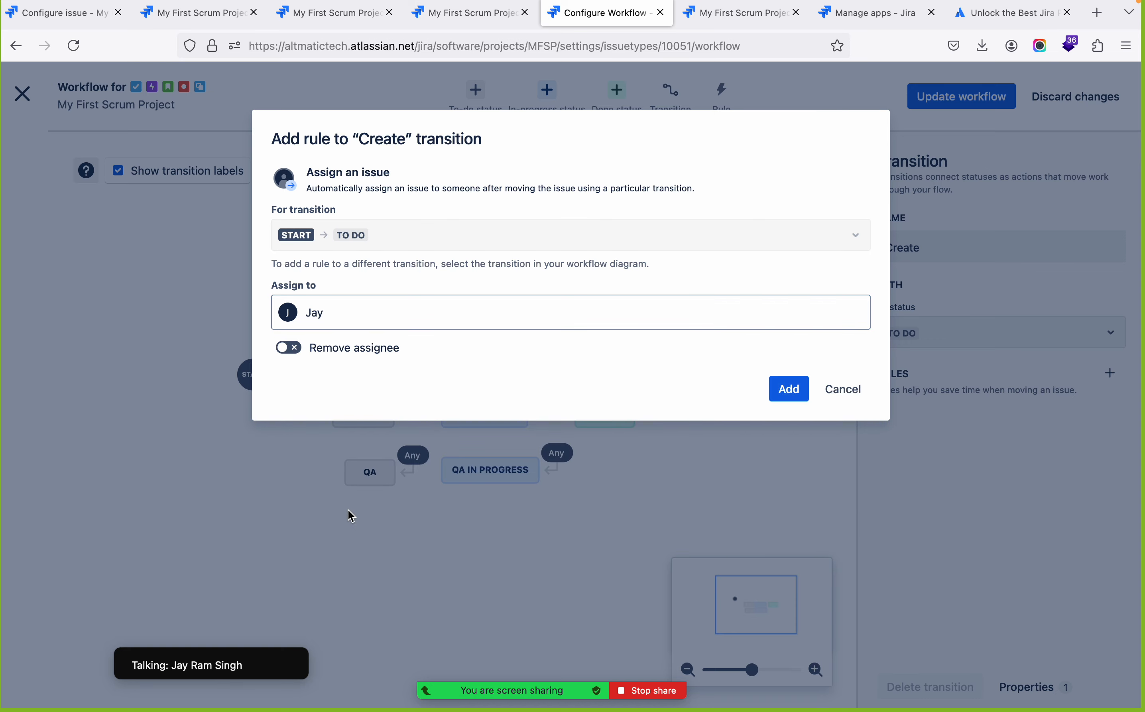
pyautogui.click(795, 396)
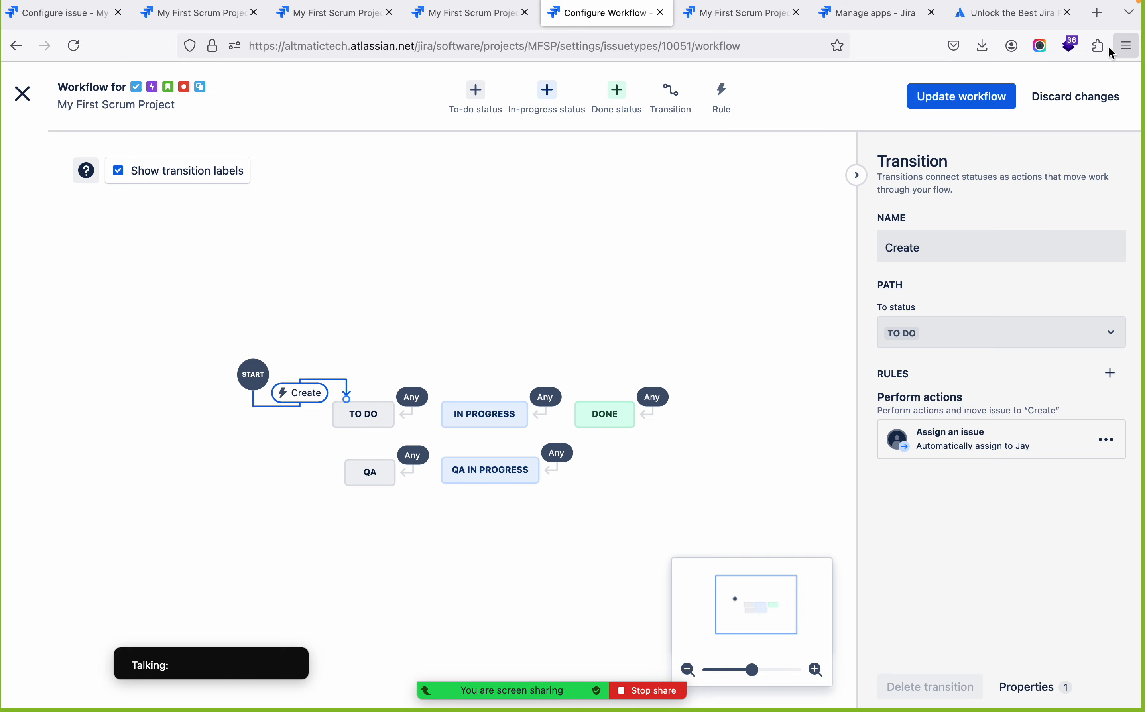
# Update the workflow for all listed issue types with the assignment rule and go back to the backlog
pyautogui.click(961, 101)
pyautogui.click(703, 311)
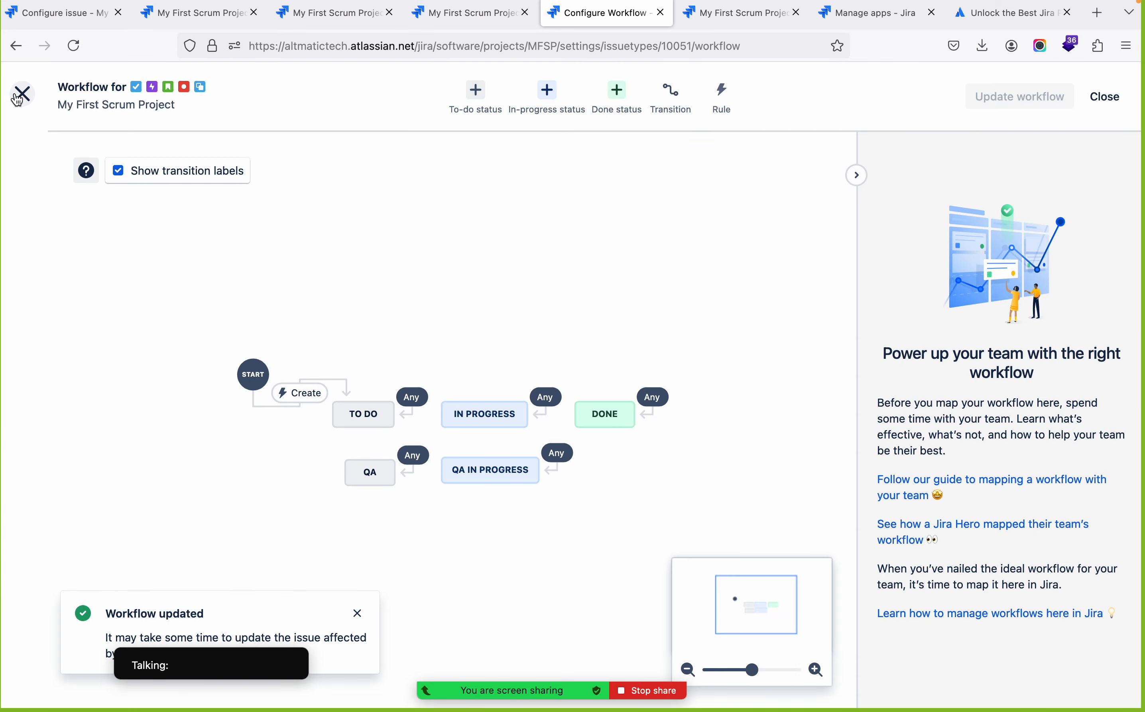
pyautogui.click(19, 98)
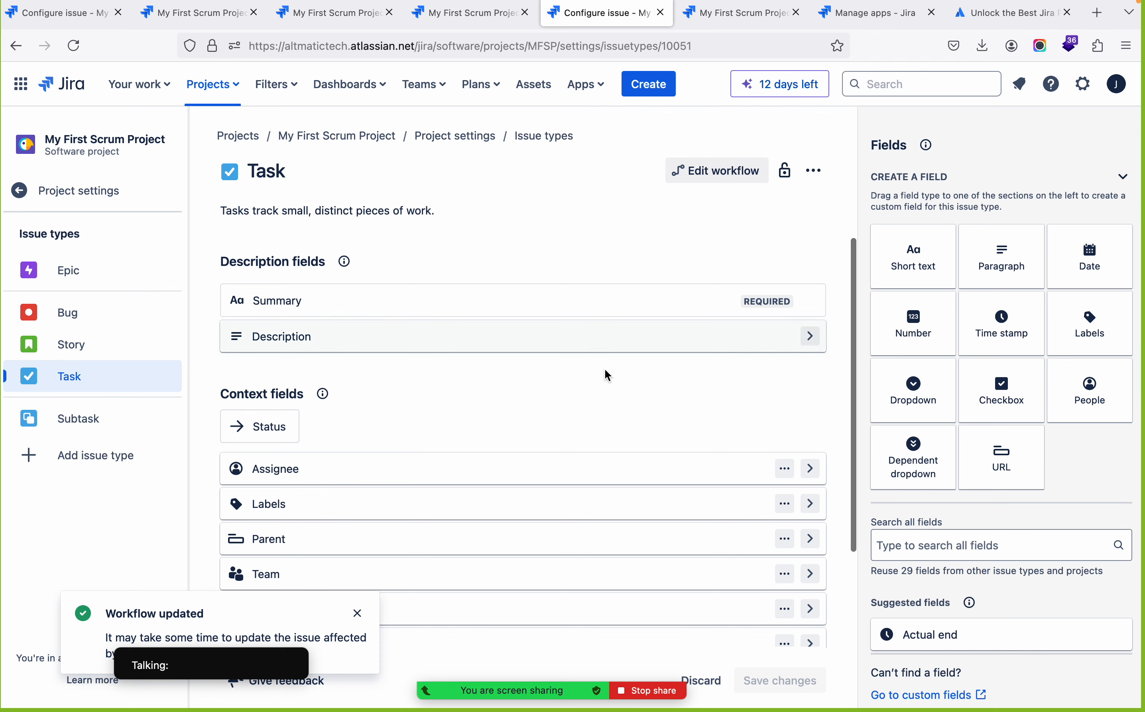
pyautogui.click(346, 138)
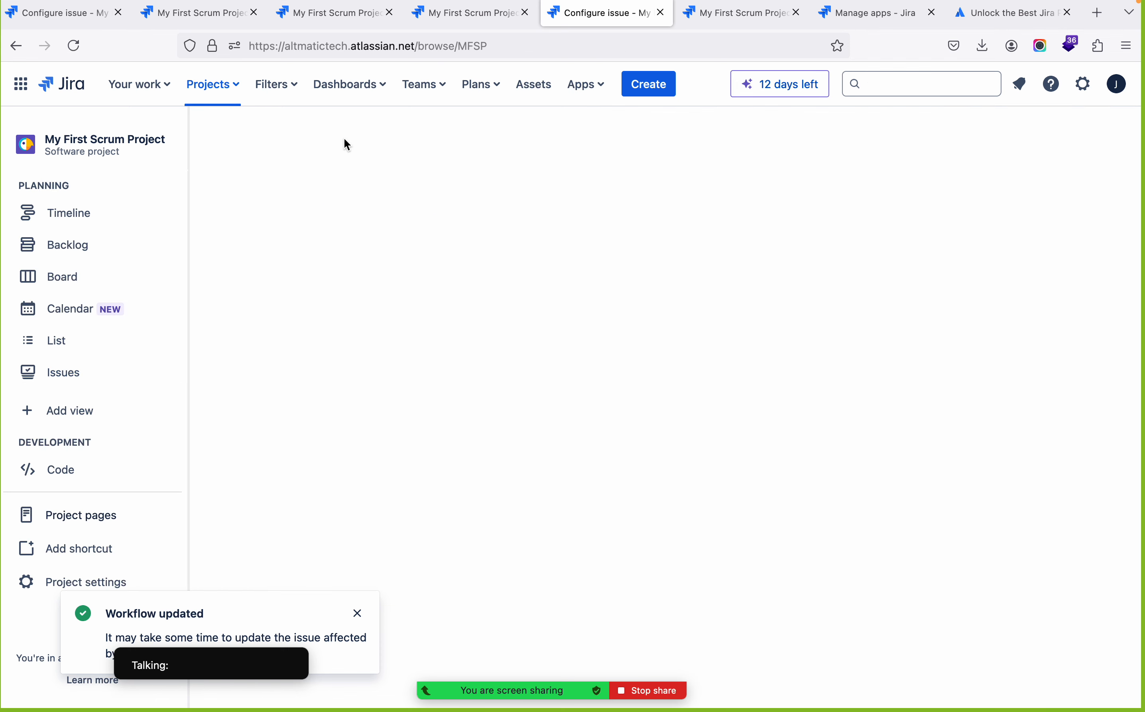
pyautogui.click(69, 245)
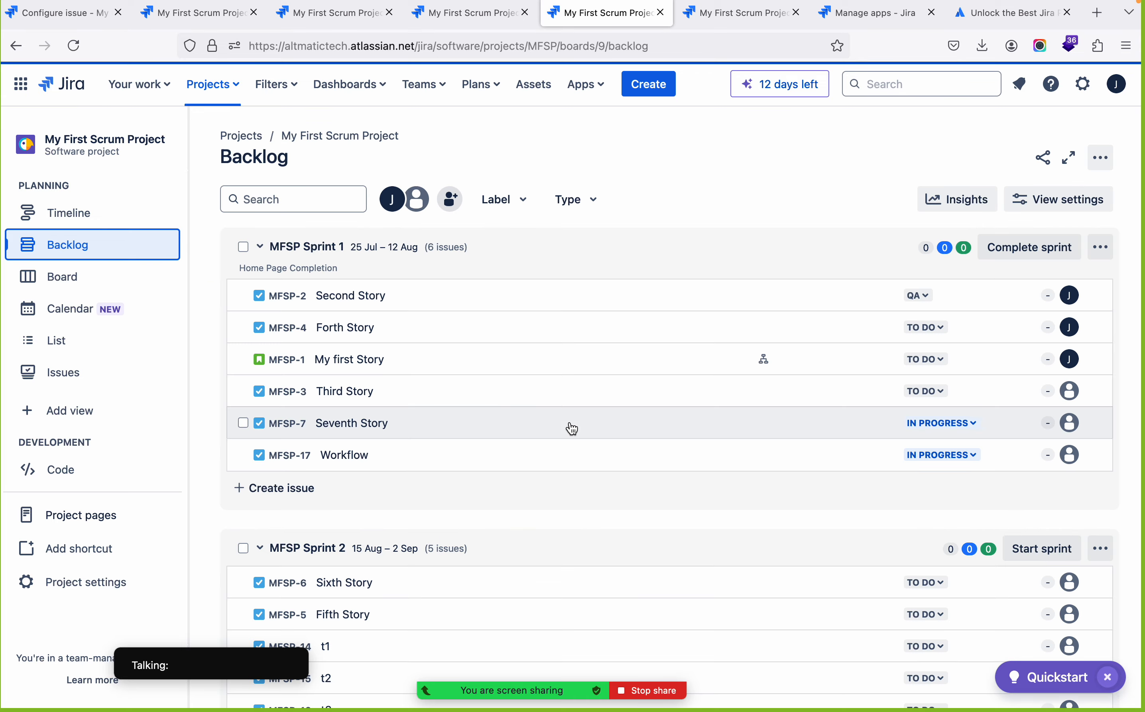
# Create a task named "Auto Assign" in MFSP Sprint 1 to test the assignment rule
pyautogui.click(302, 489)
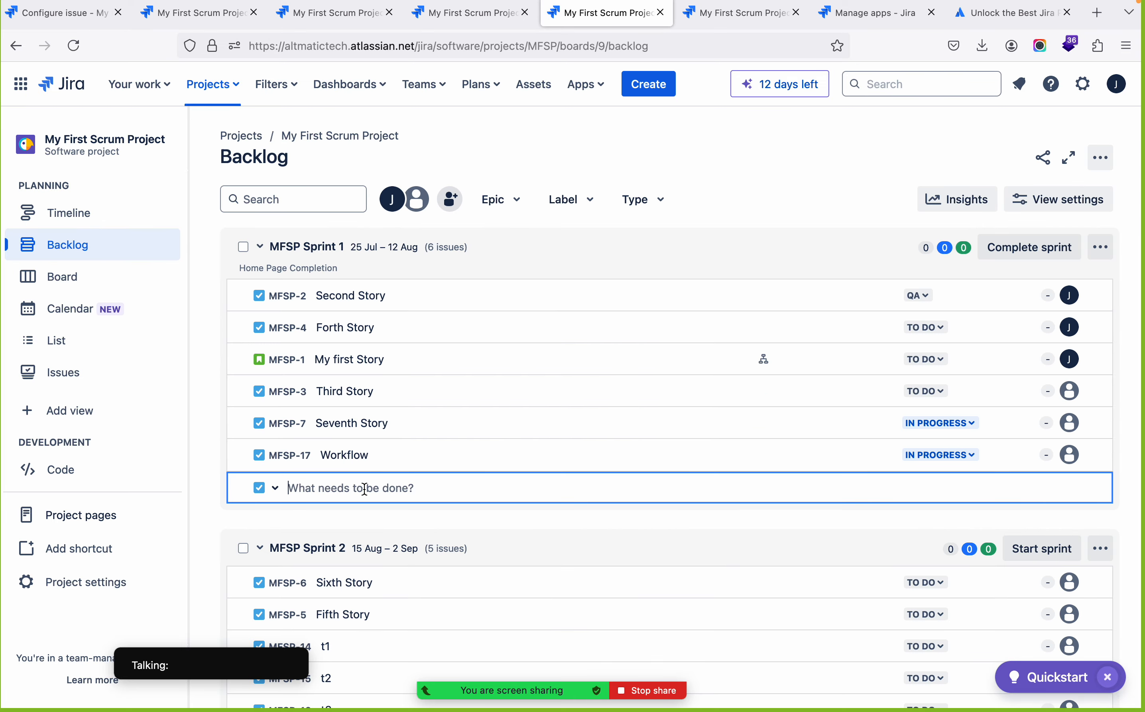
pyautogui.write('A')
pyautogui.write('ou')
pyautogui.press('BackSpace')
pyautogui.press('BackSpace')
pyautogui.write('uto Assign')
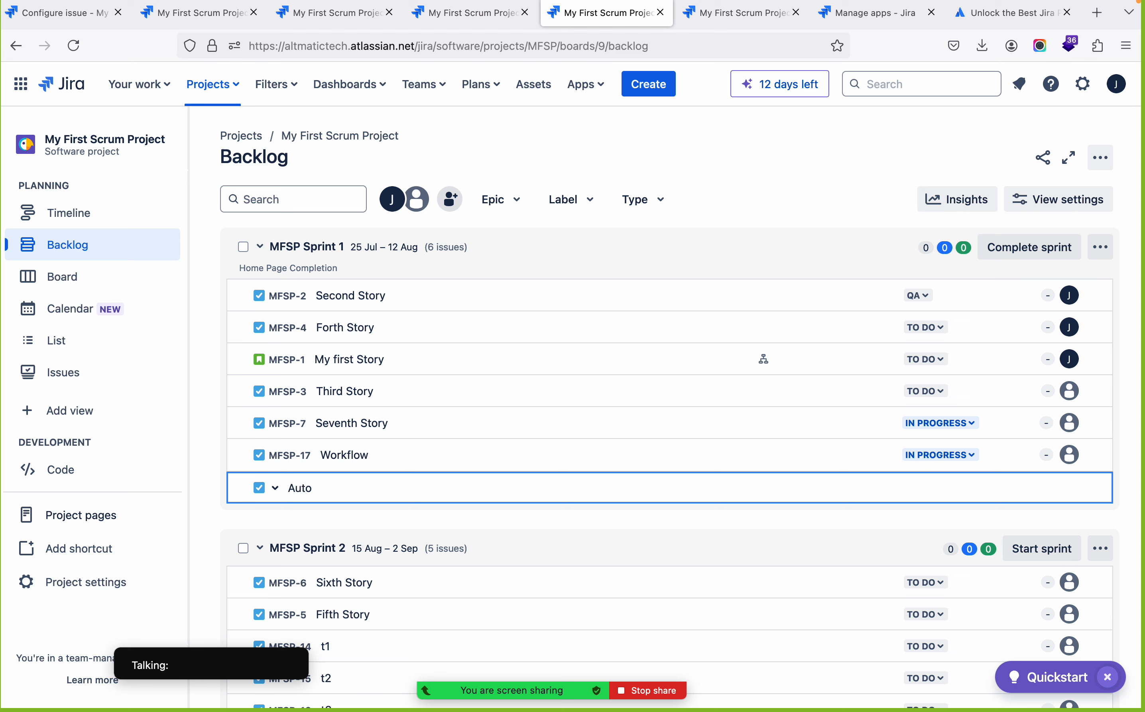
pyautogui.press('Return')
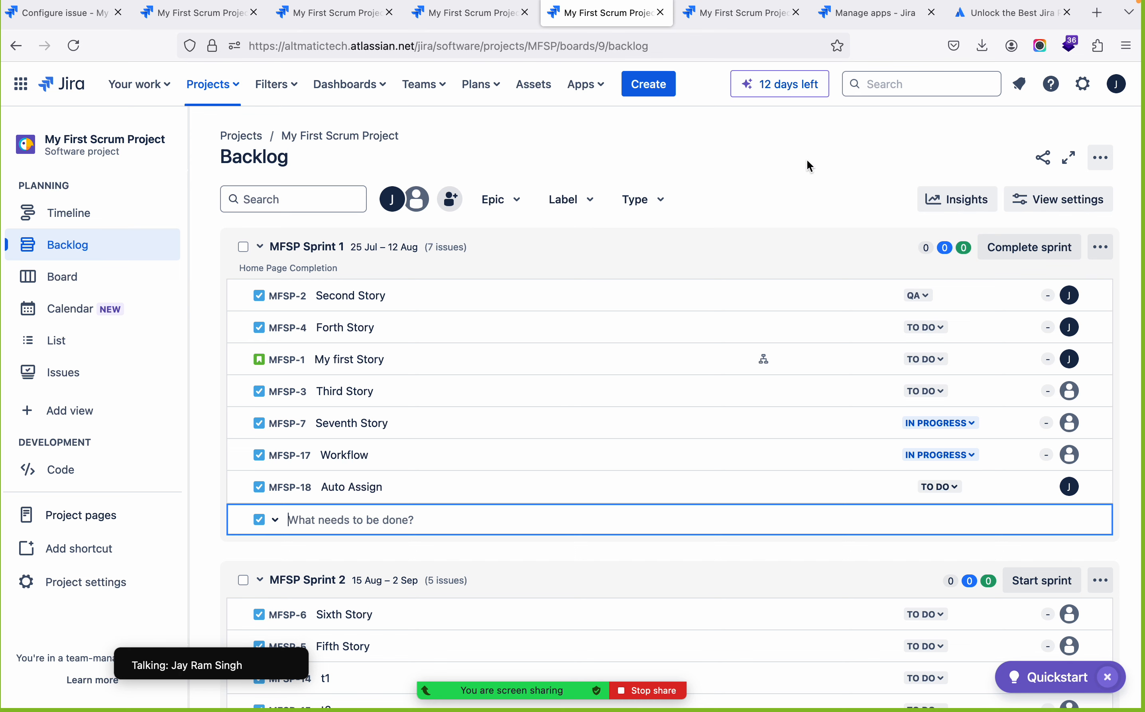
# Reopen the workflow from the sprint board and inspect the Done, In Progress and To Do statuses and the Create transition's rules
pyautogui.click(356, 138)
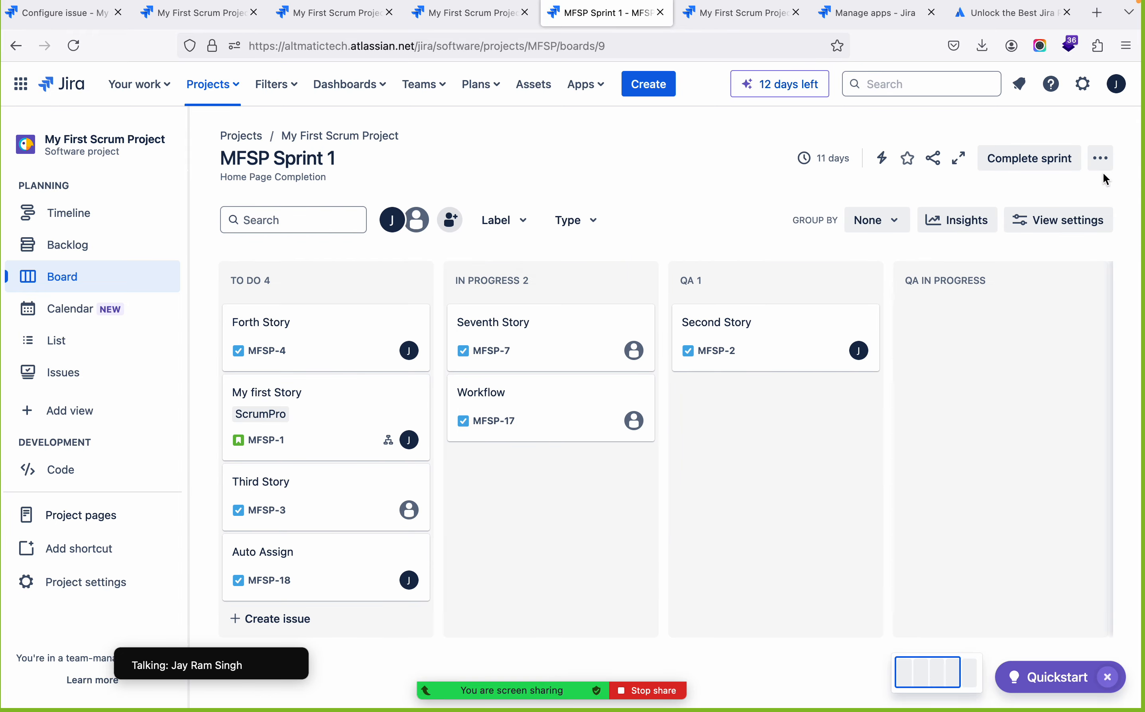
pyautogui.click(1101, 159)
pyautogui.click(1029, 240)
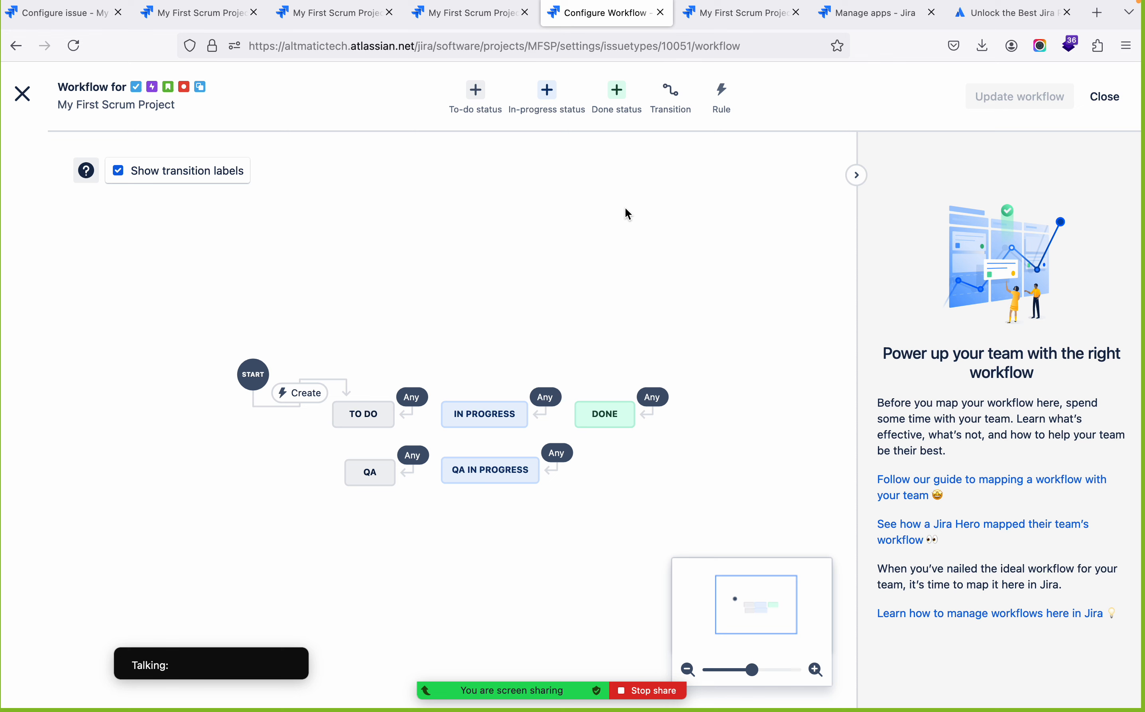
pyautogui.click(614, 416)
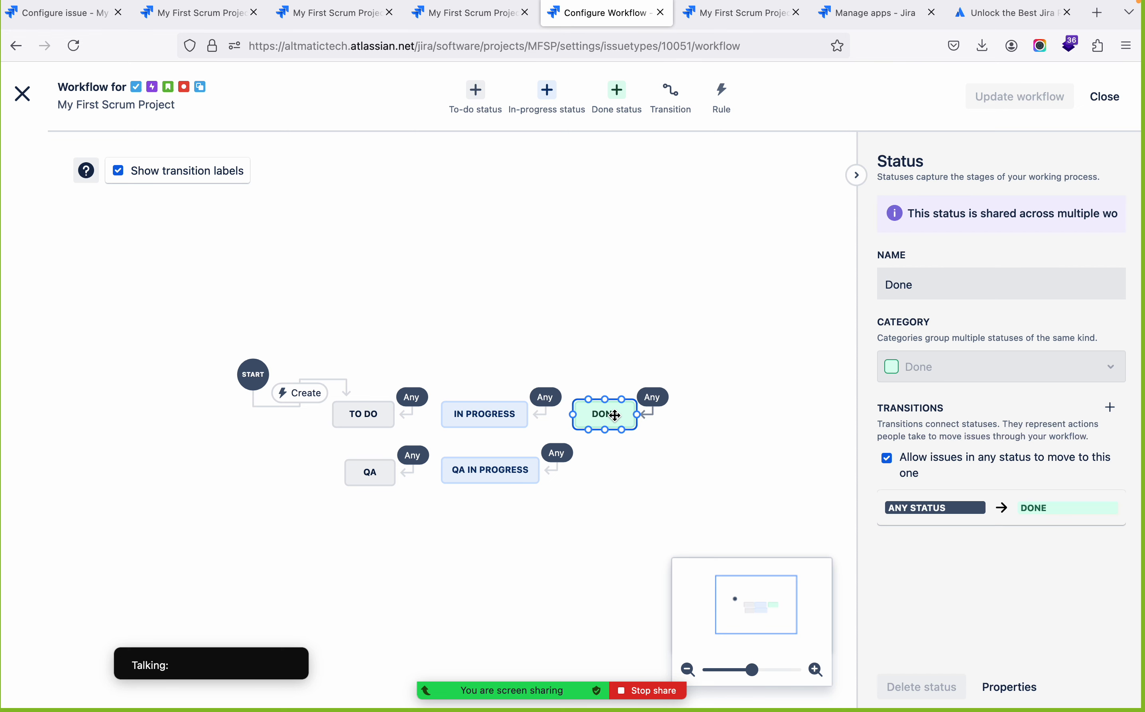
pyautogui.click(492, 417)
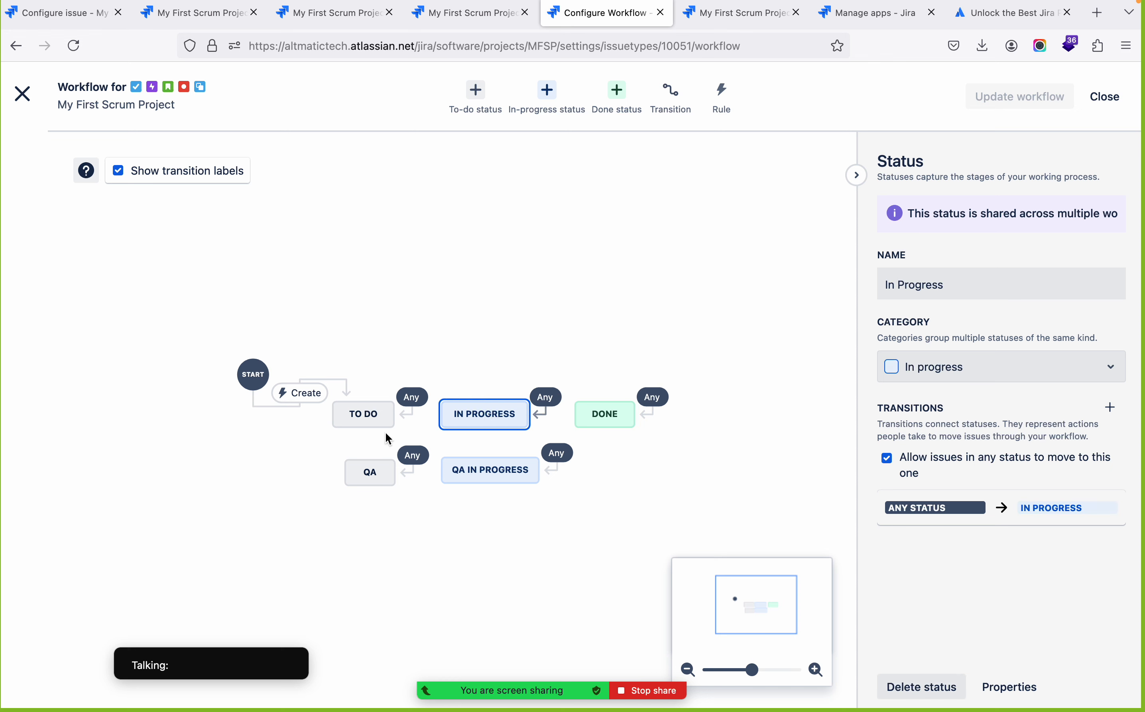
pyautogui.click(365, 419)
pyautogui.click(304, 395)
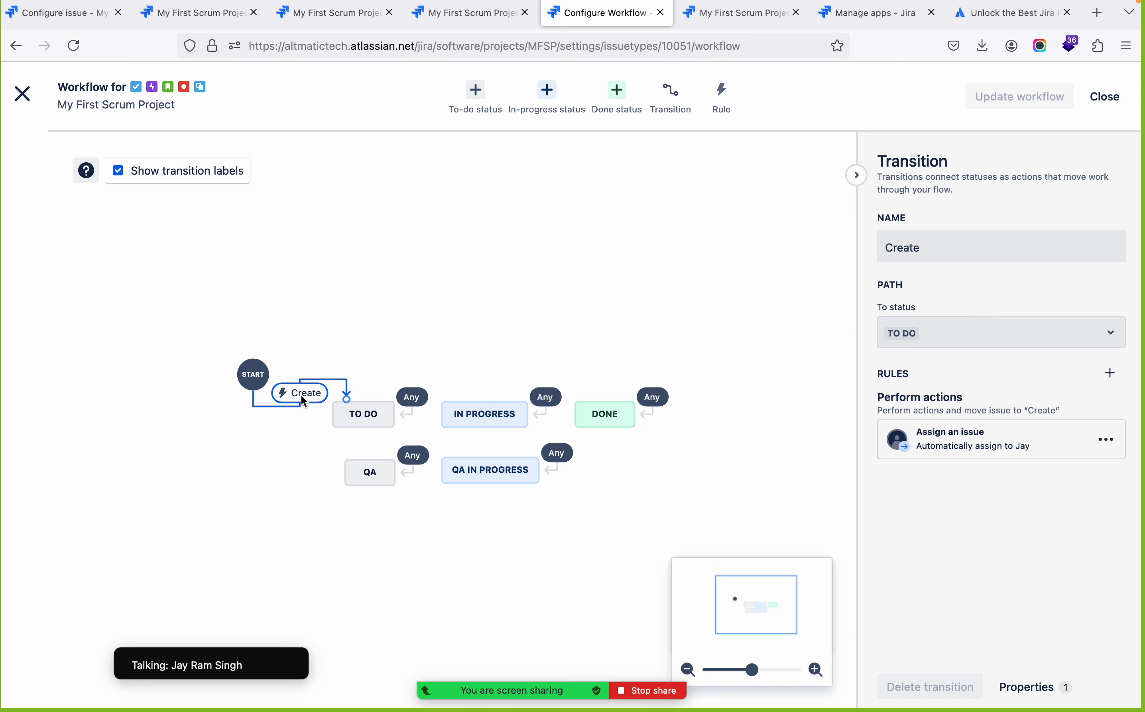
pyautogui.moveTo(672, 687)
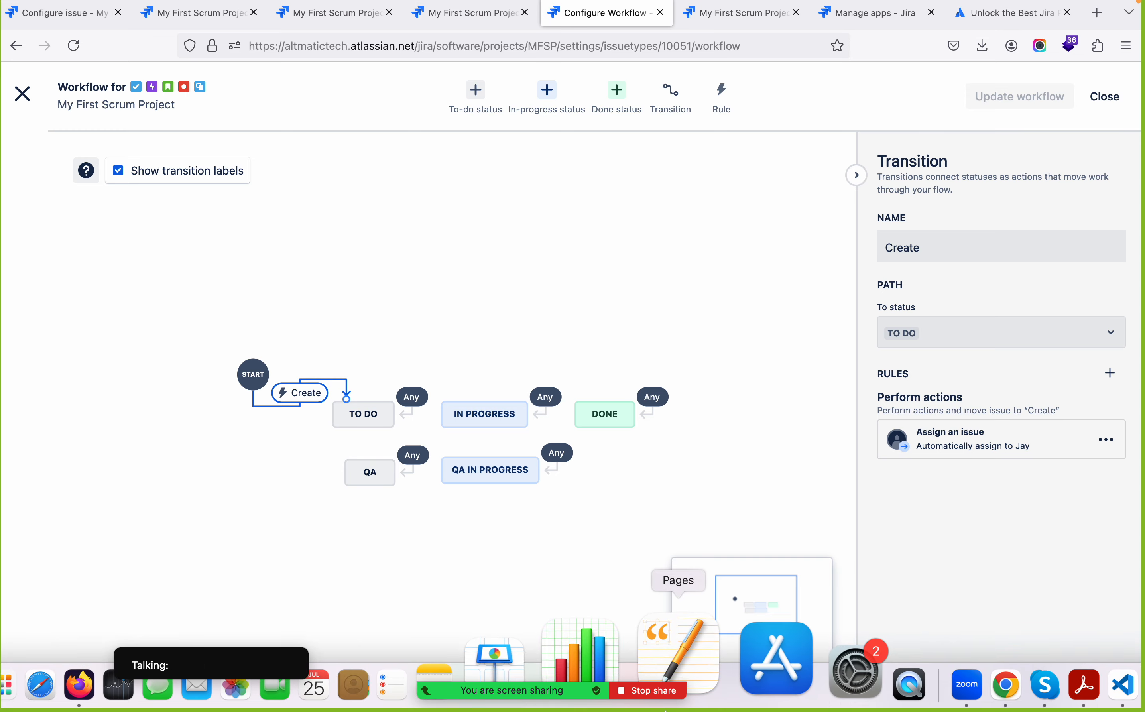
pyautogui.moveTo(539, 697)
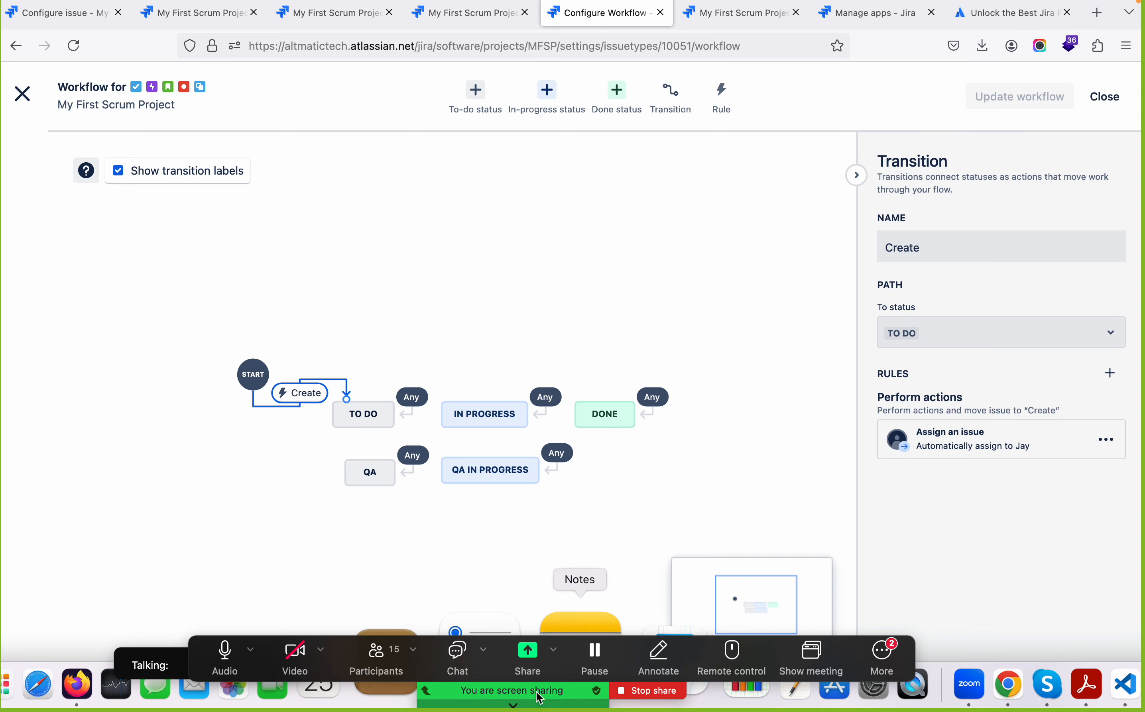